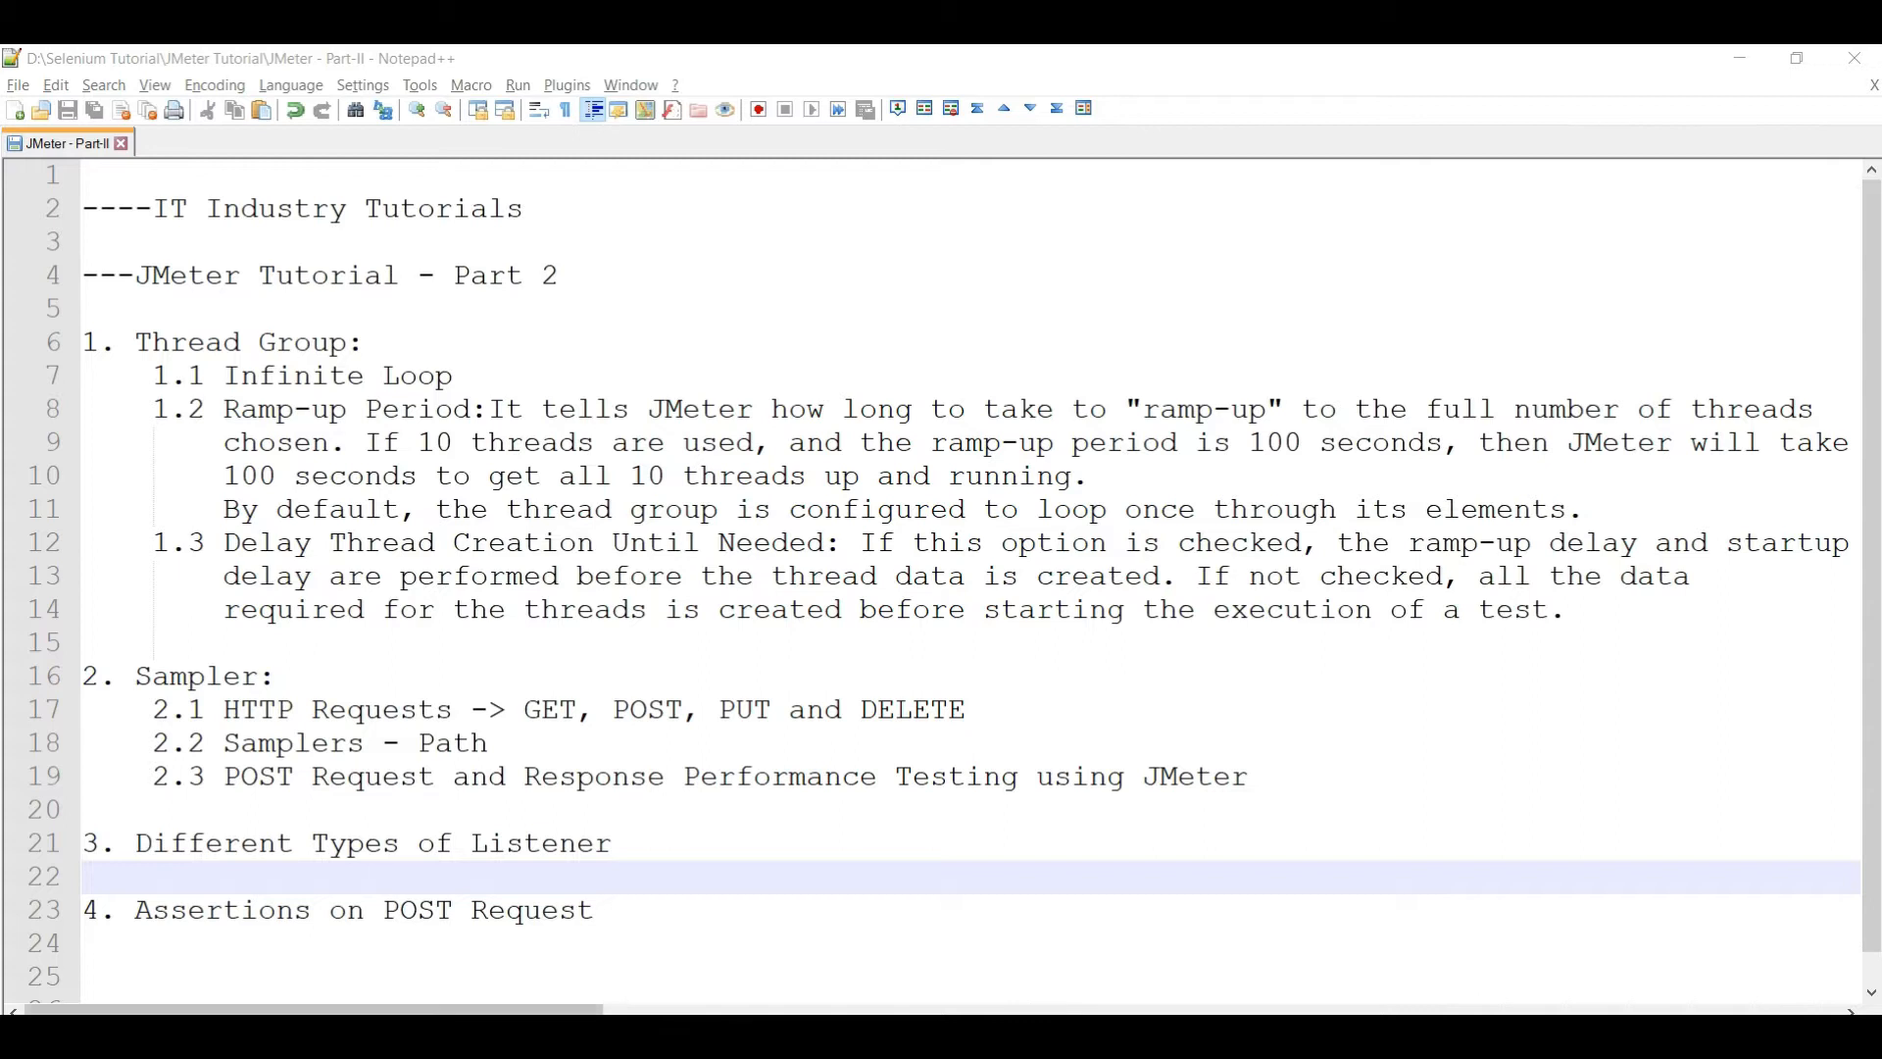
- Launch ApacheJMeter.jar from the apache-jmeter-5.4.1 bin folder and bring the tutorial notes back
key(alt+Tab)
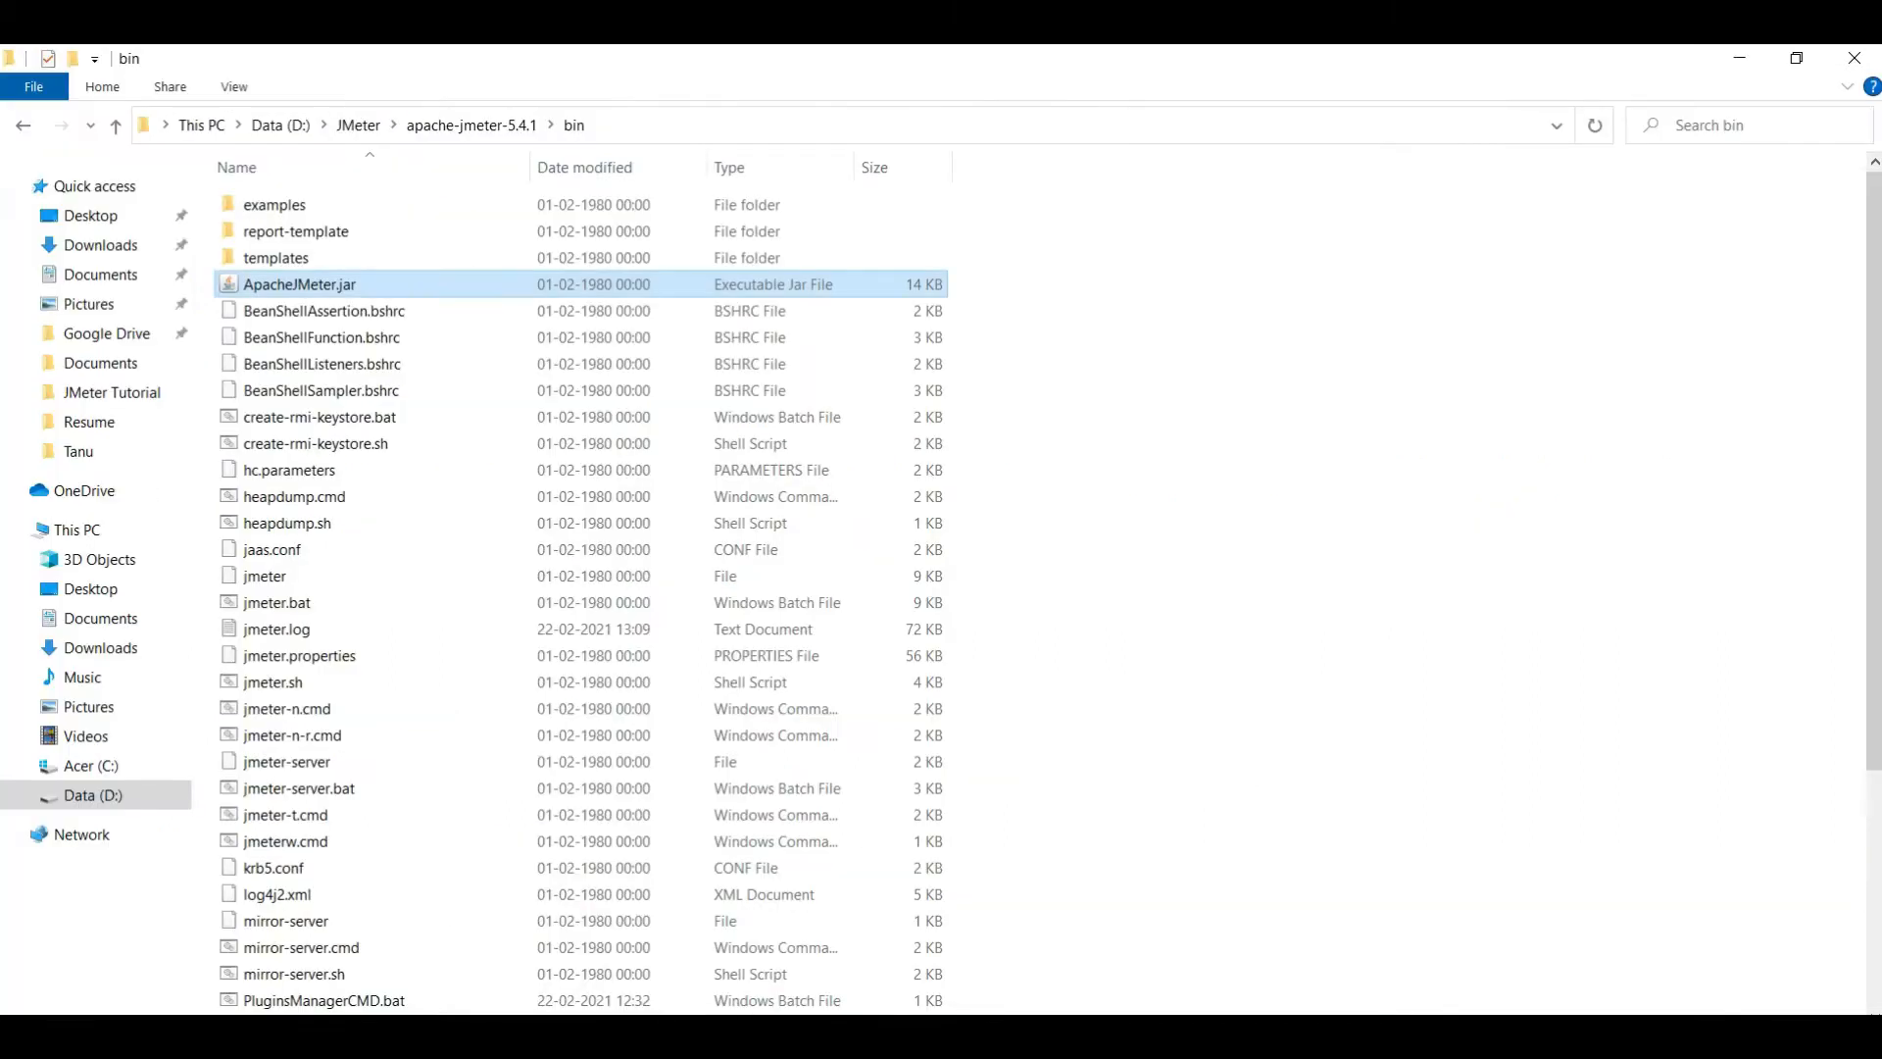
double_click(312, 294)
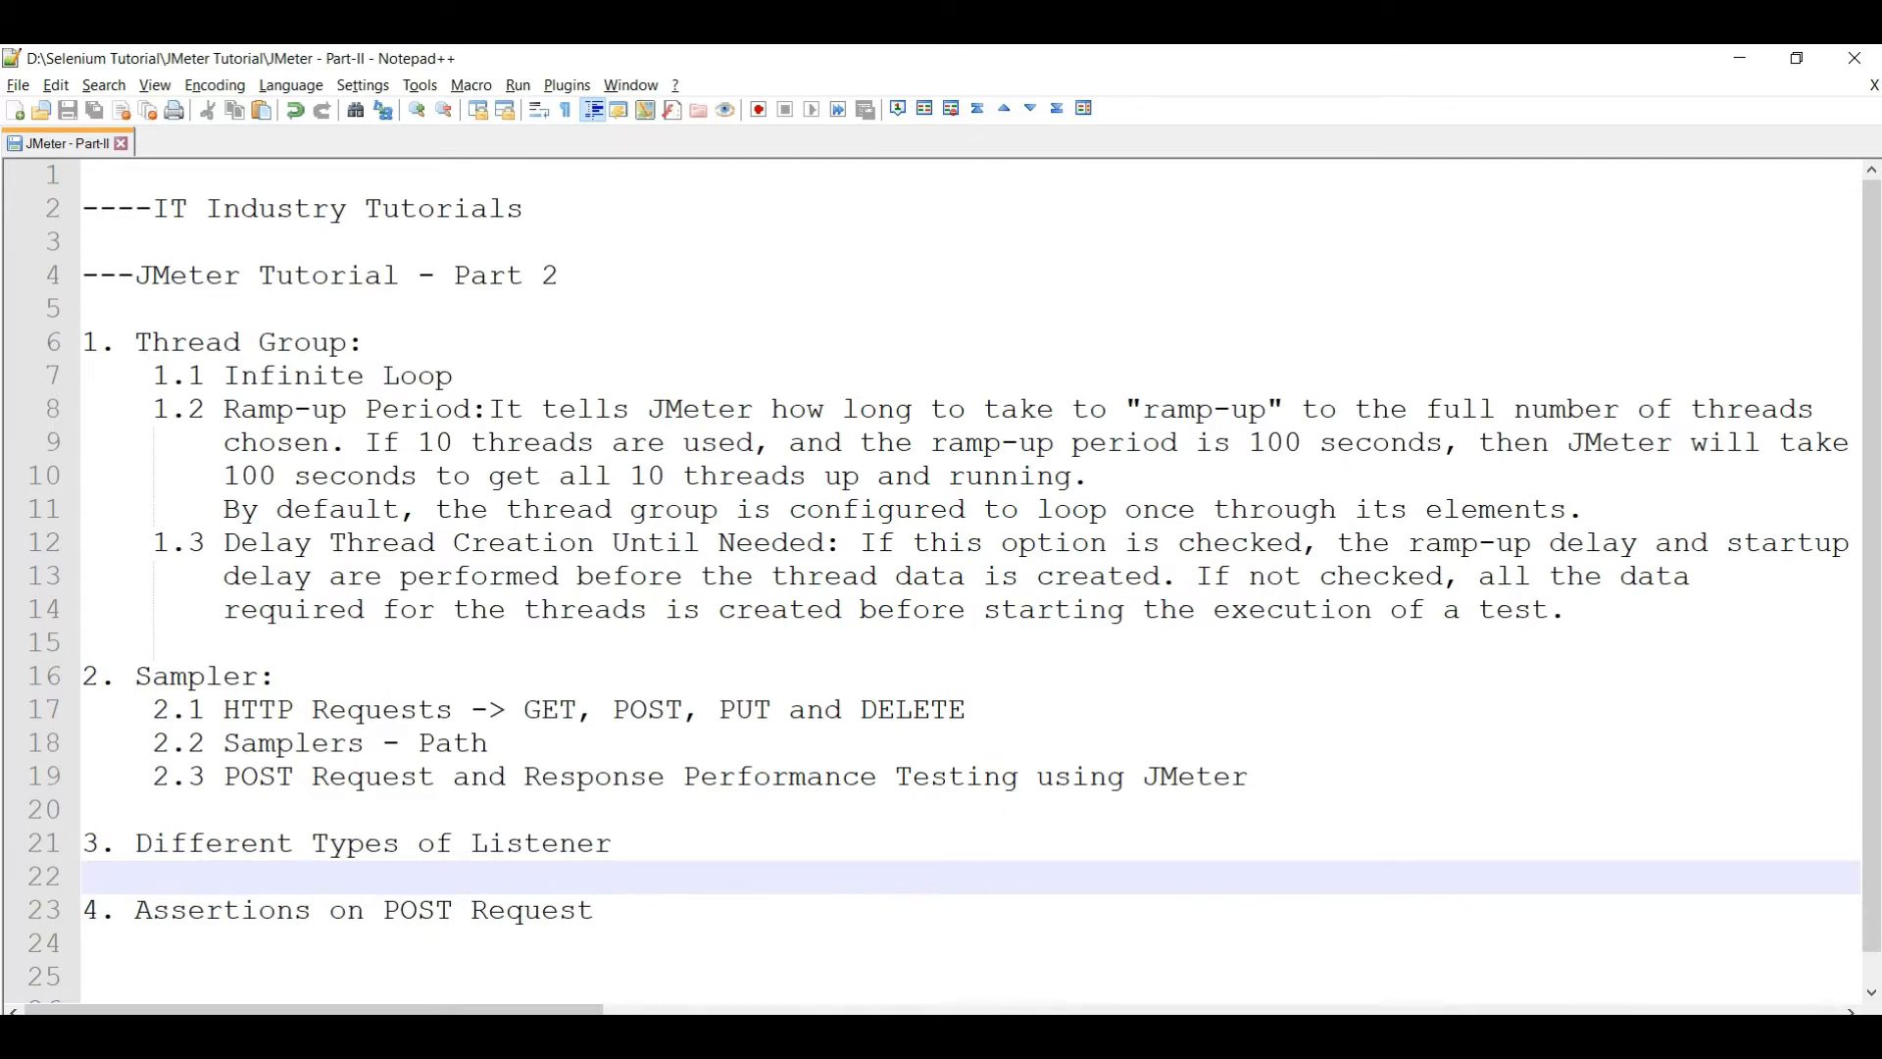
key(alt+Tab)
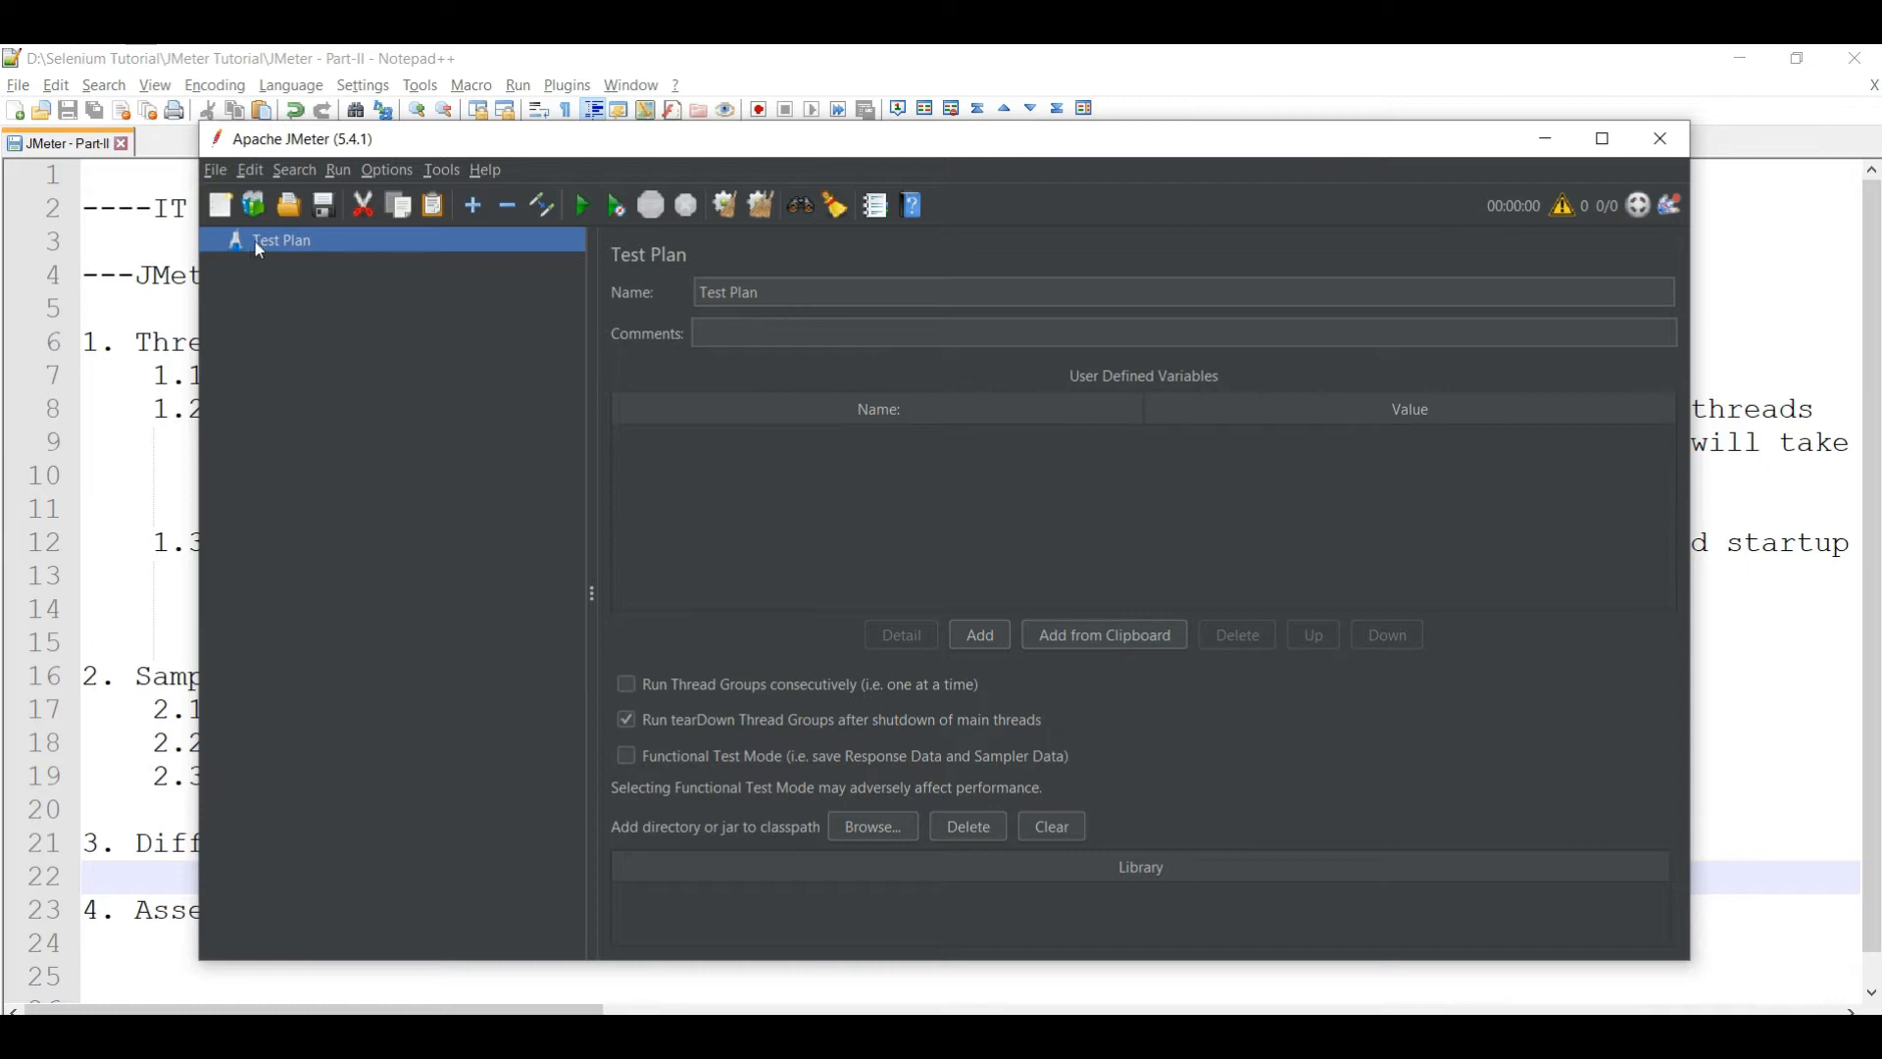
- Add a Thread Group to the Test Plan from Add > Threads (Users)
right_click(254, 239)
mouse_move(303, 255)
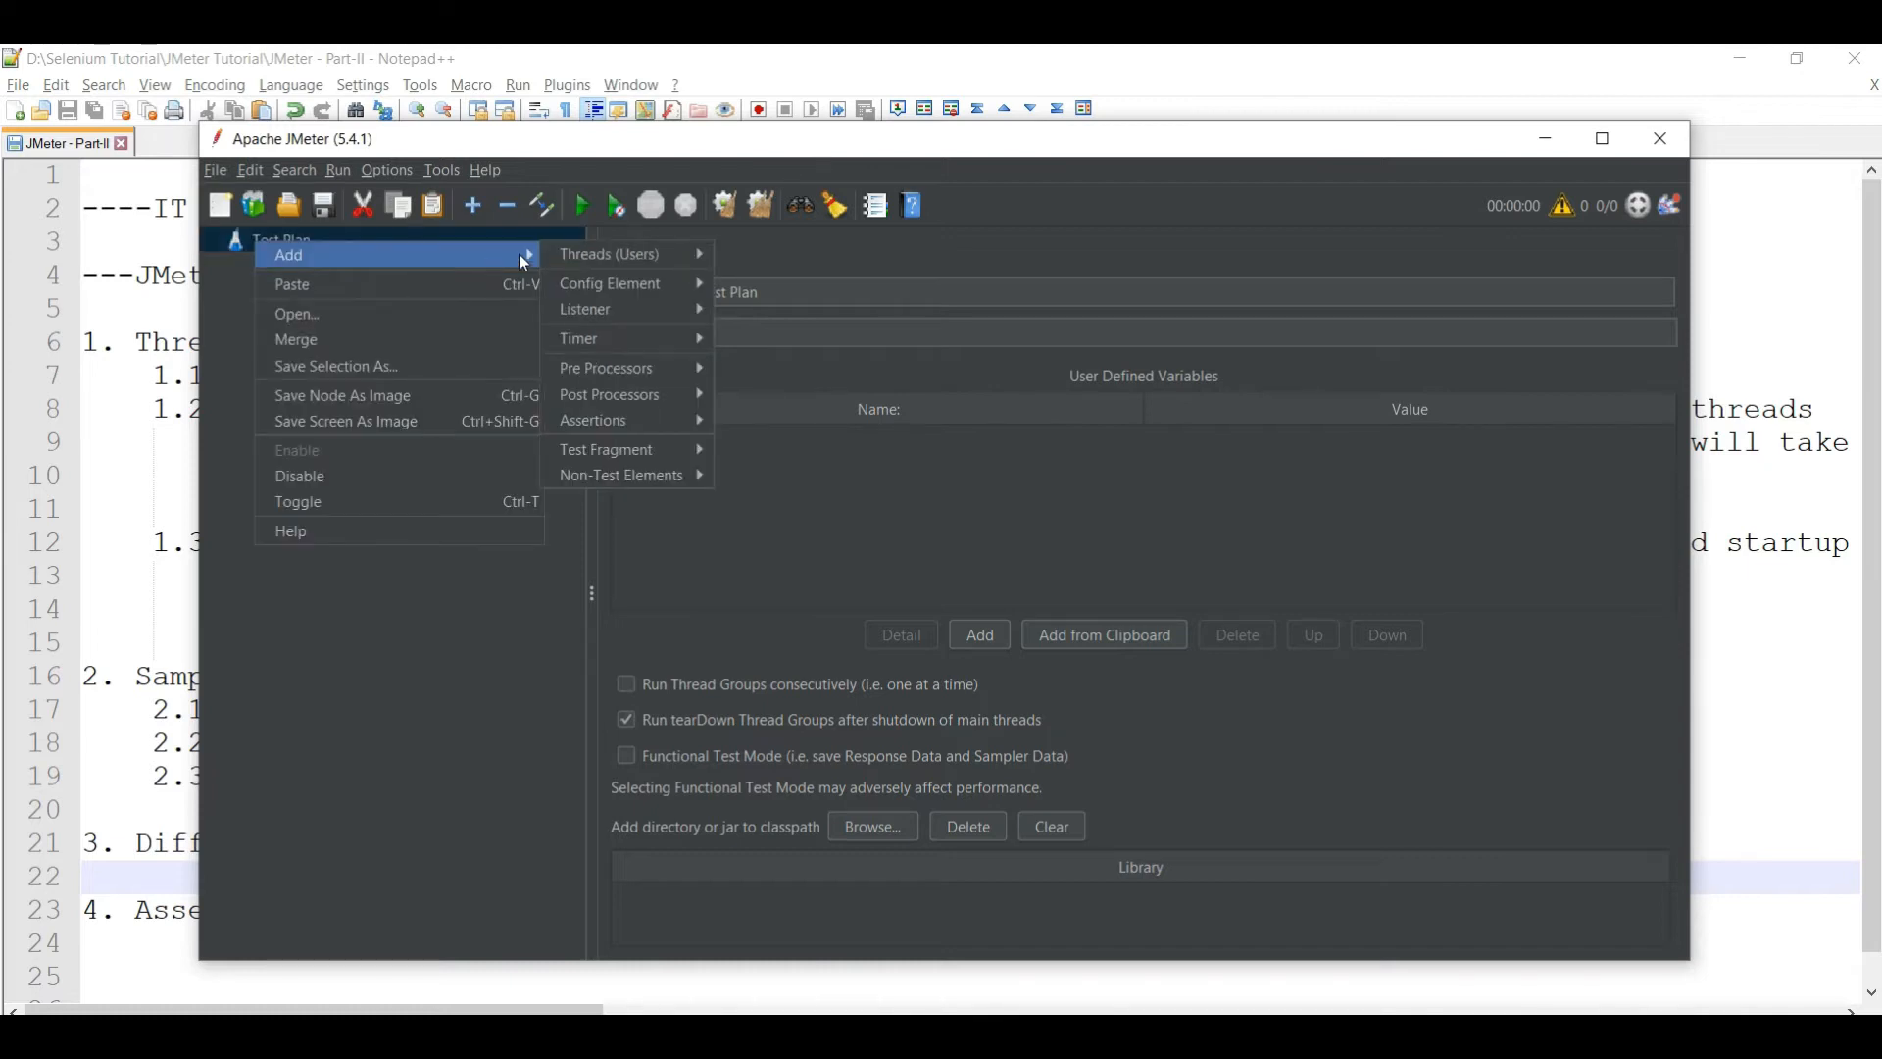
mouse_move(593, 255)
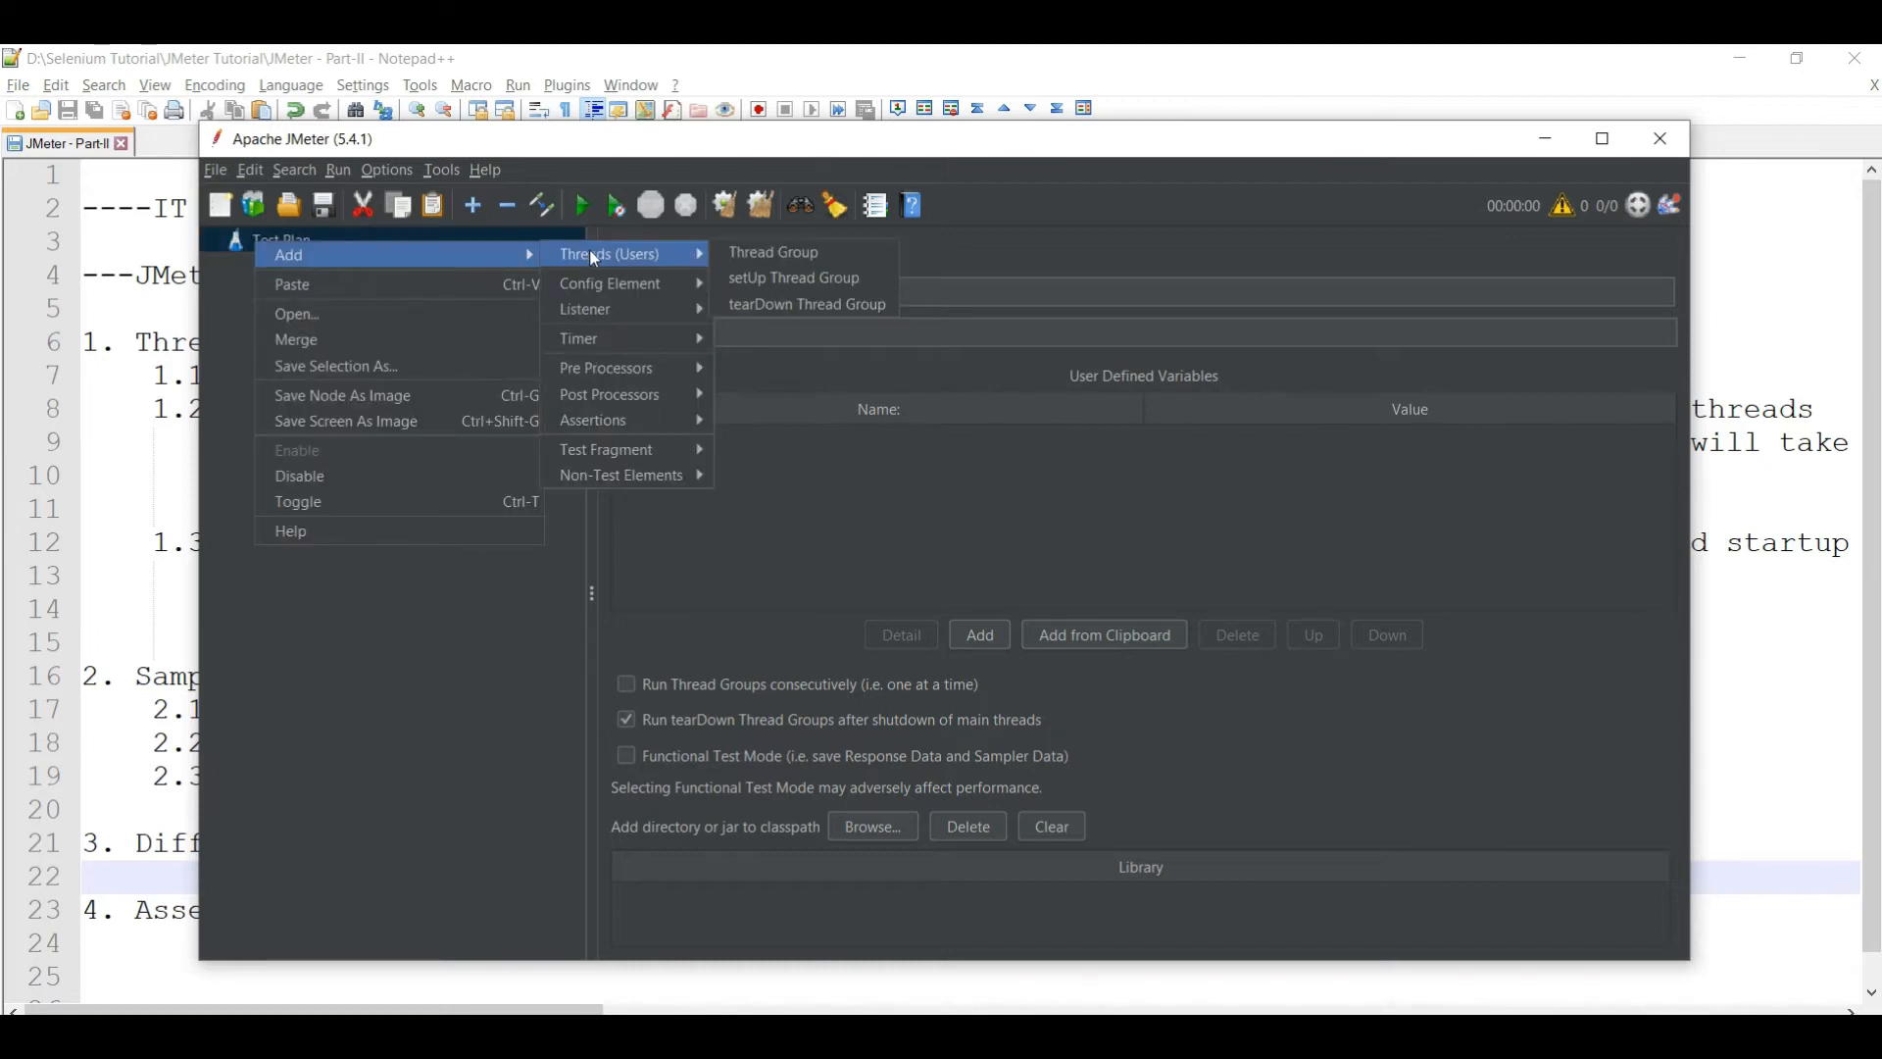
click(796, 254)
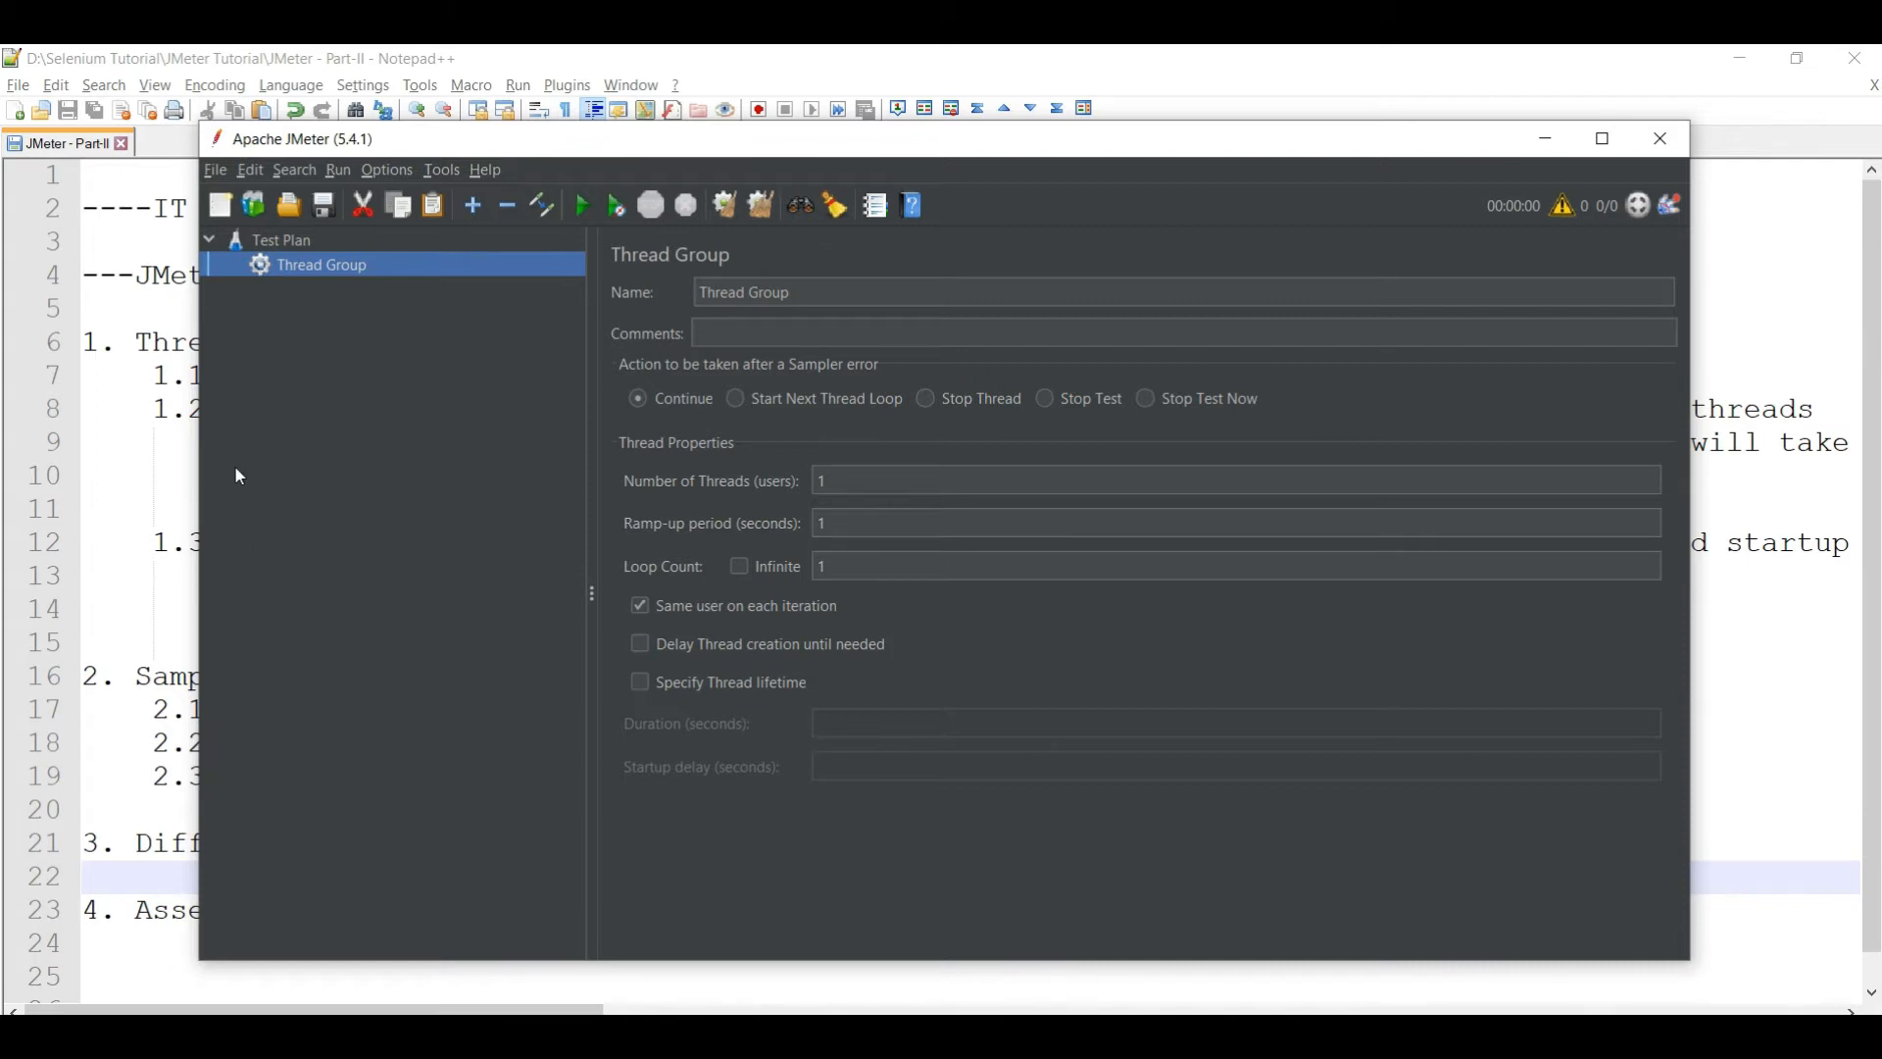
- Set the Thread Group's Number of Threads to 10 and Loop Count to 2
double_click(839, 567)
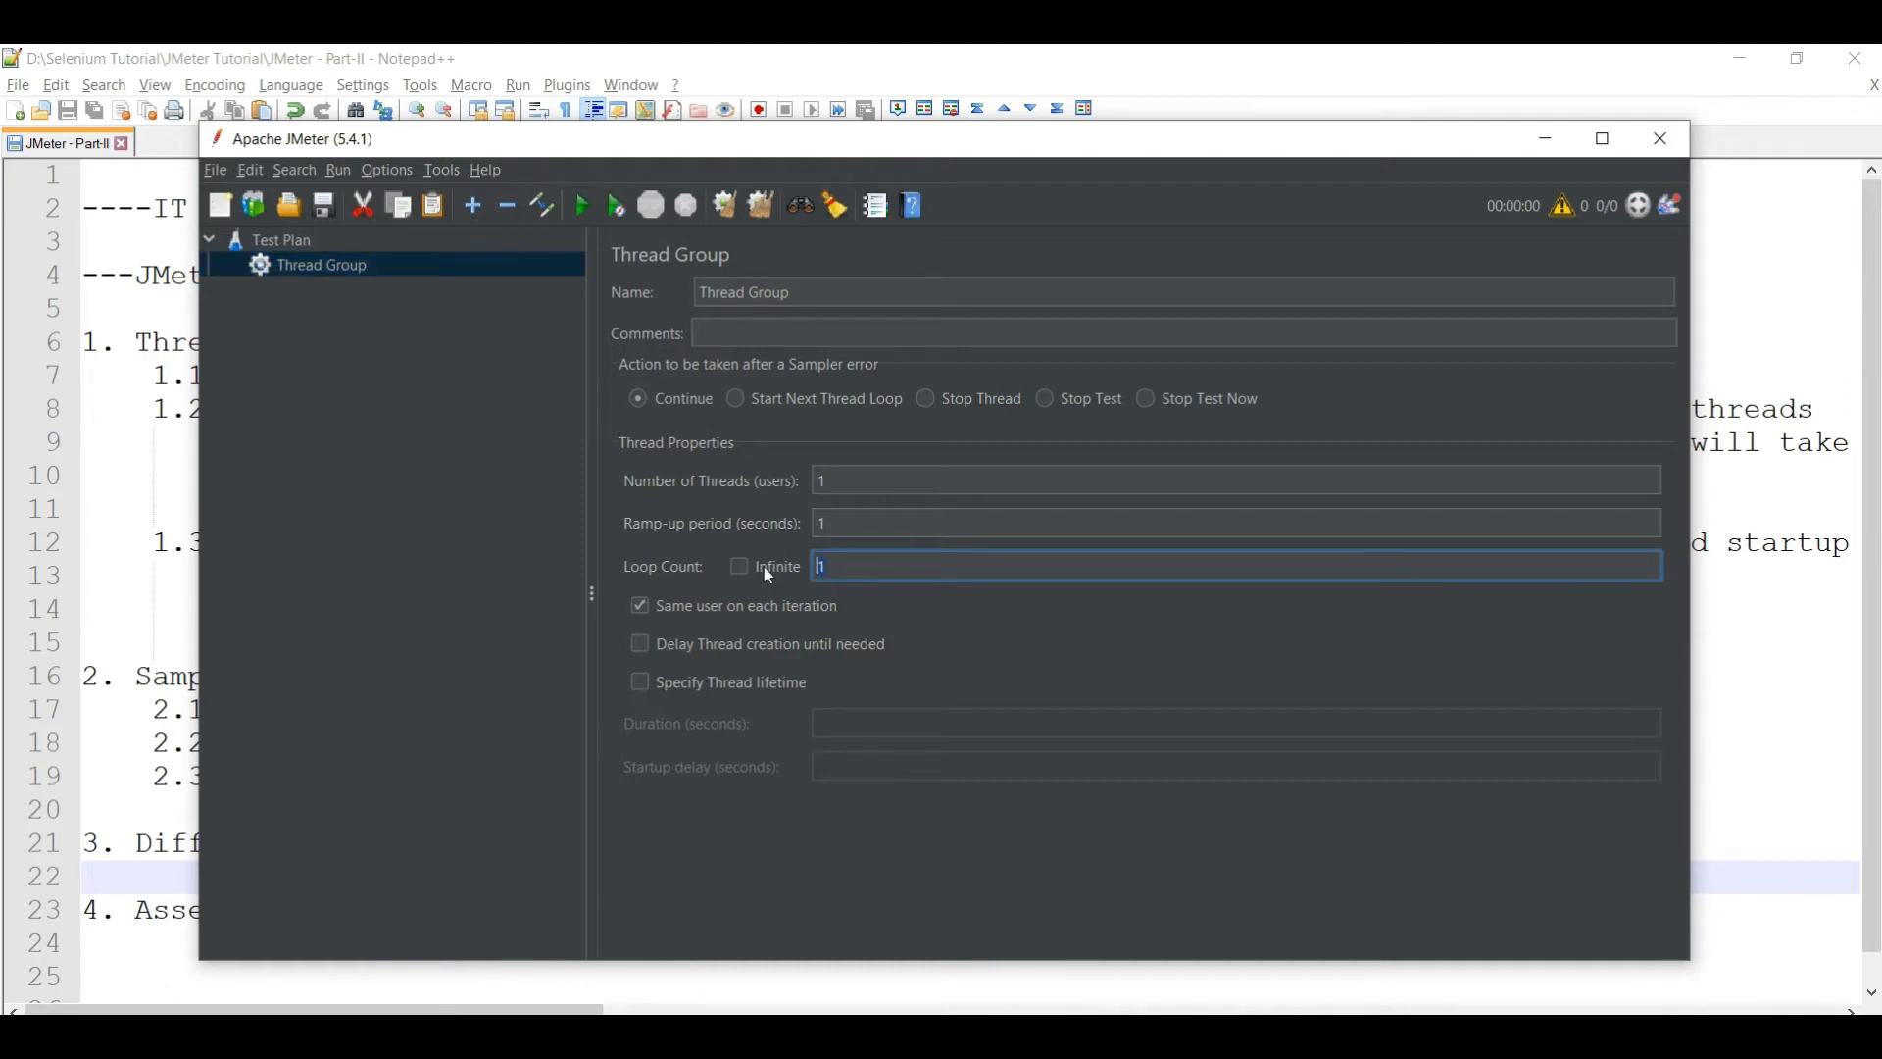
click(888, 484)
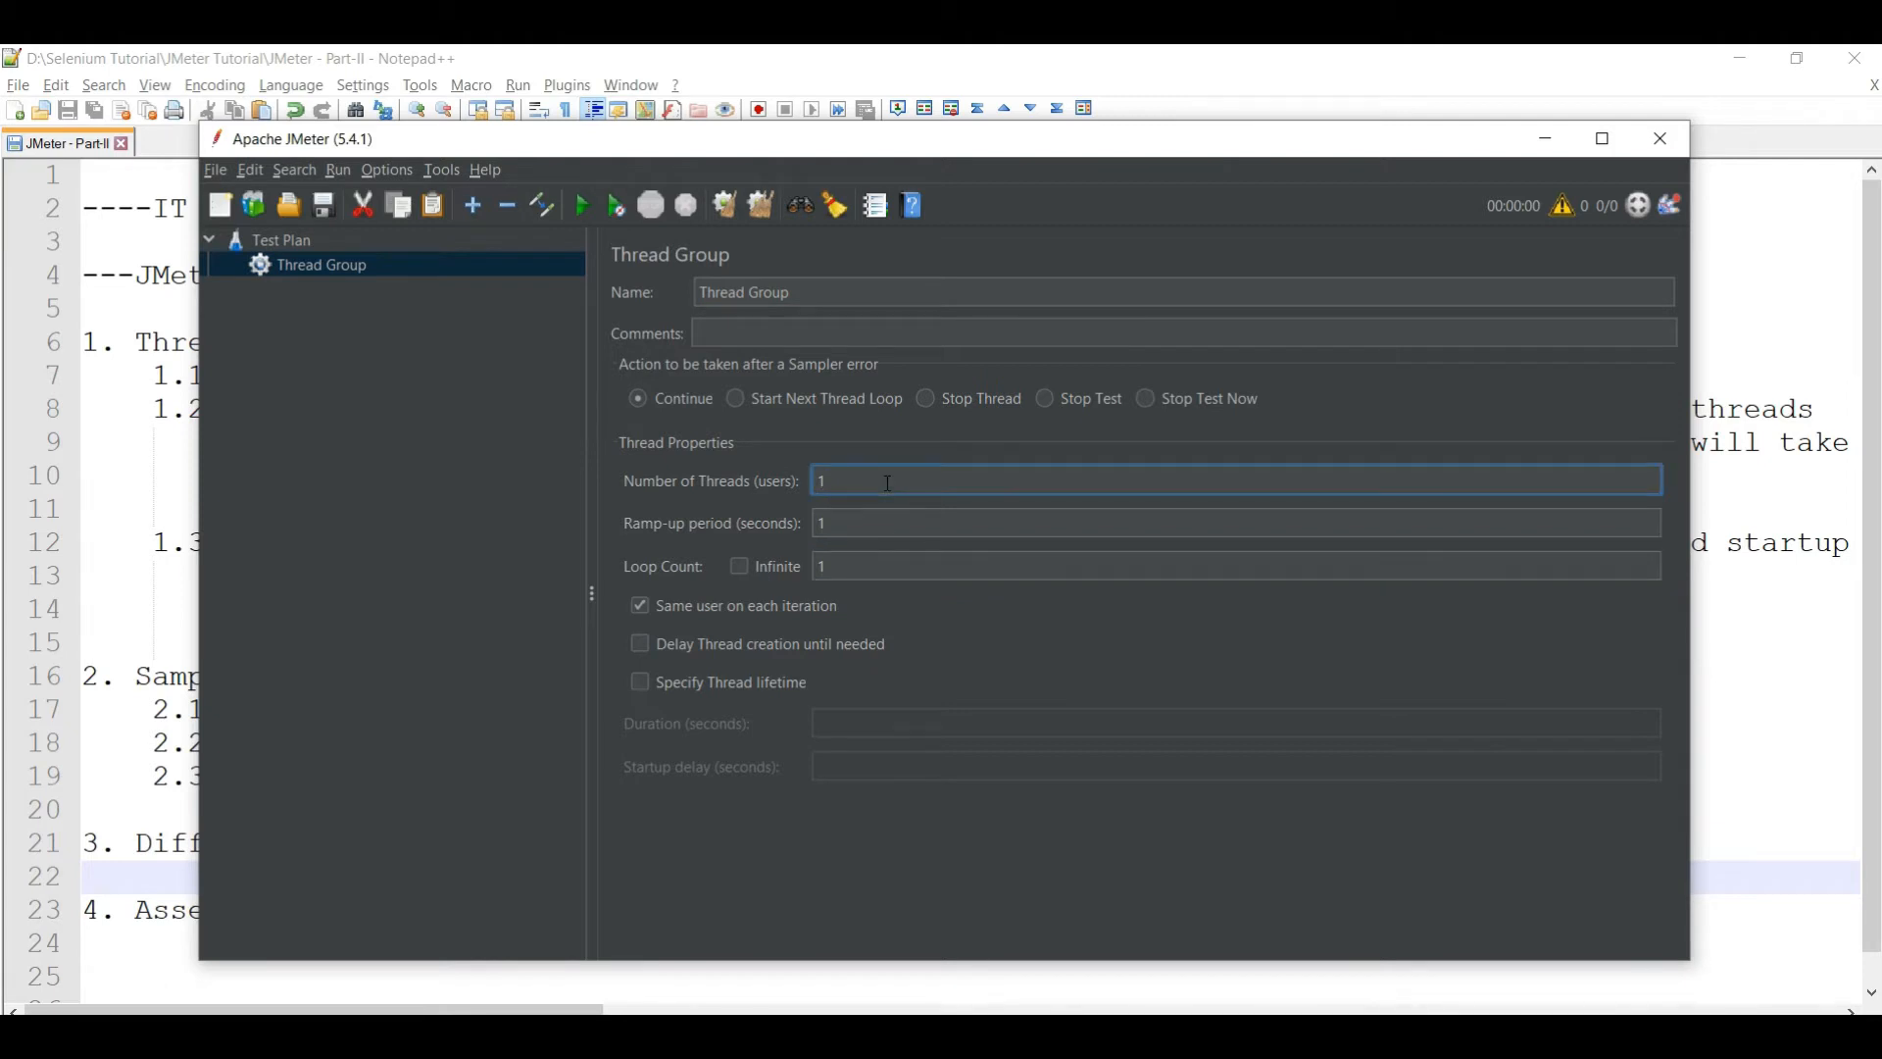
double_click(854, 582)
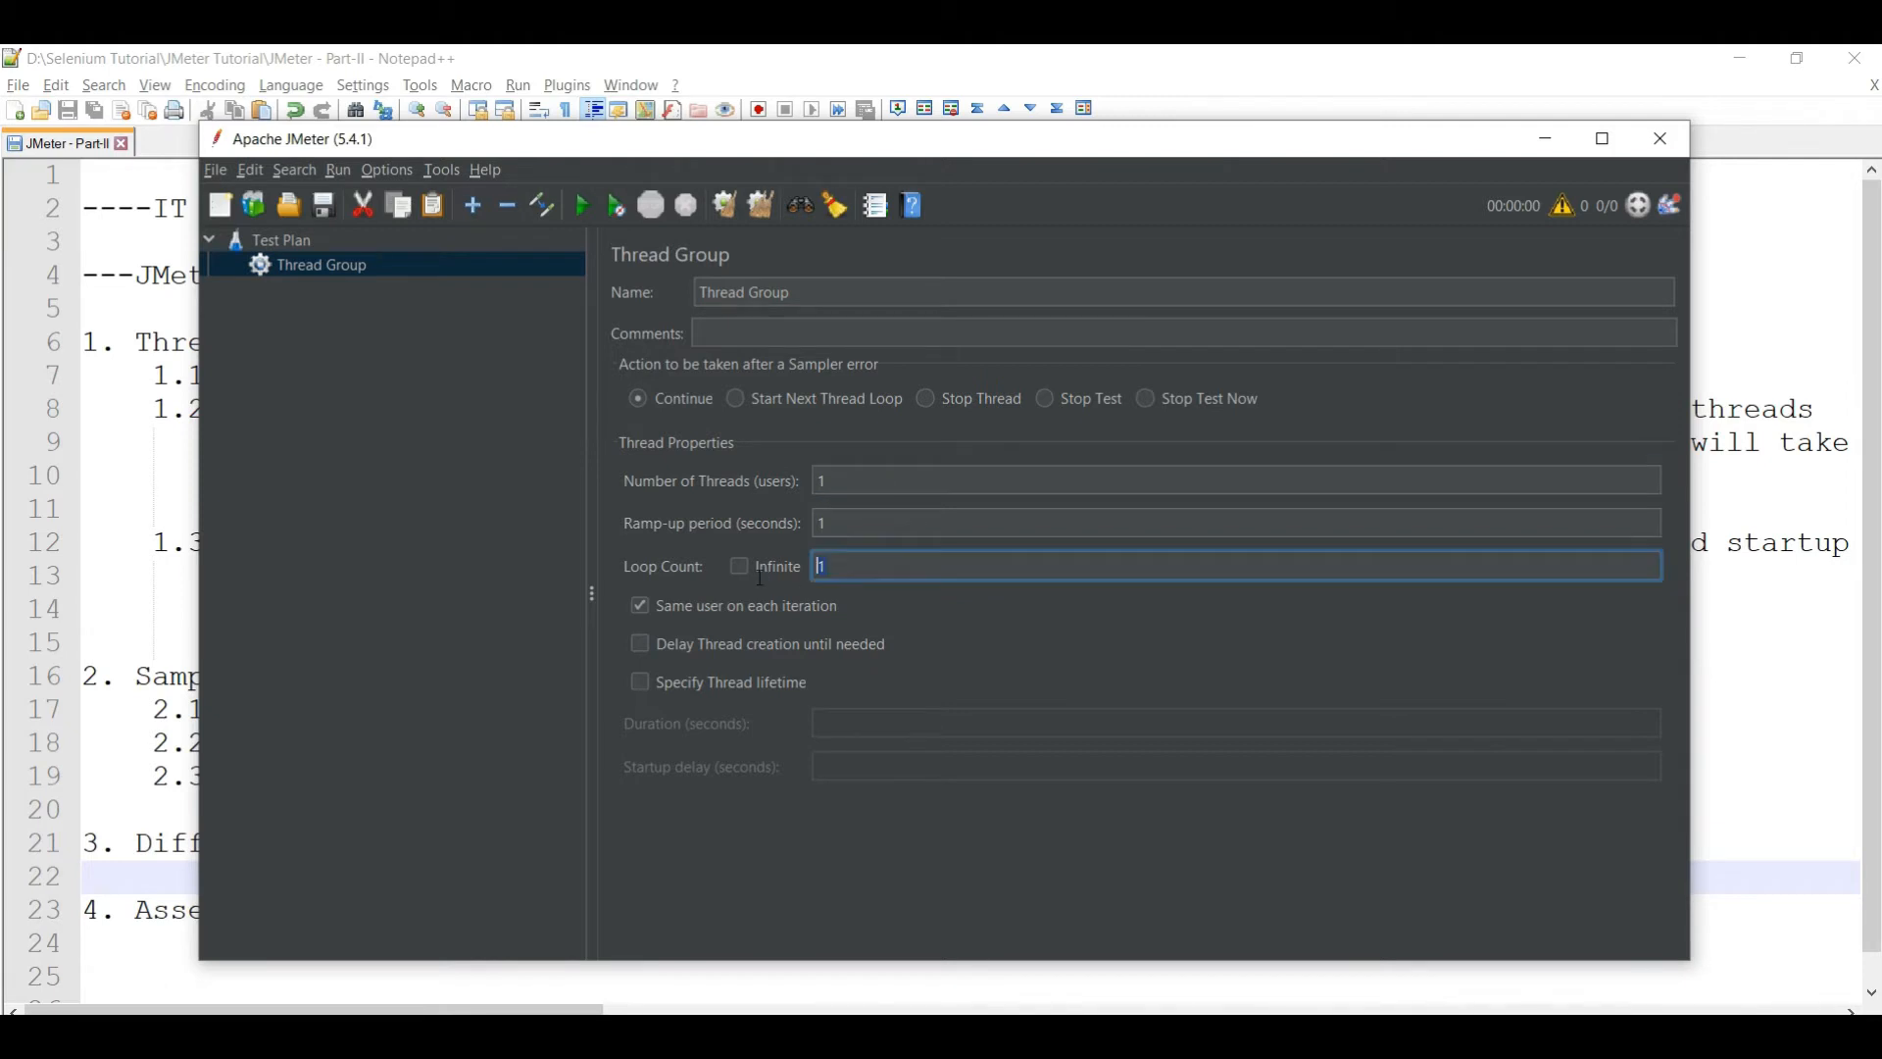
text(2)
click(856, 493)
text(0)
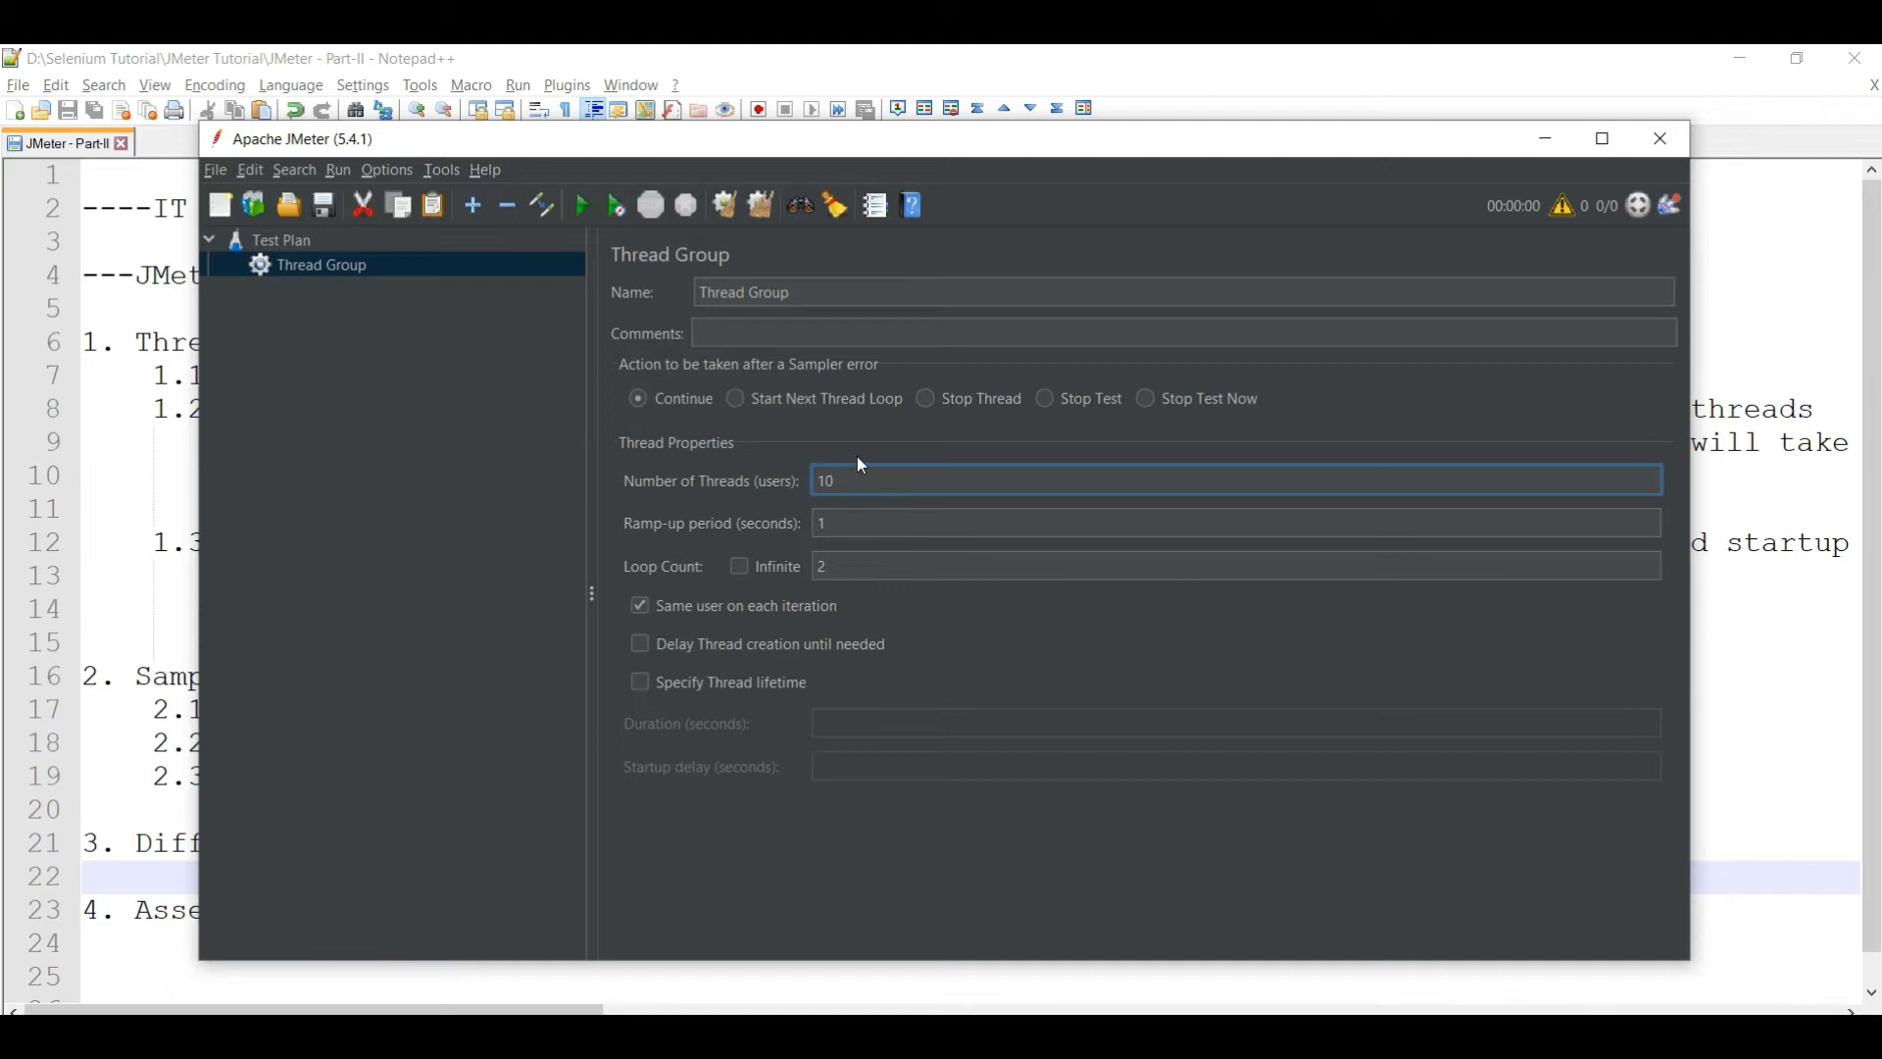
- Clear the Loop Count and make the Thread Group loop infinitely
click(832, 571)
key(Delete)
click(741, 566)
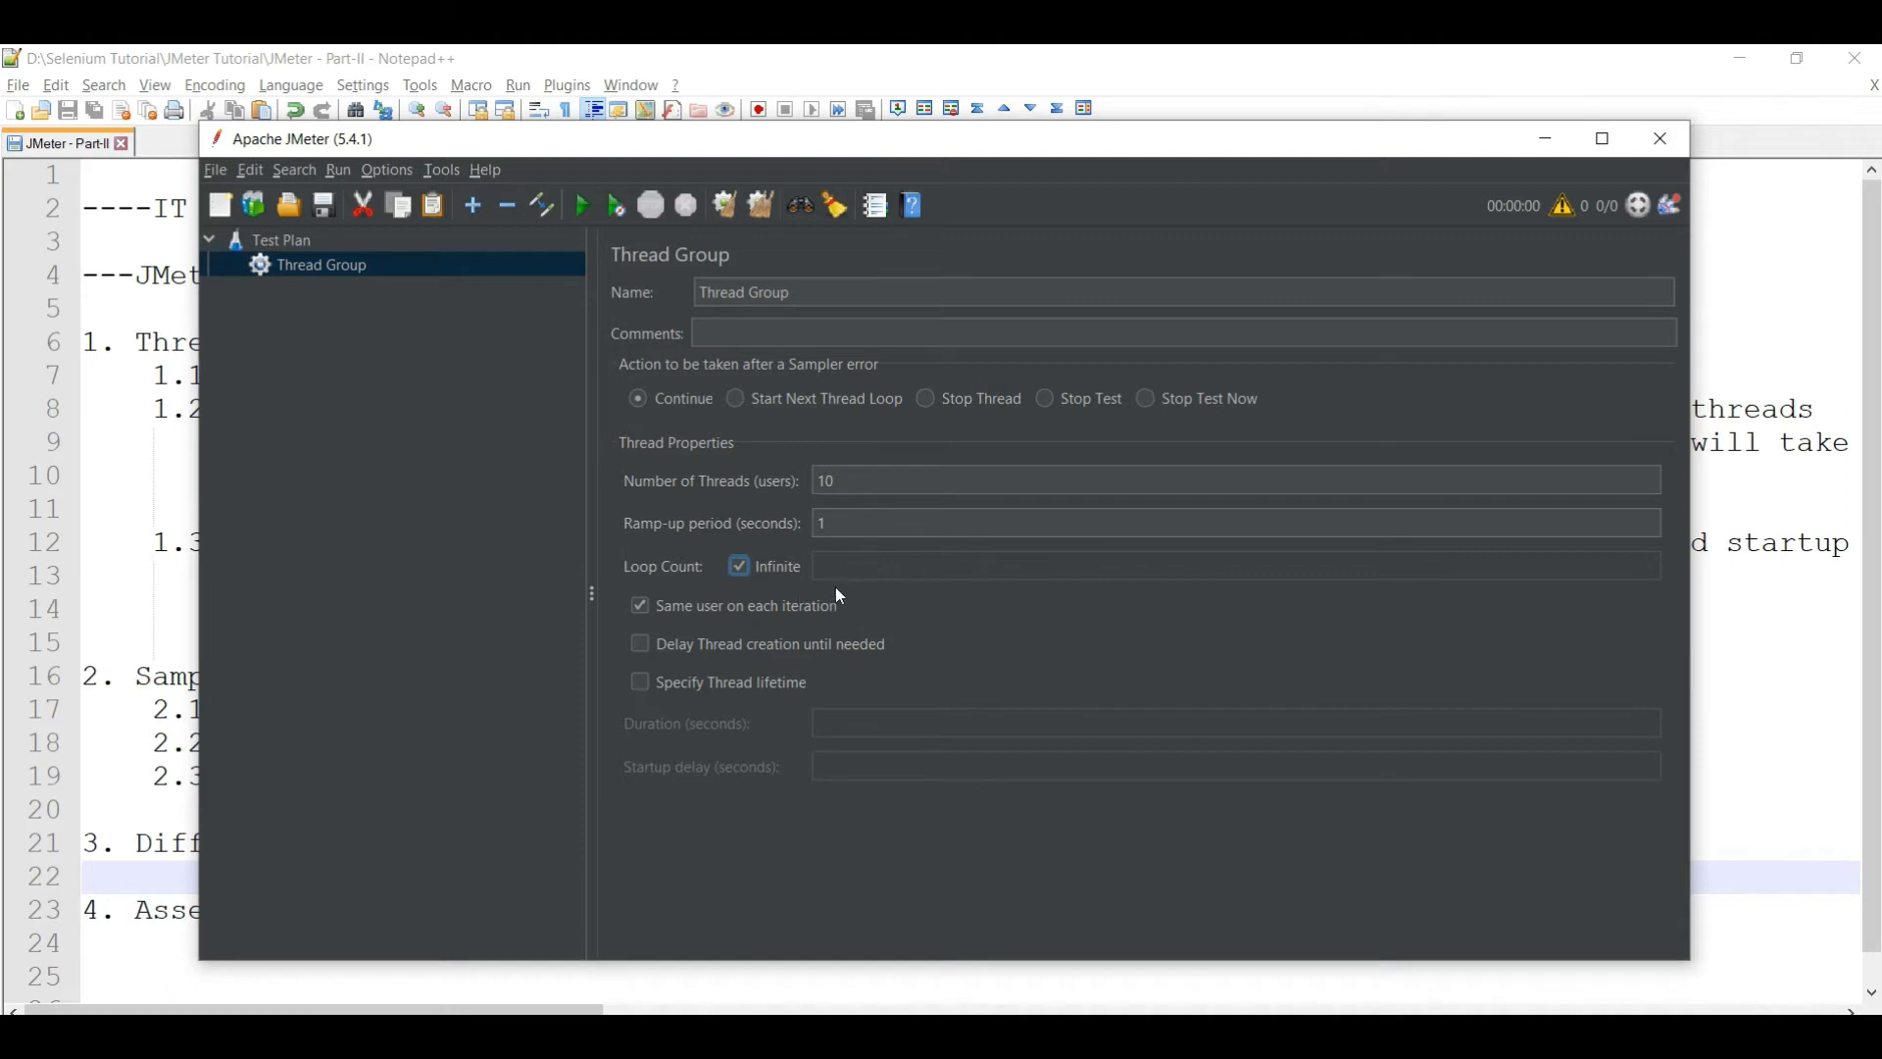
click(740, 568)
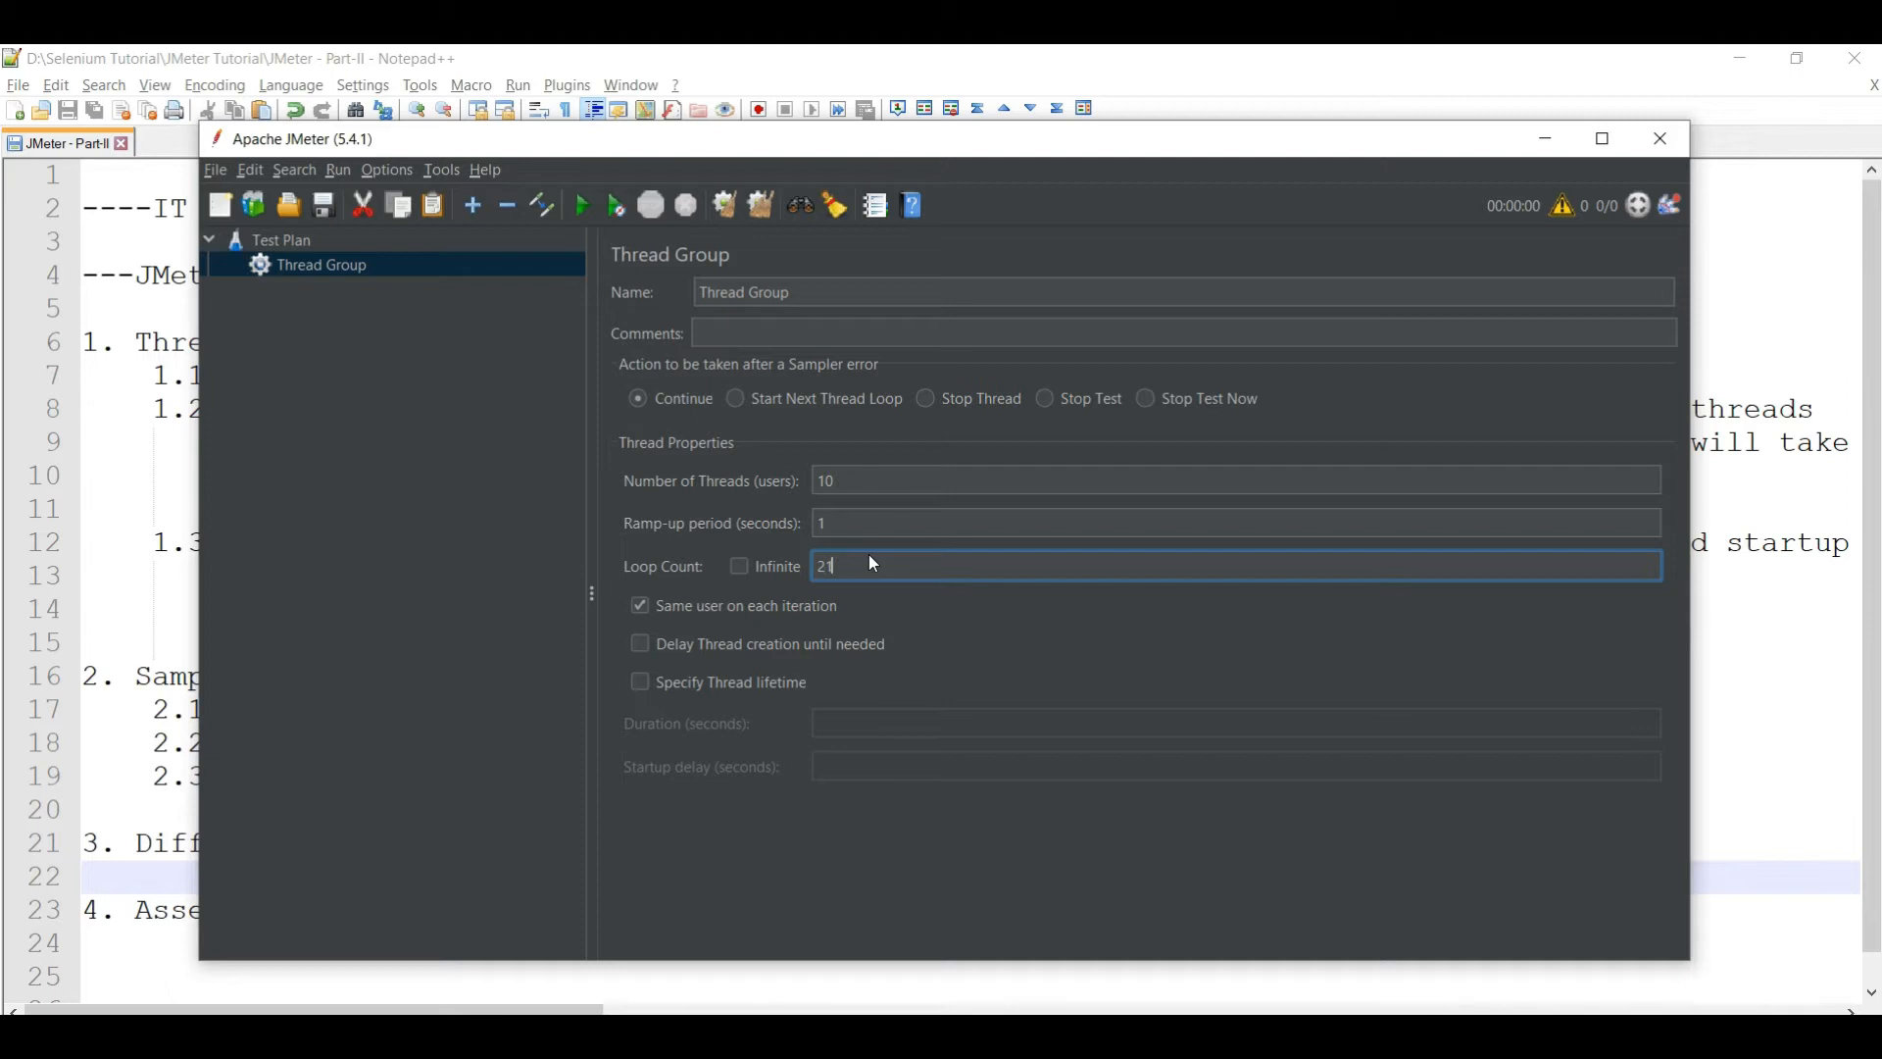
click(739, 568)
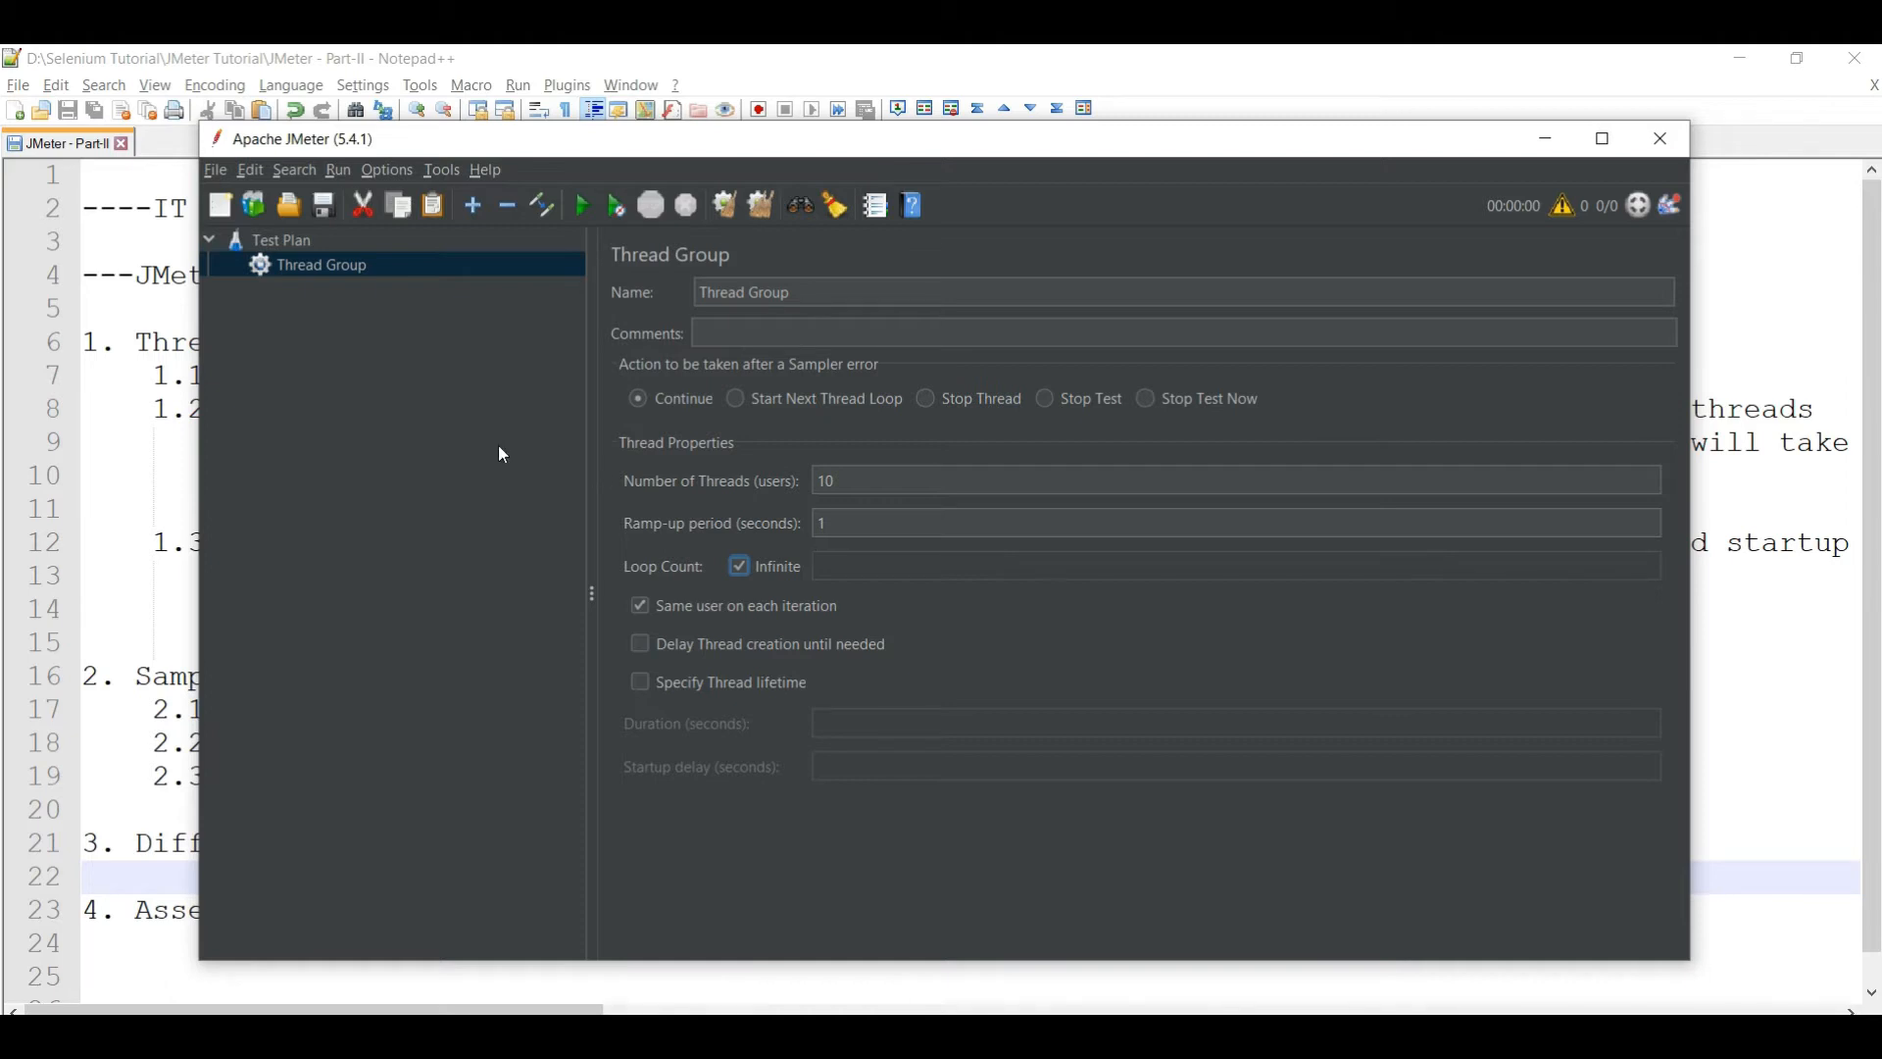
- Add an HTTP Request sampler to the Thread Group, then show the login.salesforce.com page in Chrome
right_click(315, 267)
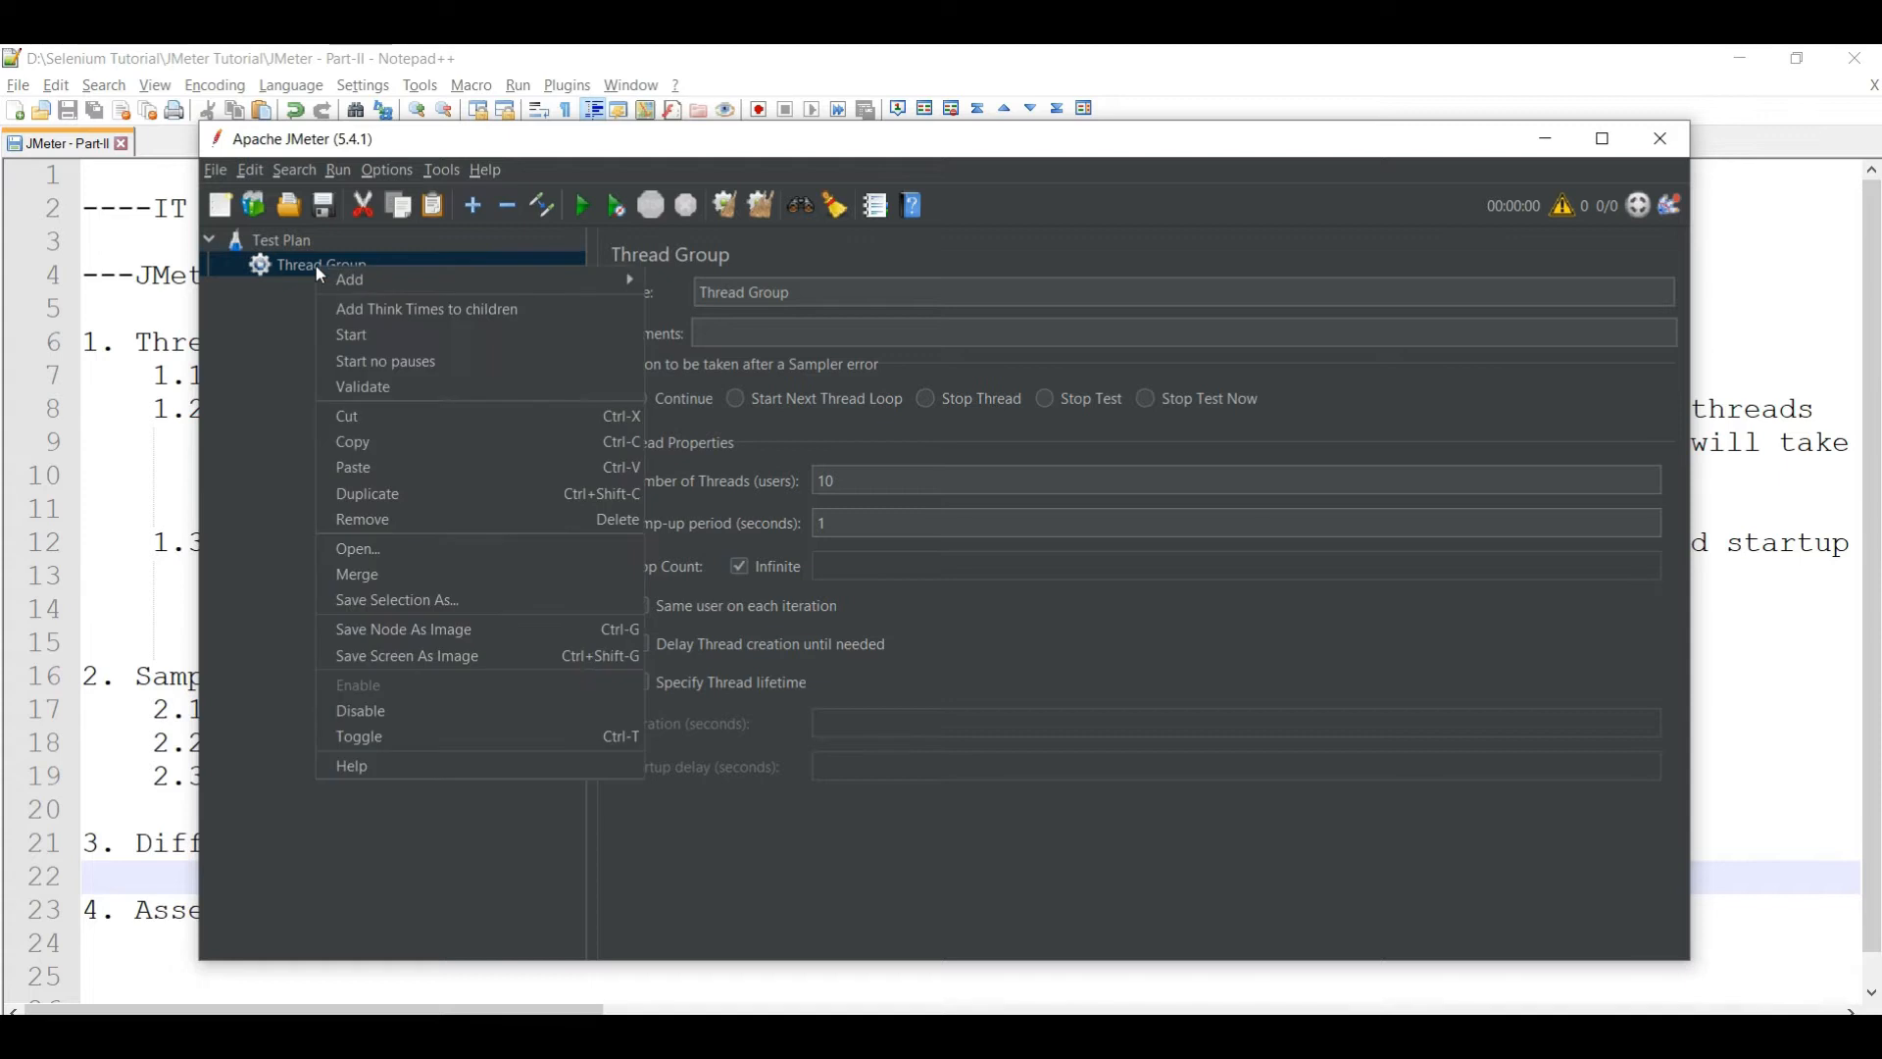
mouse_move(427, 293)
mouse_move(720, 274)
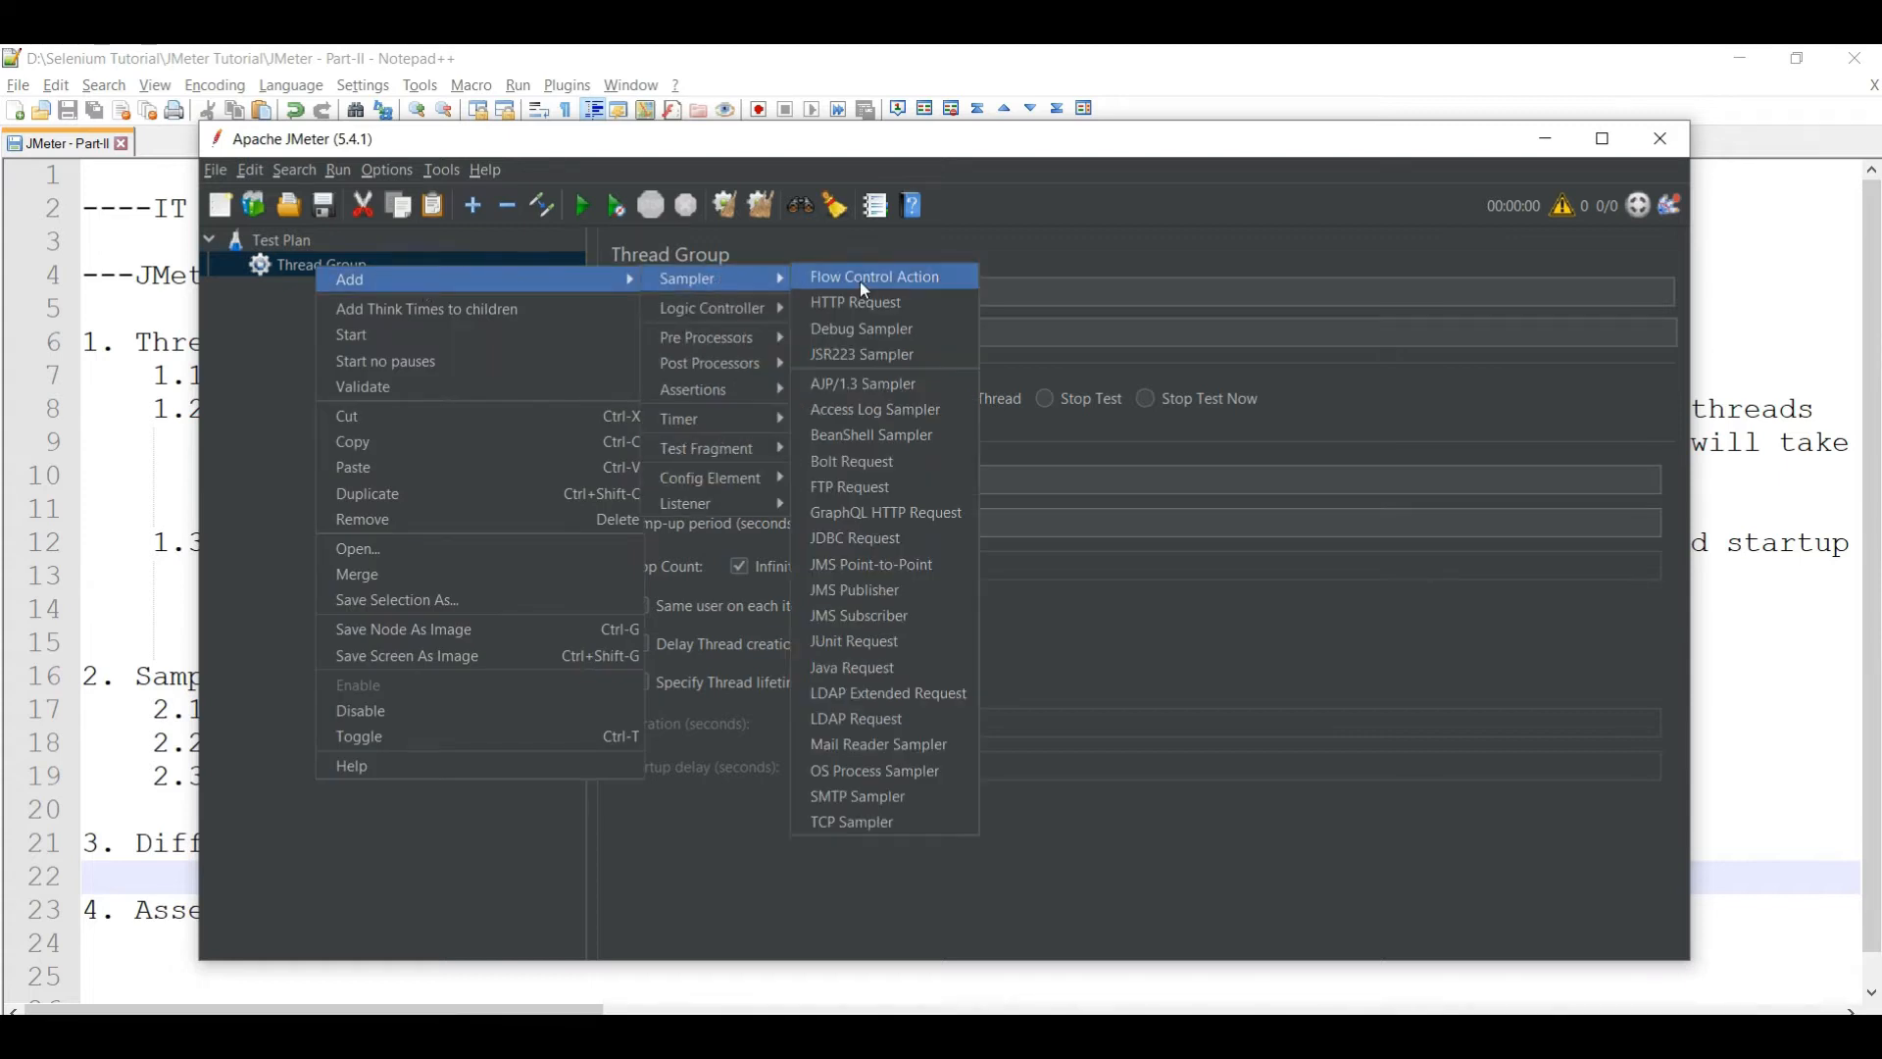
click(886, 311)
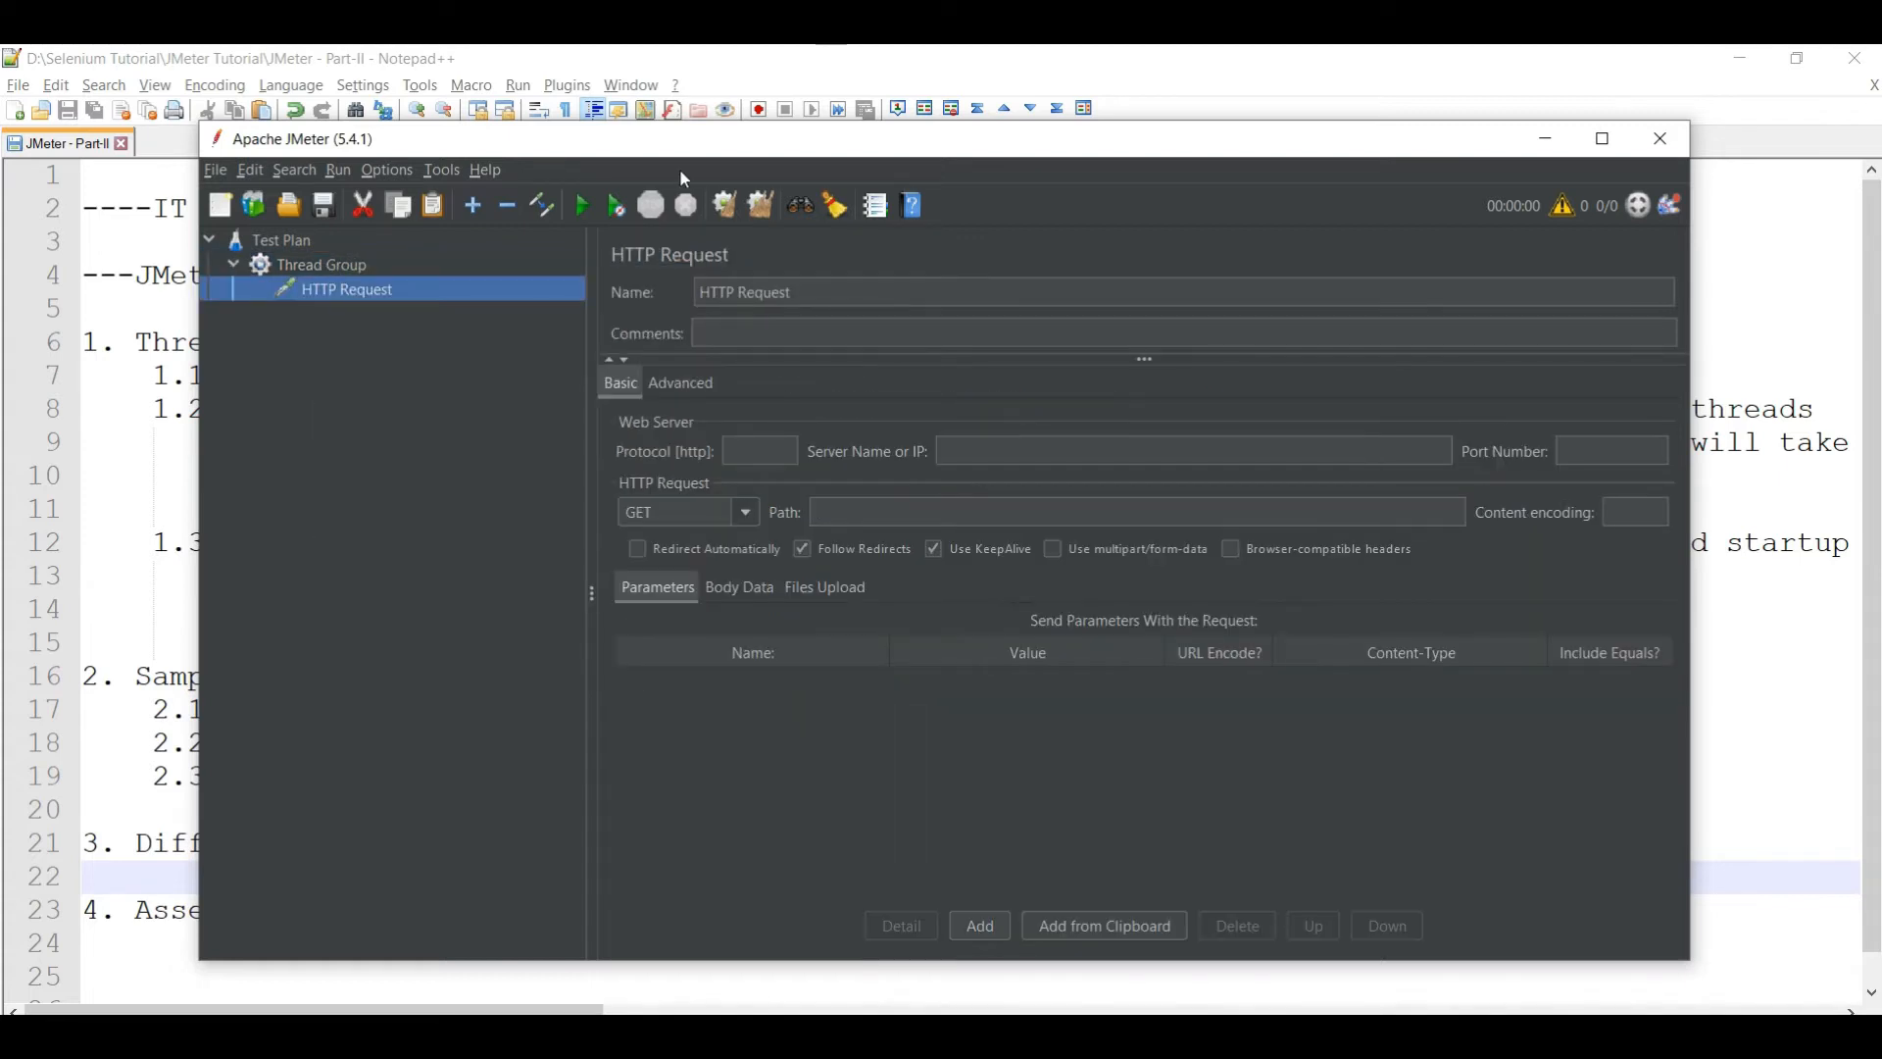
click(704, 1034)
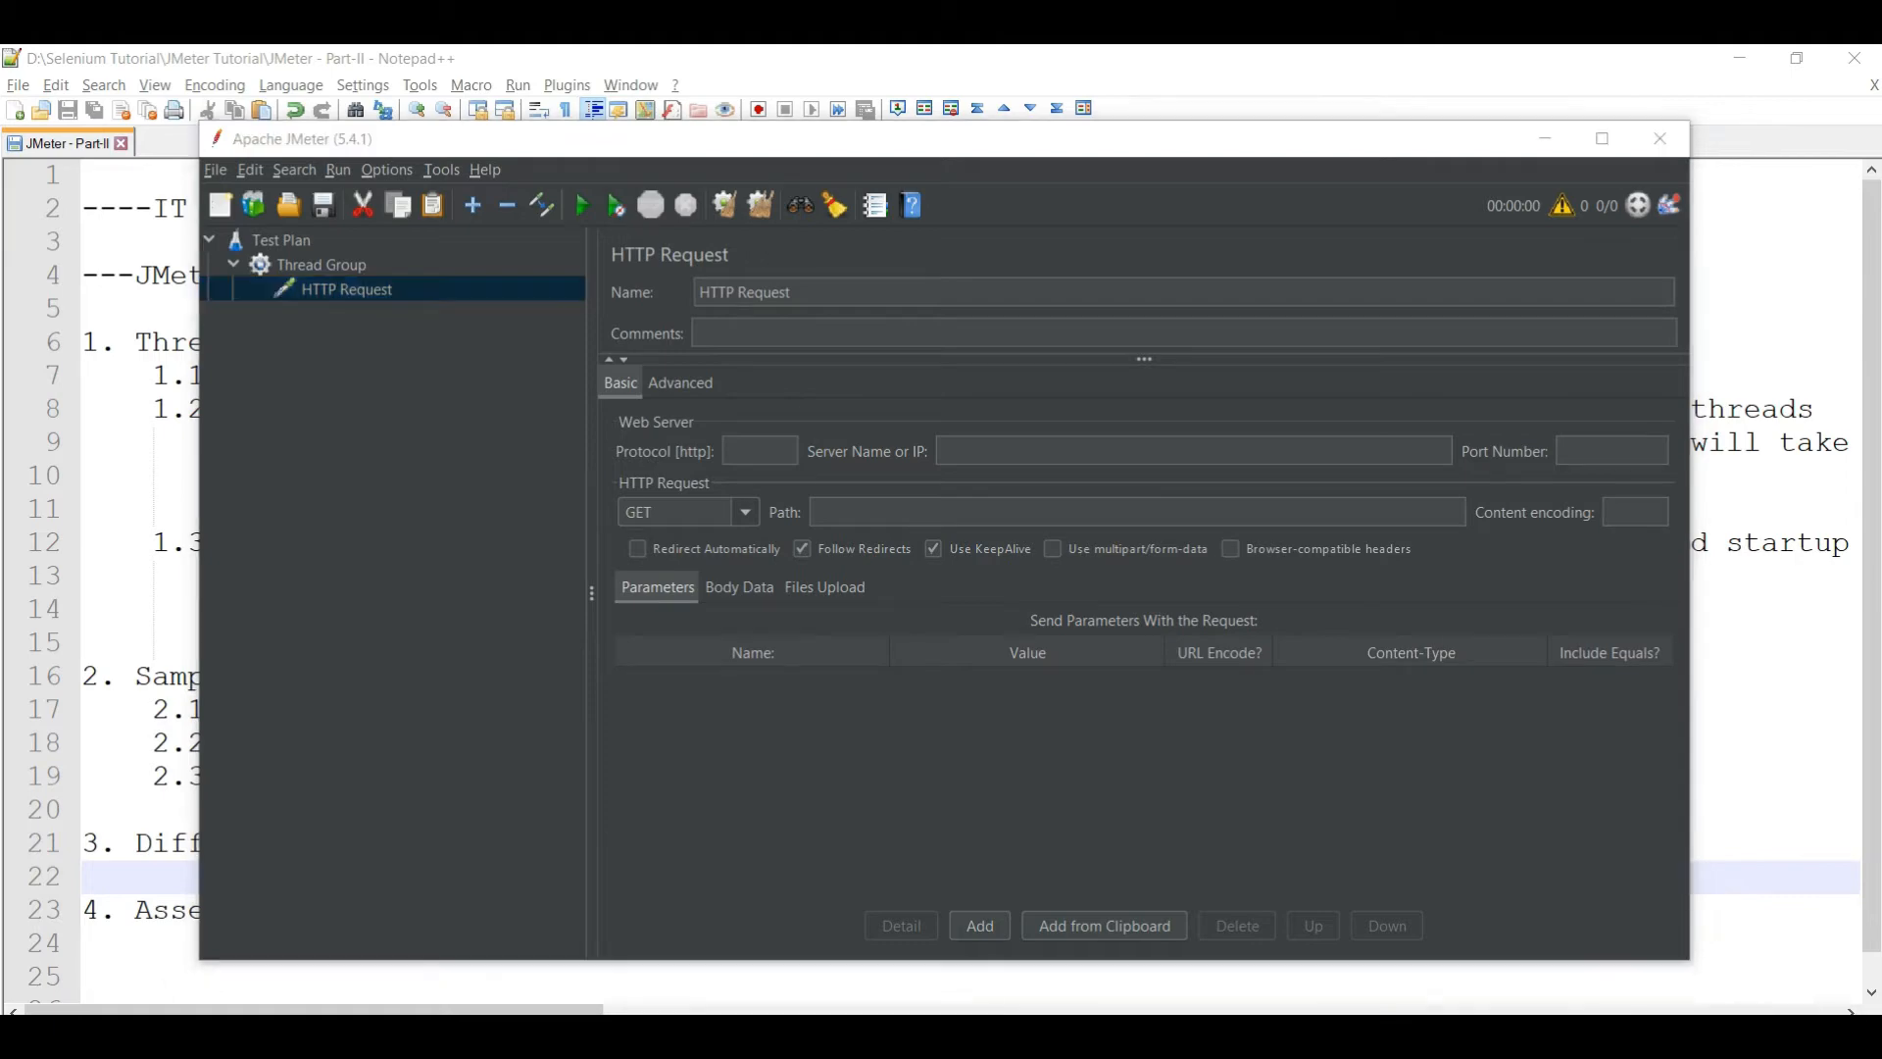
click(477, 116)
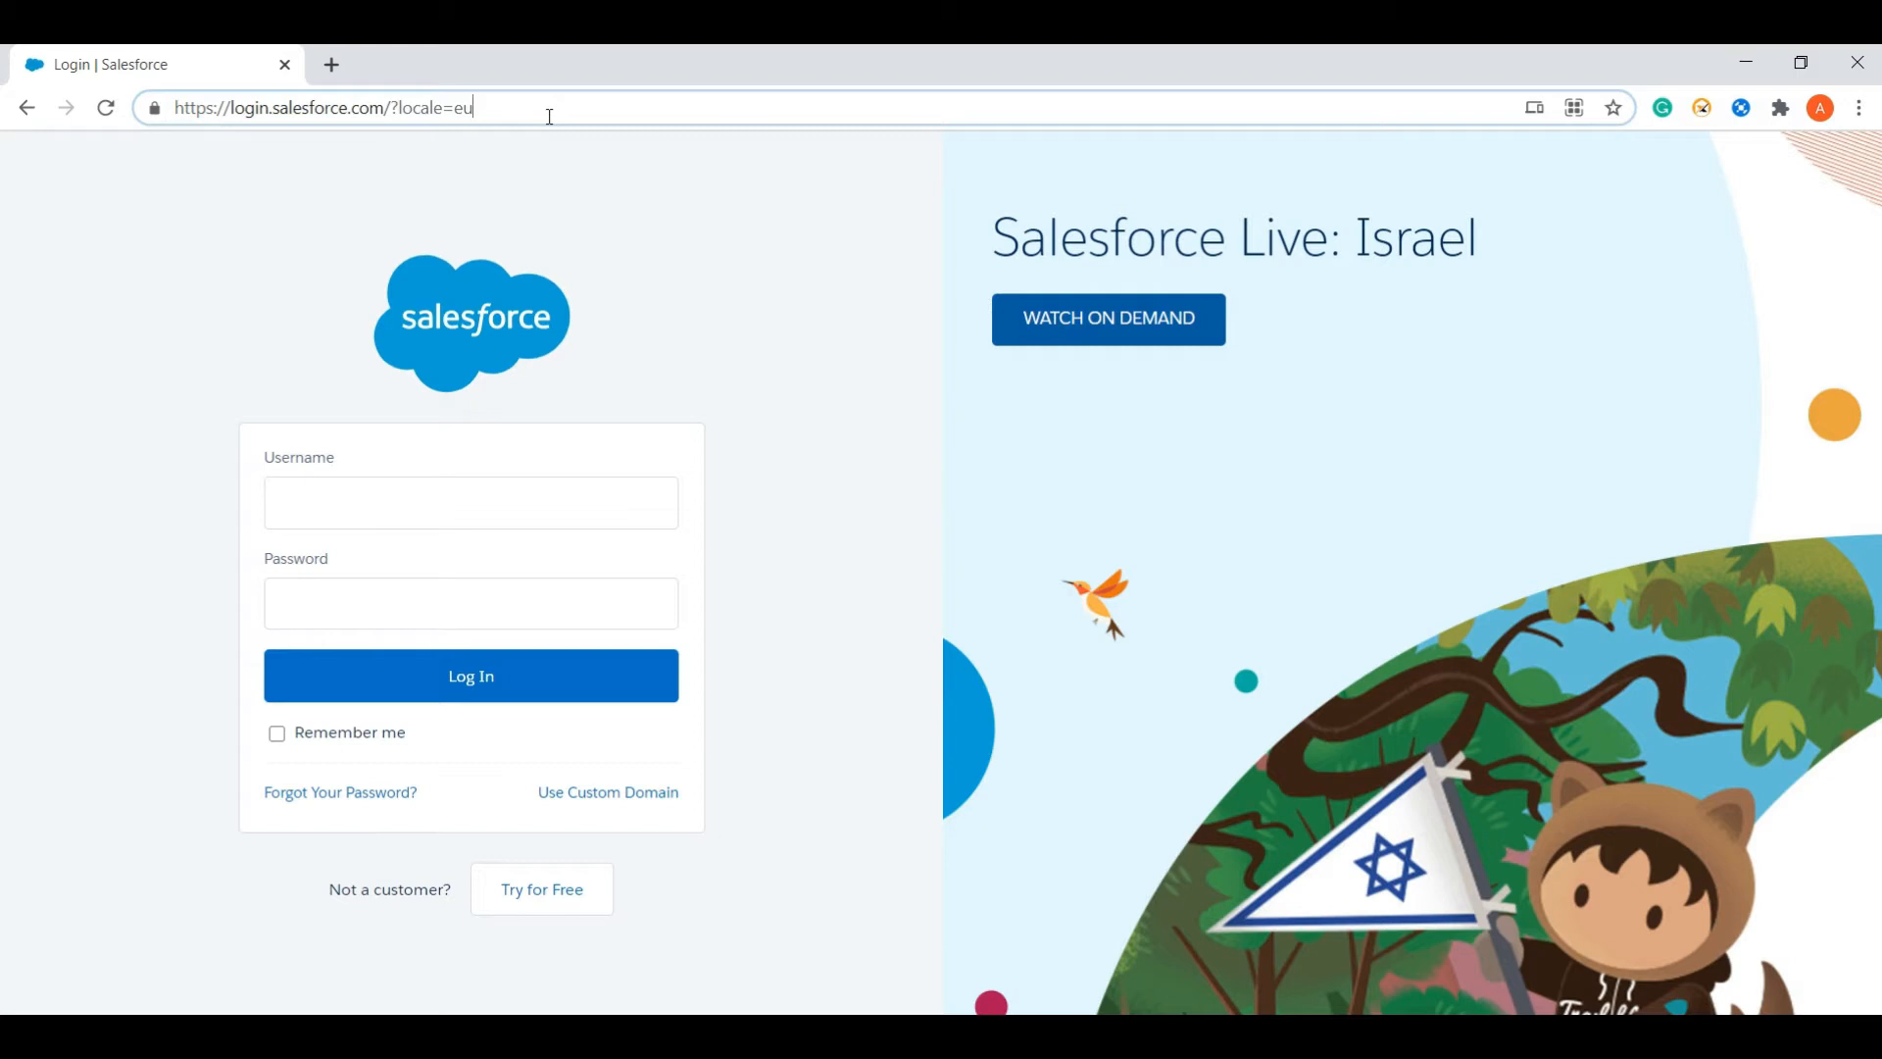
- Load postman.com in a new Chrome tab, copy its address, and return to JMeter
click(336, 68)
text(postman.co)
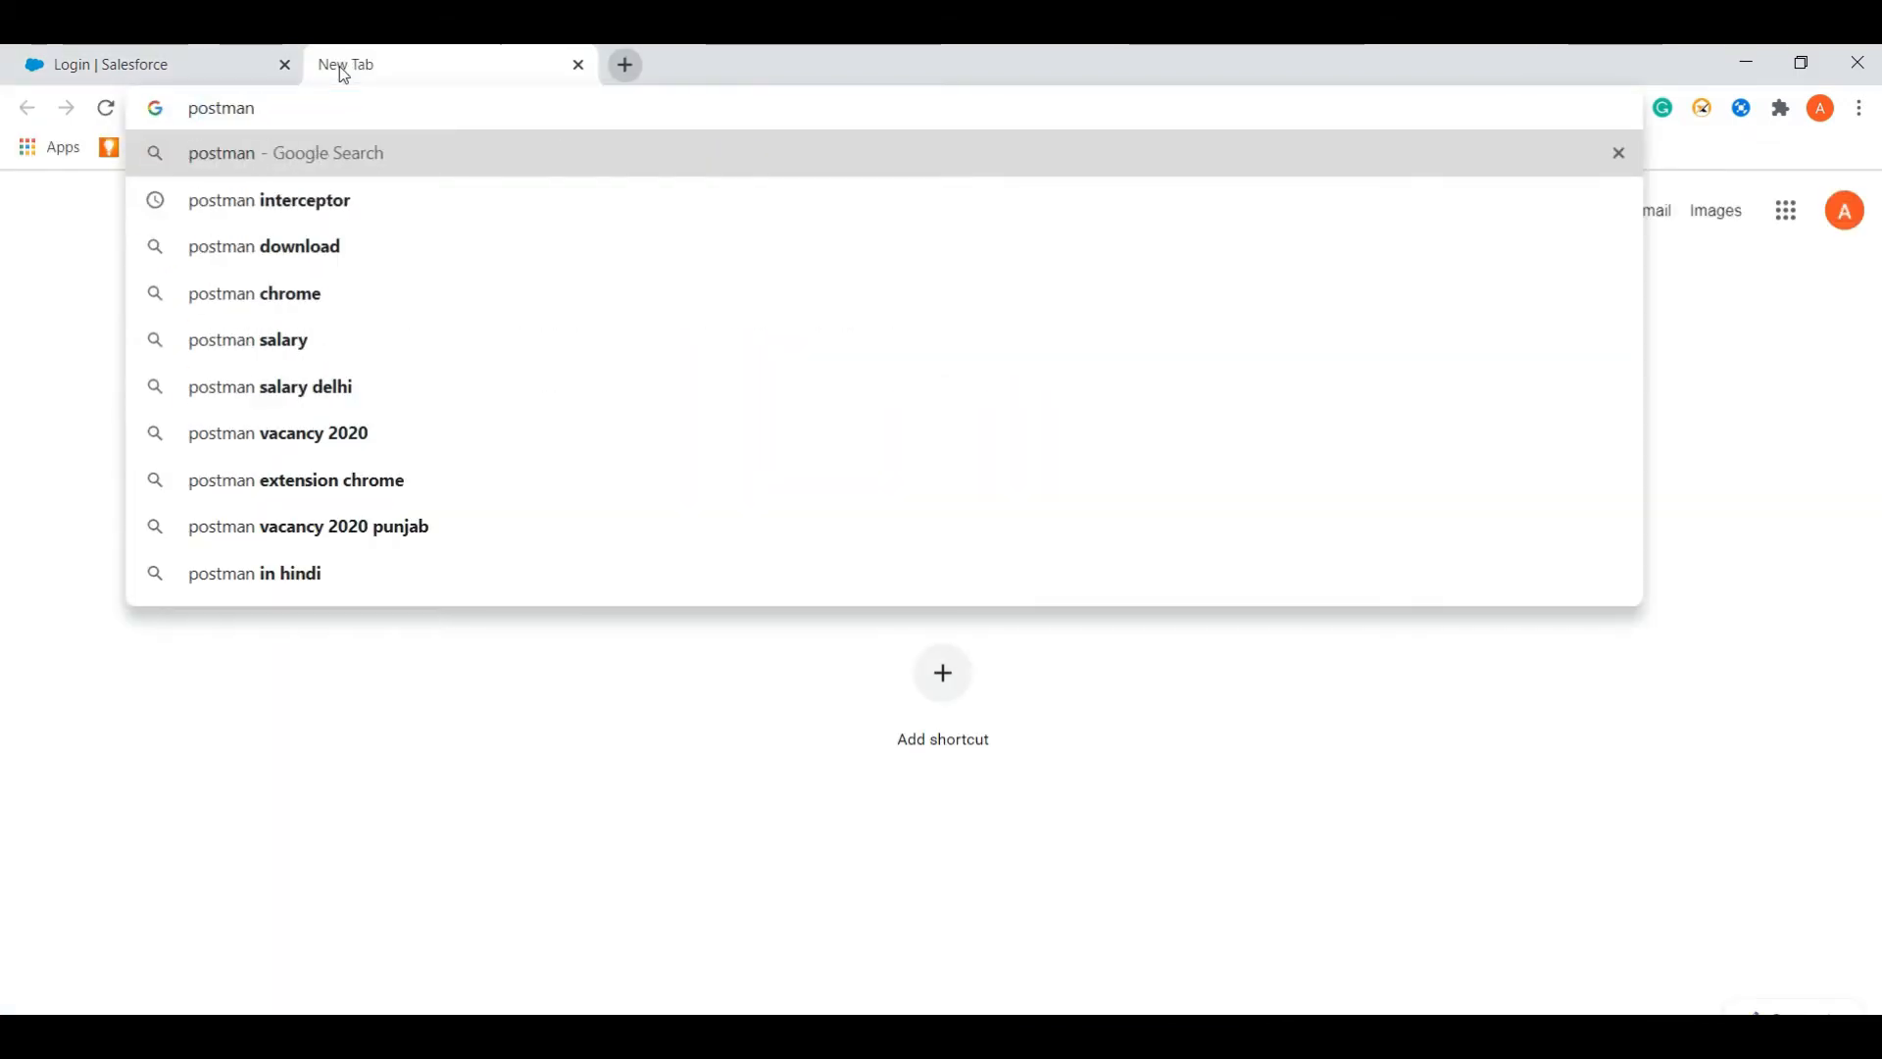
text(m)
key(Return)
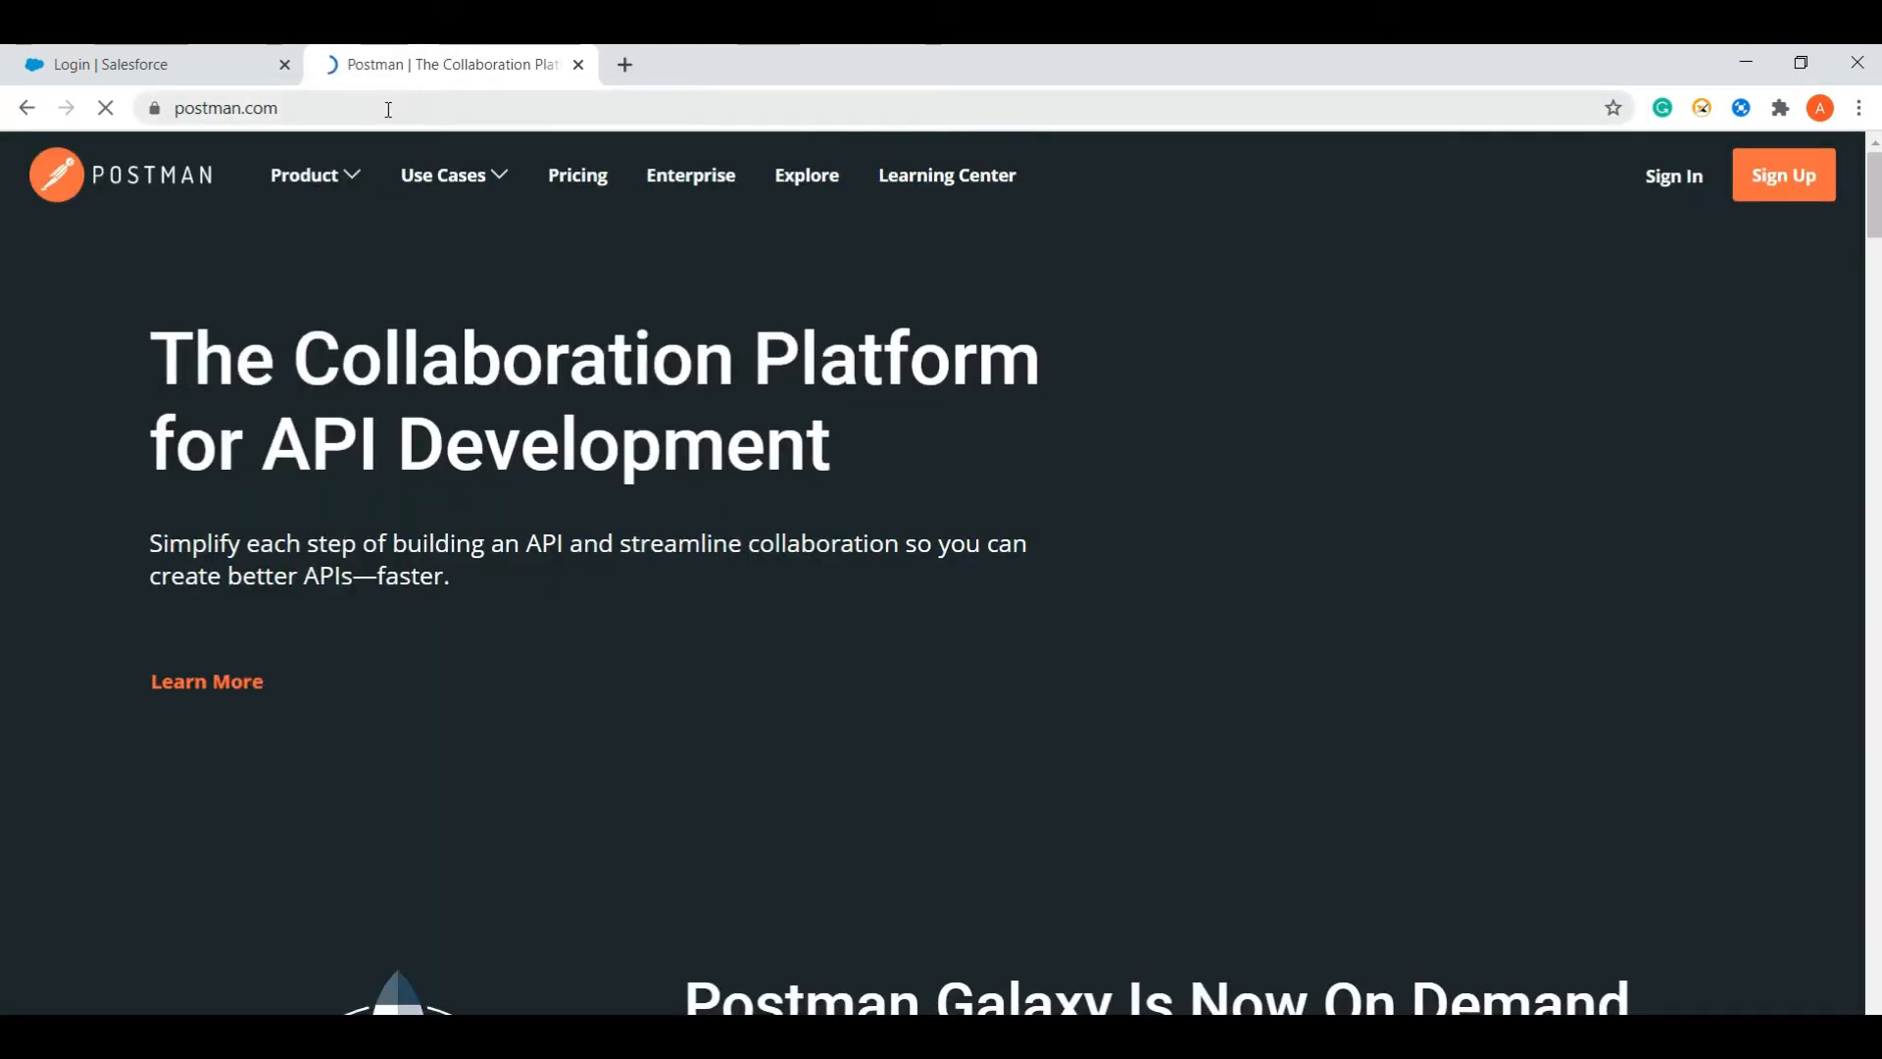
click(388, 108)
key(ctrl+c)
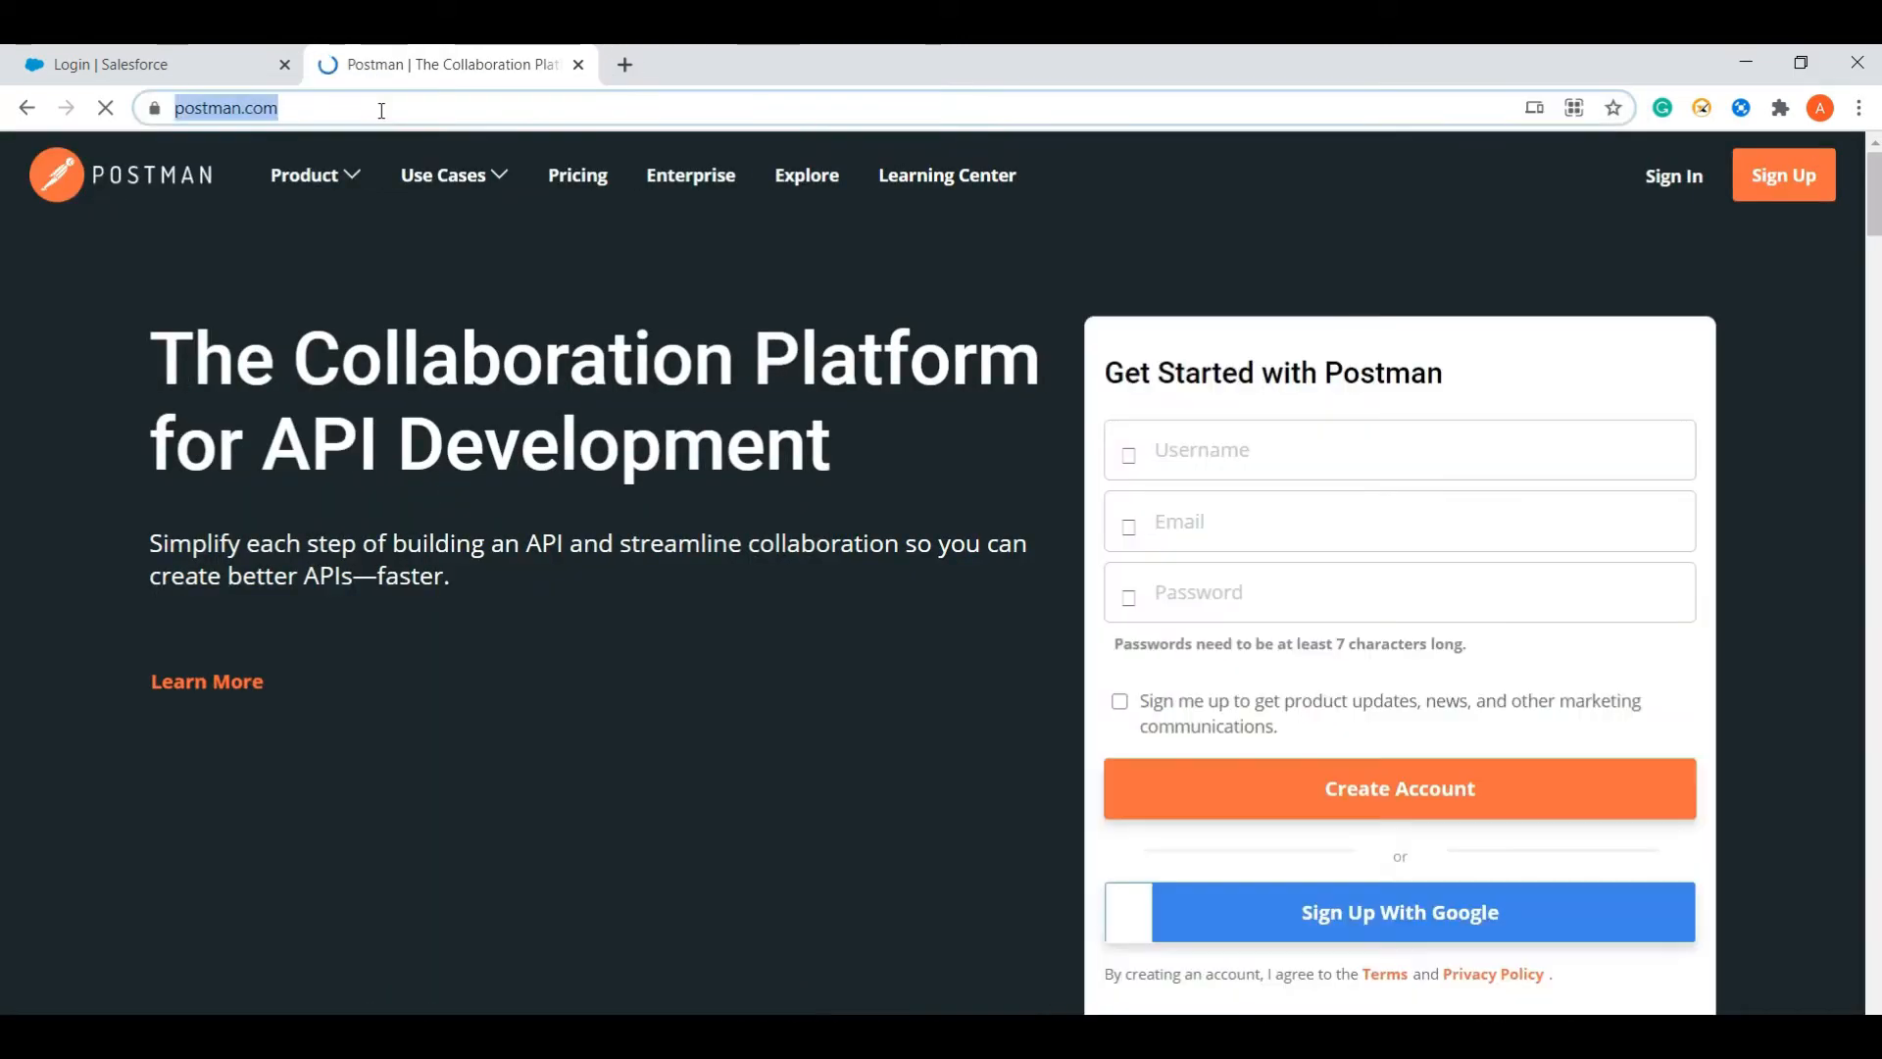
key(alt+Tab)
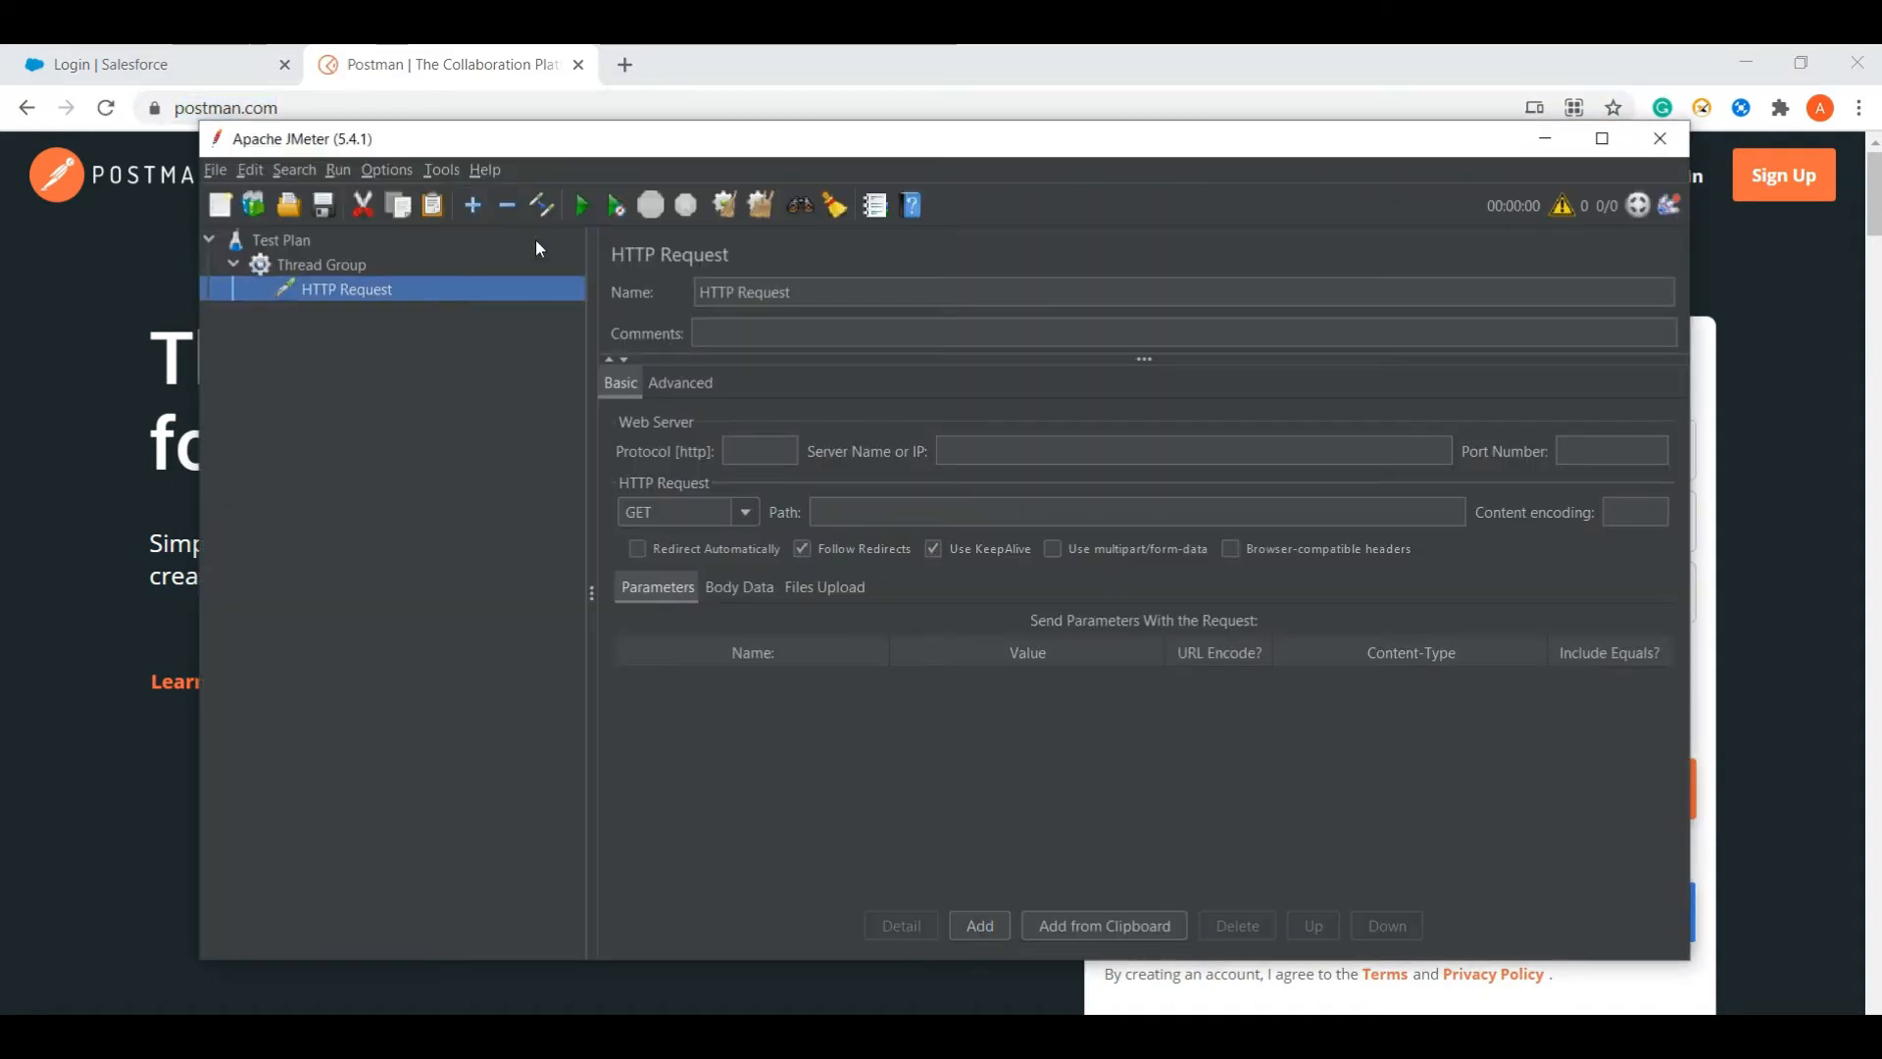
- Set the HTTP Request protocol to https
click(759, 453)
text(http)
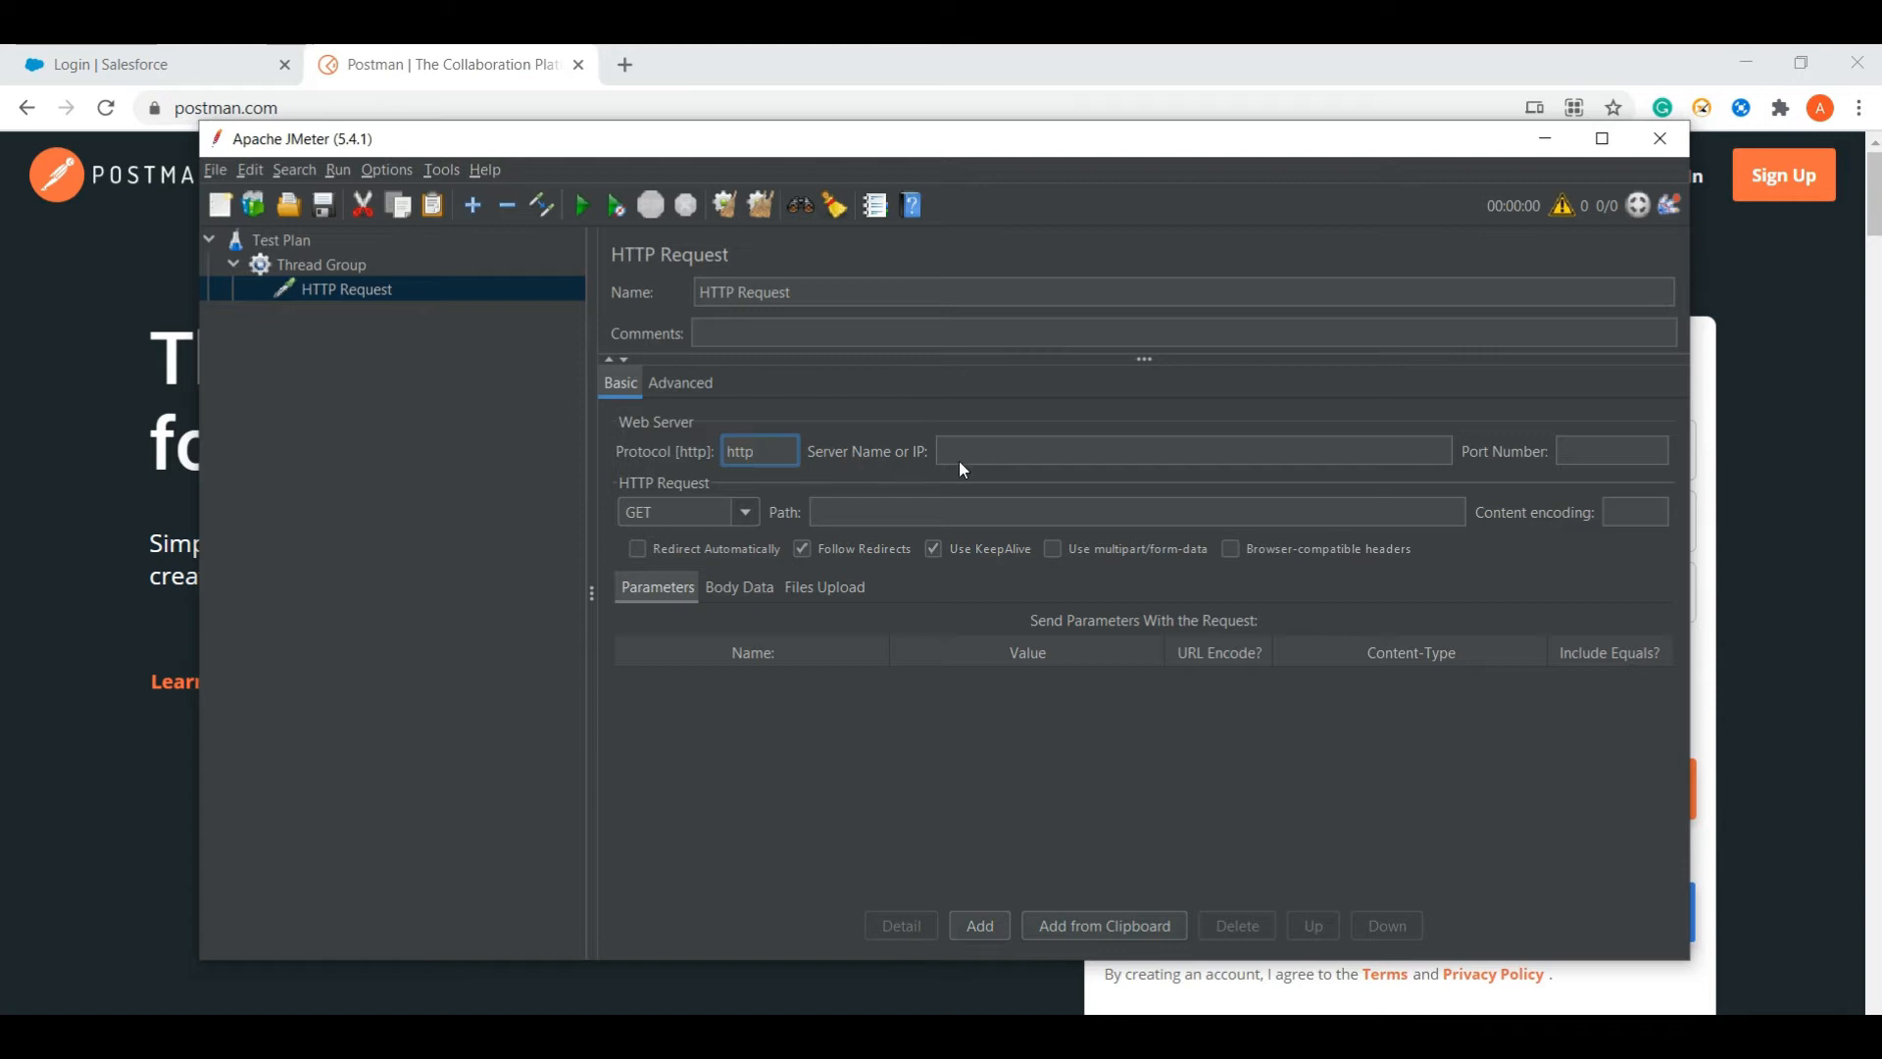
text(s)
text(://www.postman.com/)
key(ctrl+z)
click(990, 452)
key(ctrl+v)
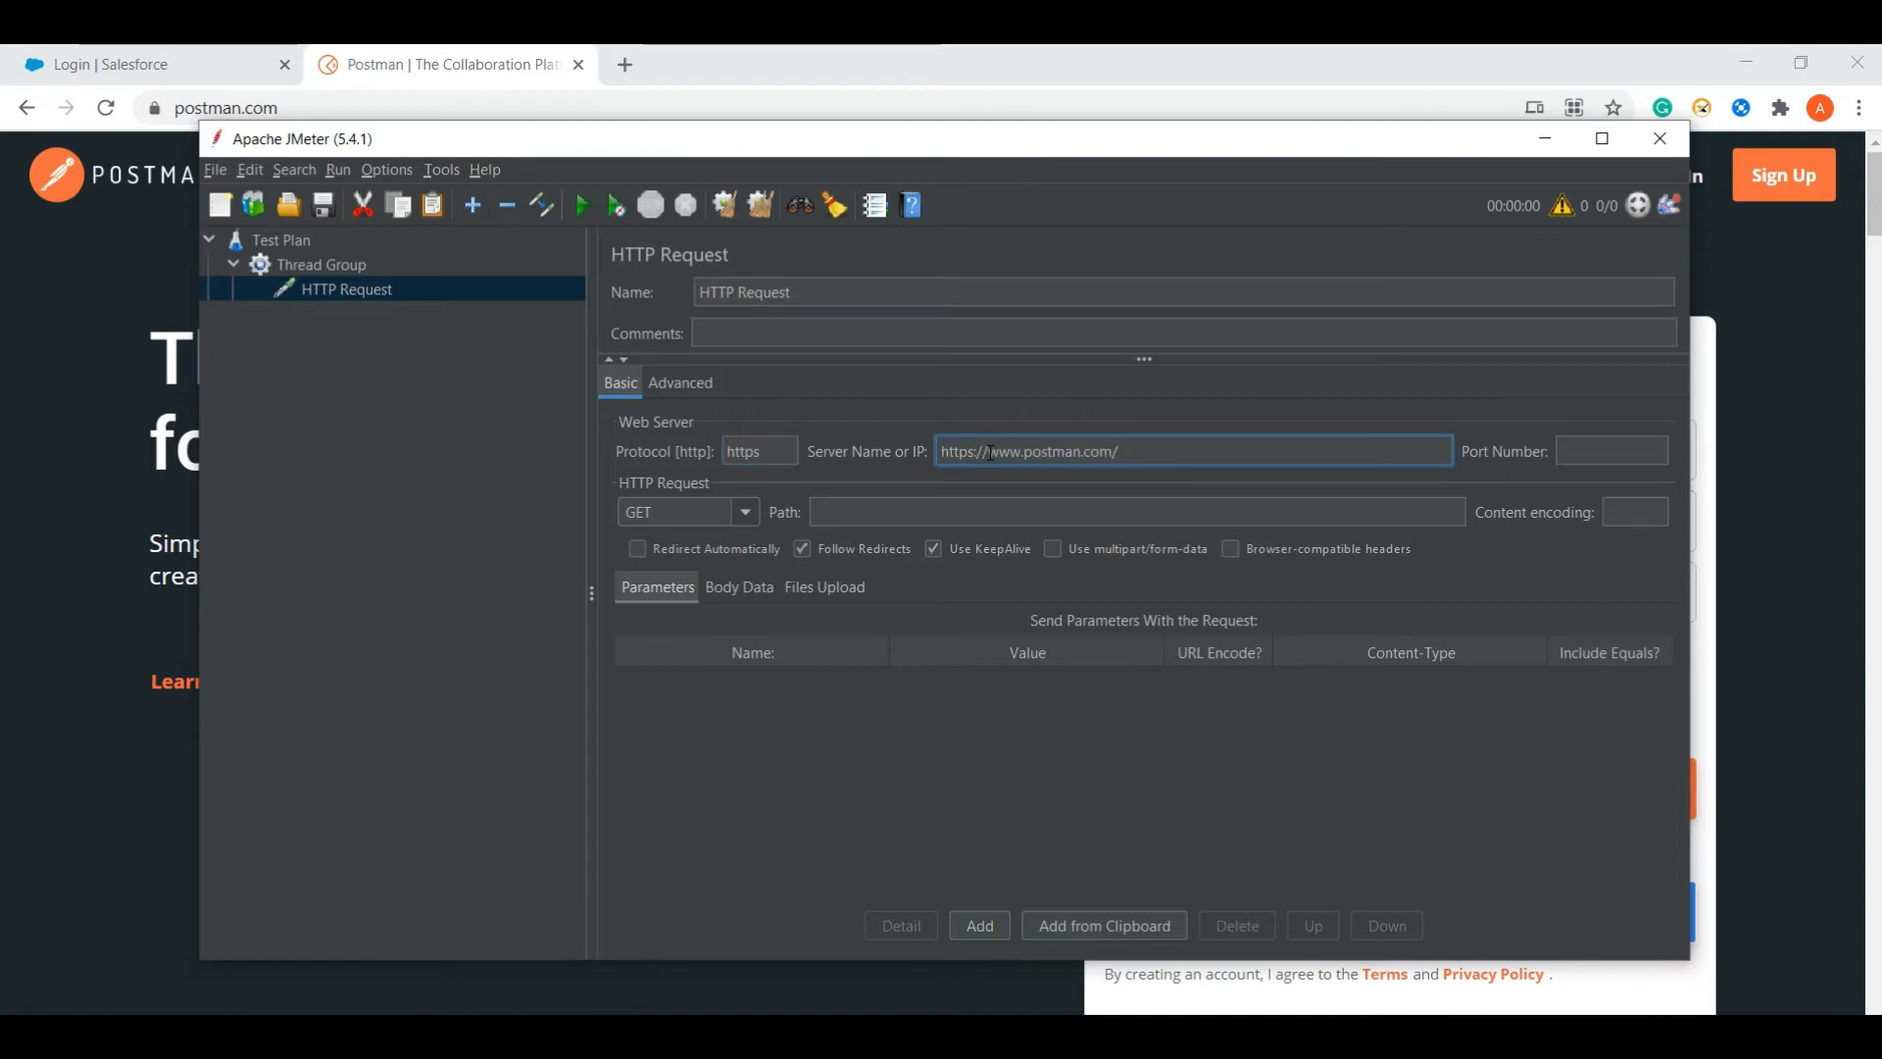
key(BackSpace)
key(Left)
key(Left)
key(Left)
key(Left)
key(Left)
key(Left)
key(Left)
key(Left)
key(Left)
key(Left)
key(Left)
key(Left)
key(Left)
key(Left)
key(Left)
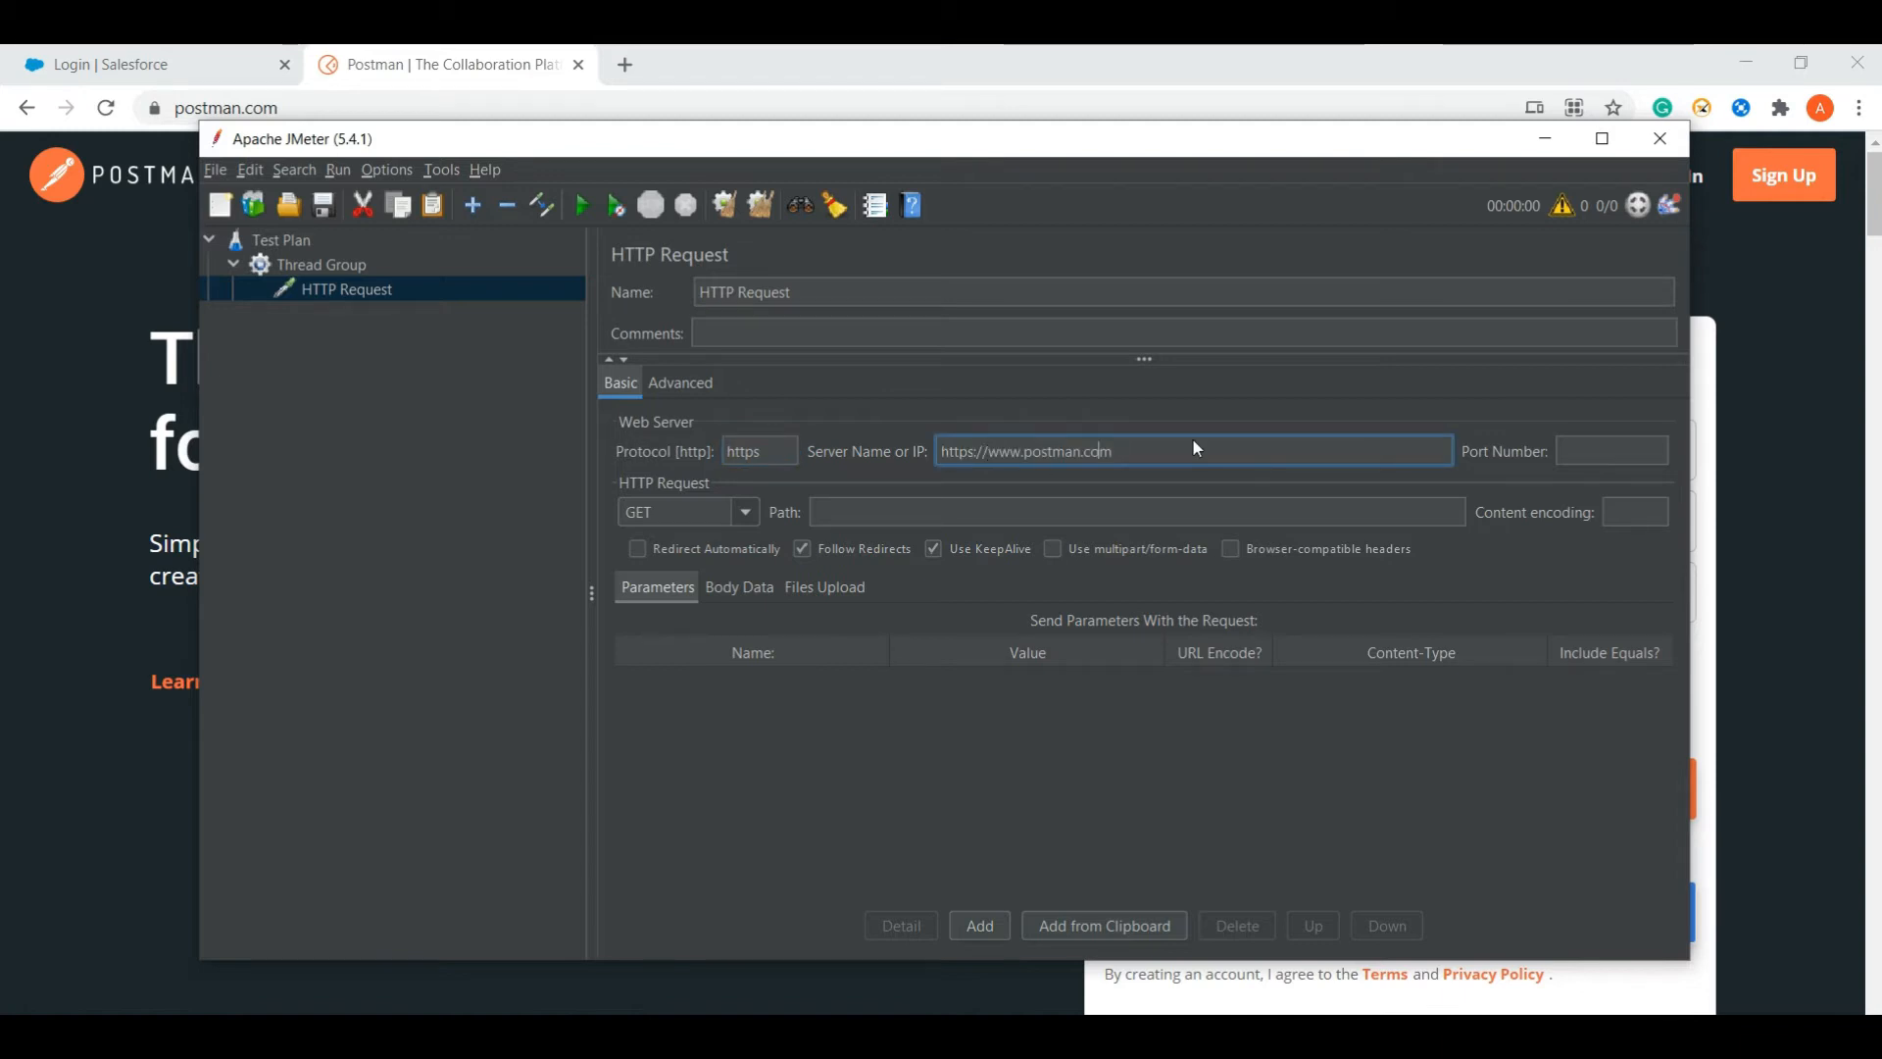
key(Left)
key(Left)
key(Left)
key(Right)
key(Right)
key(Right)
key(shift+Left)
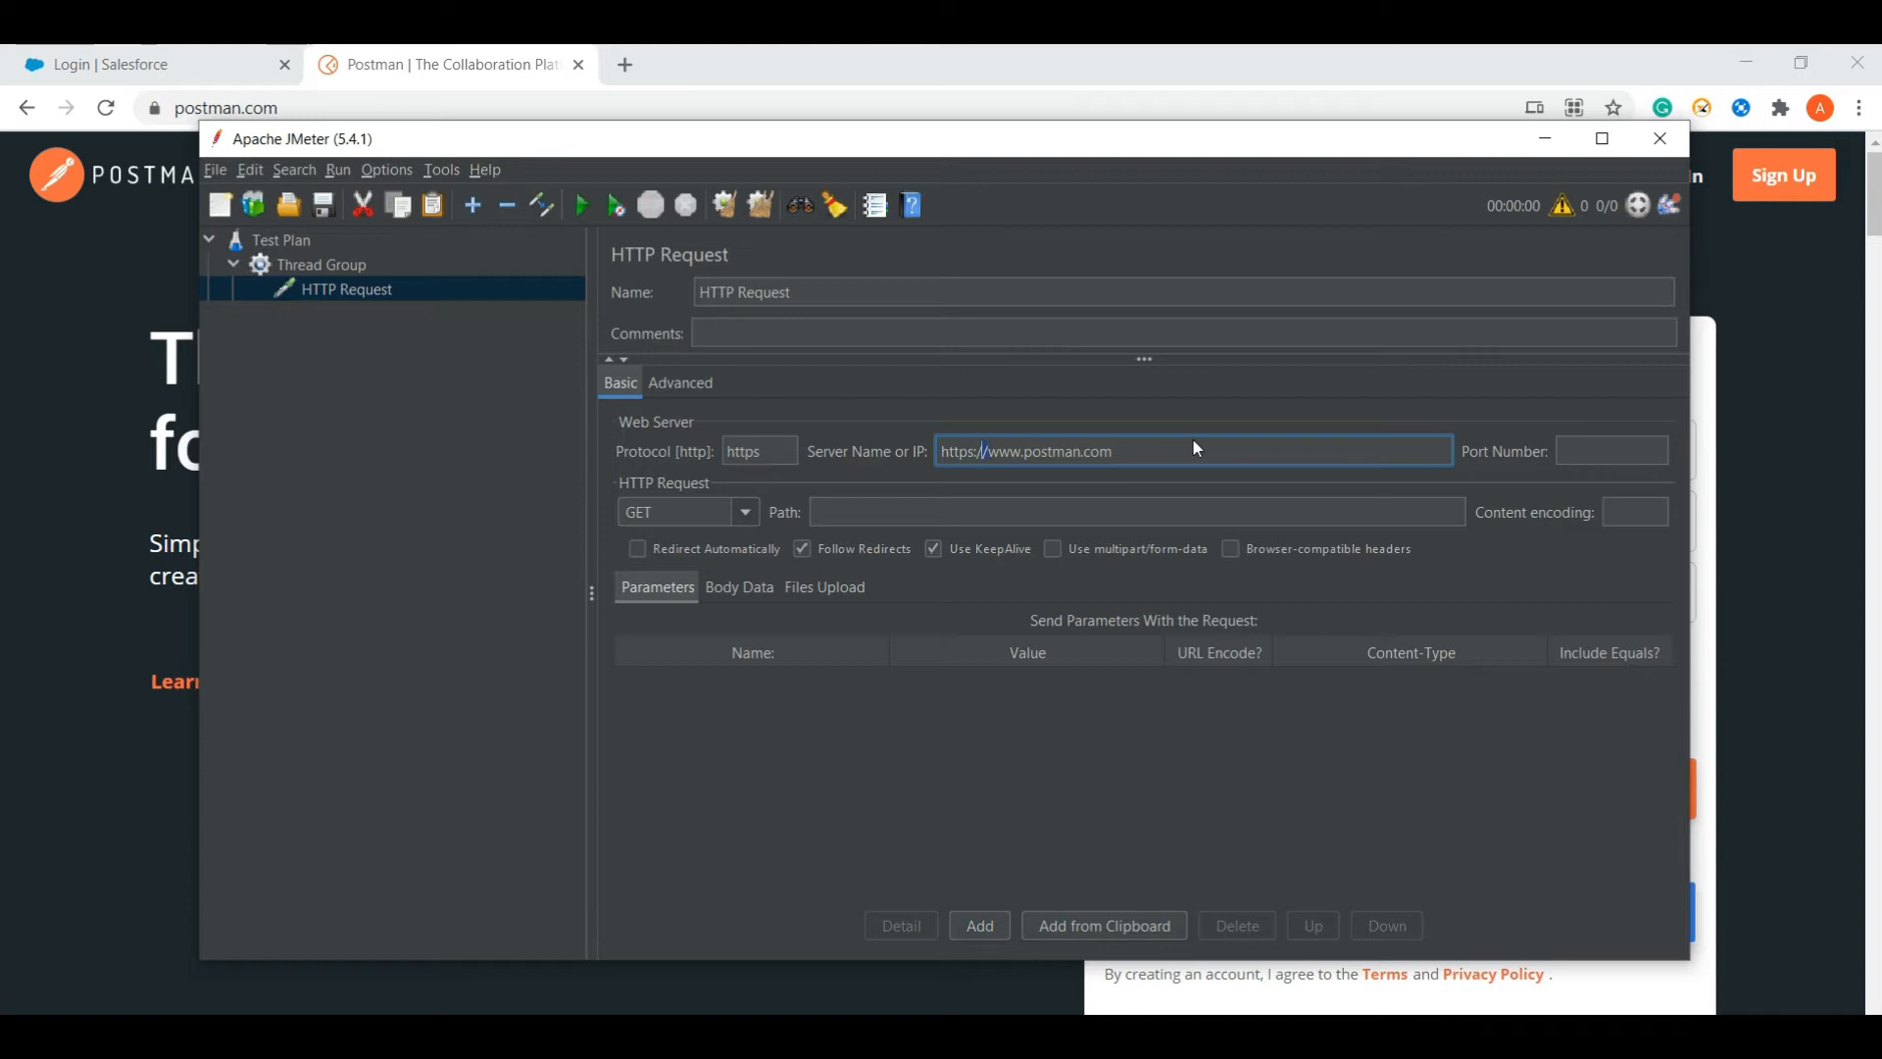
key(BackSpace)
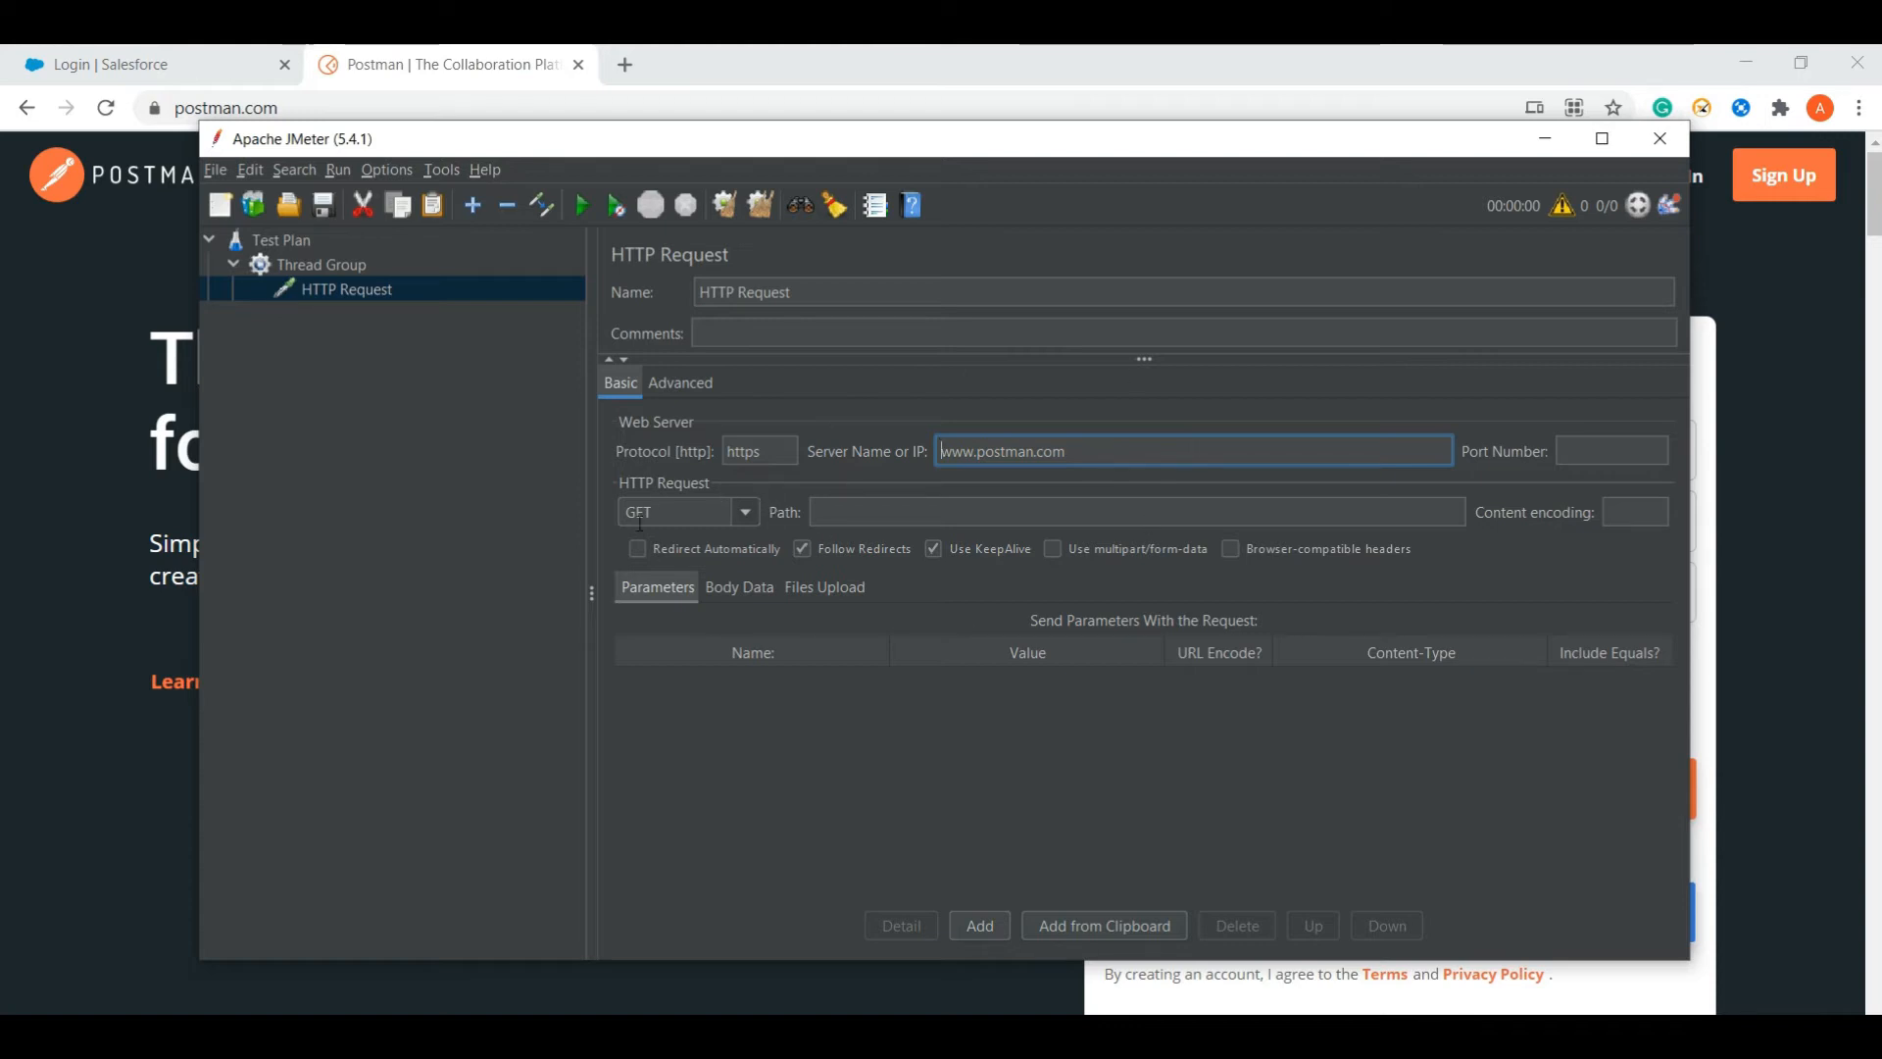
- Add a View Results Tree listener under the HTTP Request sampler
right_click(321, 286)
mouse_move(381, 296)
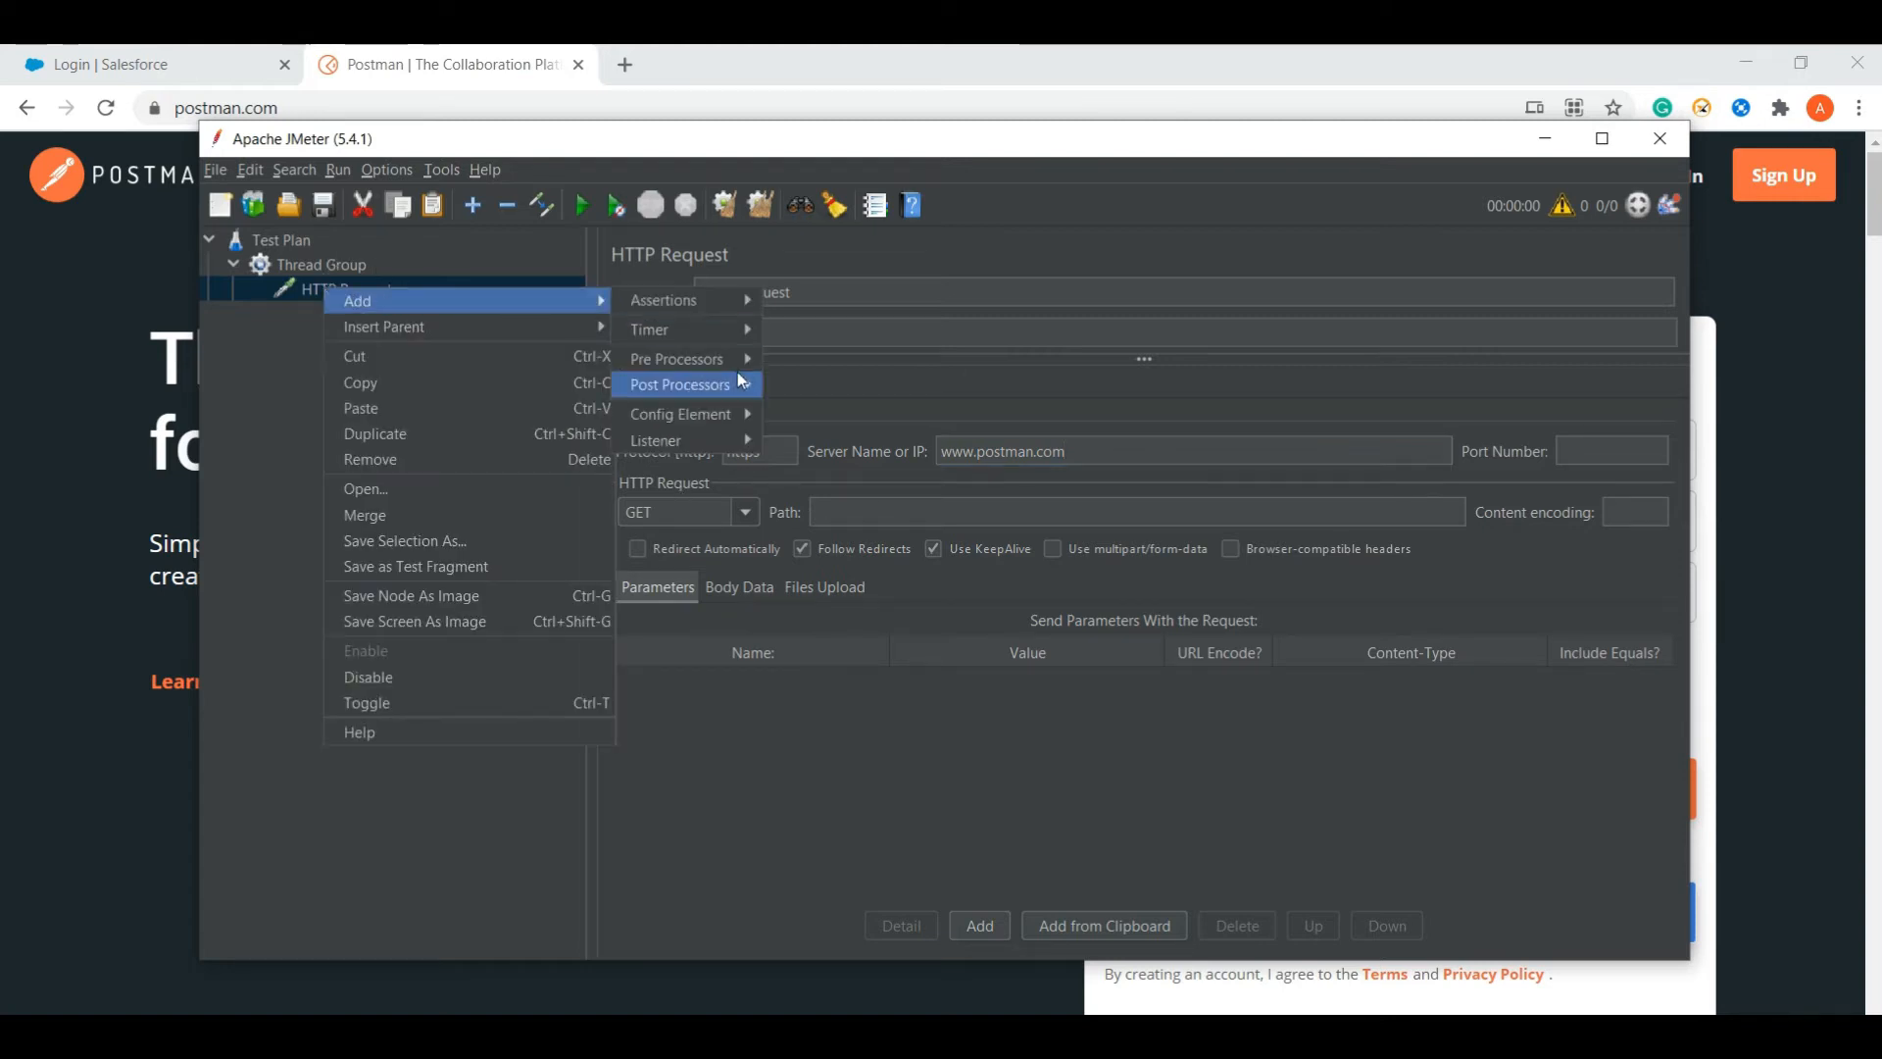
mouse_move(714, 439)
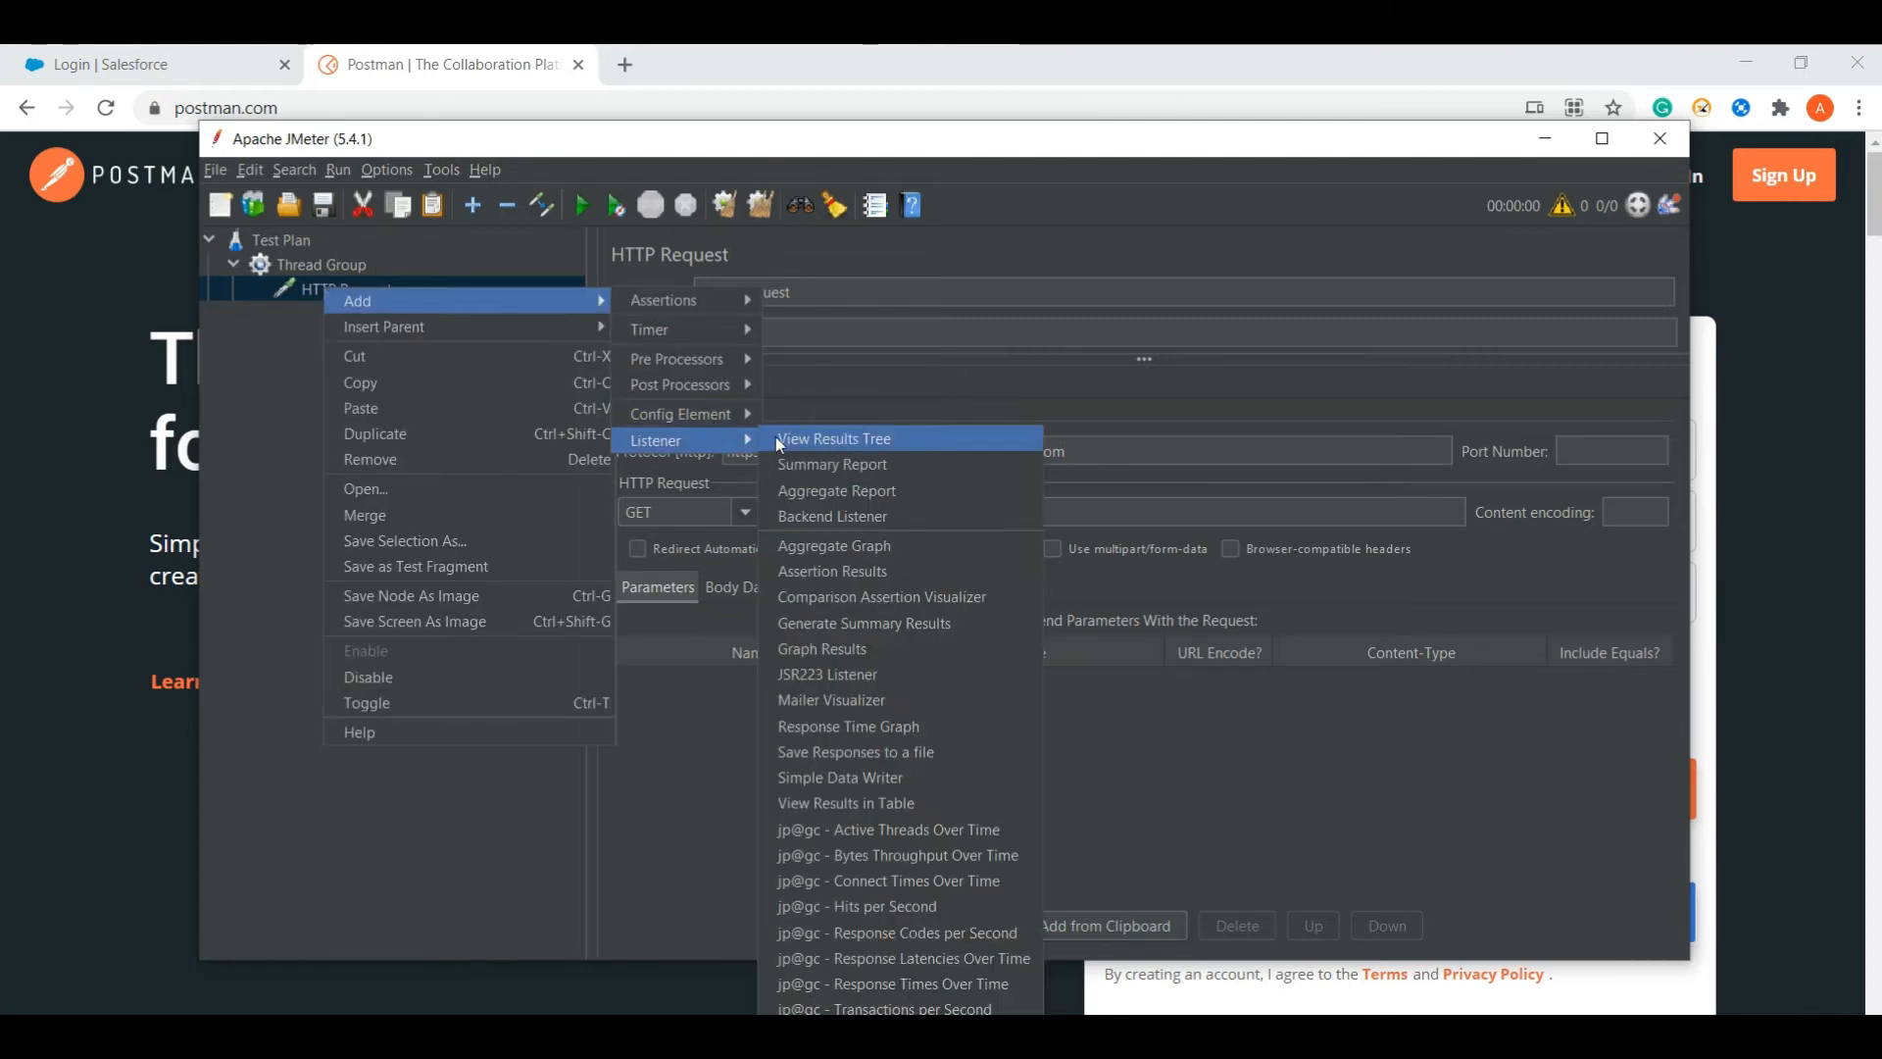
click(833, 440)
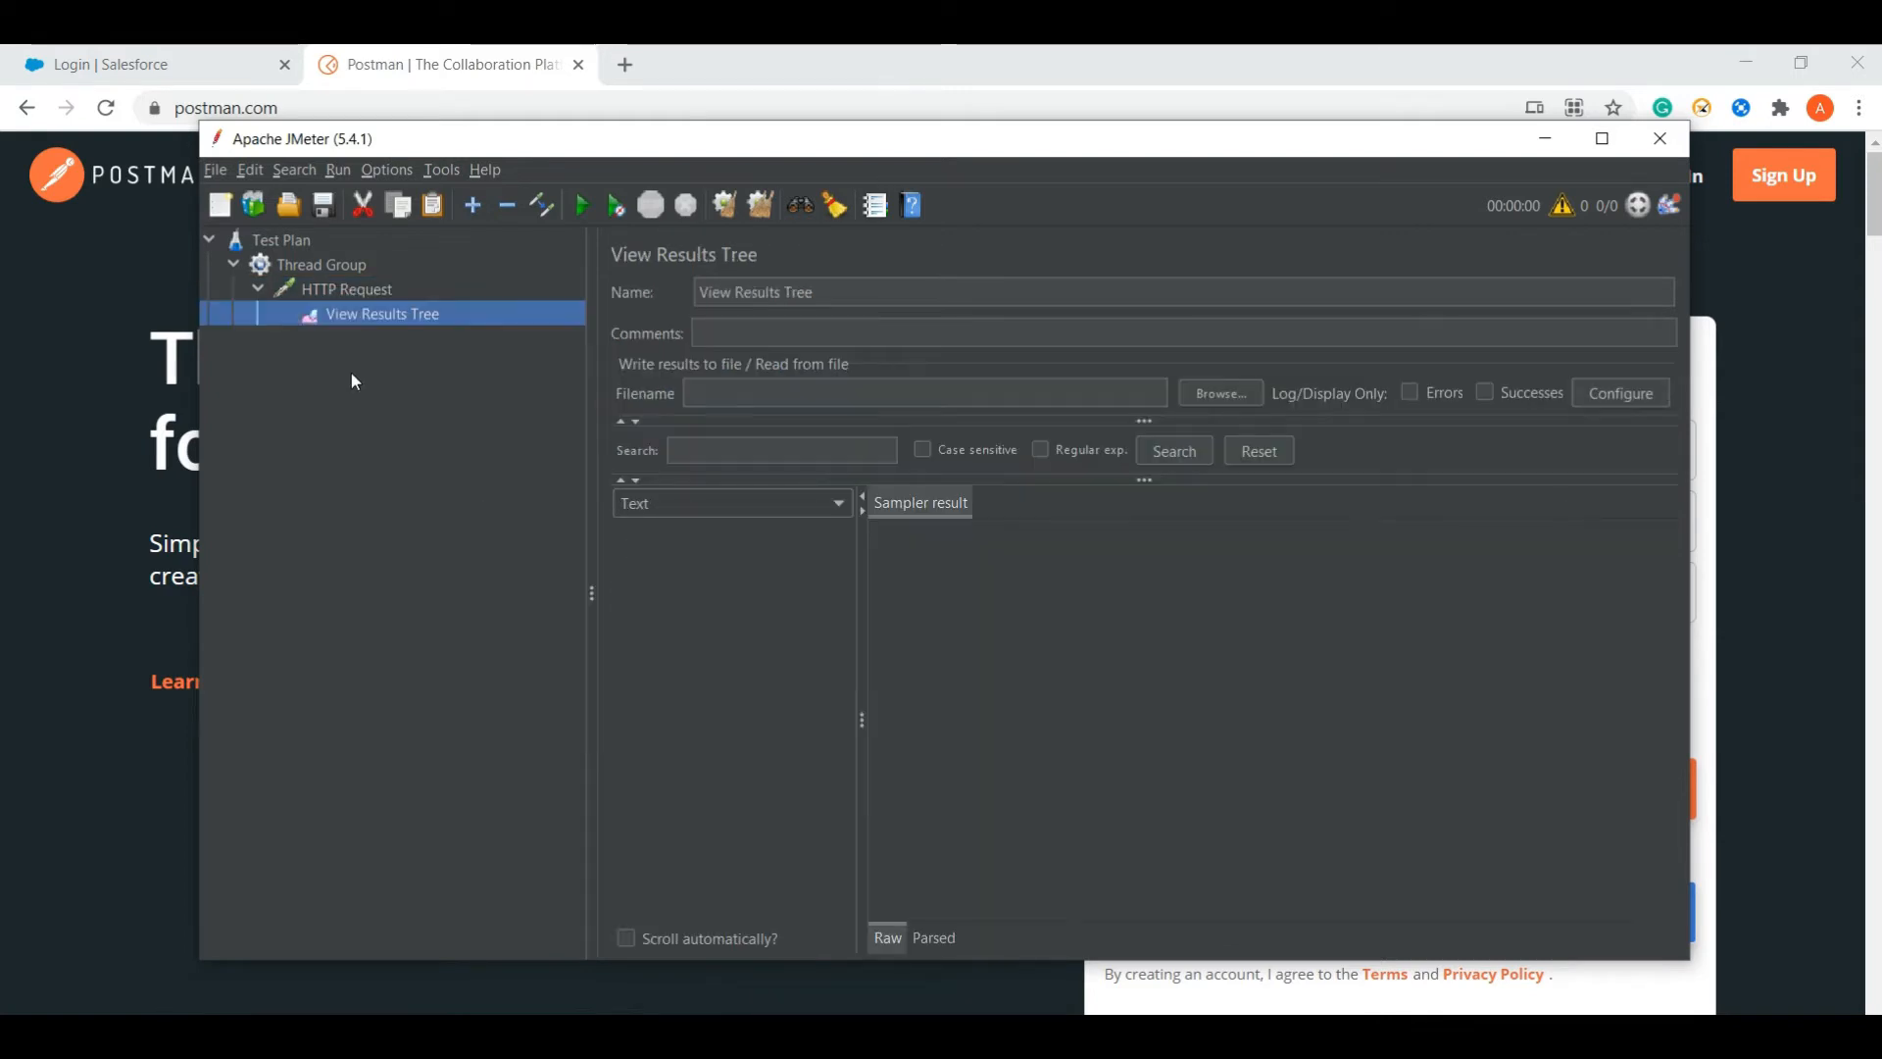
- Check the Thread Group and listener, then reopen the HTTP Request sampler's settings
click(330, 266)
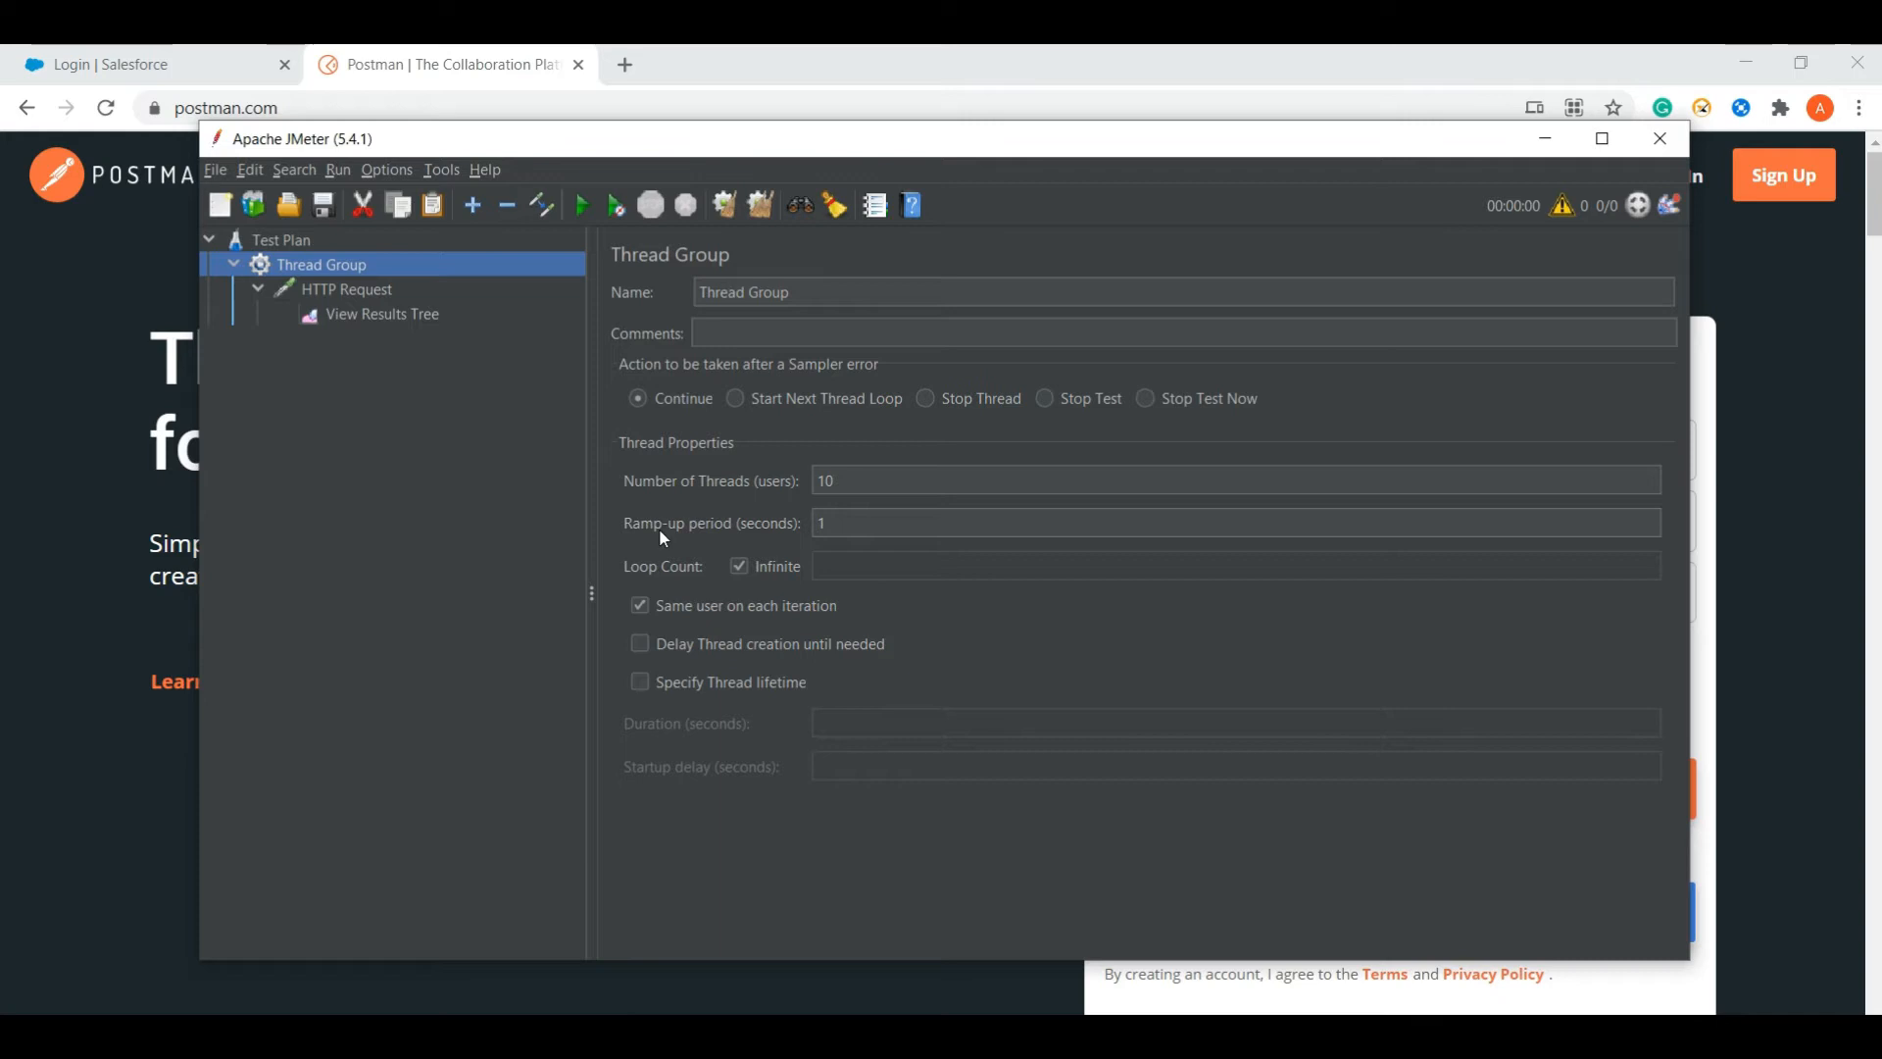
click(358, 314)
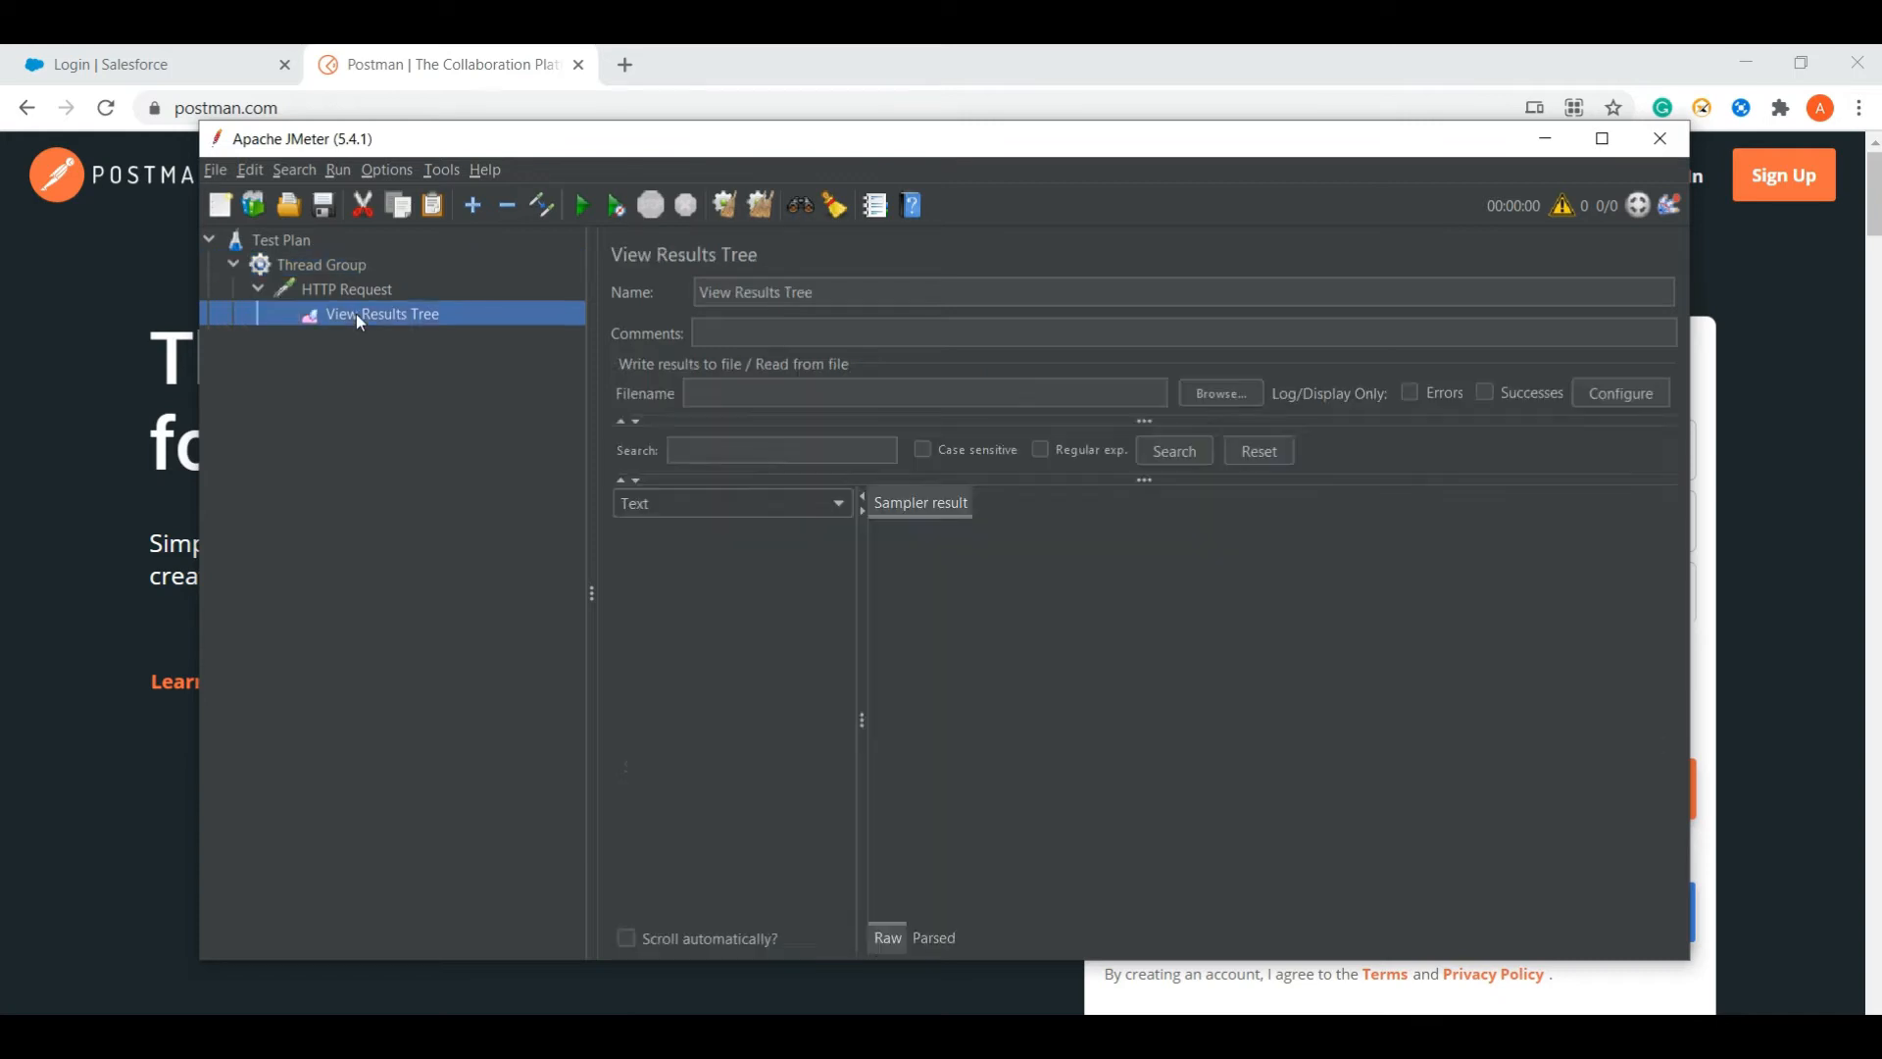
click(371, 290)
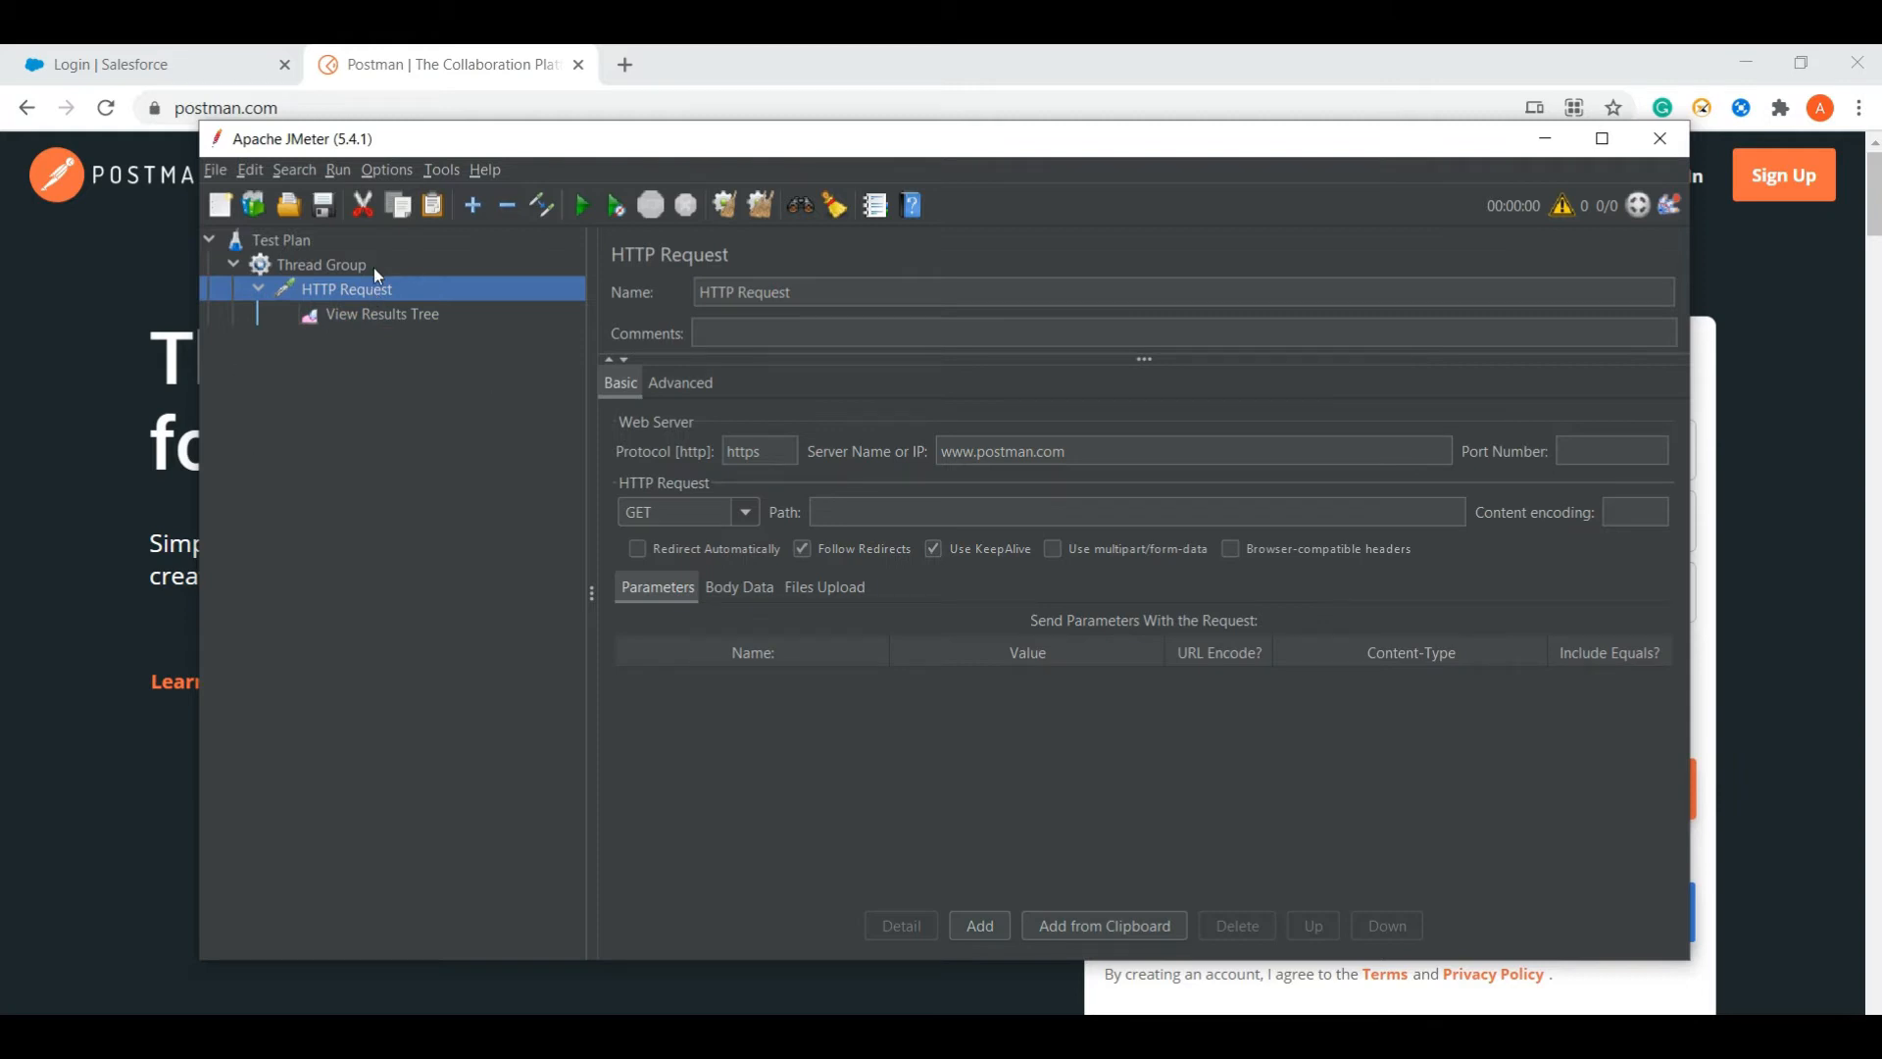
- Start the test, saving the plan as HTTP Request.jmx in the Desktop's JMeter folder
click(582, 208)
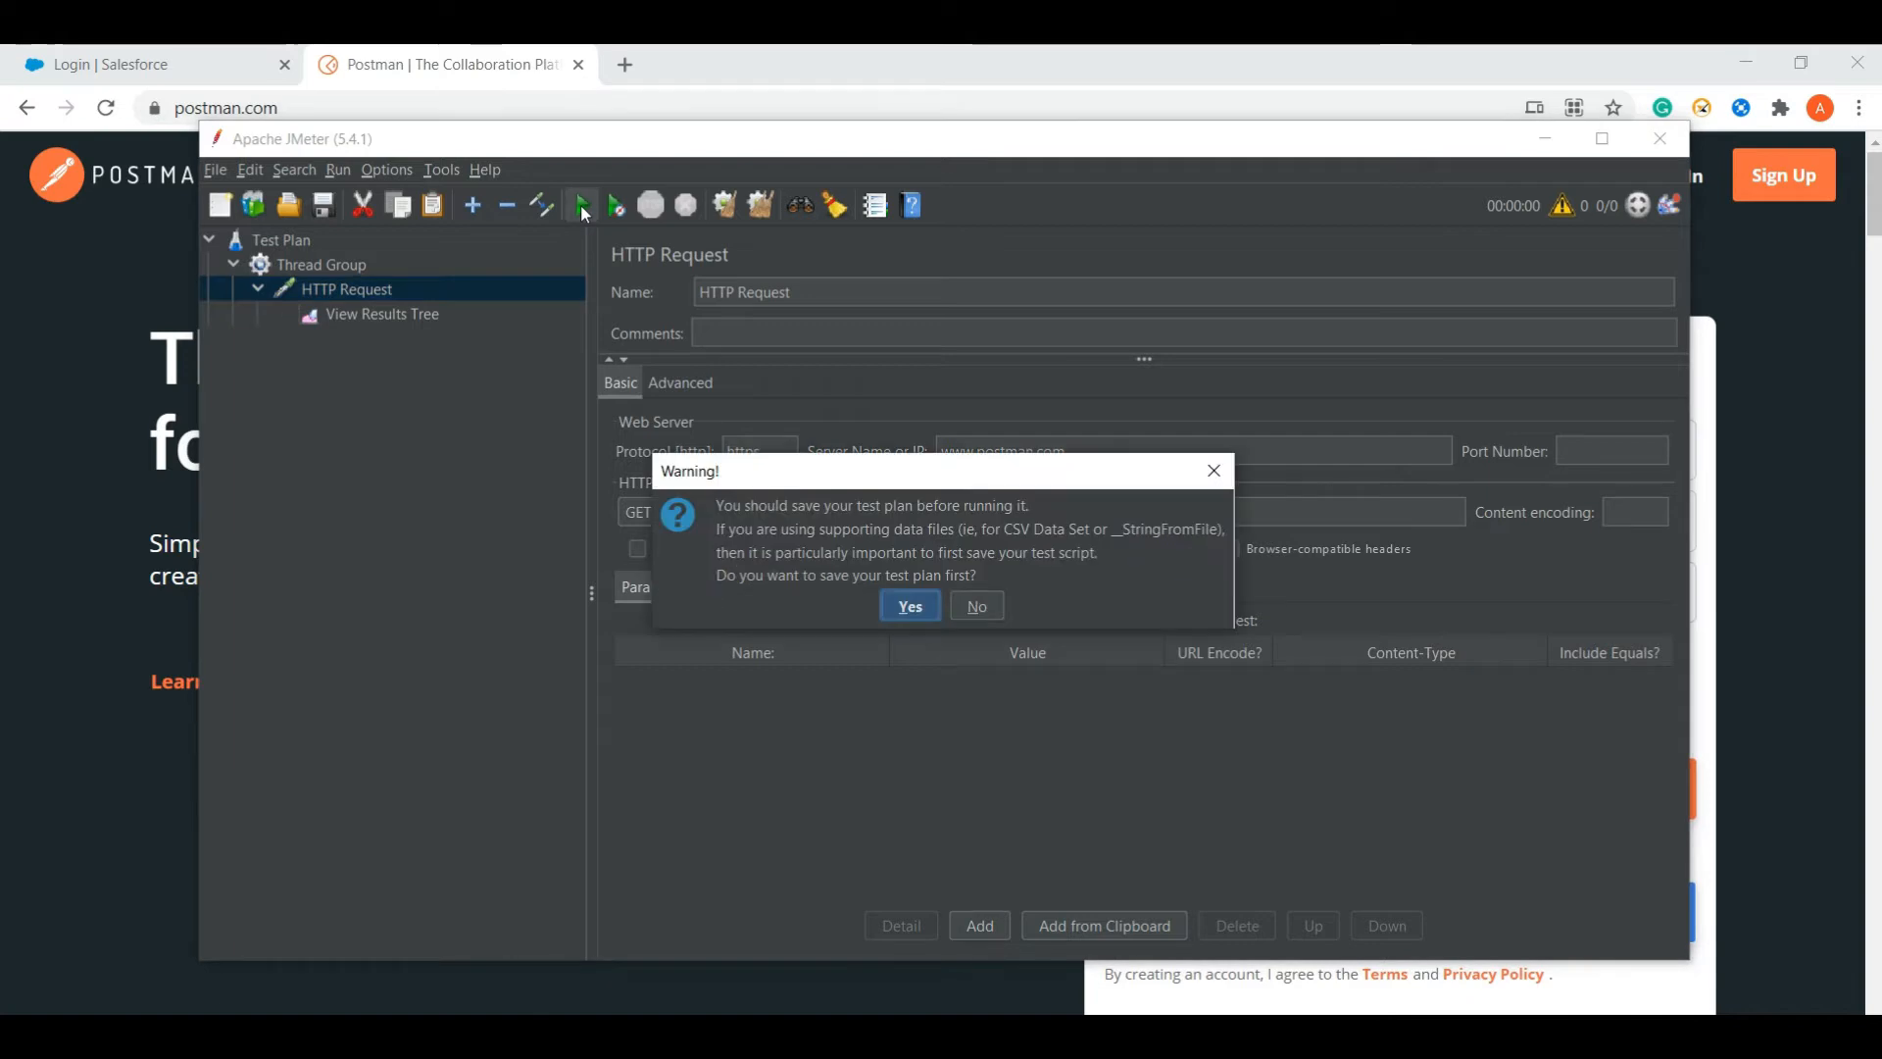
click(916, 596)
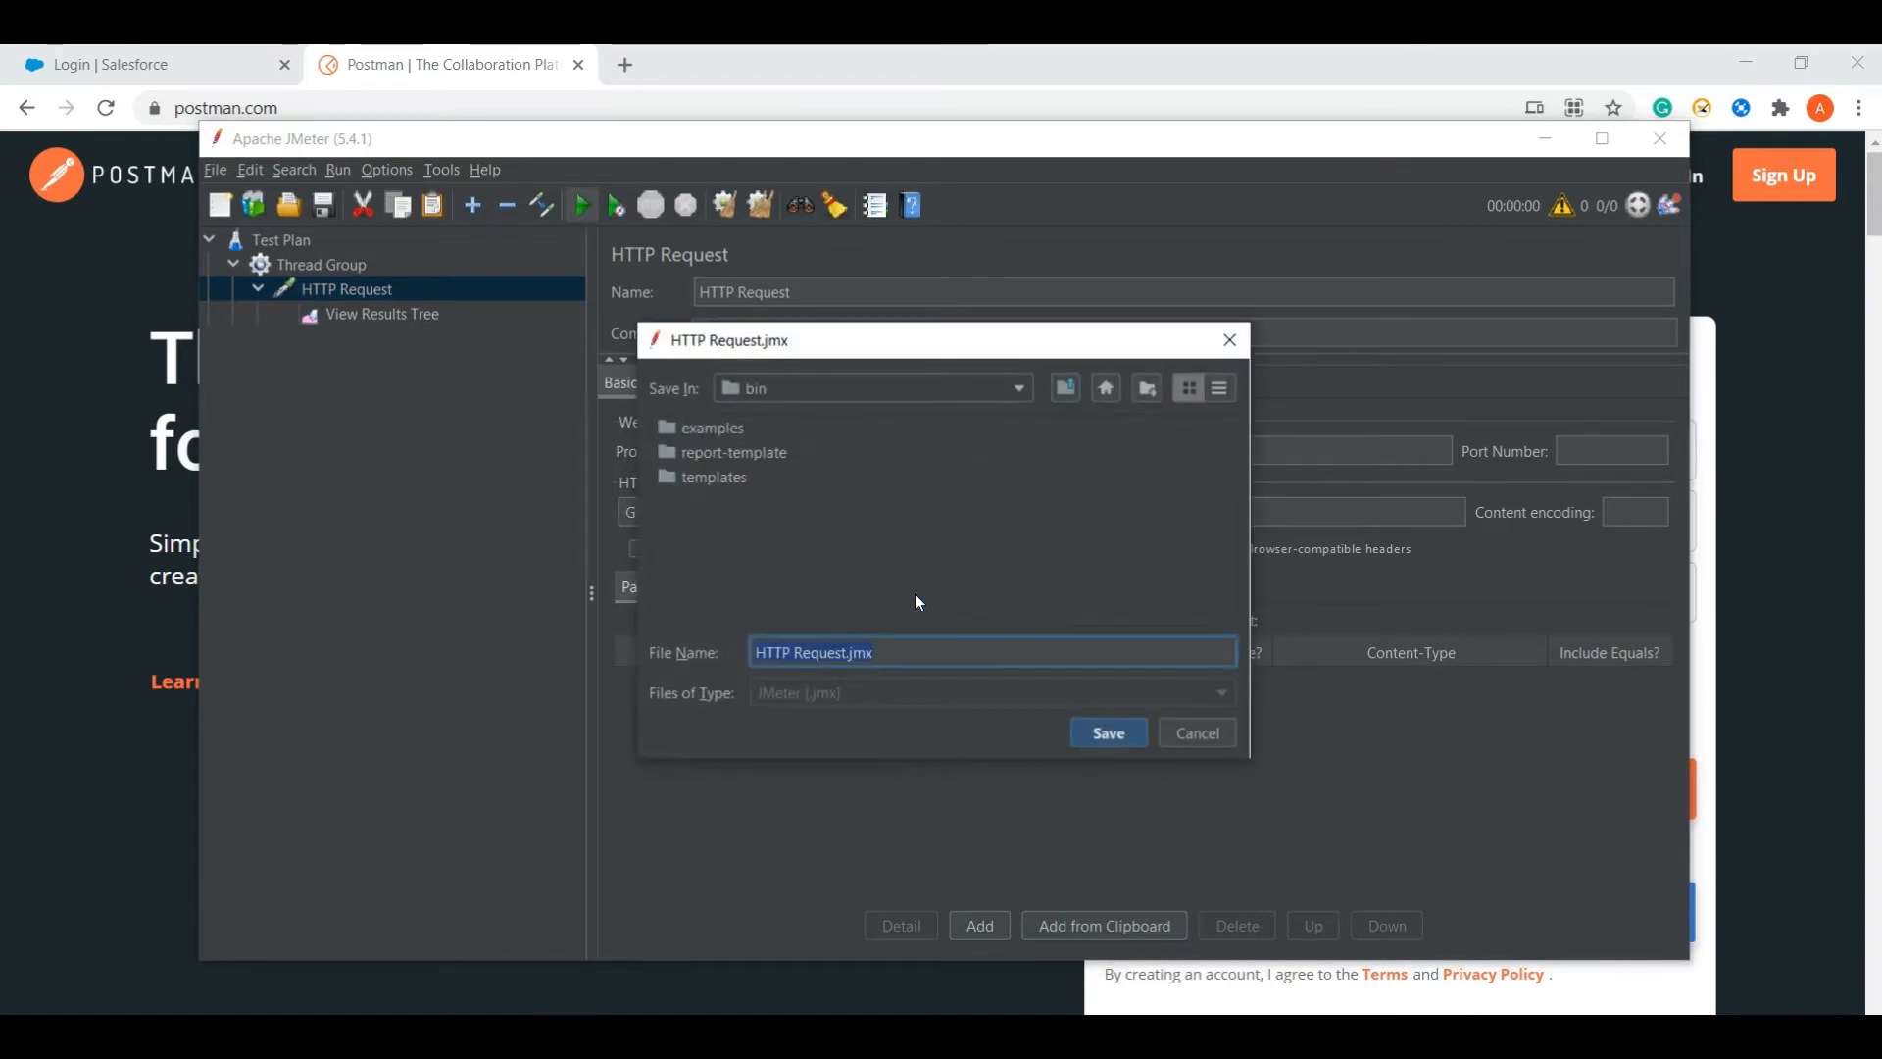
click(1106, 388)
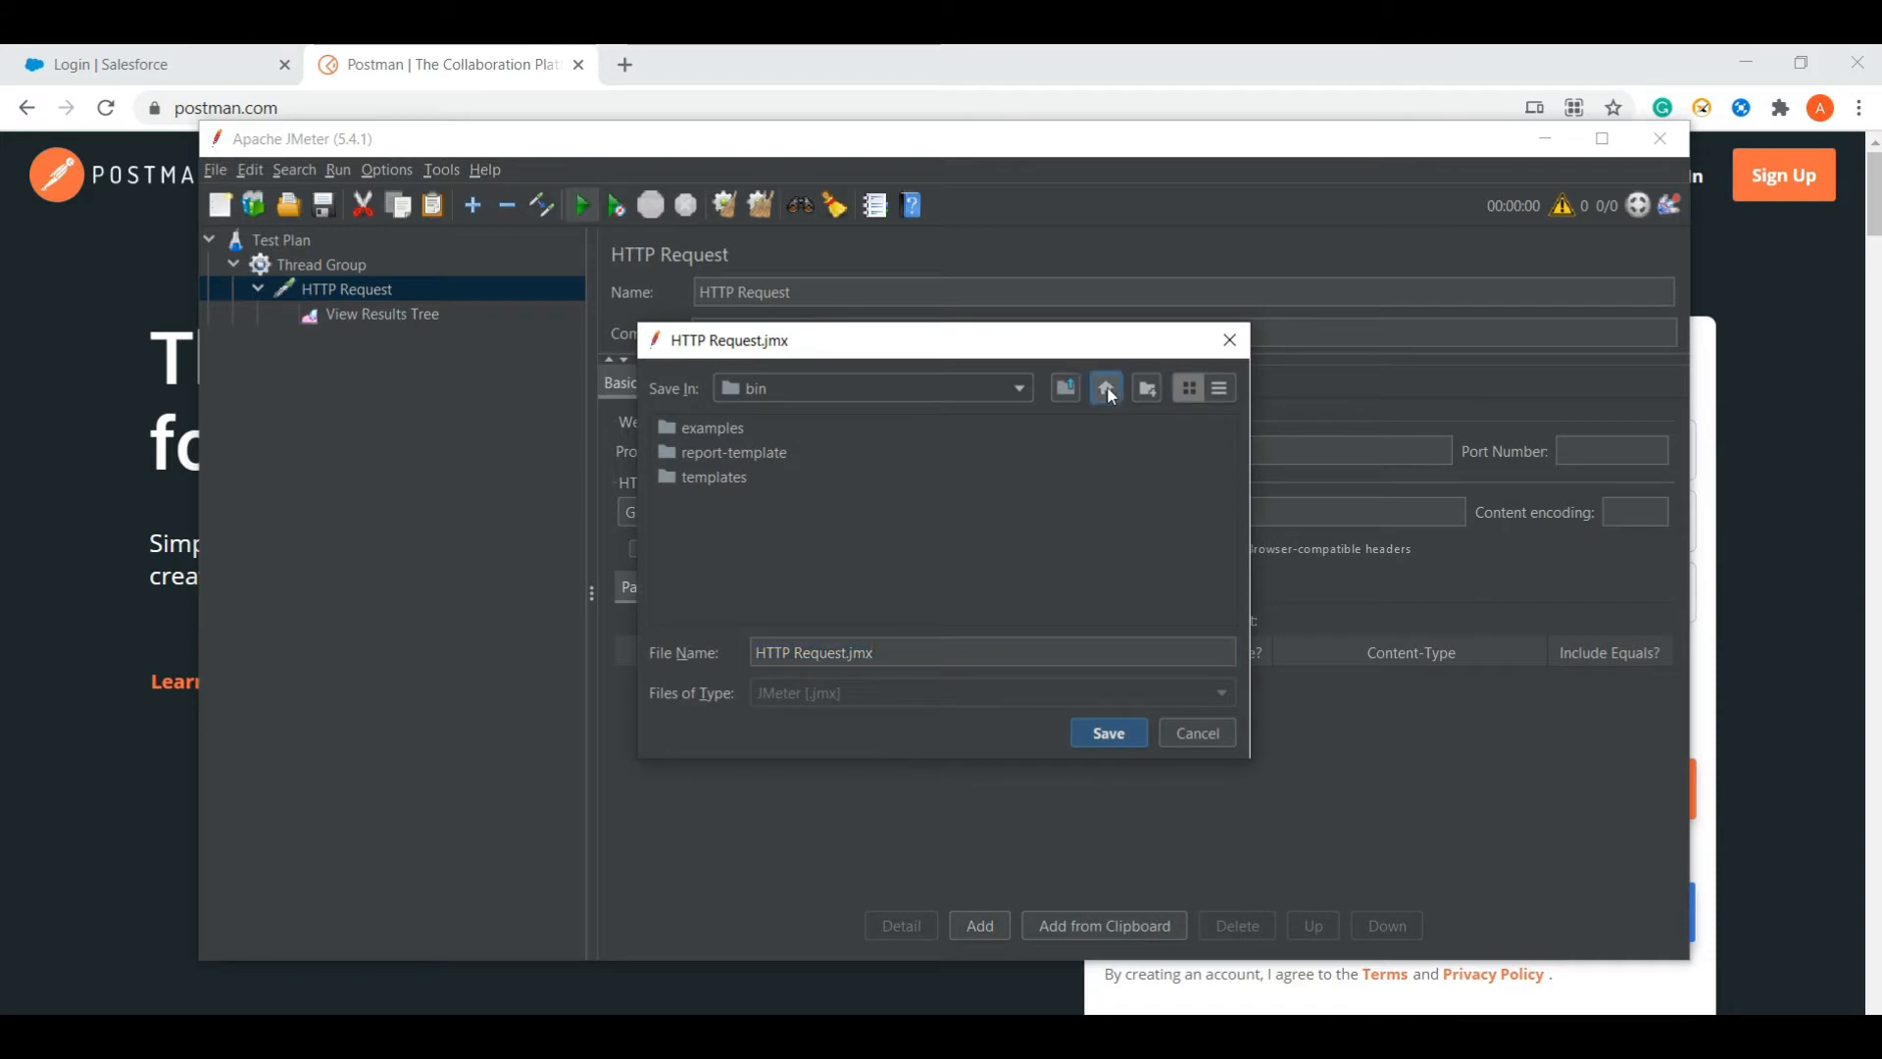
click(719, 551)
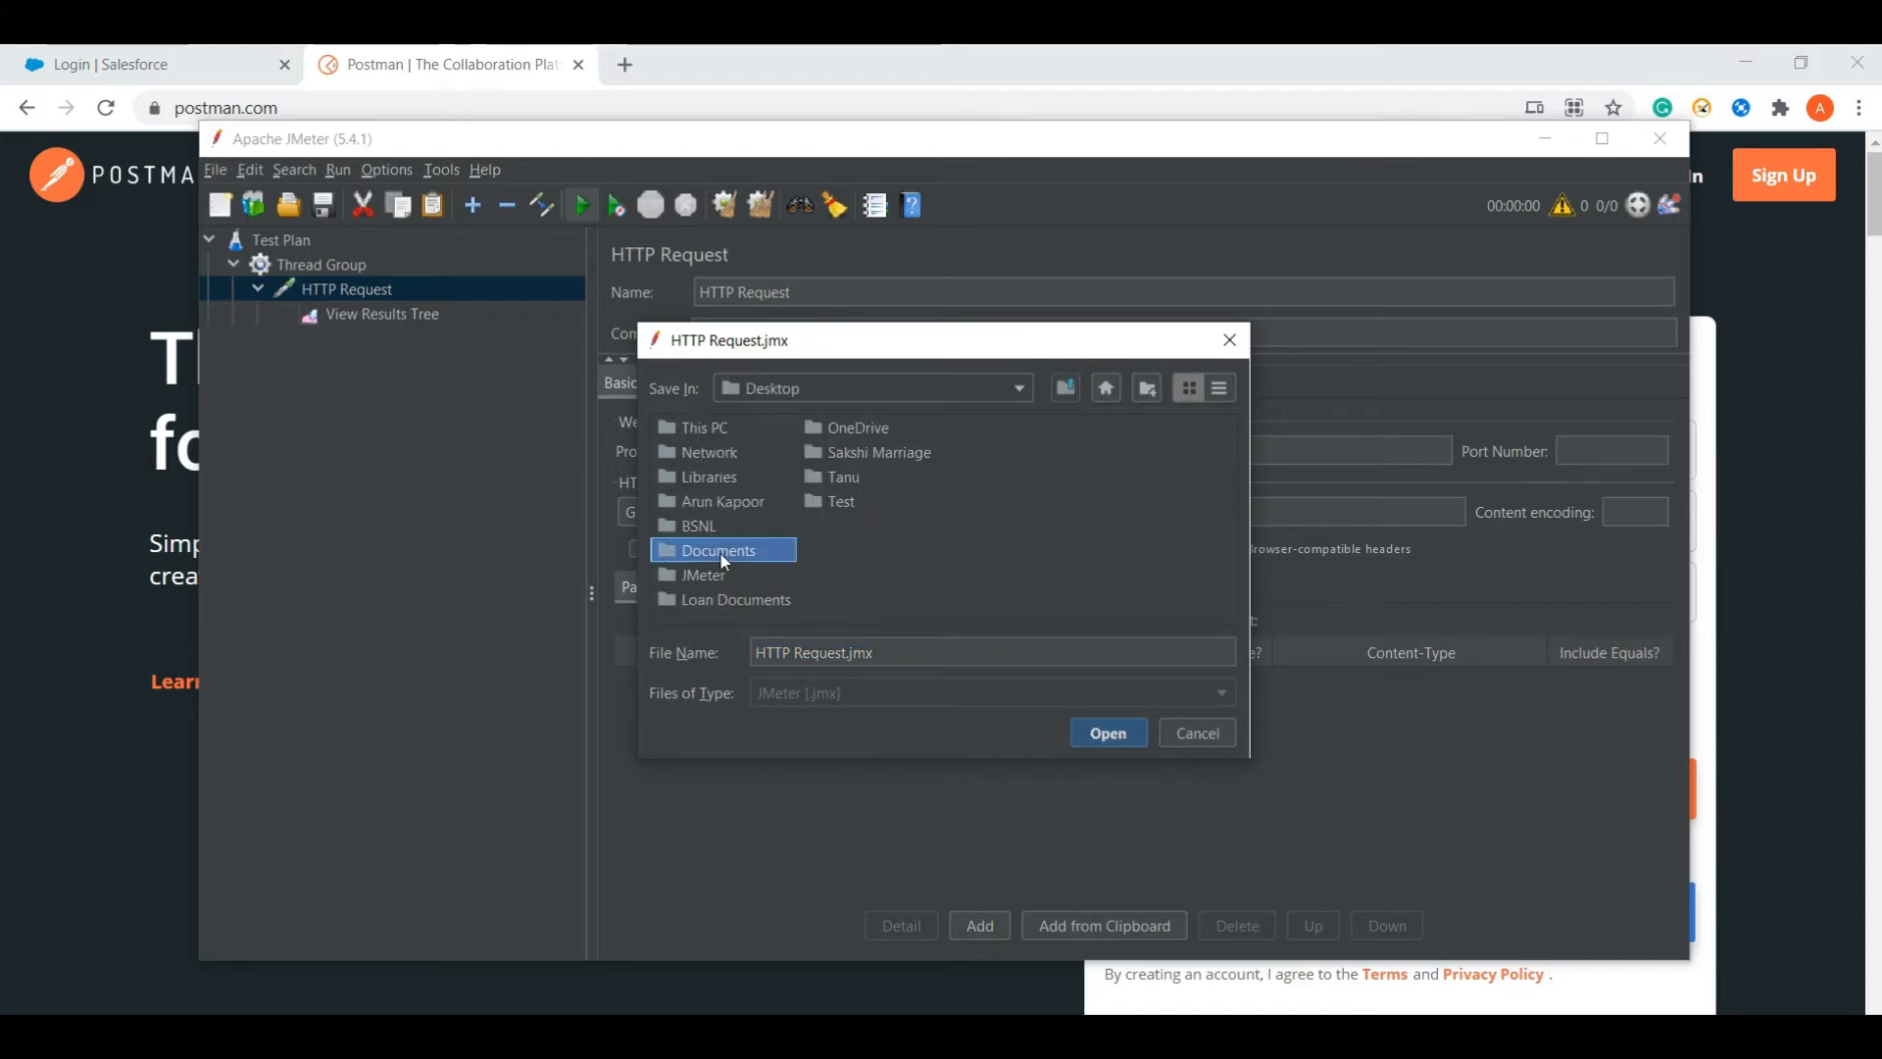
double_click(702, 577)
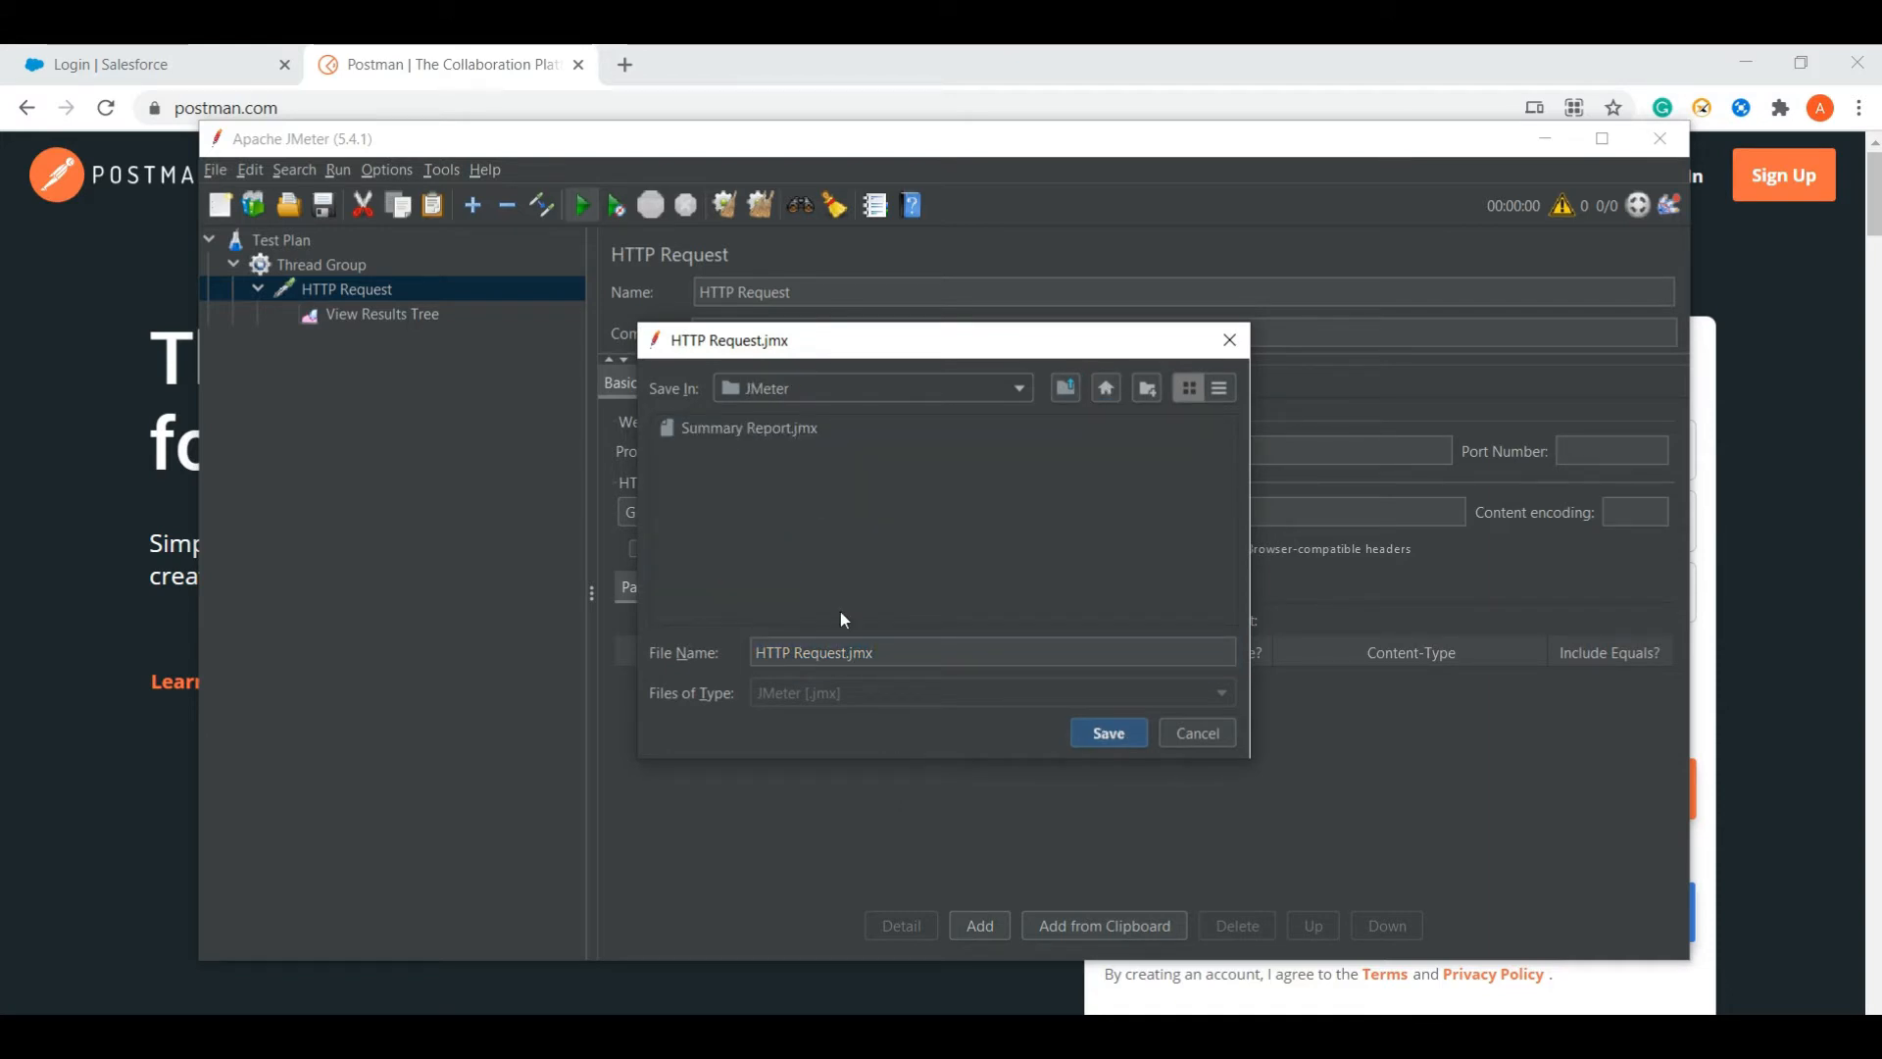
click(898, 654)
click(1118, 743)
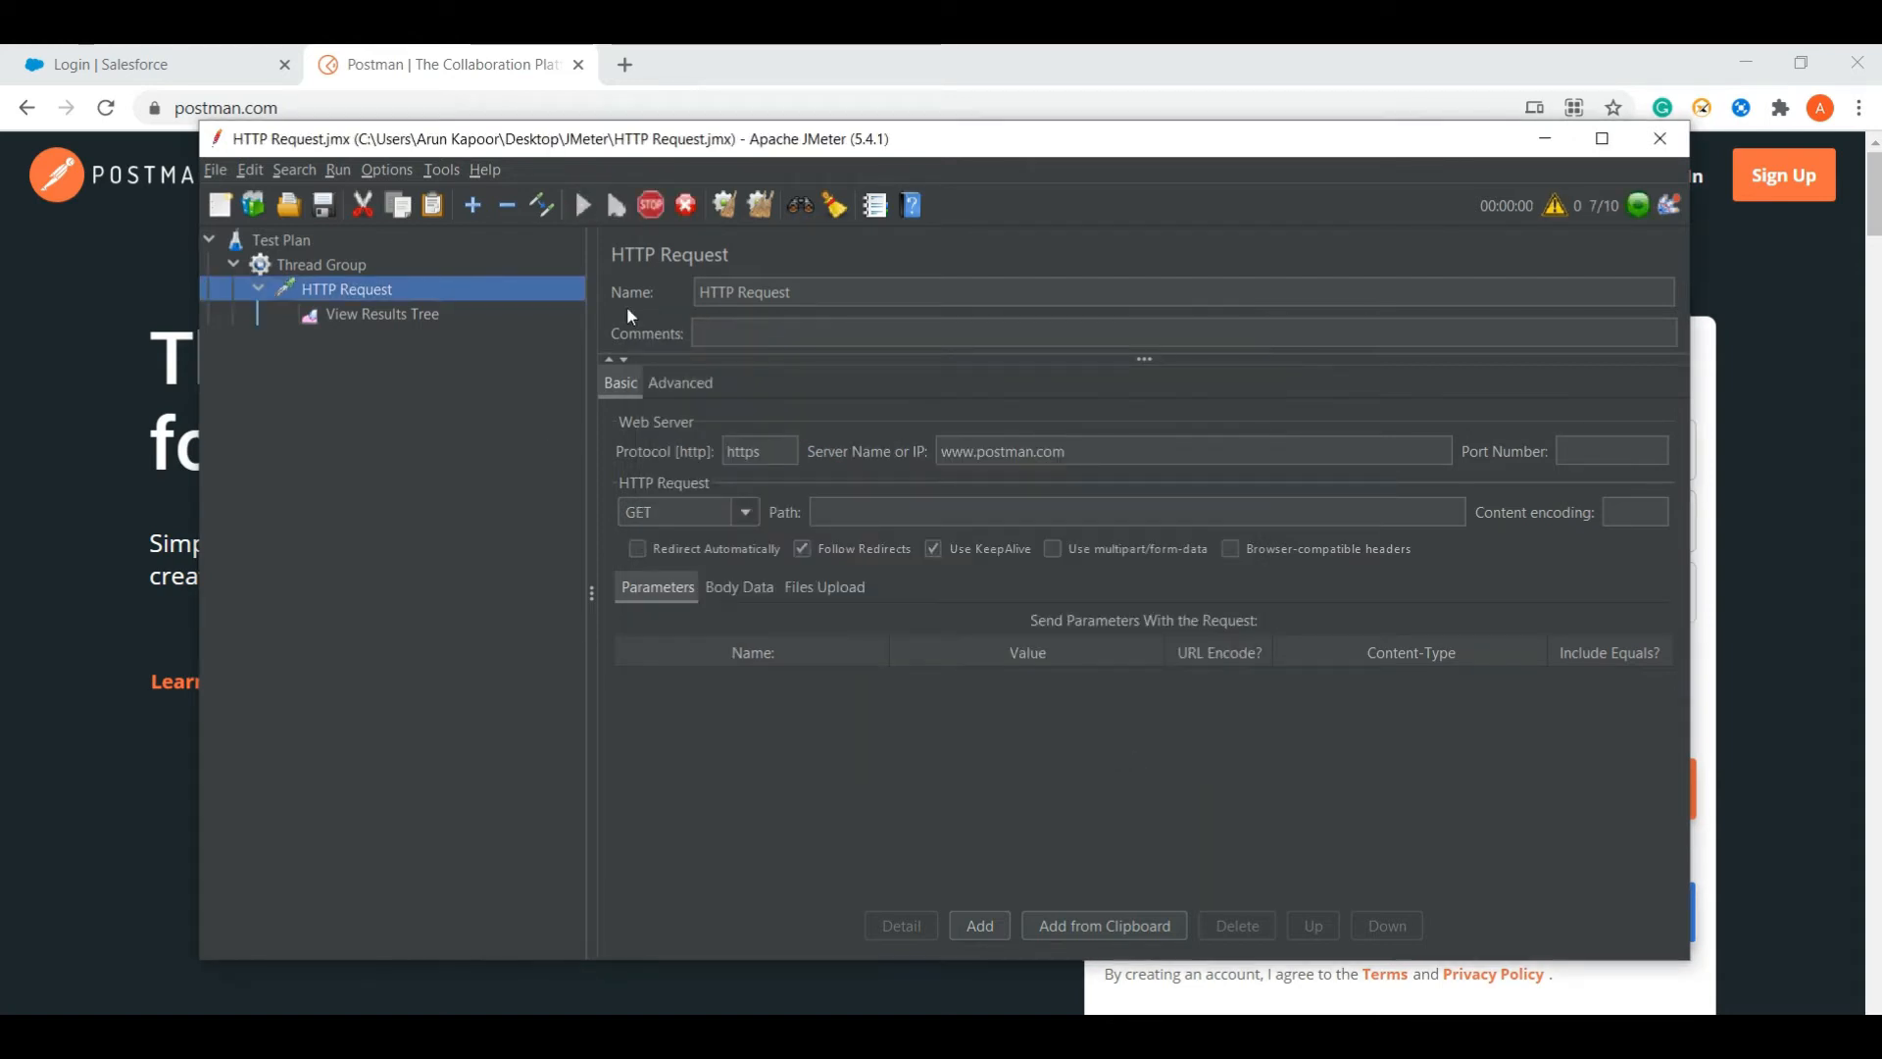
- Watch the successful HTTP Request samples accumulate in View Results Tree
click(388, 315)
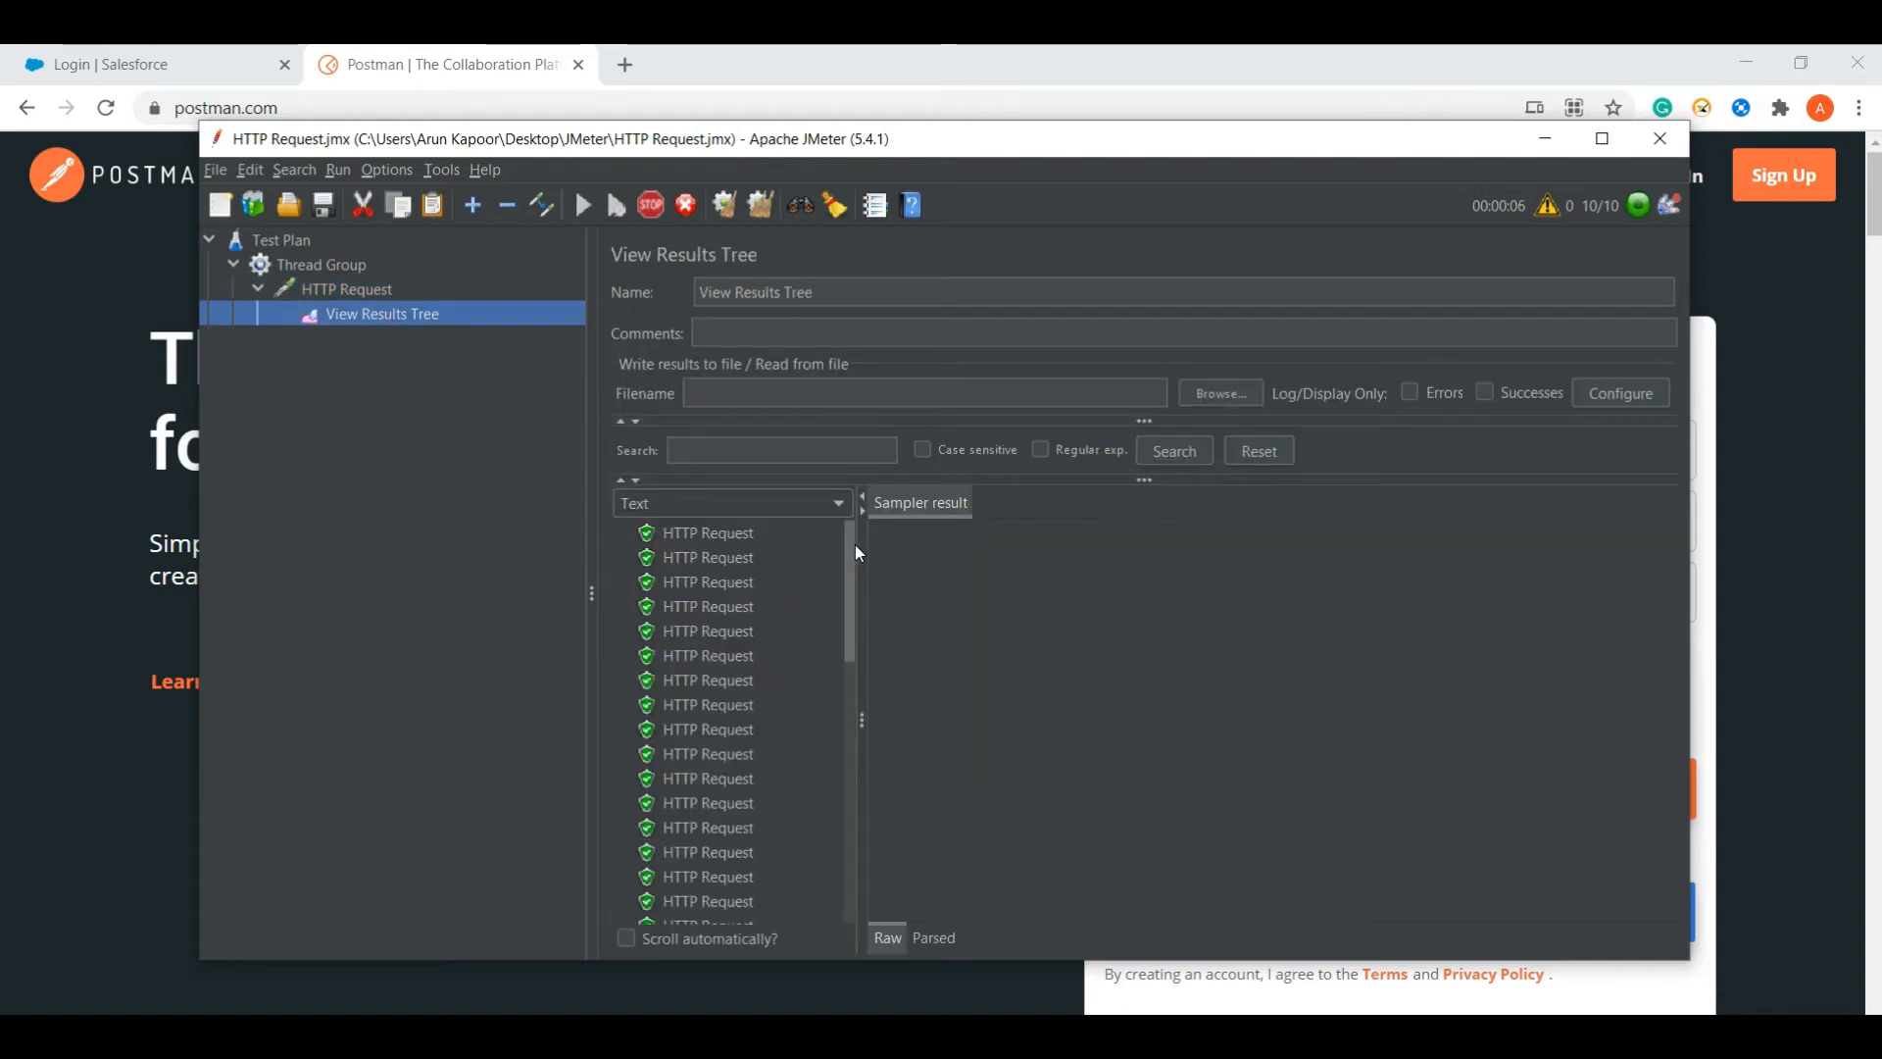
drag(849, 547, 833, 902)
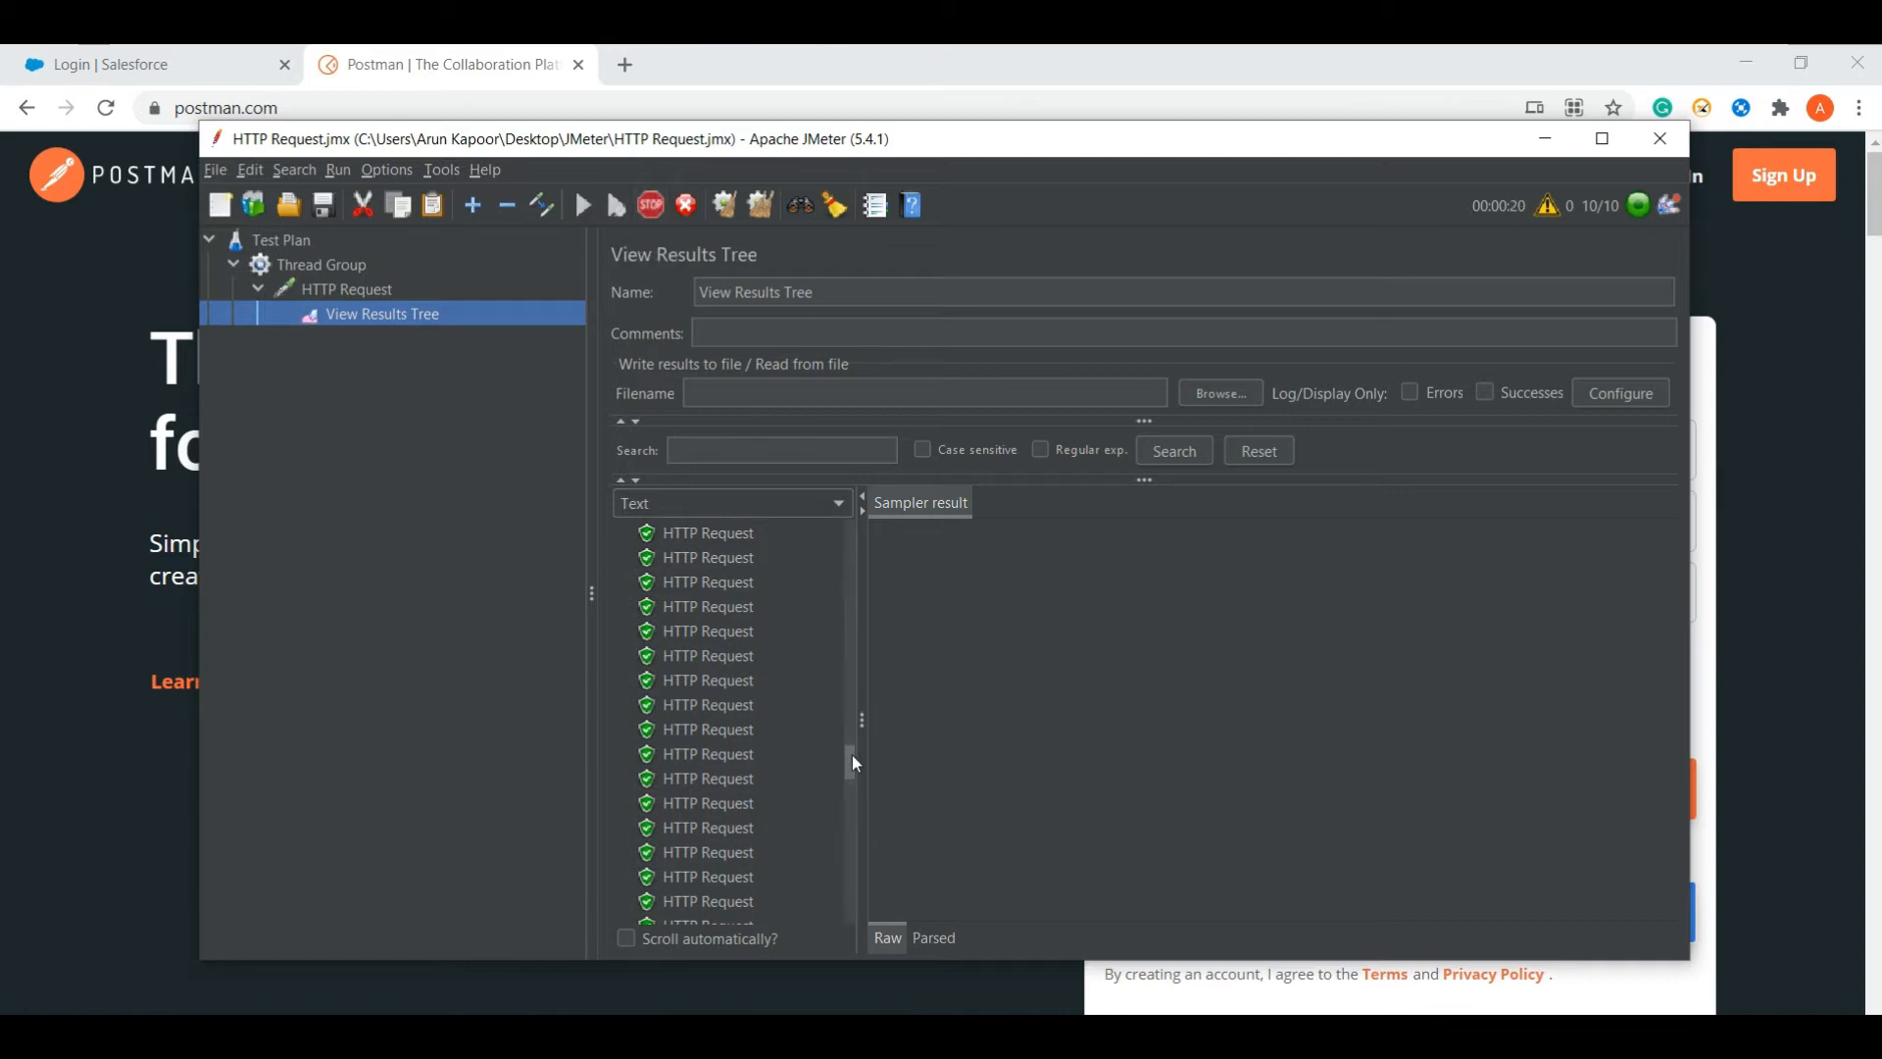
drag(853, 757, 851, 917)
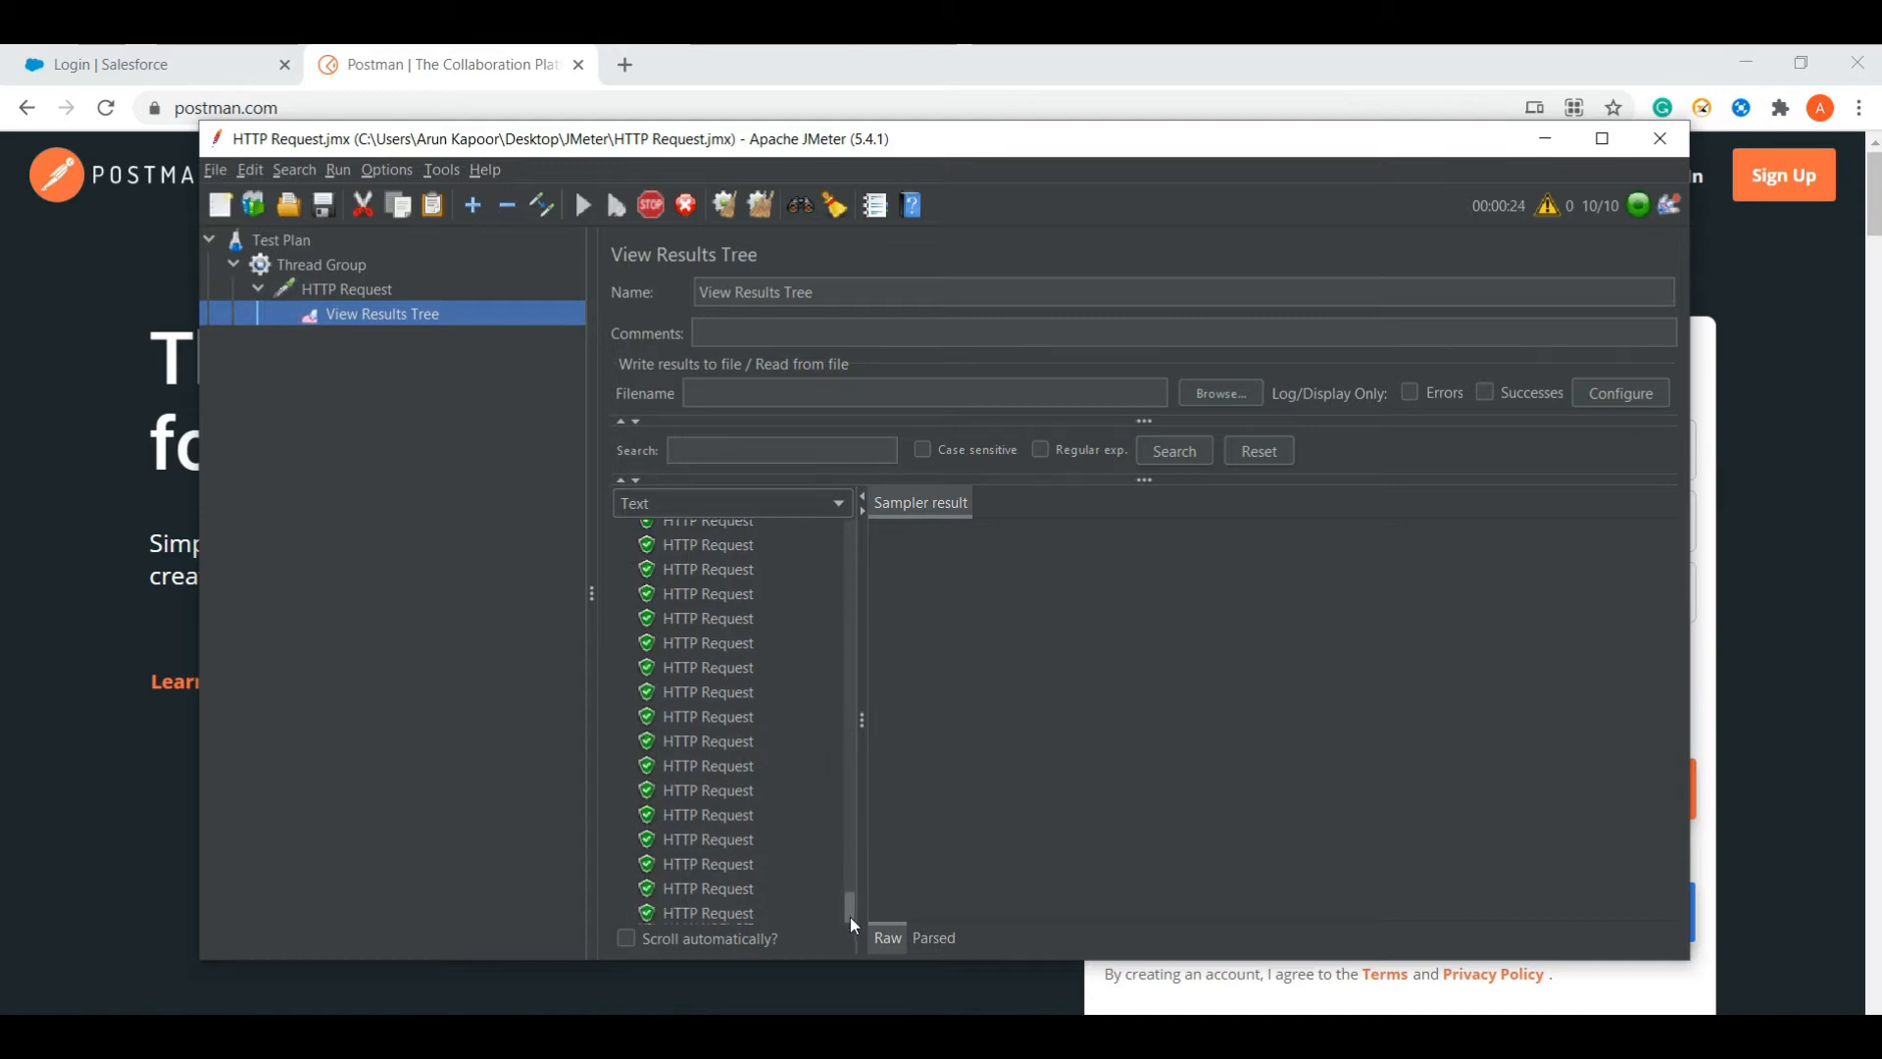
- Step through individual samples in View Results Tree, finding one with response code 200 OK
click(672, 691)
click(686, 721)
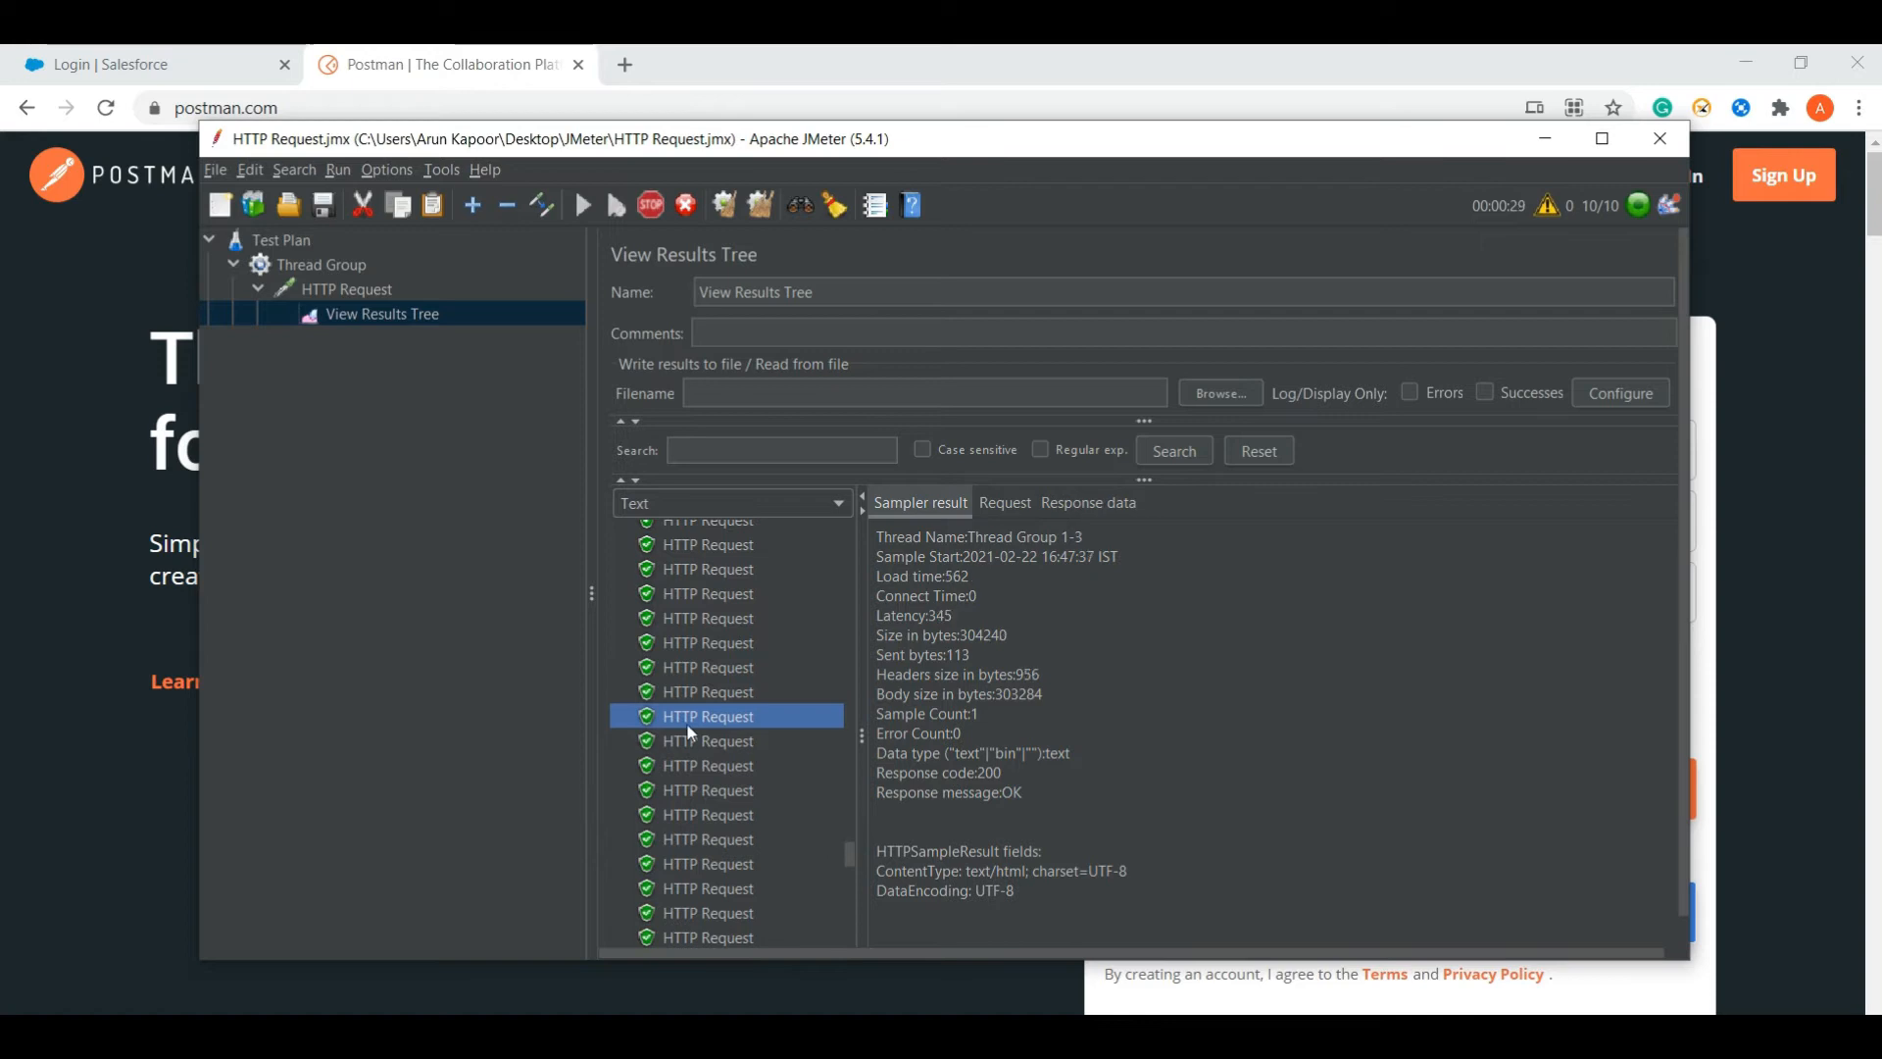
key(Down)
key(Down)
key(Down)
key(Down)
key(Down)
key(Down)
key(Down)
key(Down)
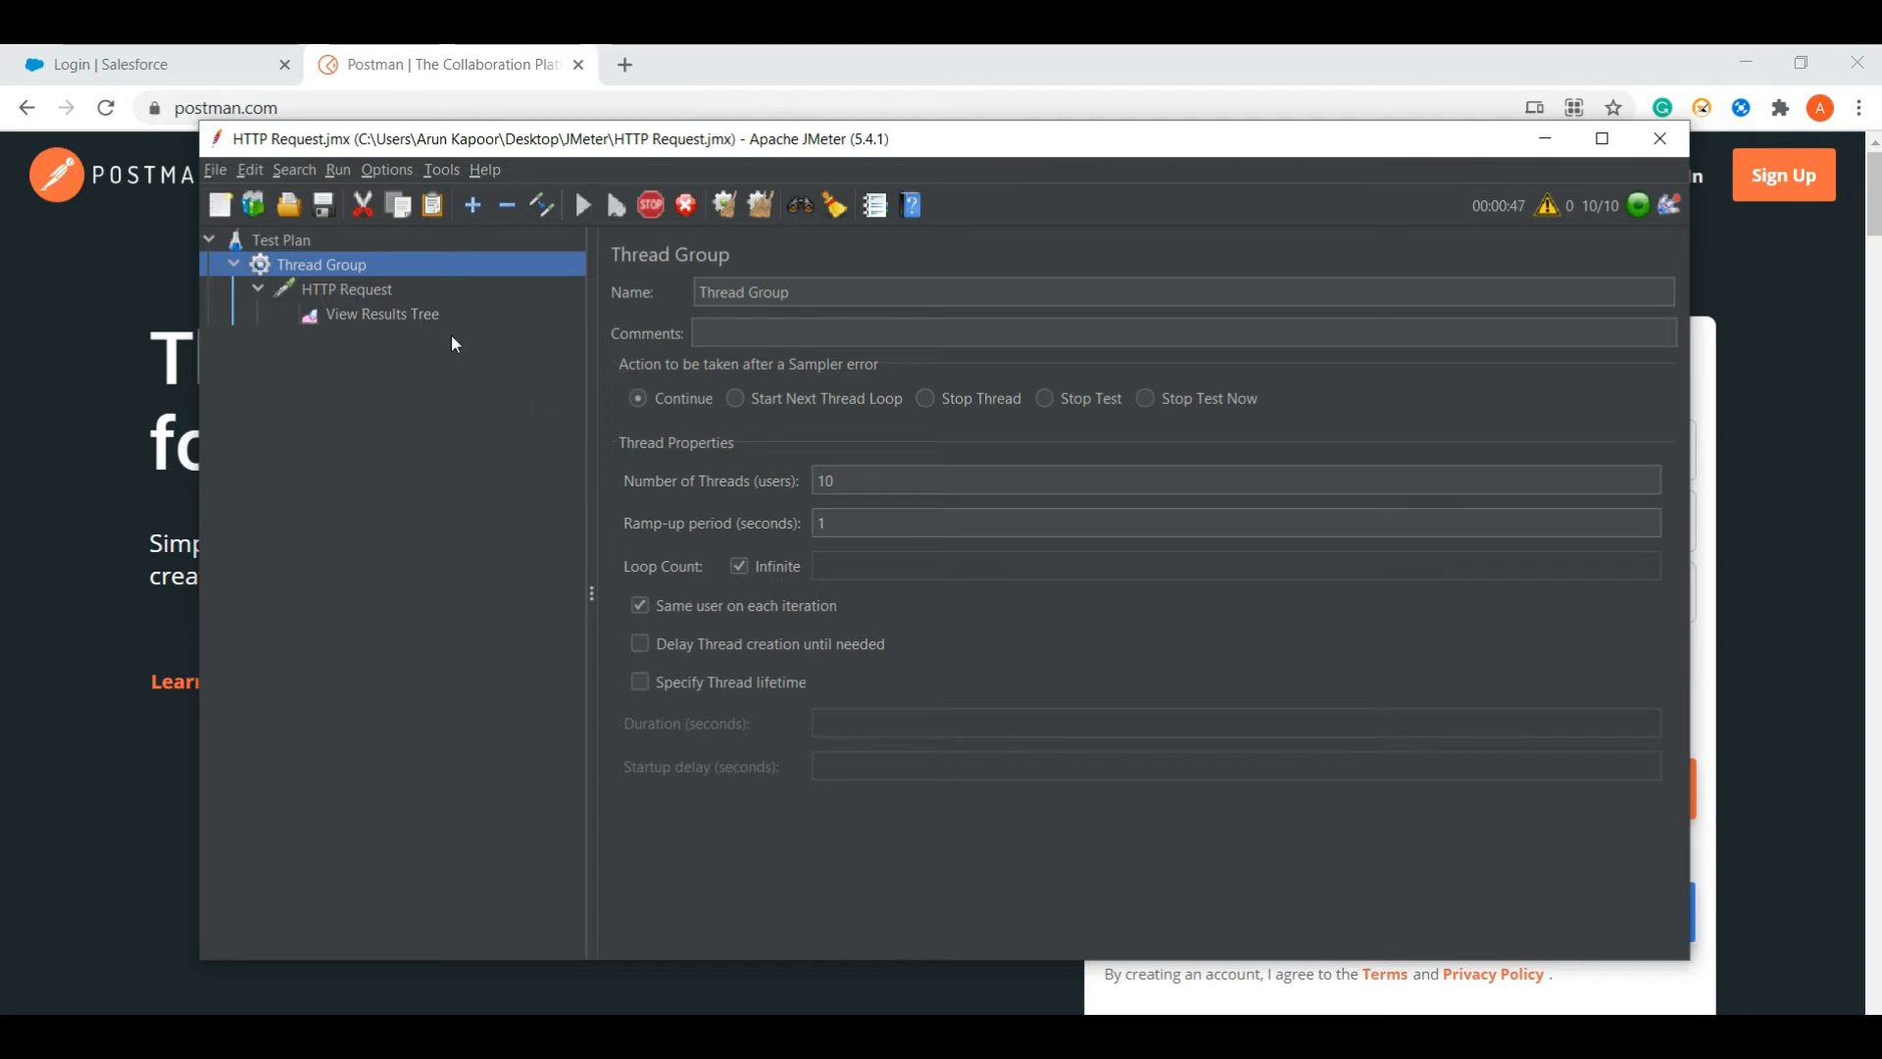
click(409, 316)
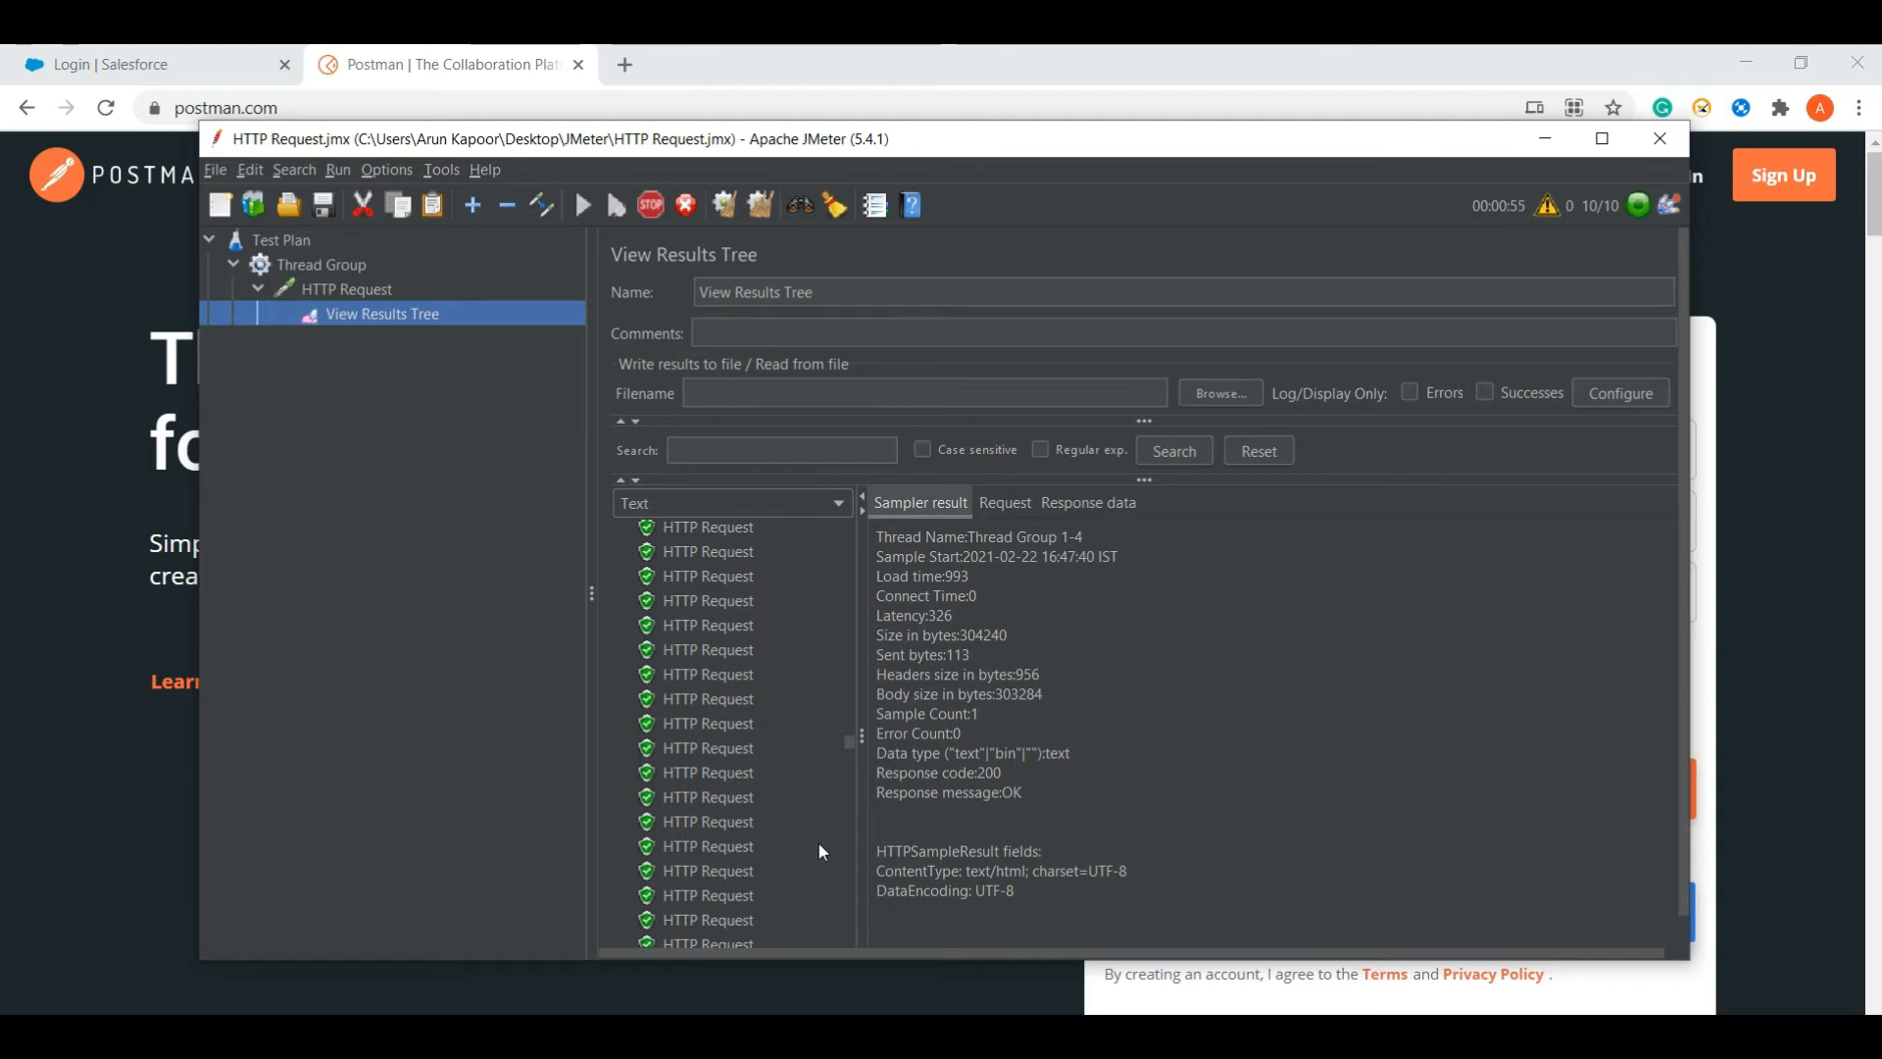
drag(850, 745, 852, 973)
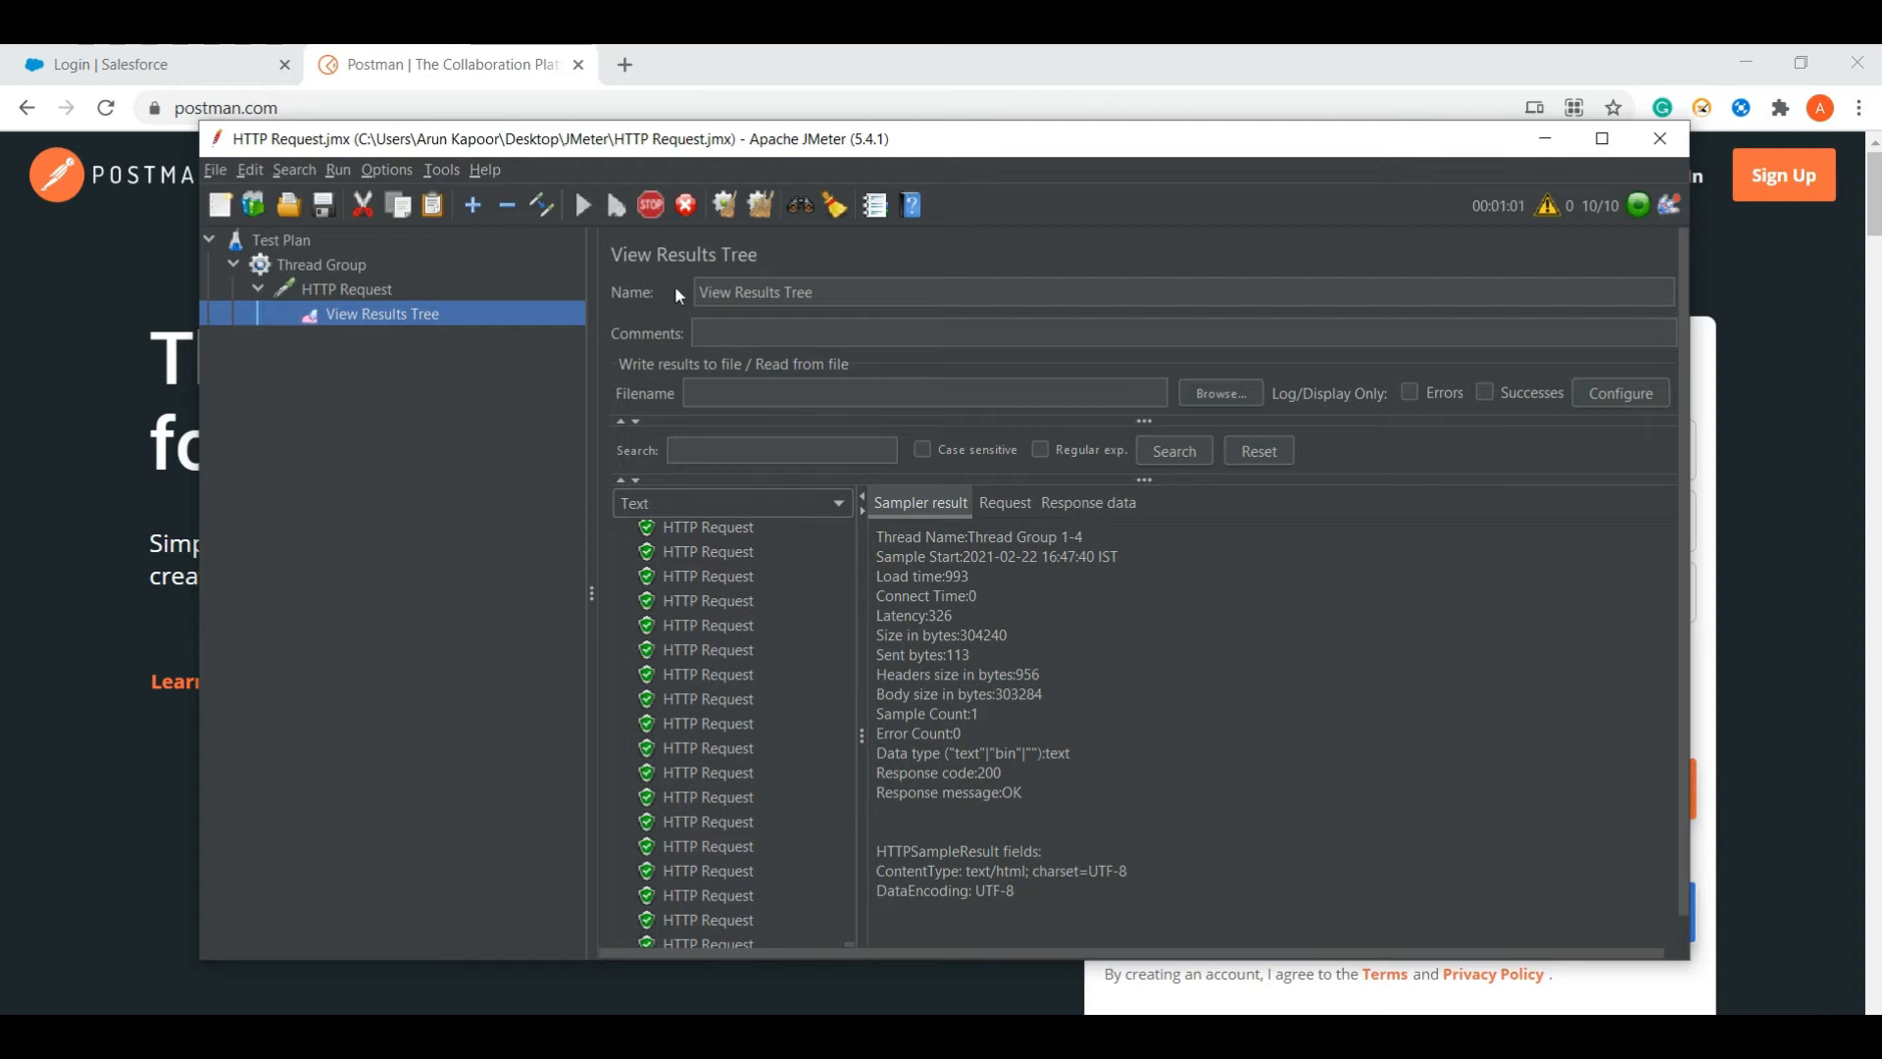
- Stop the load test and compare failed and passing requests' result details
click(650, 206)
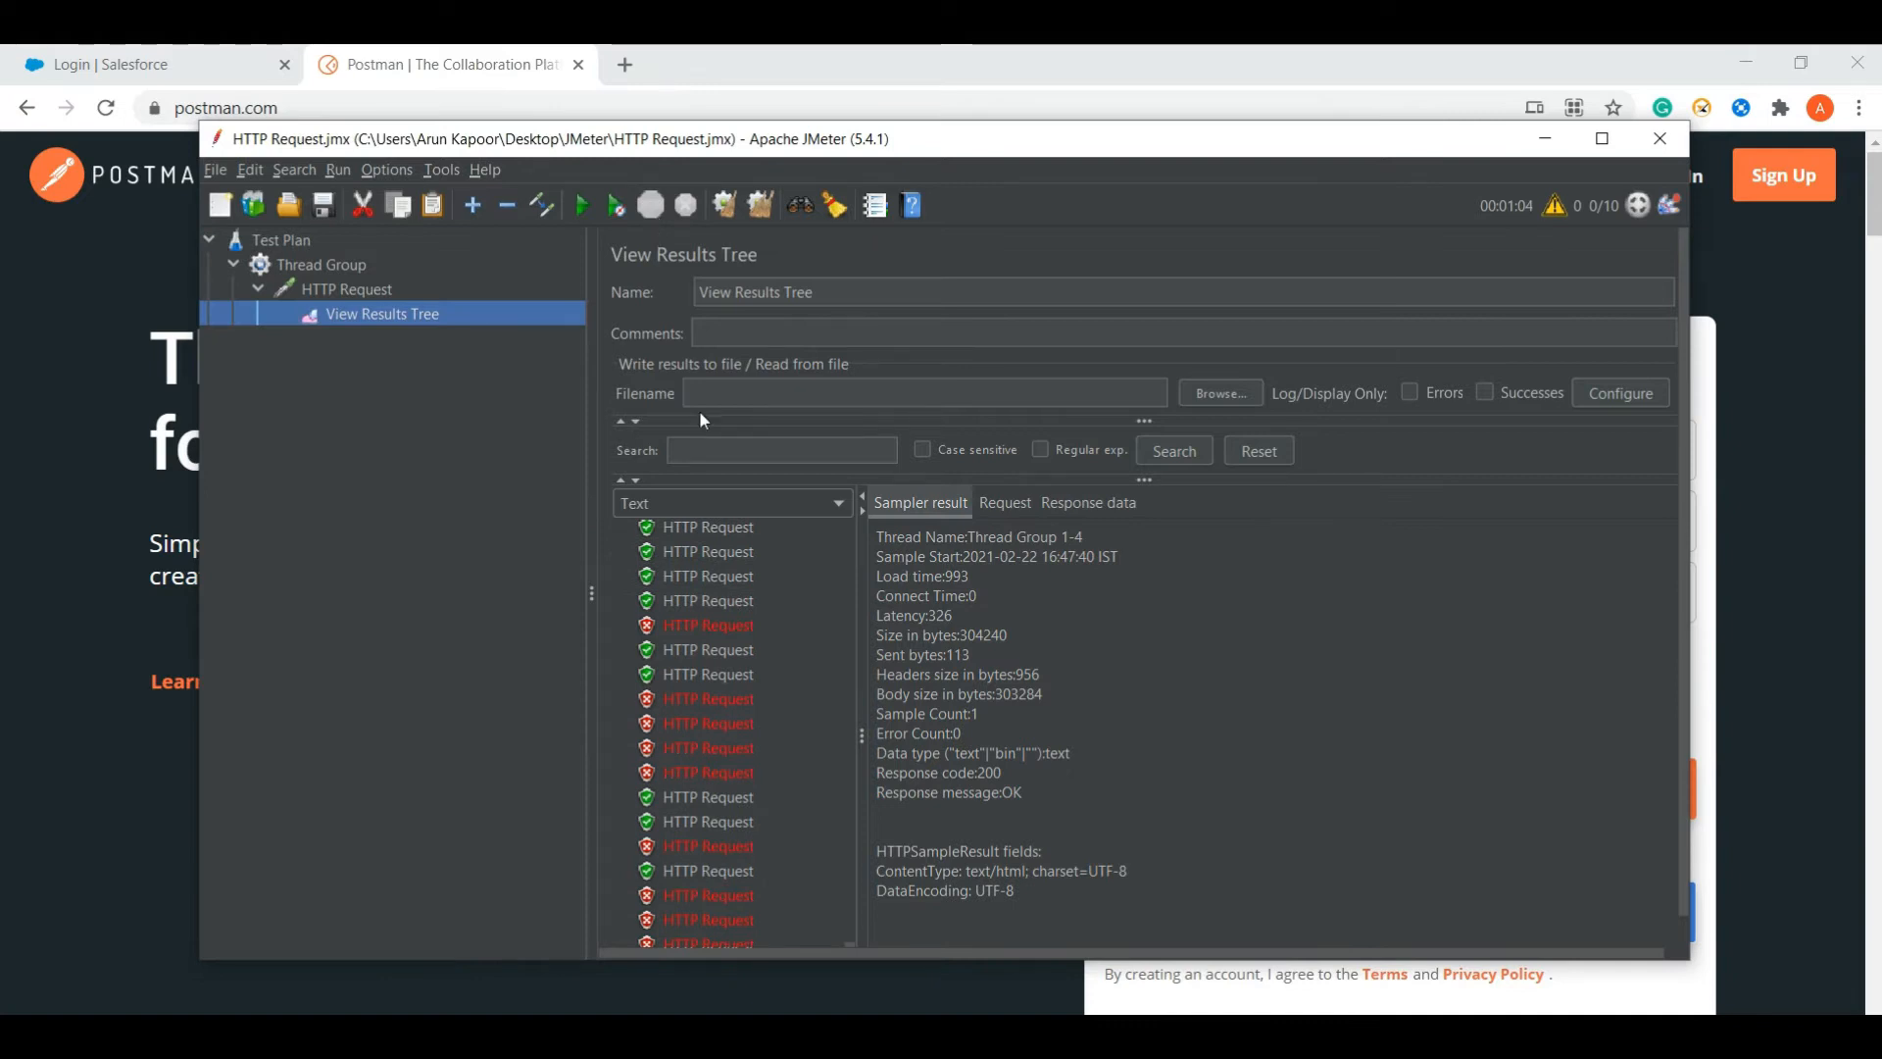
click(700, 577)
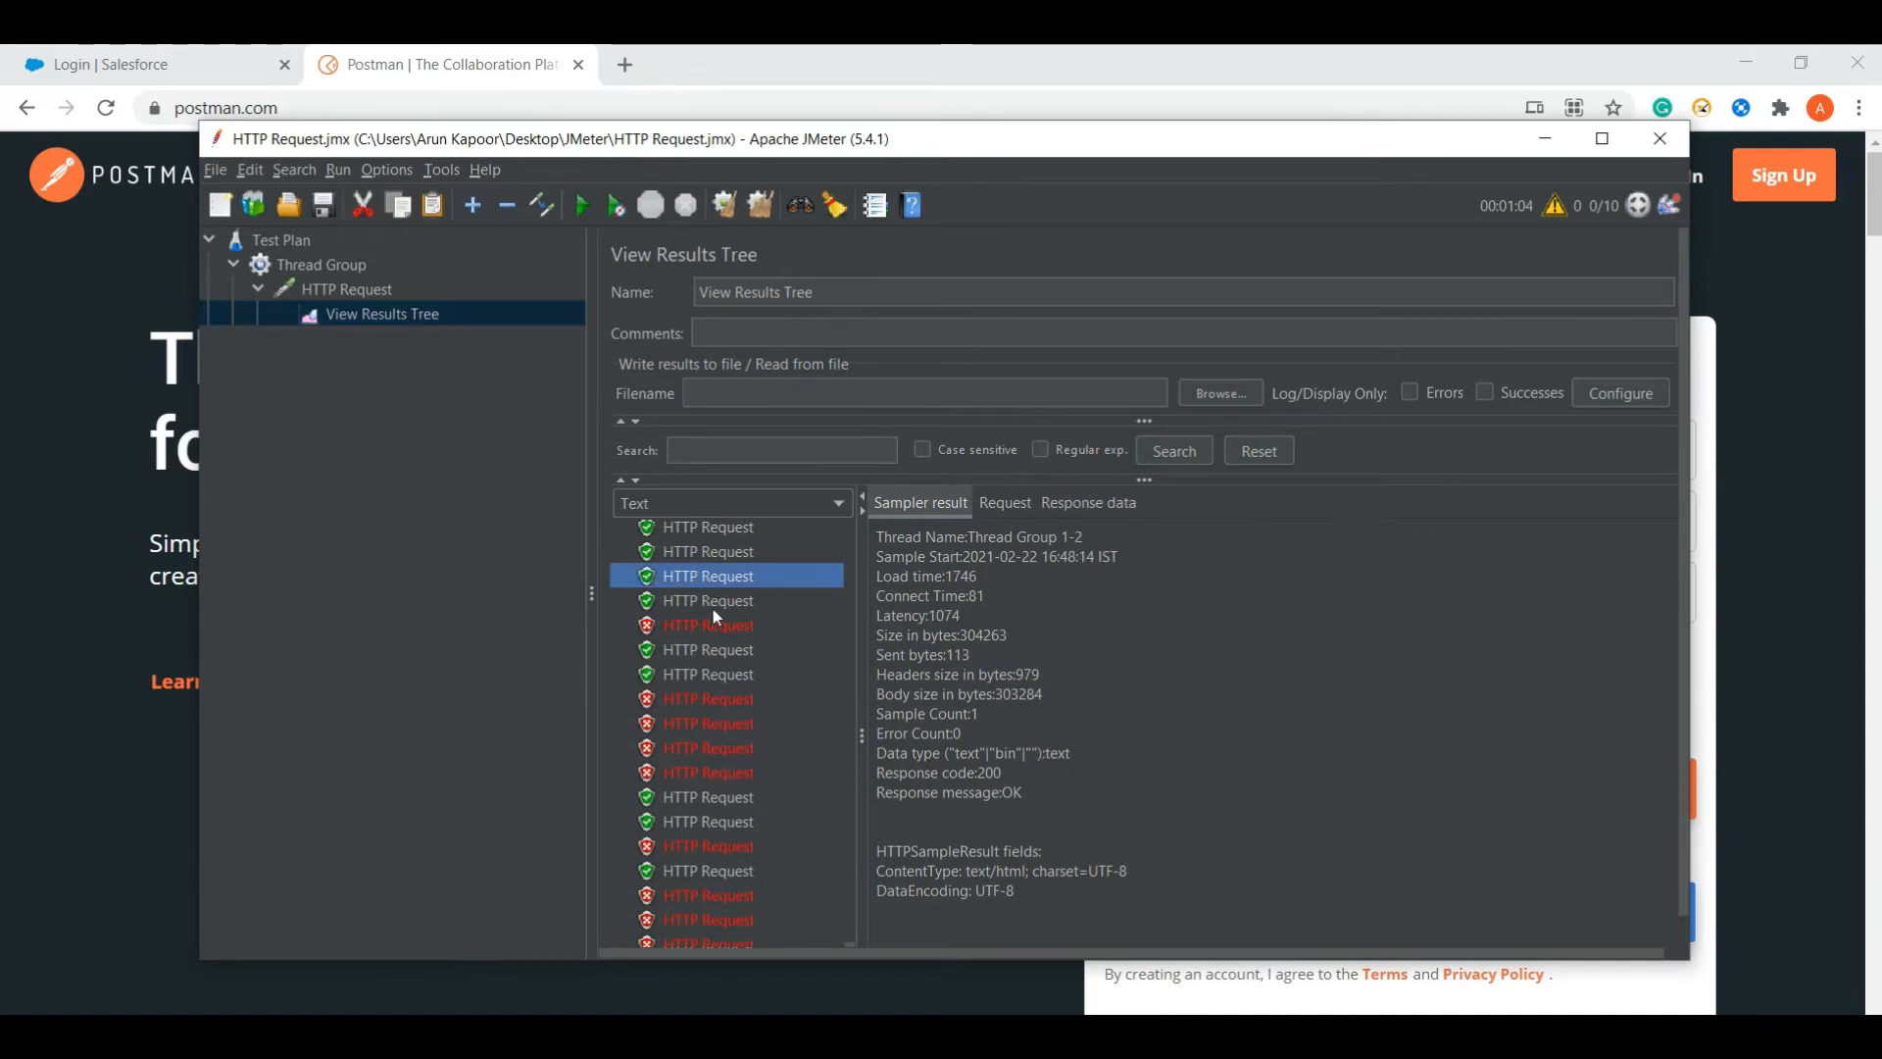
click(711, 610)
click(713, 627)
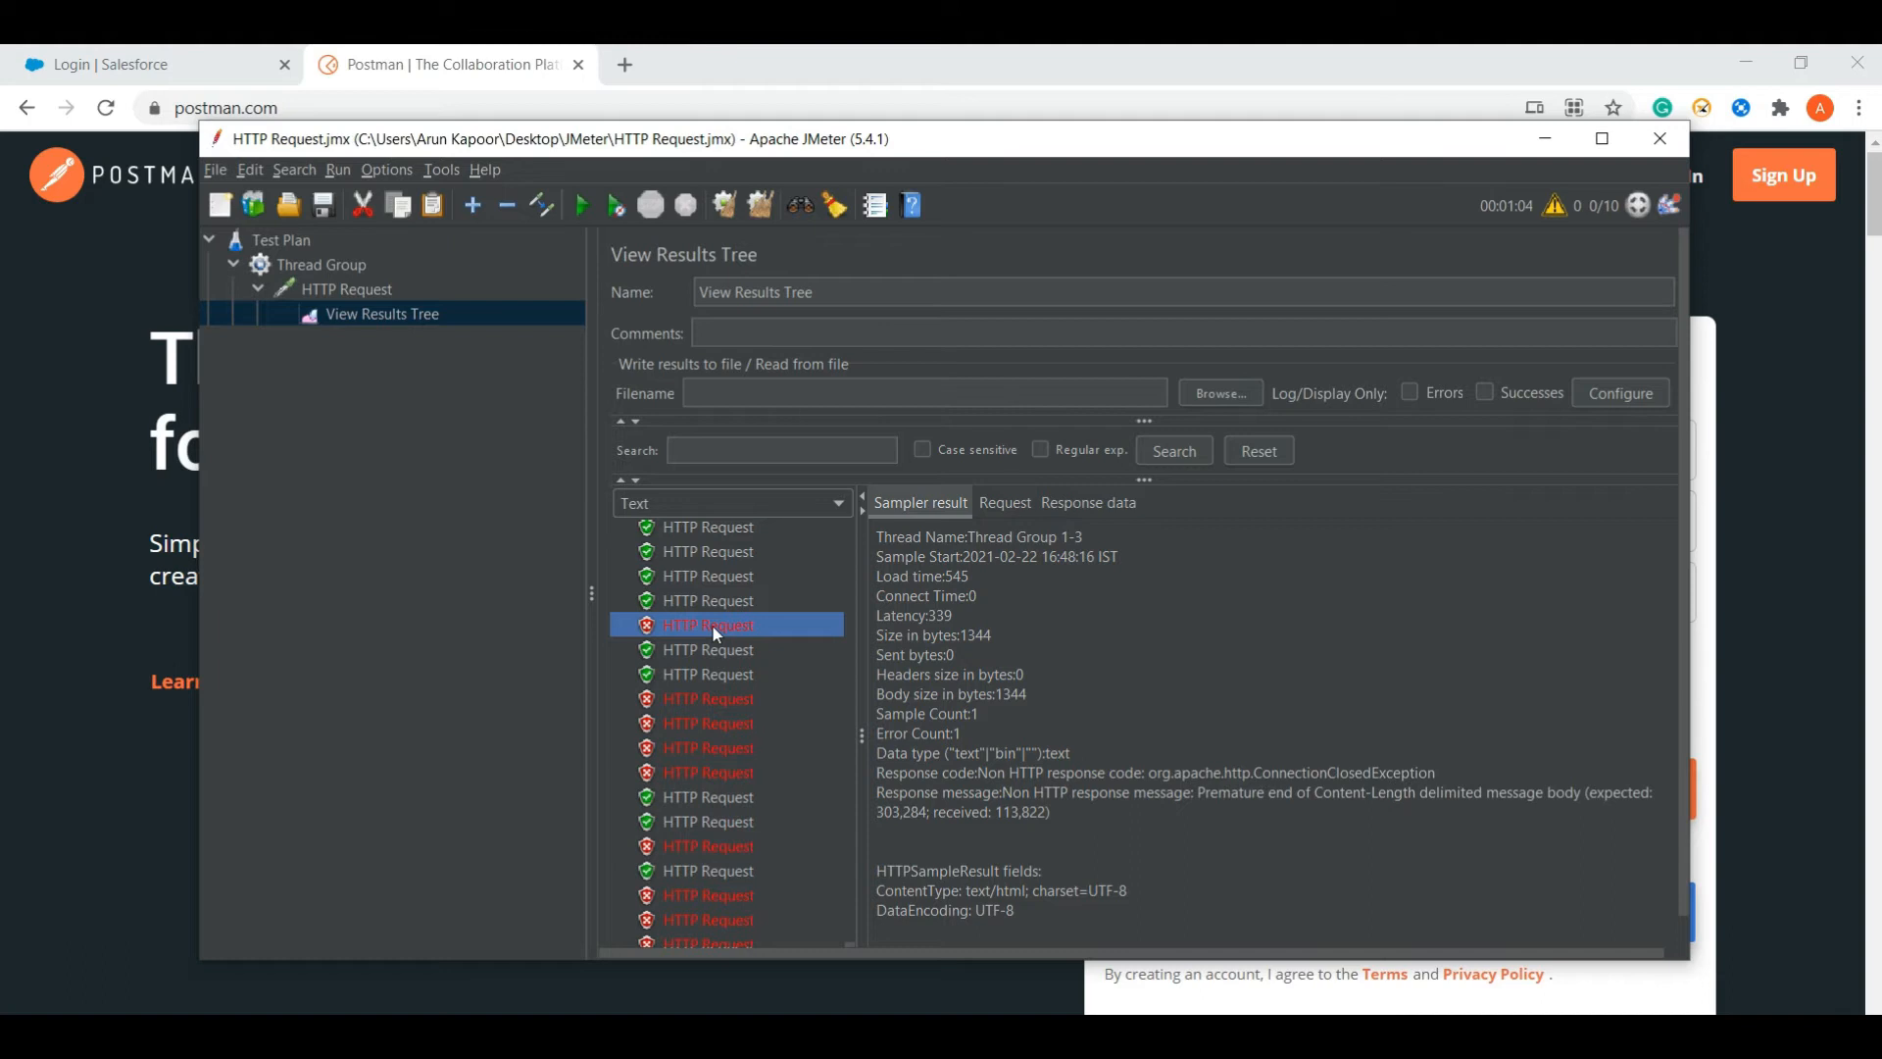
click(733, 702)
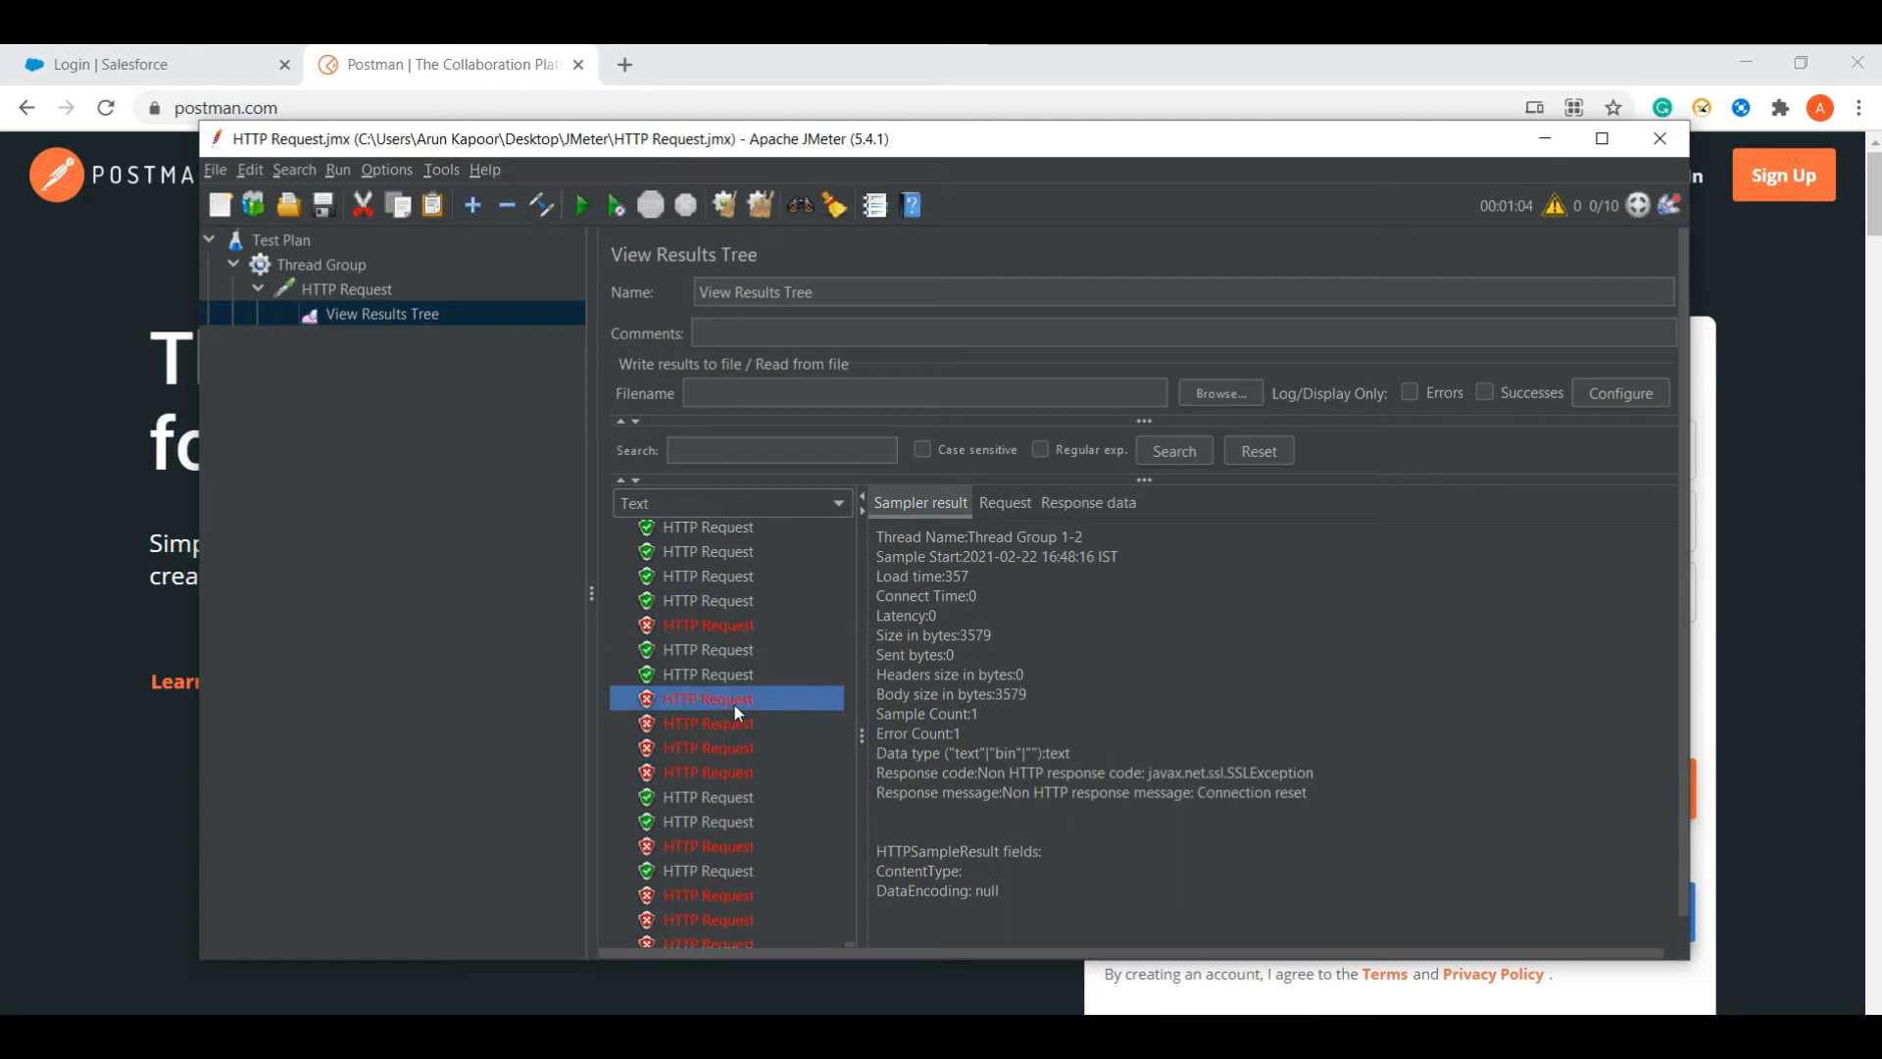
click(725, 745)
- Browse the rest of the results list, then return to the Thread Group settings
key(Up)
key(Up)
key(Up)
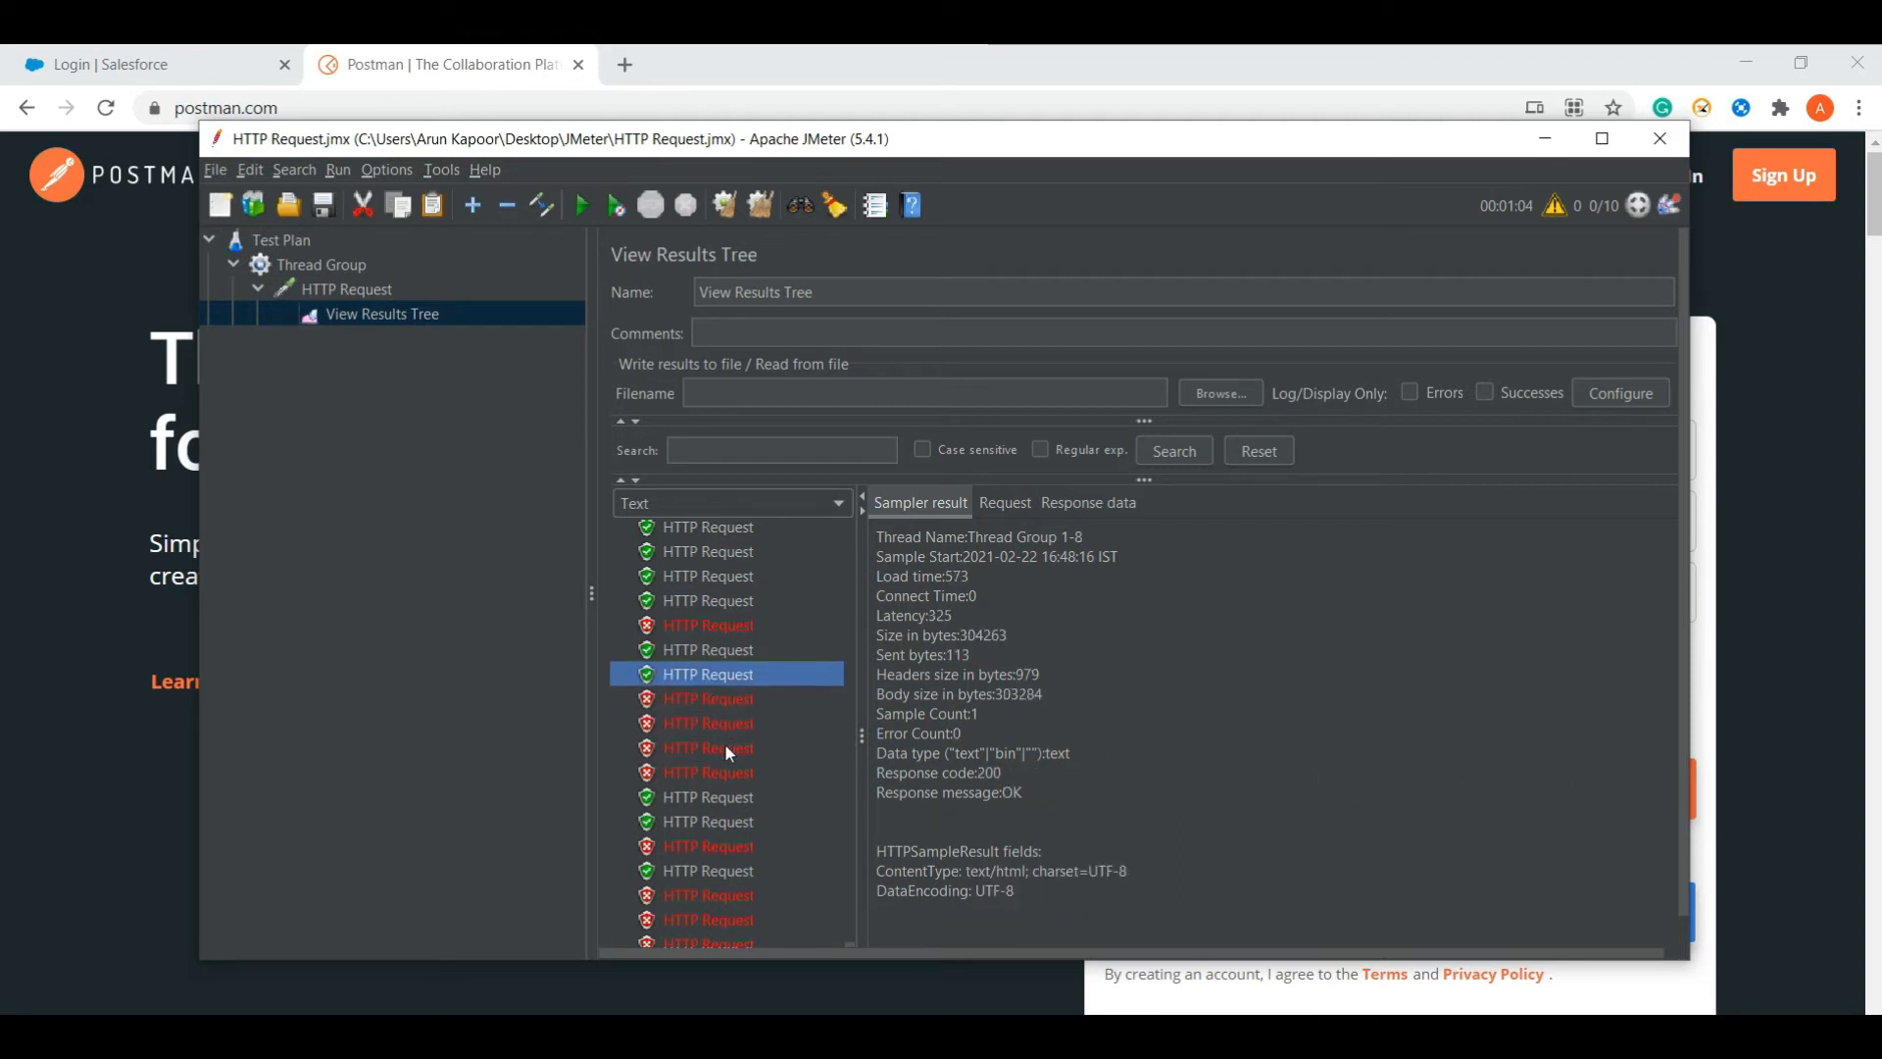
key(Home)
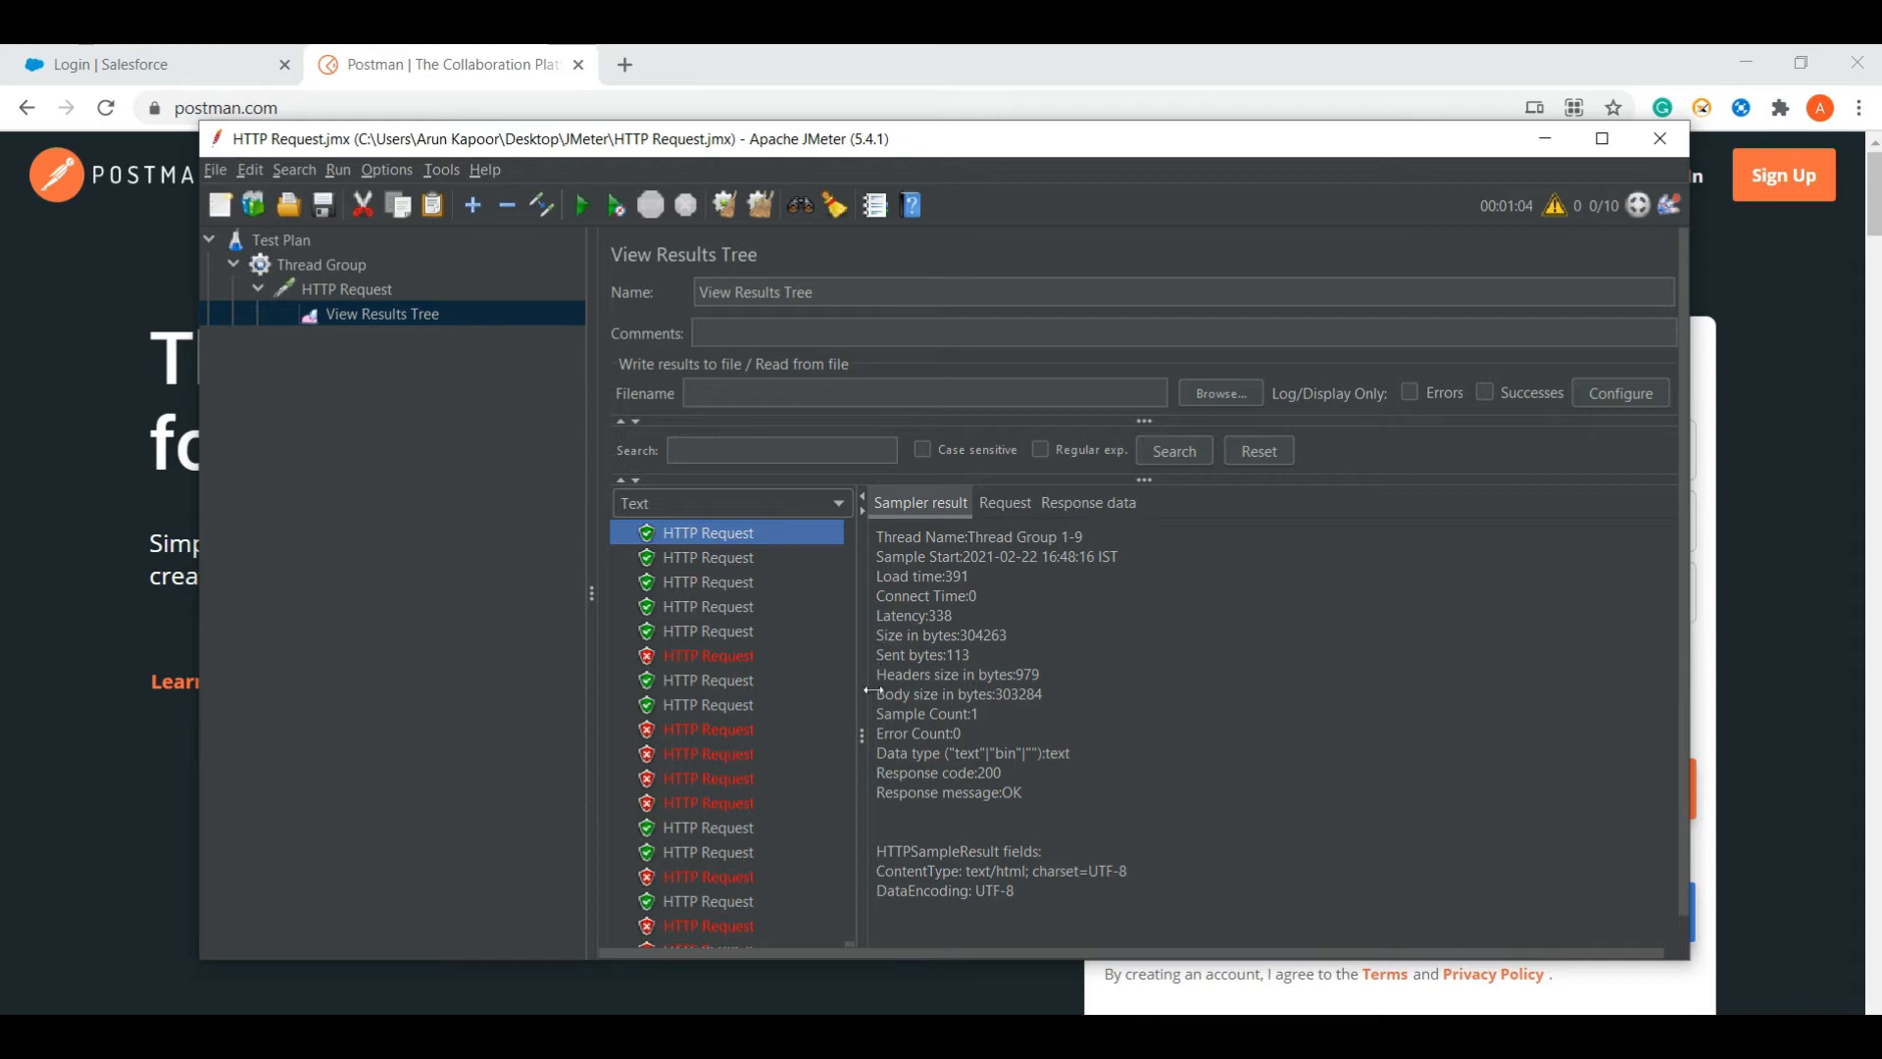
key(Page_Up)
key(Page_Up)
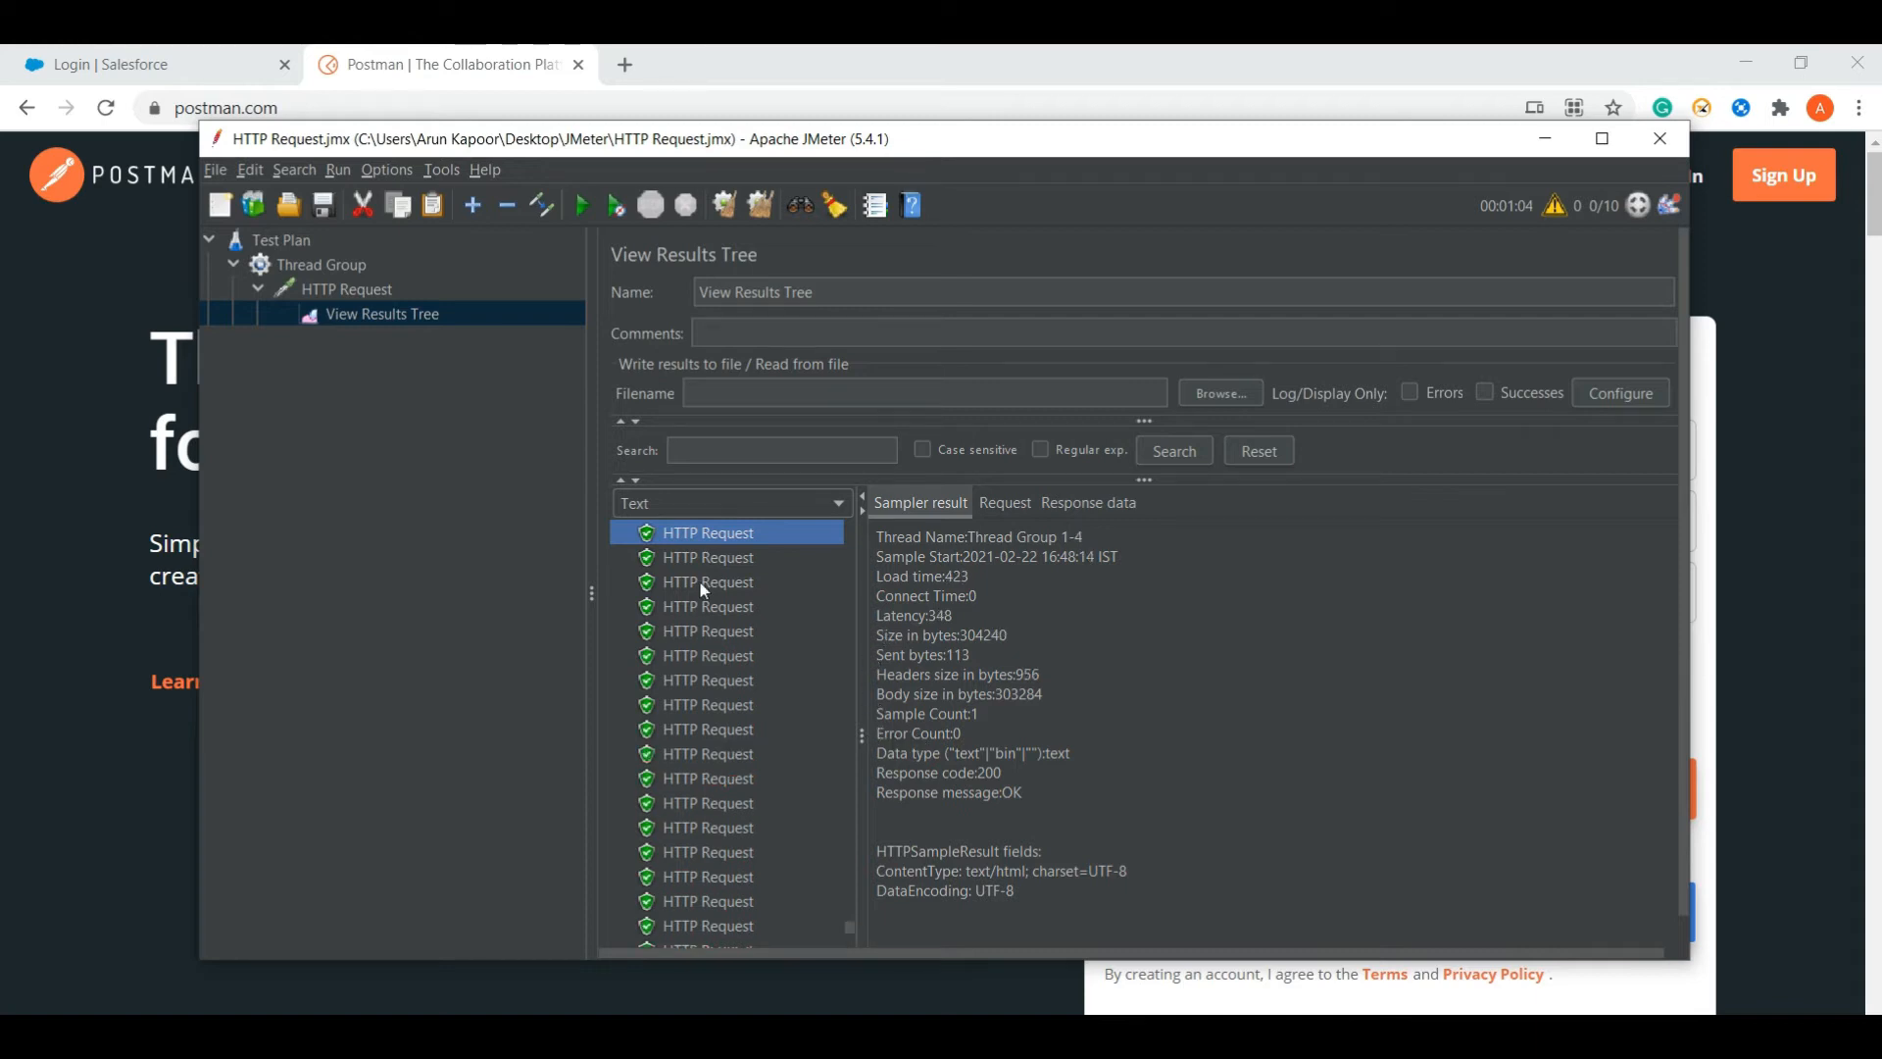
key(Page_Up)
scroll(849, 883, down, 3)
click(752, 762)
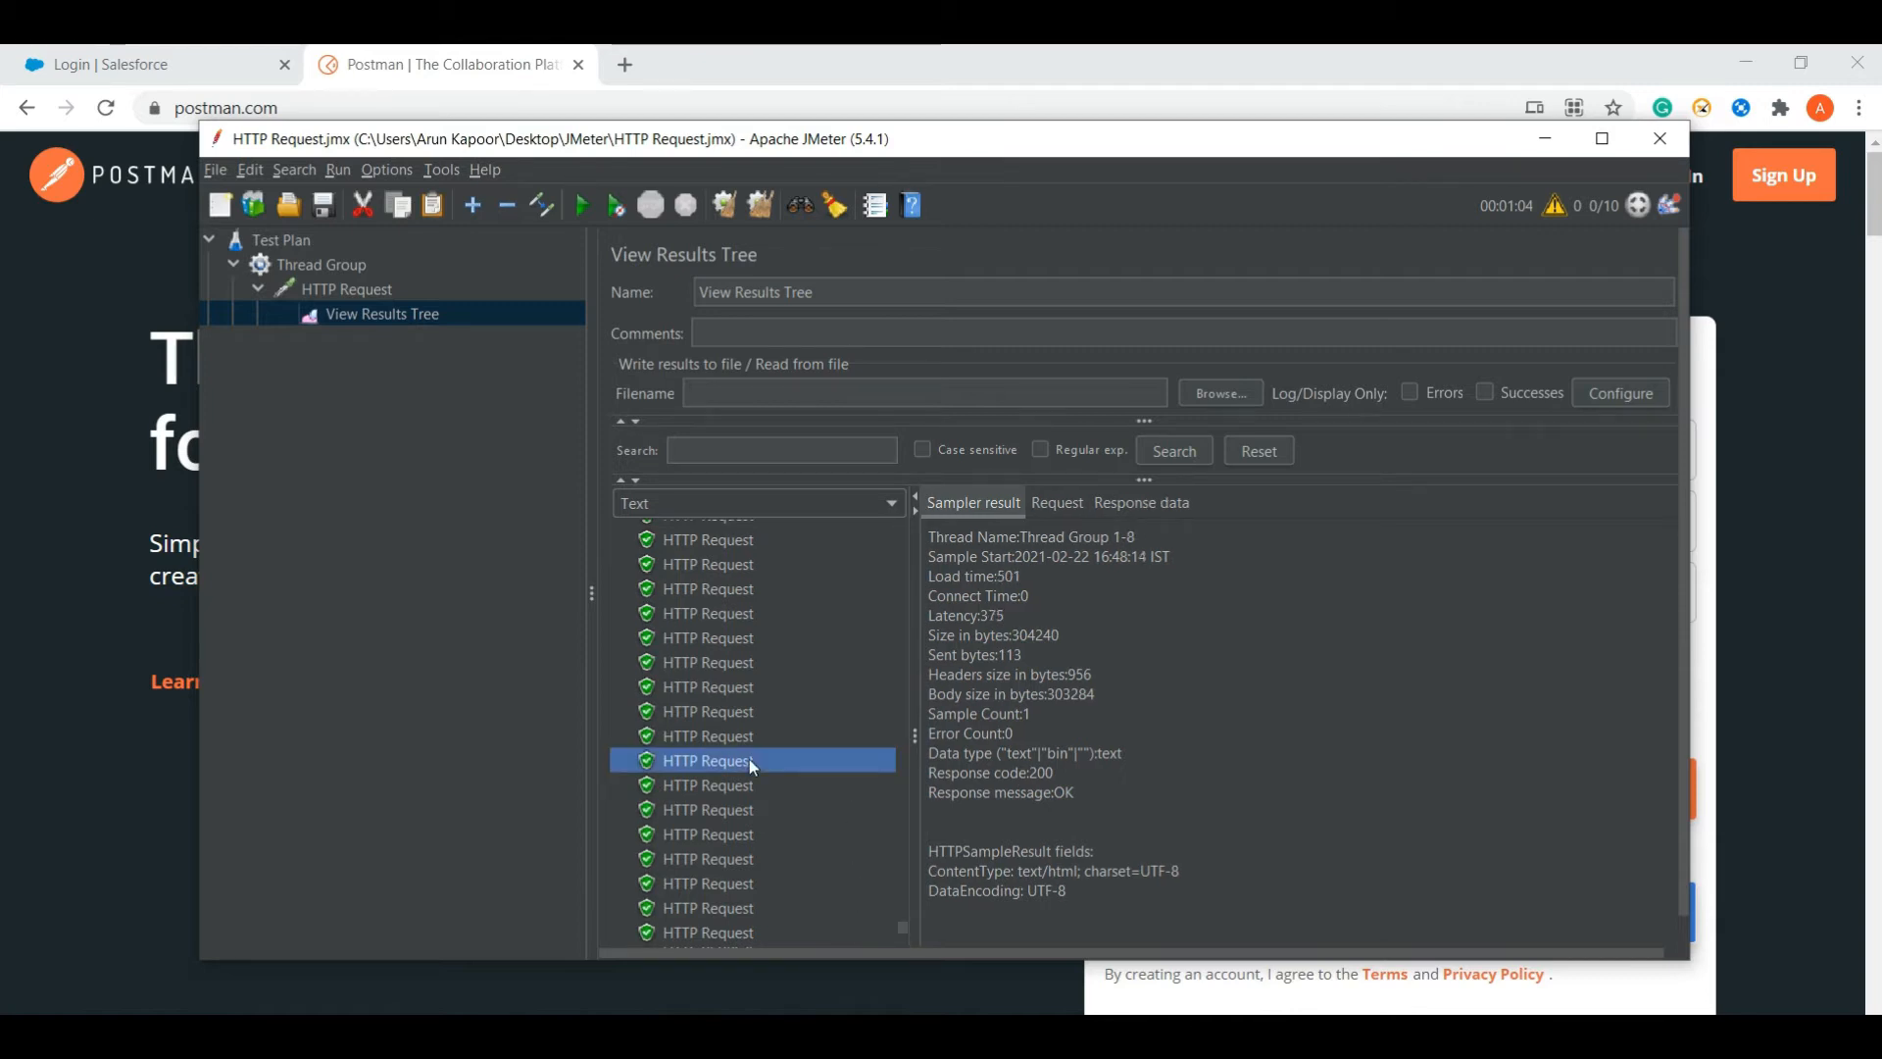
key(Down)
key(Down)
key(End)
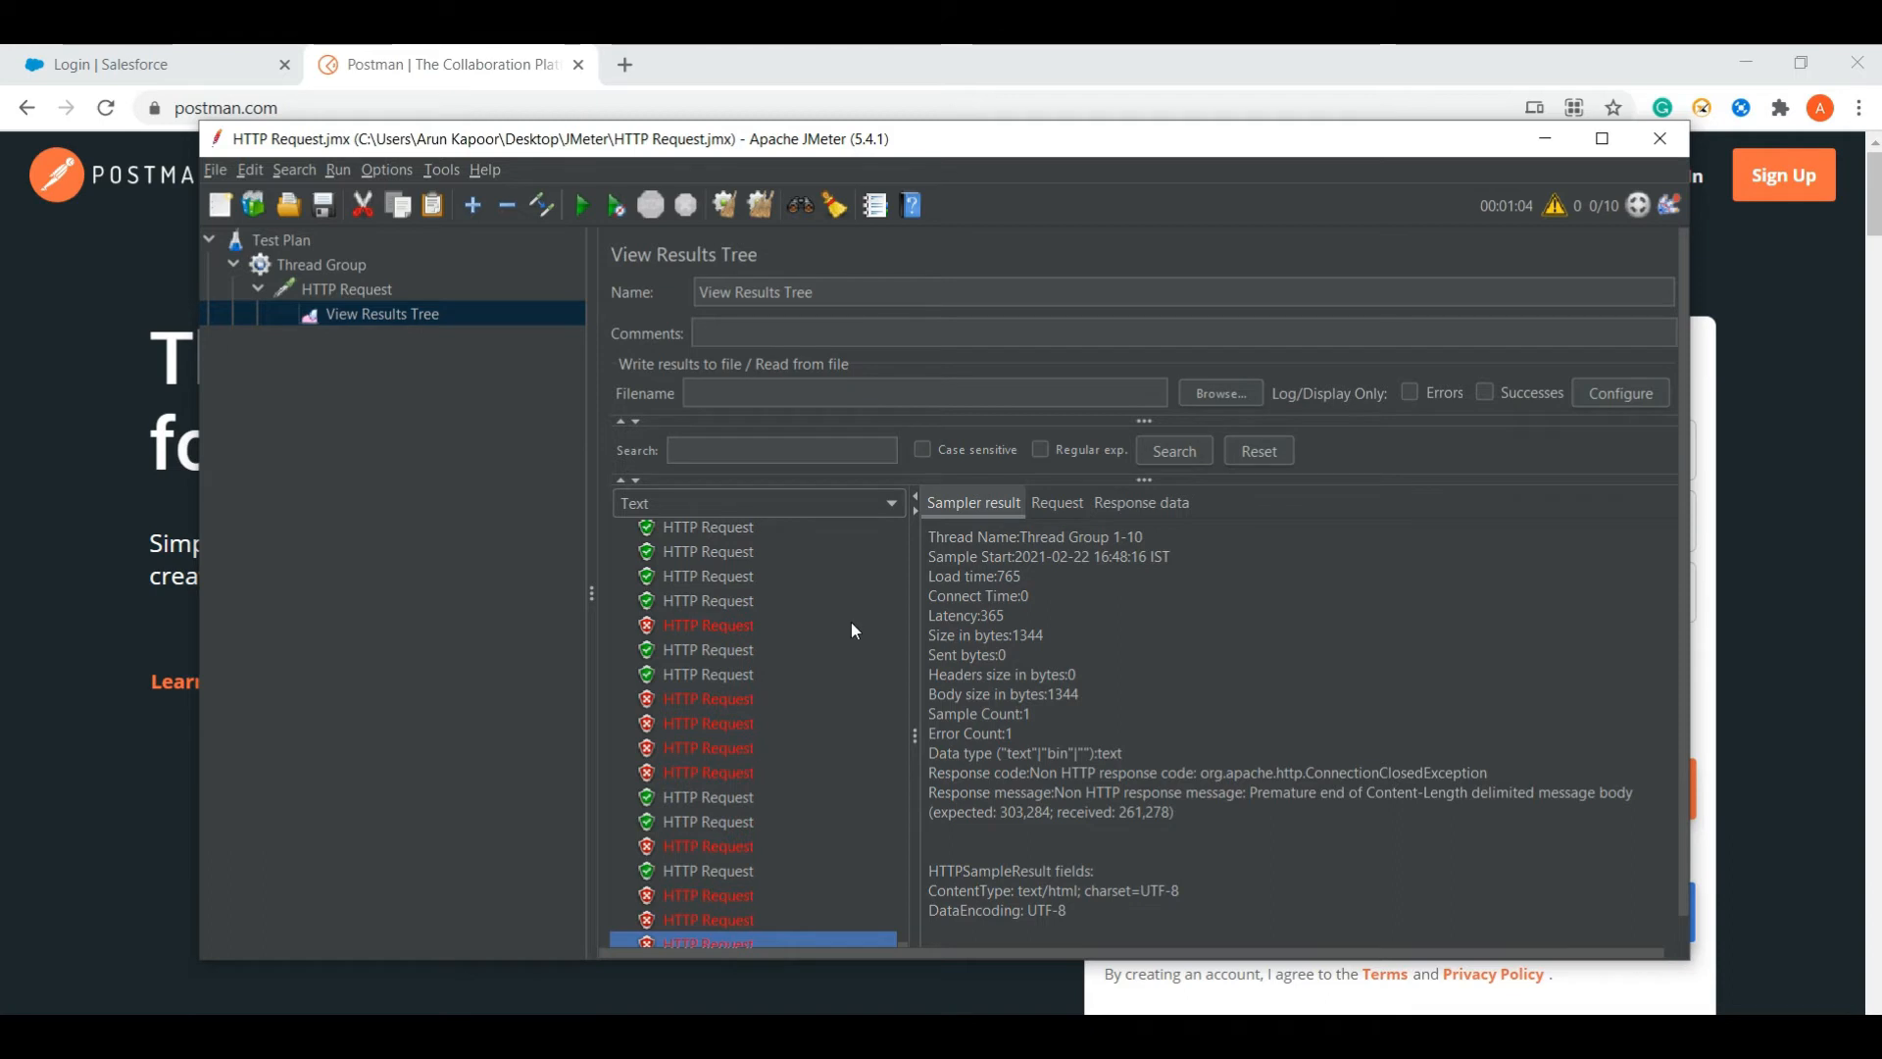
click(334, 266)
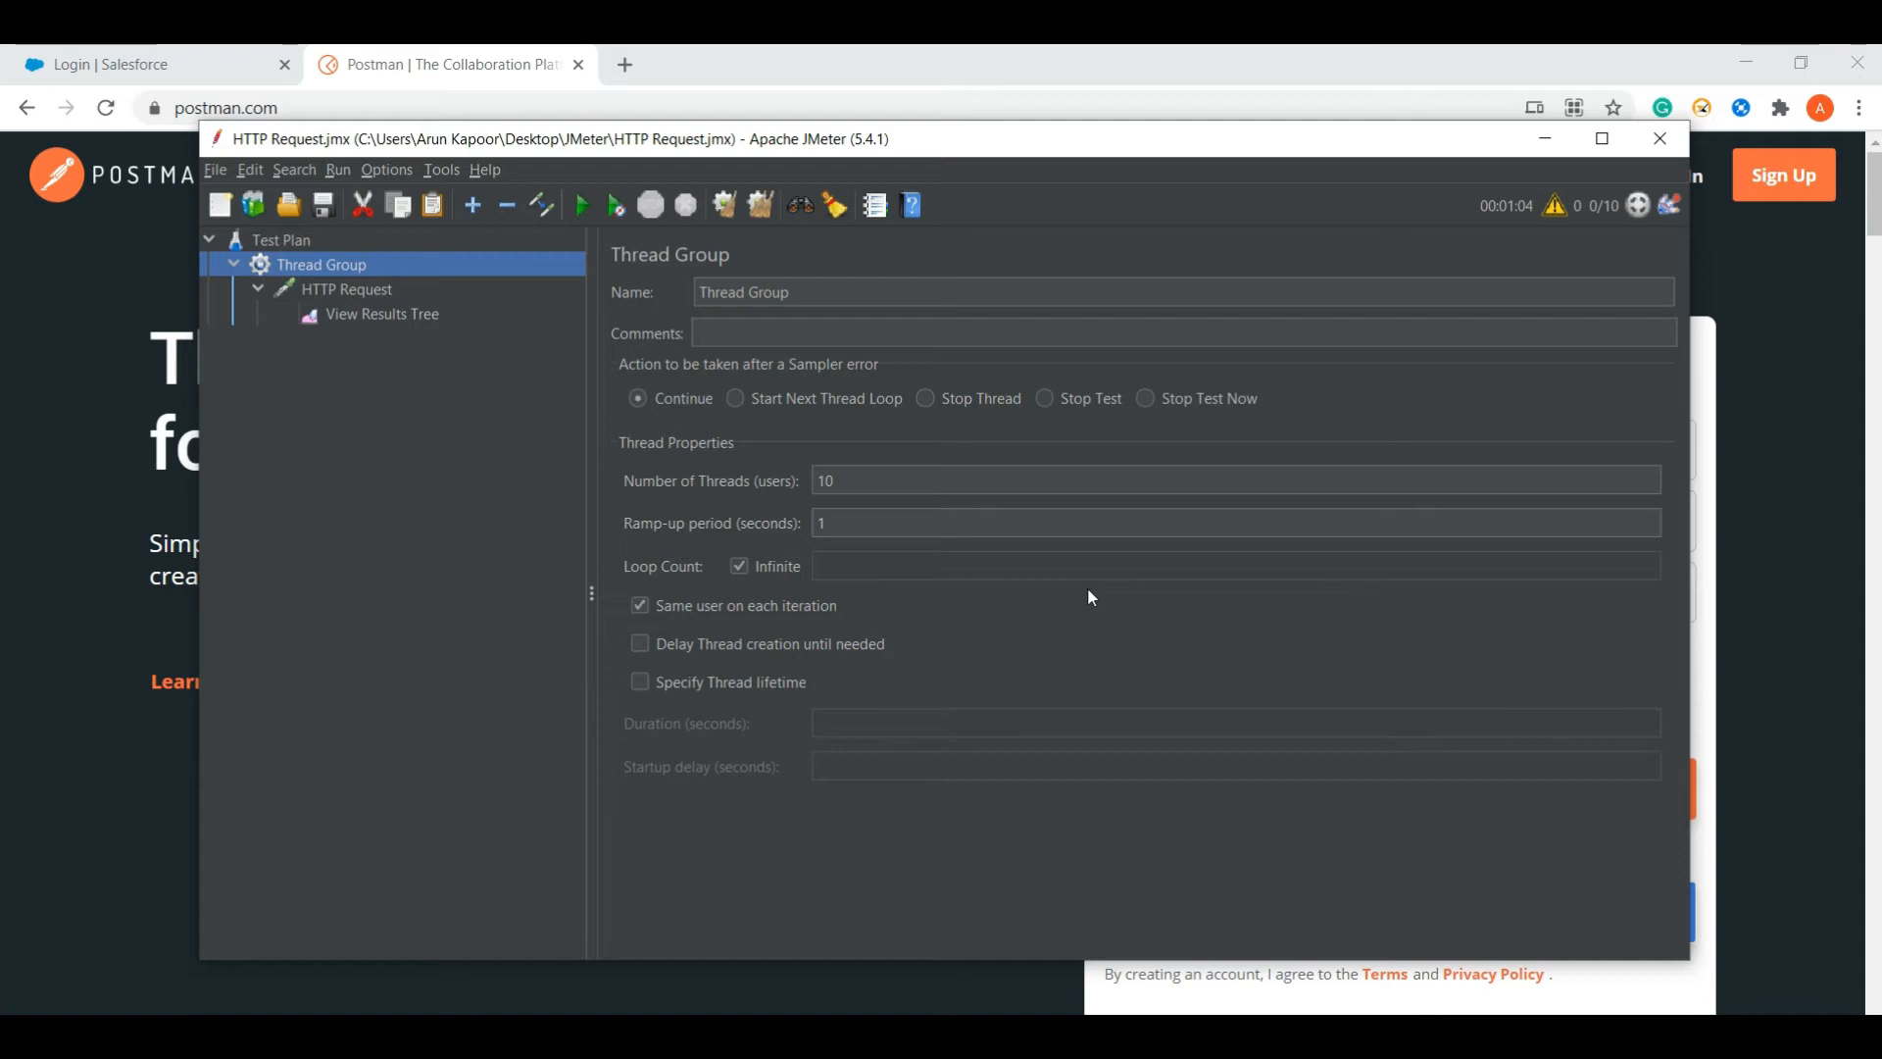
- Edit the Thread Group's Number of Threads (users) value, bringing it down from 10 to 1
click(850, 490)
text(00)
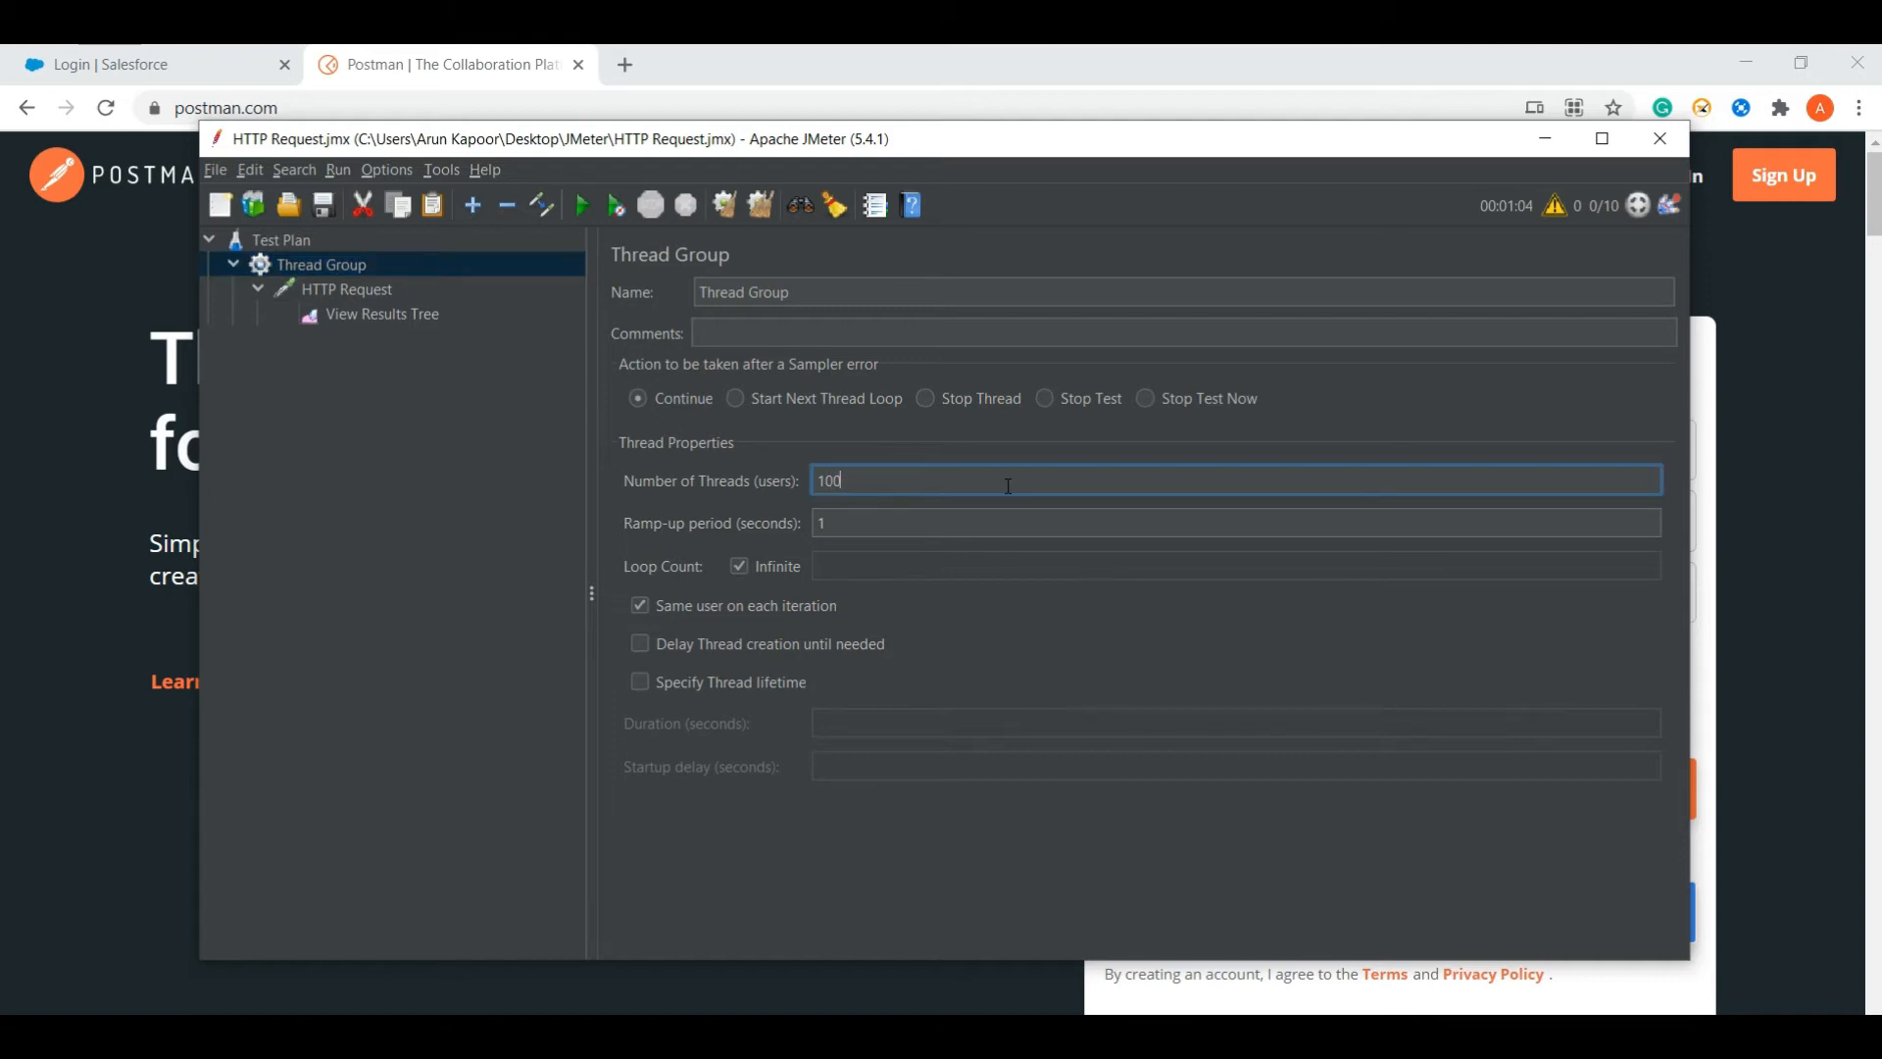
key(BackSpace)
key(BackSpace)
key(BackSpace)
- Restore 10 threads, then read through the Ramp-up Period explanation in the Notepad++ tutorial notes
text(0)
click(938, 1035)
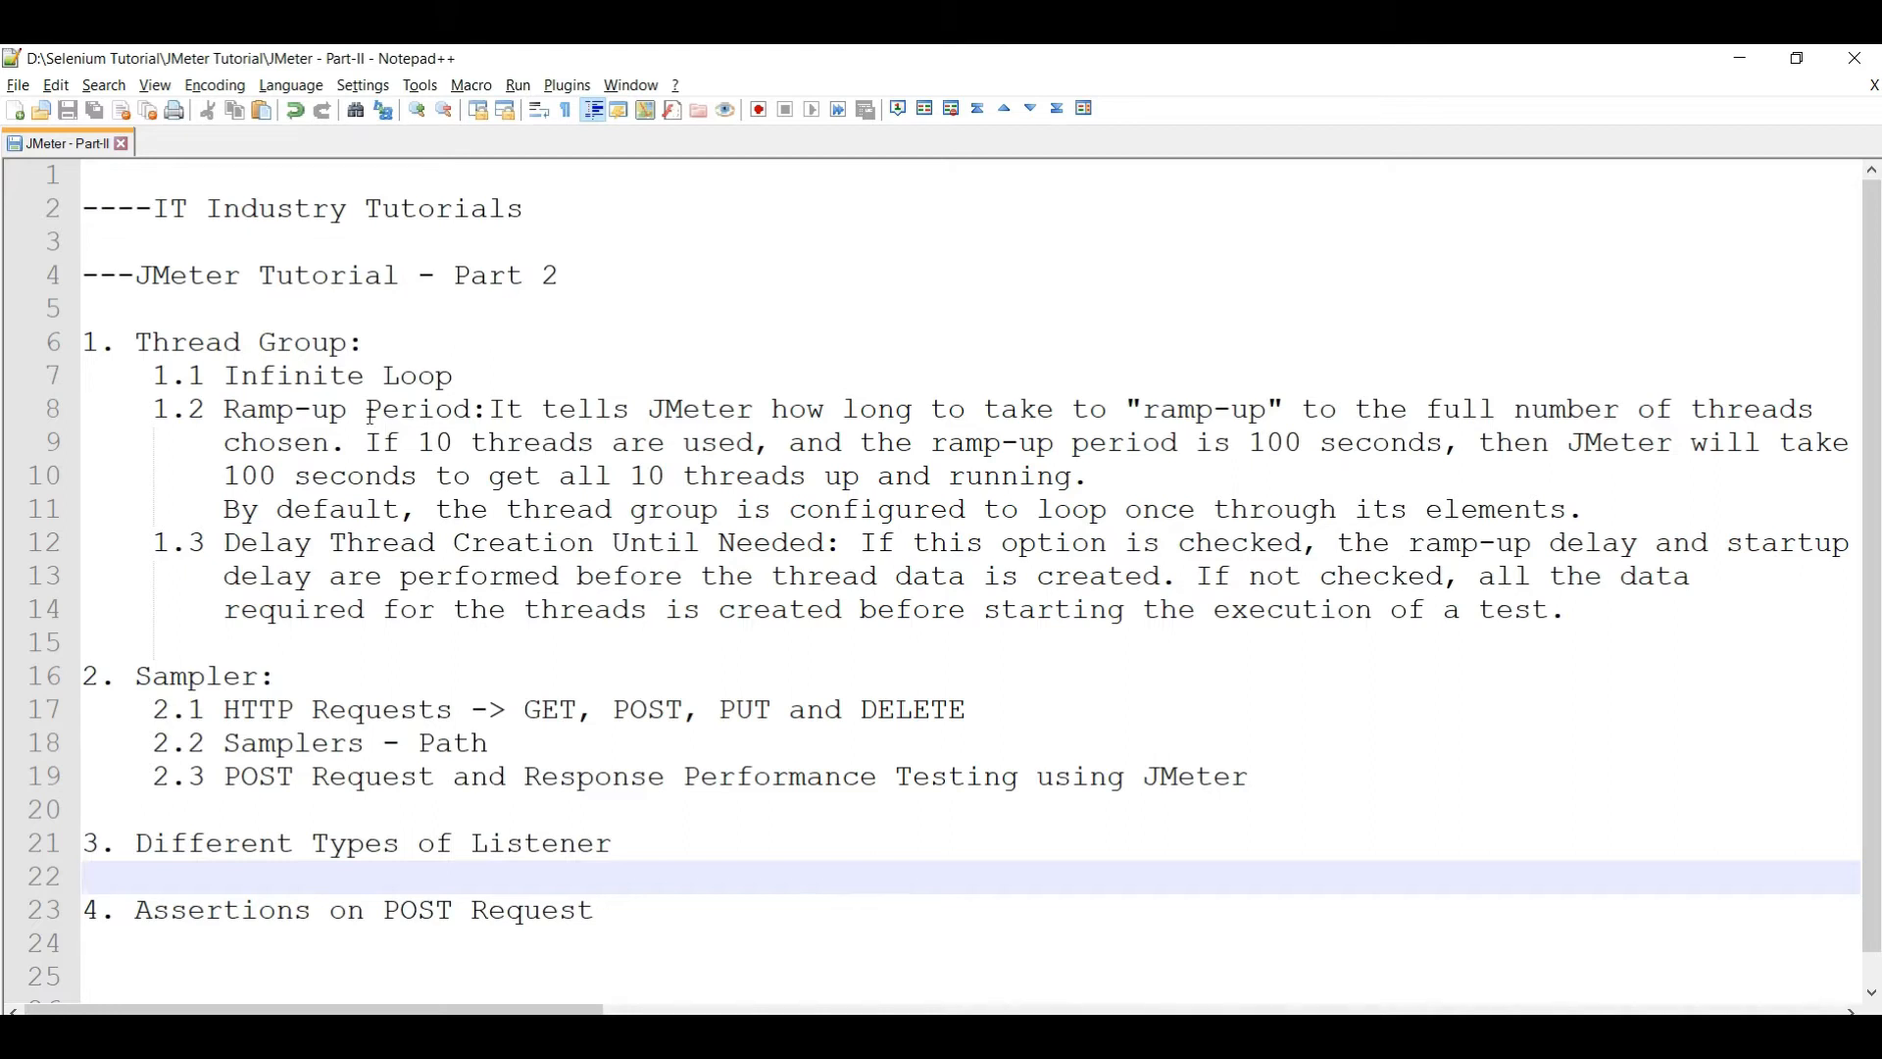
click(227, 413)
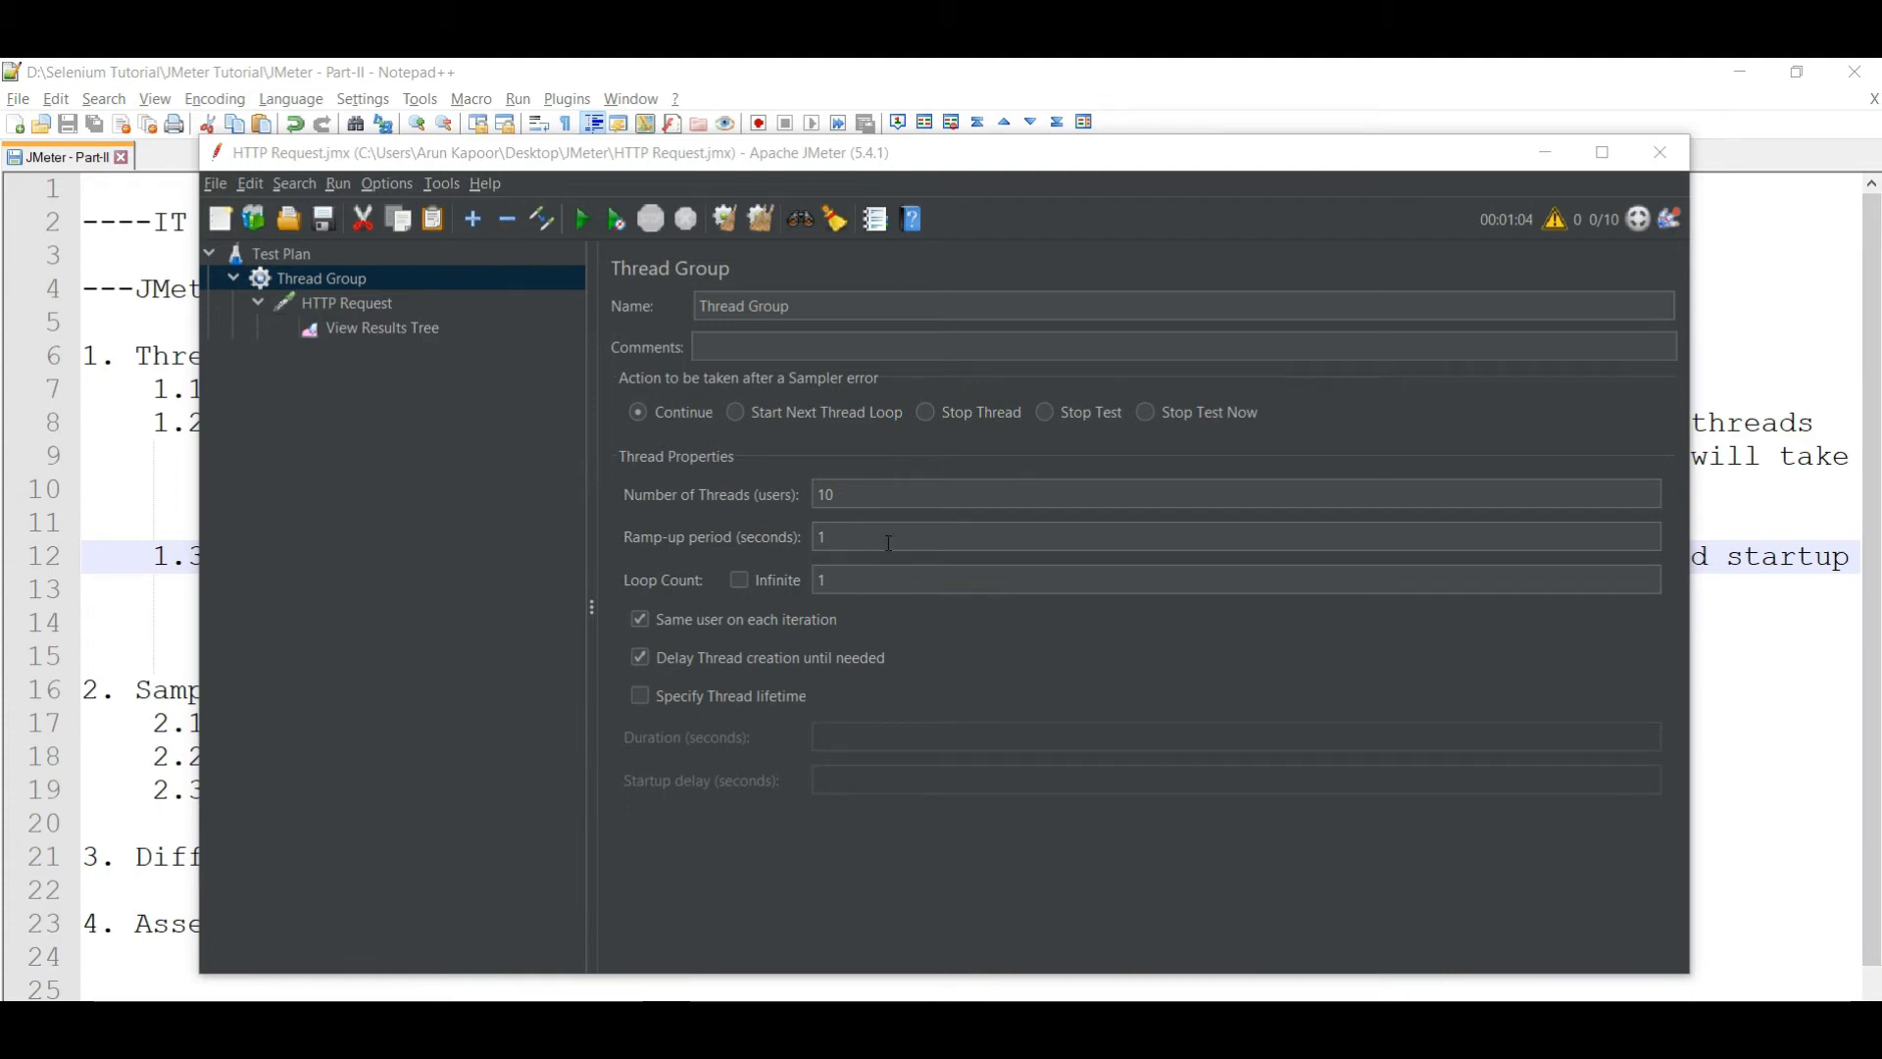
click(1706, 785)
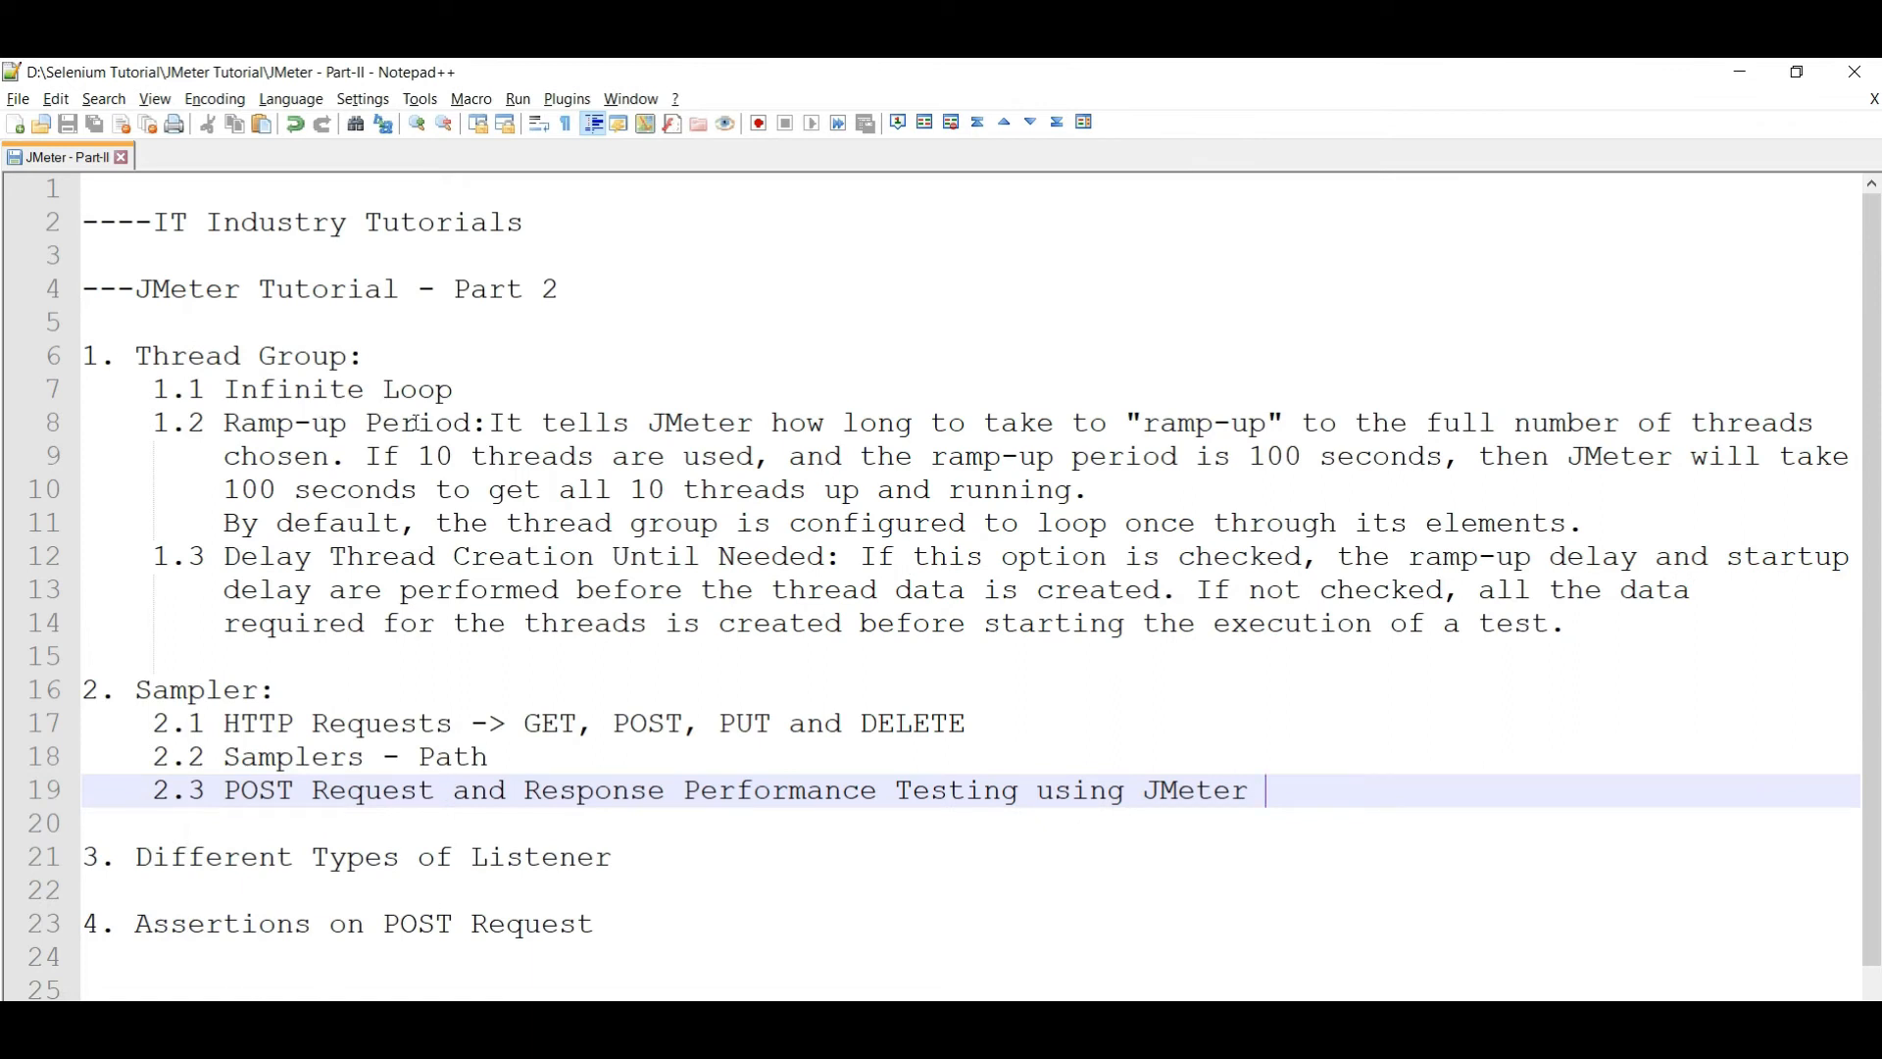
drag(497, 429, 1628, 437)
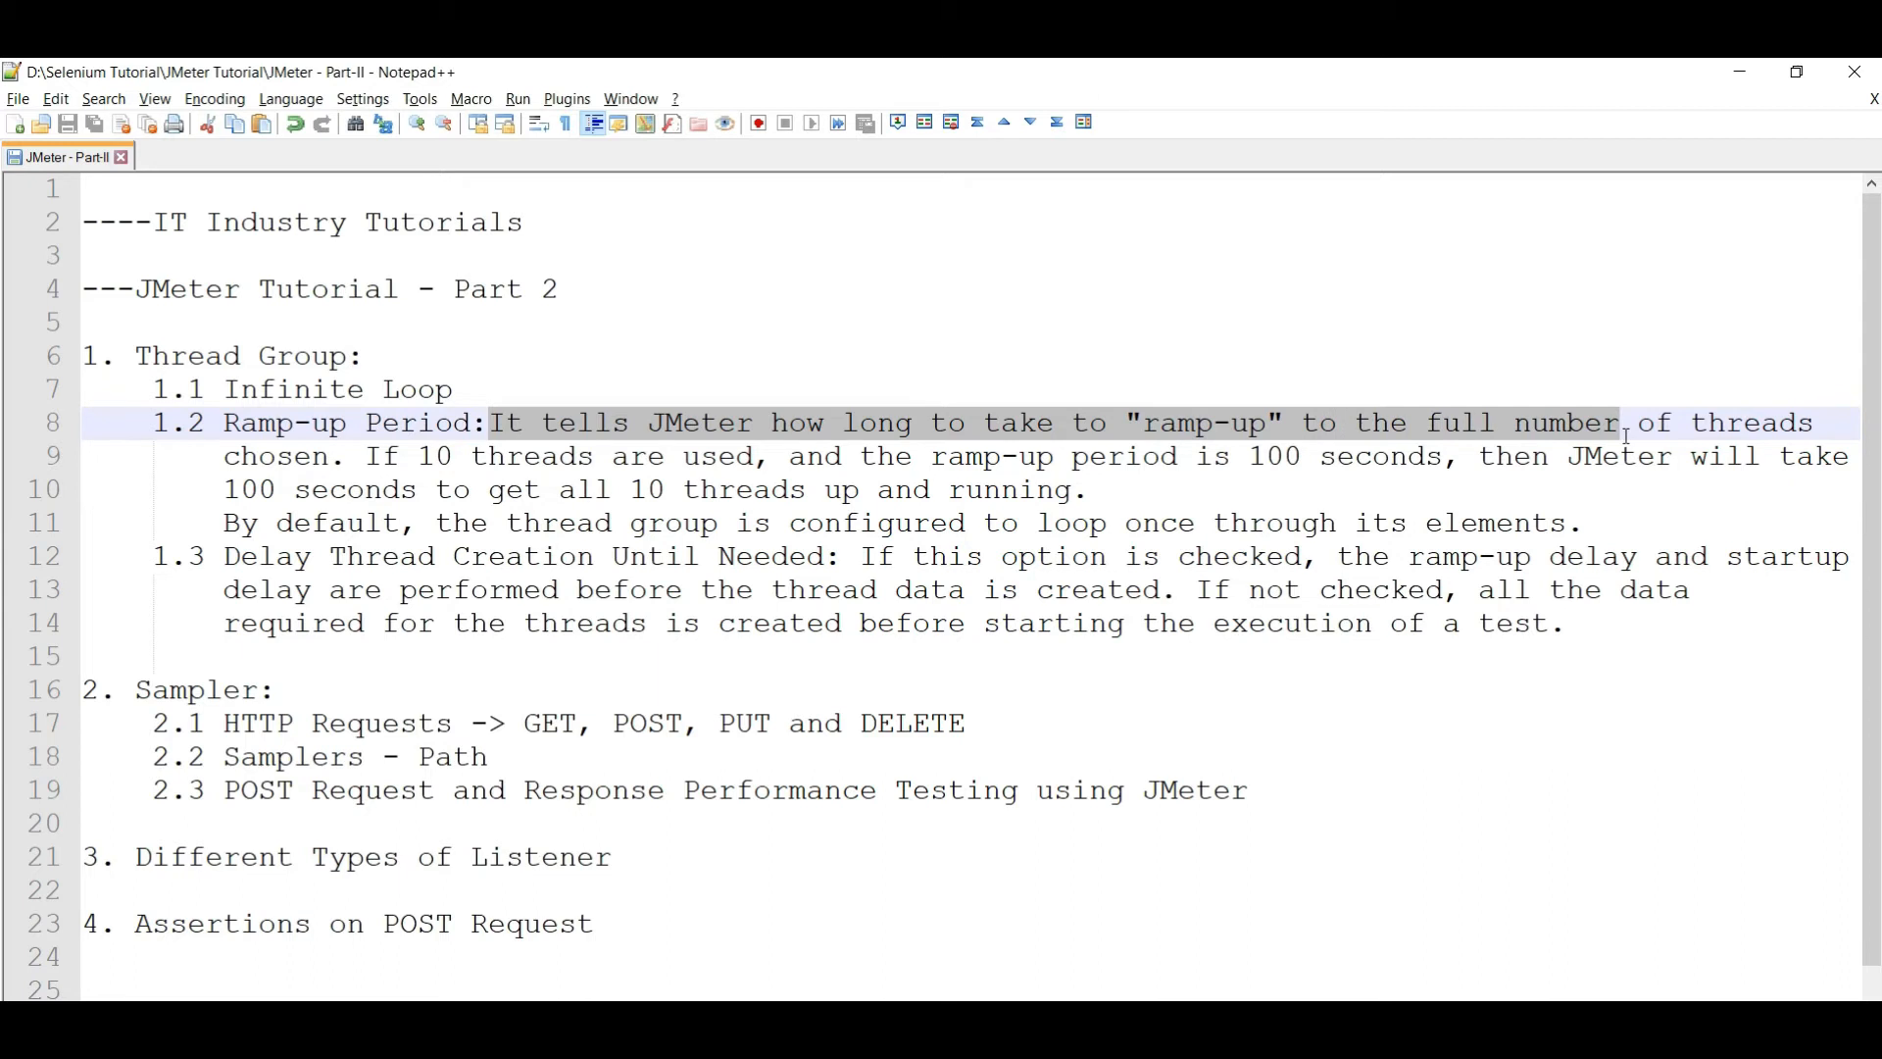
click(1244, 492)
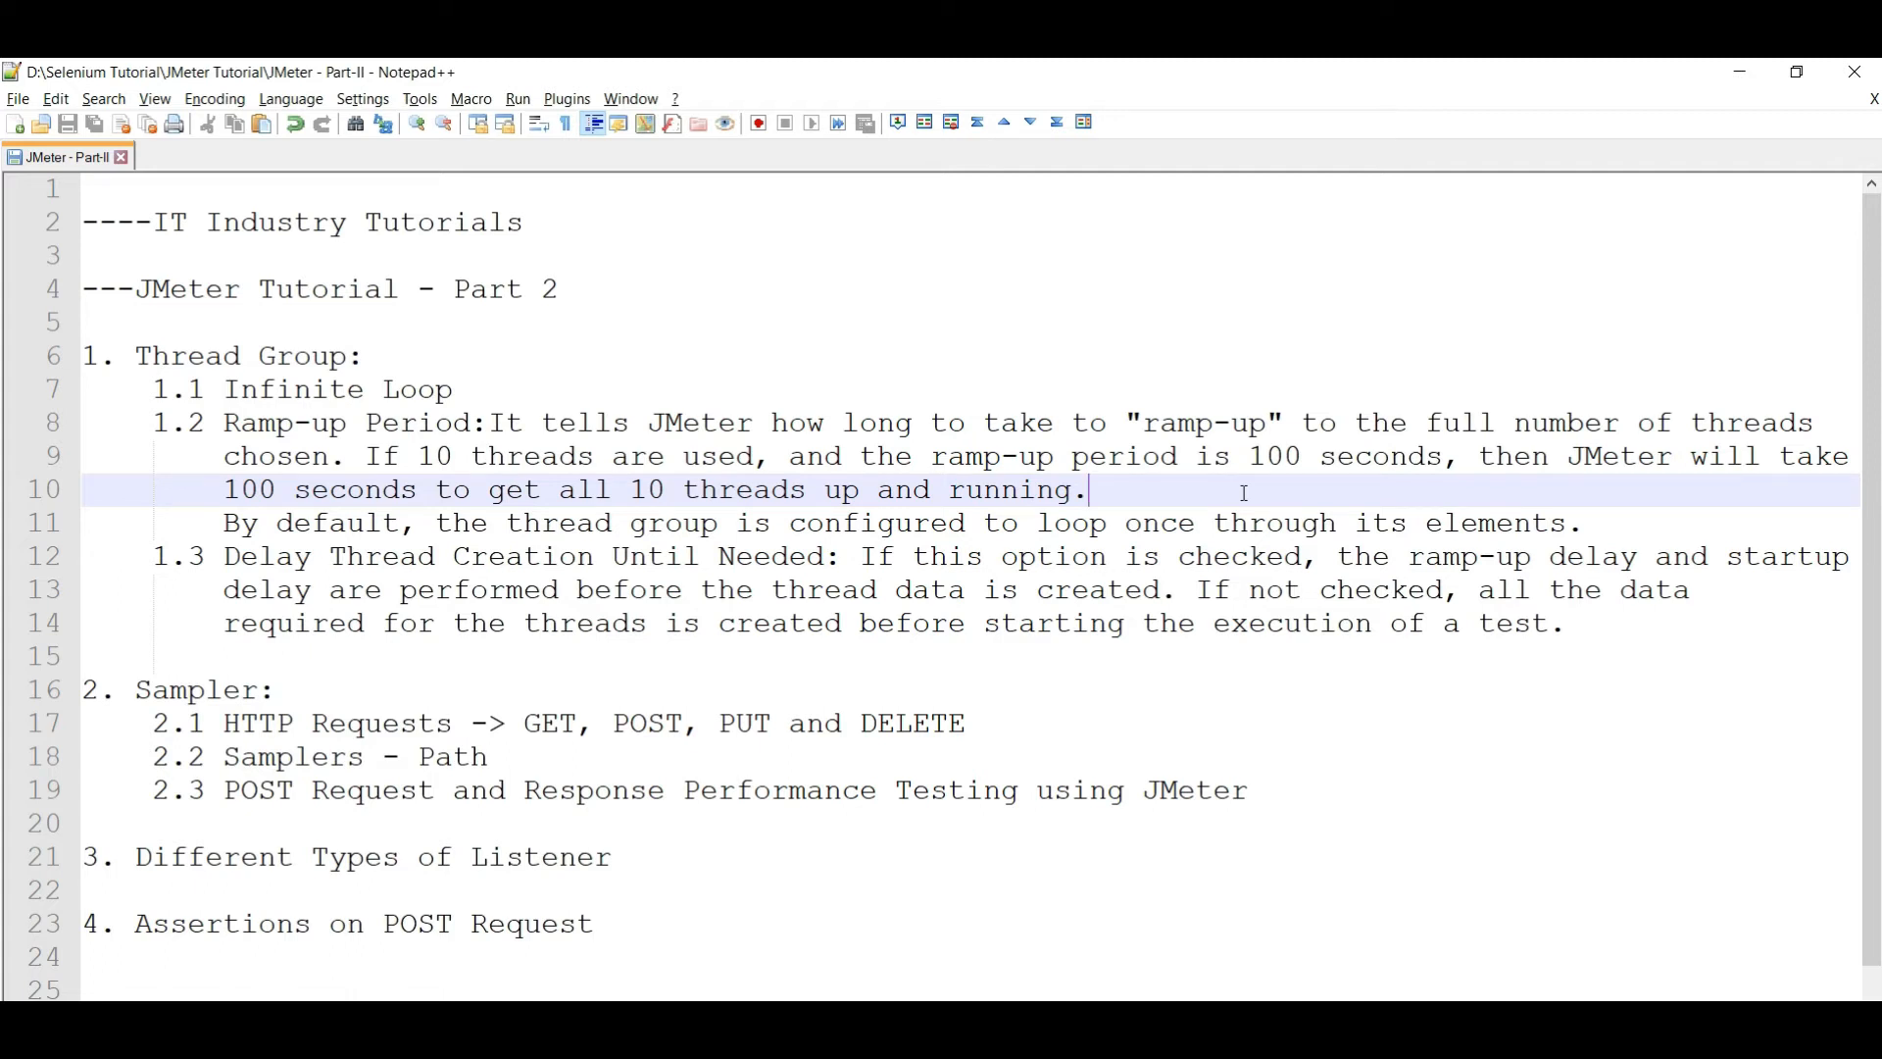
key(alt+Tab)
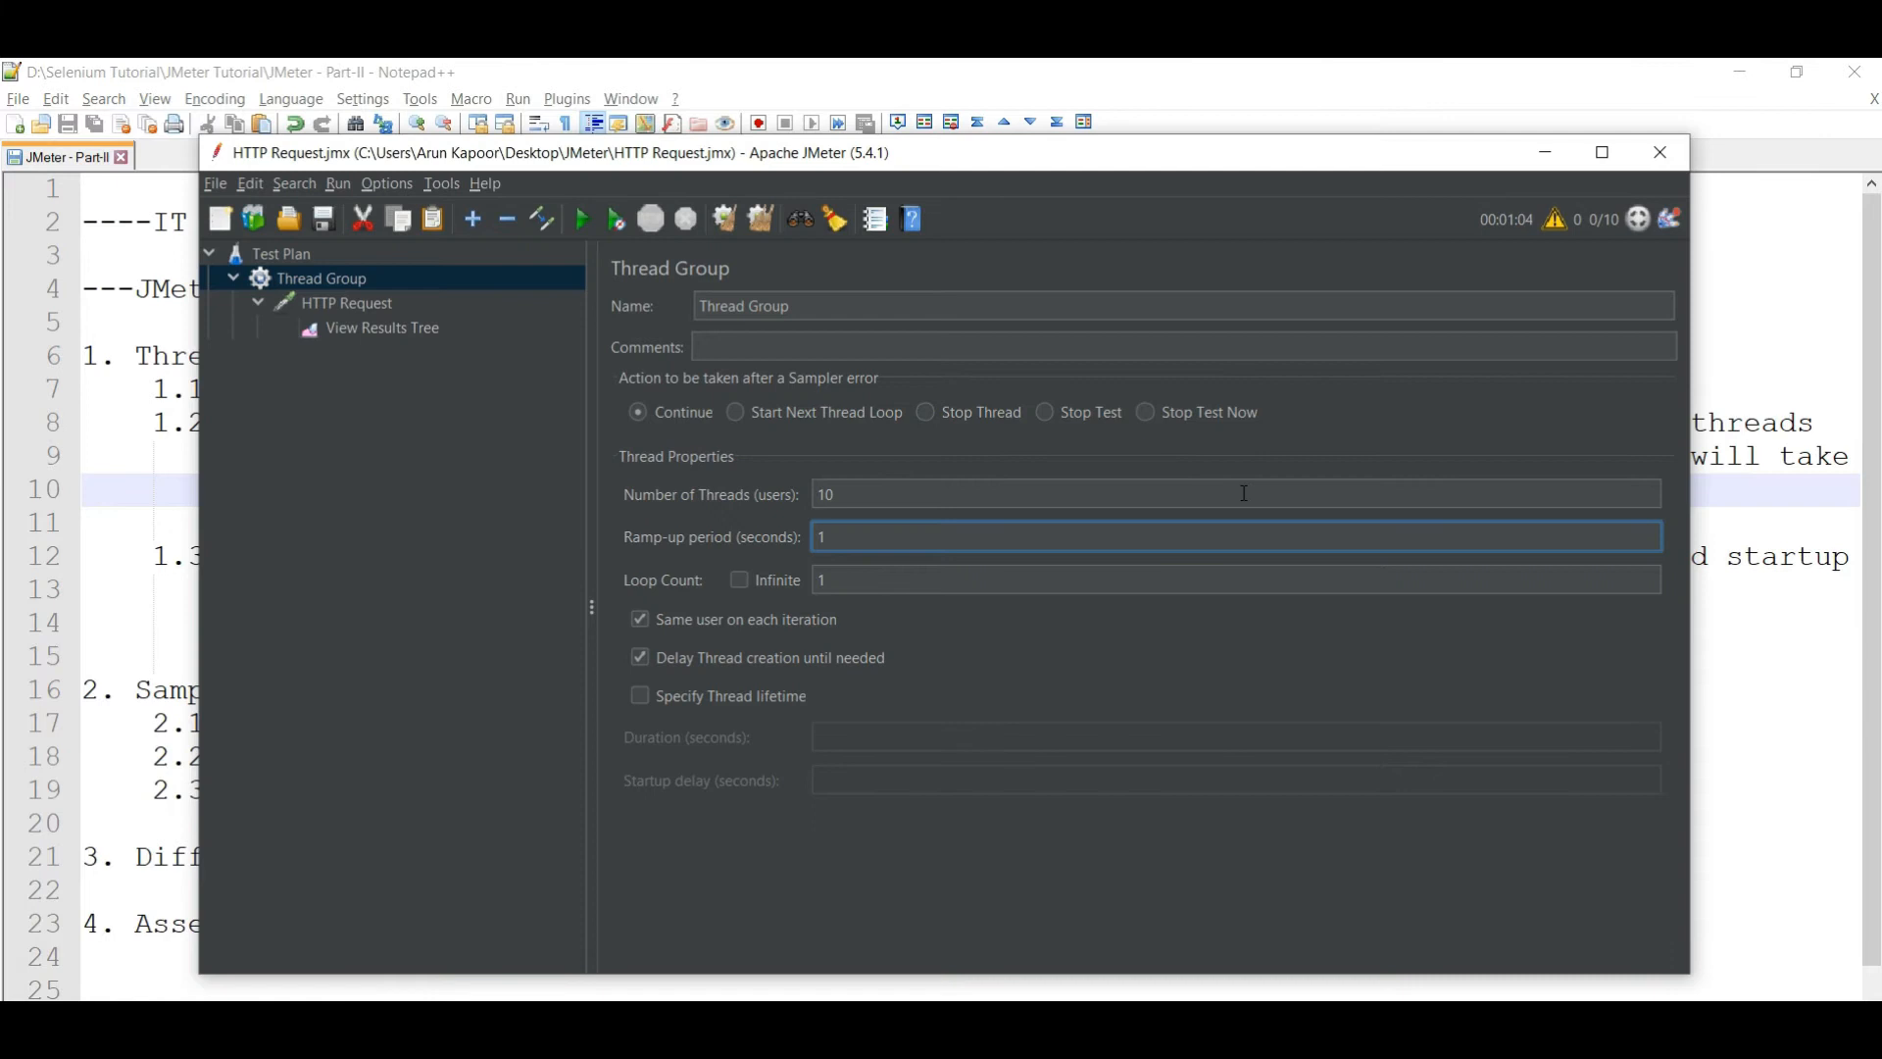
- Enter 100 as the Thread Group's Ramp-up period (seconds)
text(000)
key(BackSpace)
- Clear View Results Tree and start the test with the 100-second ramp-up
right_click(398, 325)
click(443, 345)
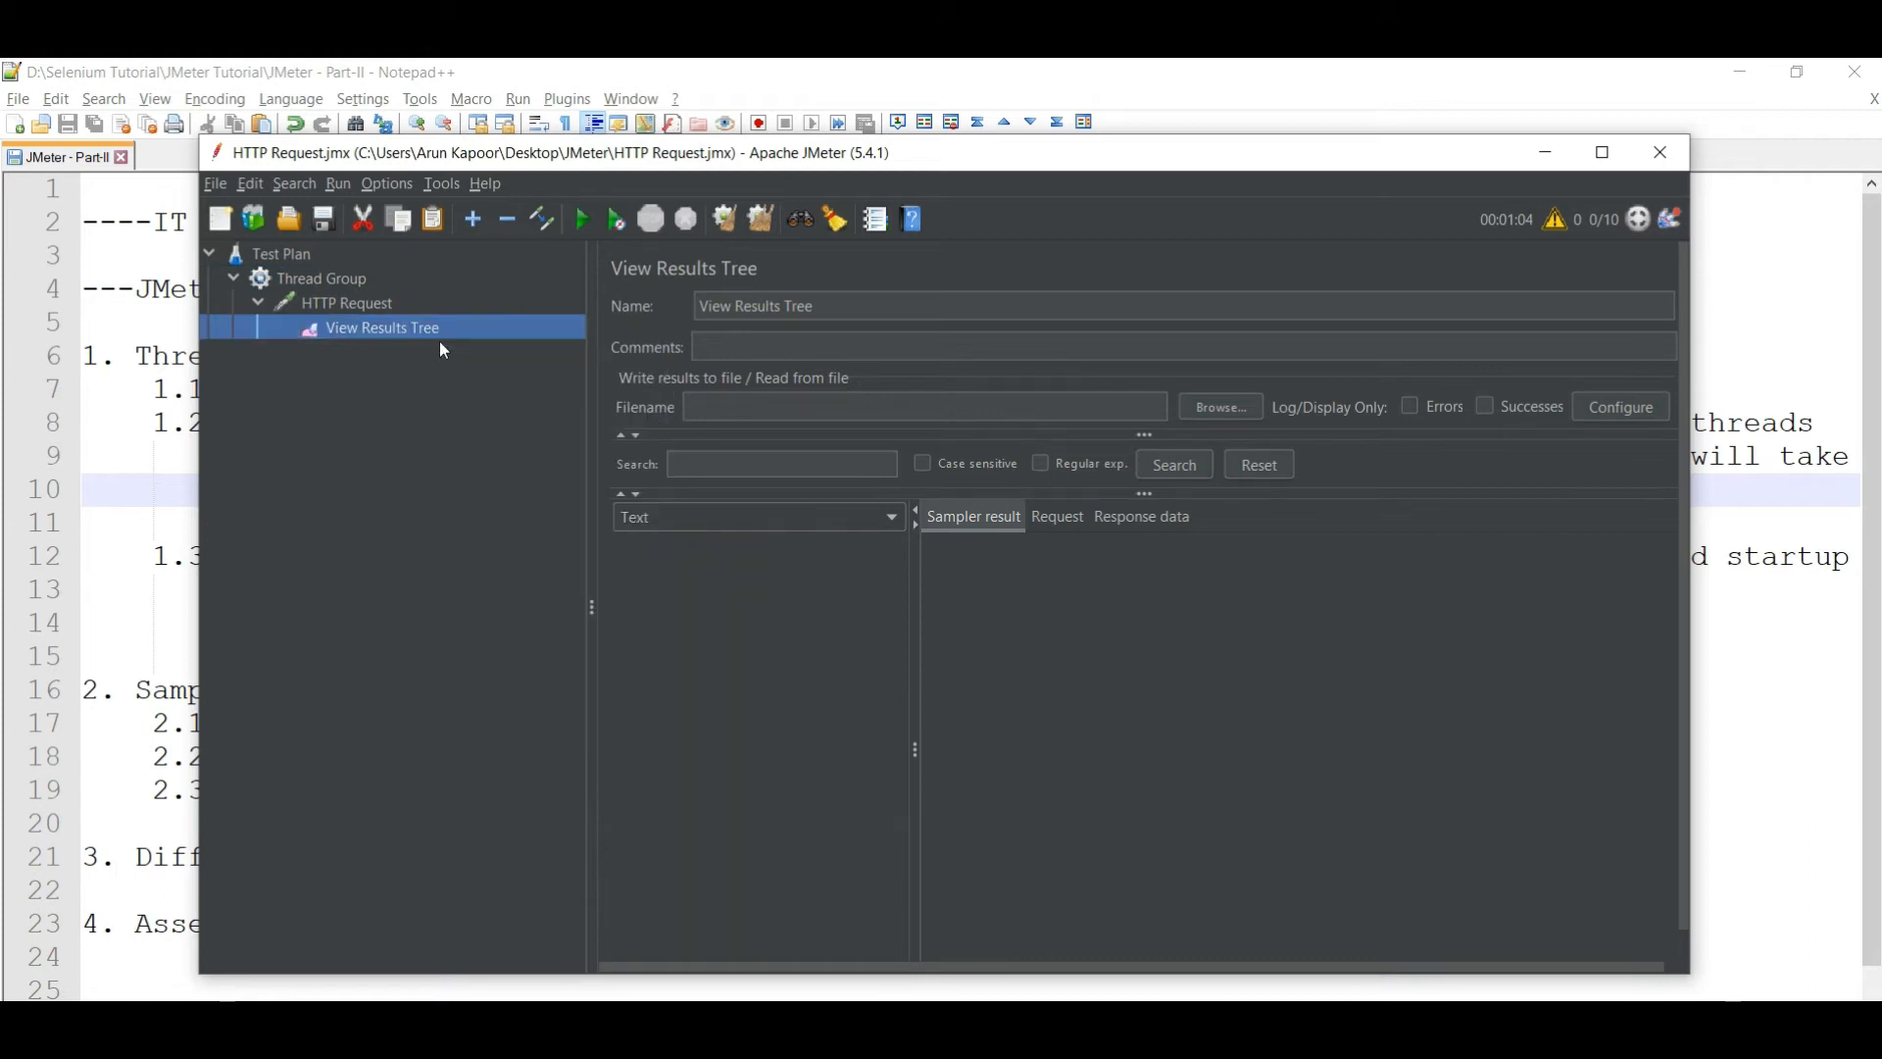
click(581, 220)
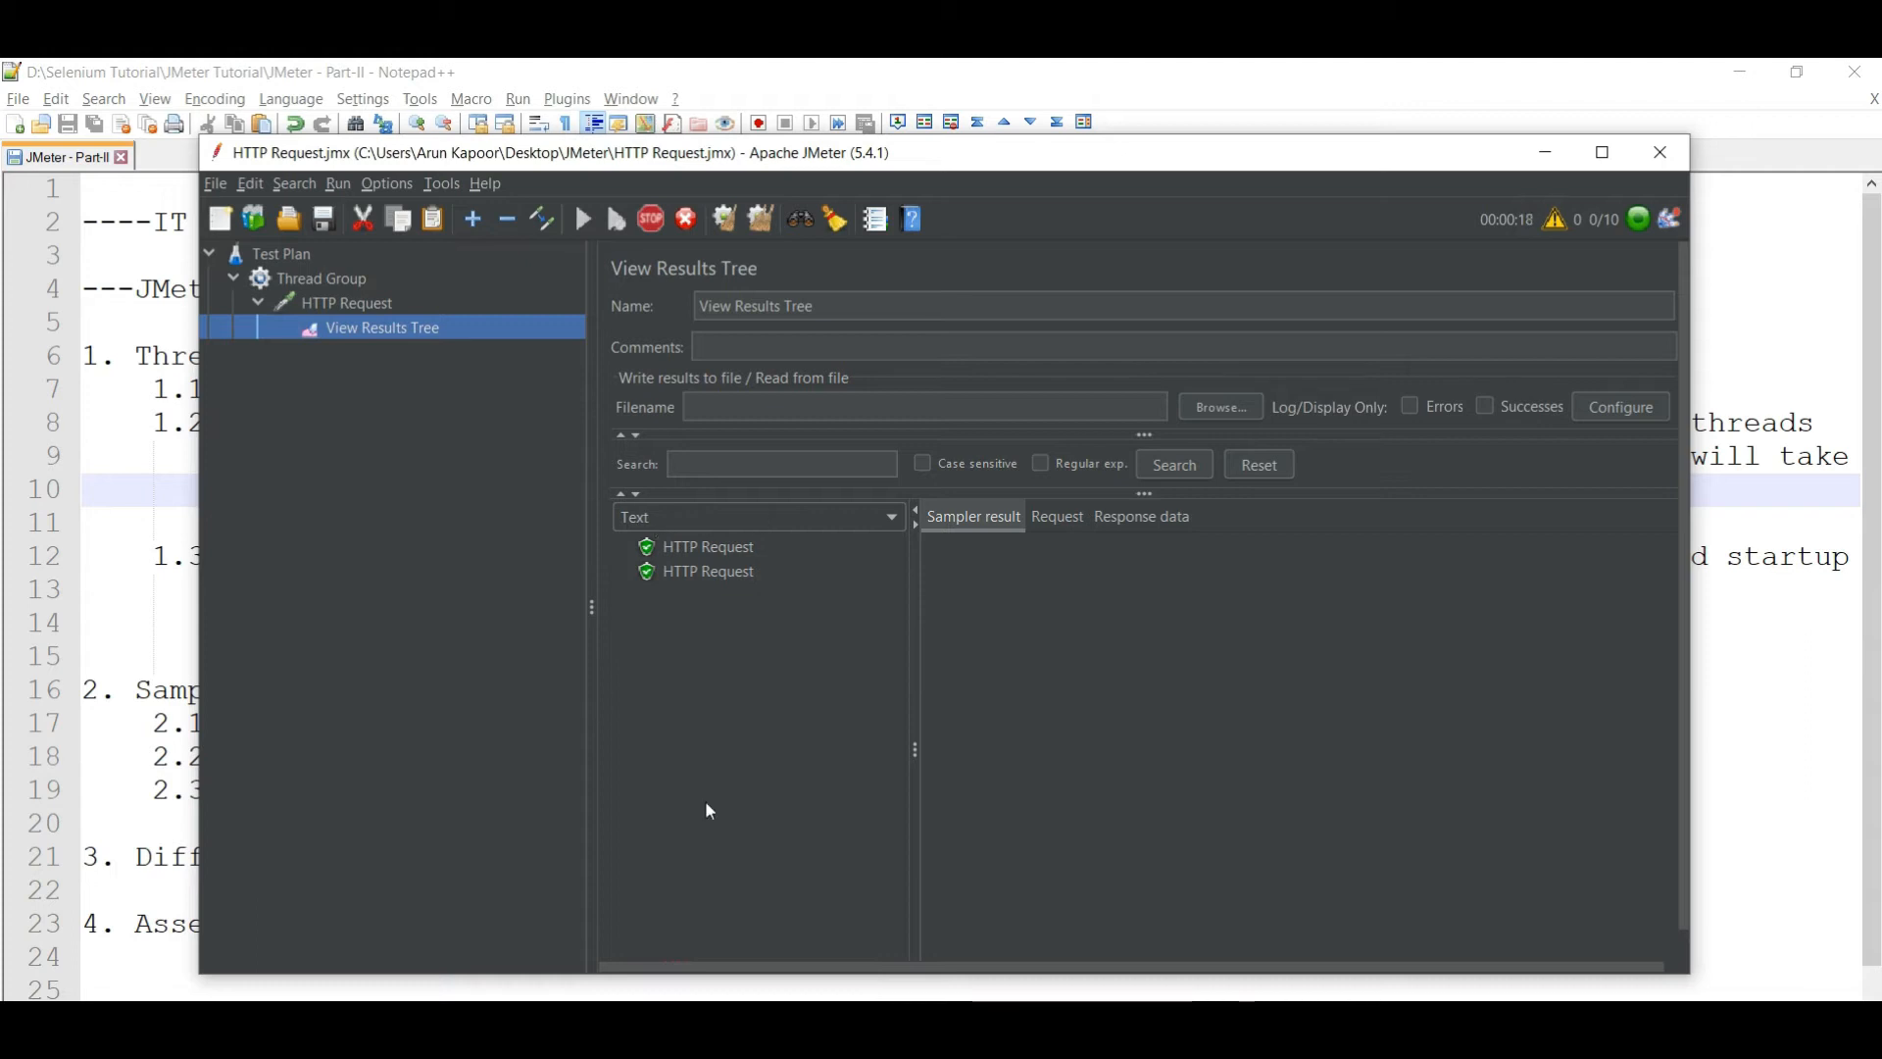
- Review the Delay Thread Creation Until Needed note in Notepad++, then stop the test
click(1772, 598)
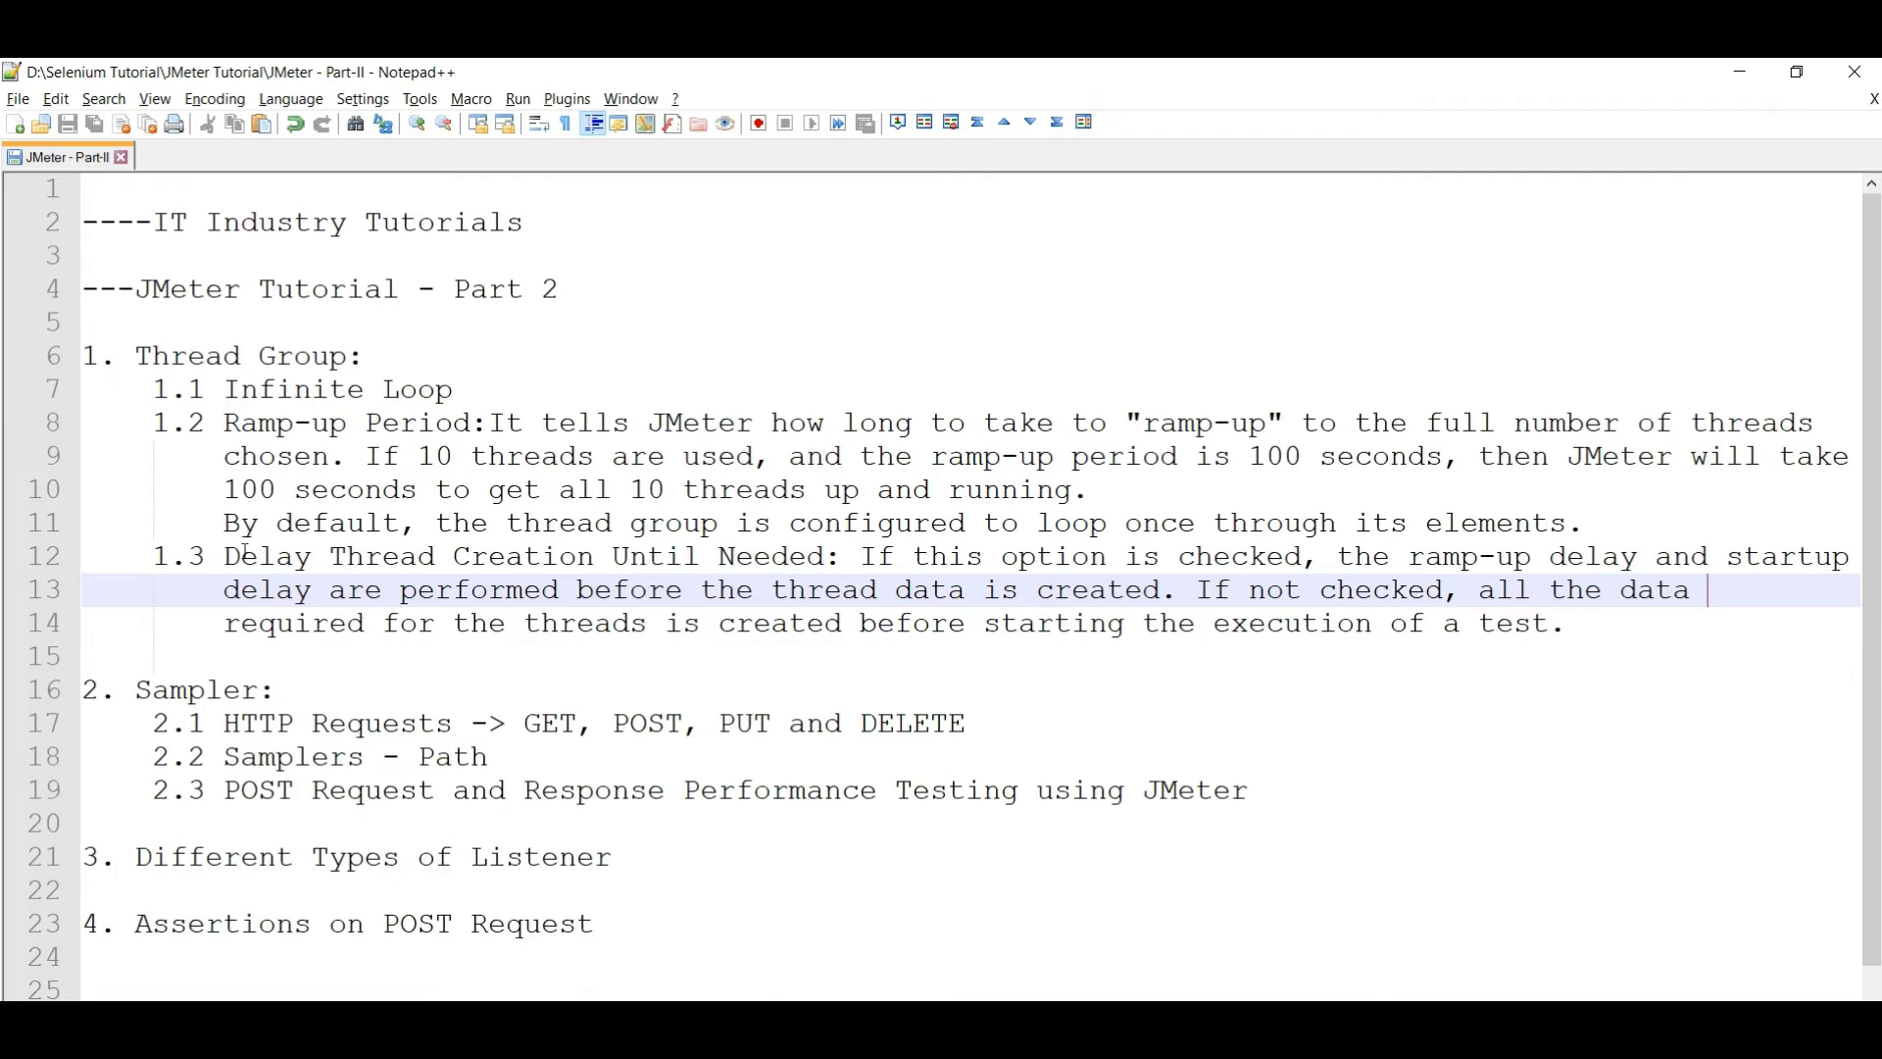
drag(233, 556, 853, 574)
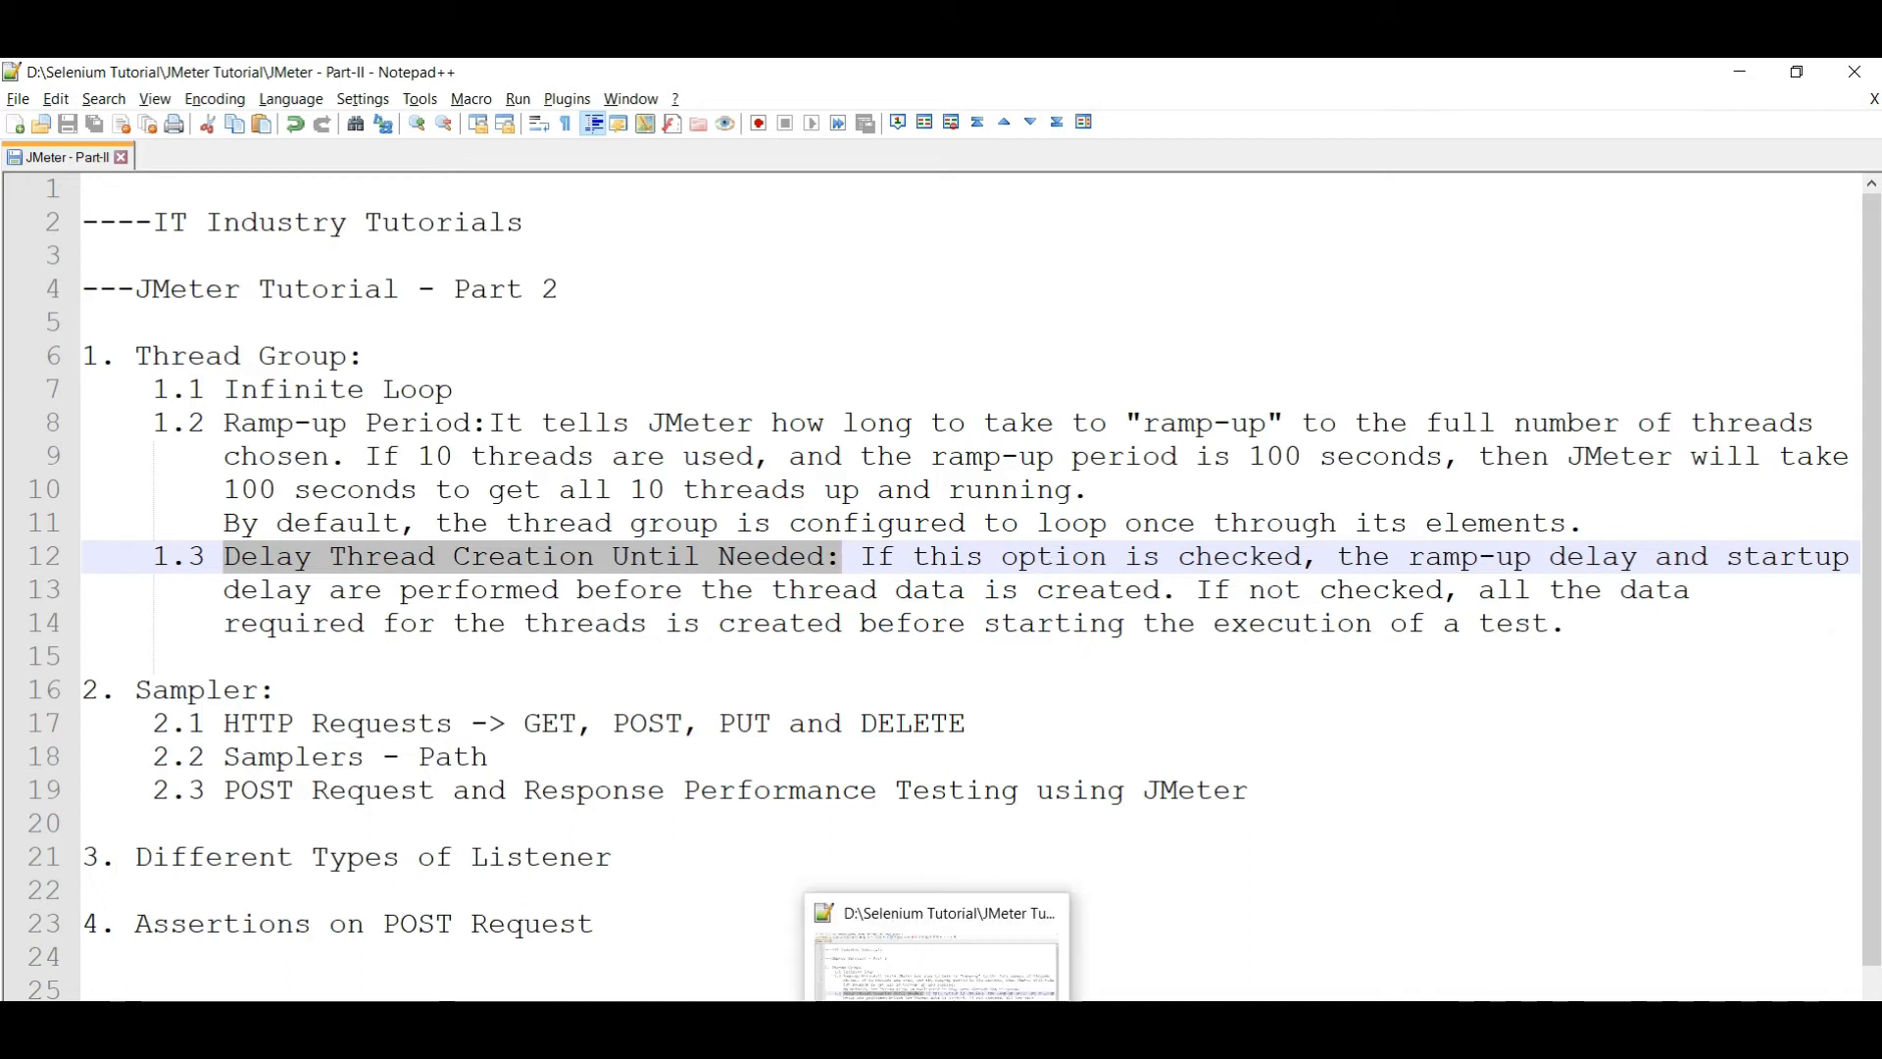
click(1018, 1024)
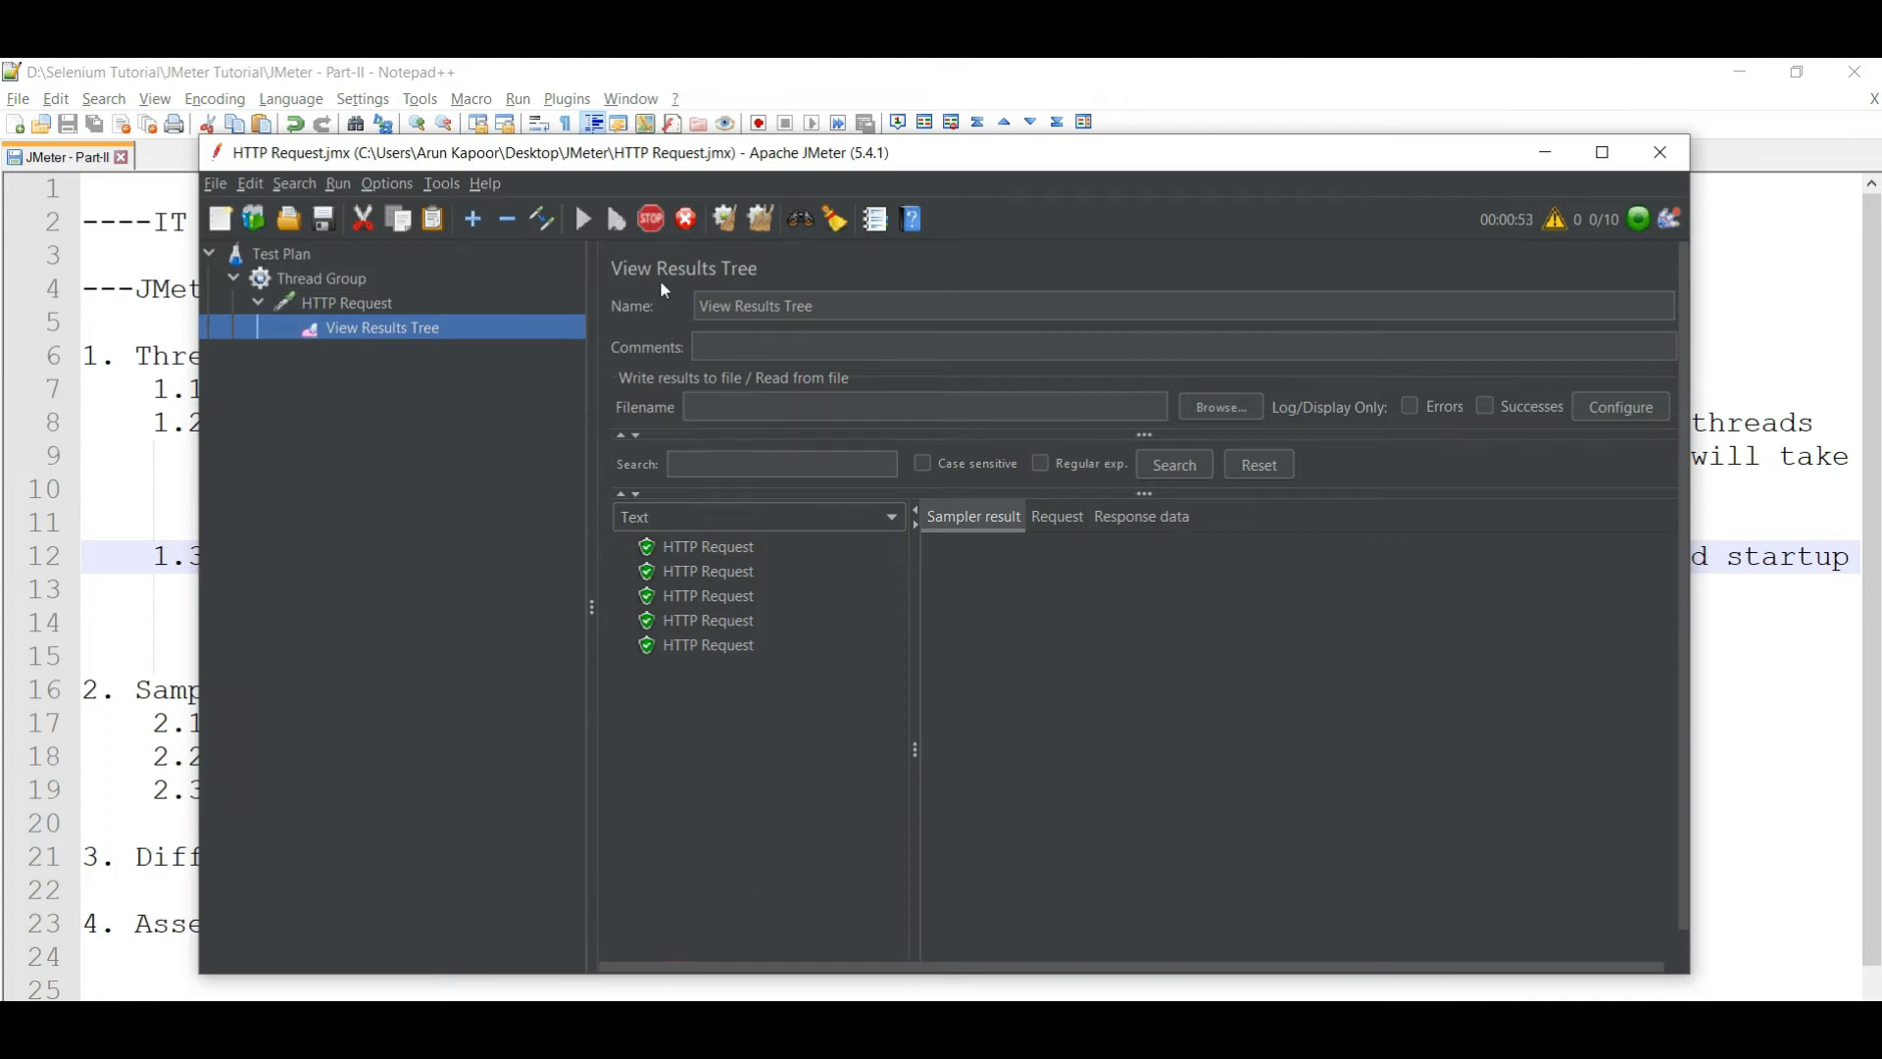
click(655, 226)
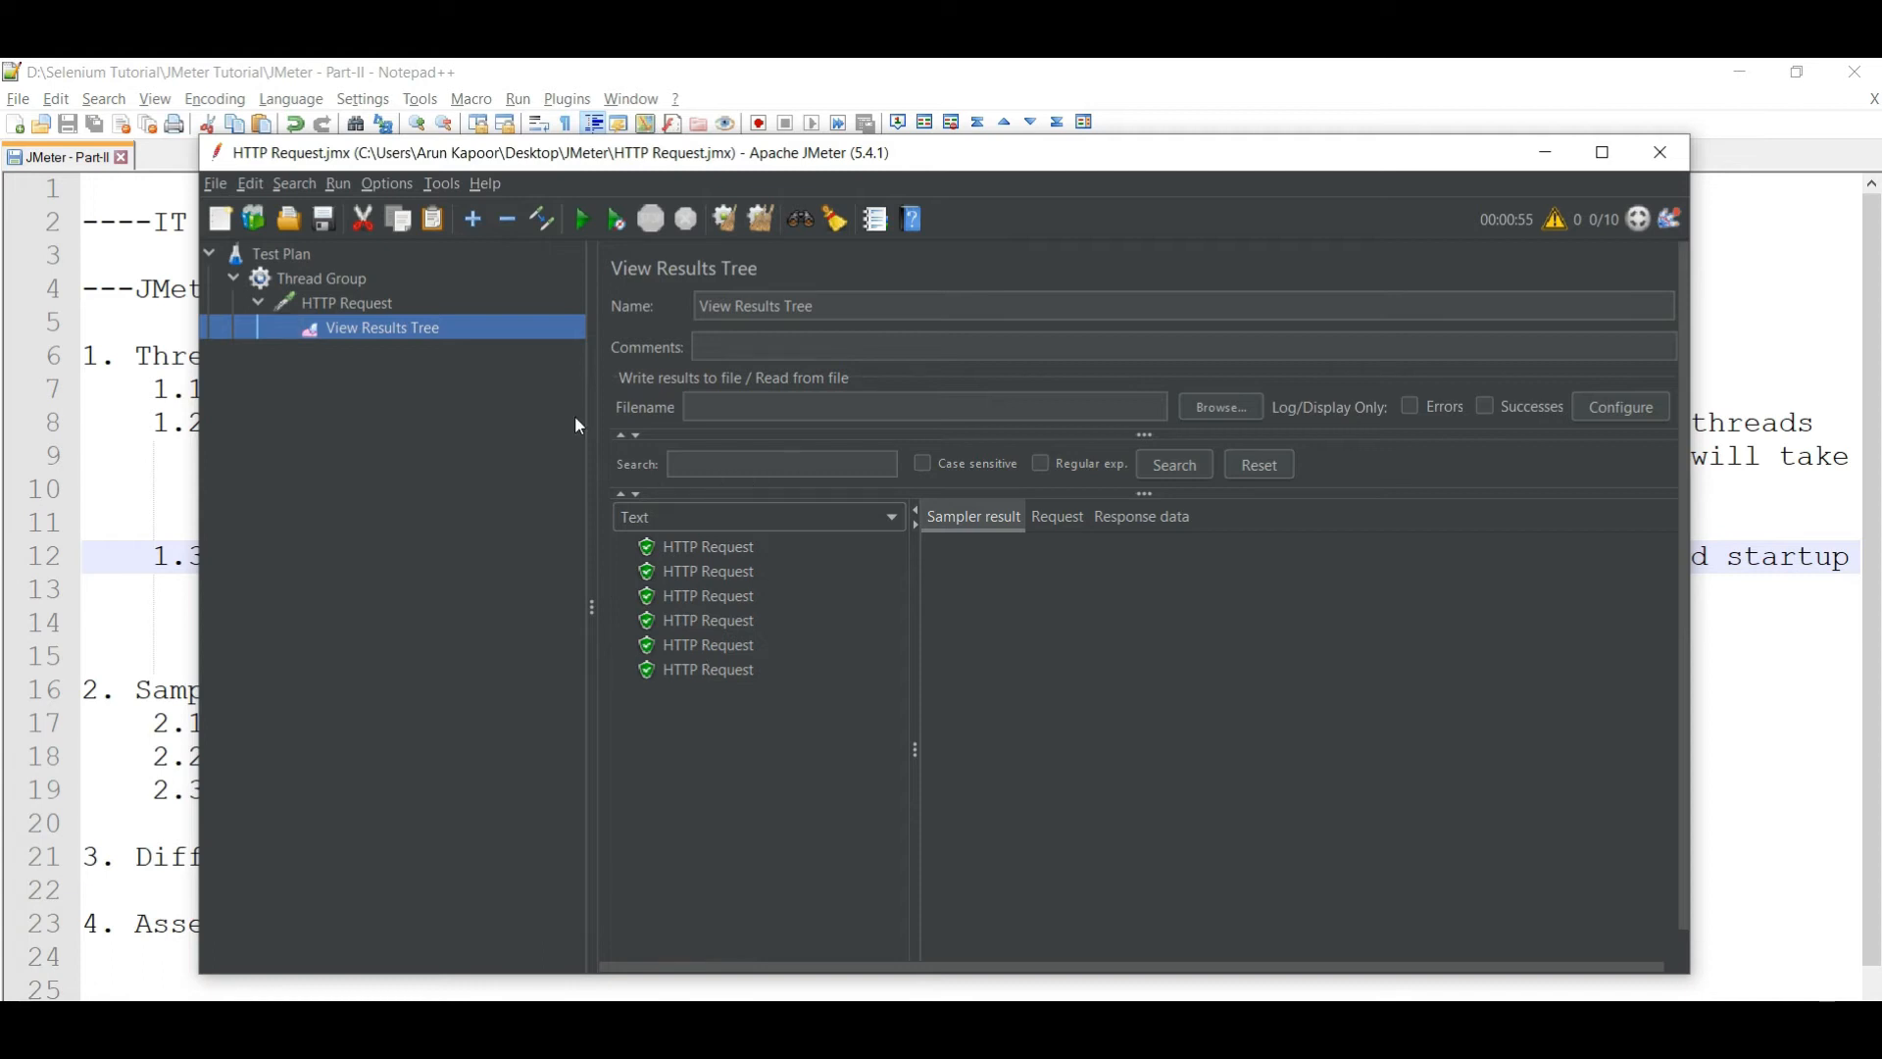
- Clear the results, set the ramp-up period to 1 second, and start the test again
right_click(350, 321)
click(390, 339)
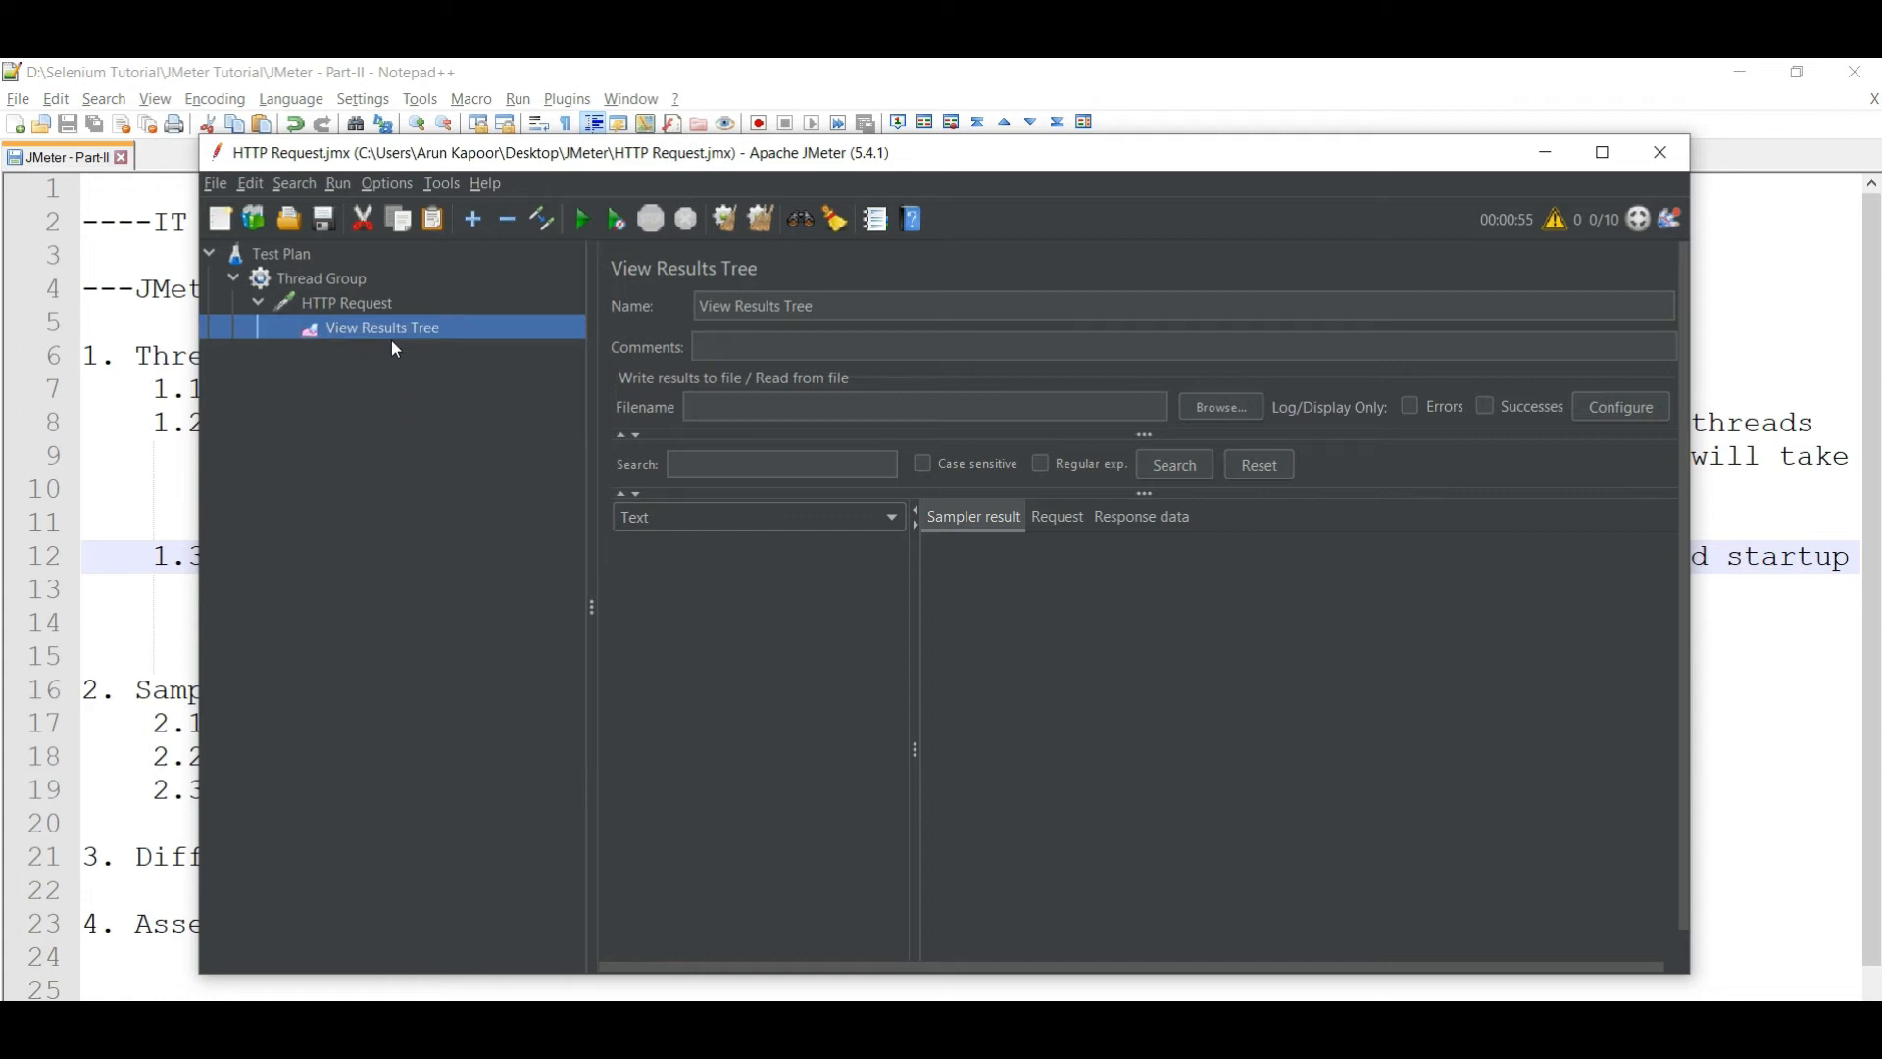
click(329, 282)
click(858, 536)
key(BackSpace)
key(BackSpace)
click(390, 390)
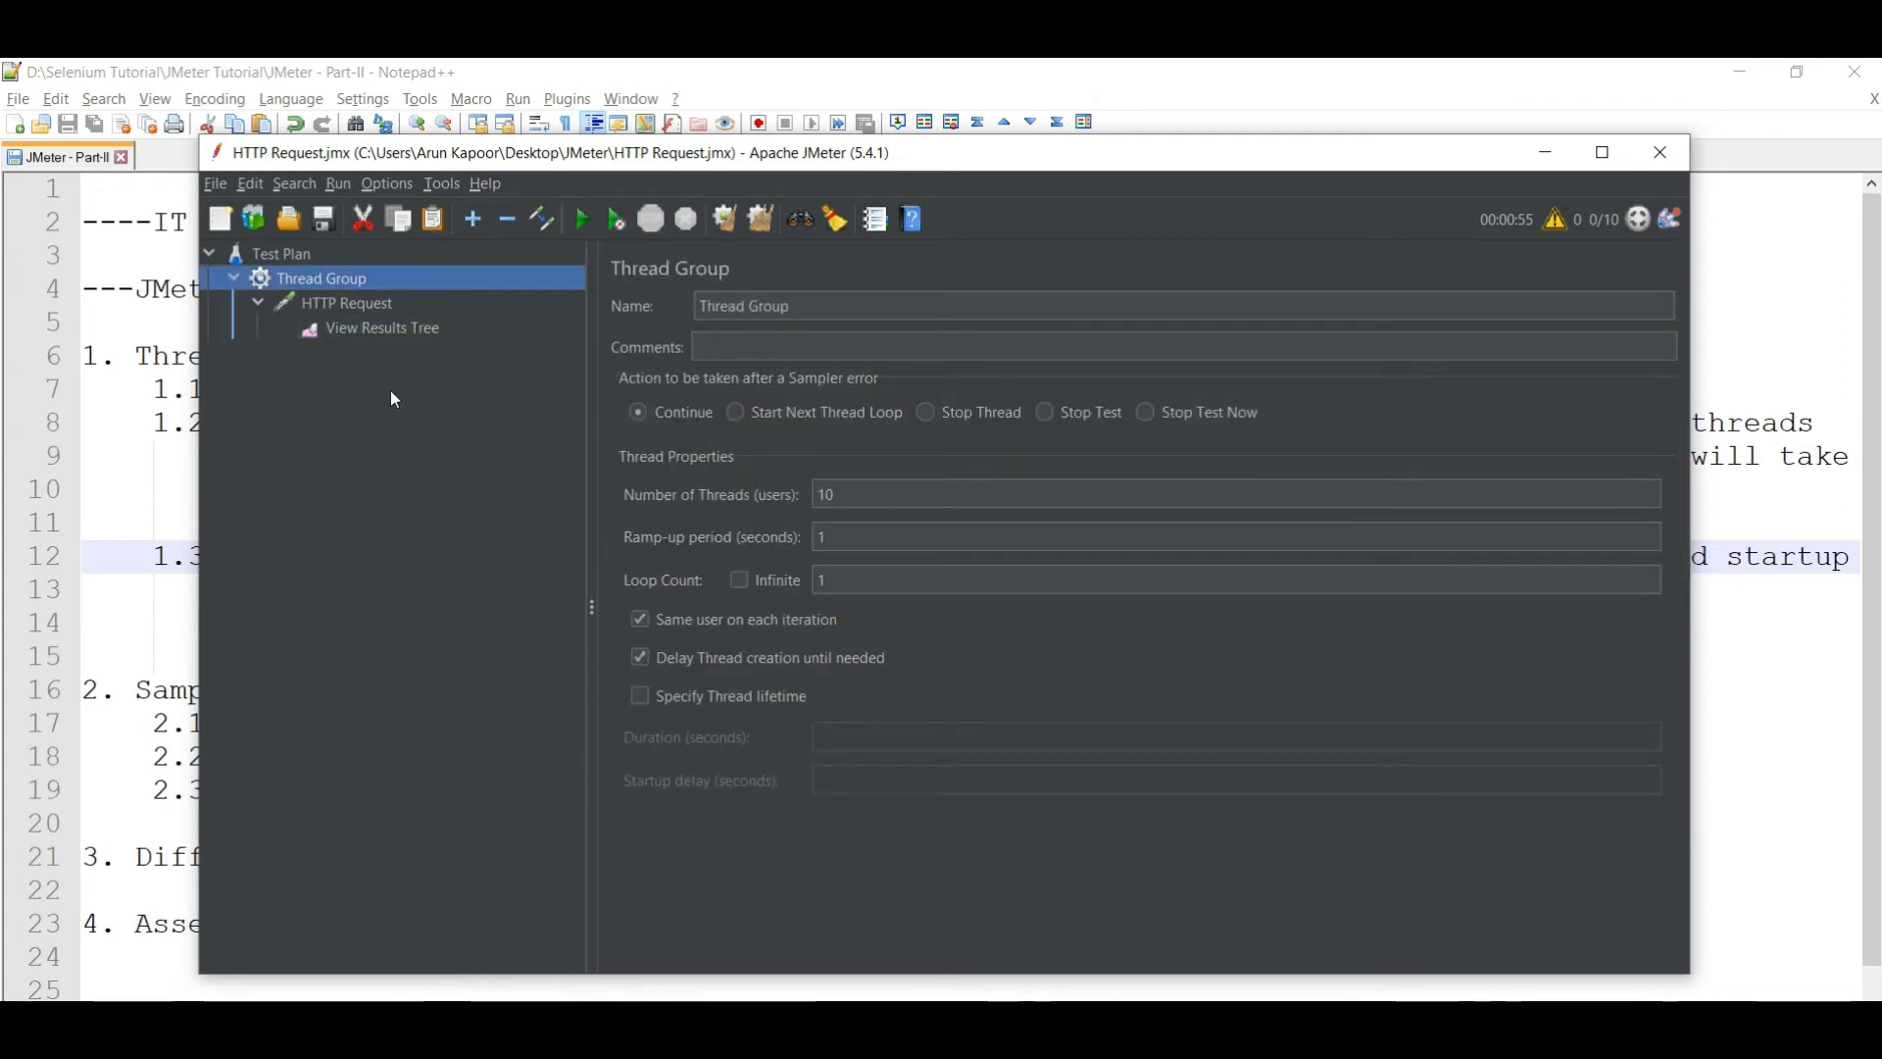
click(365, 332)
click(582, 228)
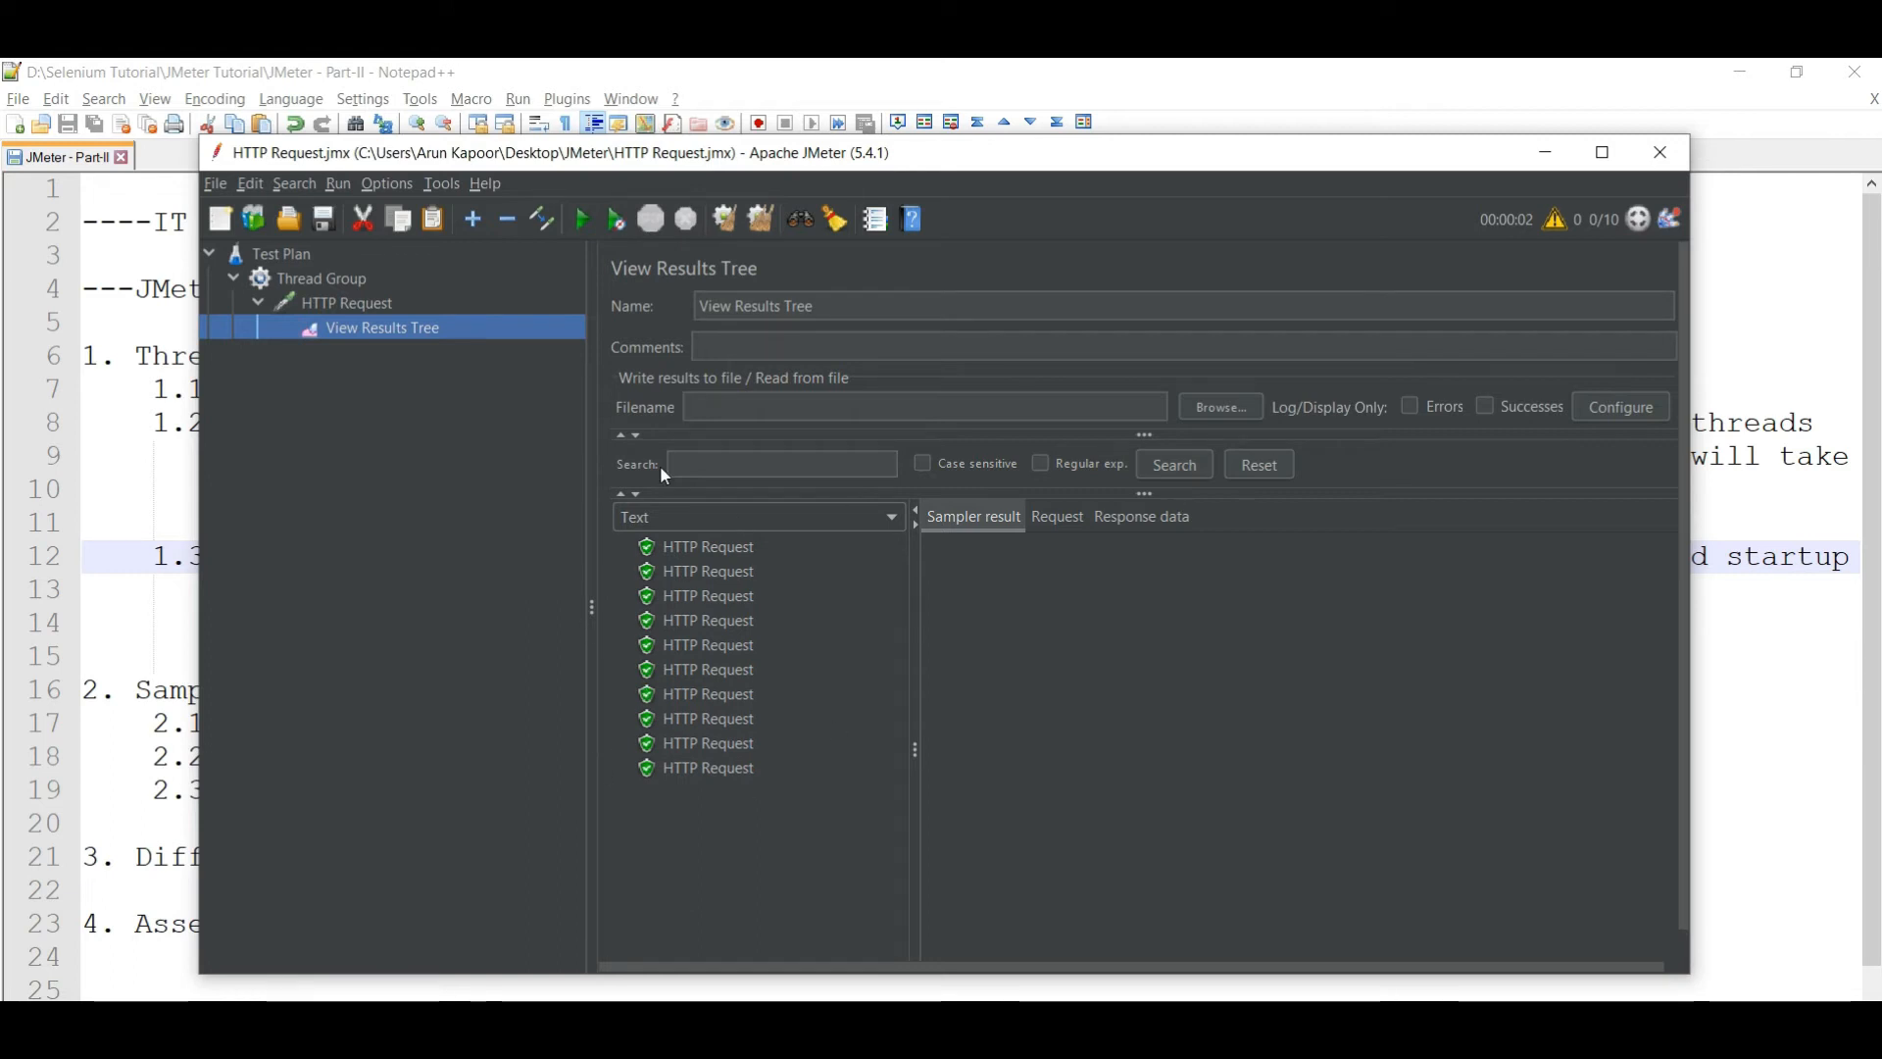
- Revert the ramp-up period to 1 second and untick 'Delay Thread creation until needed'
click(342, 280)
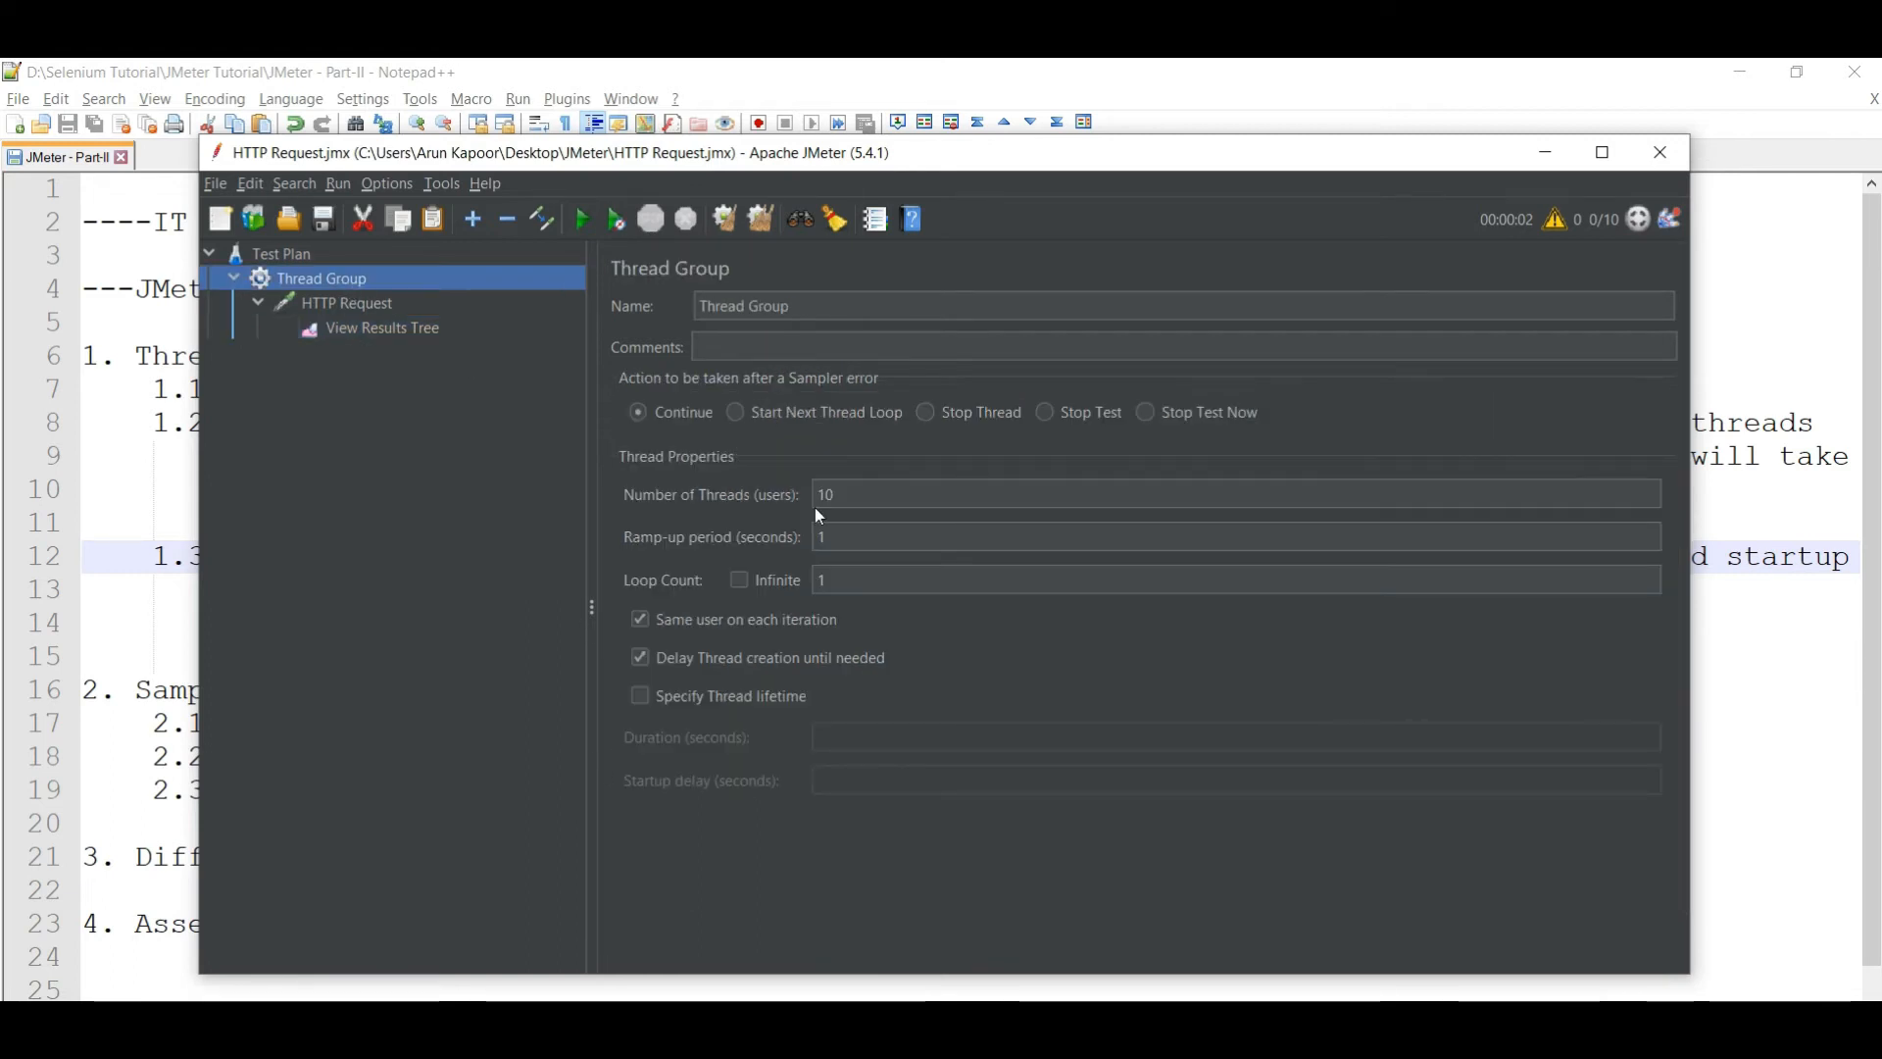
click(858, 554)
text(00)
key(BackSpace)
key(BackSpace)
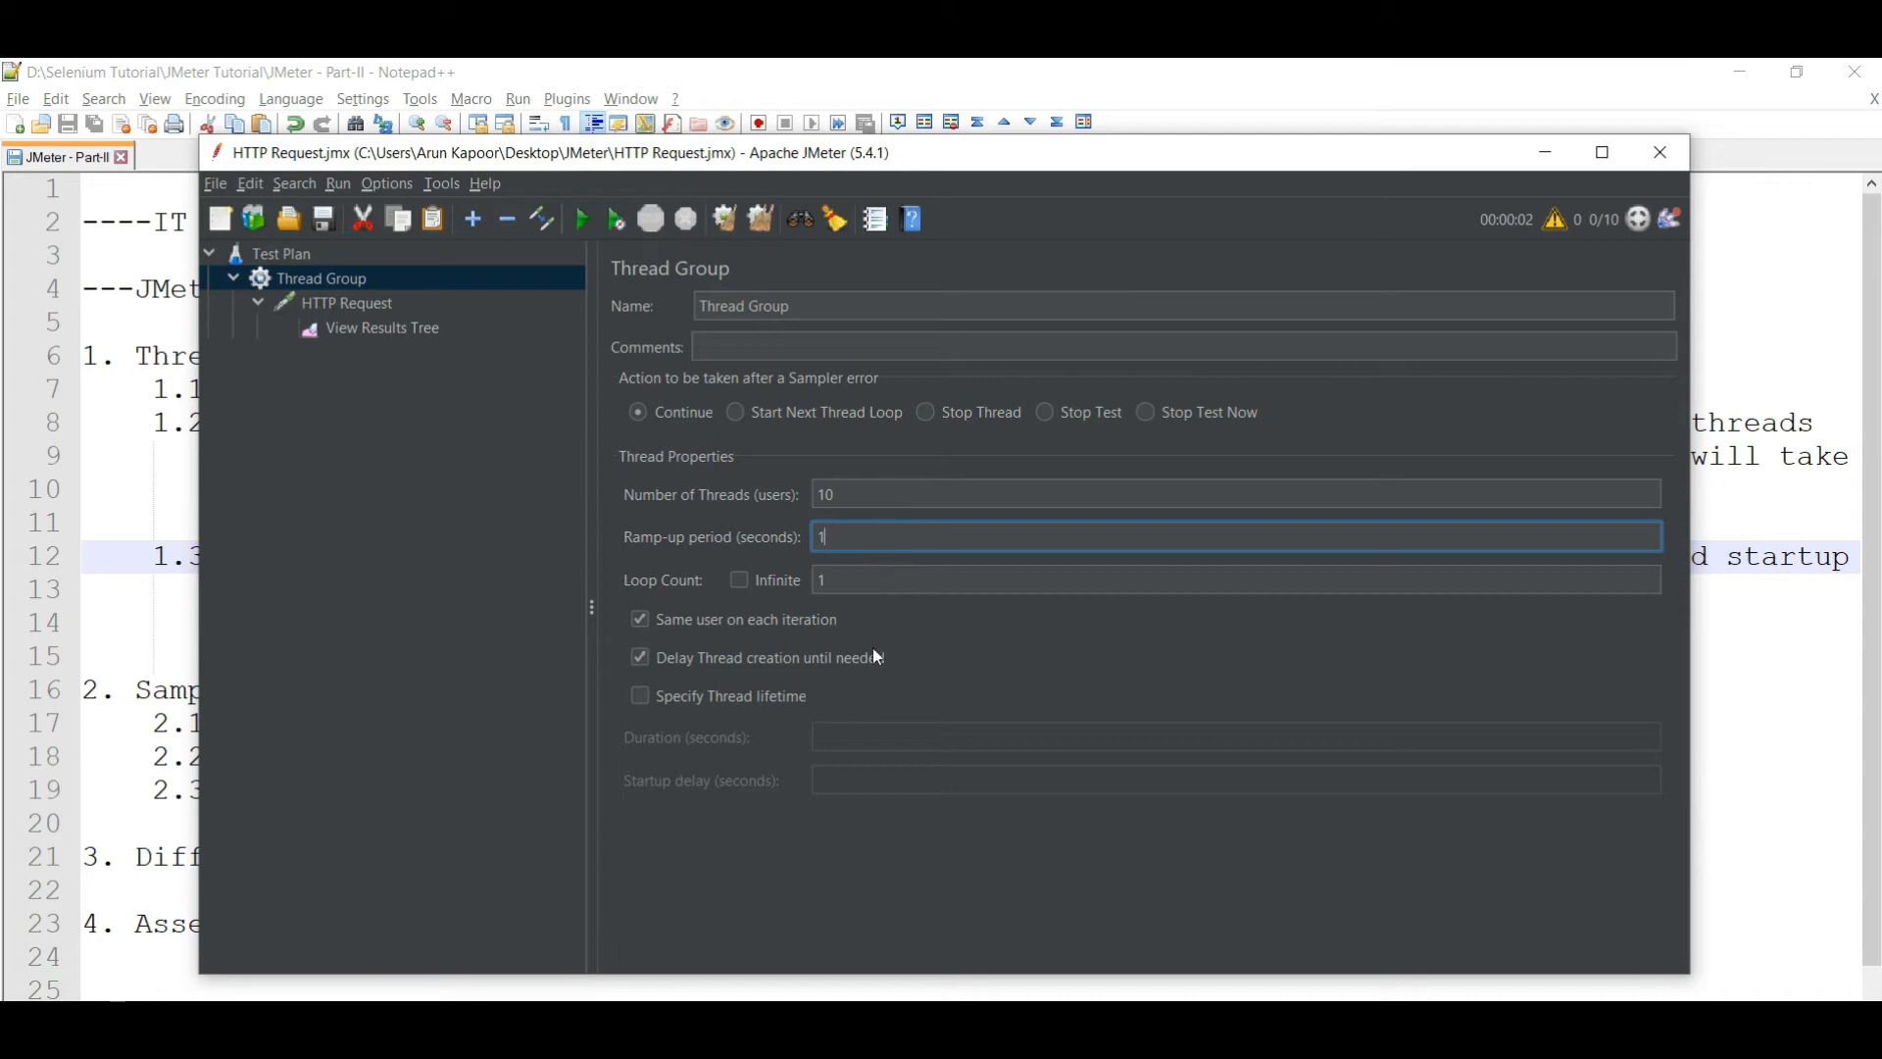
click(638, 655)
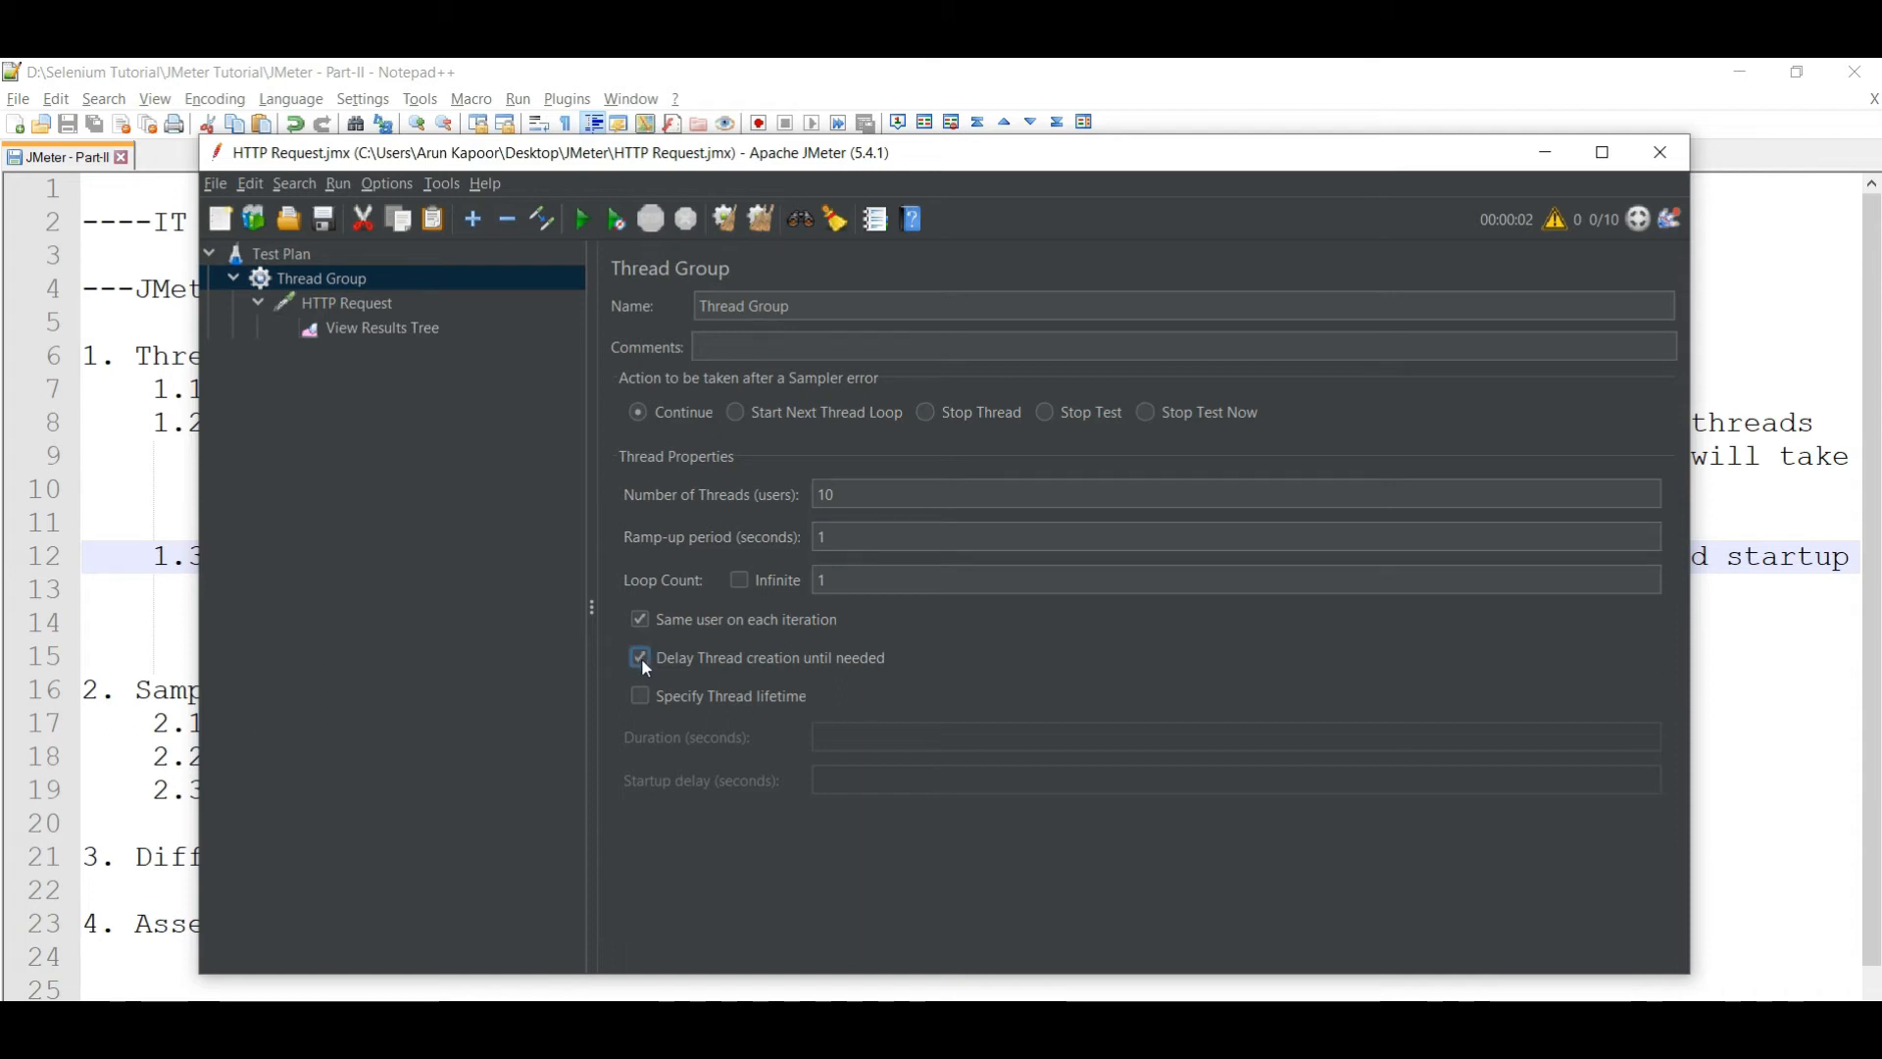
click(640, 658)
click(1737, 701)
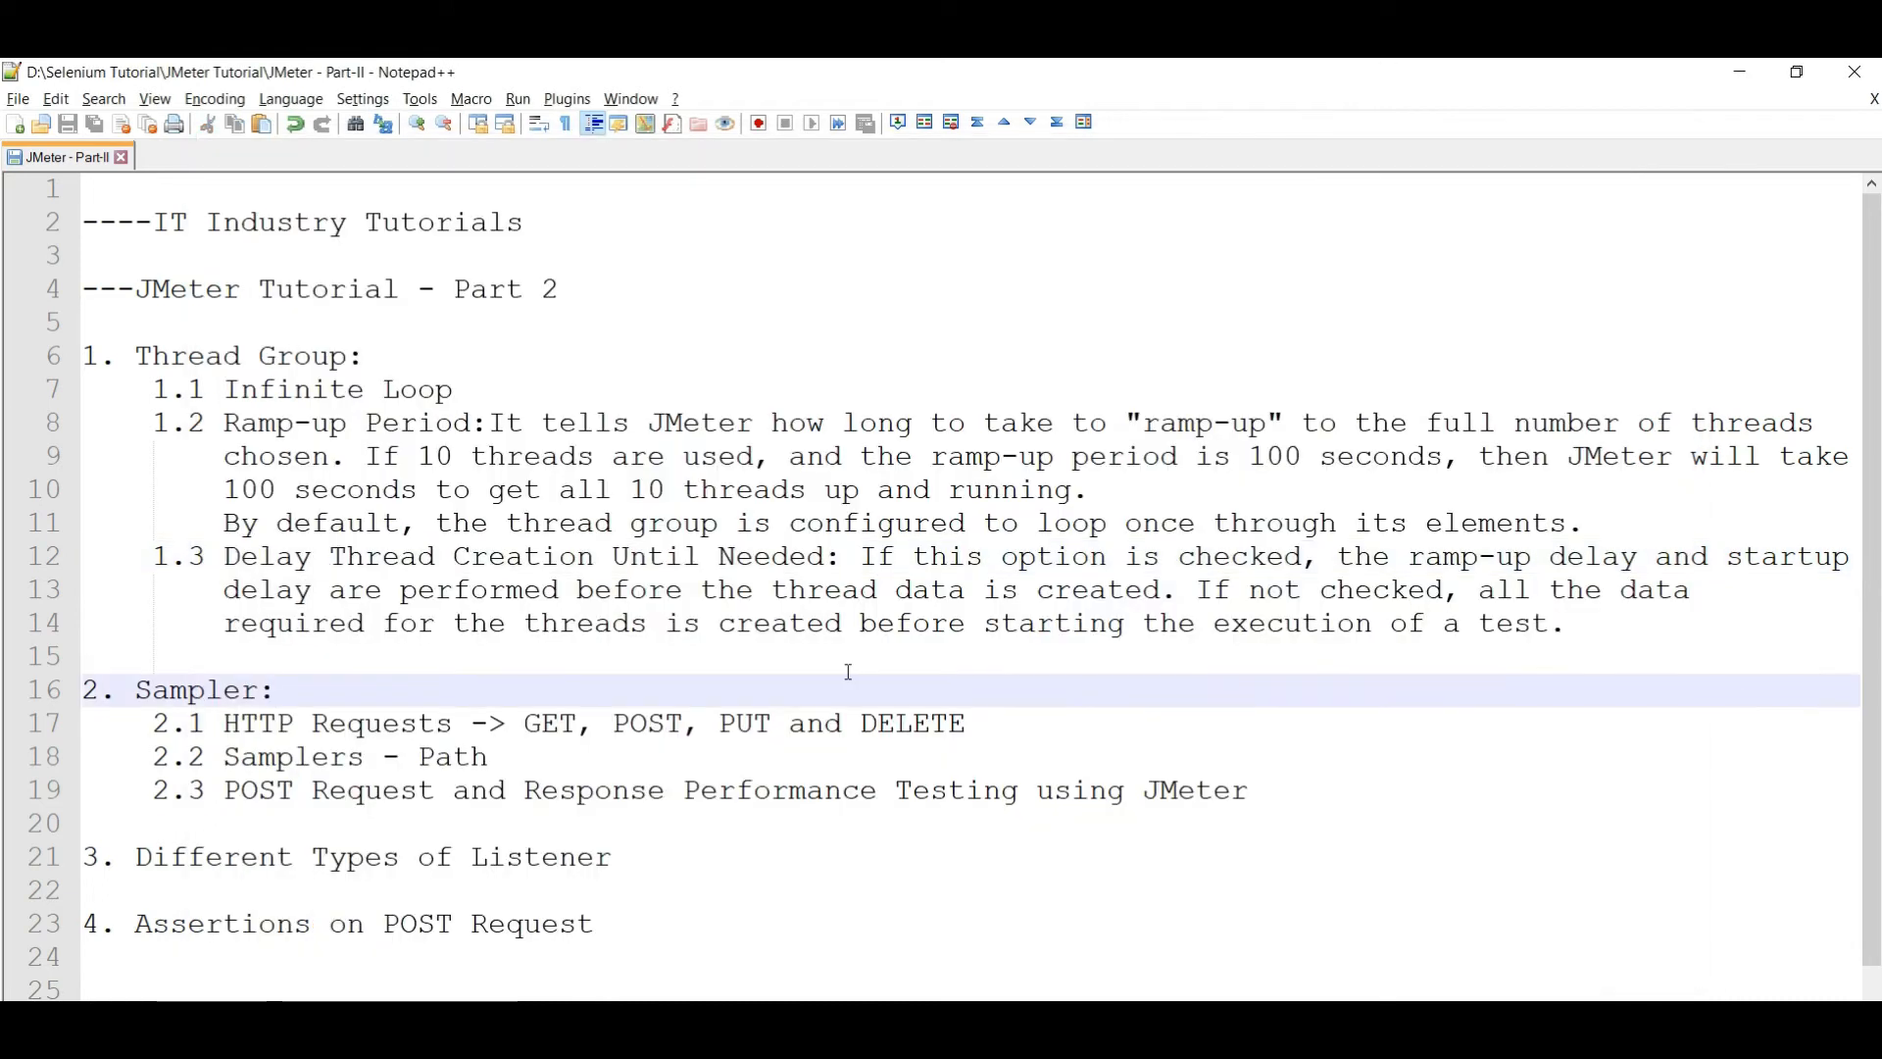
drag(861, 557, 1636, 569)
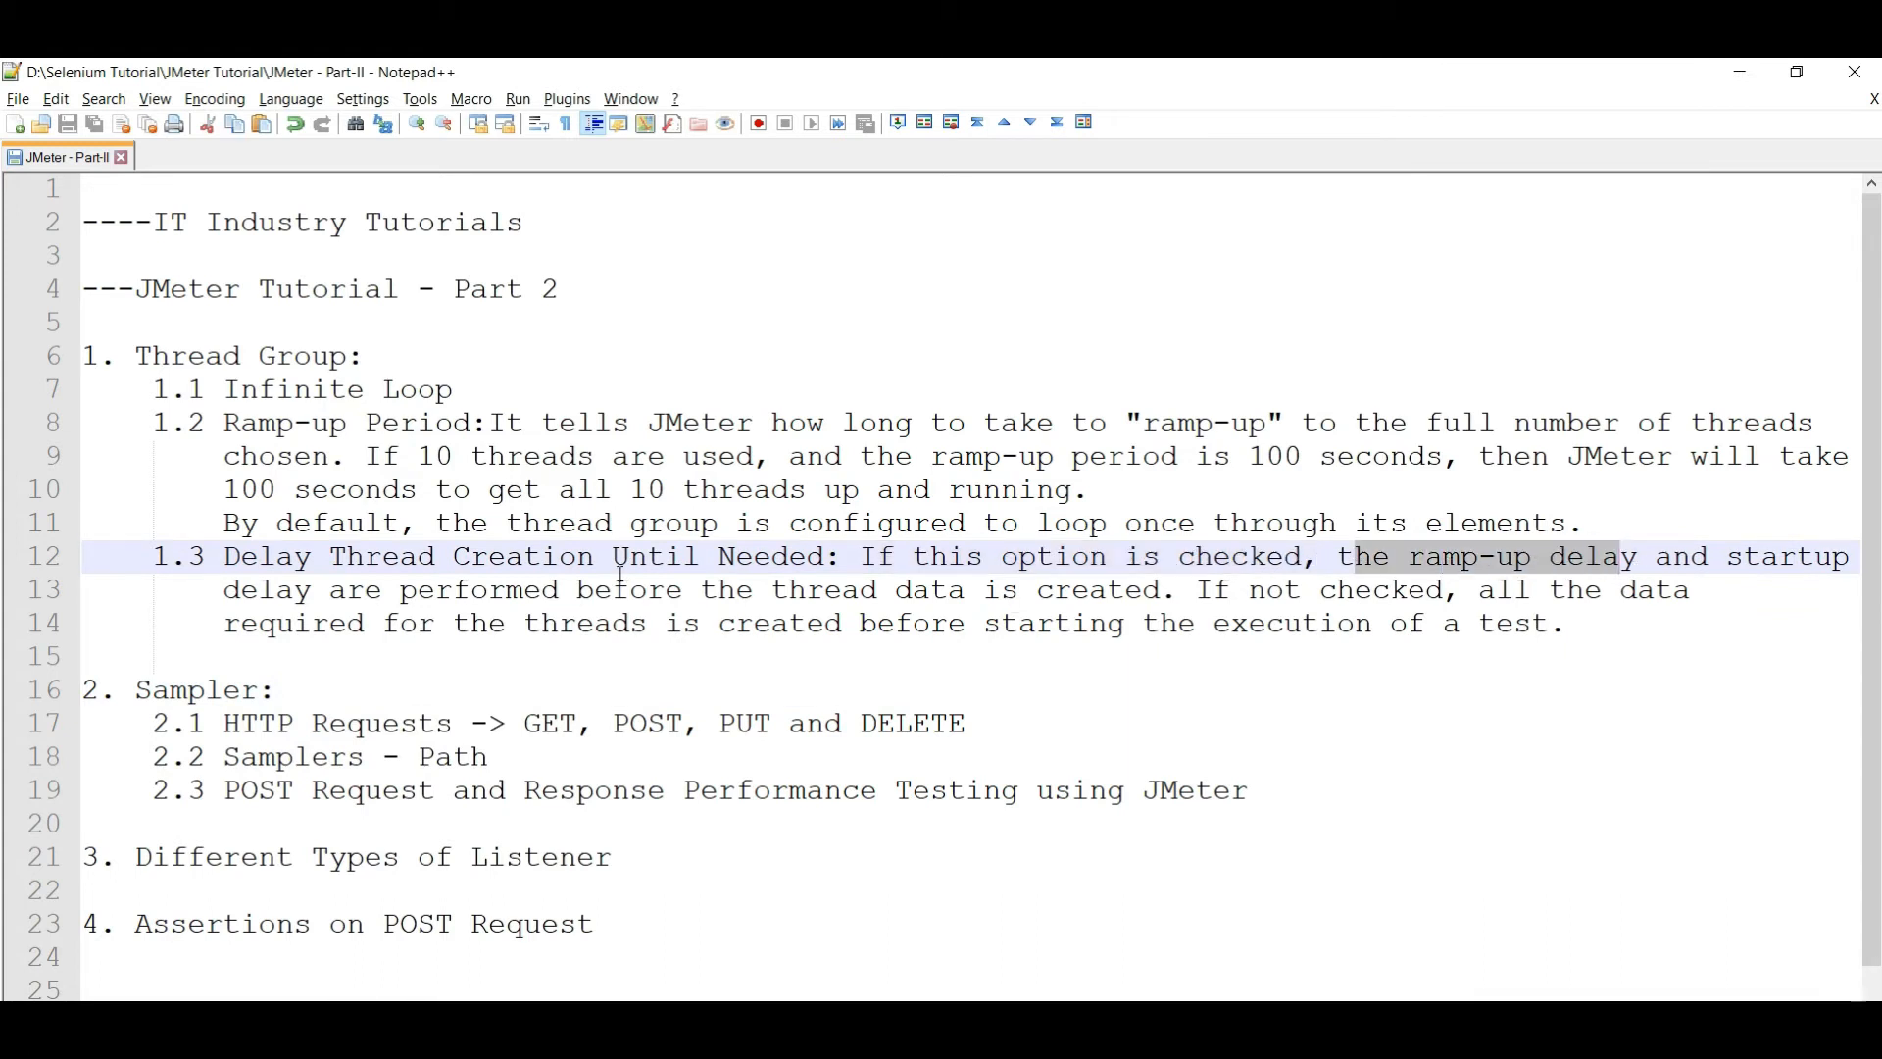
drag(615, 591, 1172, 593)
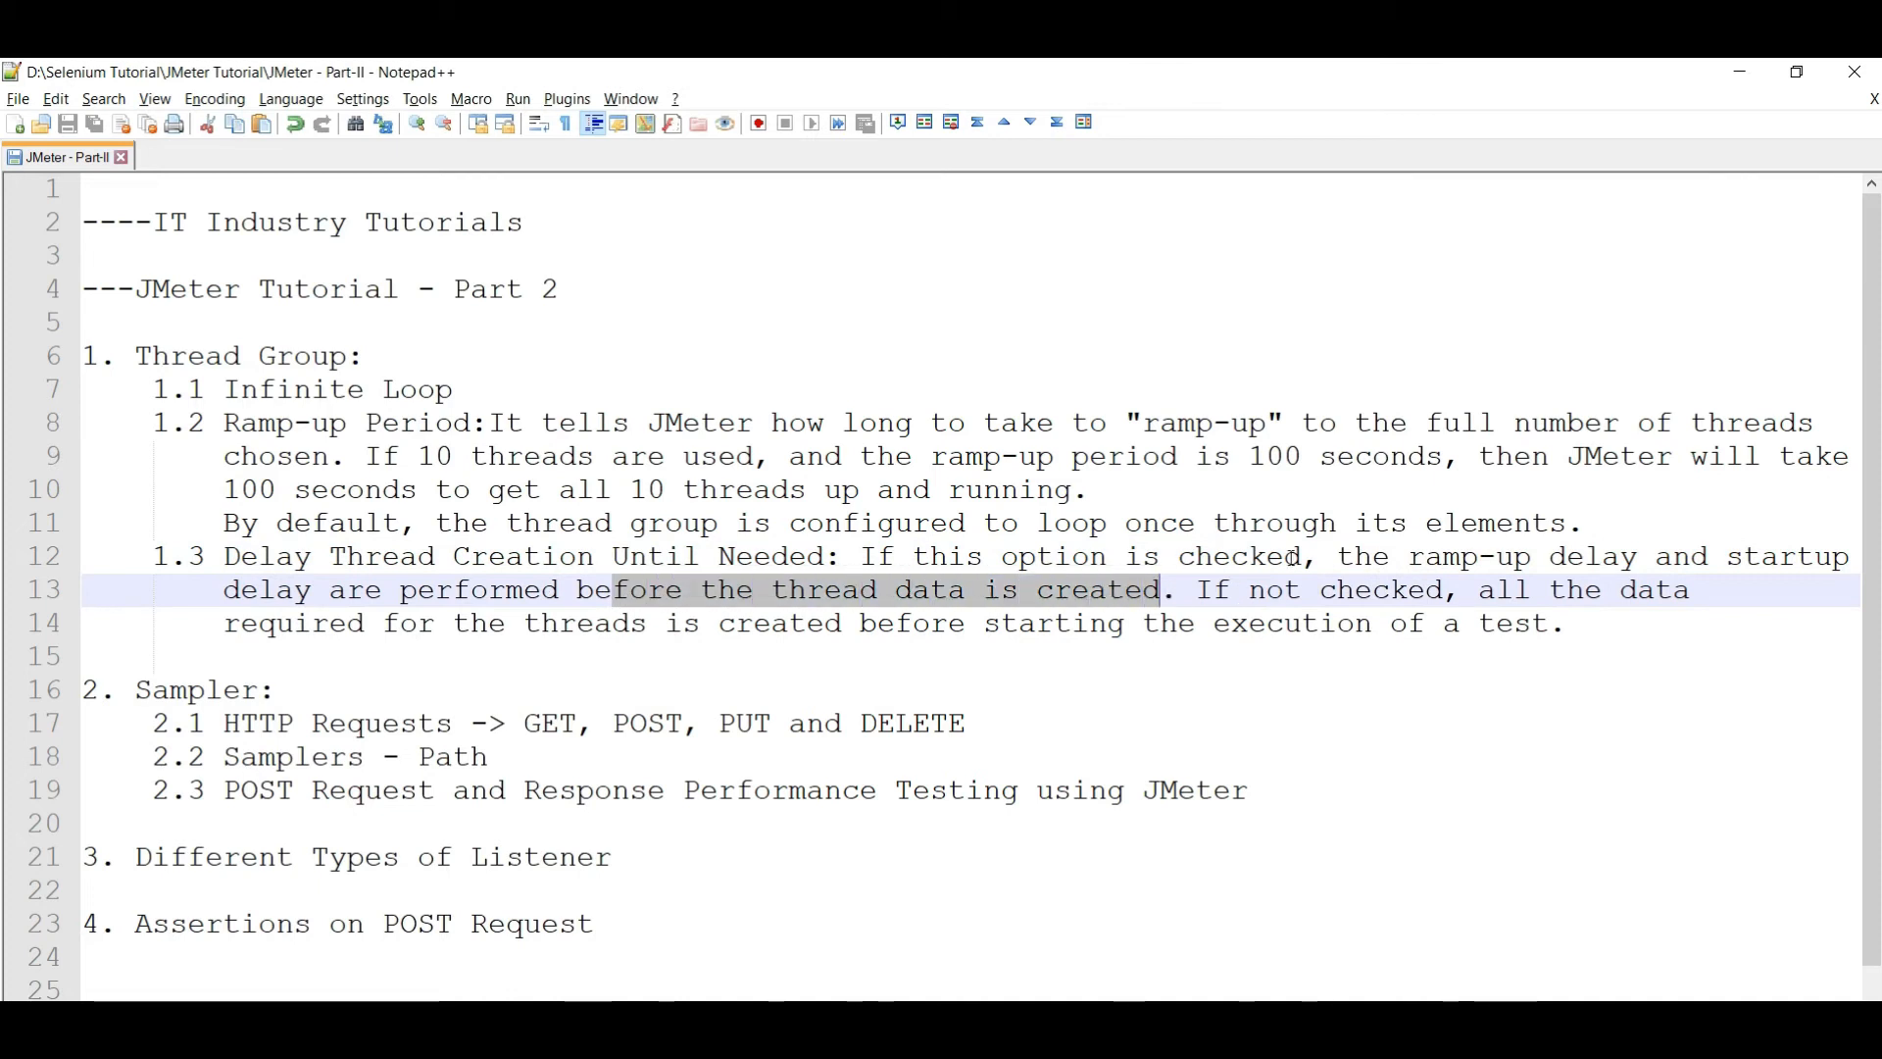
drag(1347, 569, 1566, 571)
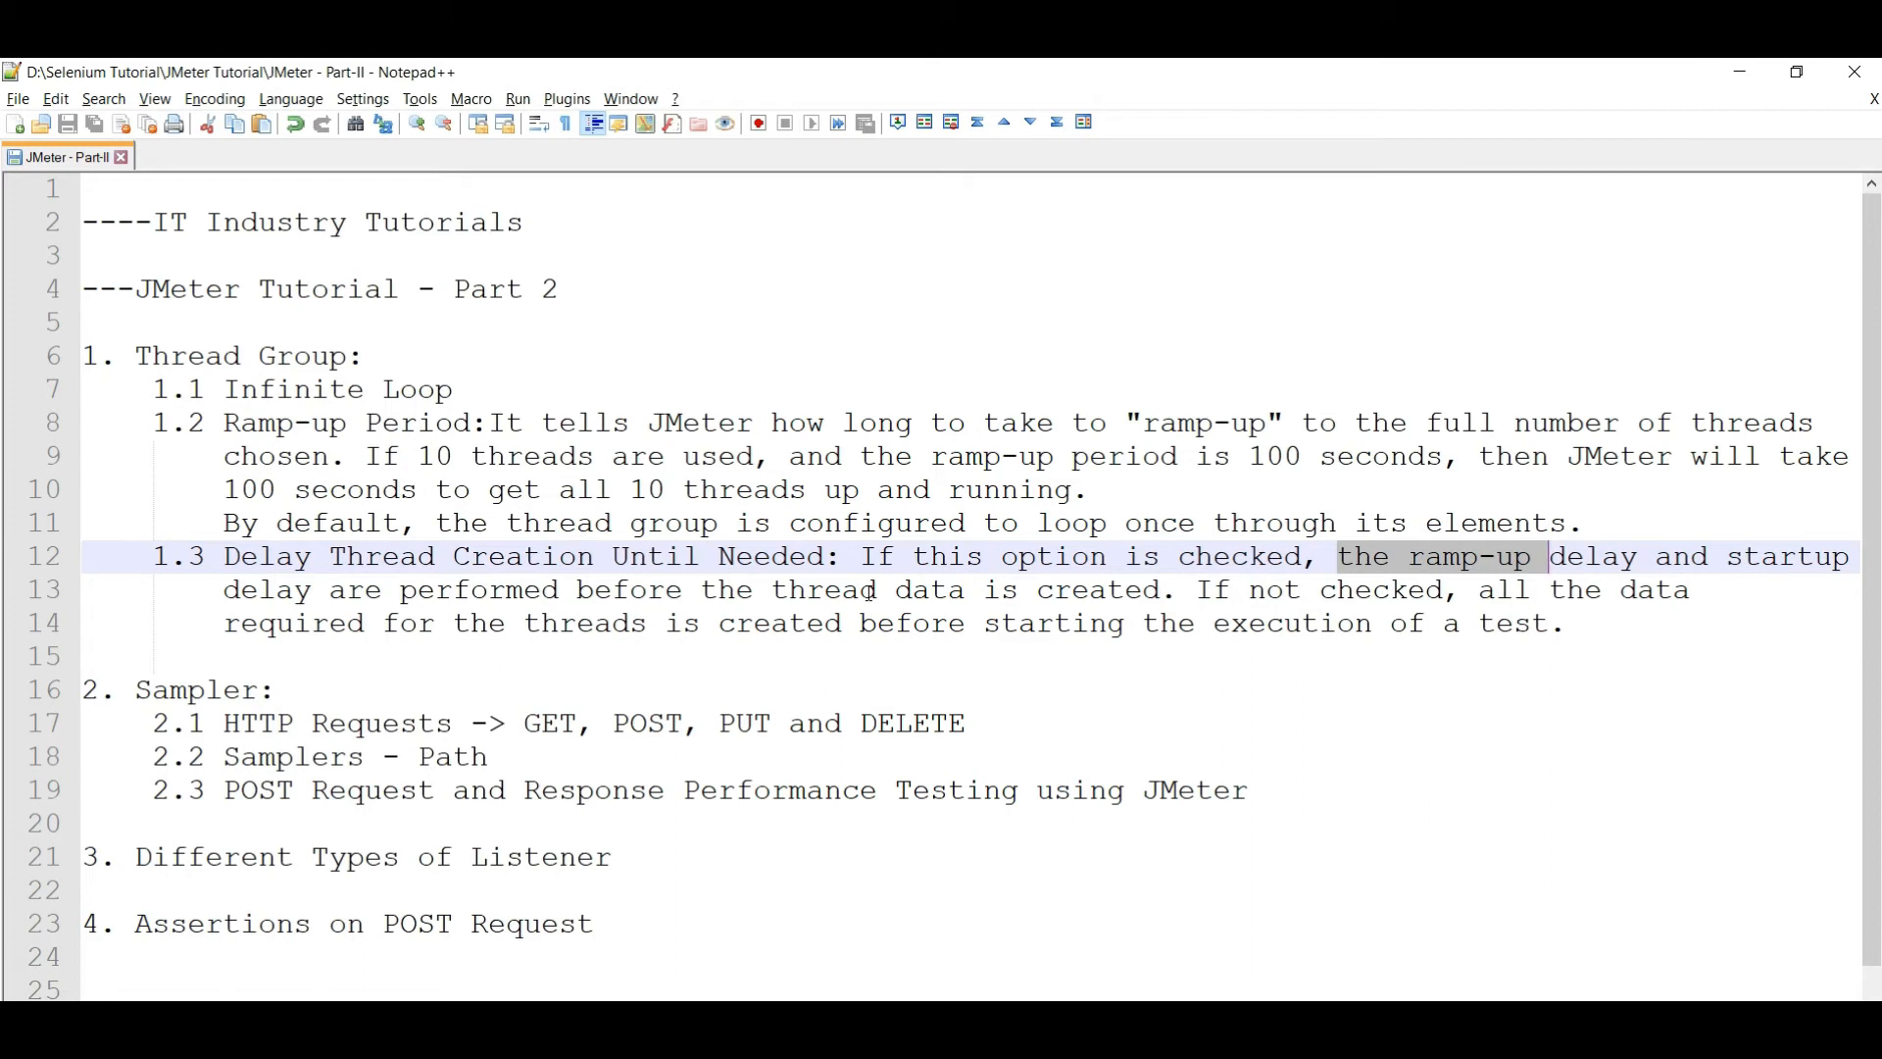
- Set Ramp-up period back to 100 seconds and tick 'Delay Thread creation until needed'
key(alt+Tab)
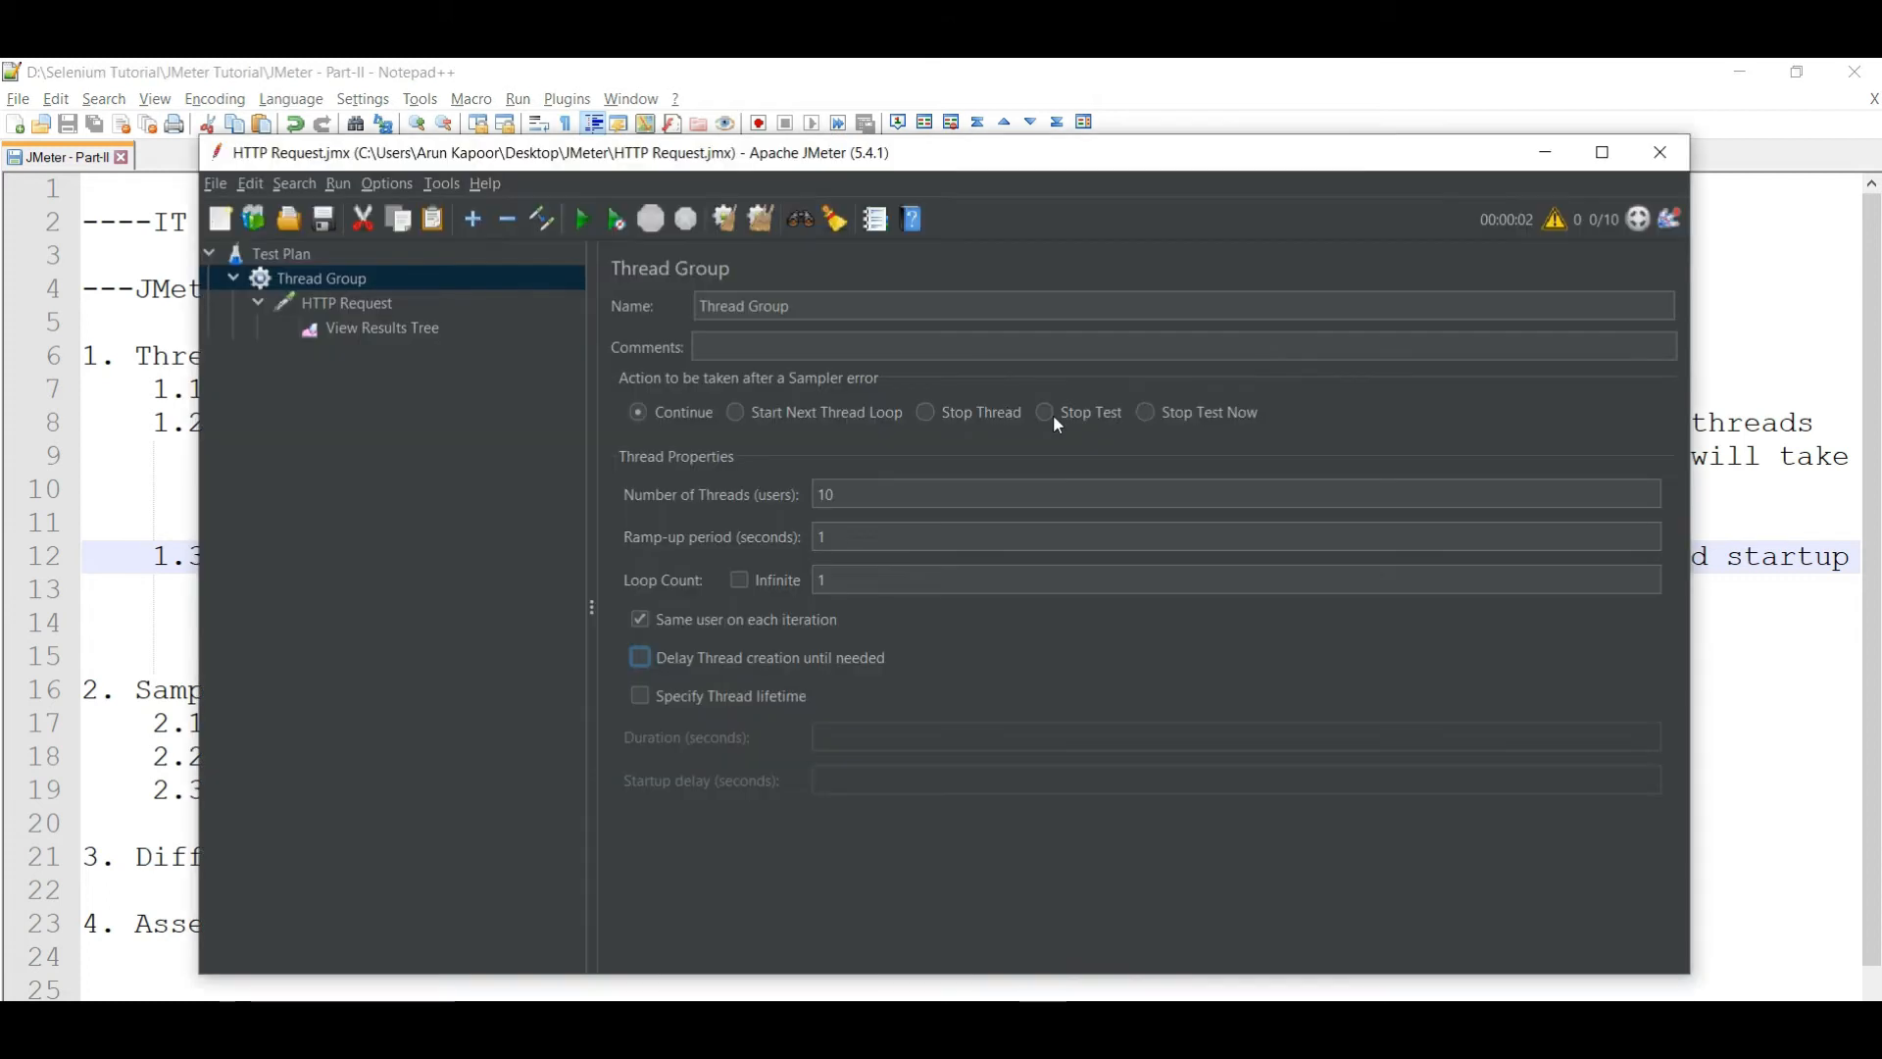
click(909, 551)
text(00)
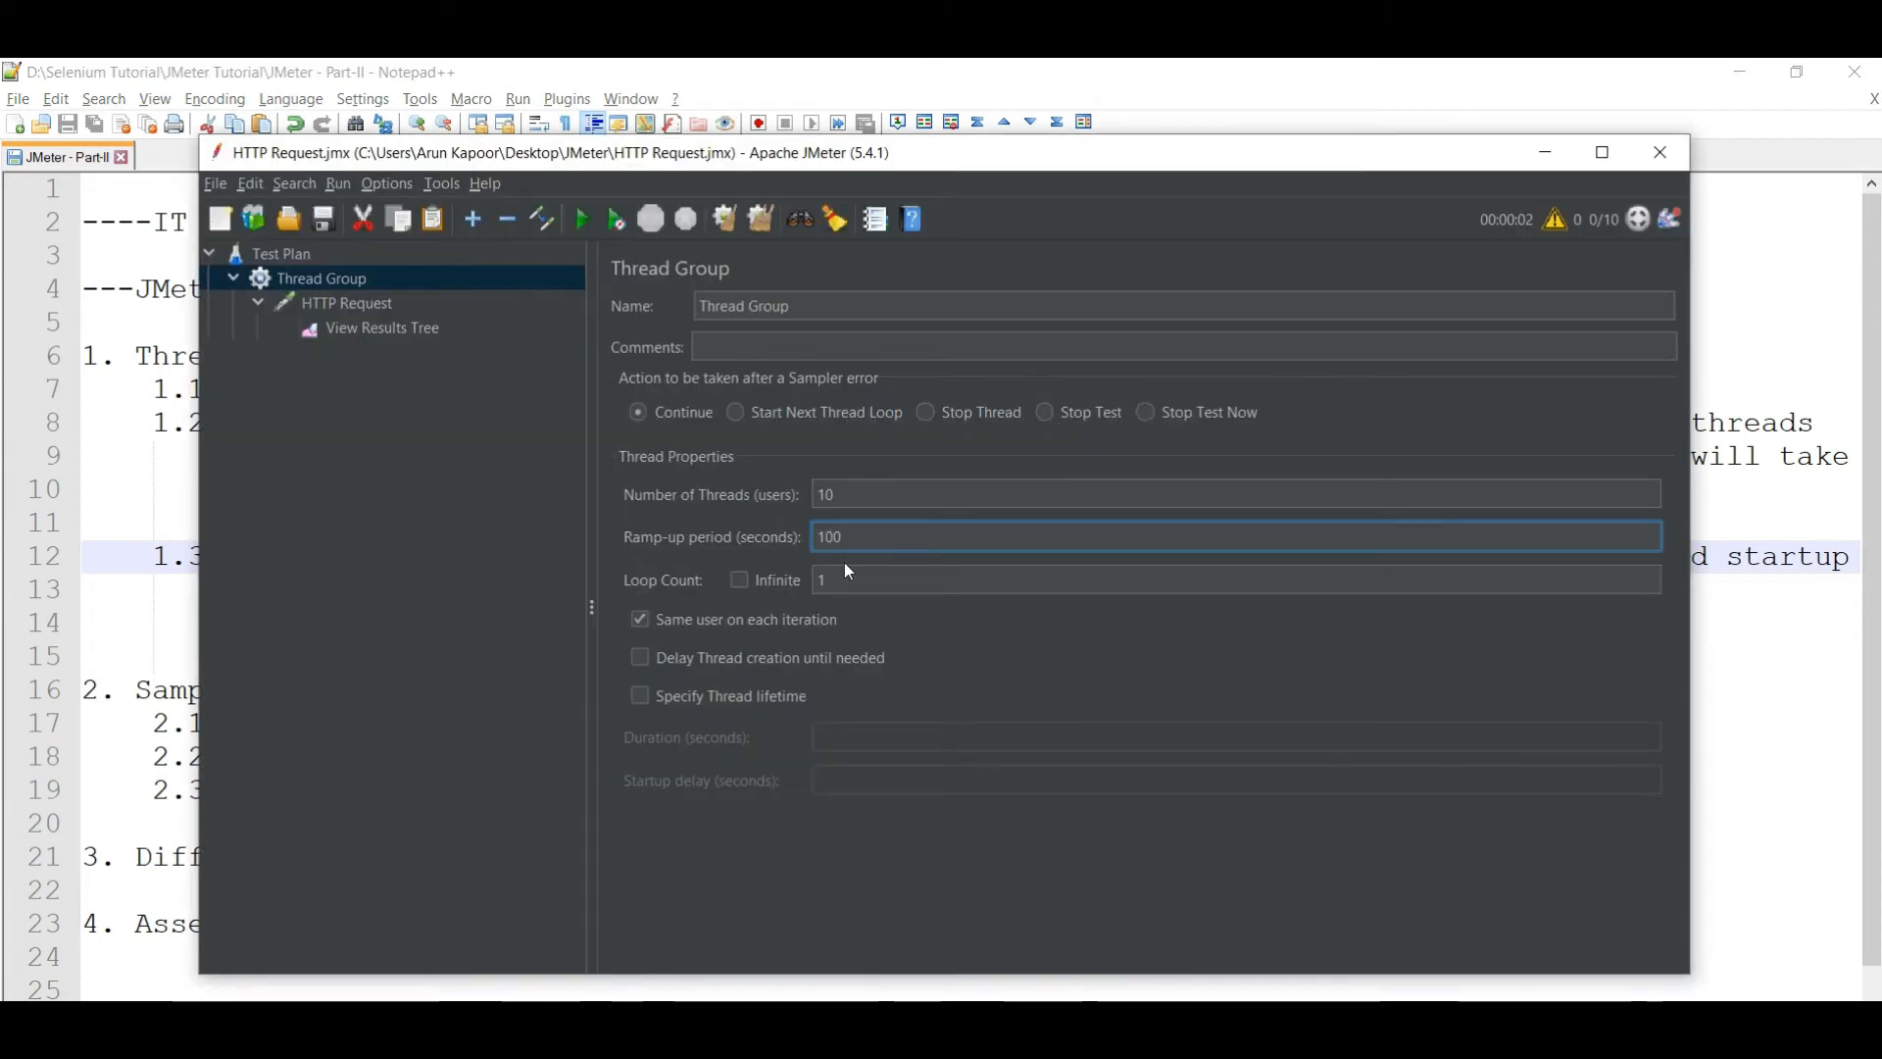
click(639, 659)
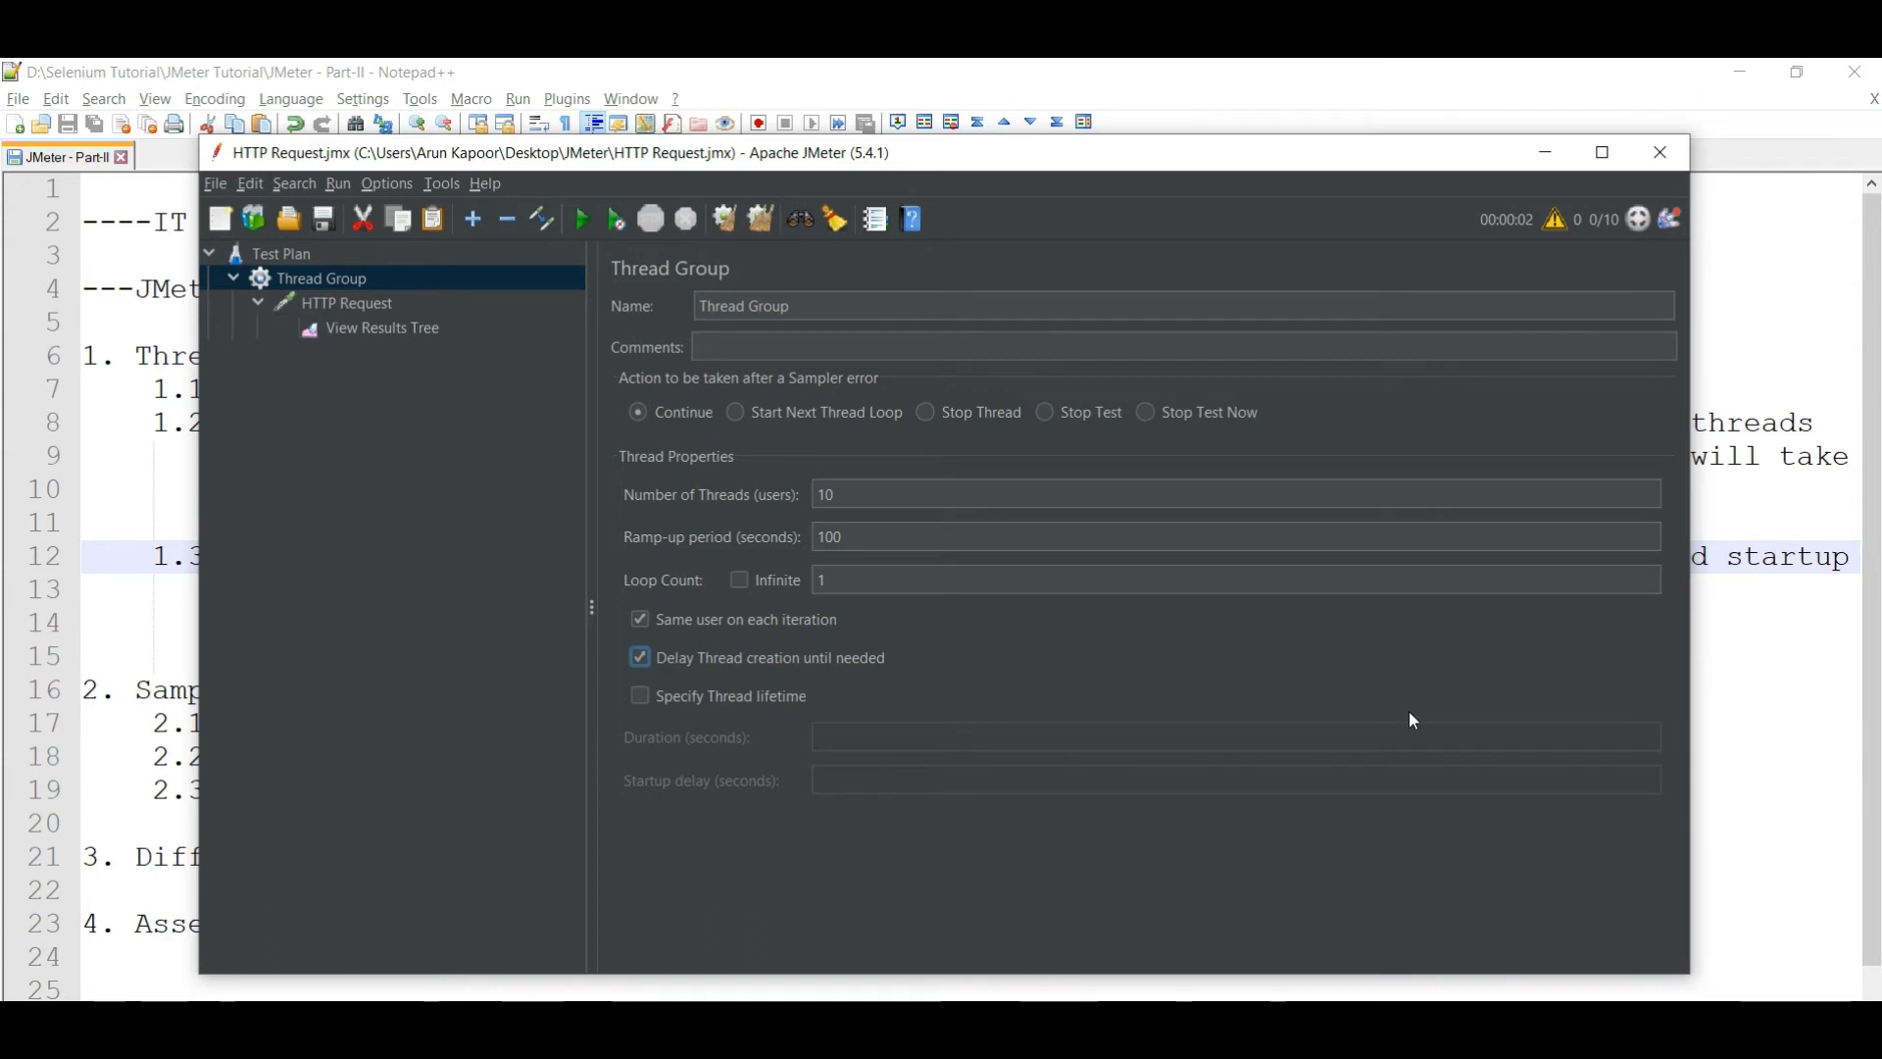
click(1776, 622)
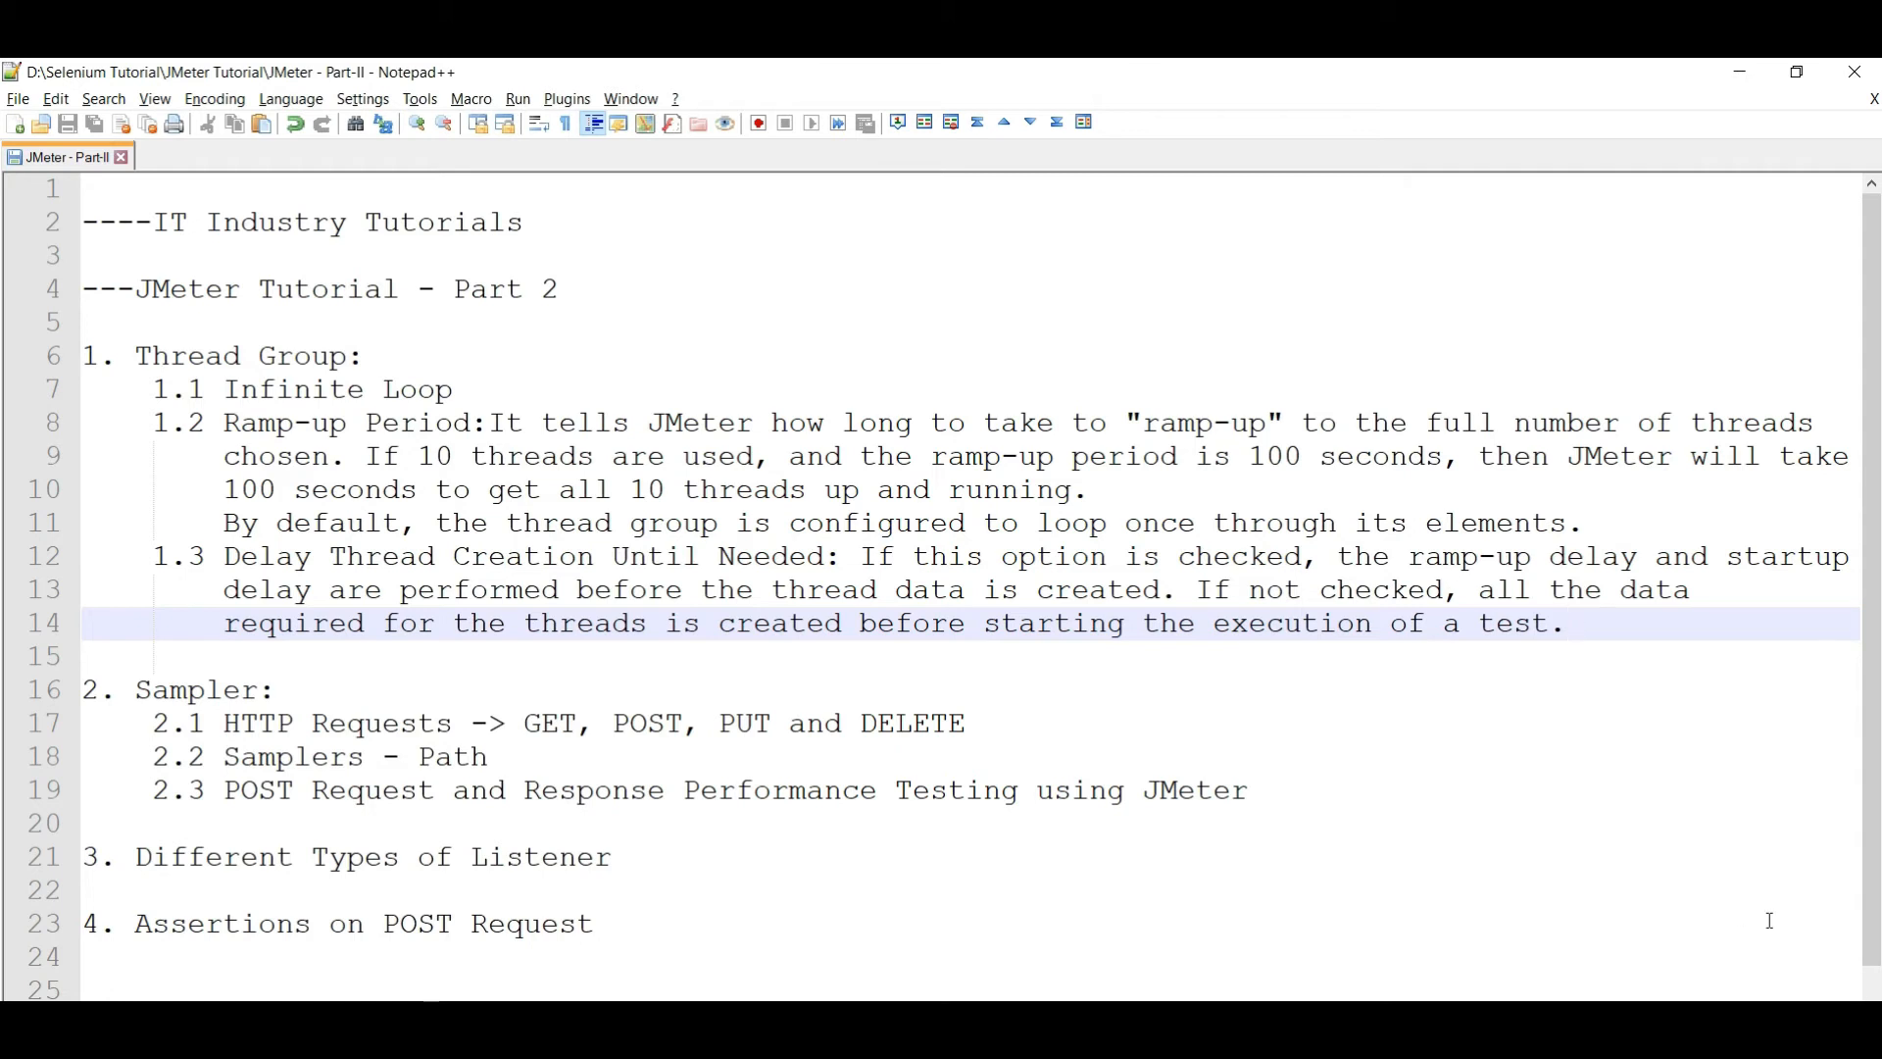
- Highlight the Delay Thread Creation heading and the GET, POST, PUT and DELETE line in the notes
drag(223, 557, 826, 557)
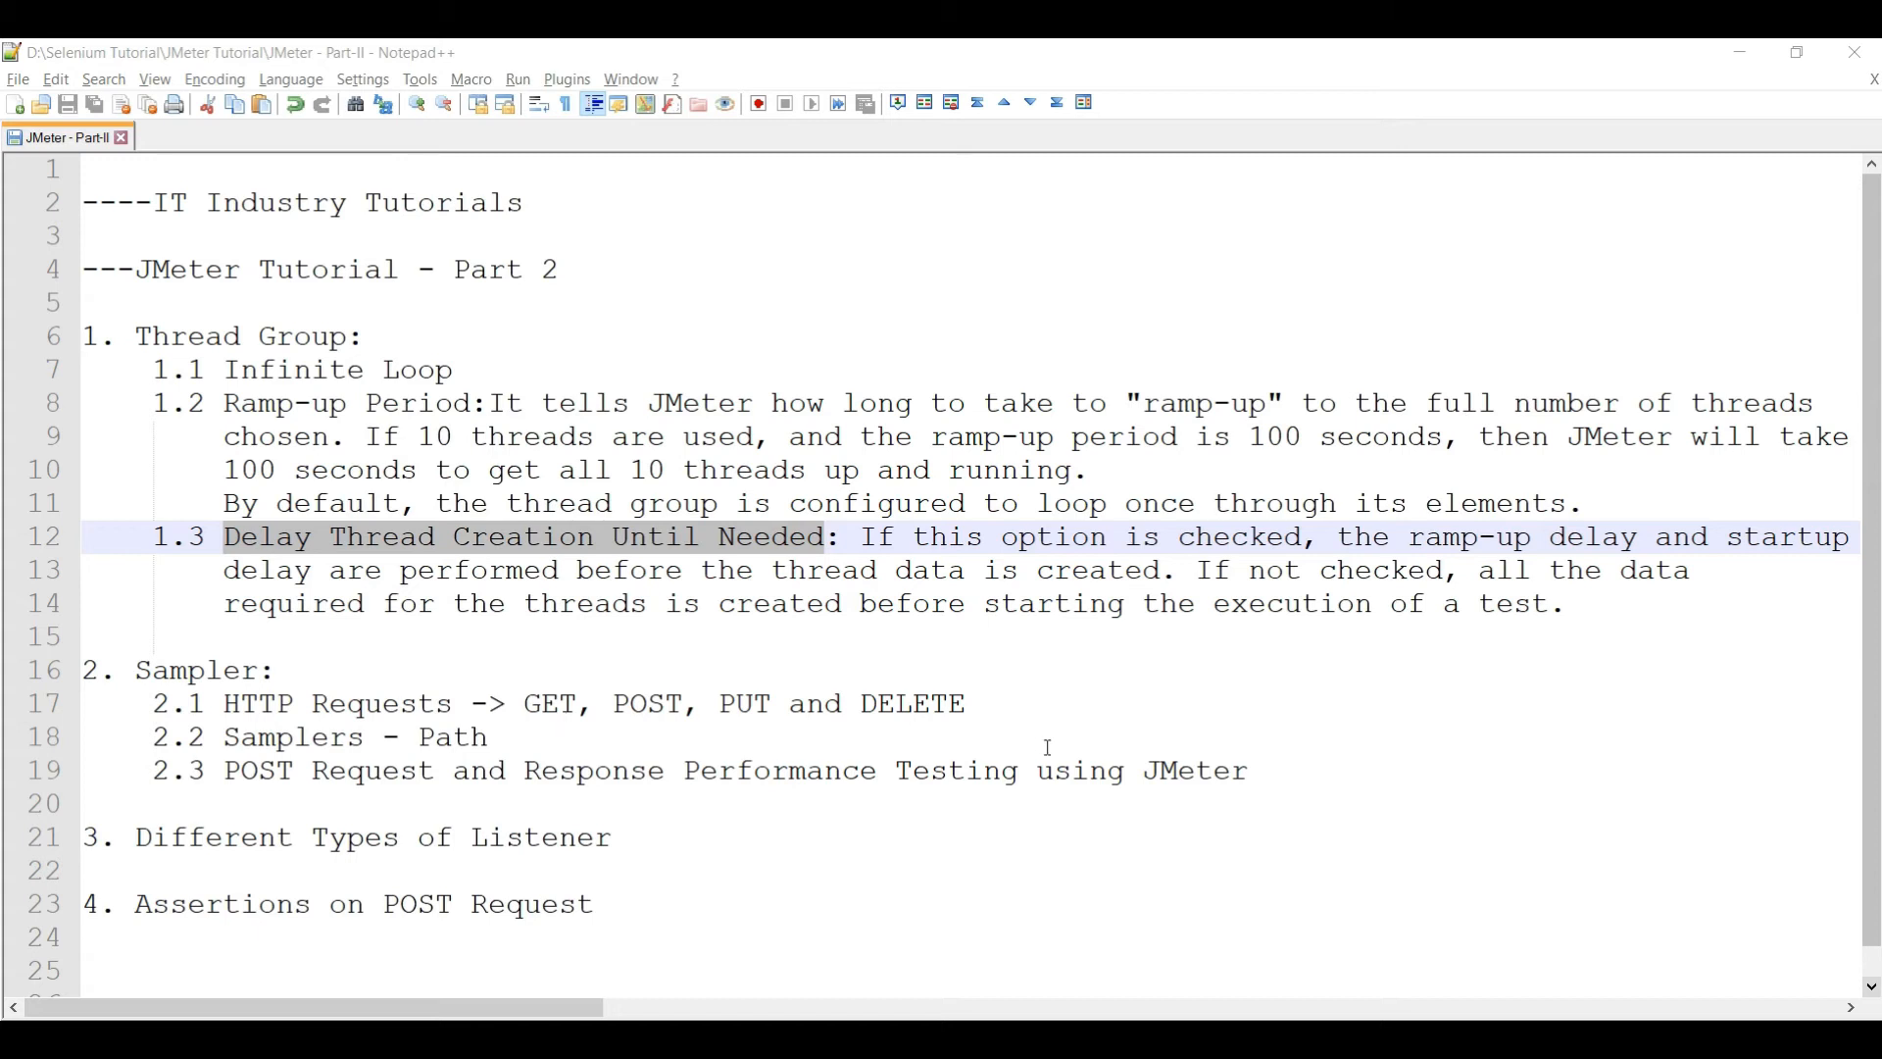
drag(980, 706, 229, 706)
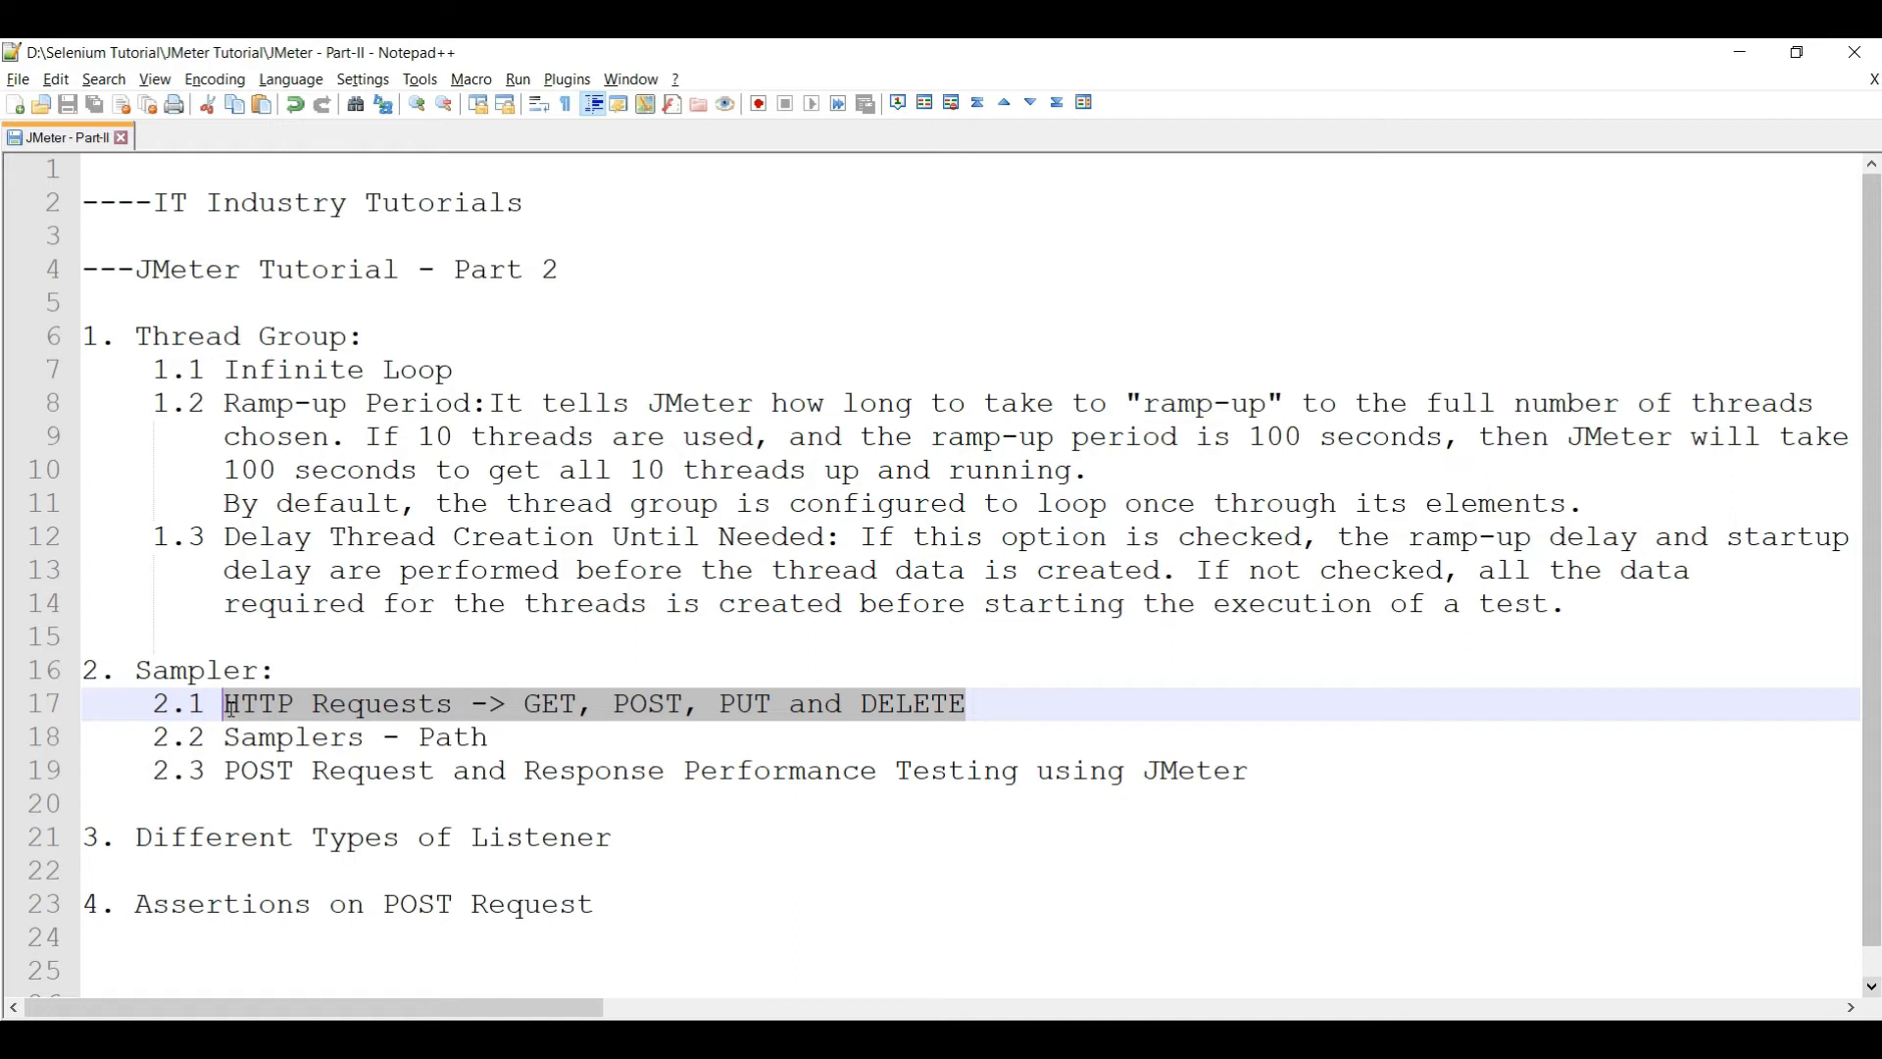
drag(525, 705, 824, 705)
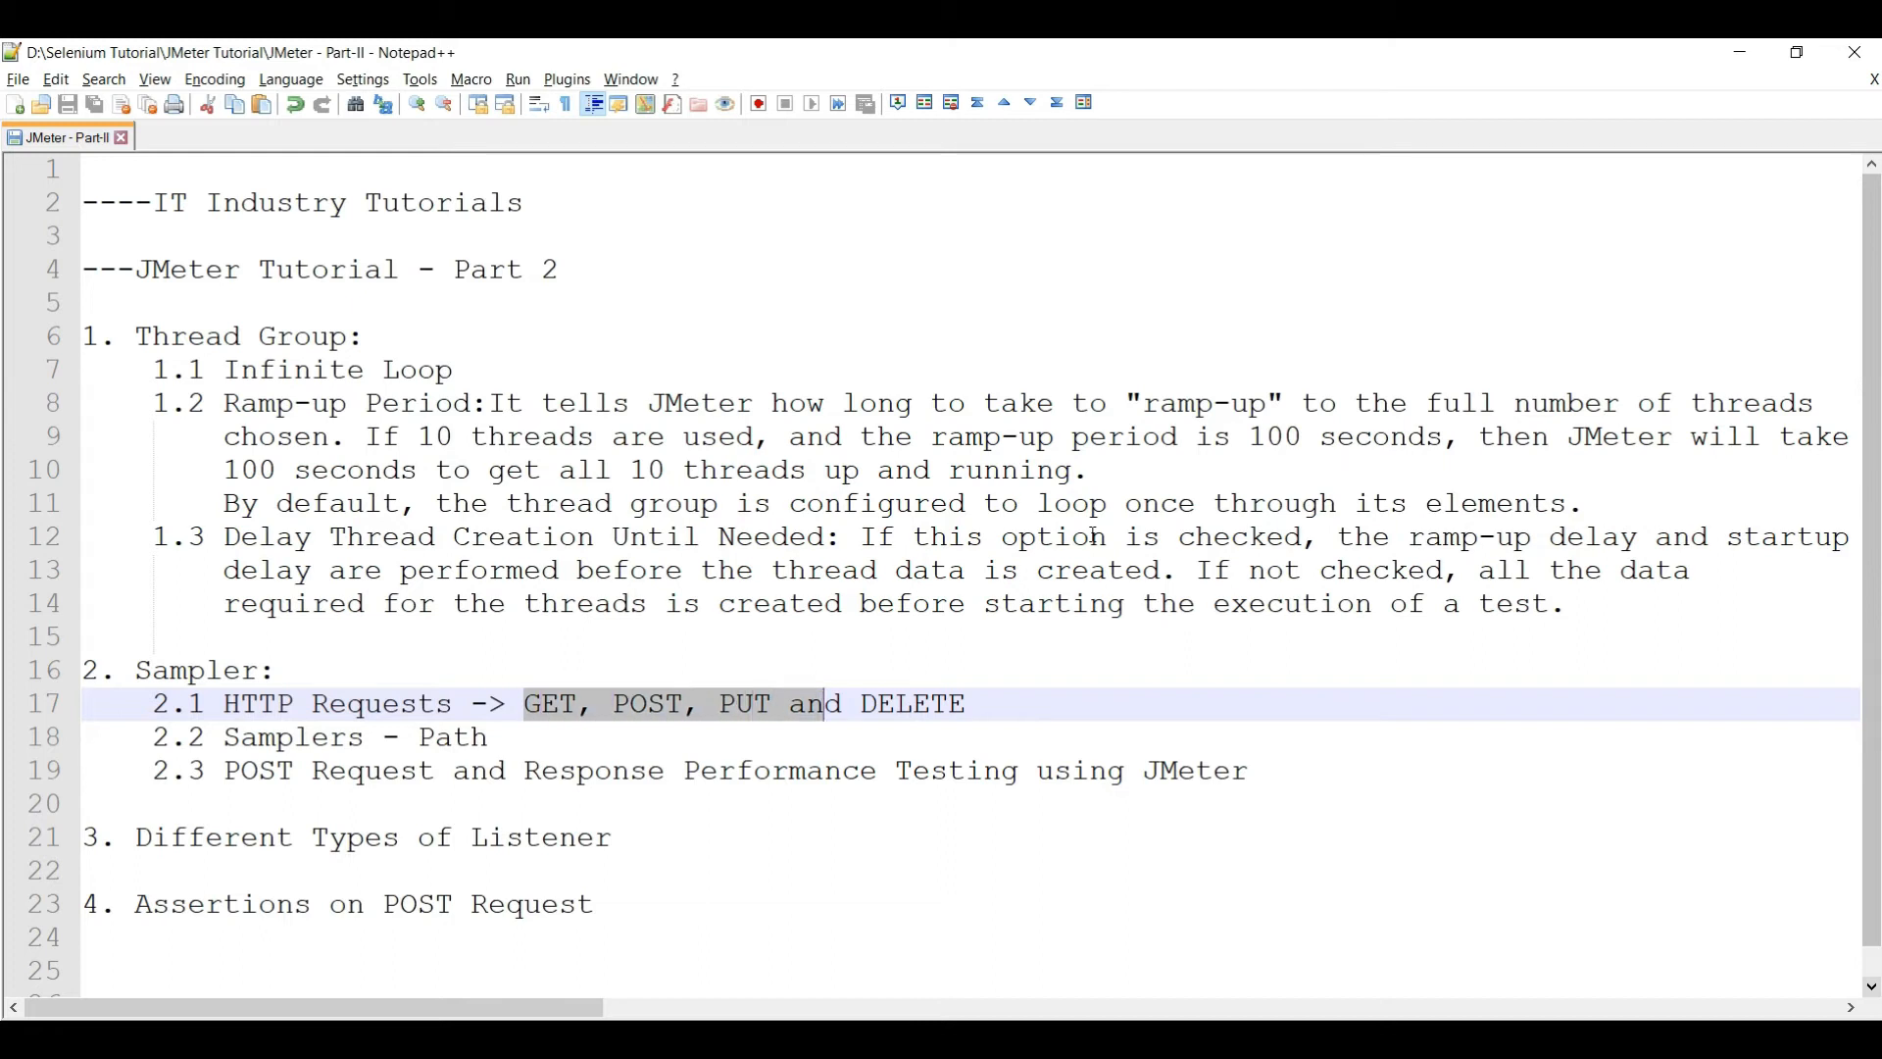
key(shift+Right)
key(shift+Right)
key(shift+Right)
key(shift+Right)
key(shift+Right)
key(shift+Right)
key(shift+Right)
key(shift+Right)
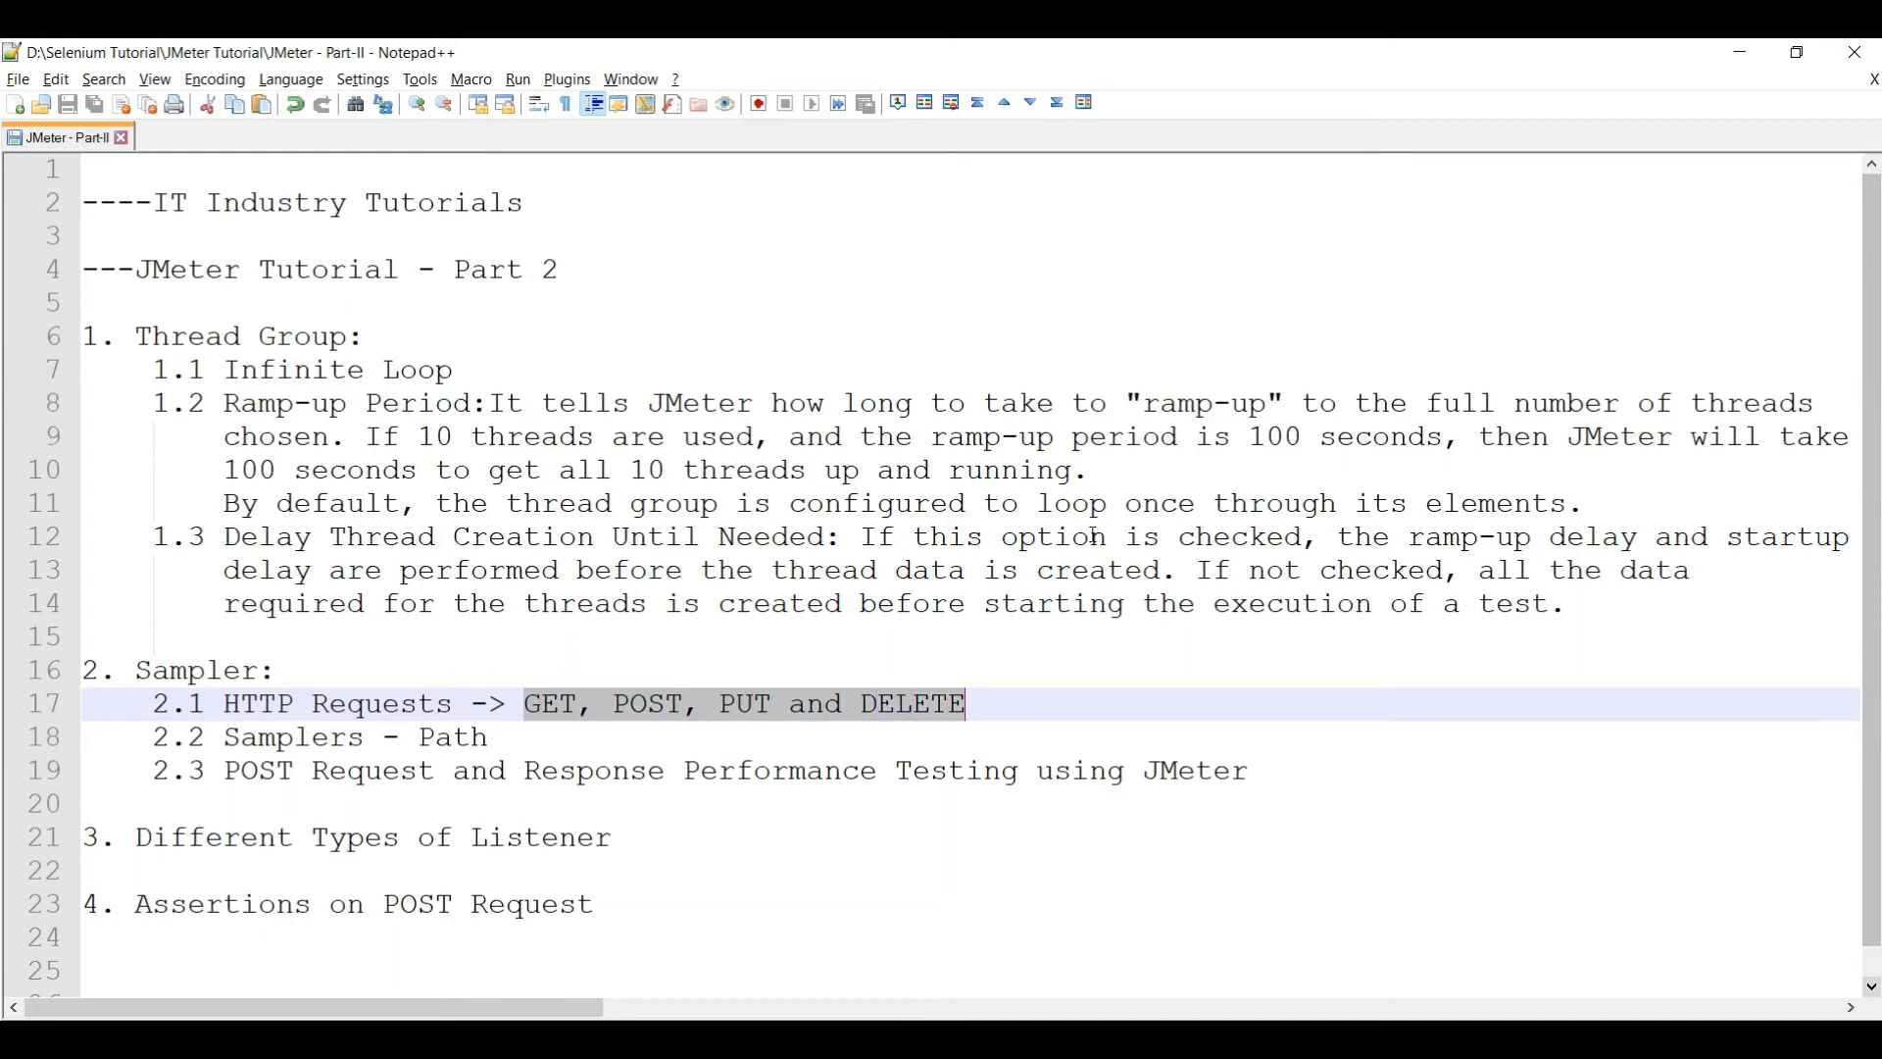
key(alt+Tab)
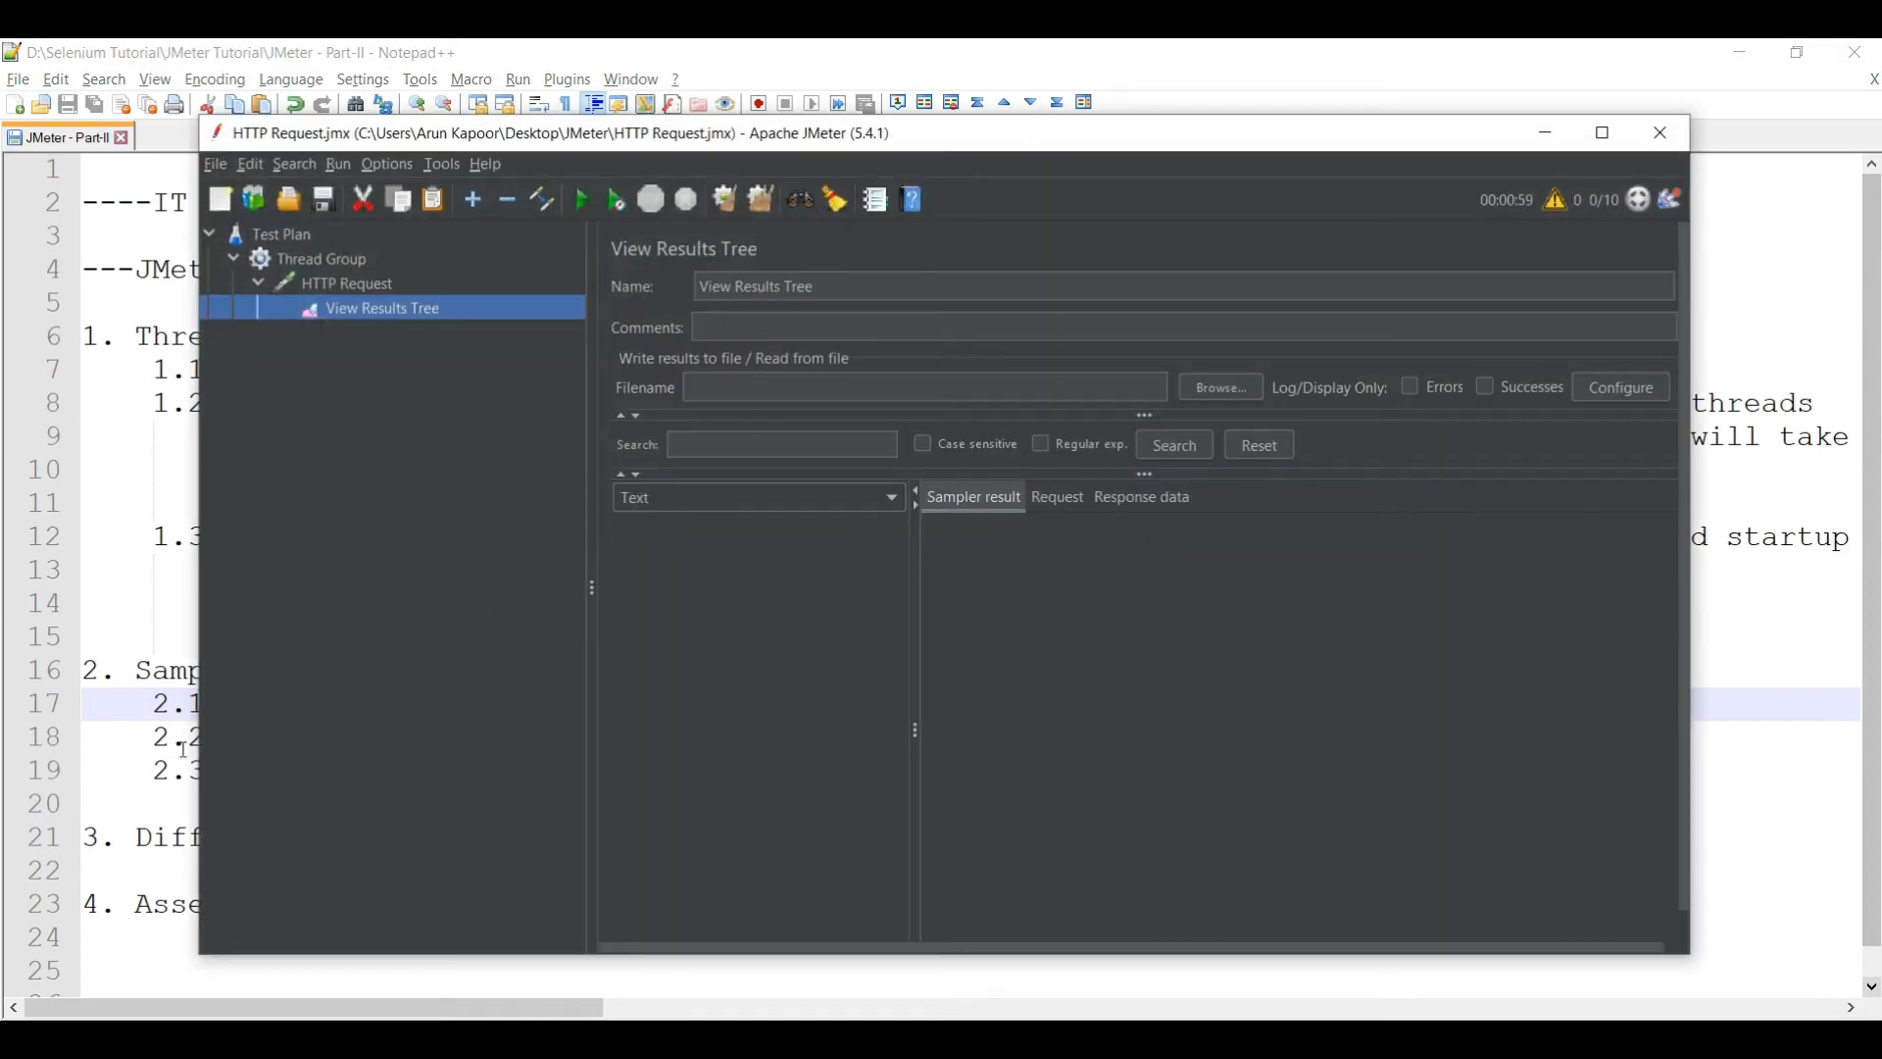
- Highlight POST, PUT and DELETE in the Notepad++ notes
key(alt+Tab)
key(Right)
drag(970, 706, 541, 706)
key(alt+Tab)
- Rerun the test and inspect the HTTP Request result's Request and Response data tabs
click(347, 289)
click(360, 312)
click(588, 198)
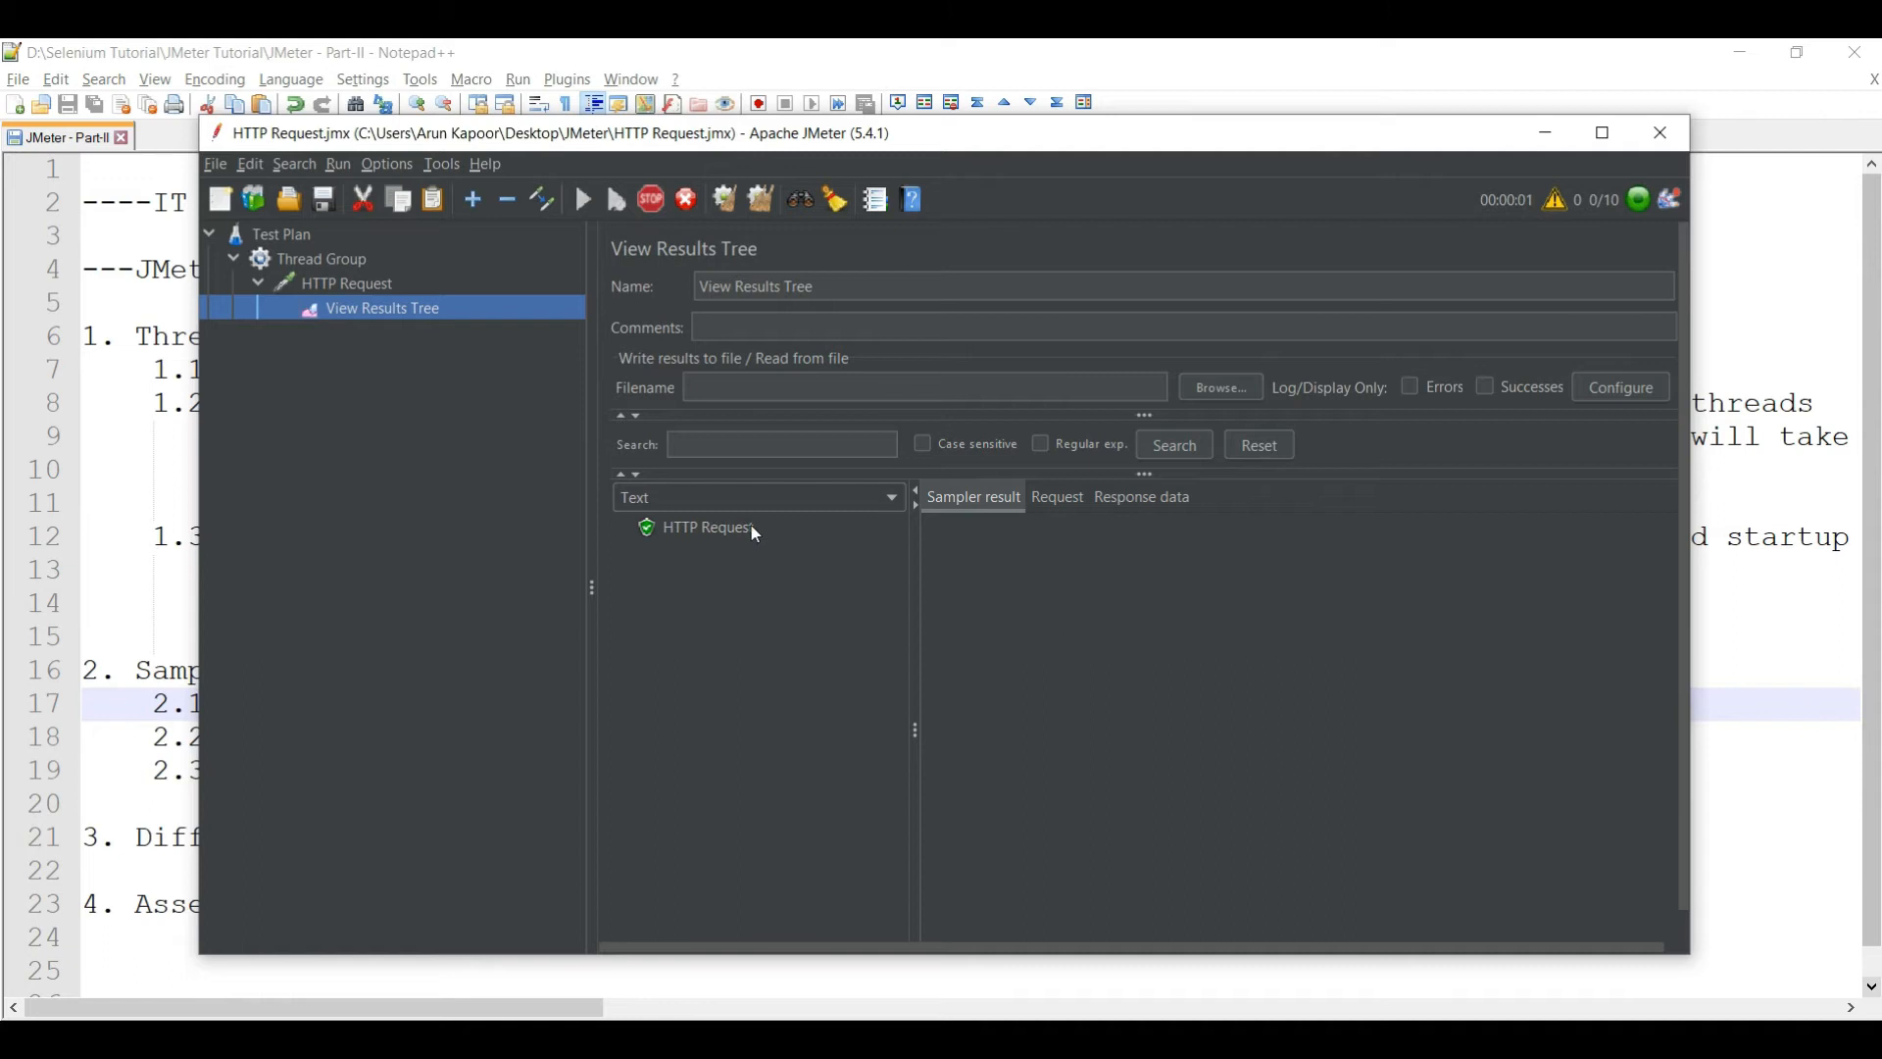
click(694, 527)
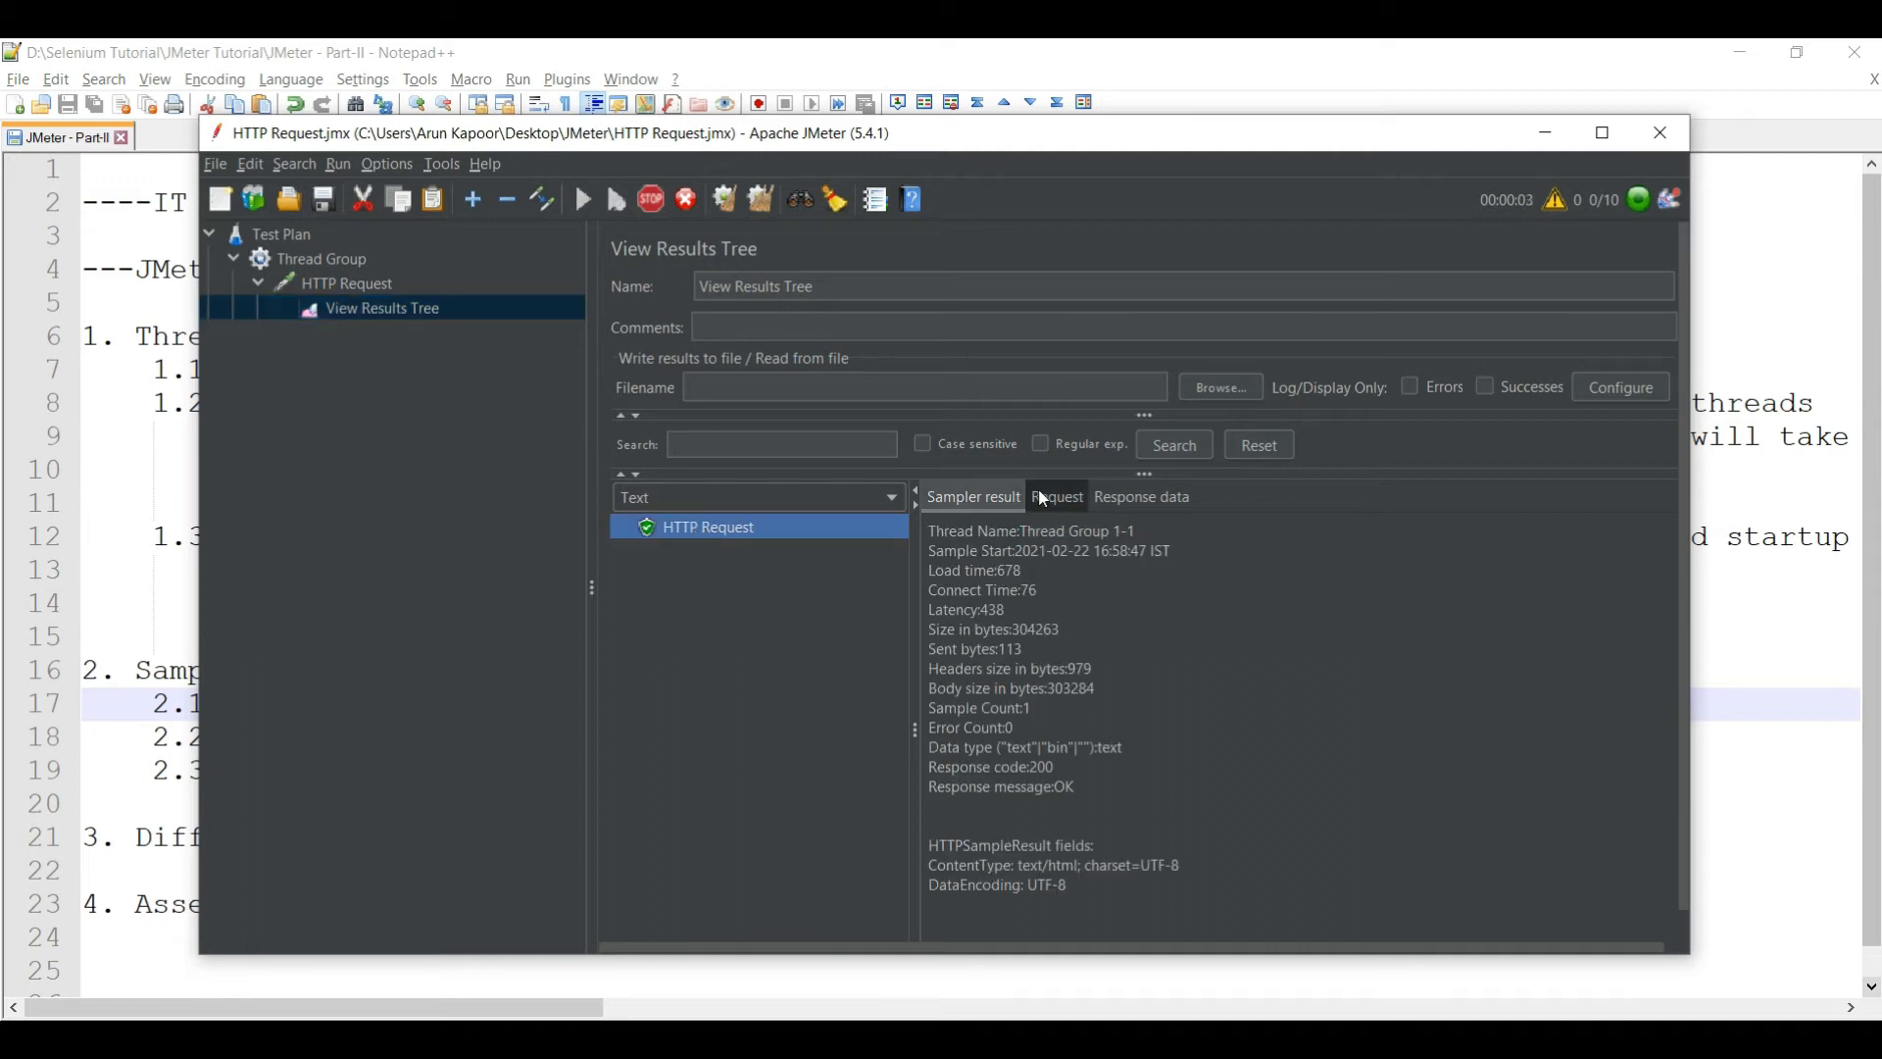
click(1051, 496)
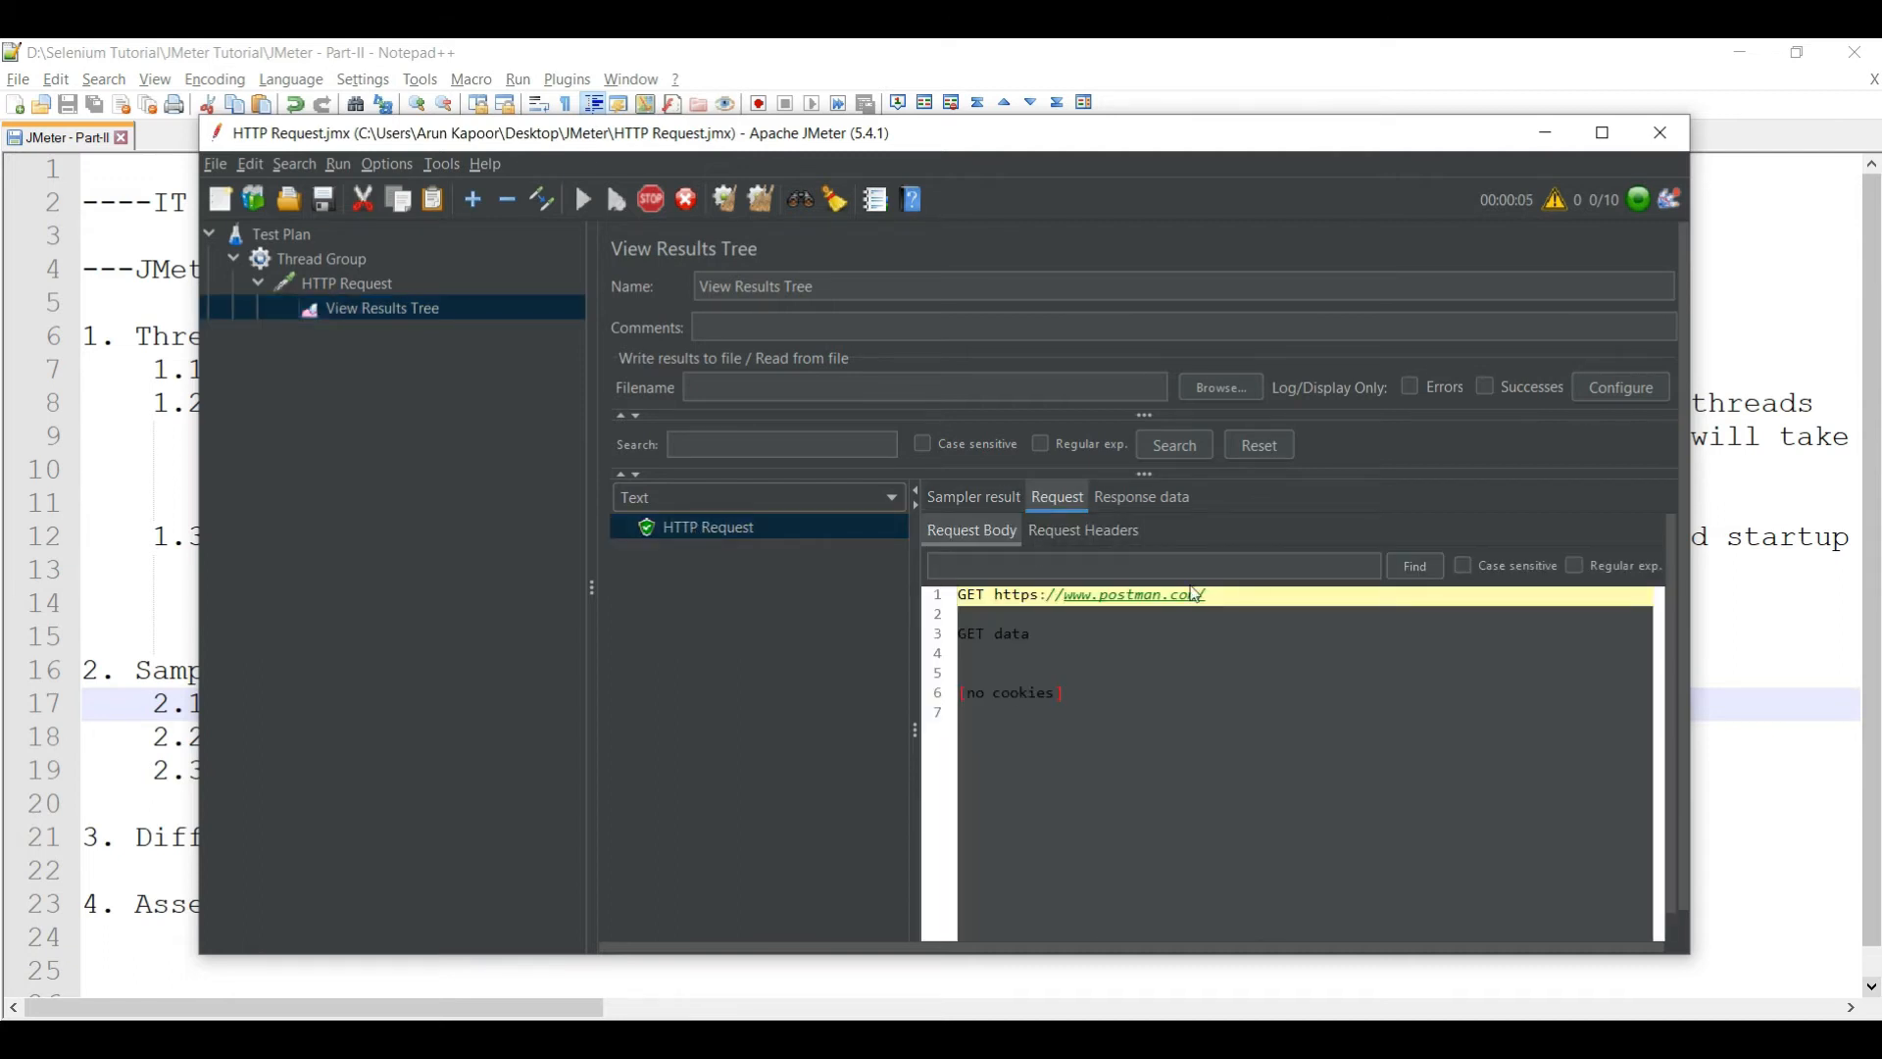
click(1148, 500)
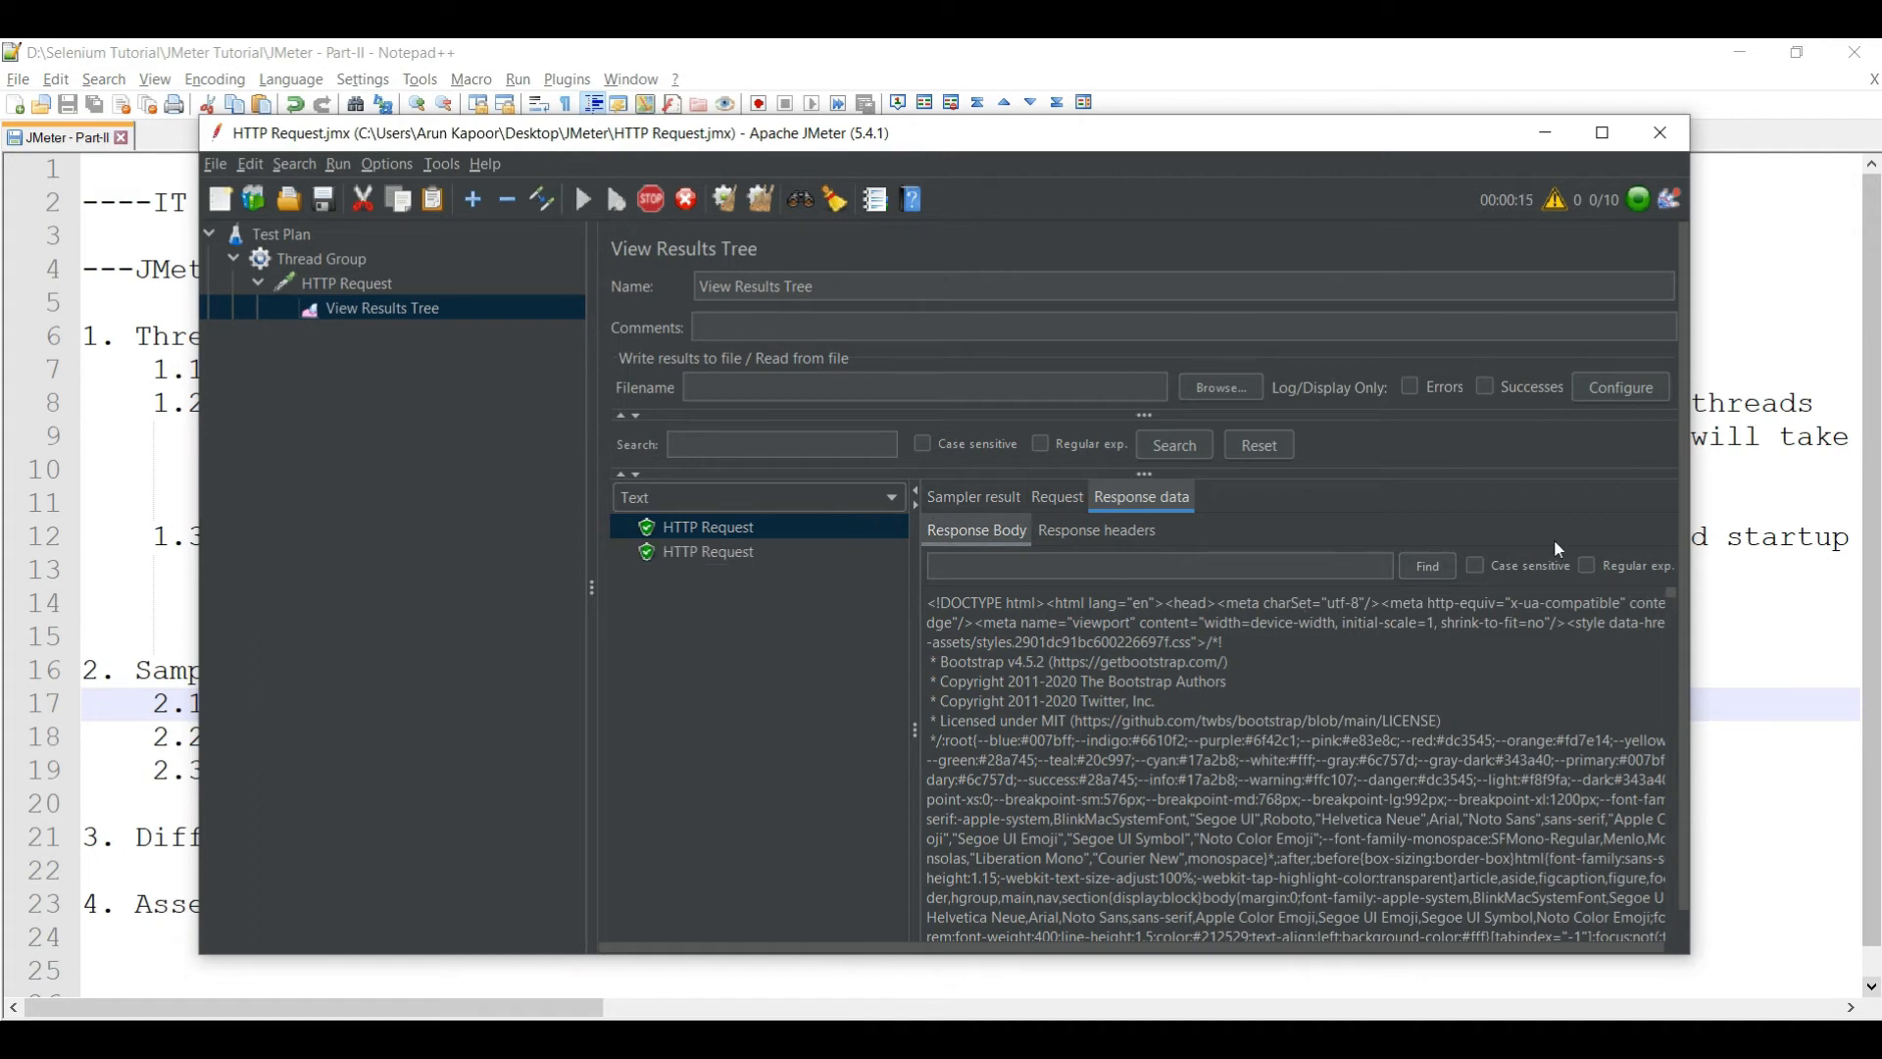
click(1740, 637)
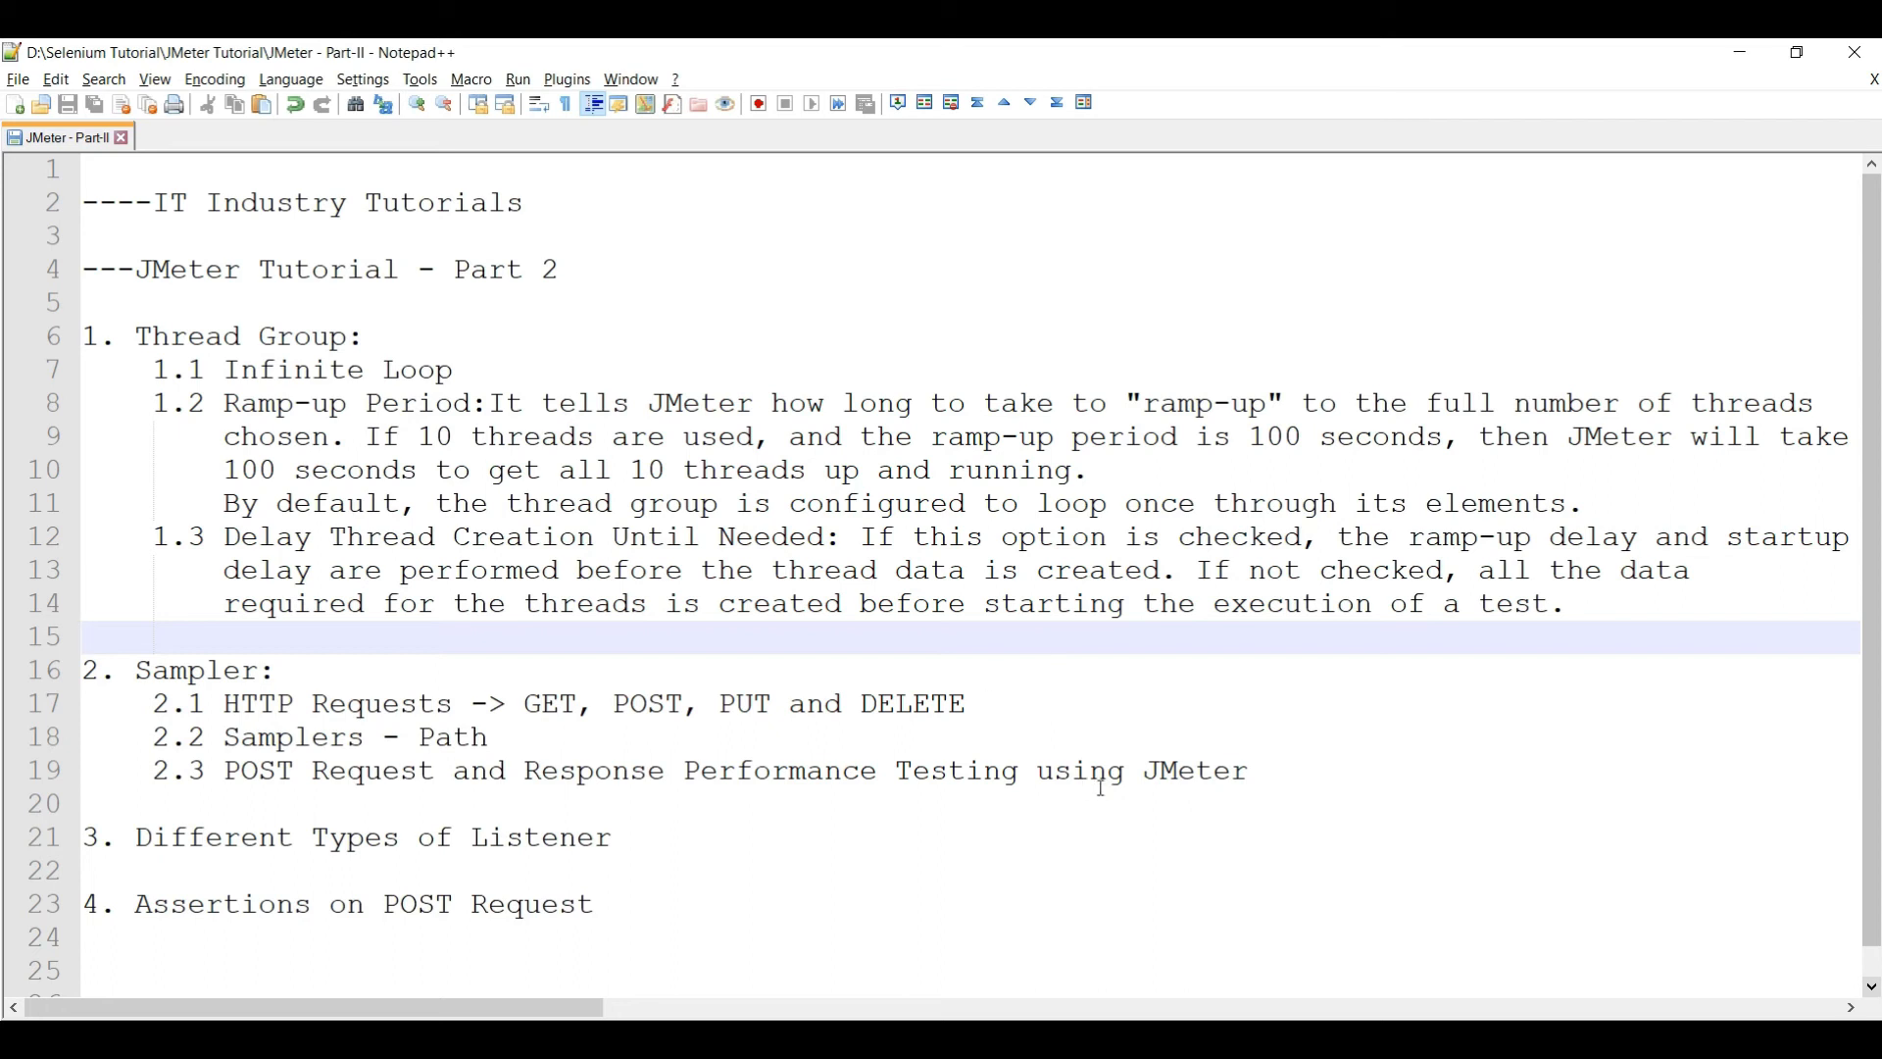
- Move GET onto its own line annotated '- Fetch Data'
click(580, 708)
click(537, 706)
key(Return)
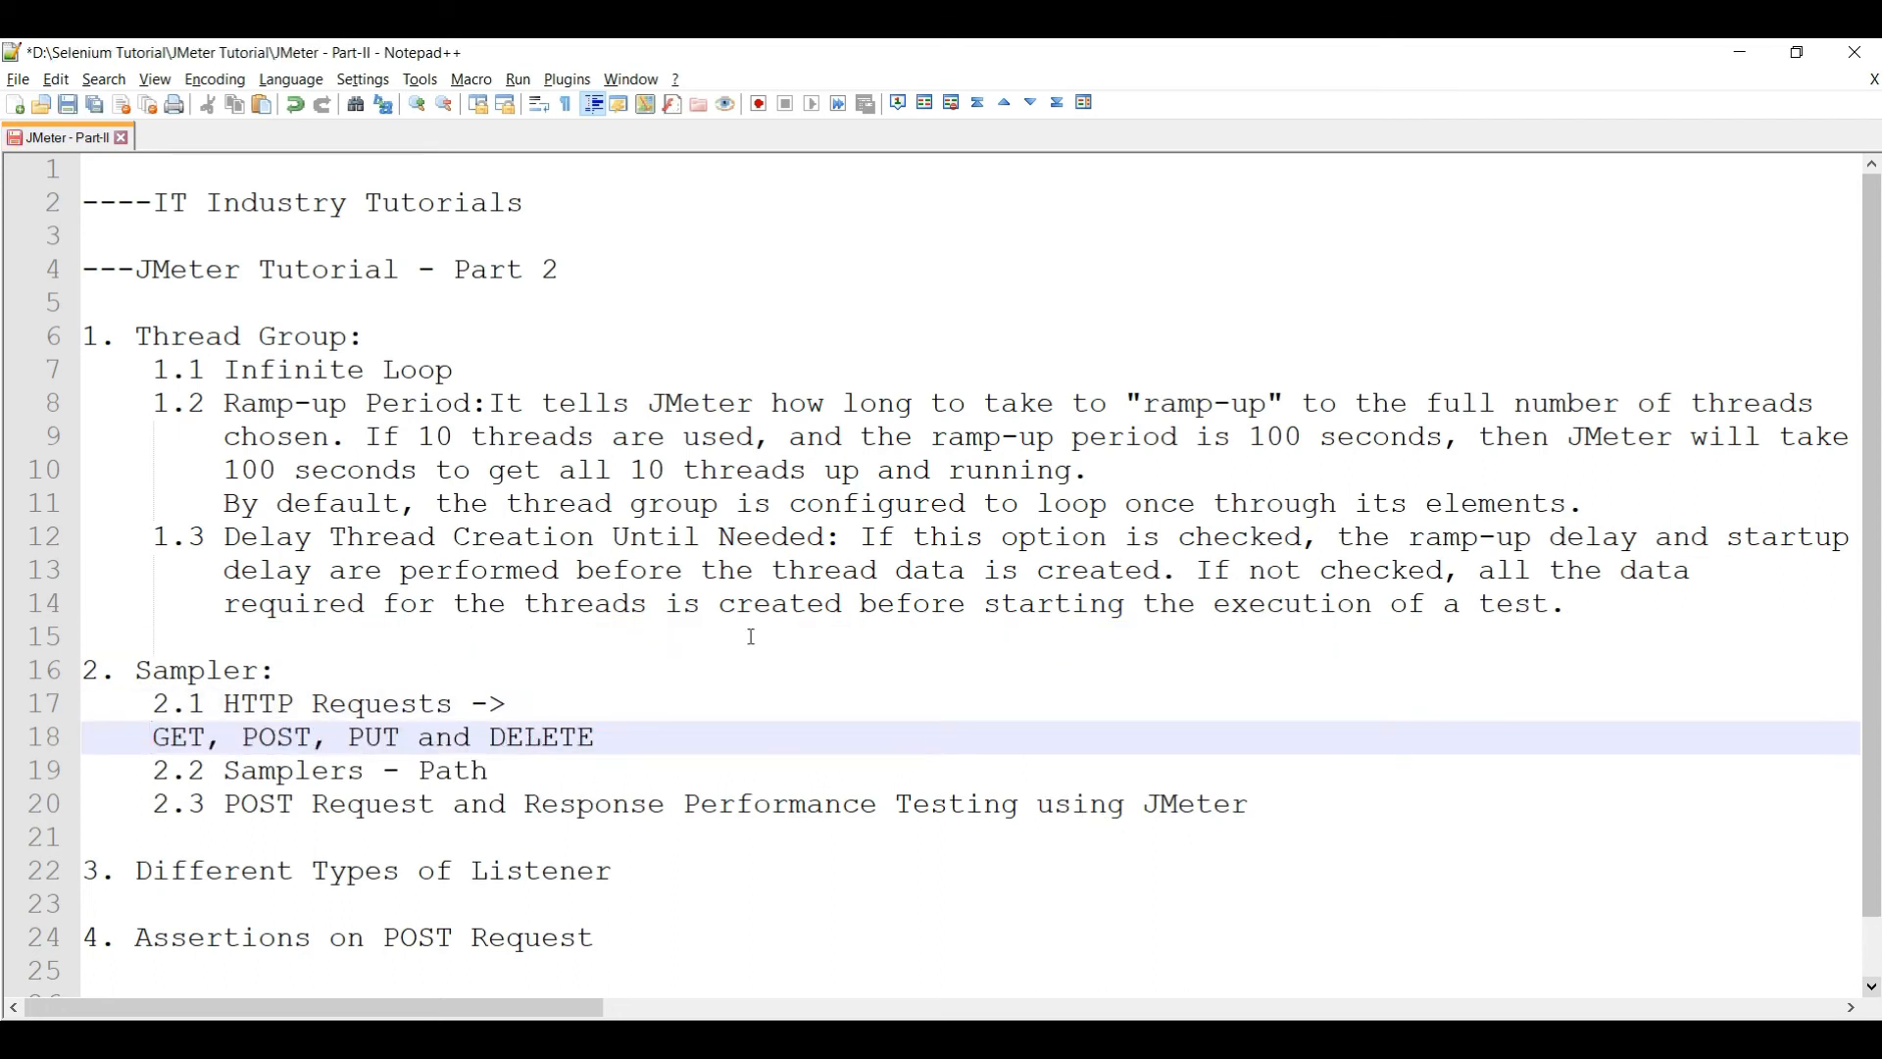
key(Right)
key(Right)
key(Right)
text(- )
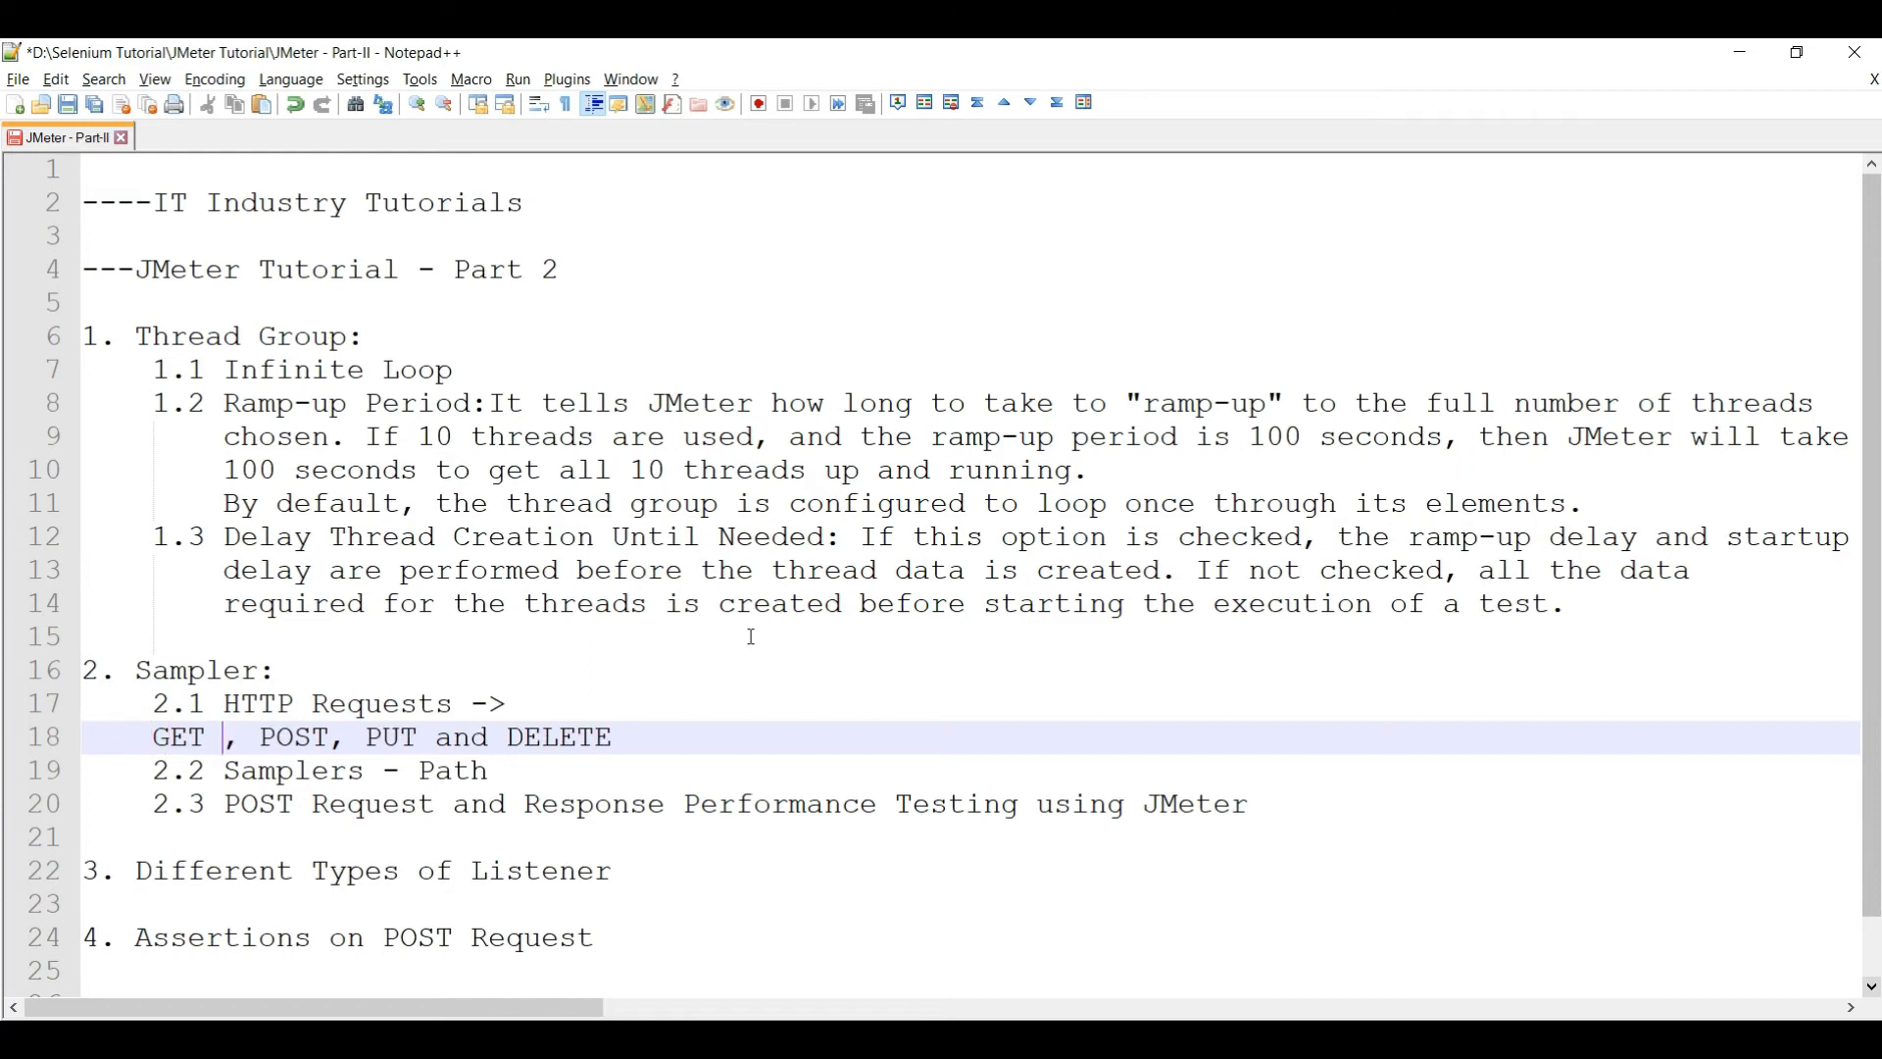
text(Fetch Da)
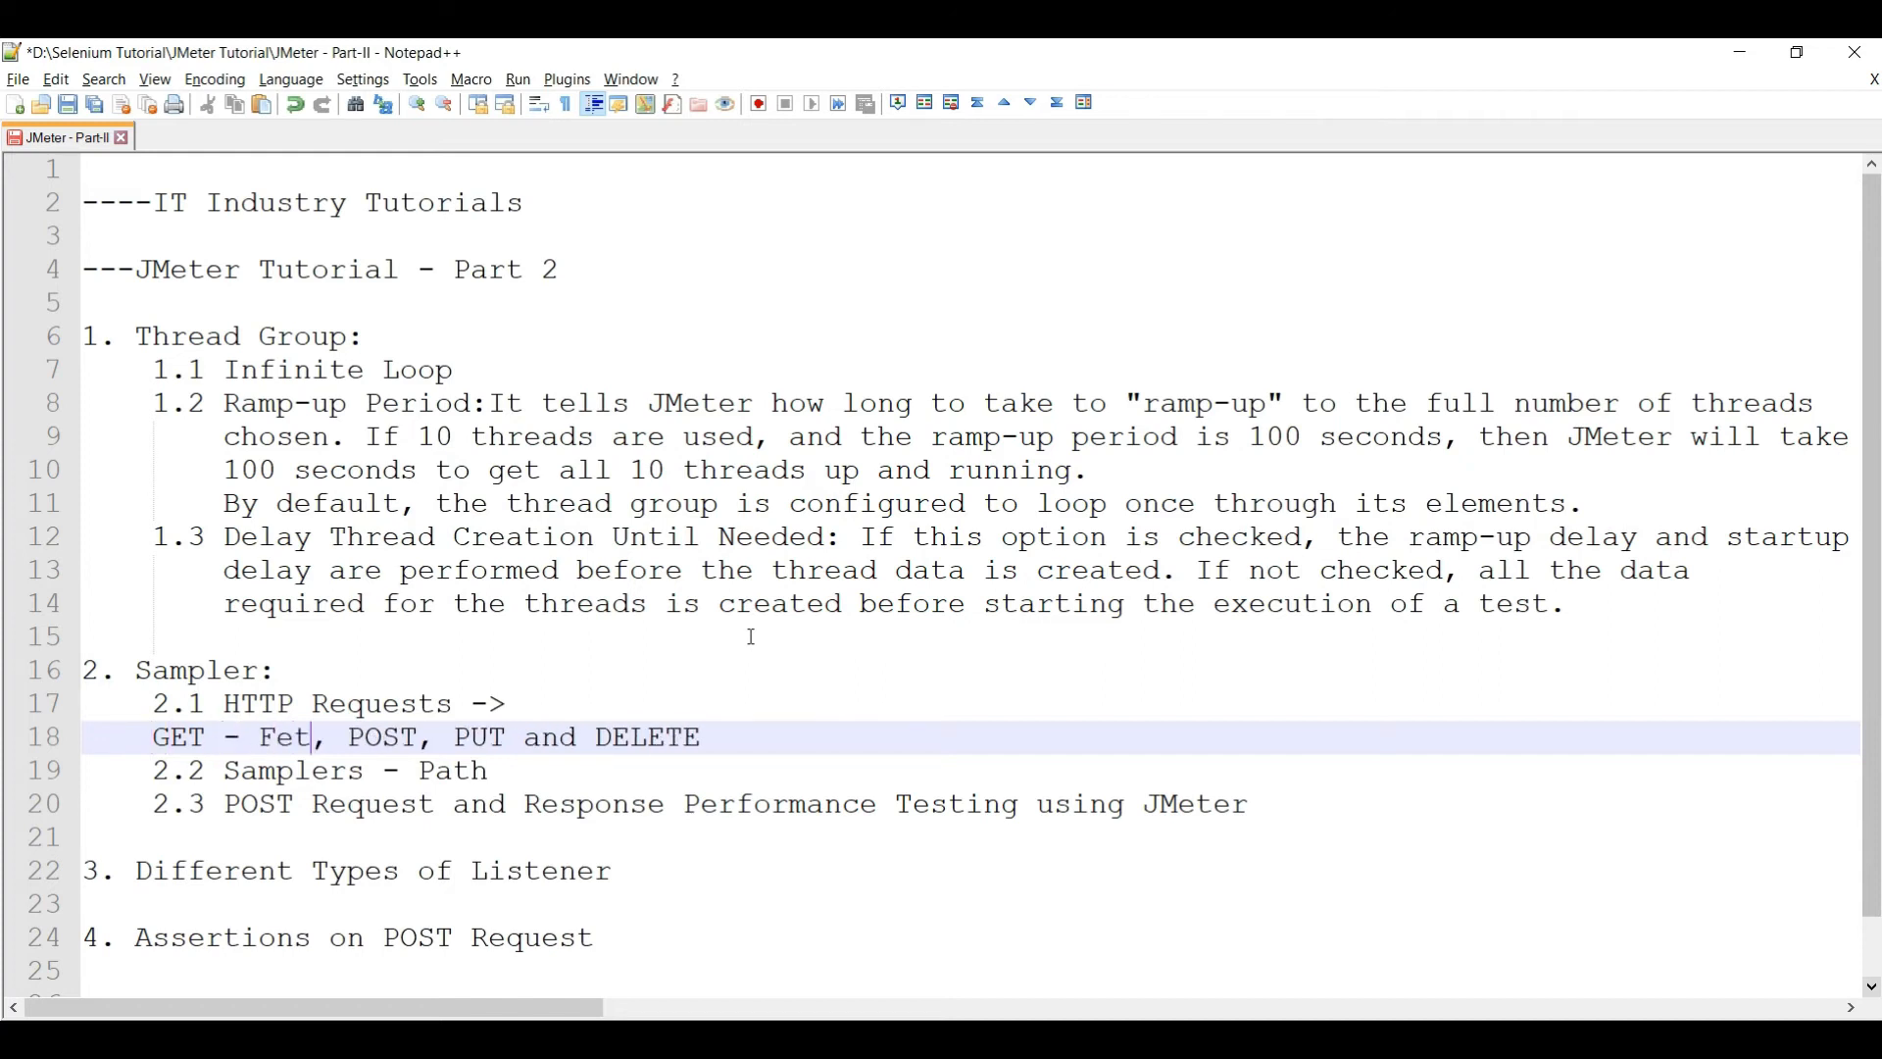
text(ta)
key(Right)
key(Right)
key(Right)
key(Right)
key(Left)
key(Left)
key(Left)
key(Left)
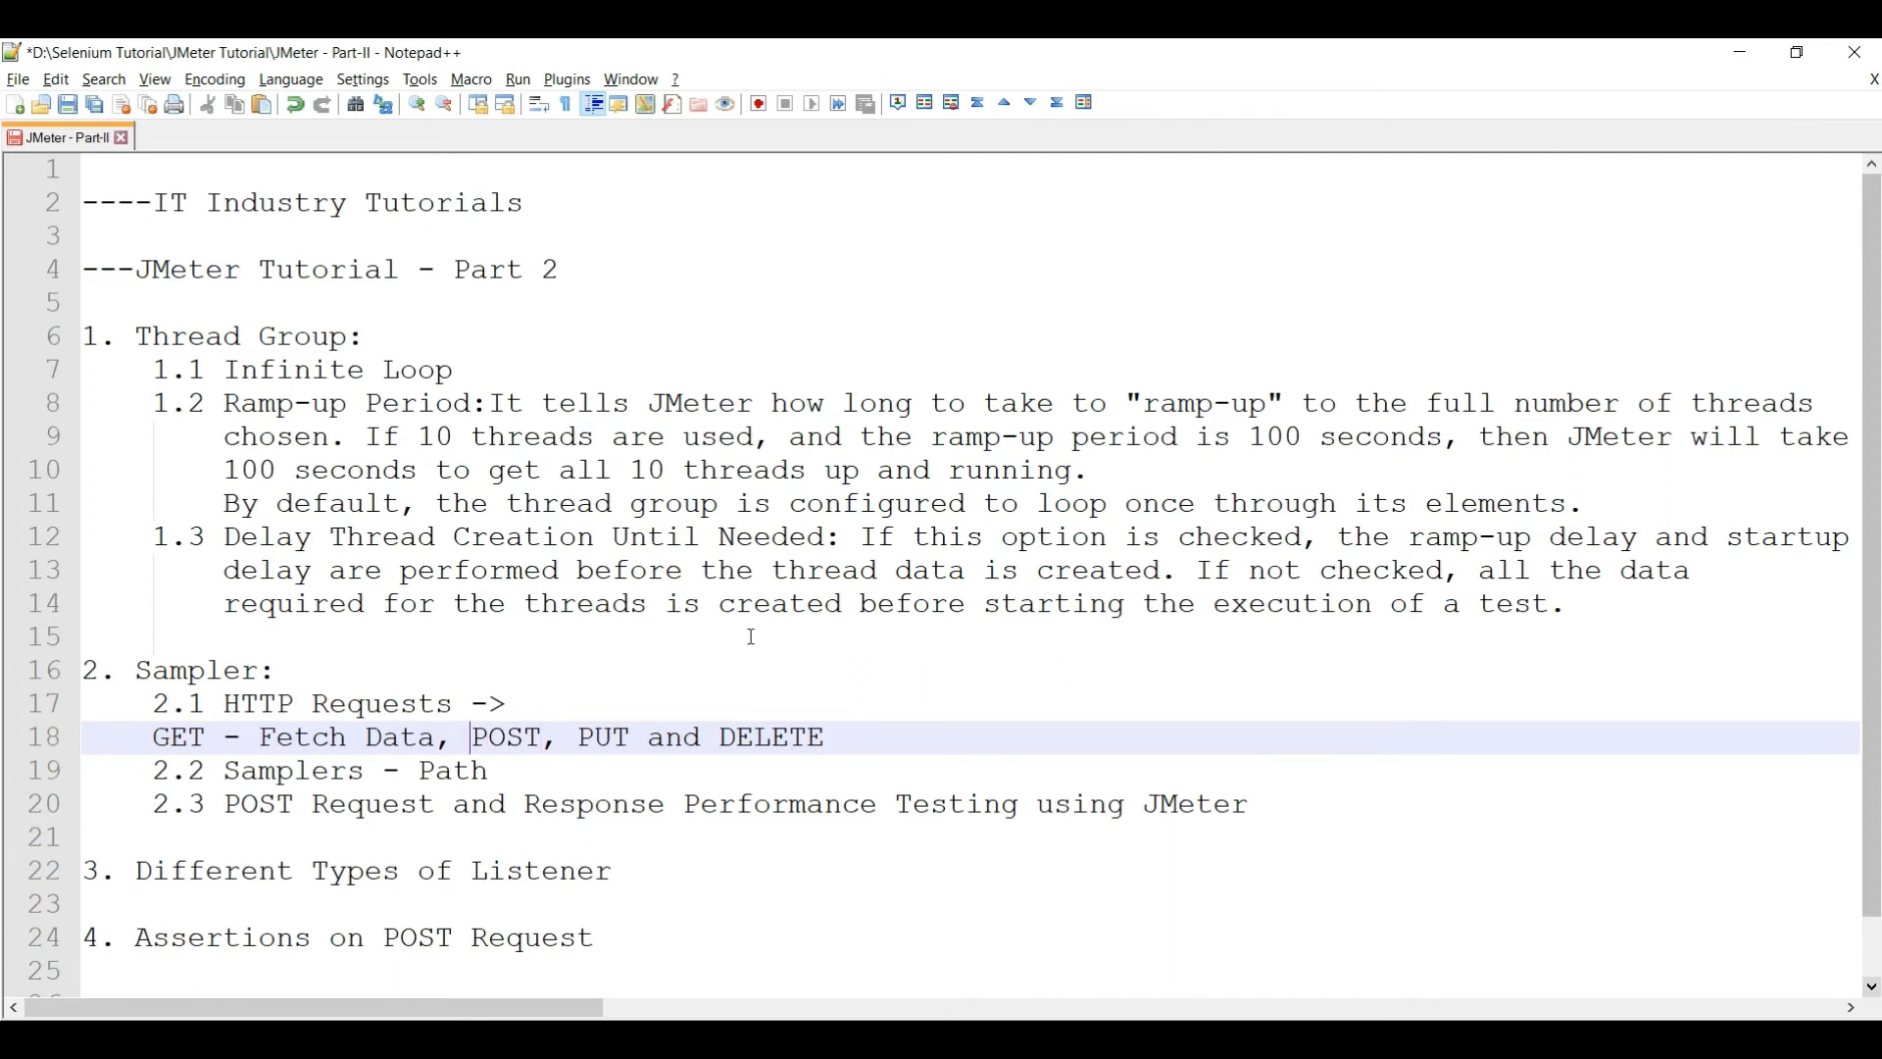
- Put POST on its own line annotated '- Create New Data/Enter Data'
key(Return)
key(Right)
key(Right)
key(Right)
key(Right)
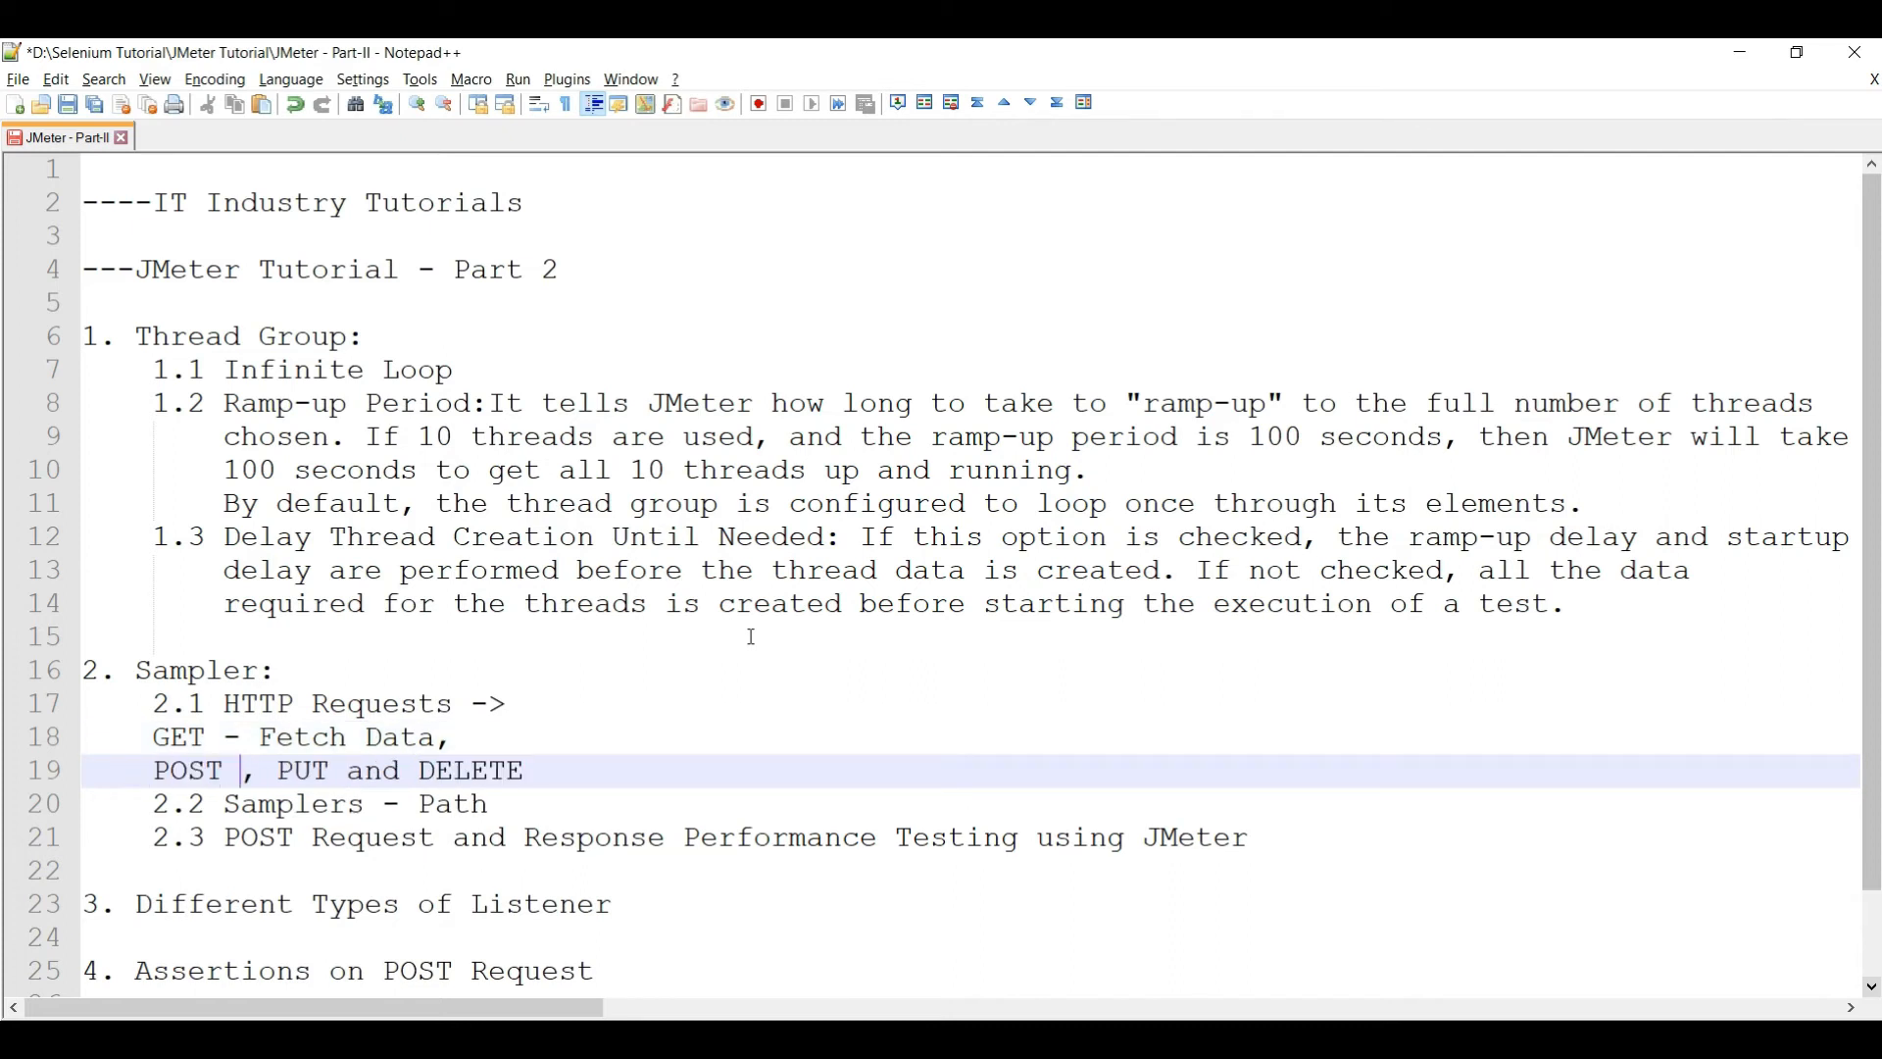
text(- Create New Data)
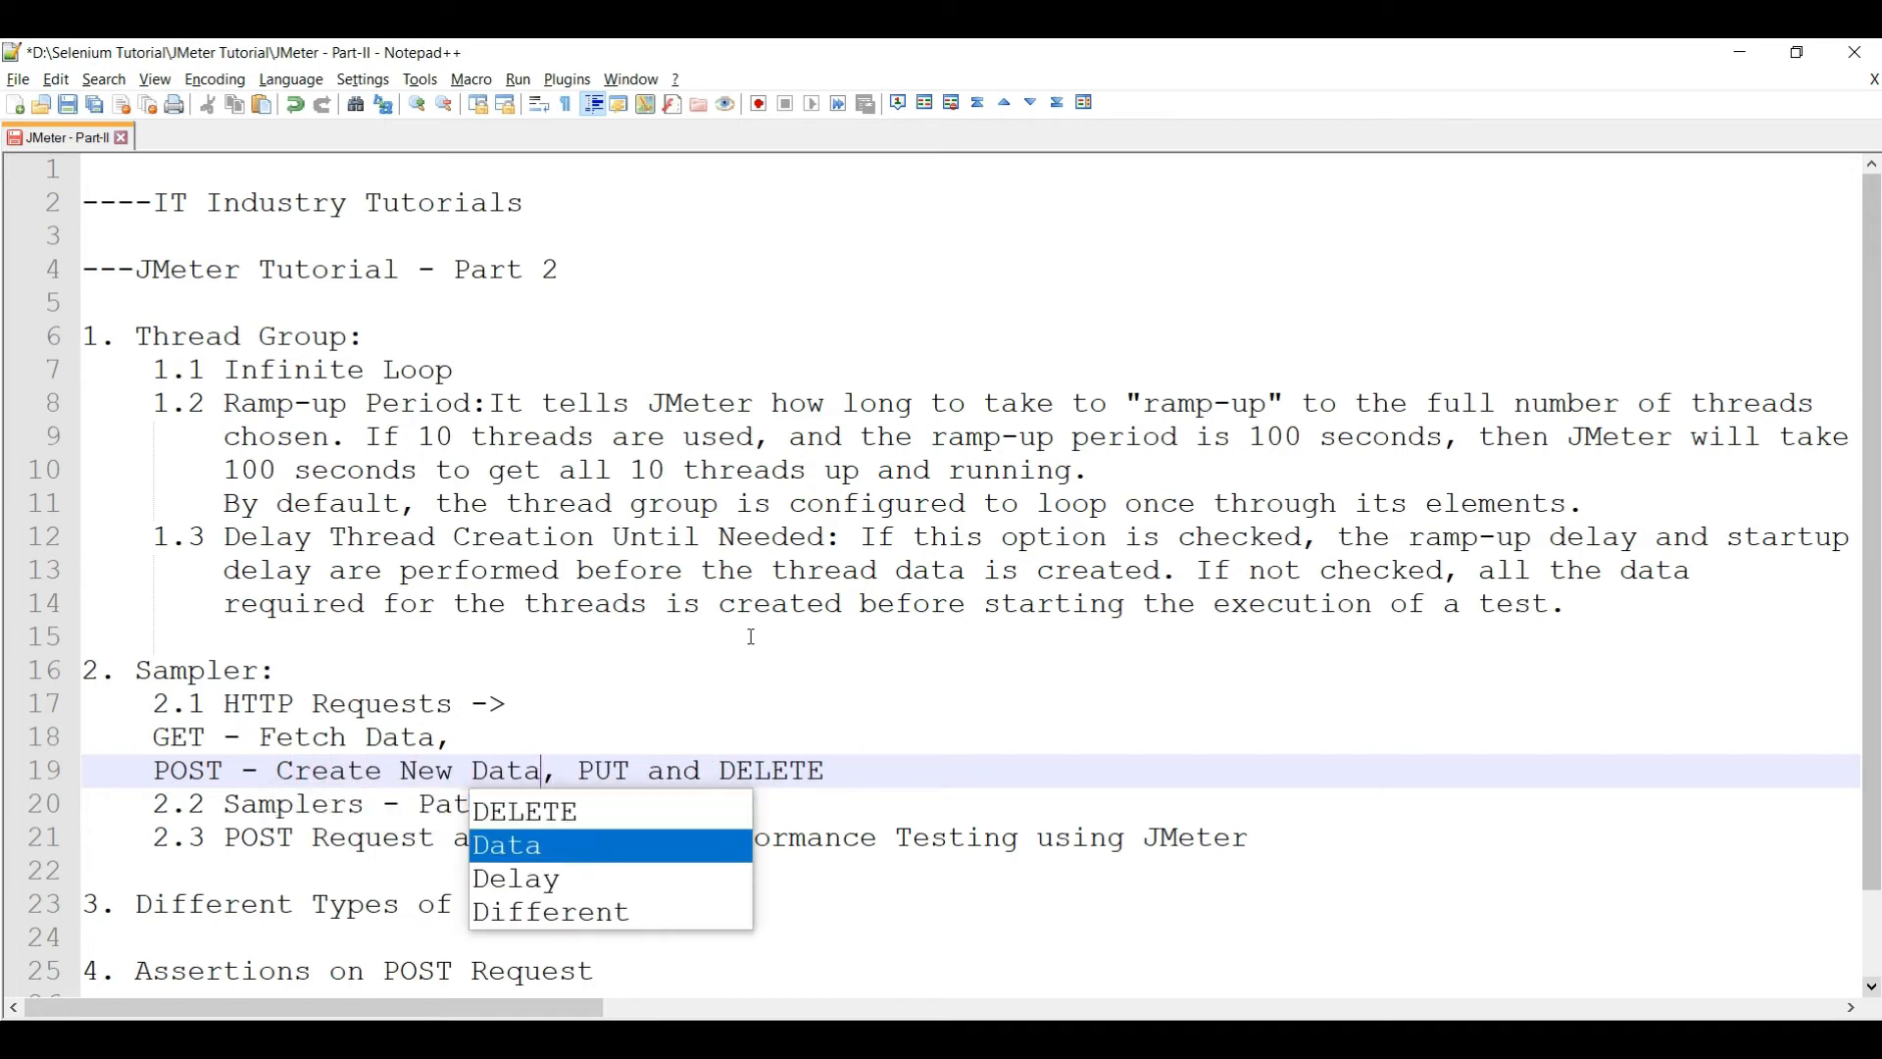
text(/)
key(BackSpace)
key(BackSpace)
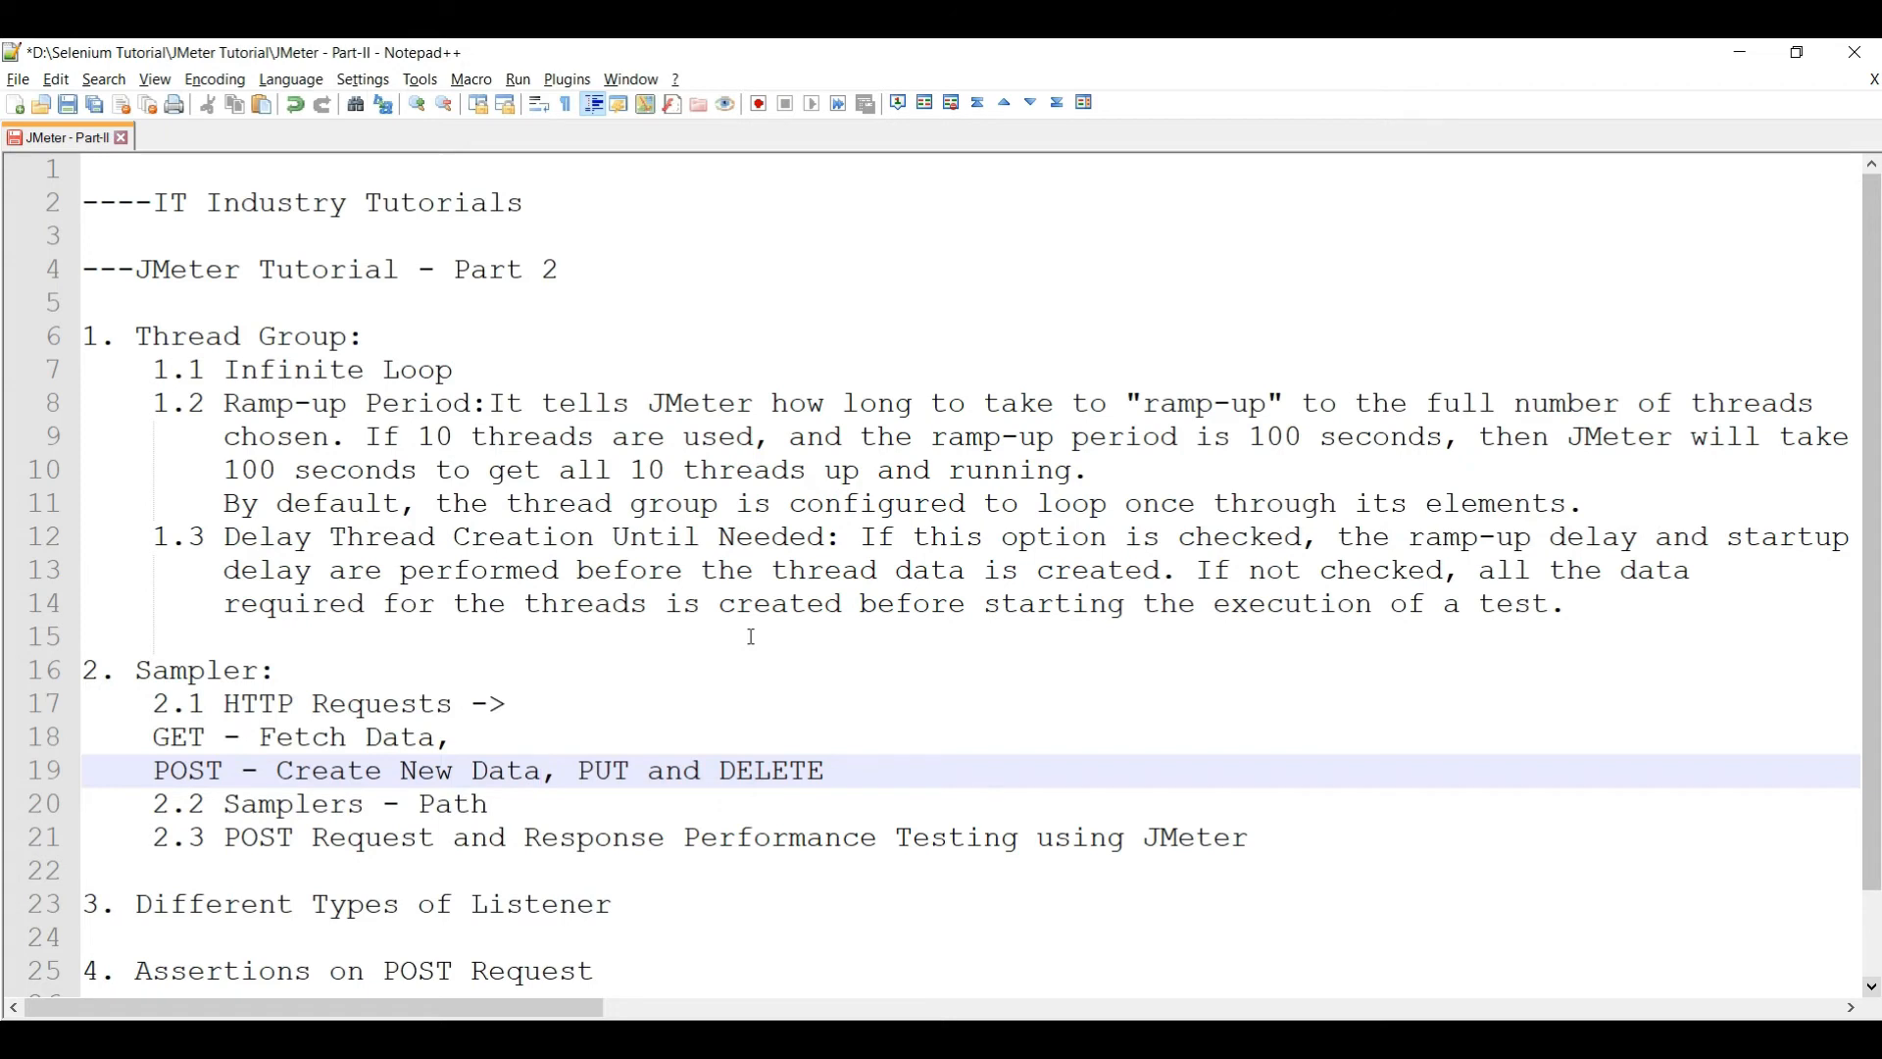
text(/)
key(BackSpace)
text(Enter Data)
key(Escape)
key(Right)
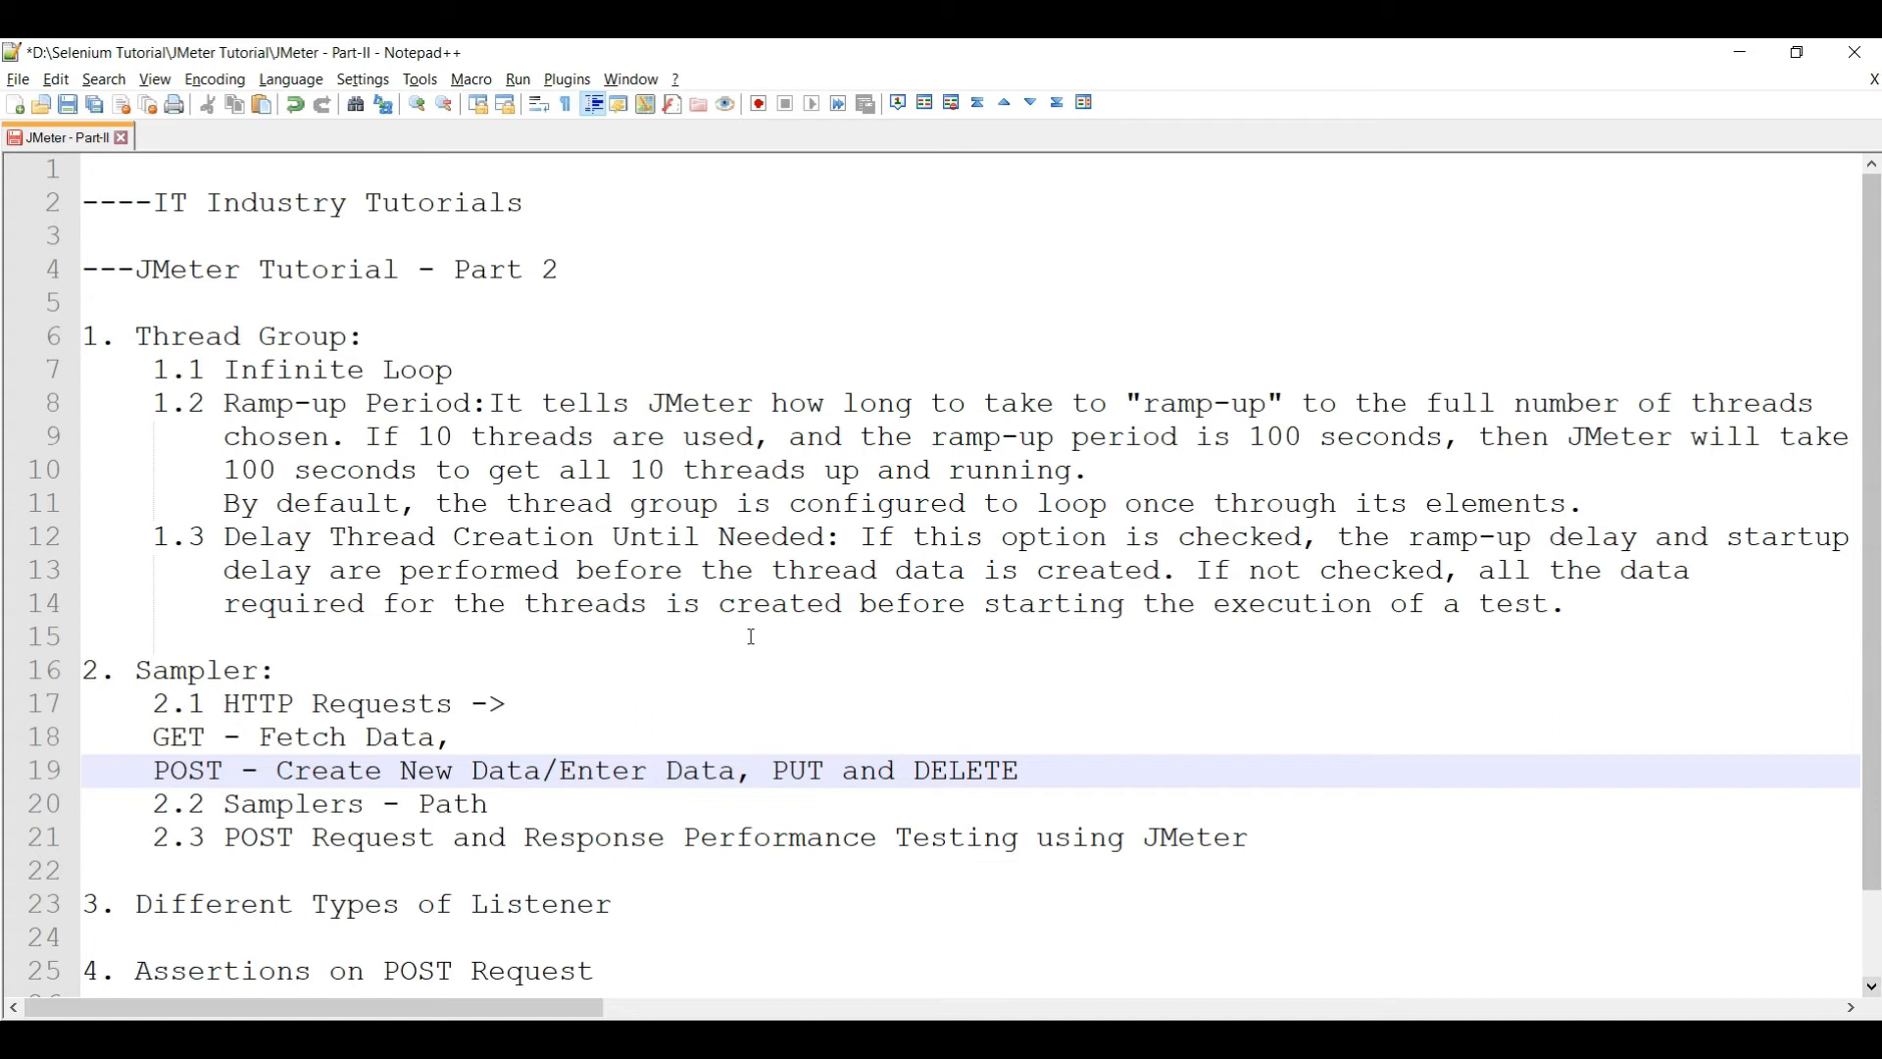
- Put PUT on its own line annotated '- Update Data'
key(Return)
key(Right)
key(Right)
key(Right)
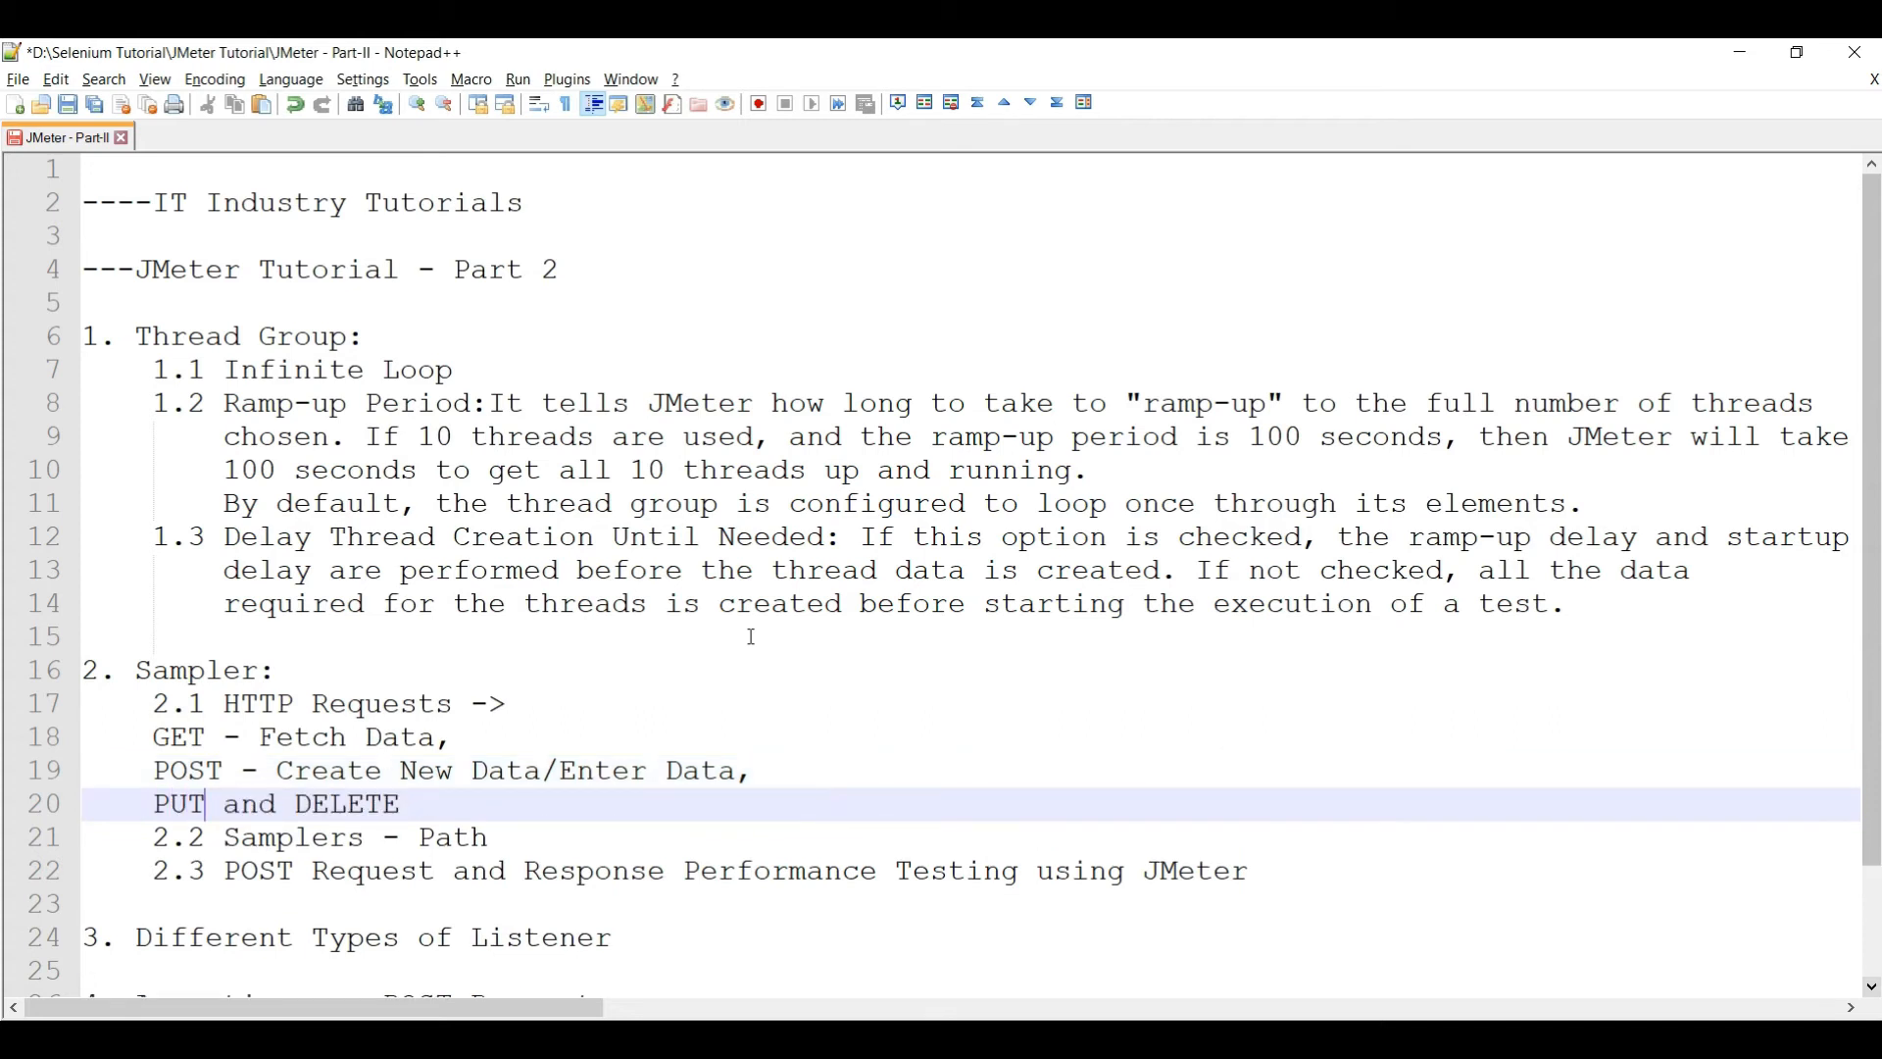
text(- update)
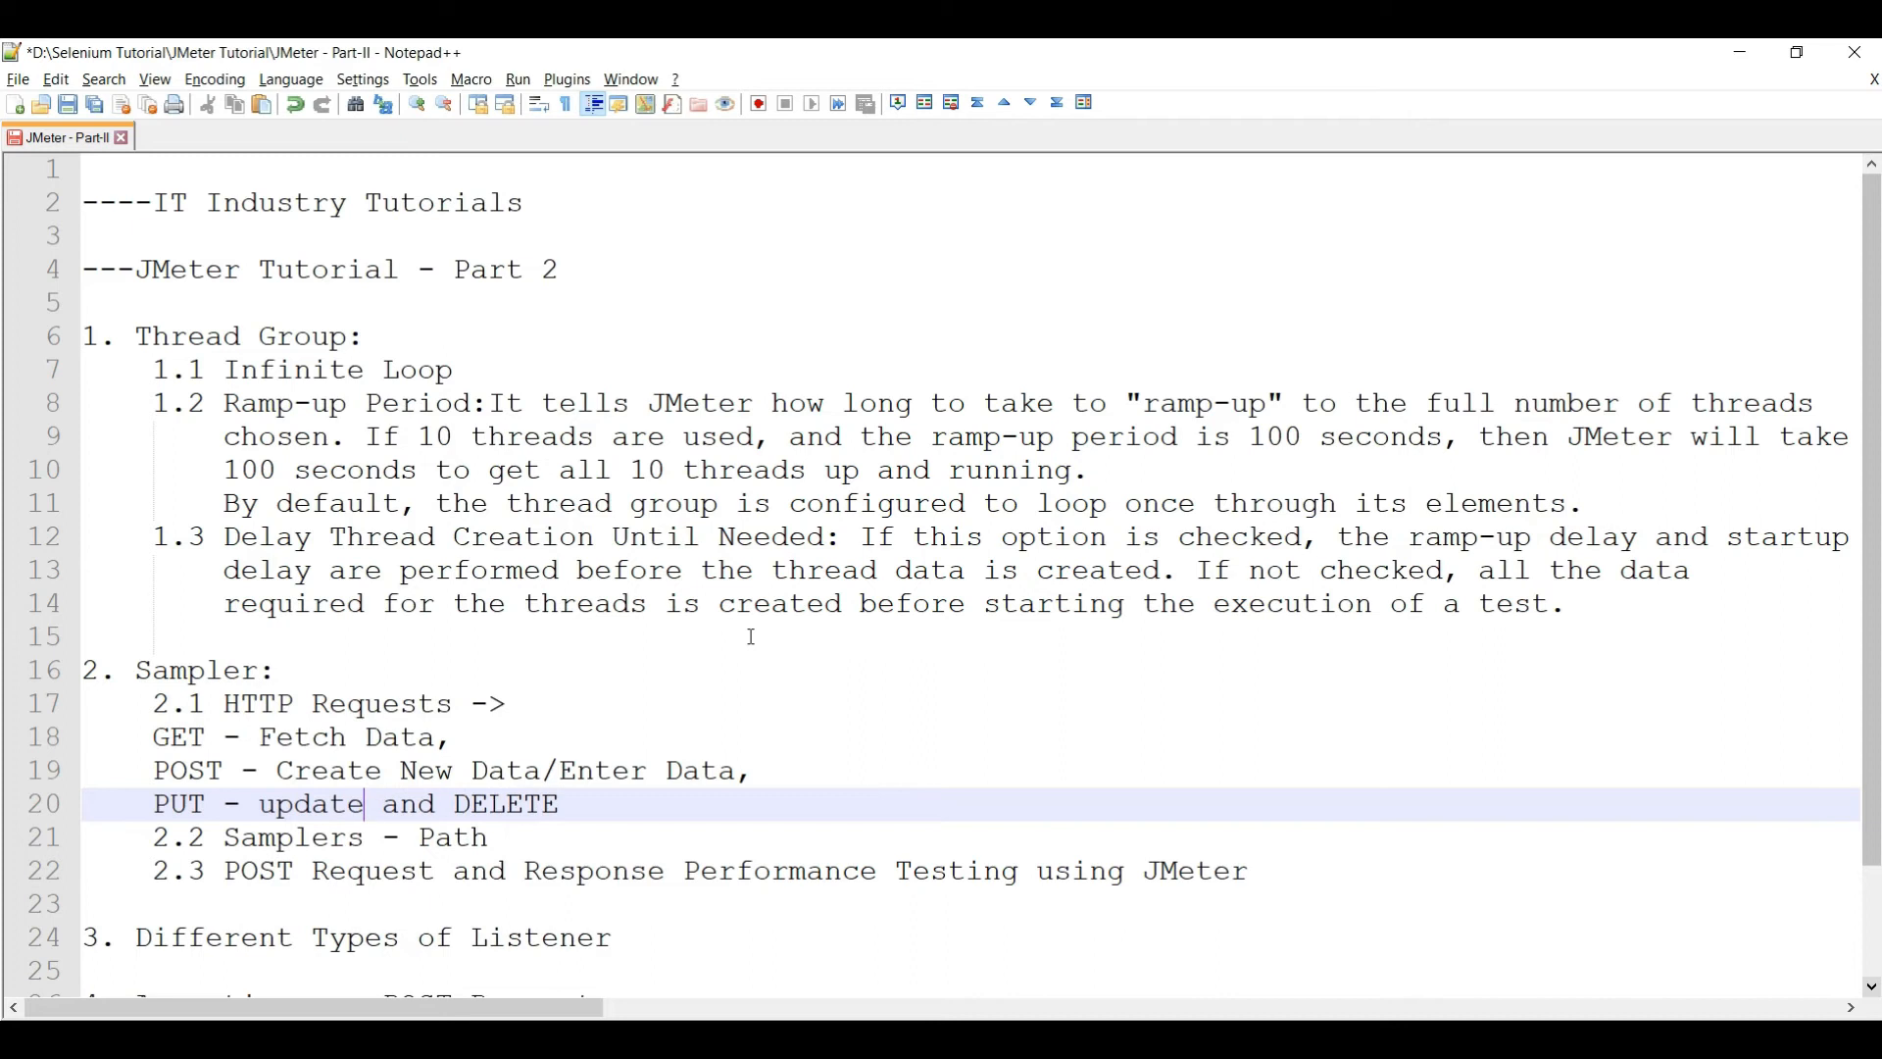
key(BackSpace)
key(BackSpace)
key(BackSpace)
key(BackSpace)
key(BackSpace)
key(BackSpace)
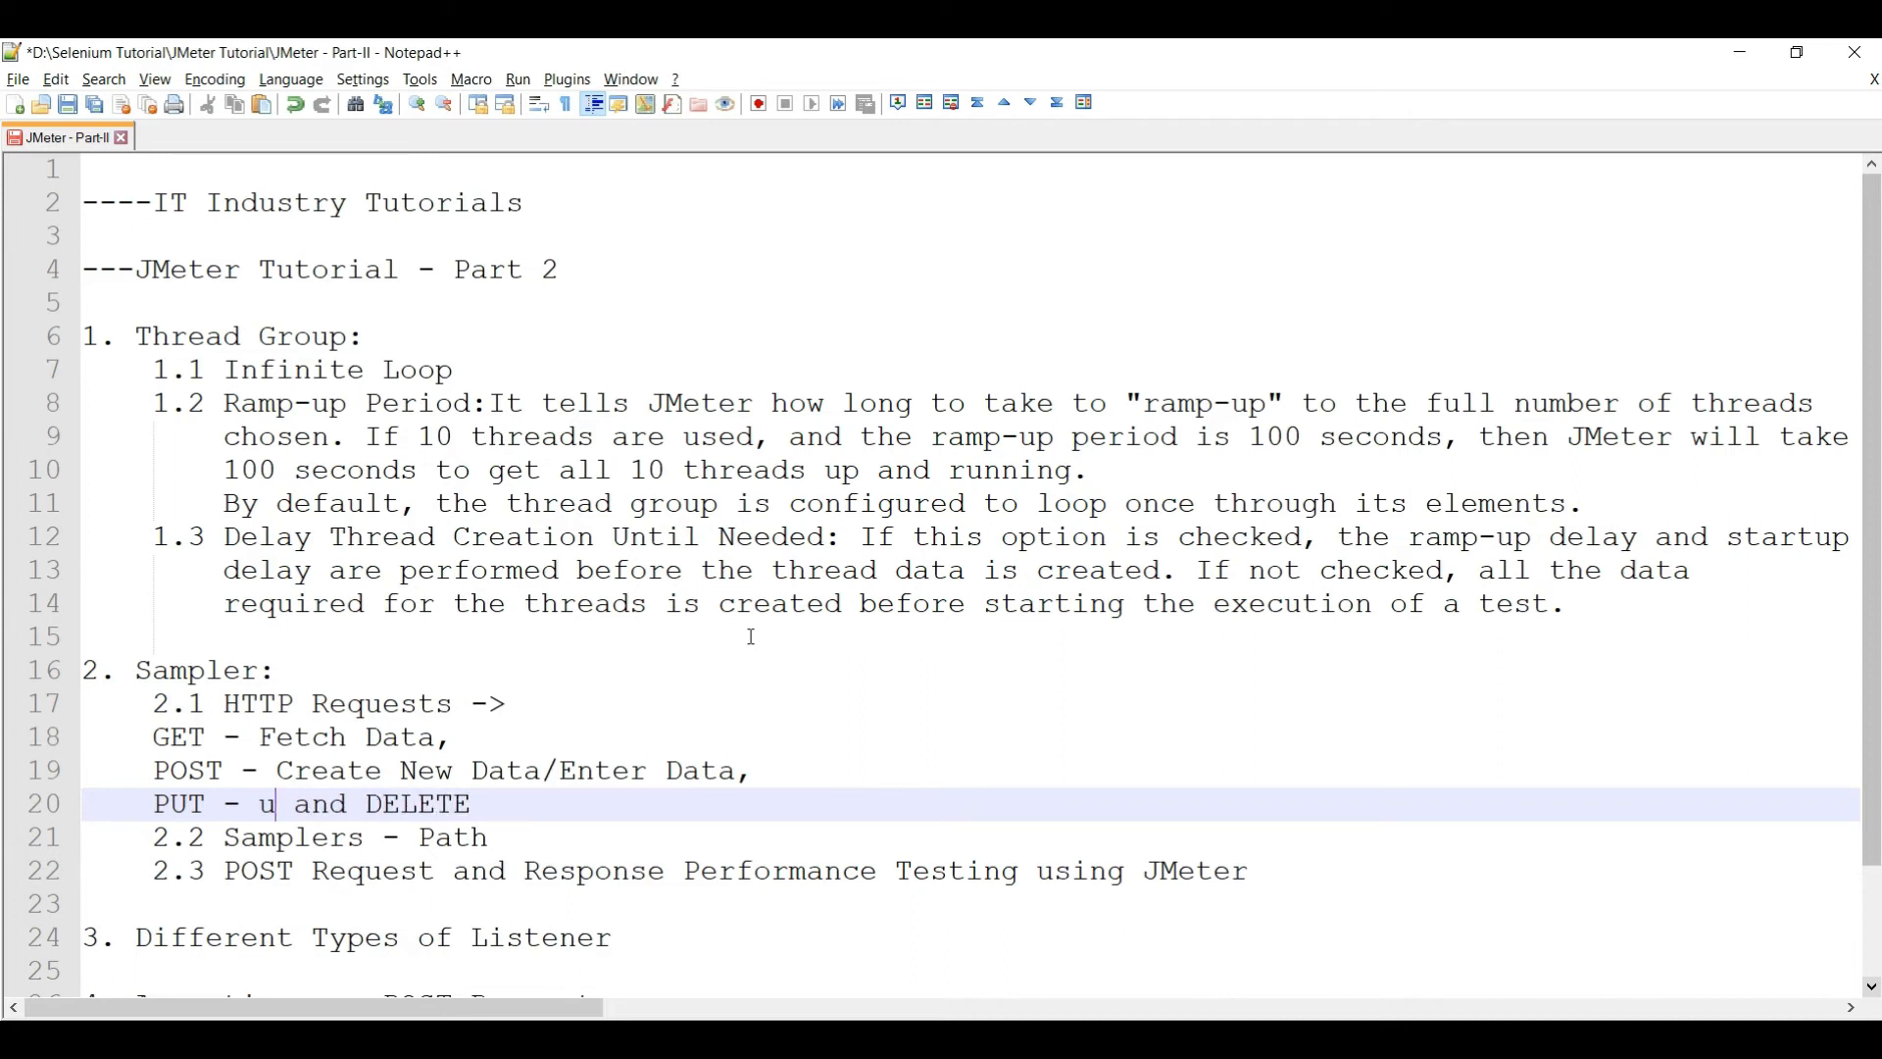
text(Update Data)
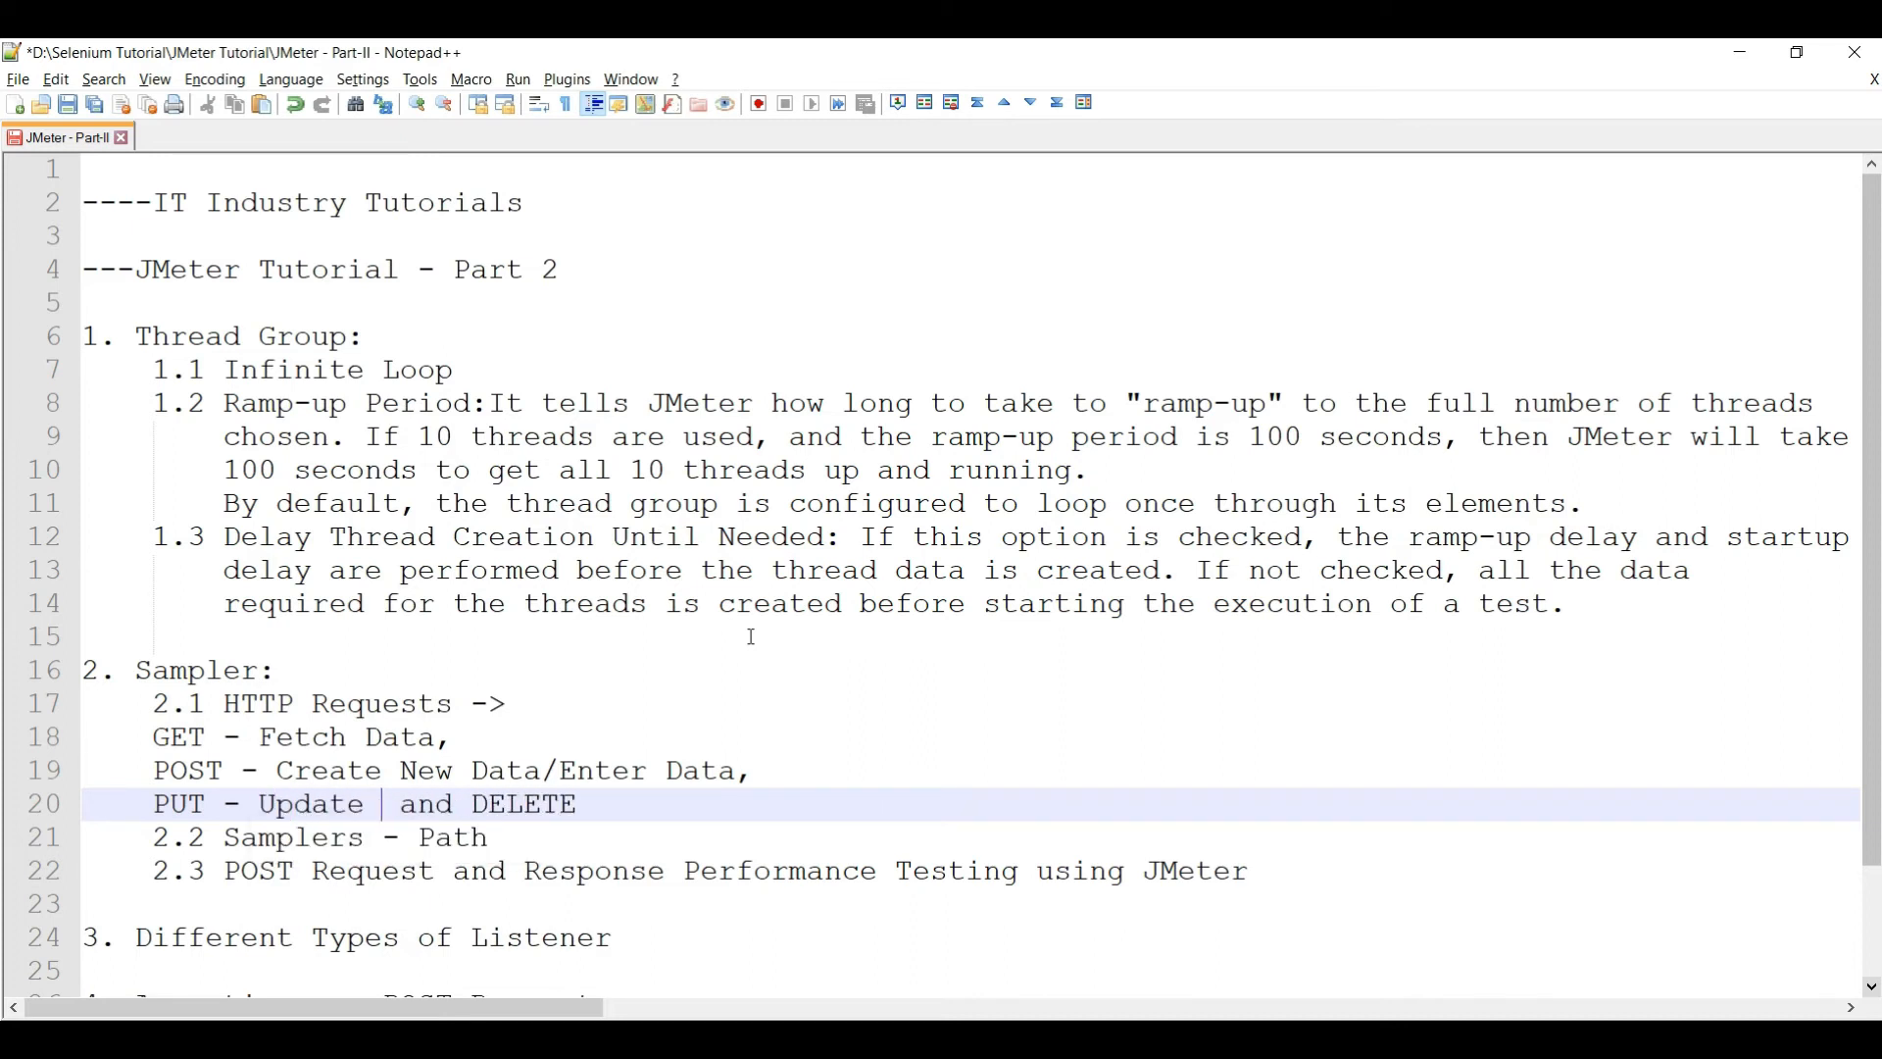
key(Escape)
- Put DELETE on its own line with '- Delete Data' and select the four method lines
key(Right)
key(Right)
key(Right)
key(Right)
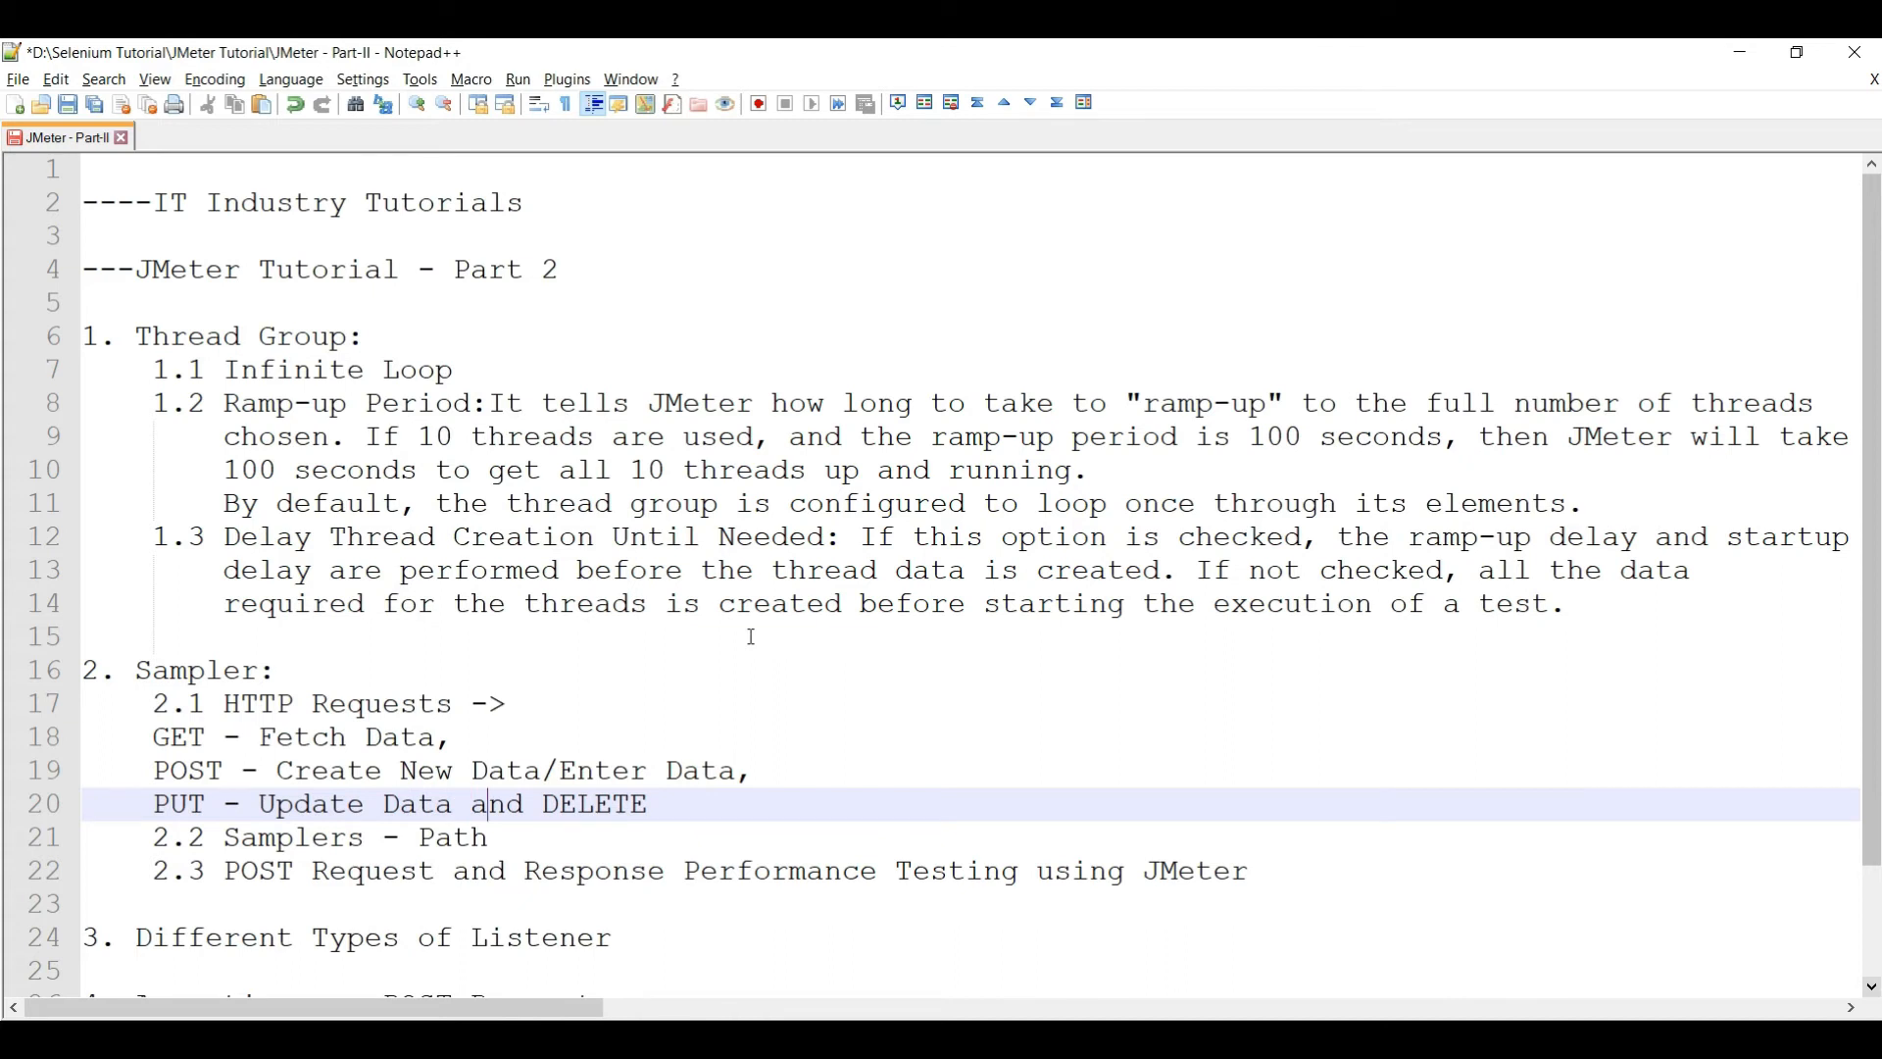
key(BackSpace)
key(BackSpace)
key(BackSpace)
key(BackSpace)
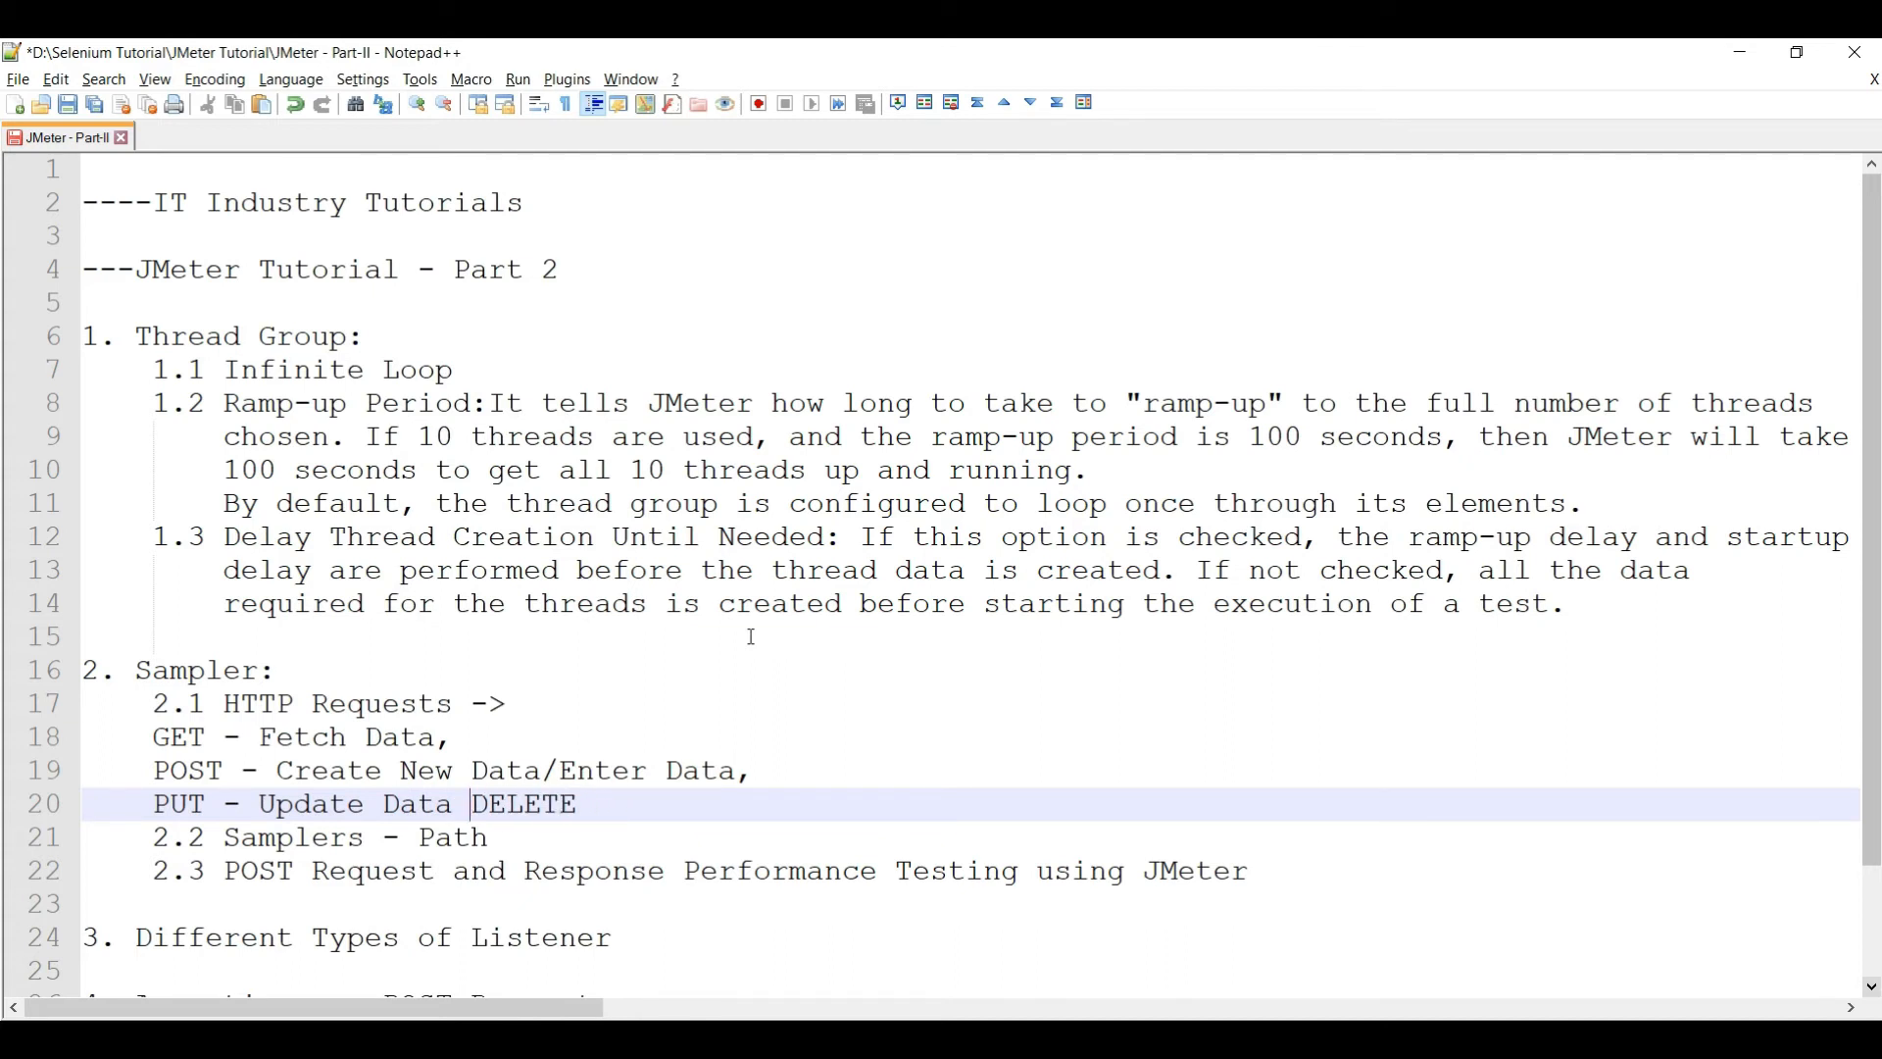
key(Return)
key(Right)
key(Right)
key(Right)
key(Right)
key(Right)
text(- Delete Data)
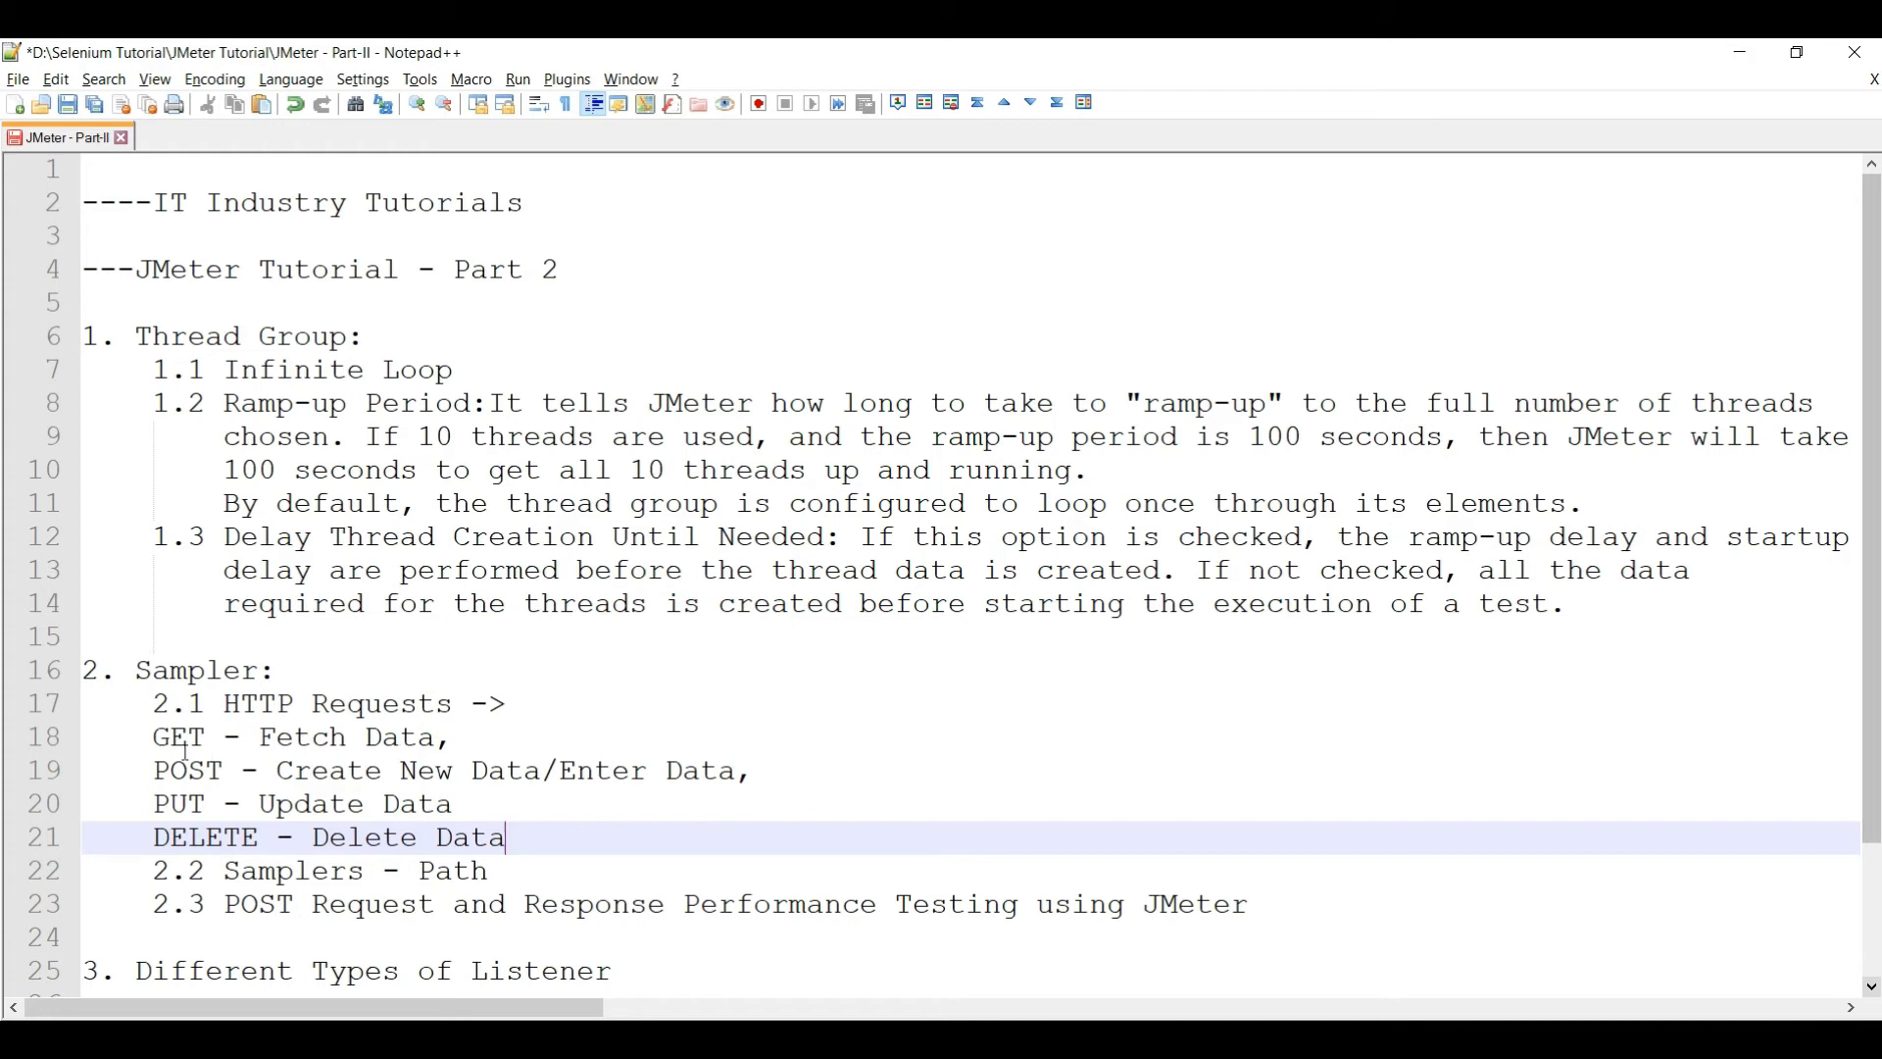
drag(155, 737, 525, 849)
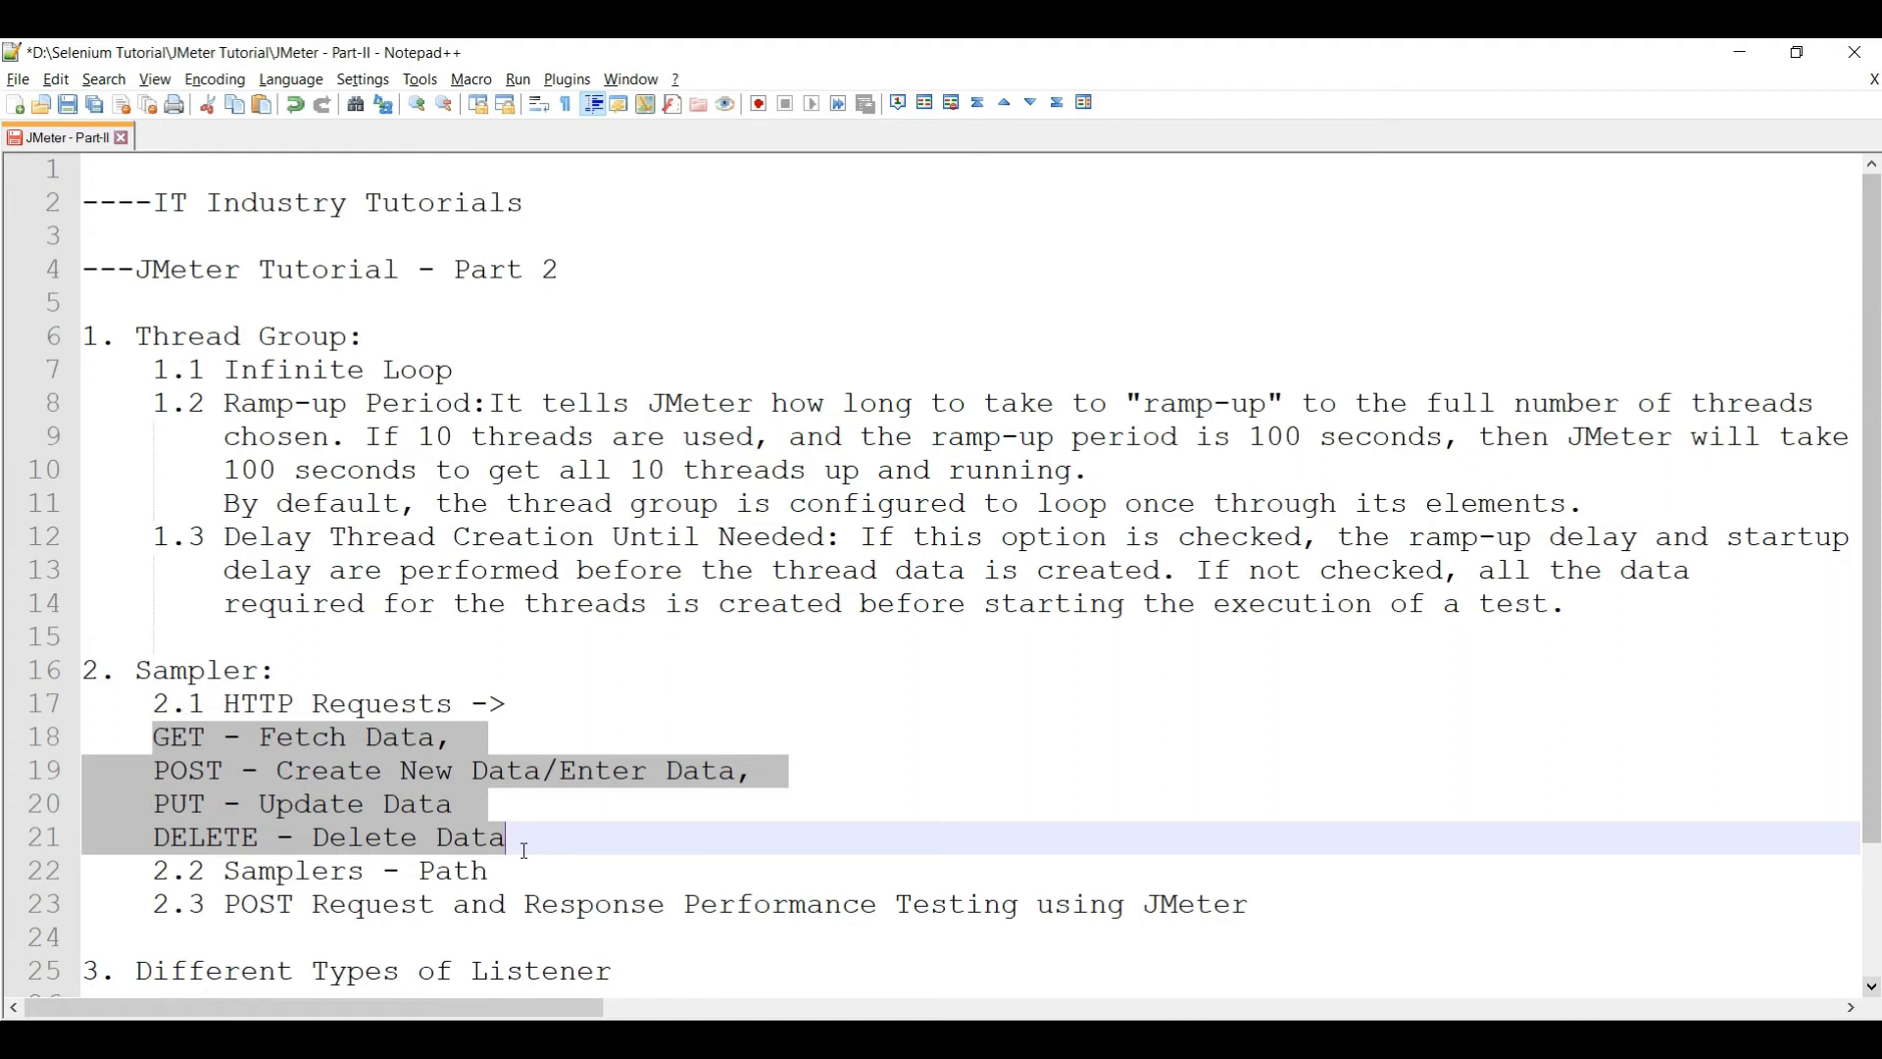
key(alt+Tab)
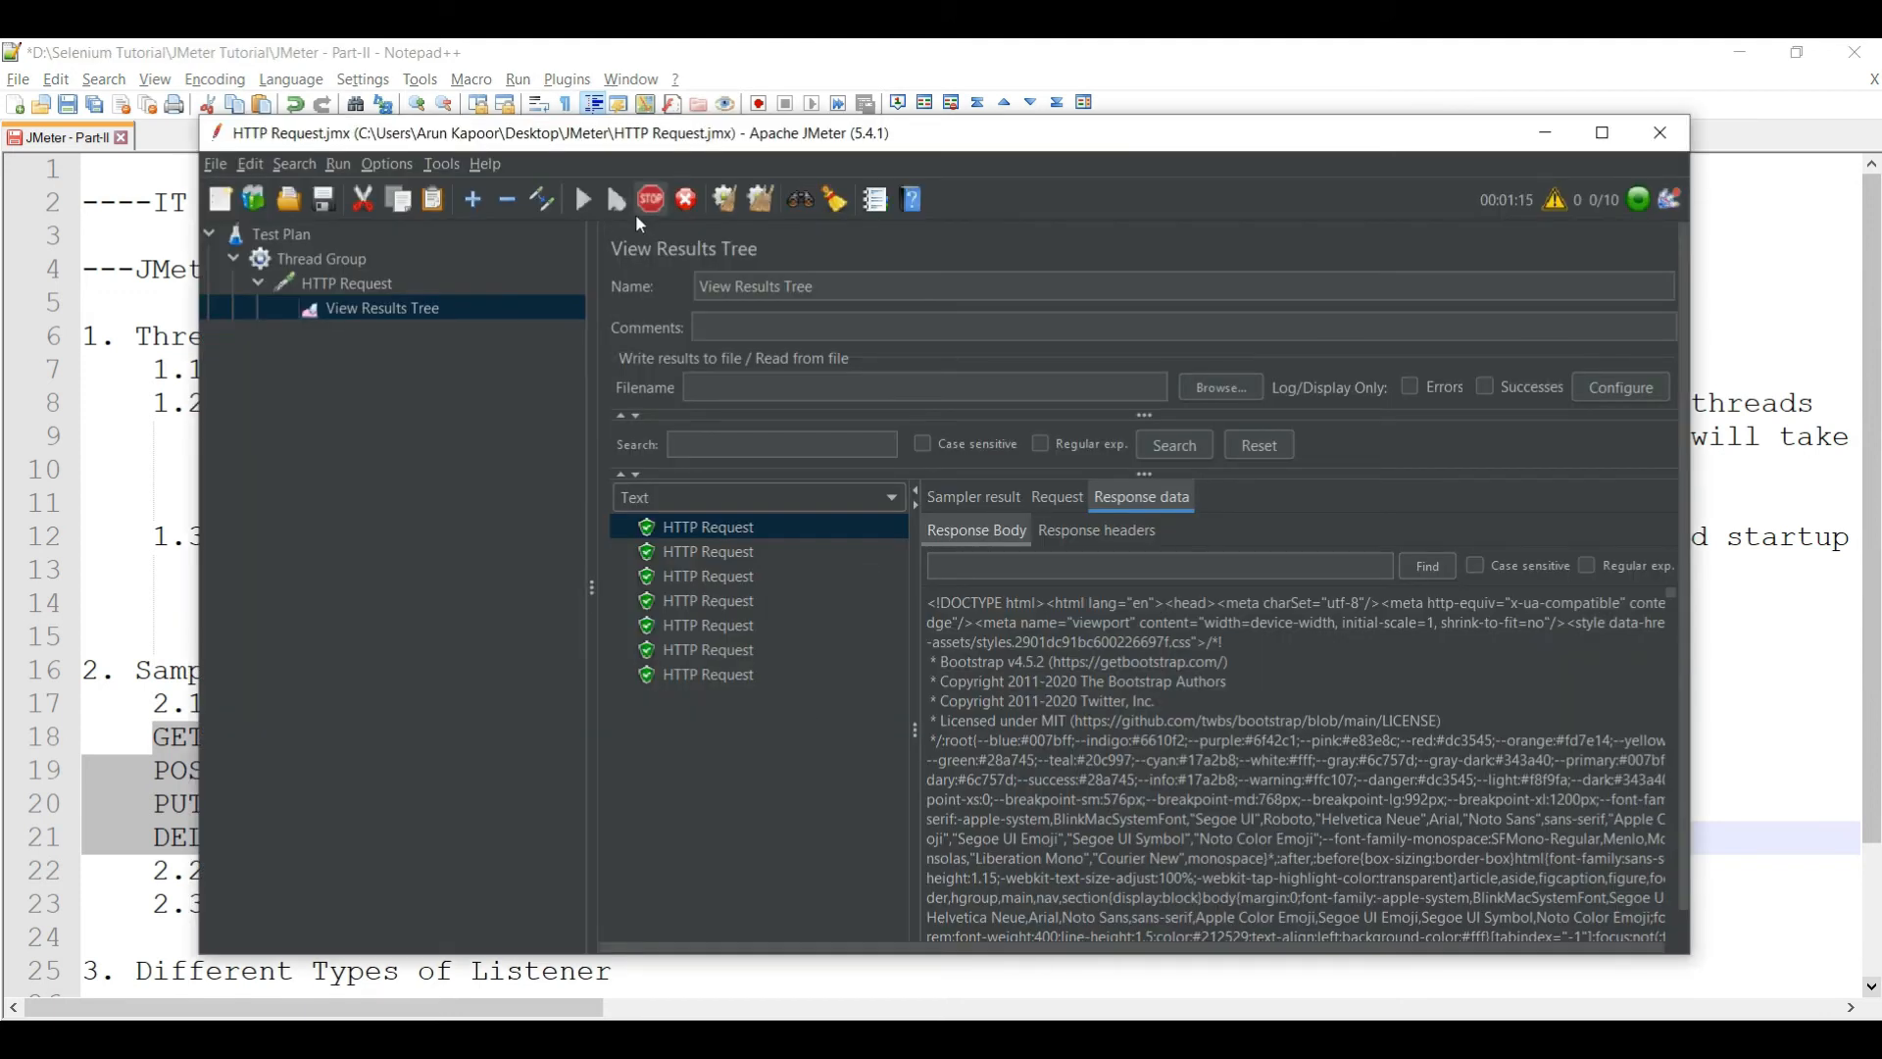
- Stop the test and switch the HTTP Request sampler's method from GET to POST
click(650, 200)
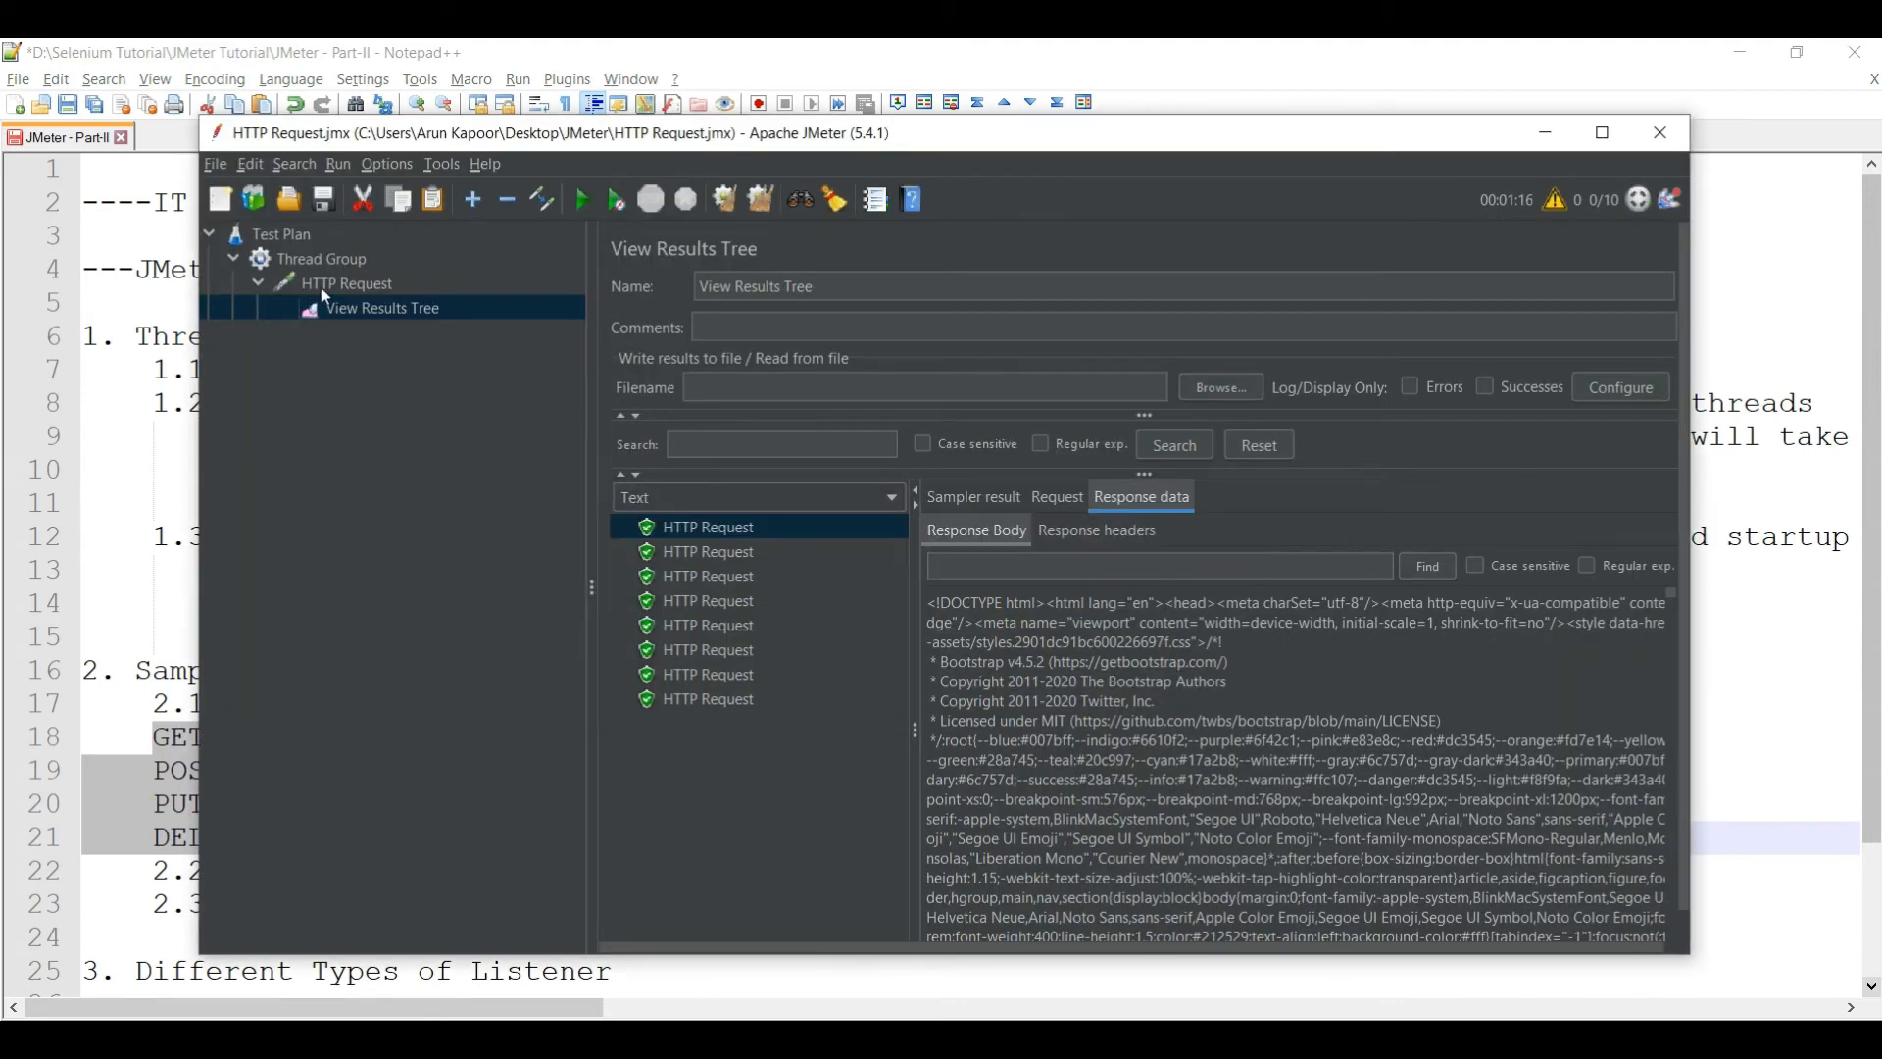
click(325, 290)
click(747, 505)
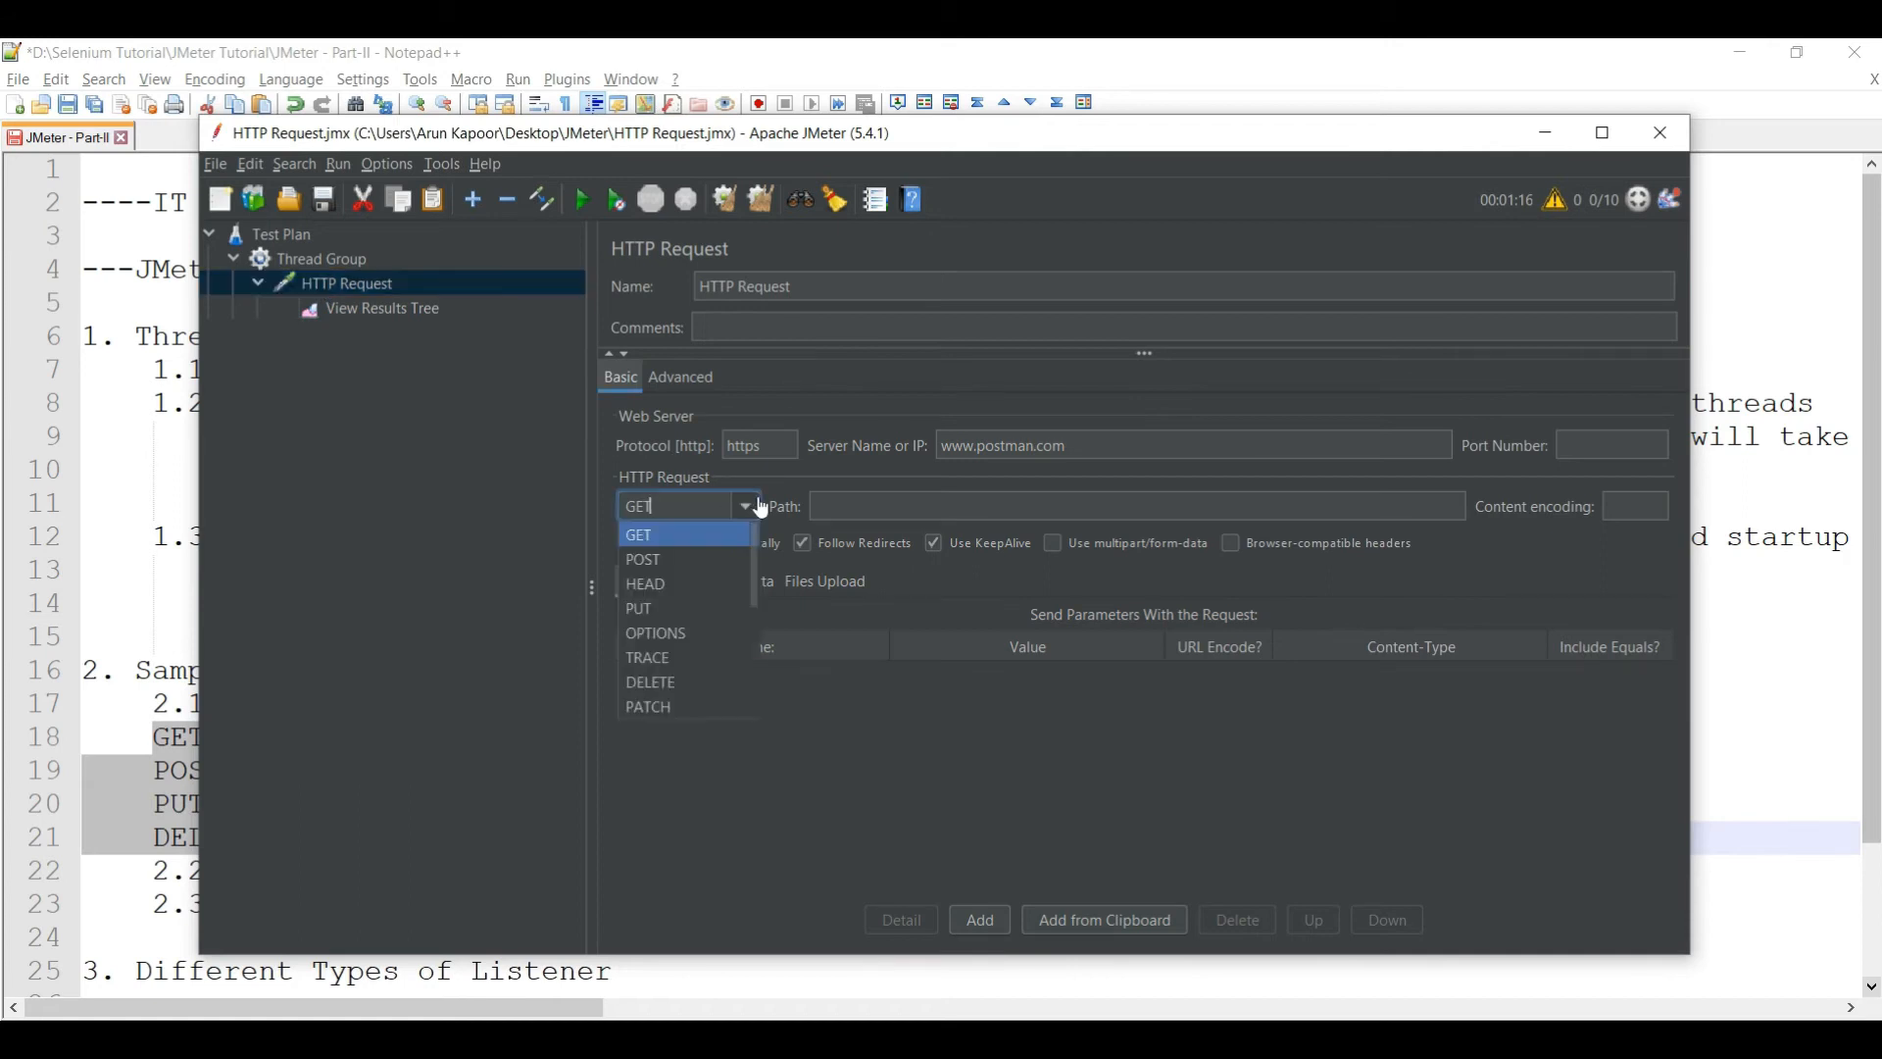
click(647, 560)
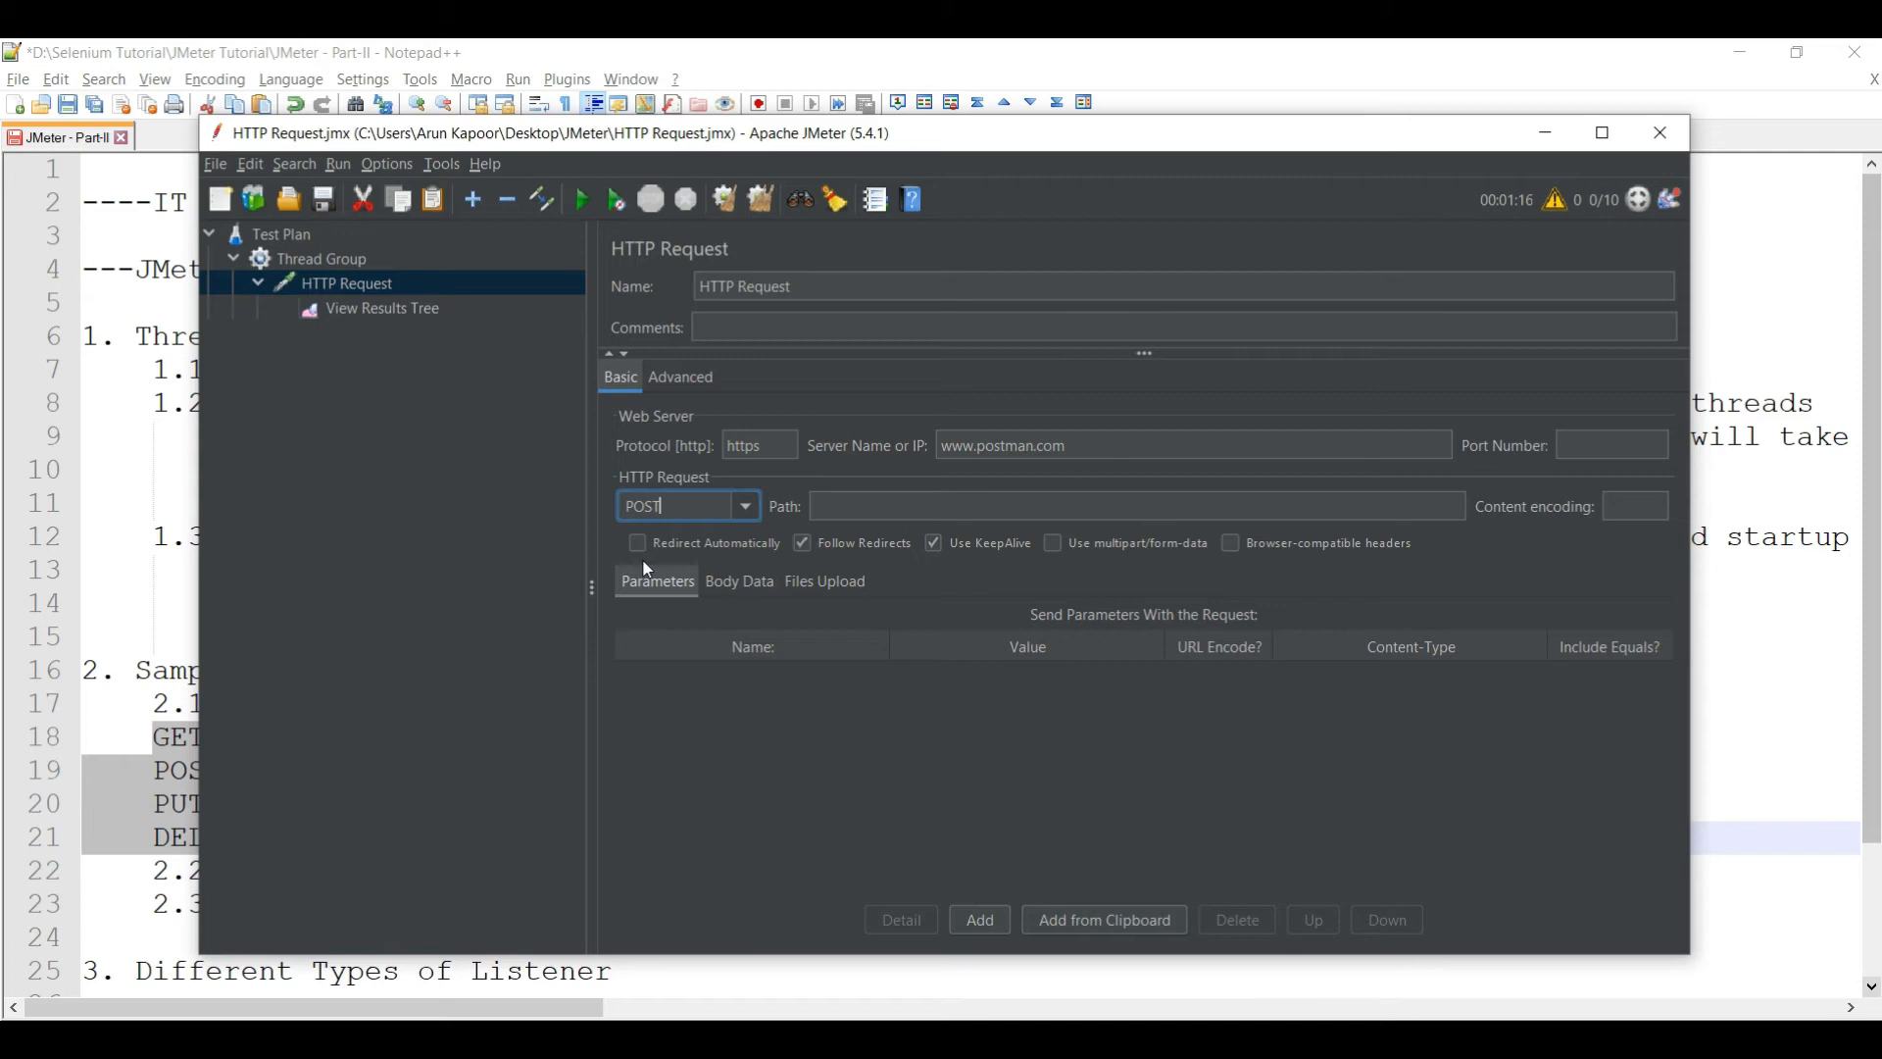
click(863, 520)
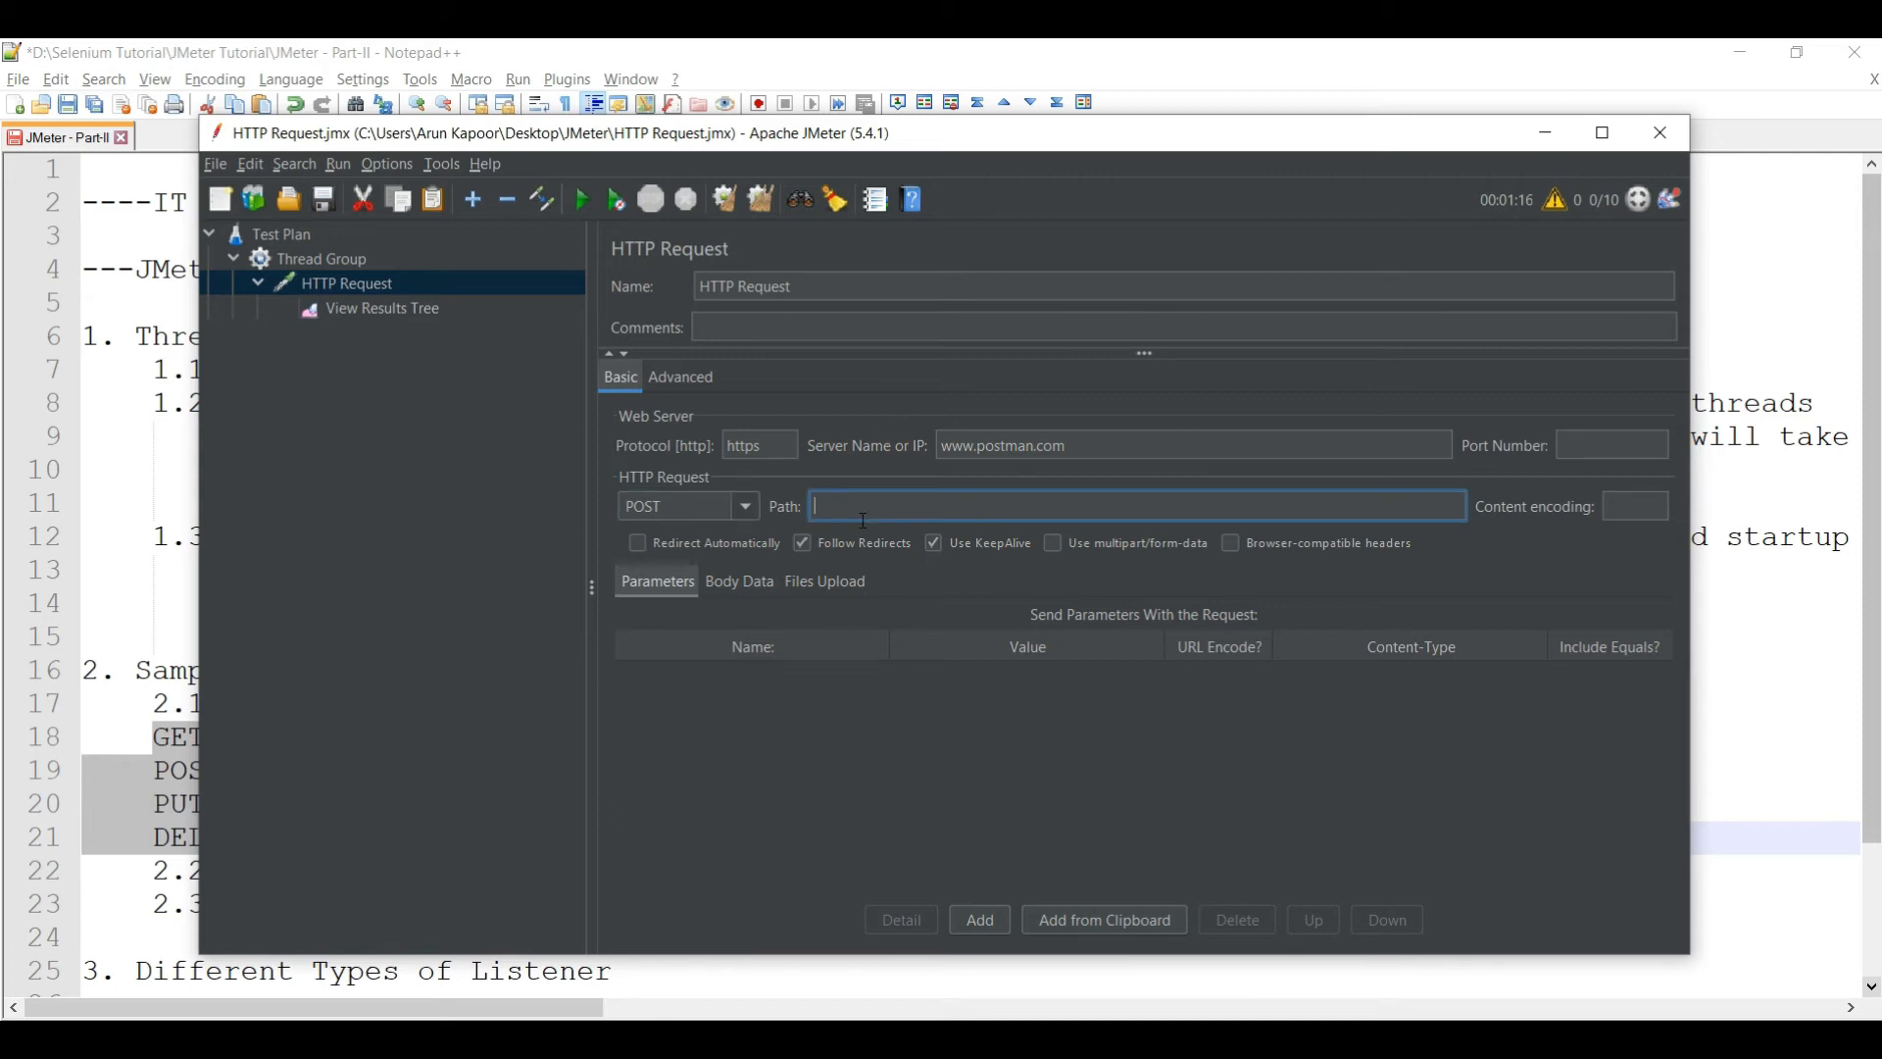
- Select the Salesforce login page address in Chrome and return to JMeter
click(769, 845)
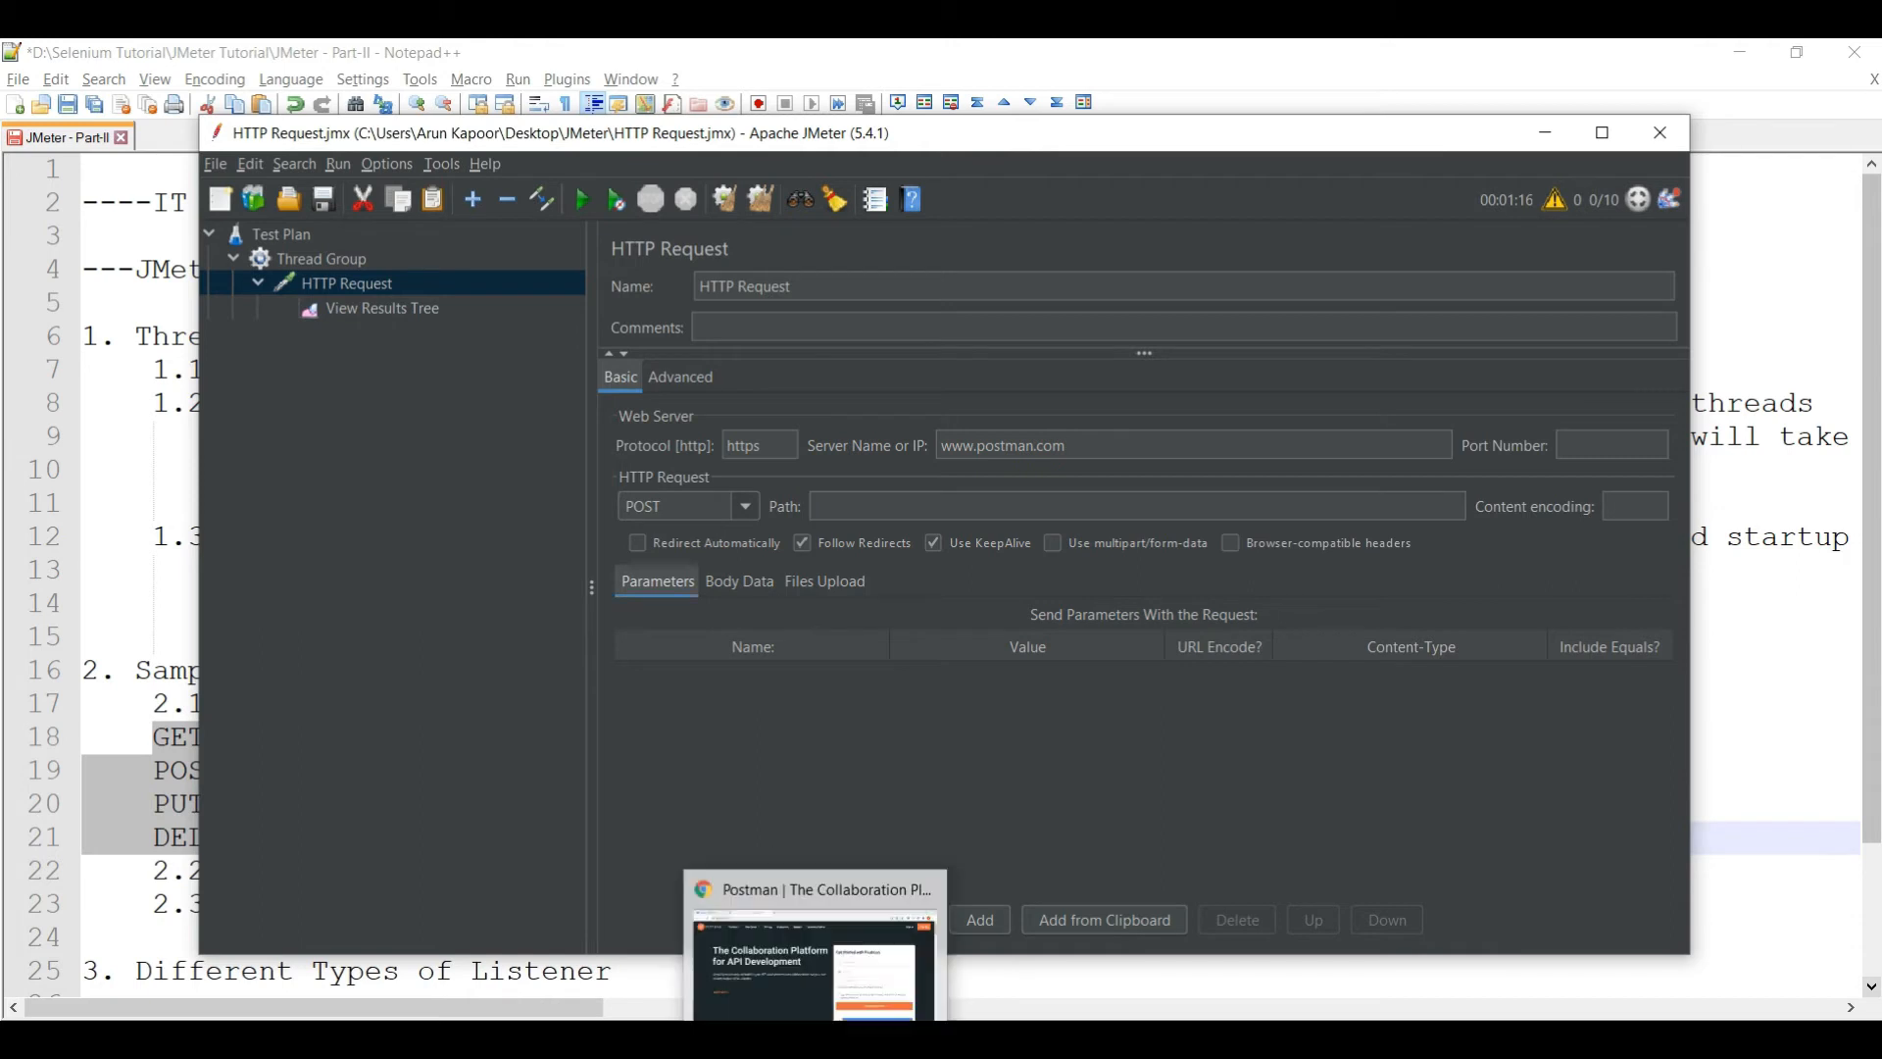
click(796, 1017)
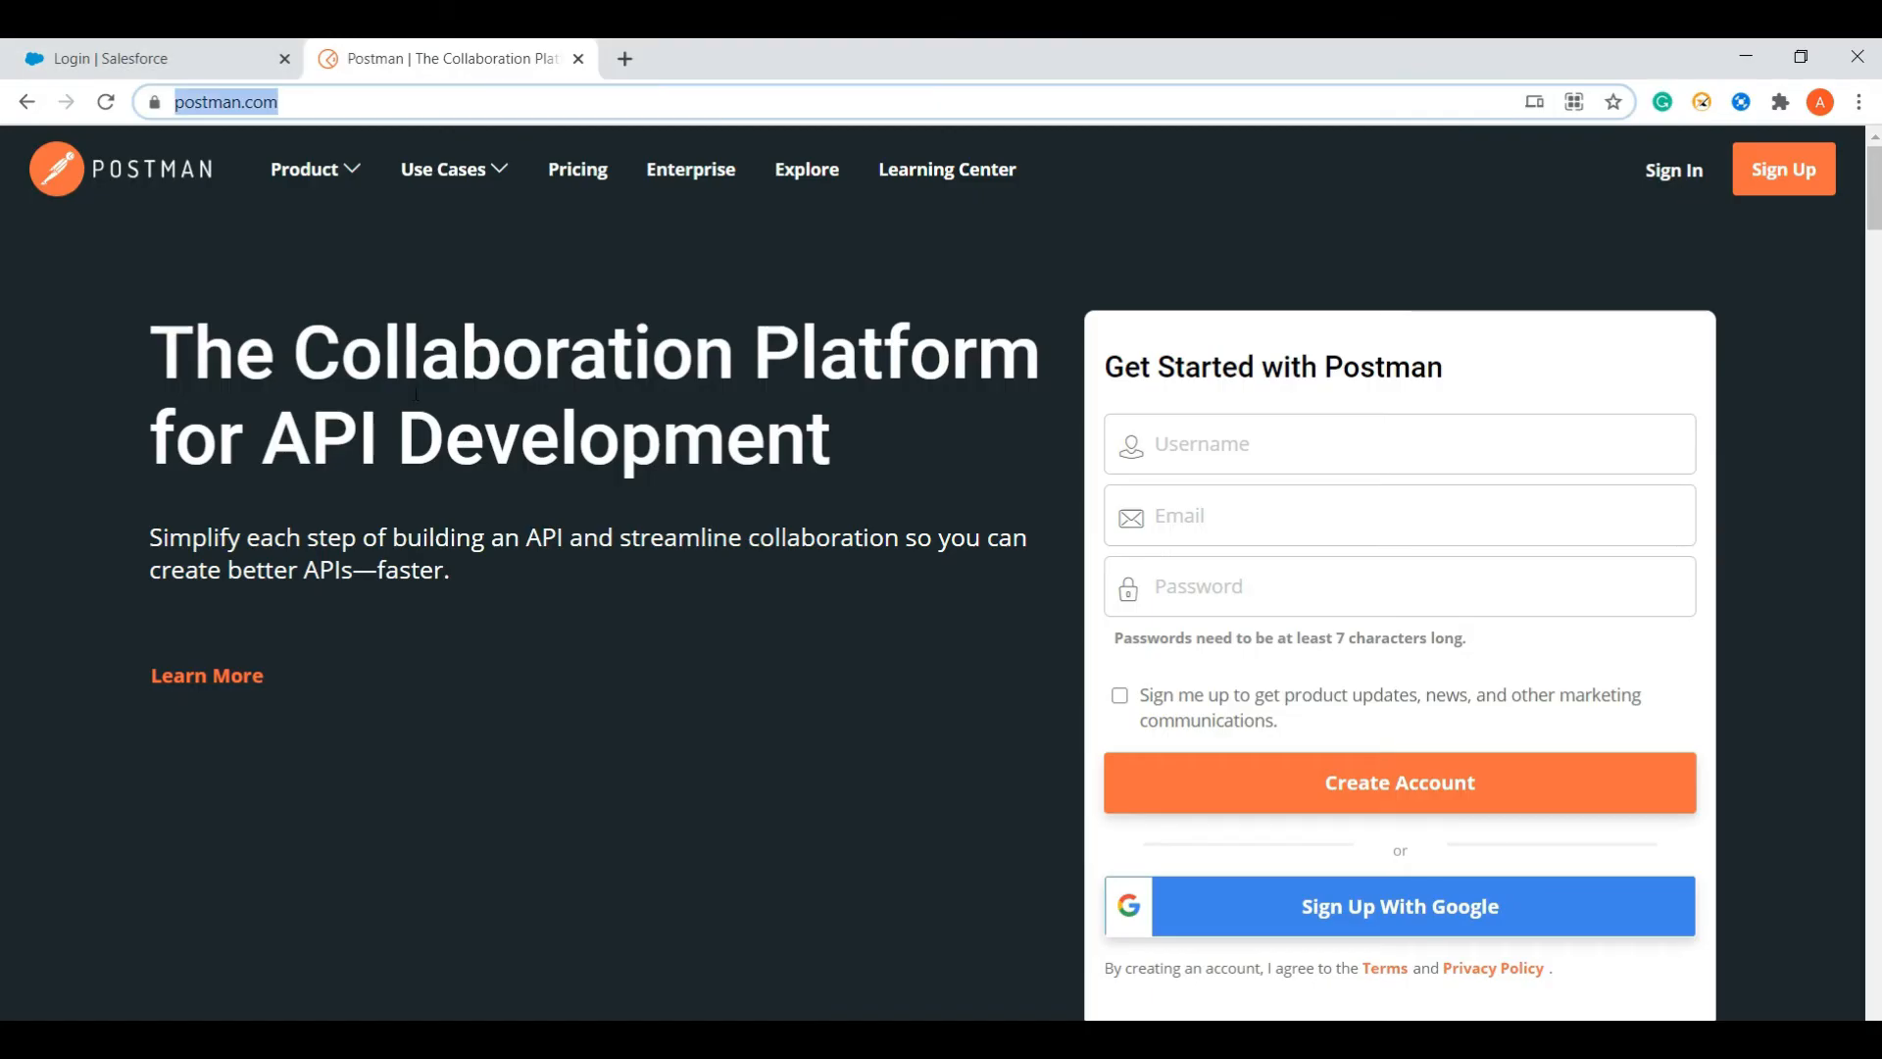
click(201, 60)
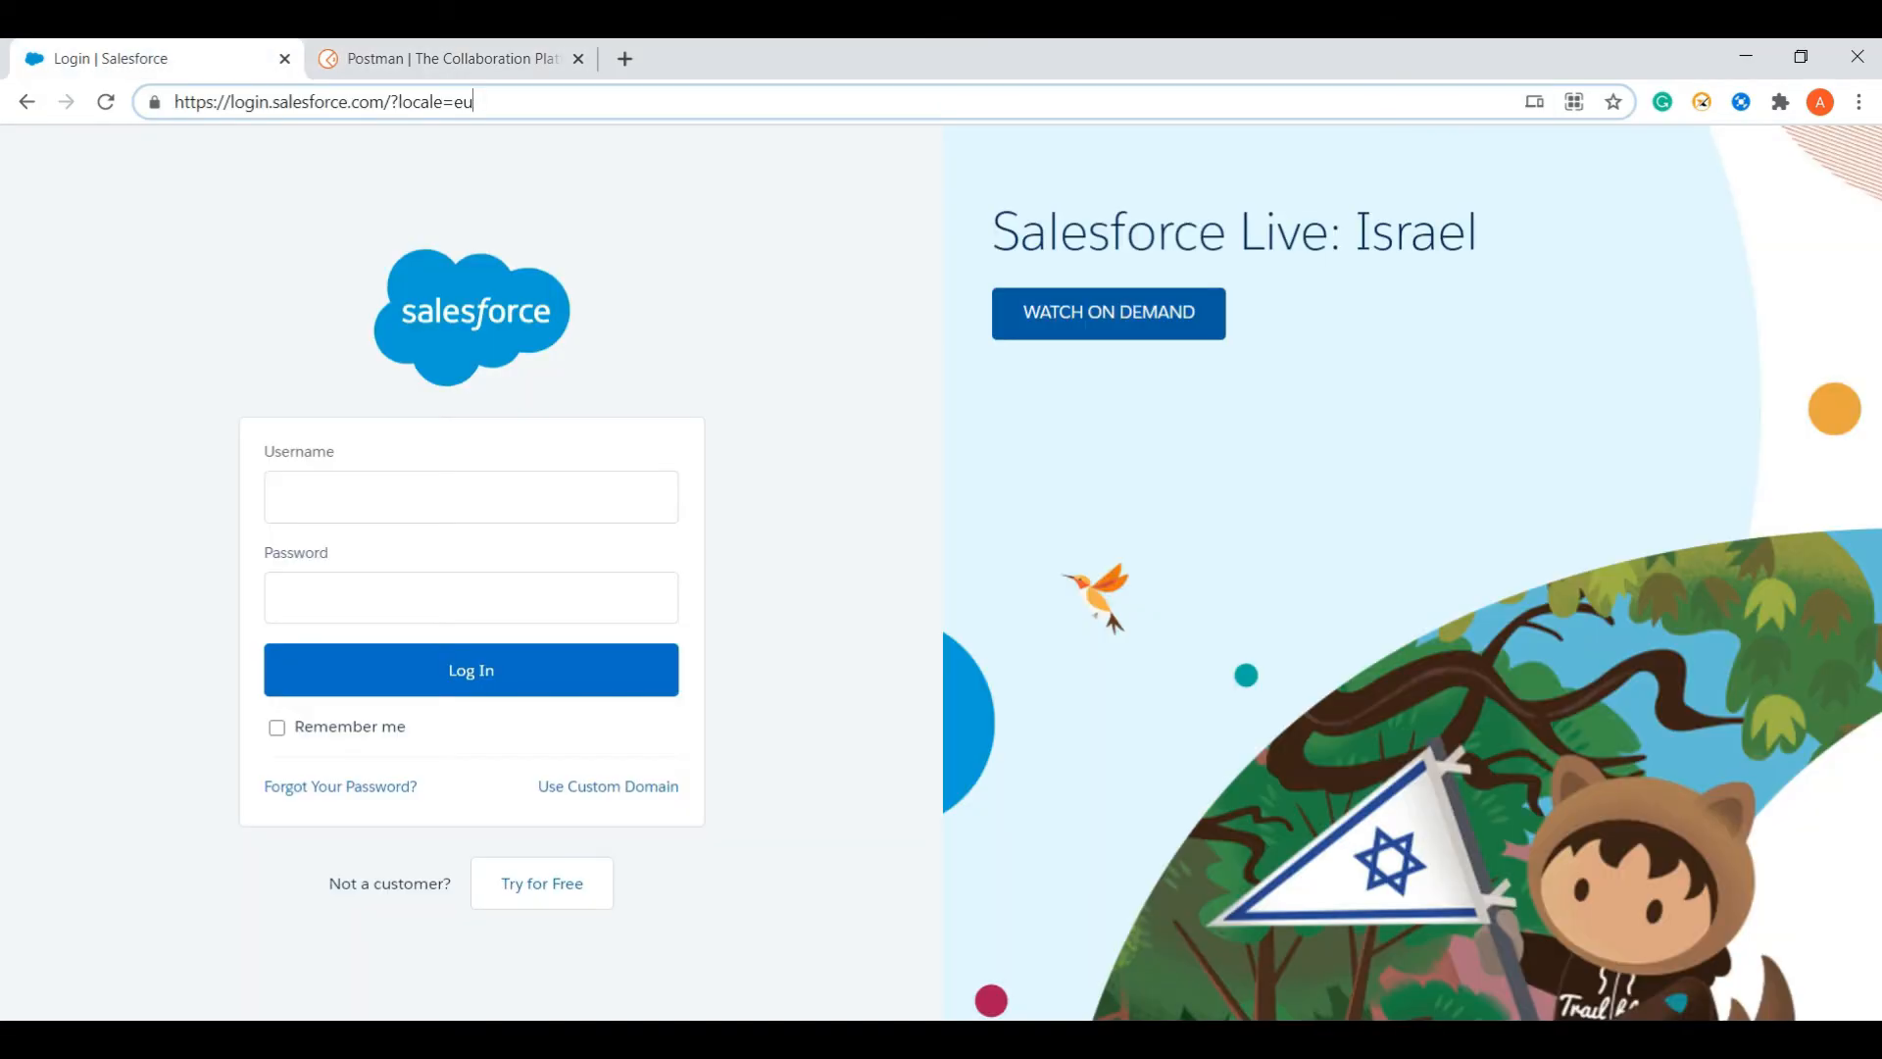
click(488, 108)
key(ctrl+c)
key(alt+Tab)
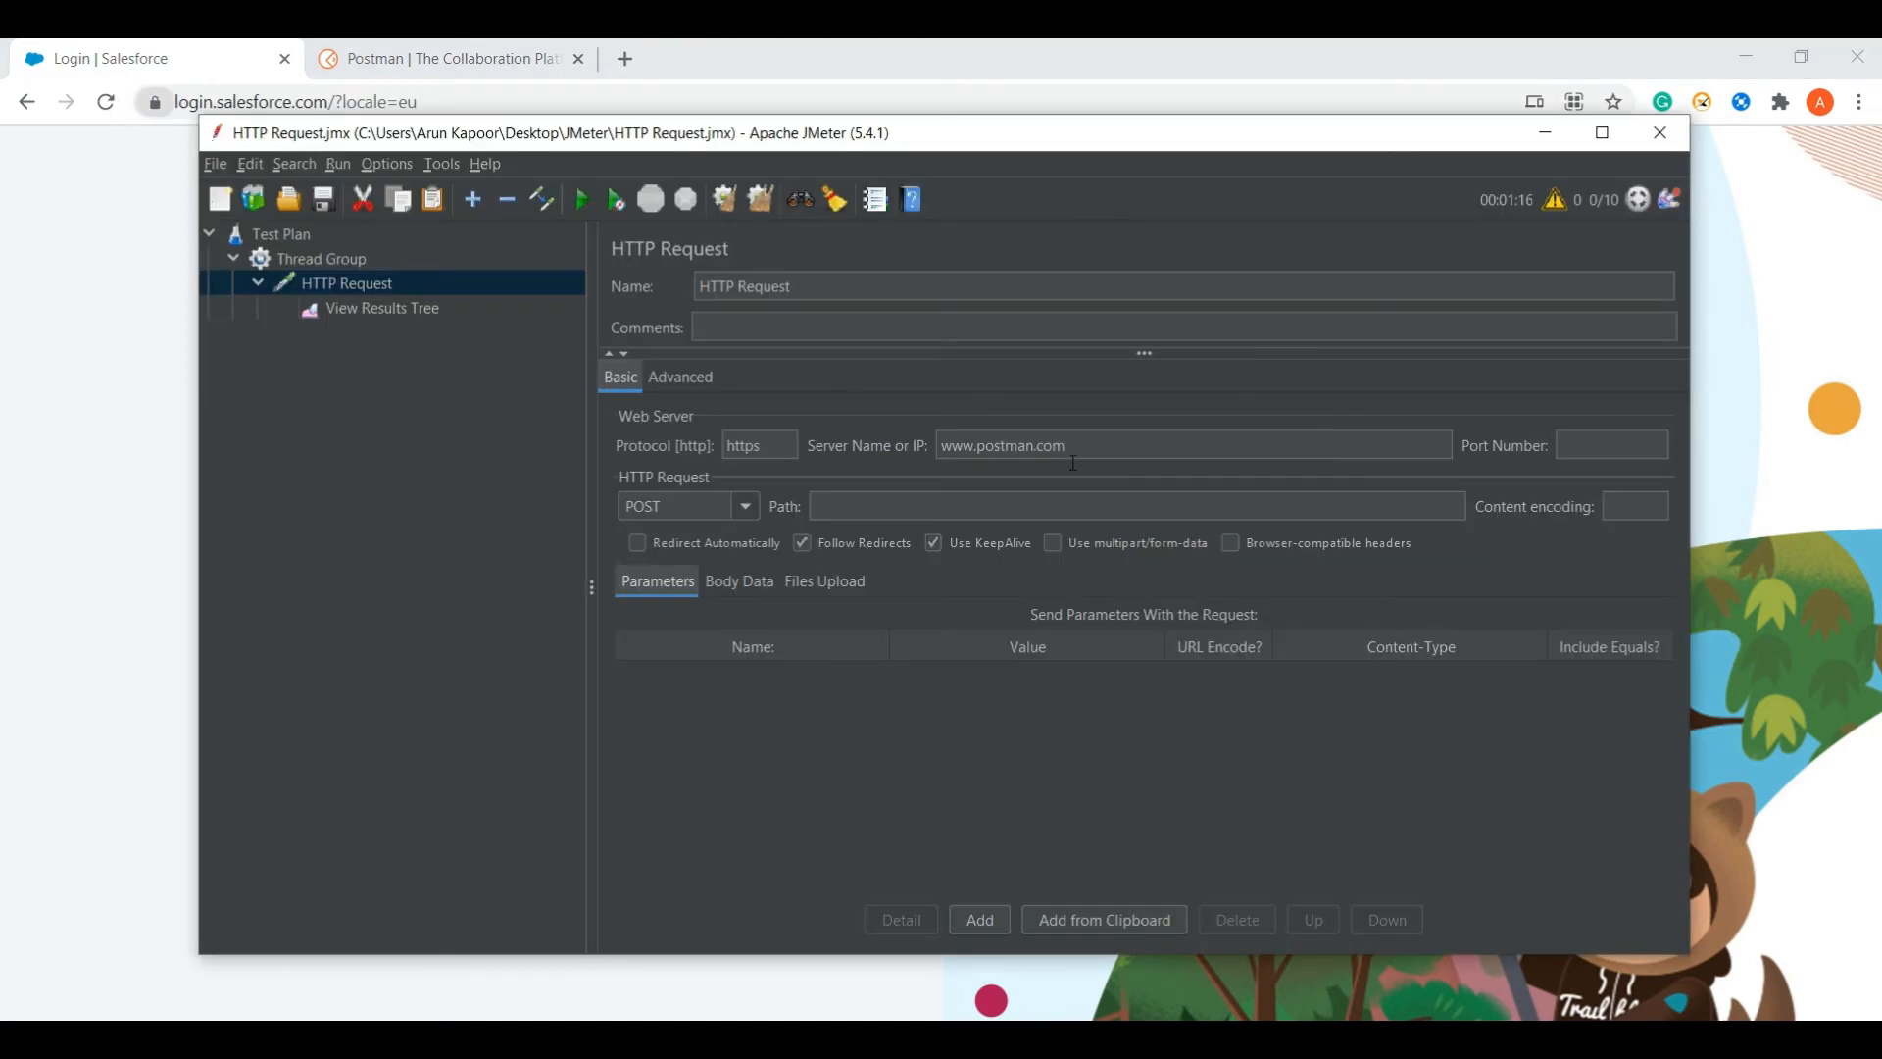
click(1089, 455)
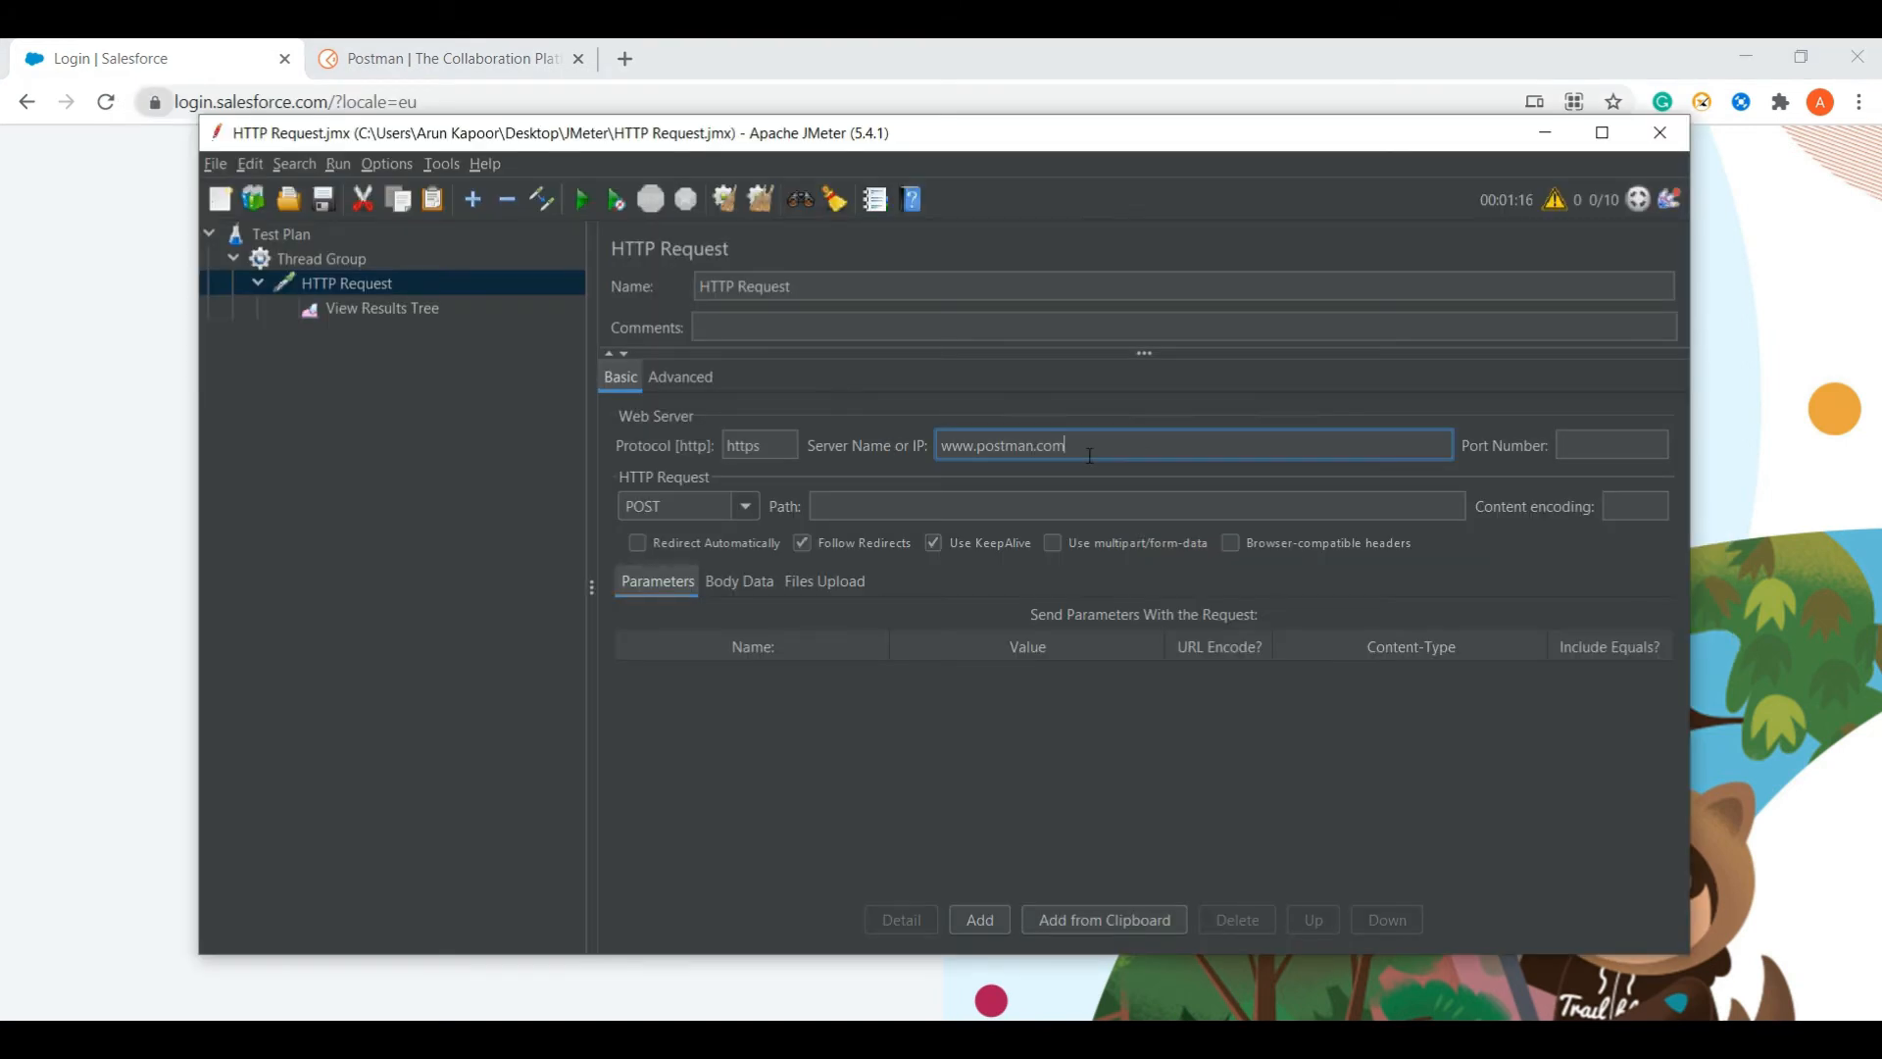
key(ctrl+v)
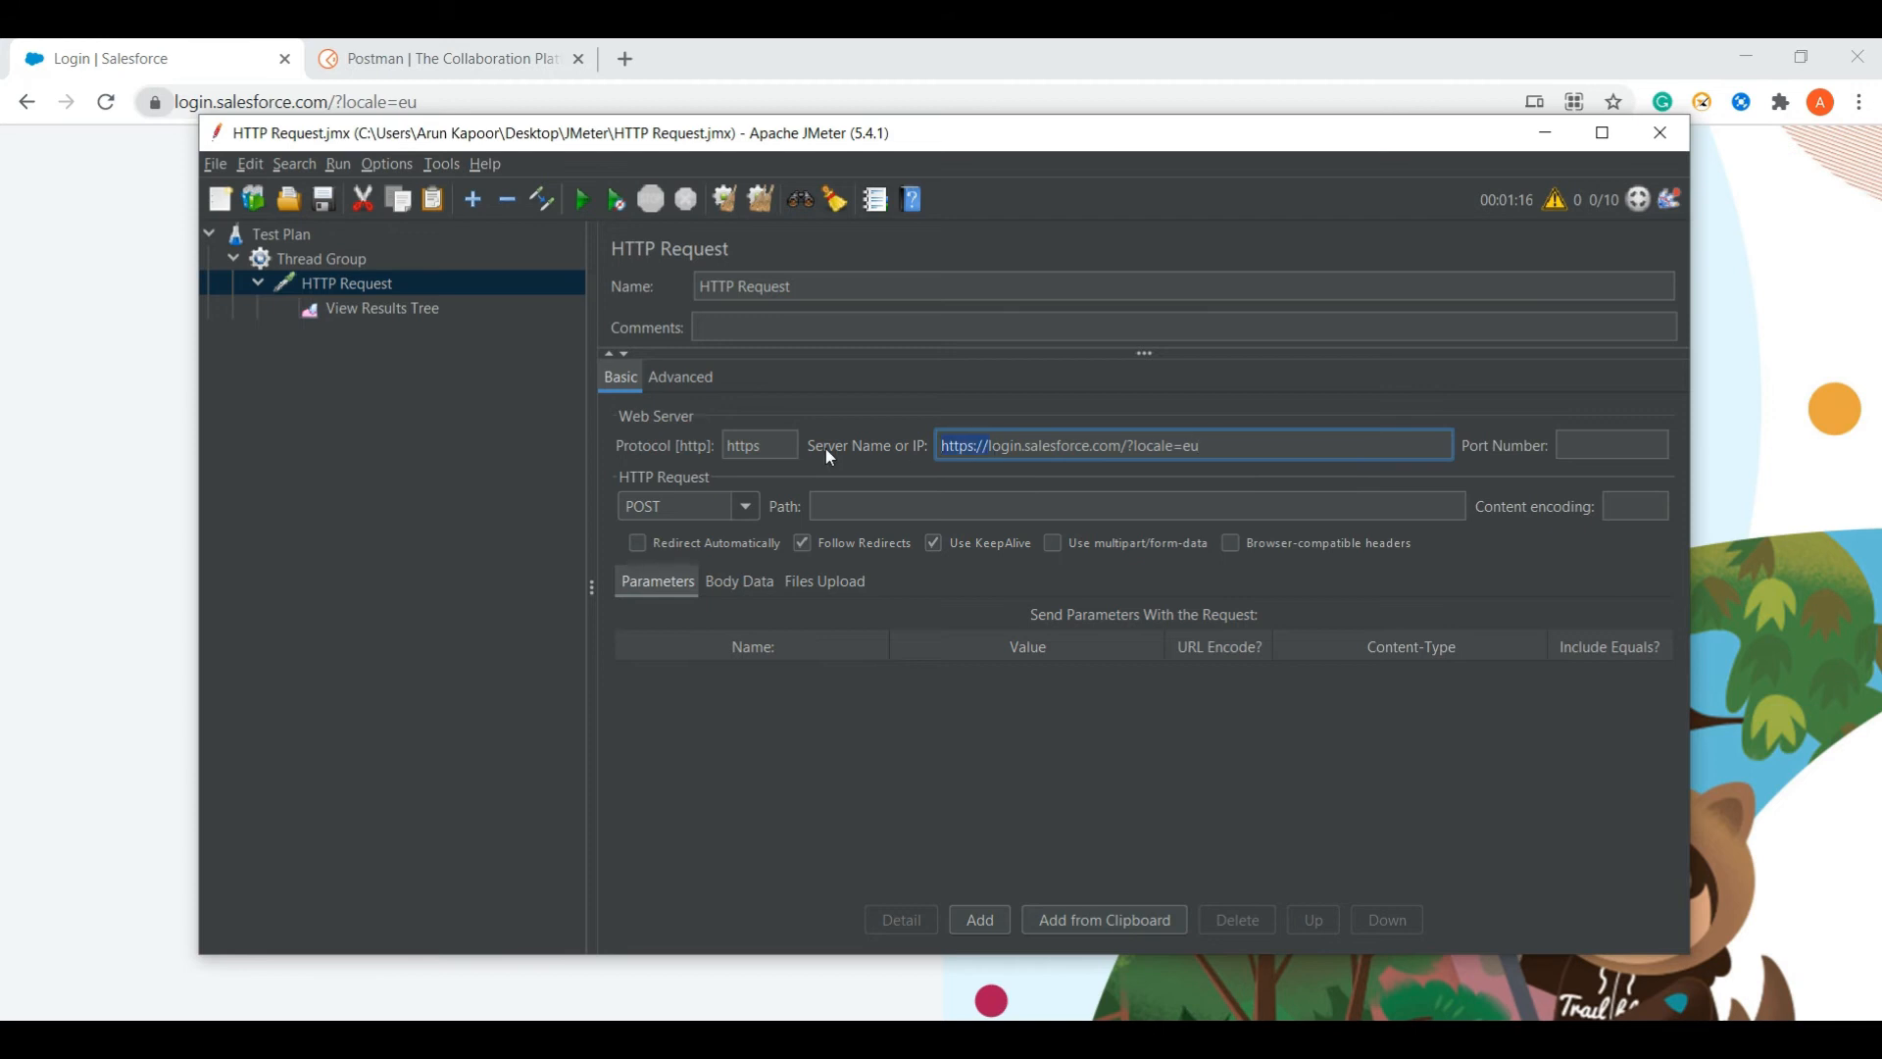
key(BackSpace)
drag(1155, 454, 1167, 457)
key(ctrl+c)
key(BackSpace)
- Set the request path to ?locale=eu, drop the server name's trailing slash, and switch the method to GET
click(1021, 517)
key(ctrl+v)
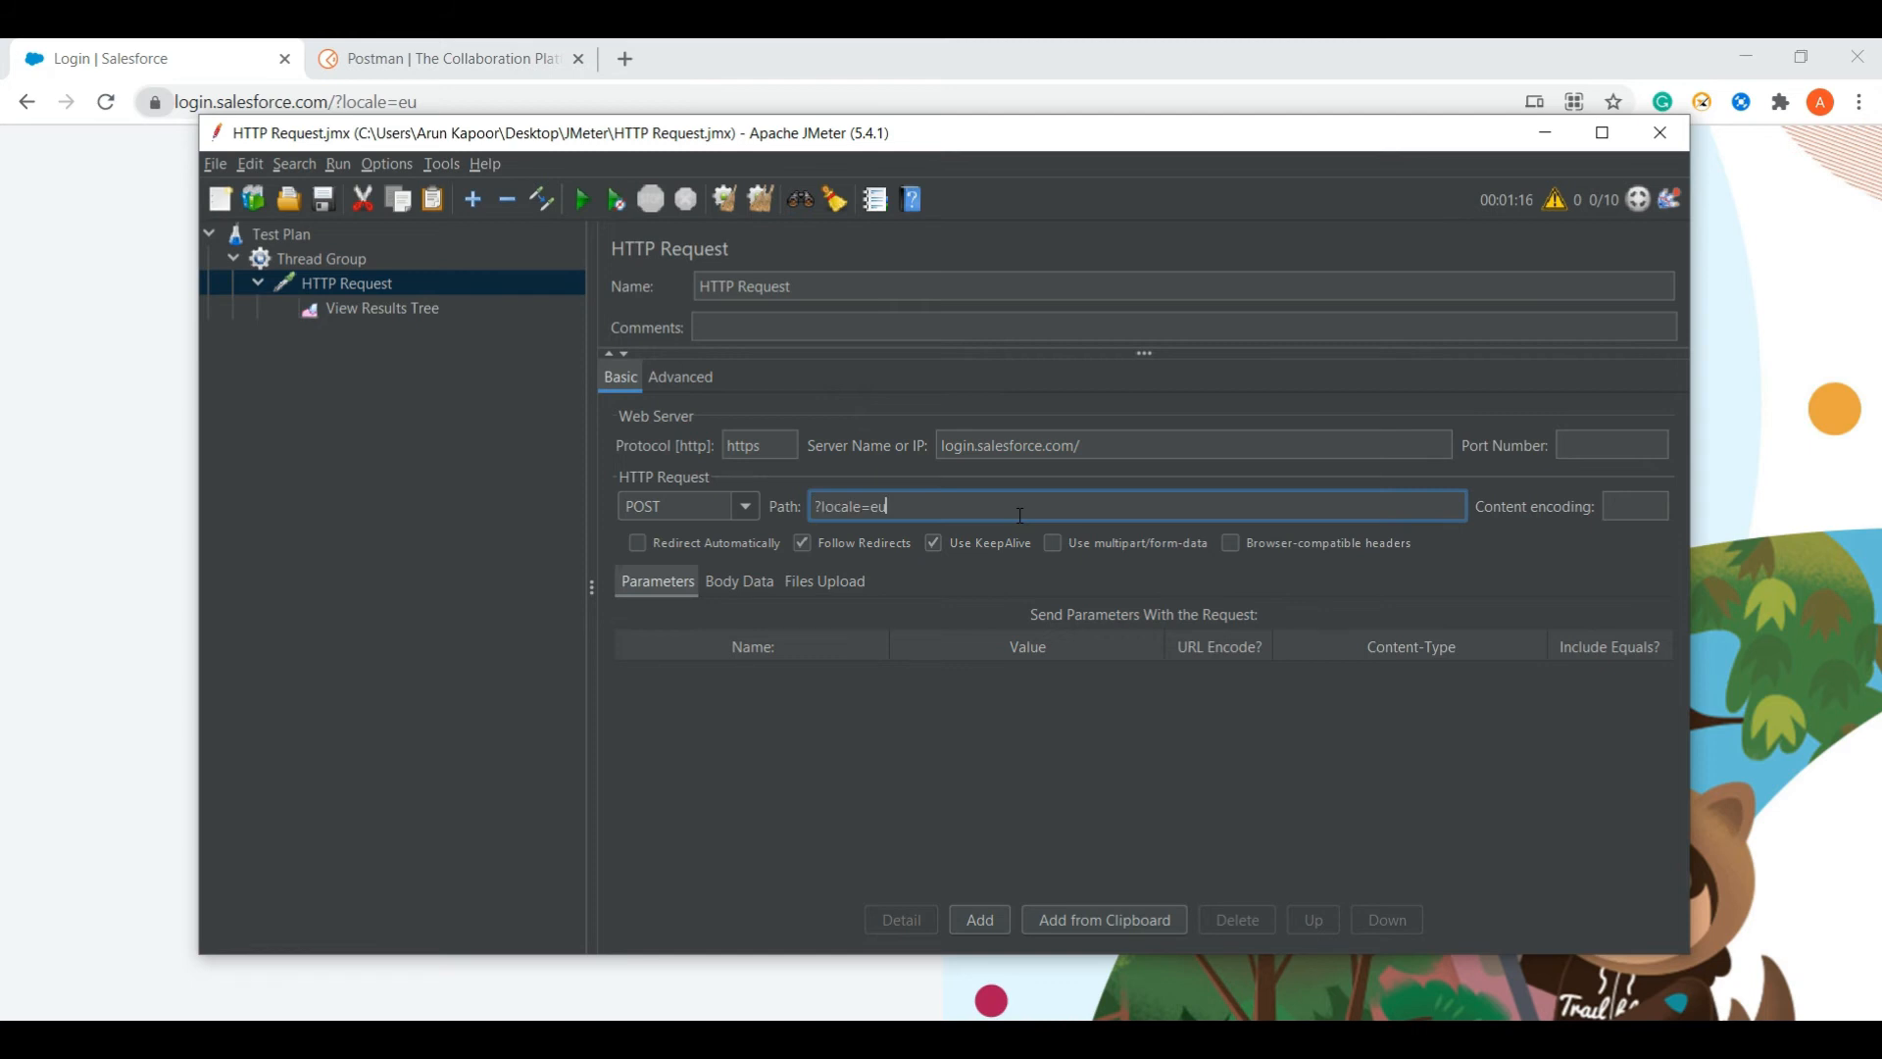
click(1106, 449)
key(BackSpace)
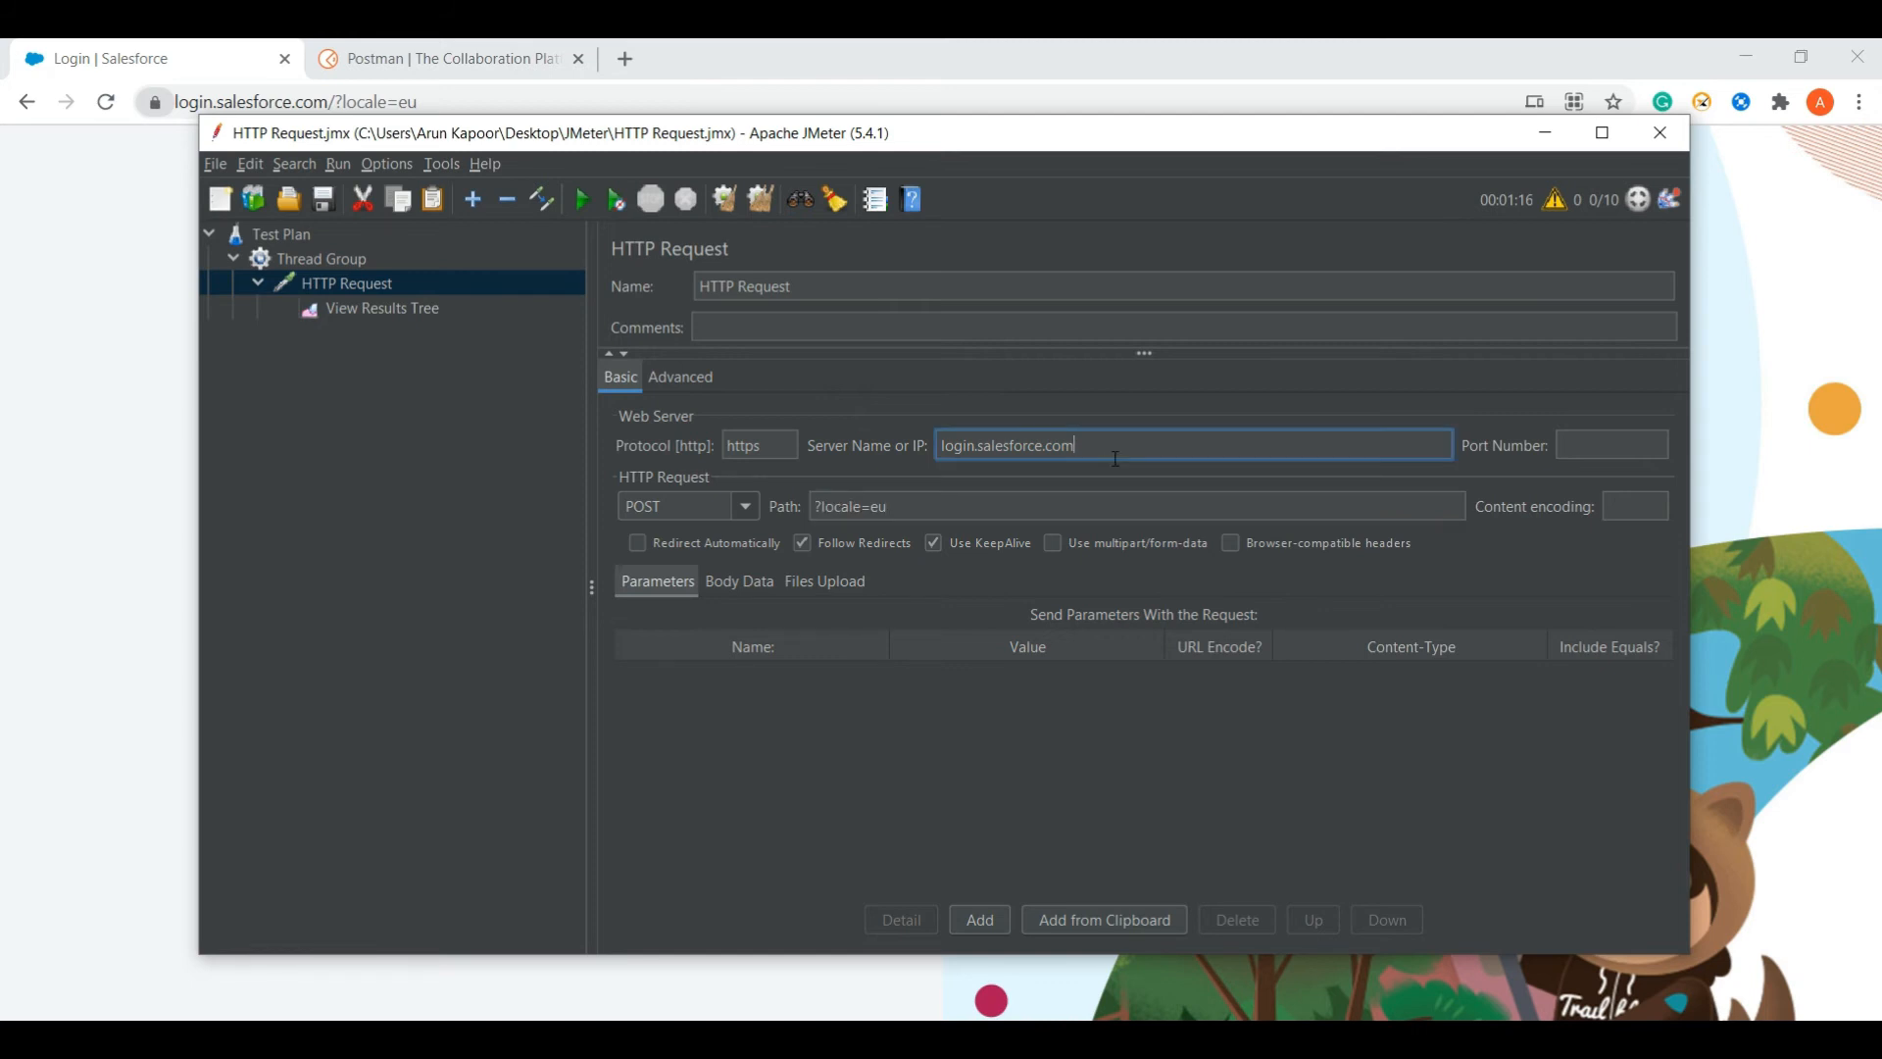
click(748, 508)
click(702, 532)
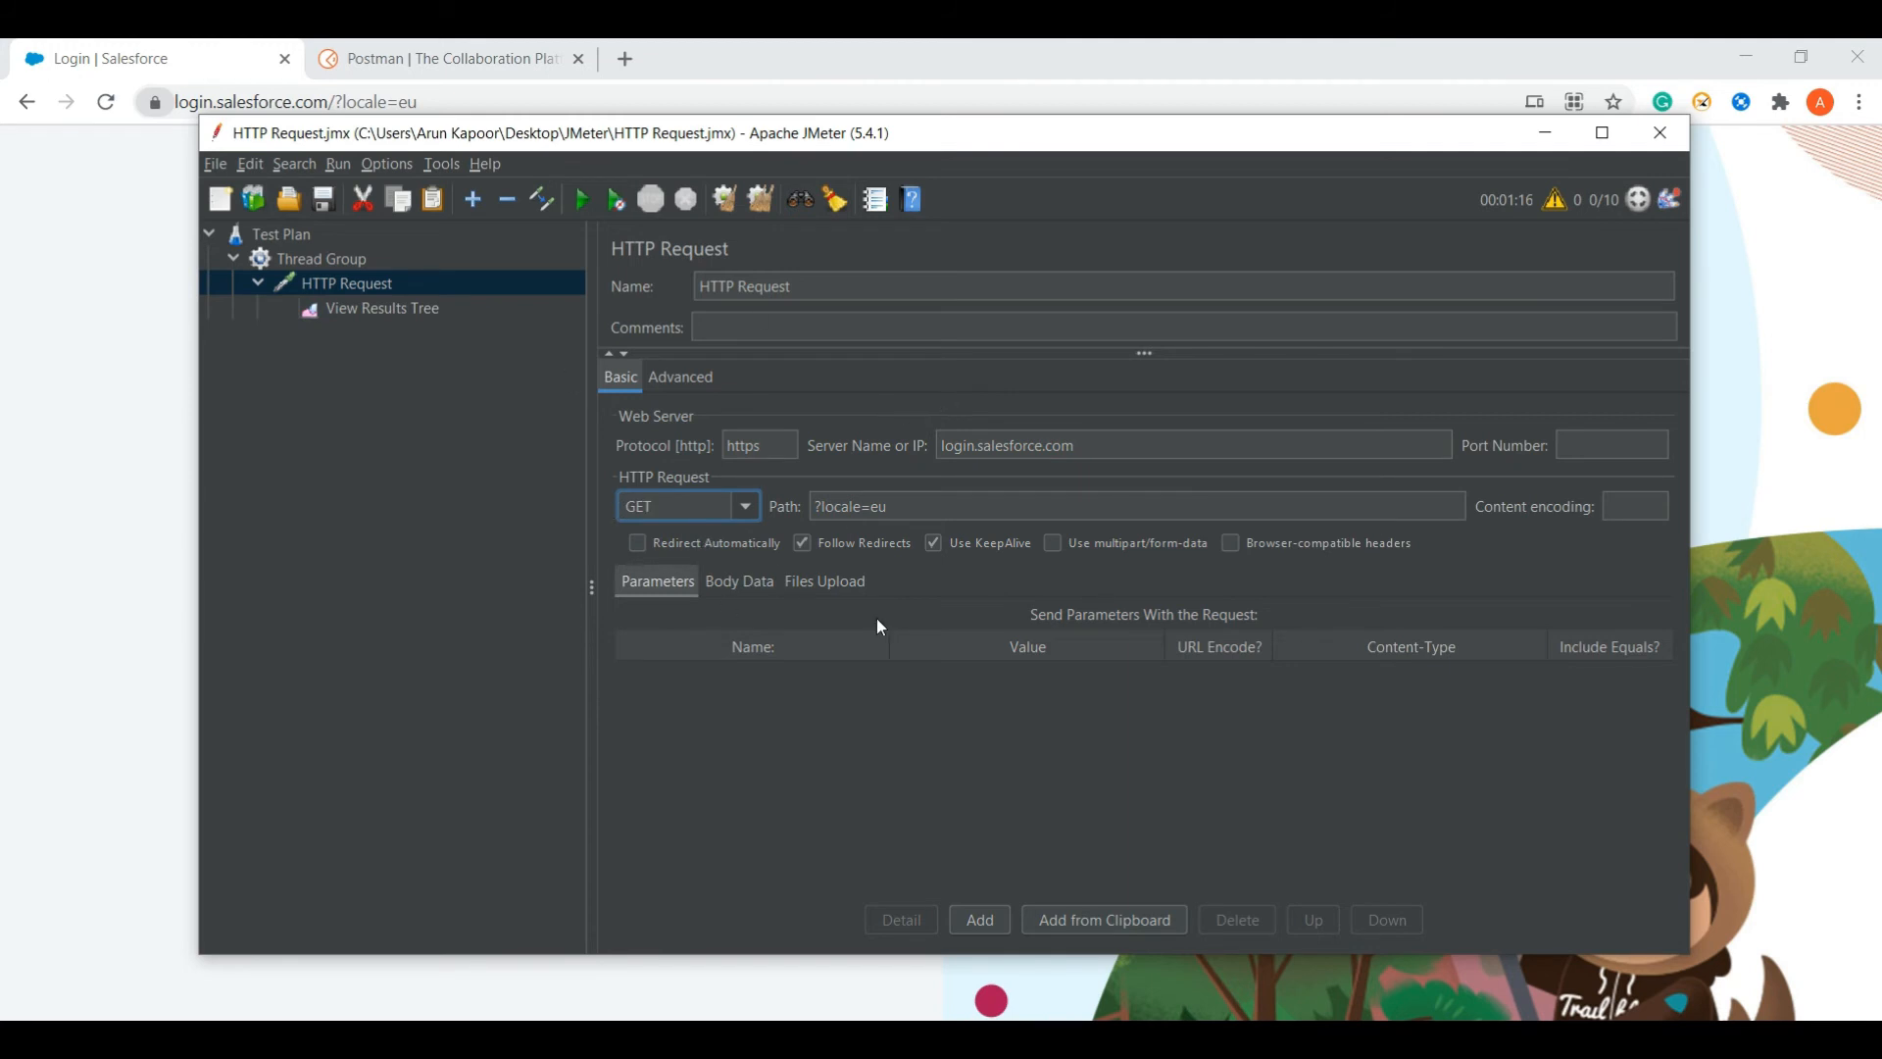
- Check the ?locale=eu path against the Salesforce login address in Chrome, then show View Results Tree
drag(951, 513, 798, 507)
key(alt+Tab)
key(alt+Tab)
key(alt+Tab)
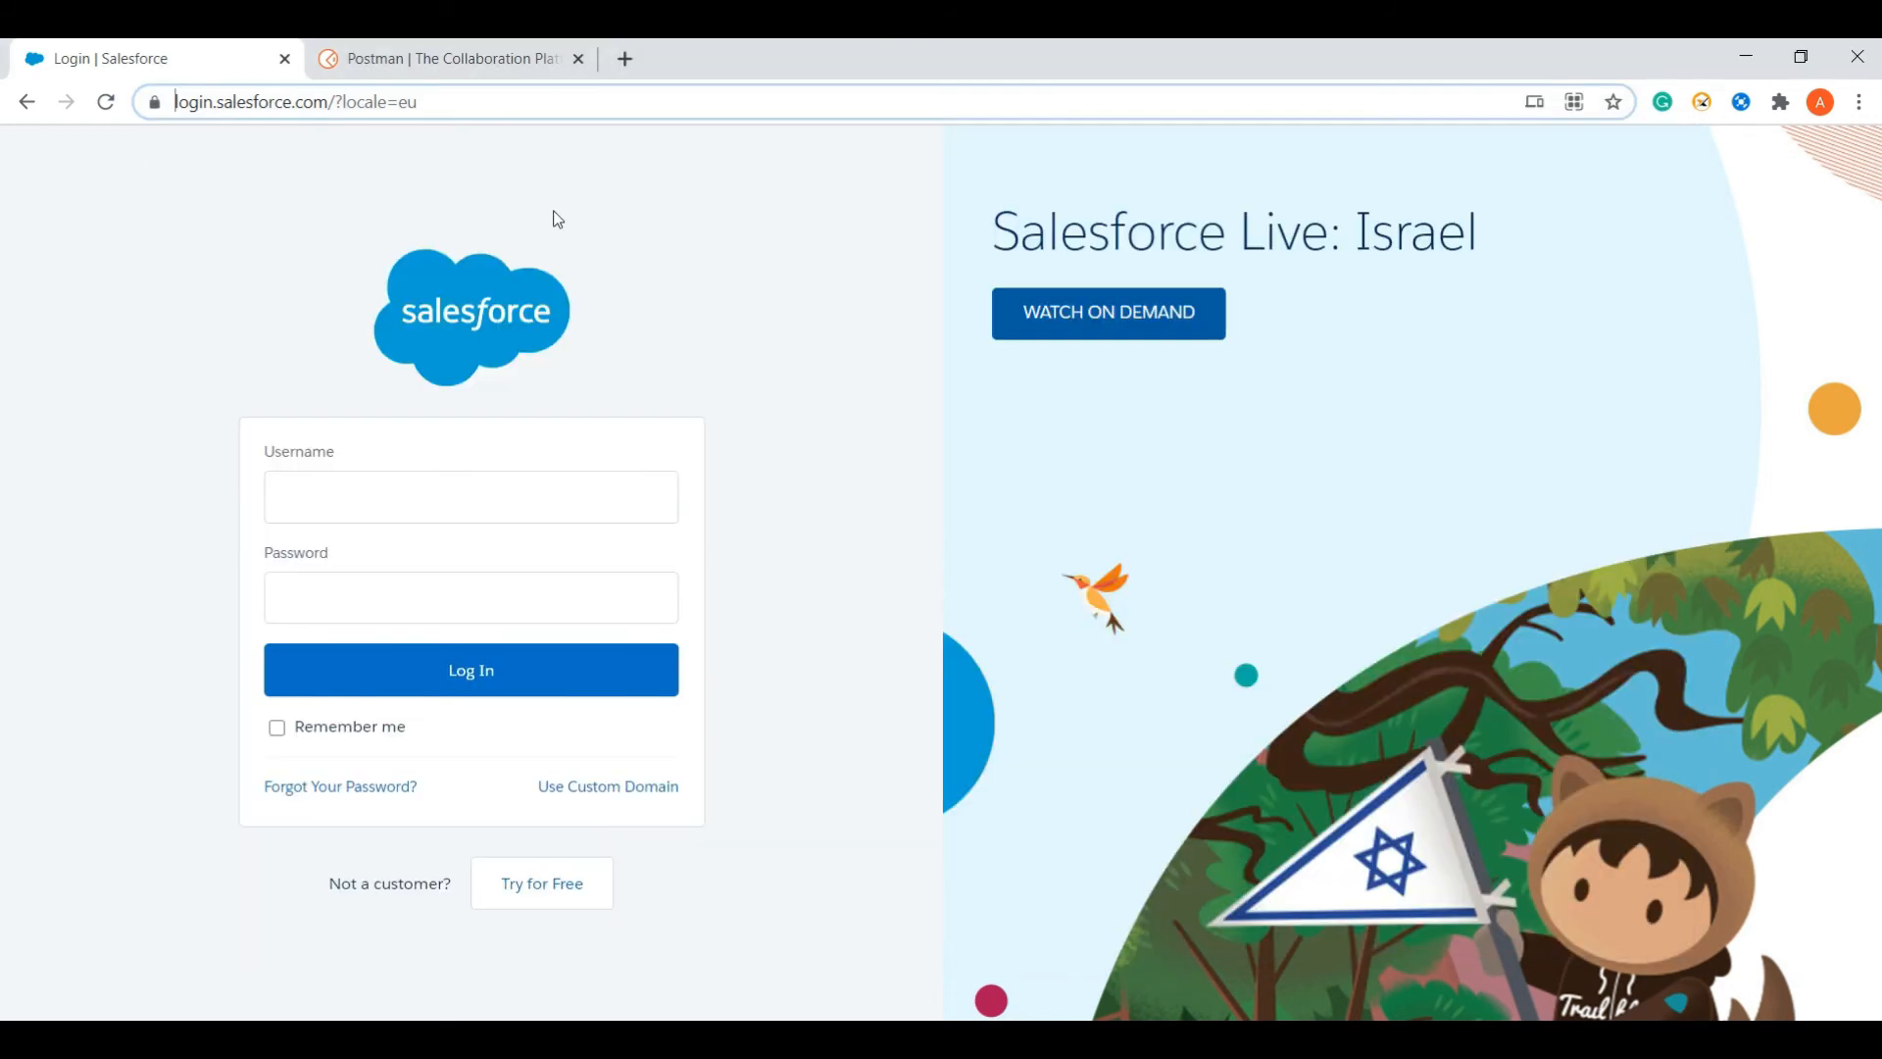
drag(333, 102, 503, 105)
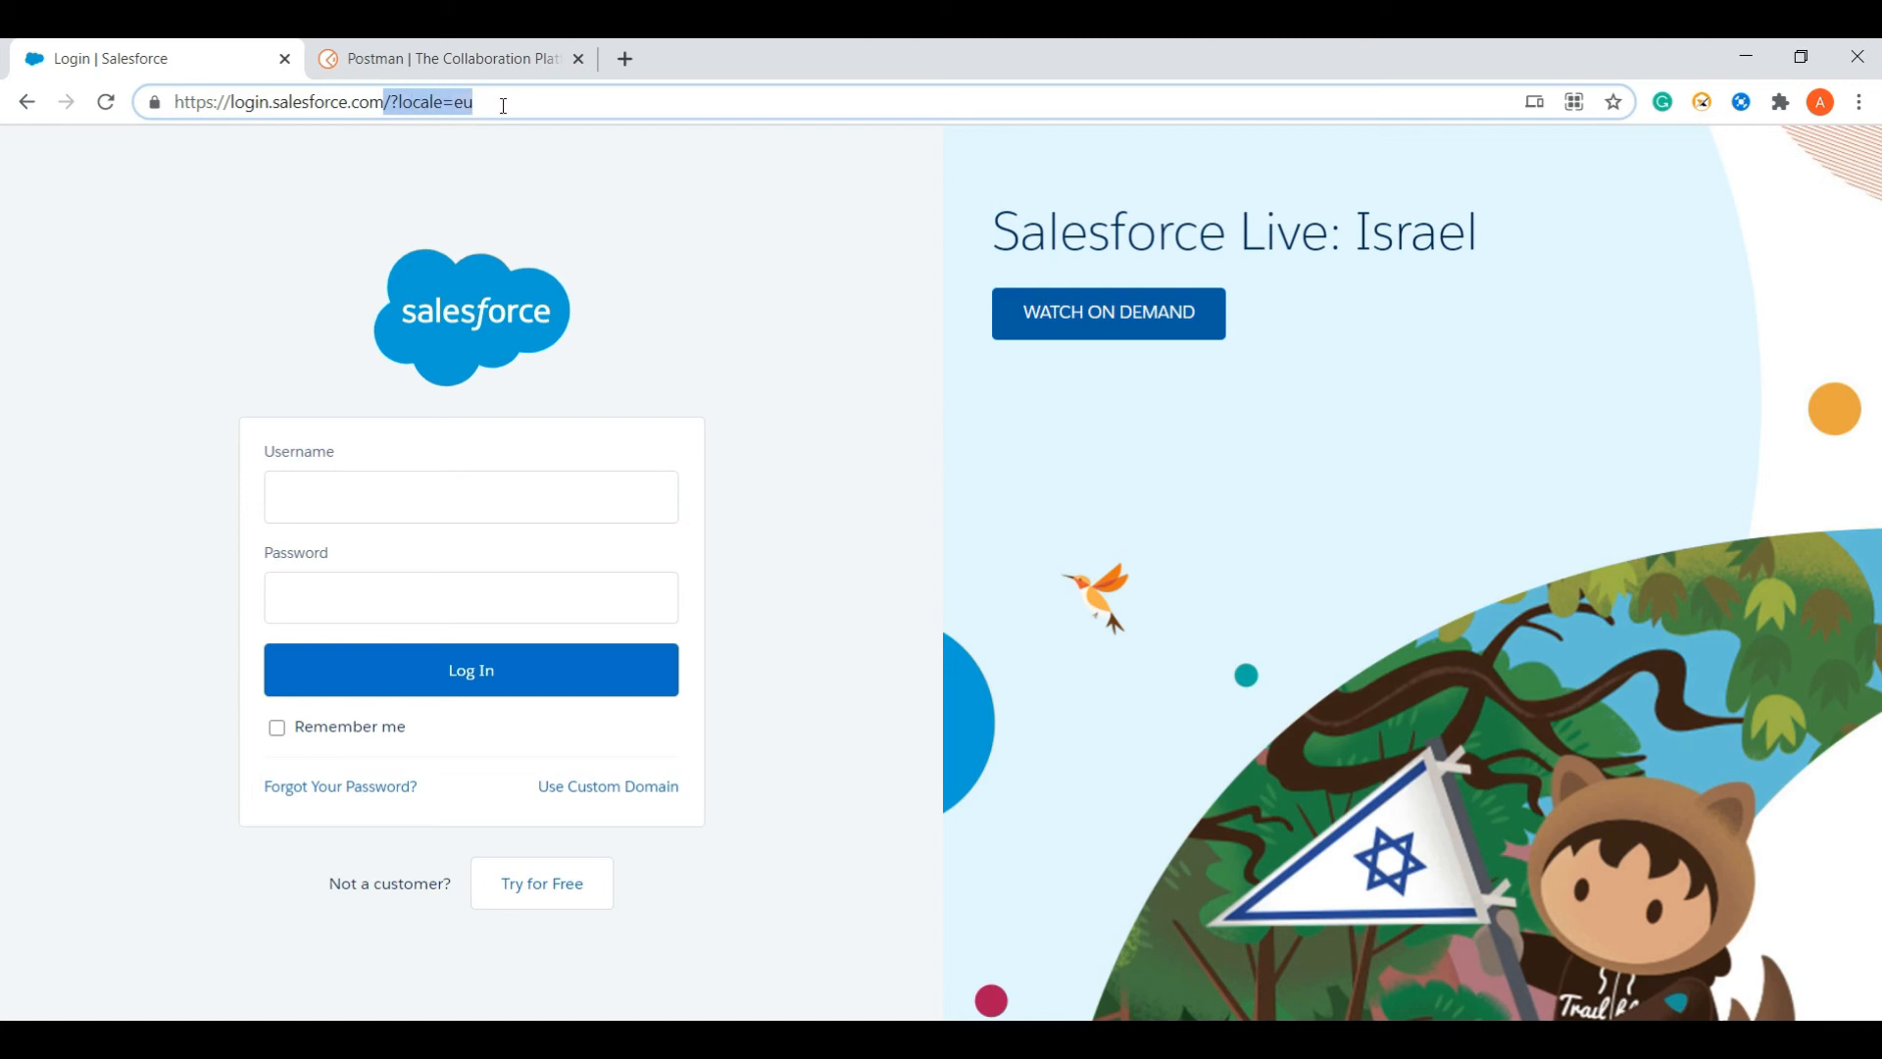
key(alt+Tab)
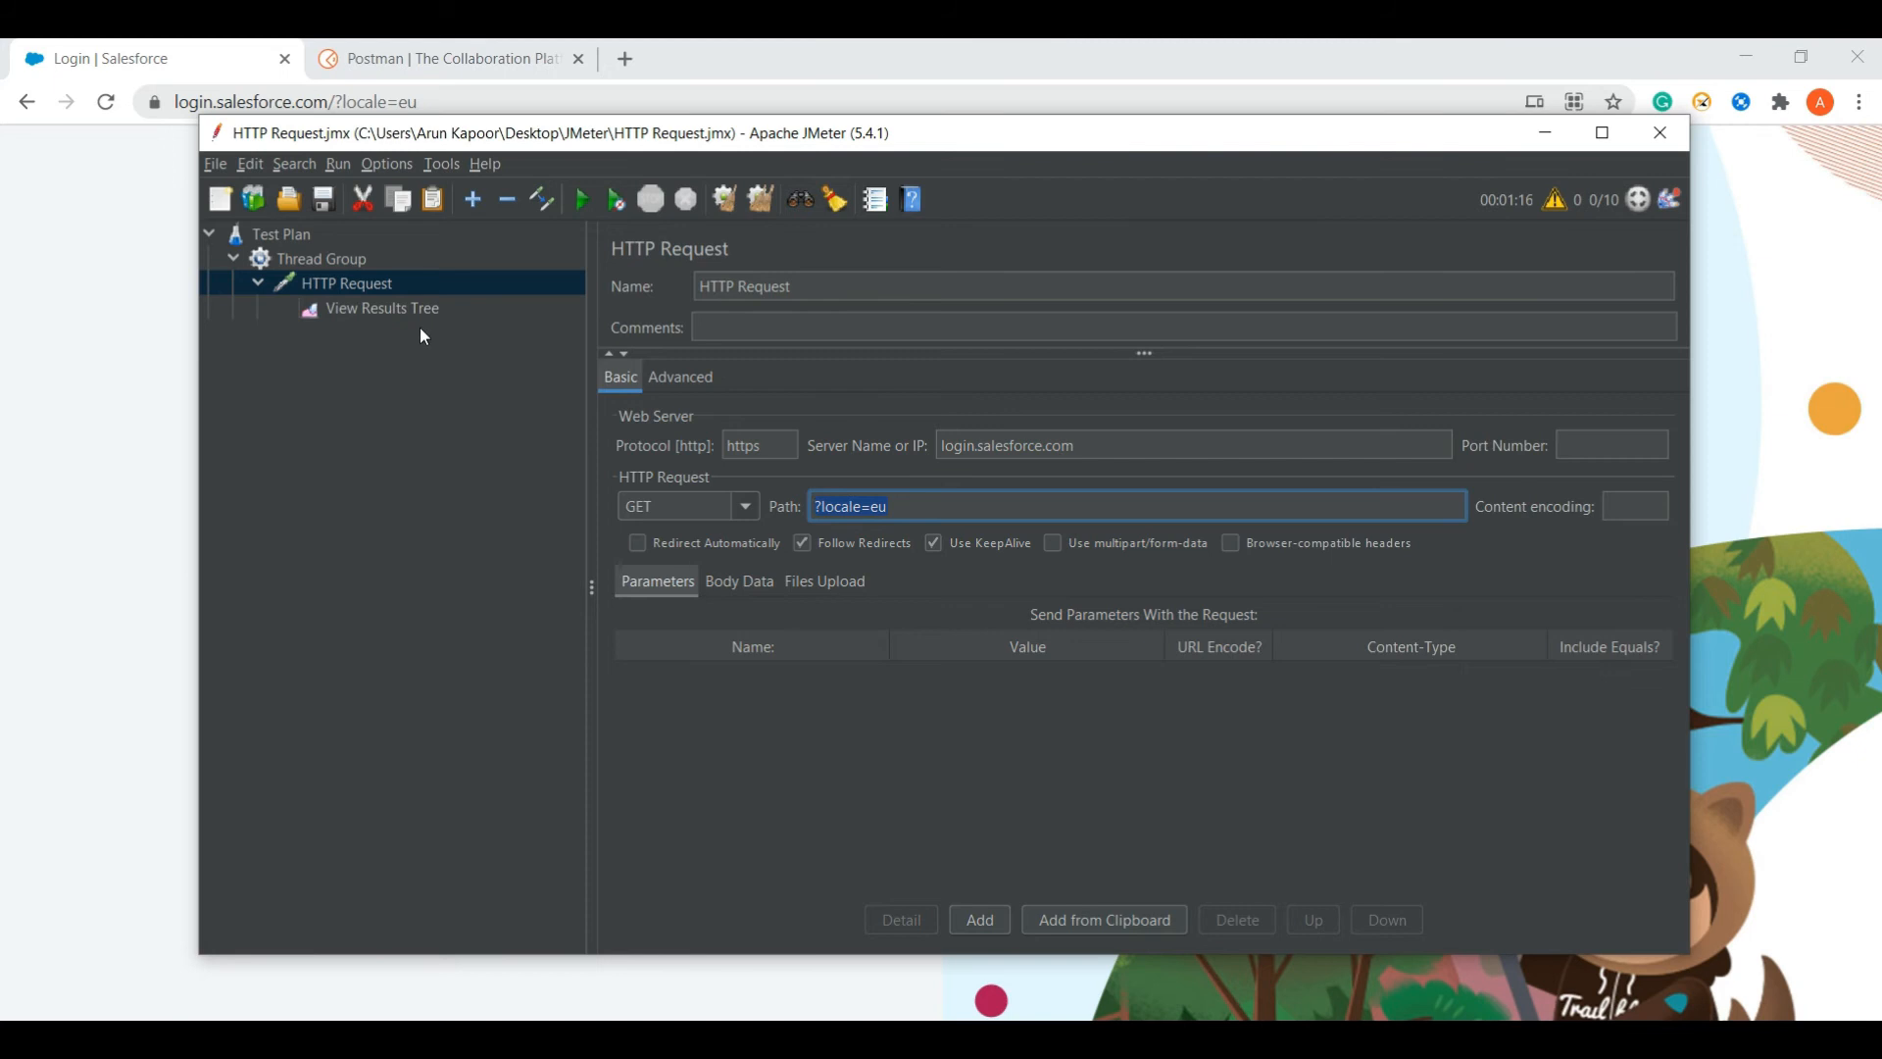
click(380, 310)
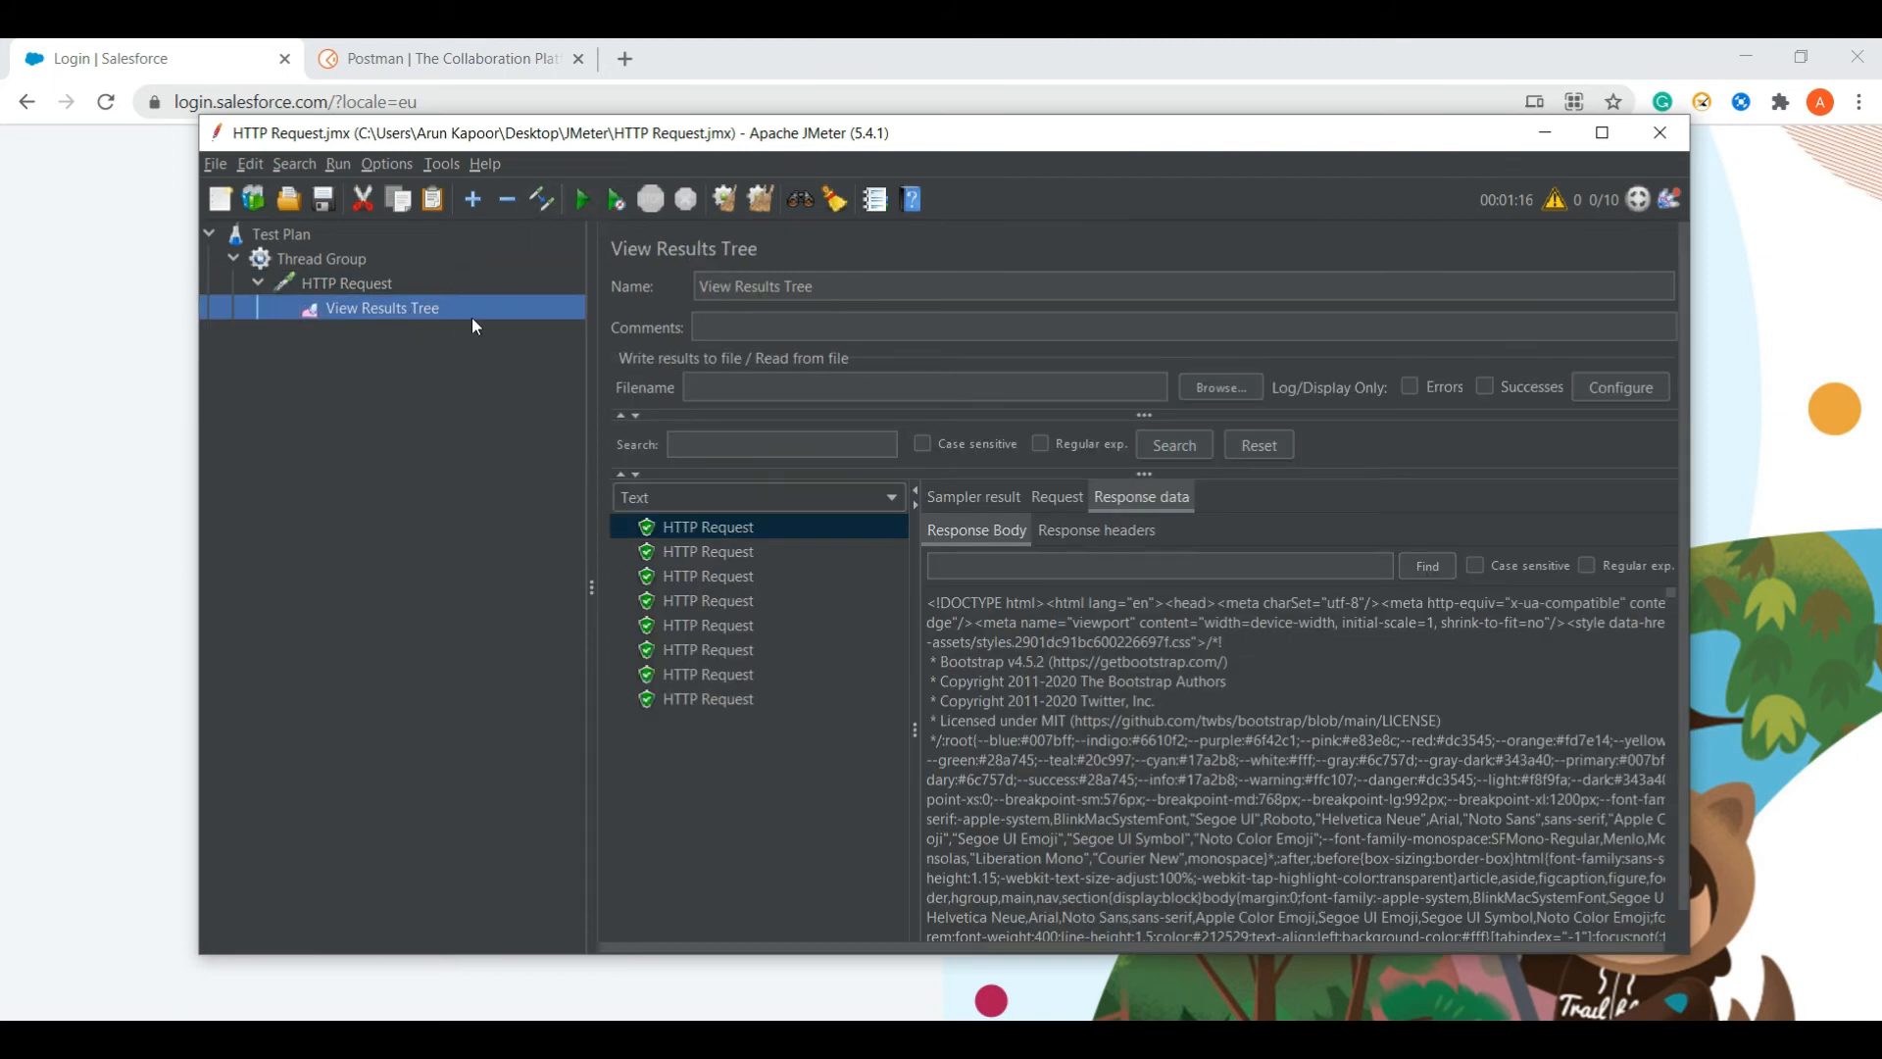
- Clear the old results and run the test, confirming the request was sent as GET
right_click(394, 304)
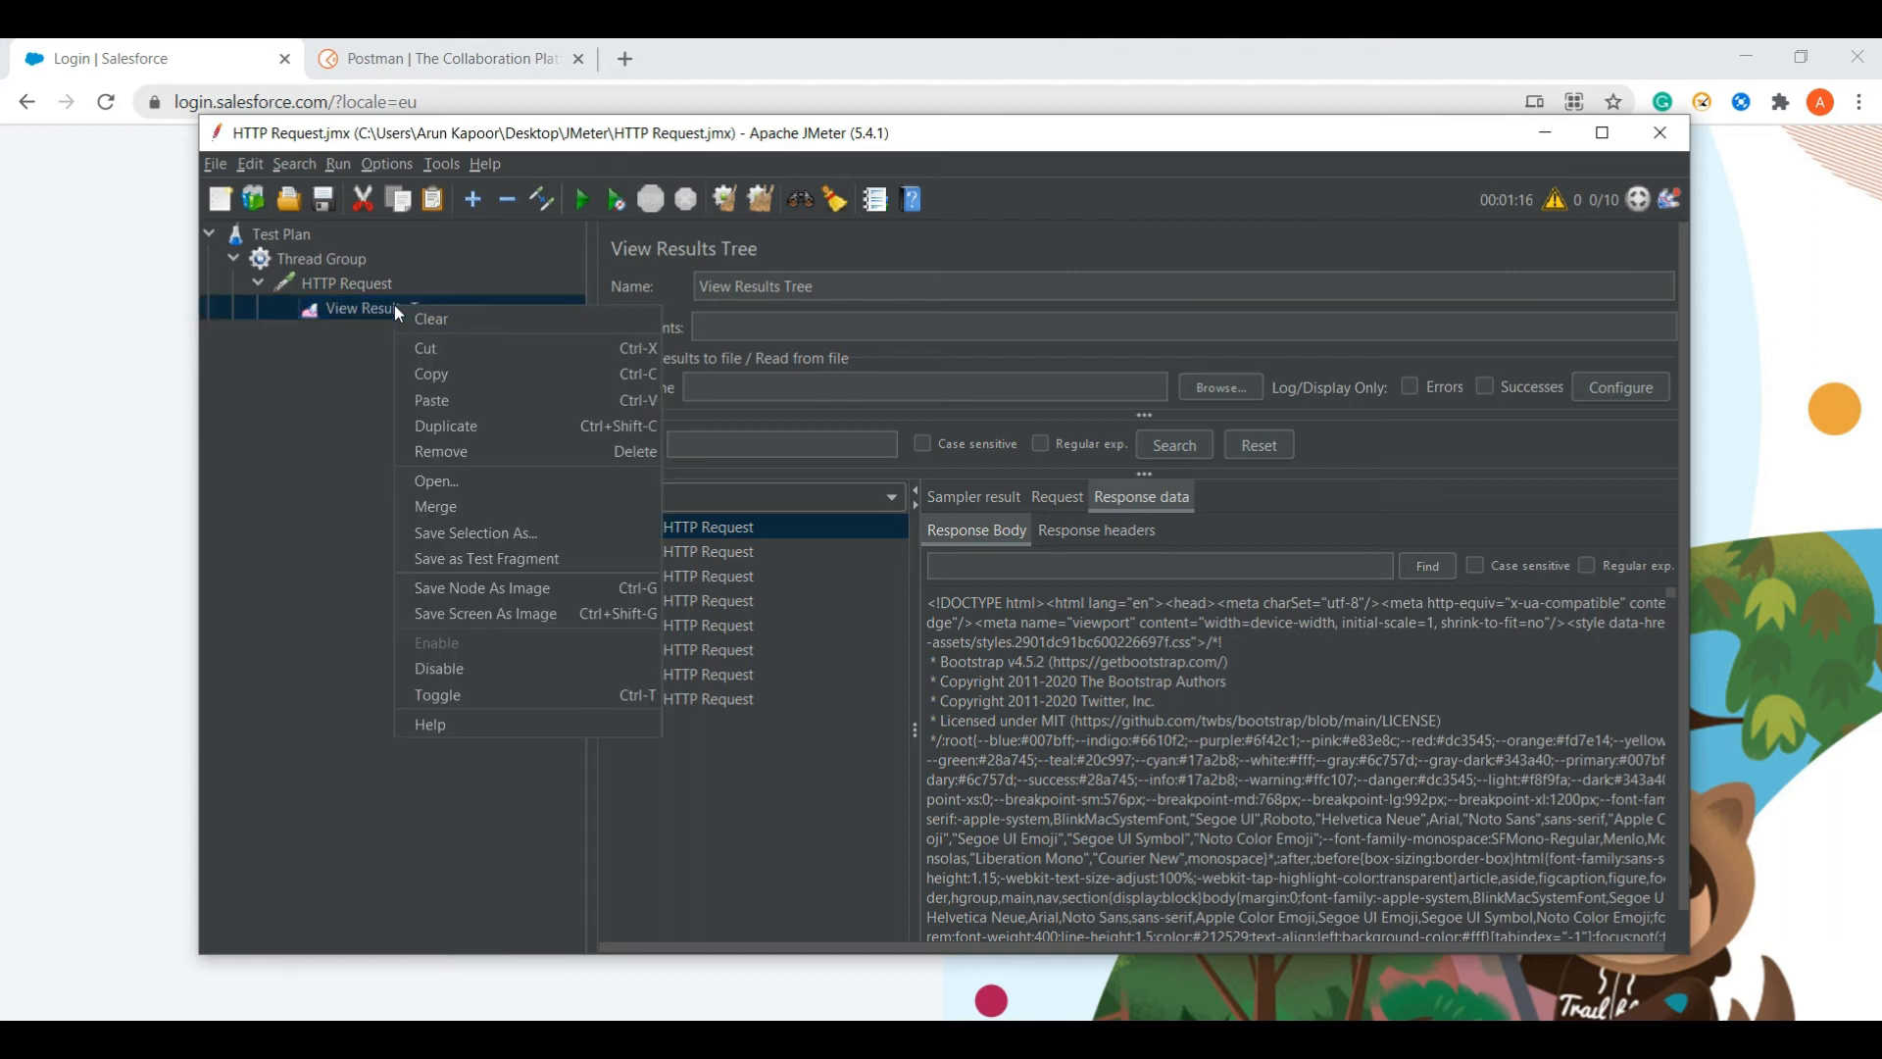
click(432, 318)
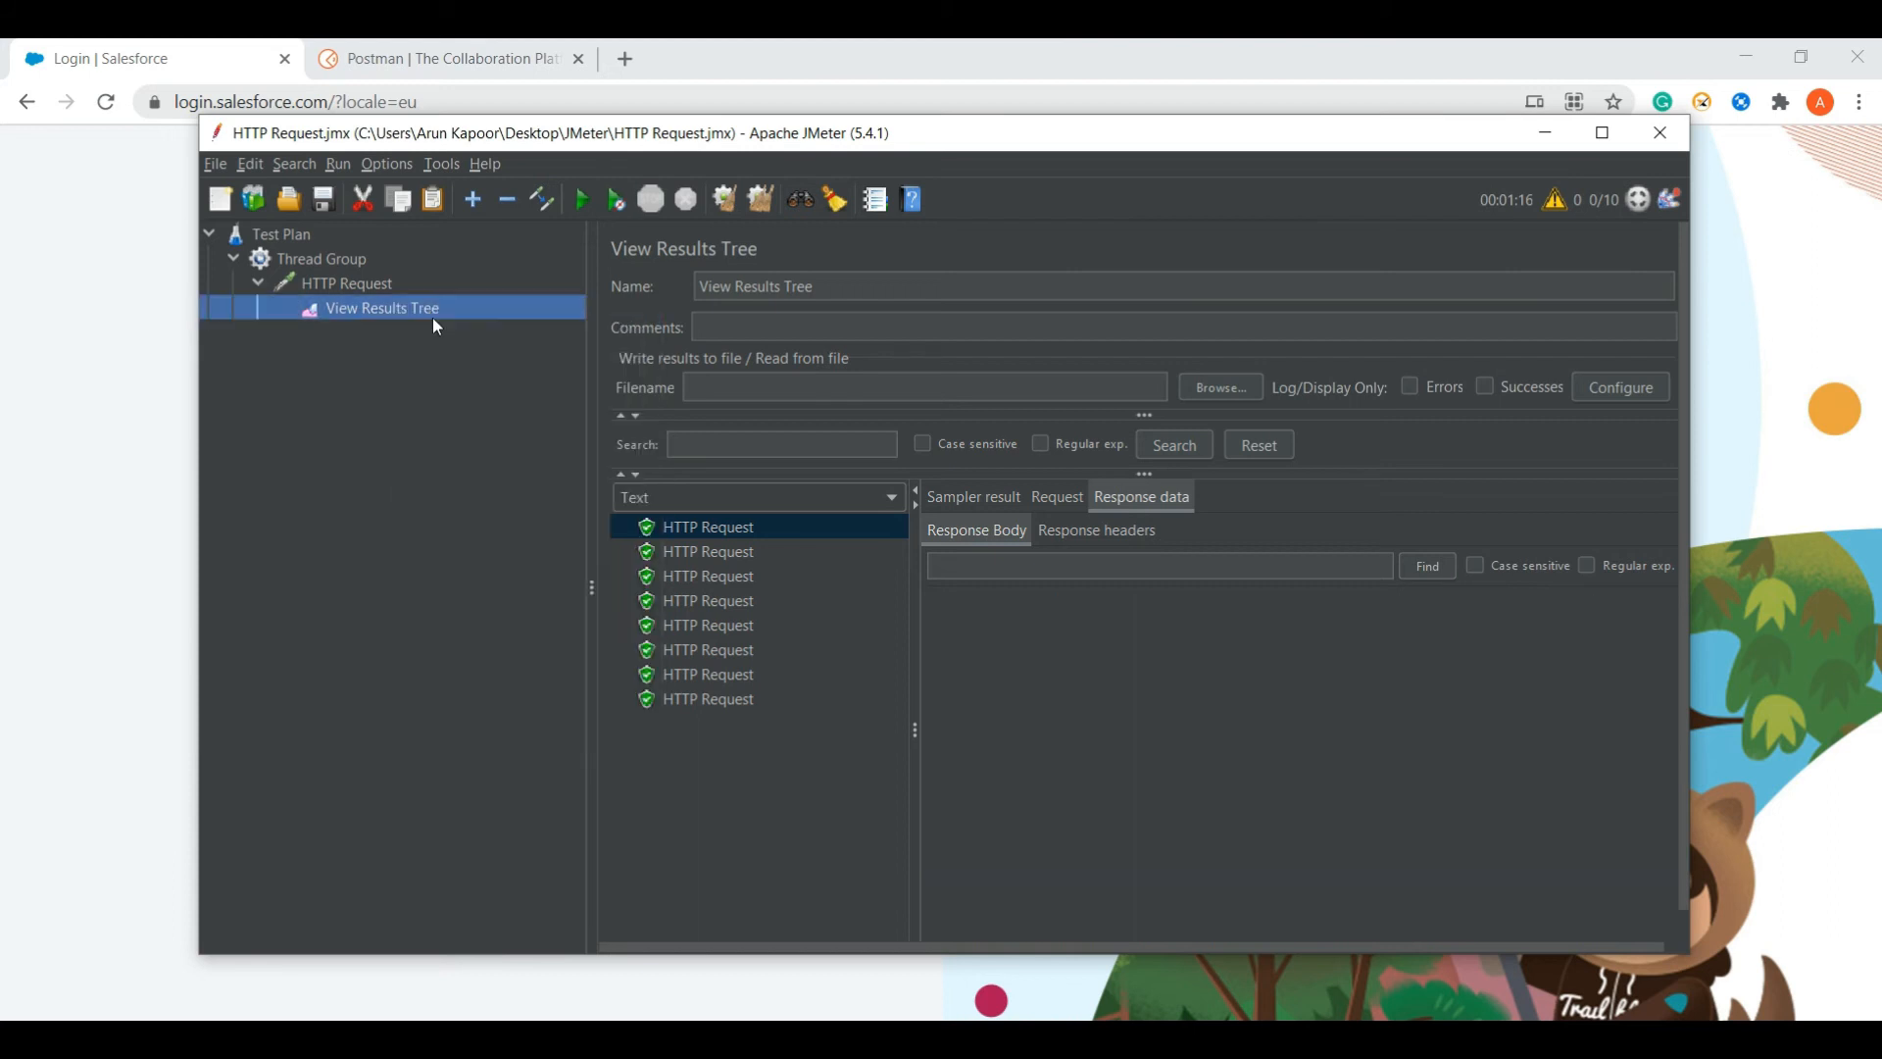
click(591, 202)
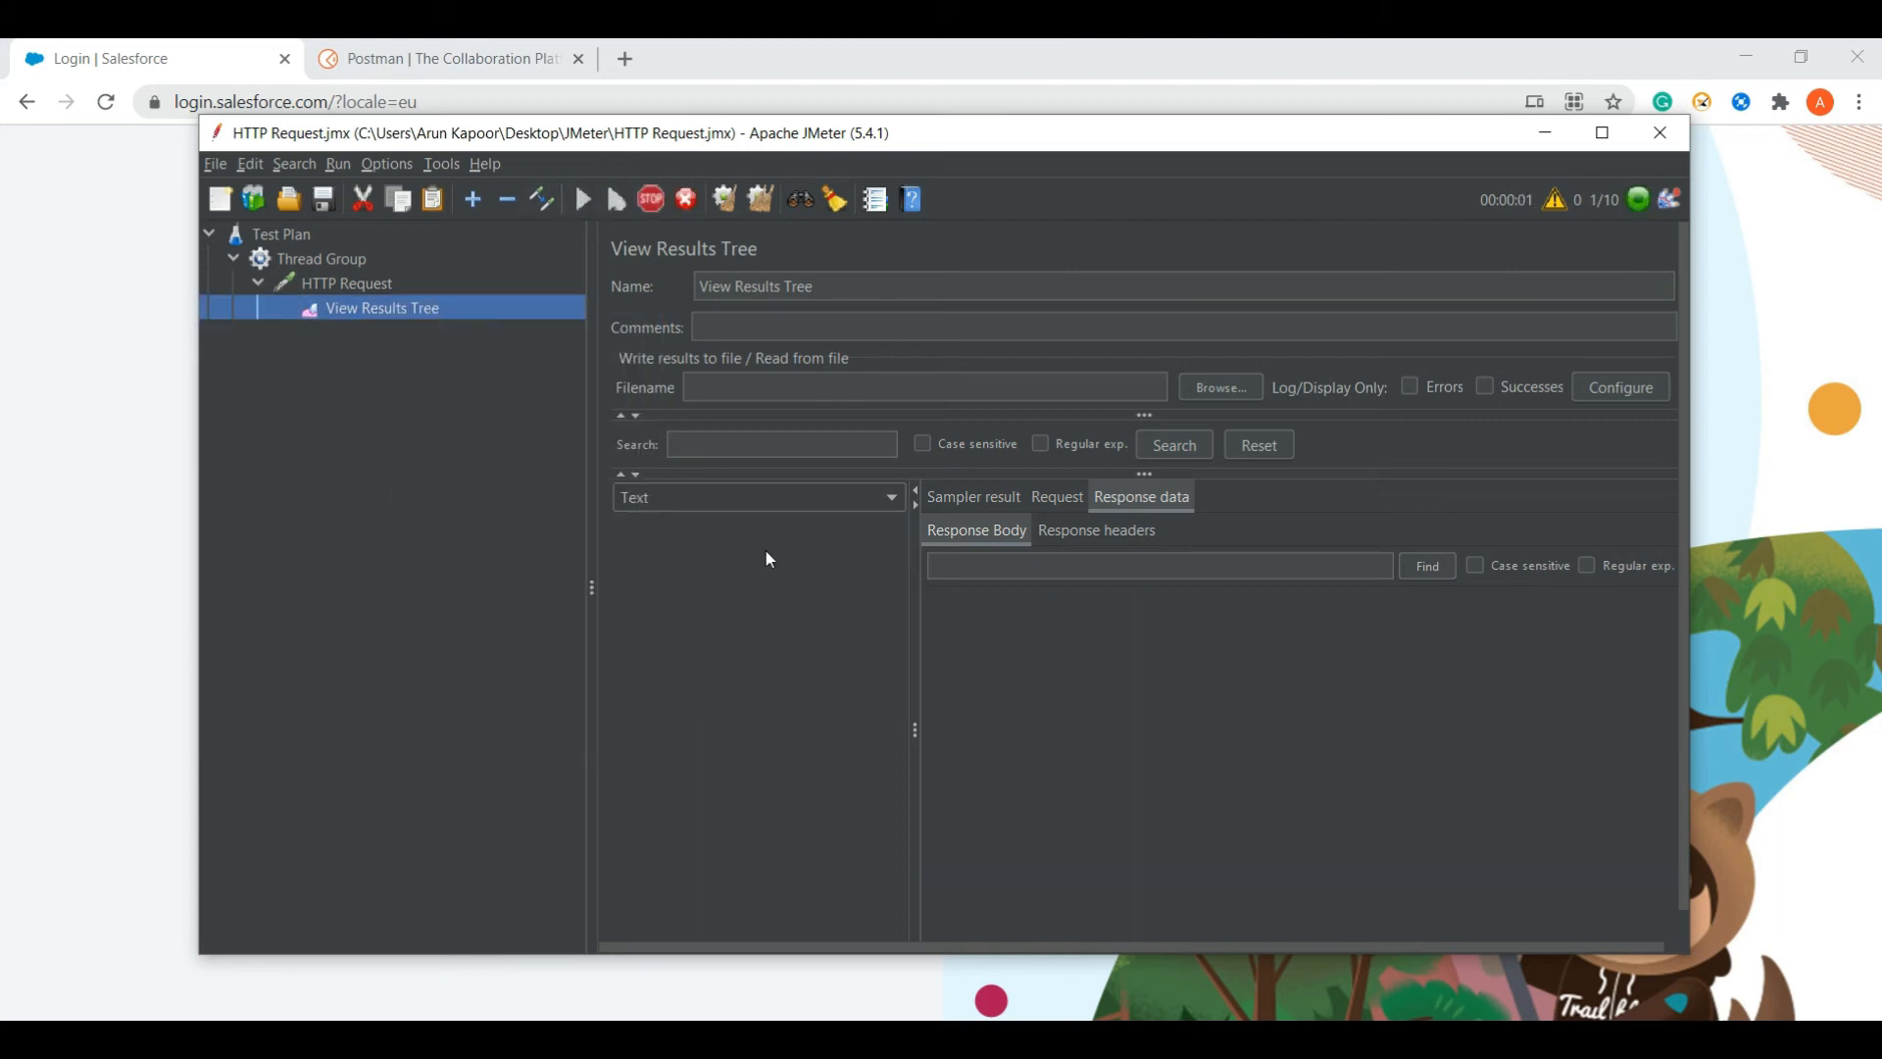
click(729, 530)
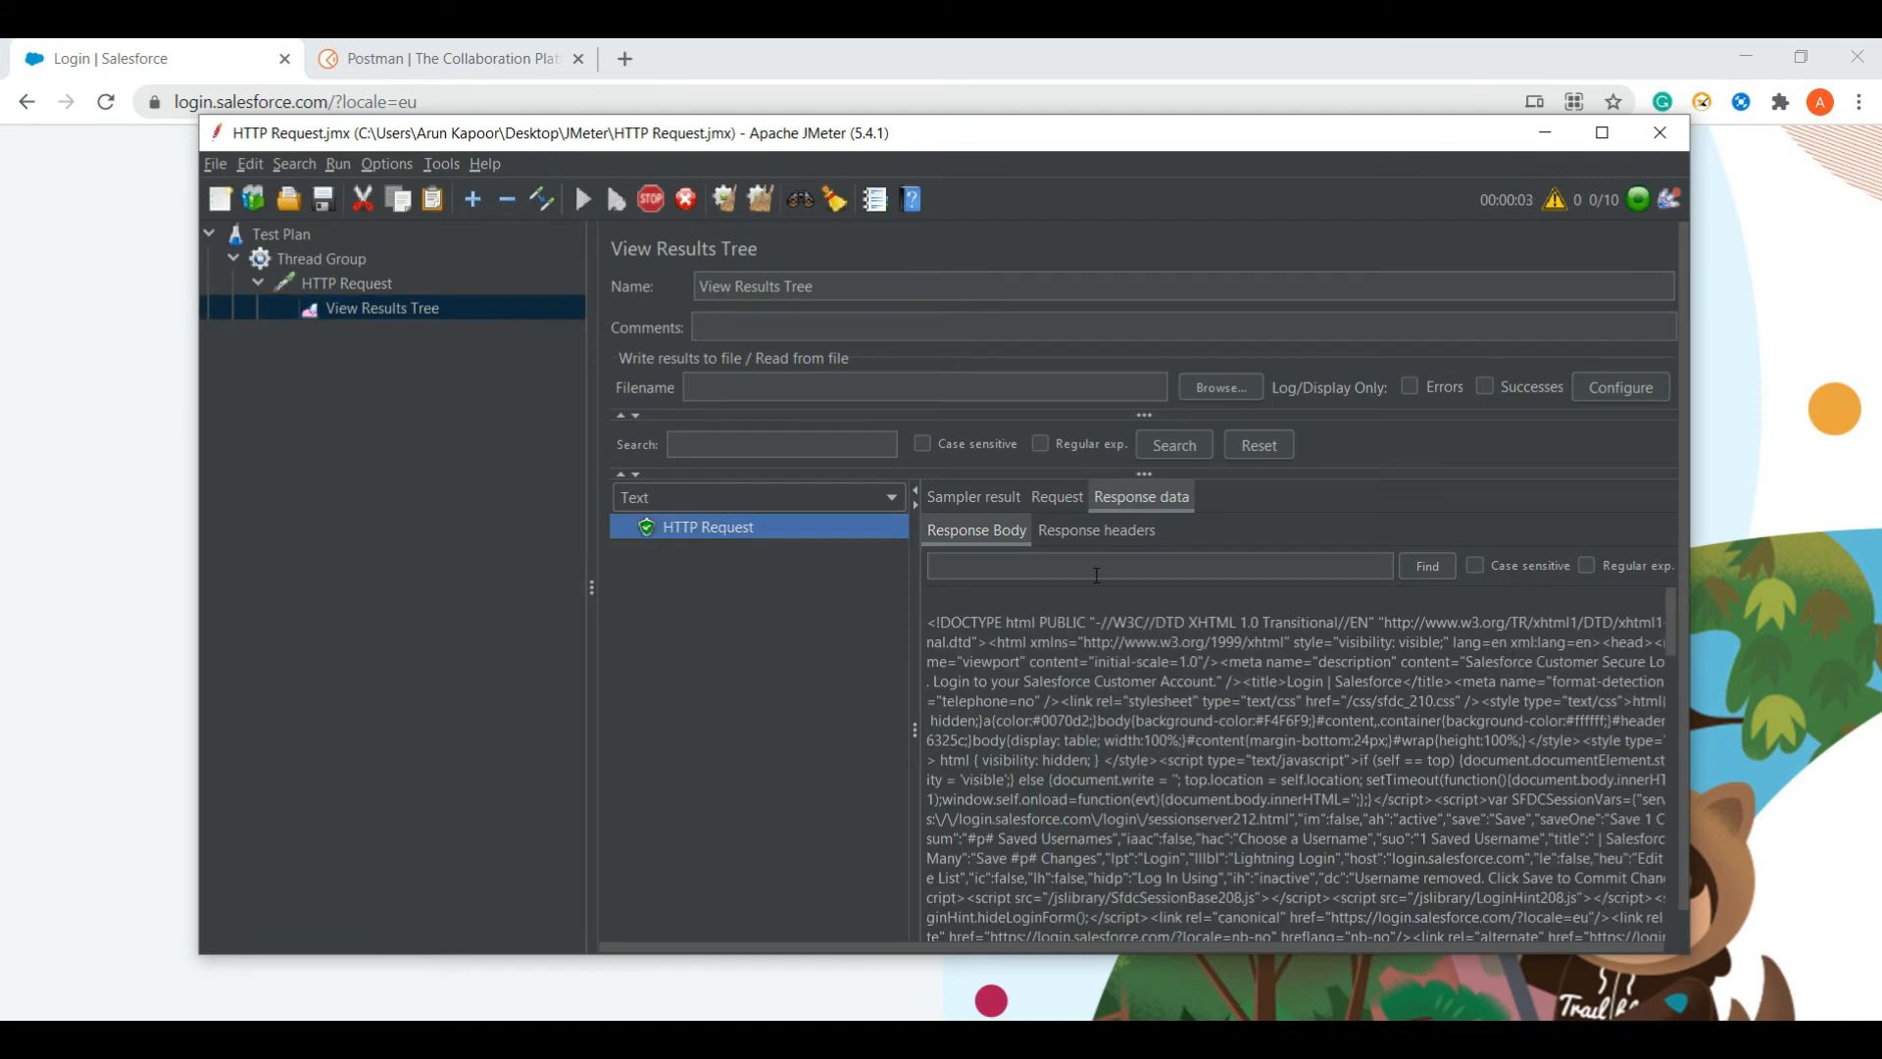
click(1057, 500)
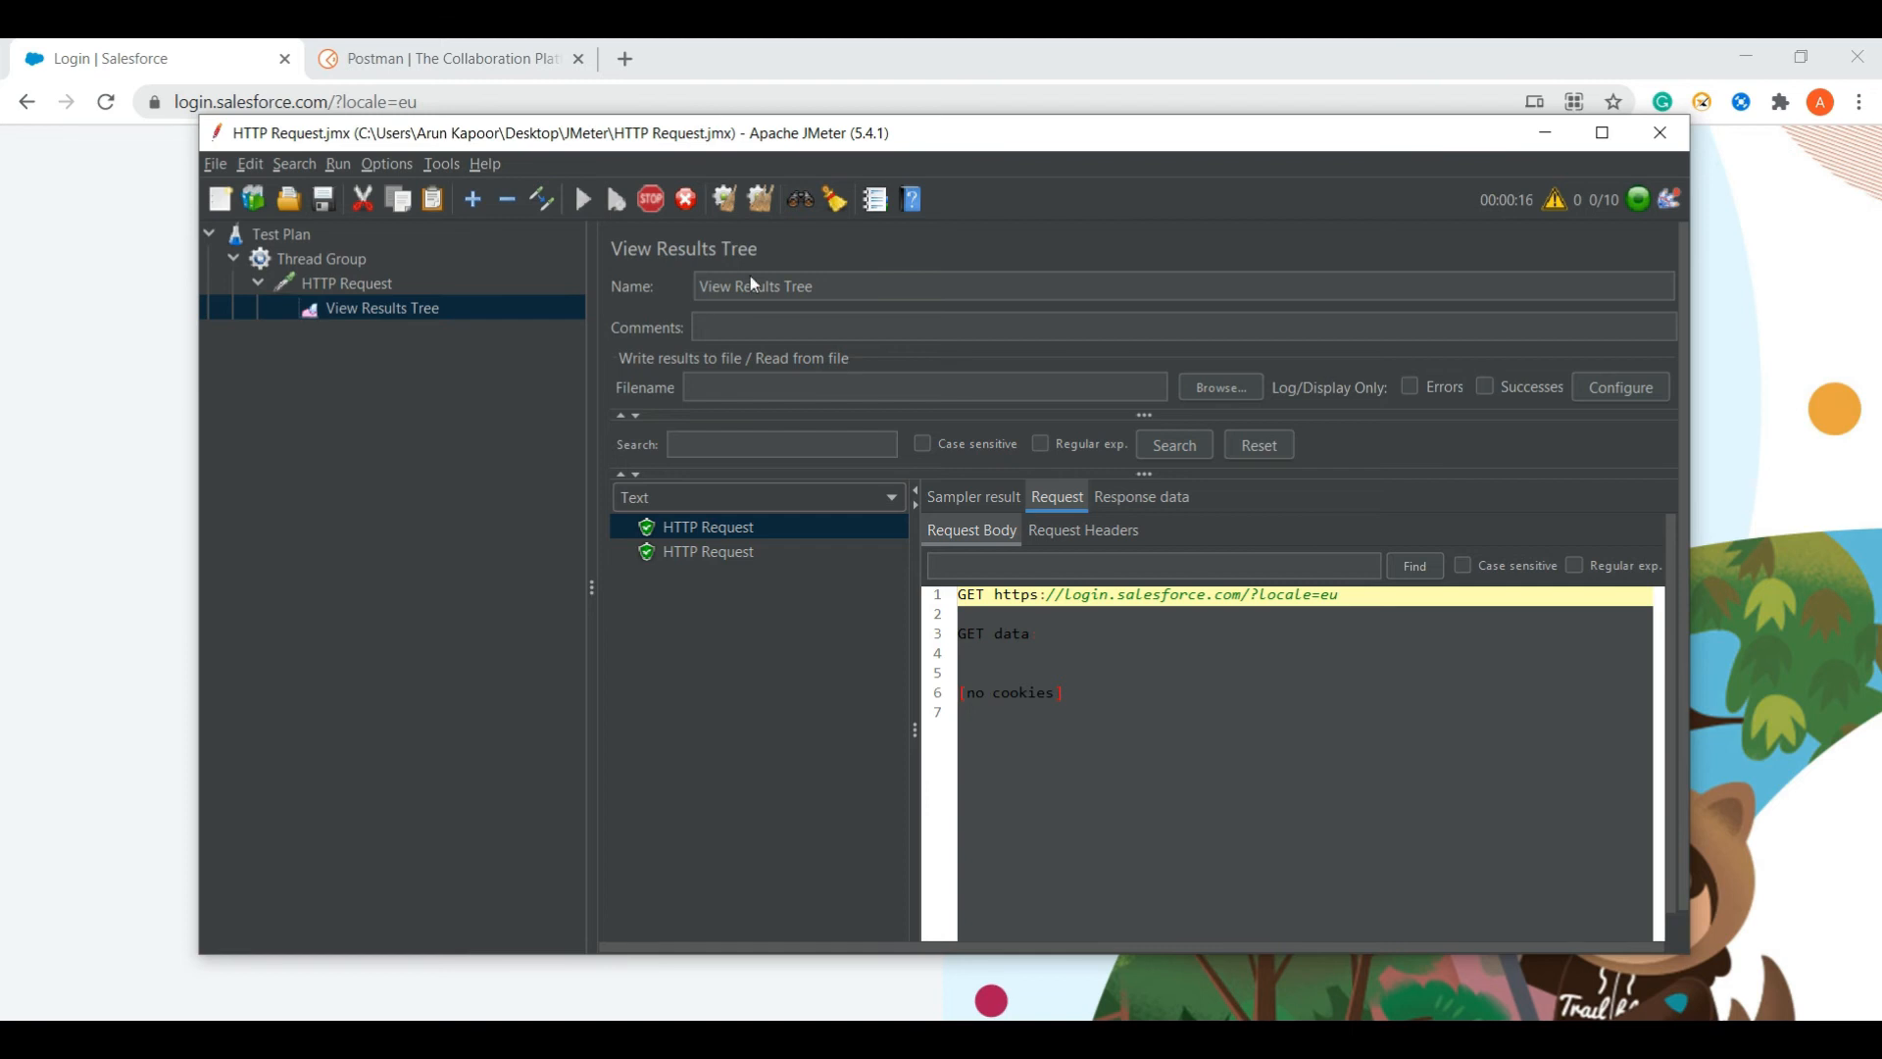
- Change the HTTP Request method to POST
click(362, 284)
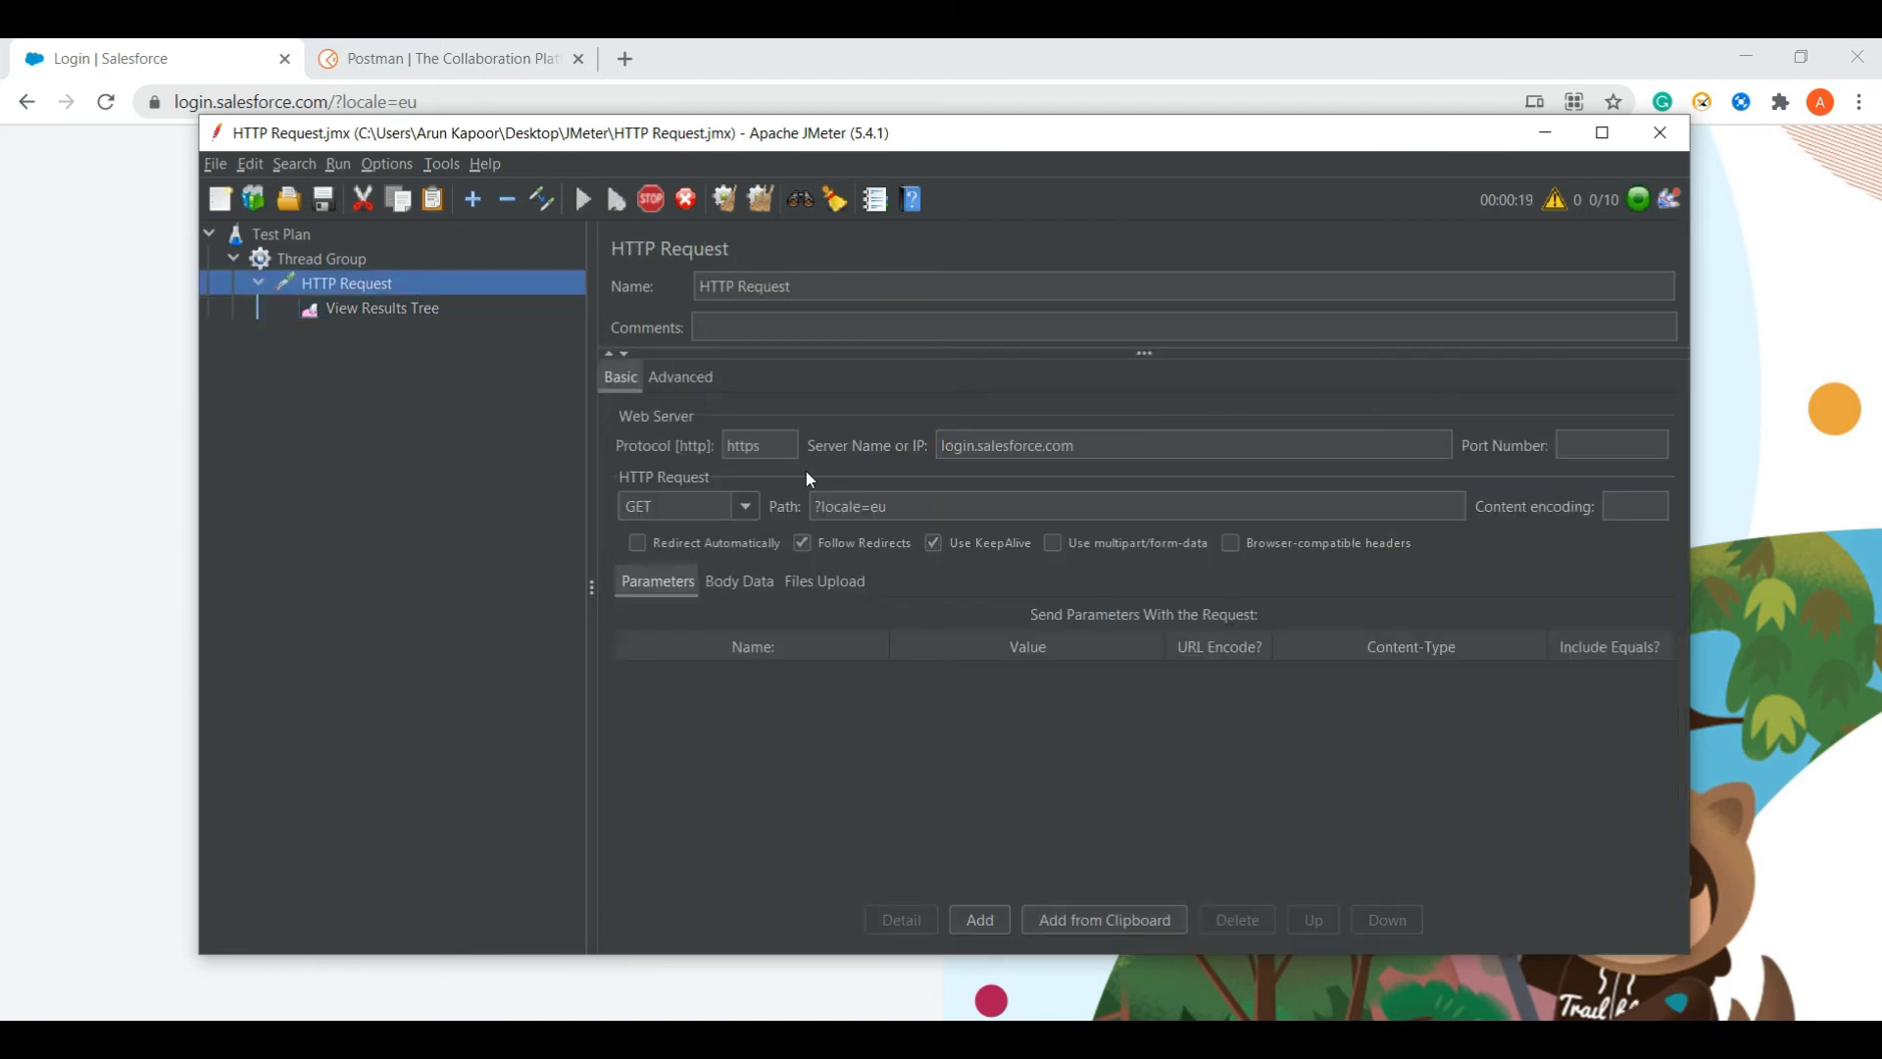
click(747, 508)
click(680, 559)
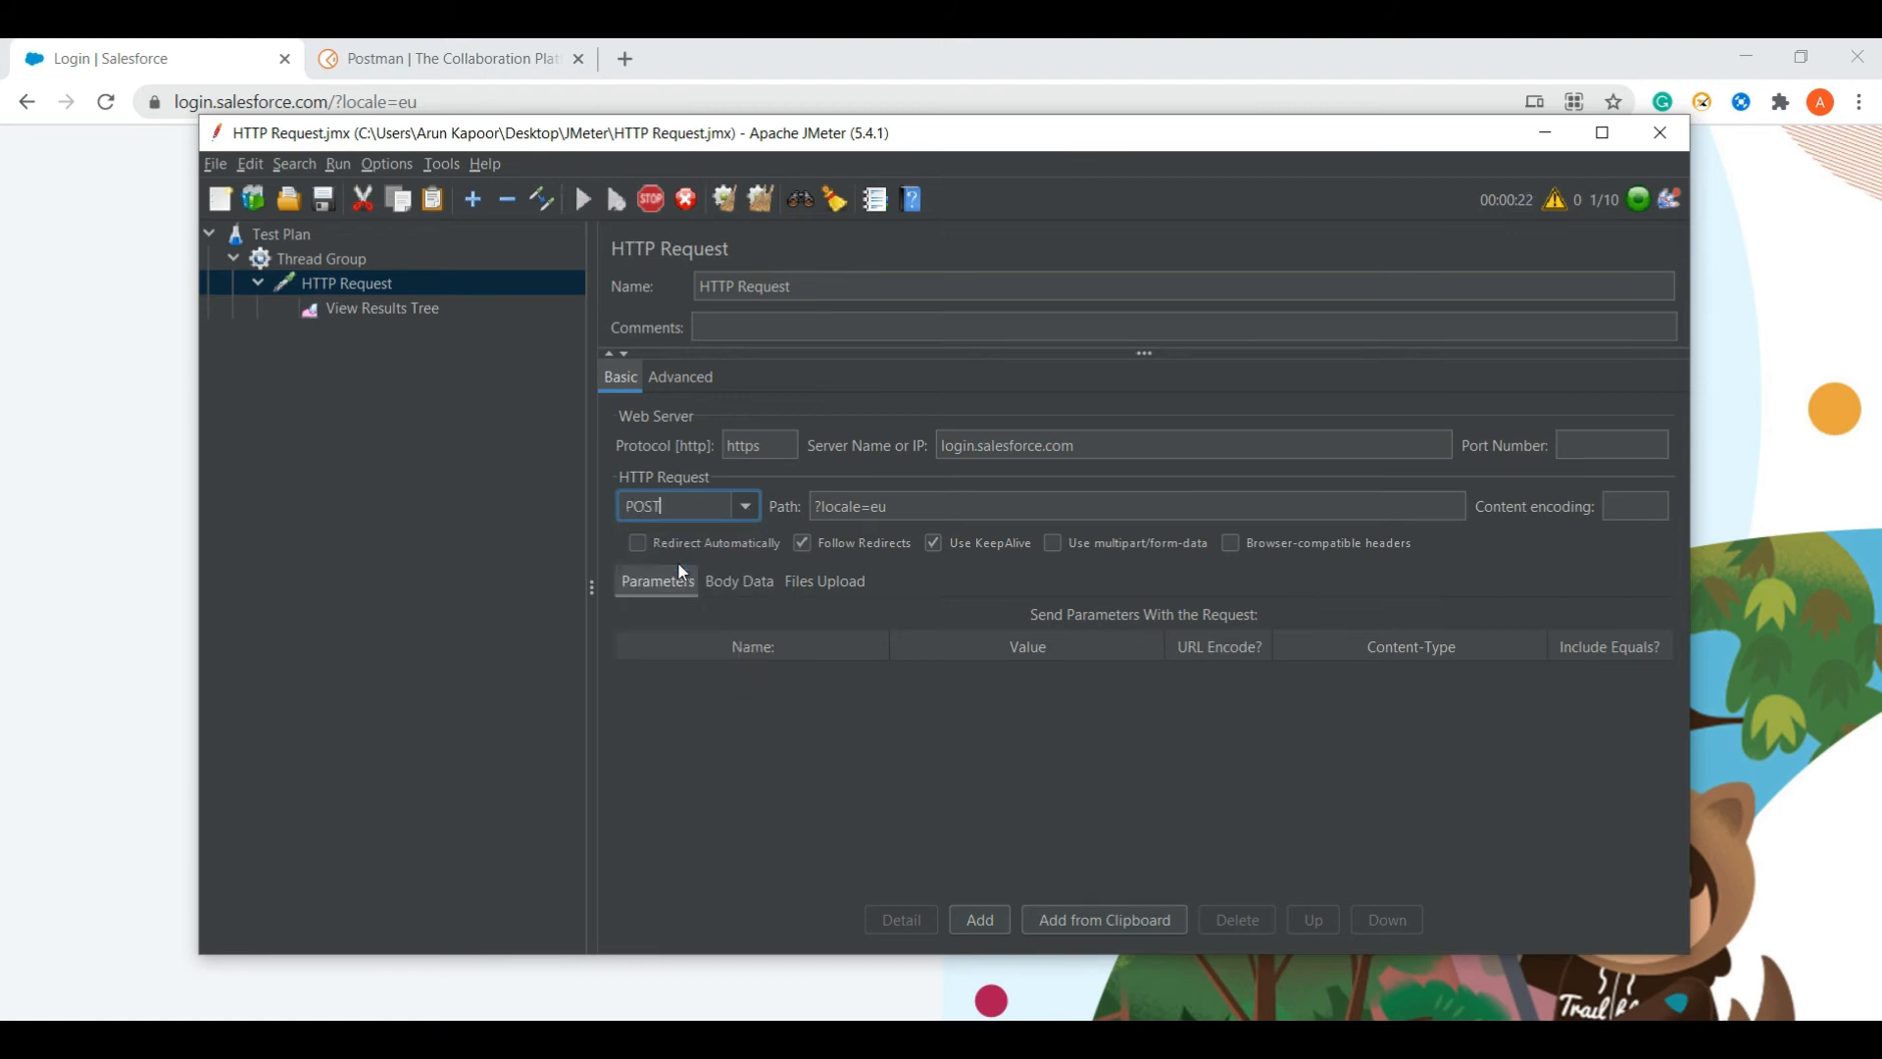
- Stop the running test, clear View Results Tree, and go back to the Salesforce login page
click(391, 306)
click(685, 199)
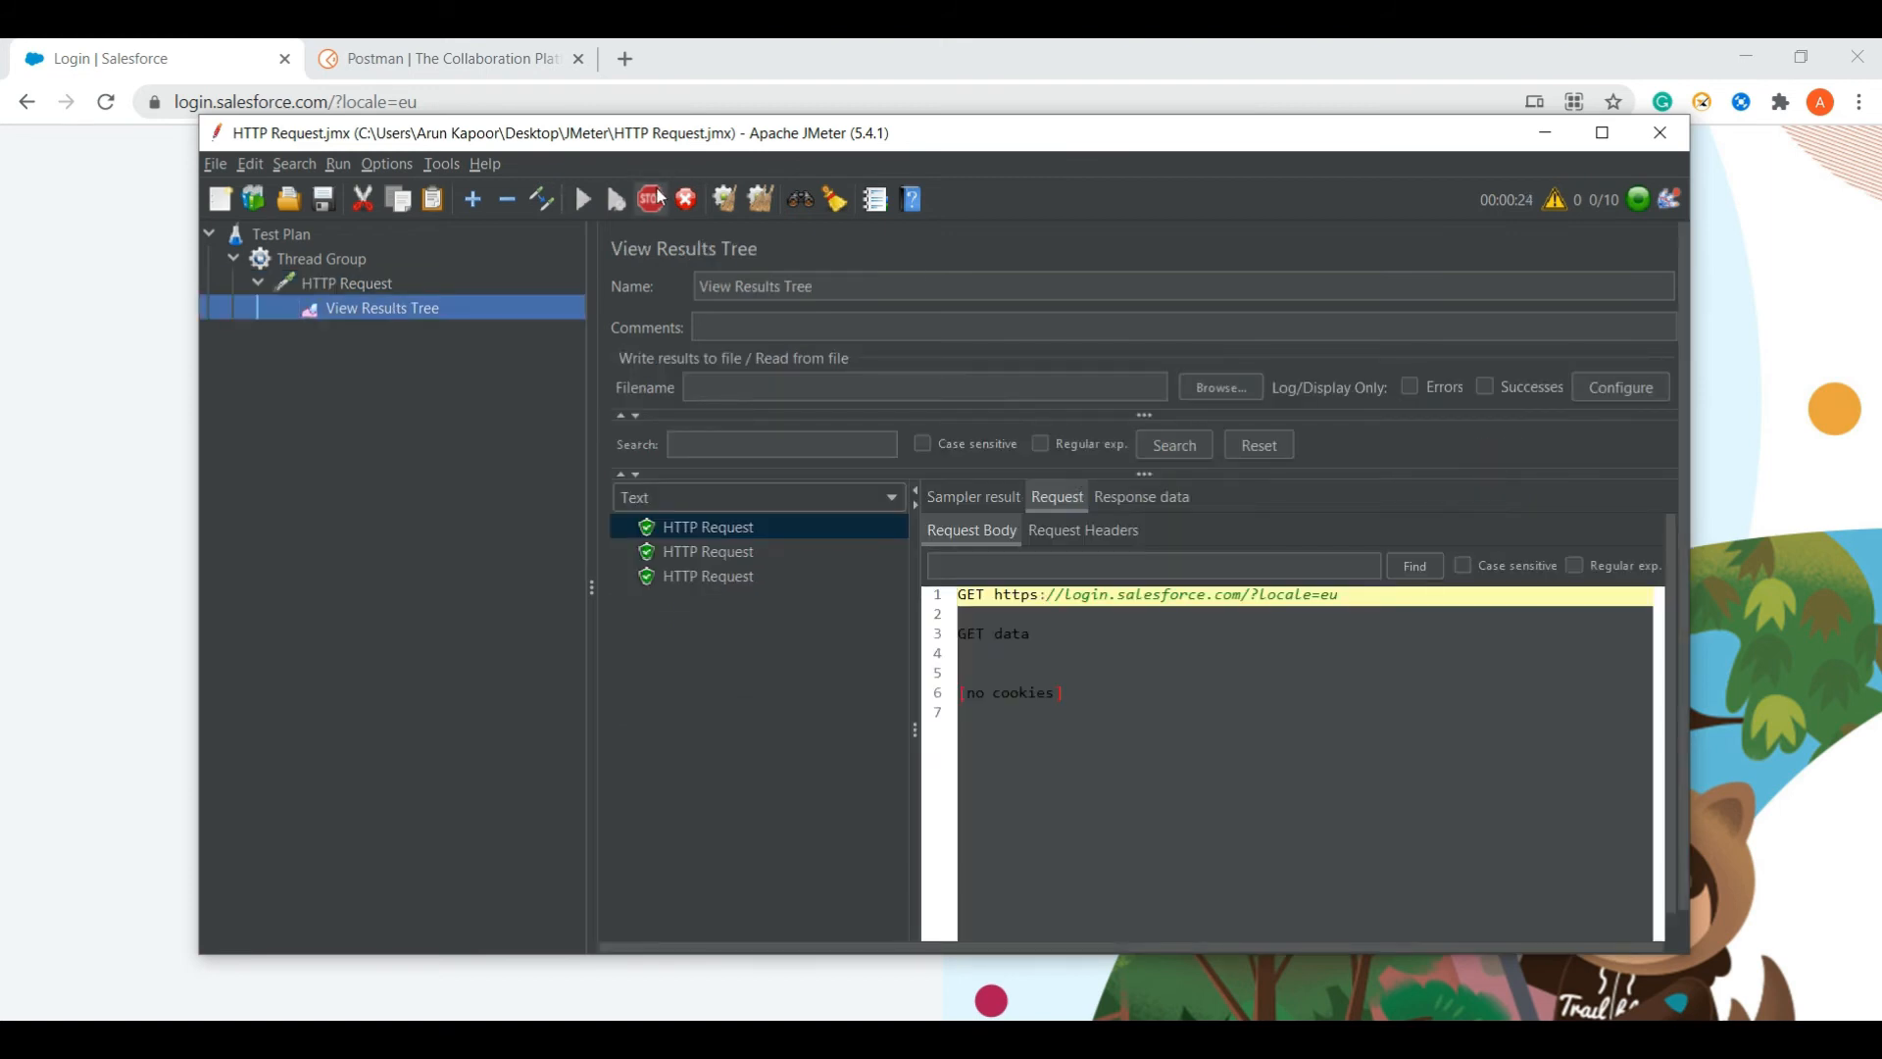
right_click(380, 300)
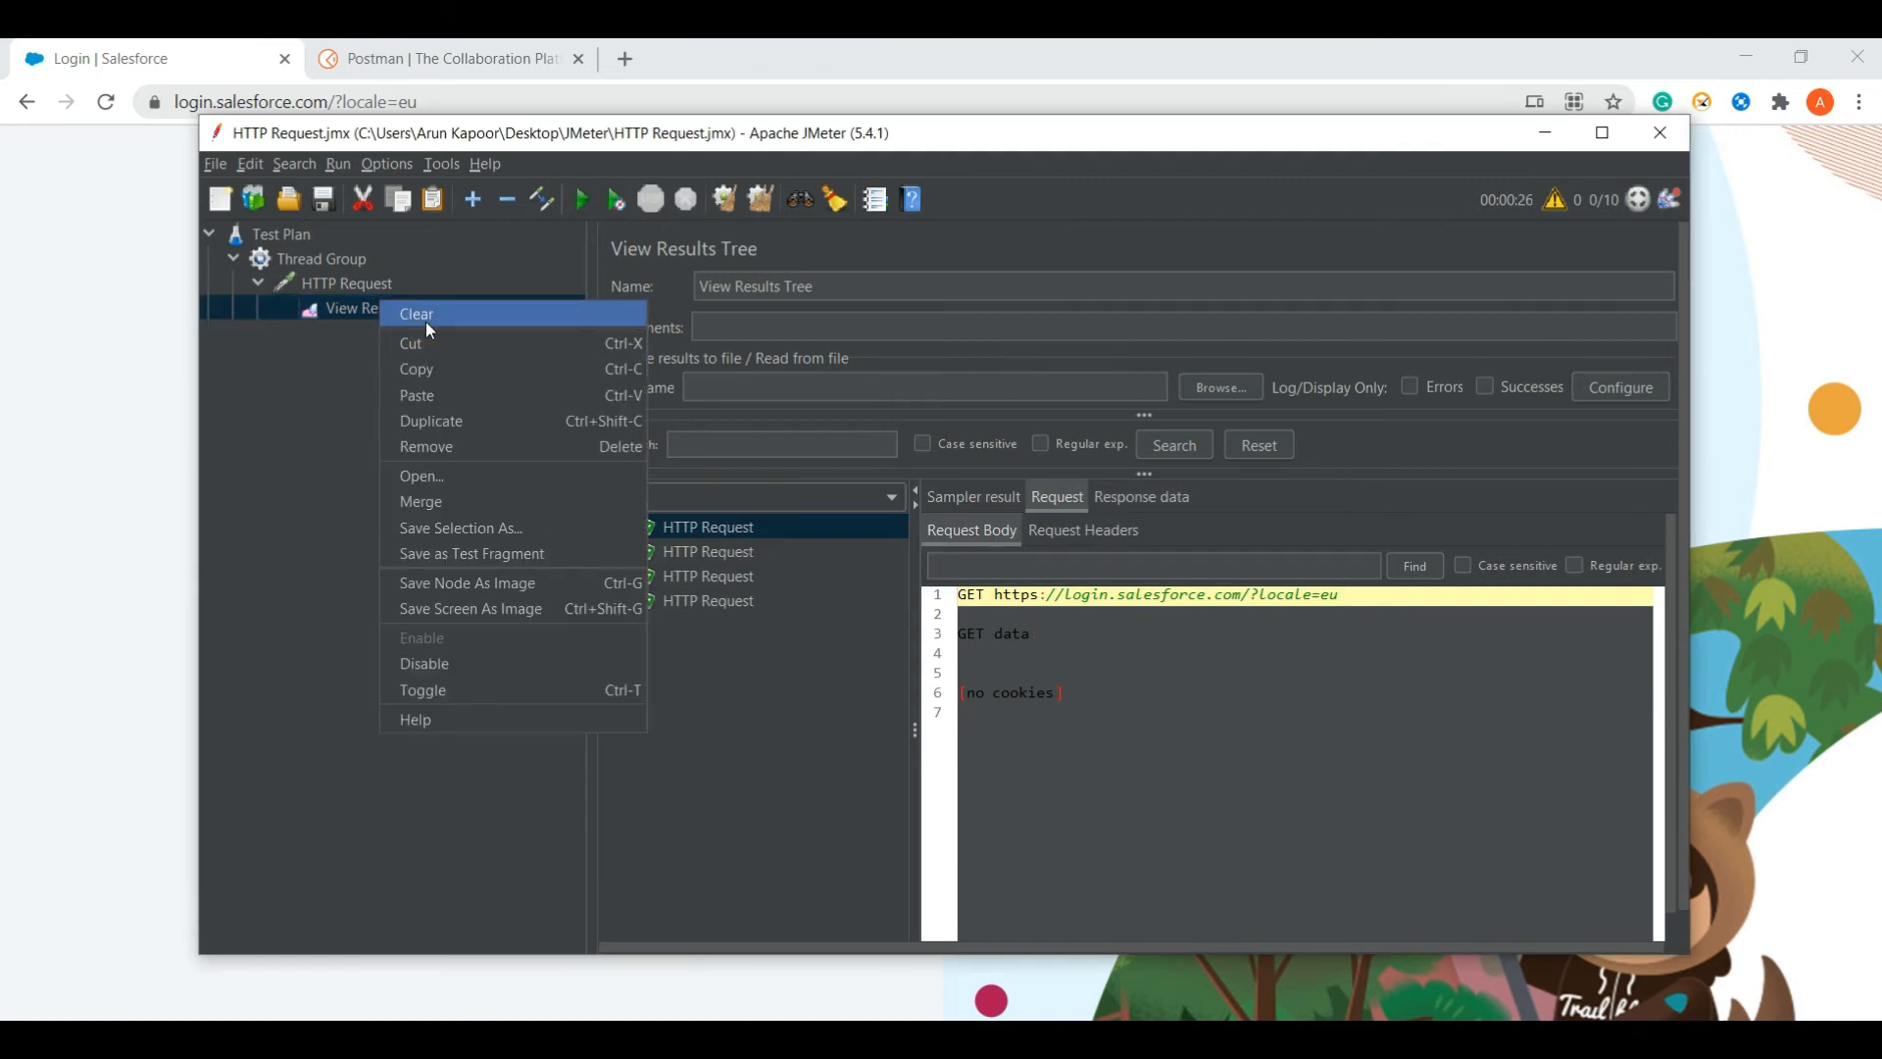
click(426, 318)
click(345, 284)
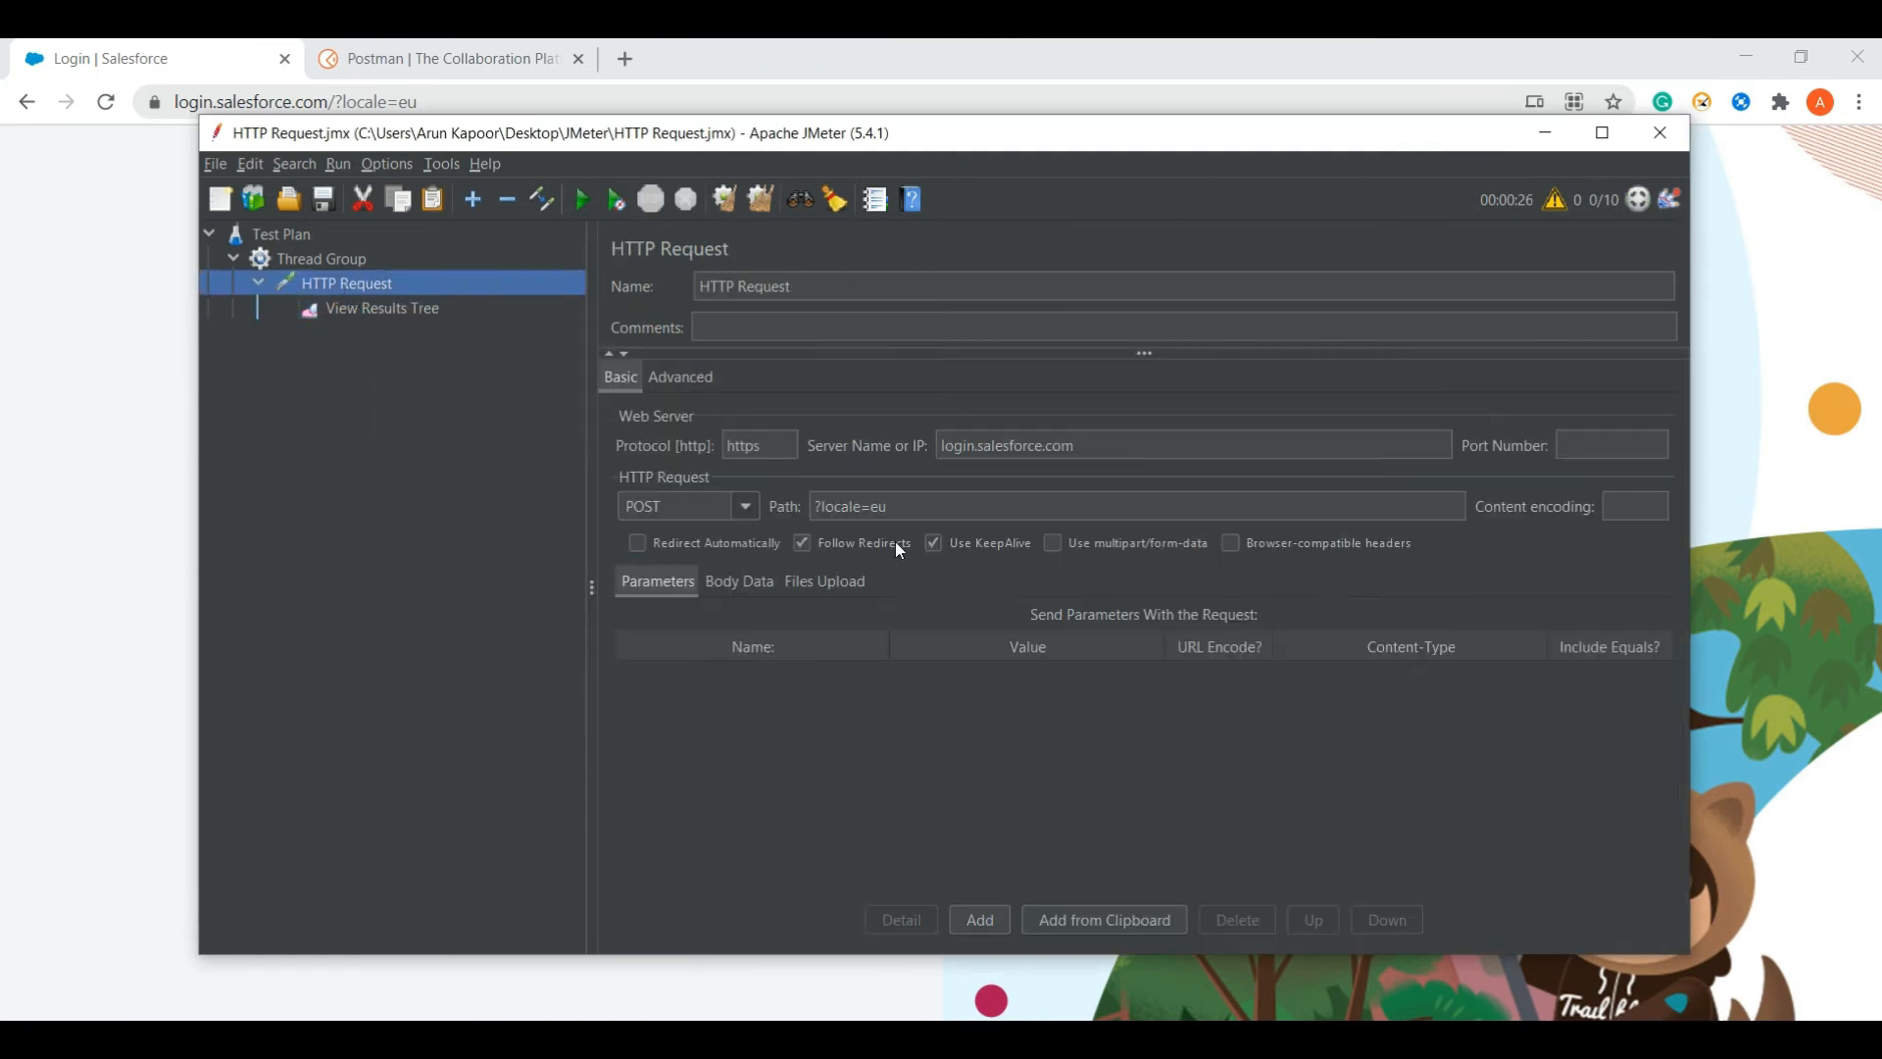
key(alt+Tab)
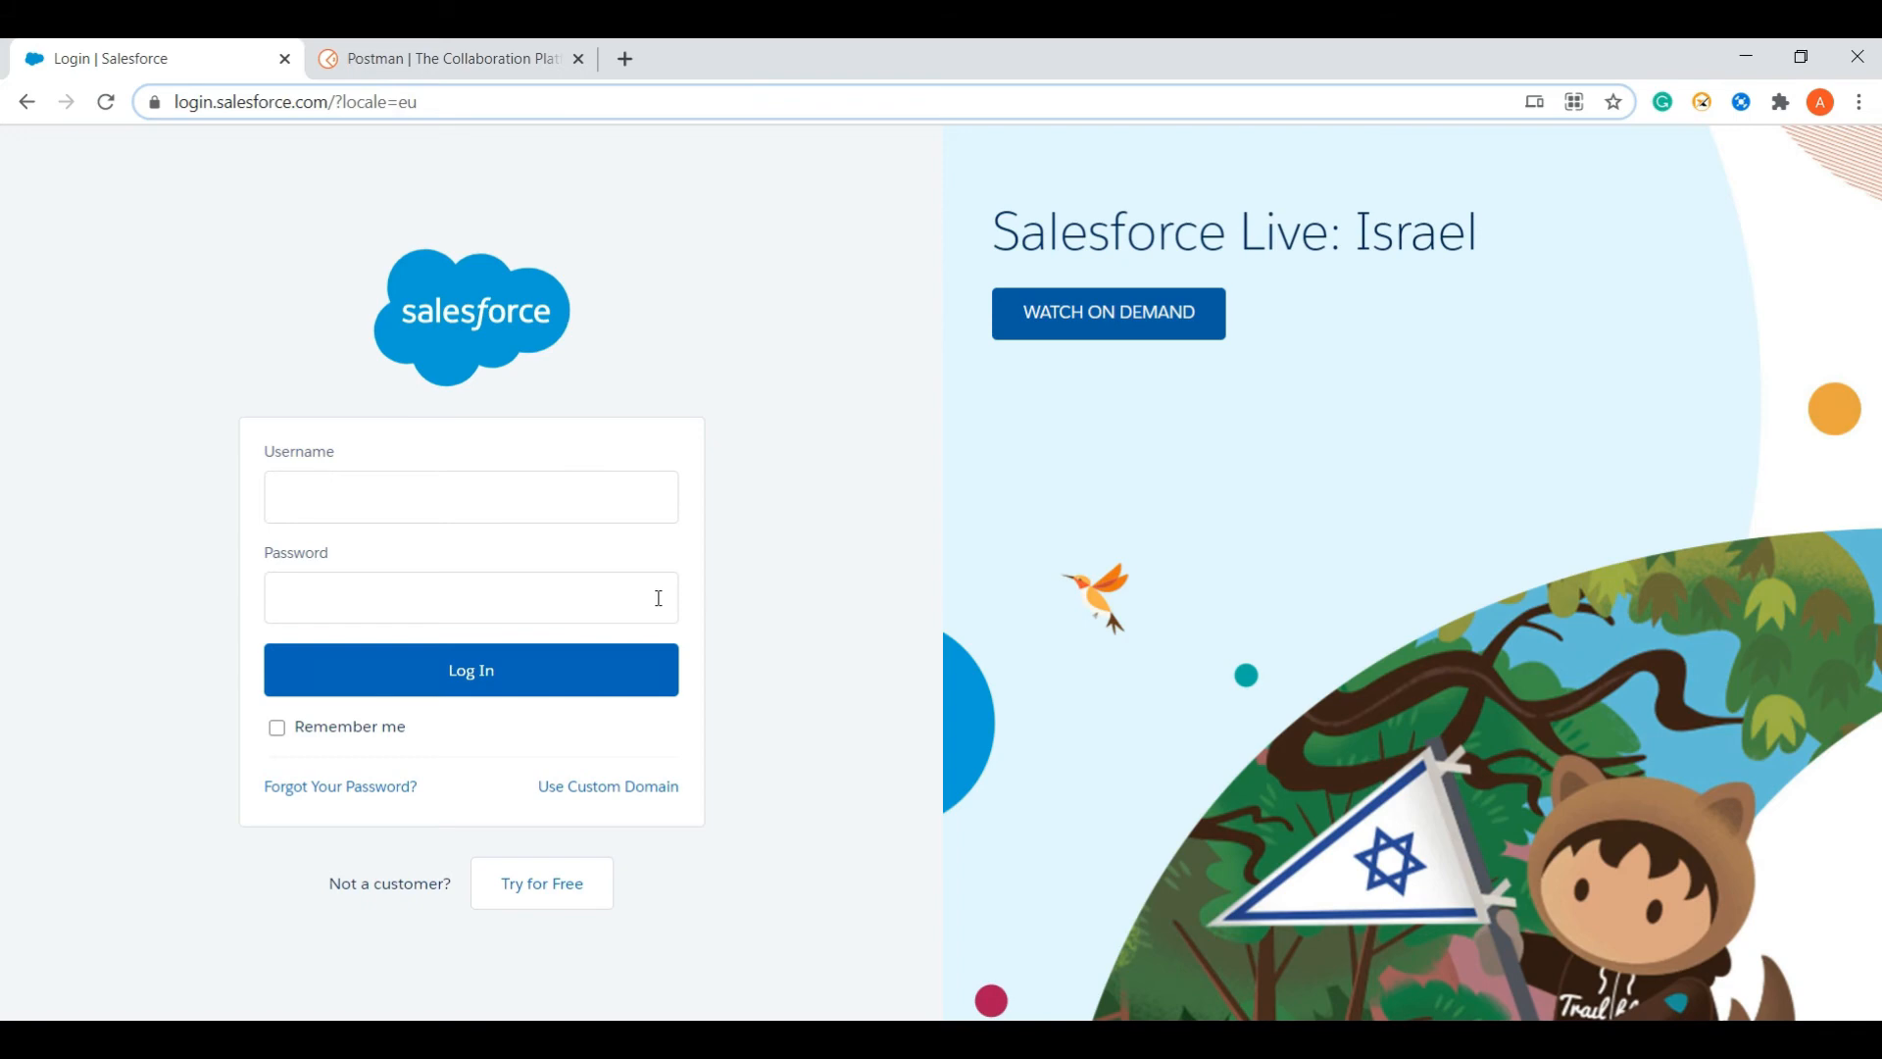
mouse_move(998, 1039)
click(938, 1039)
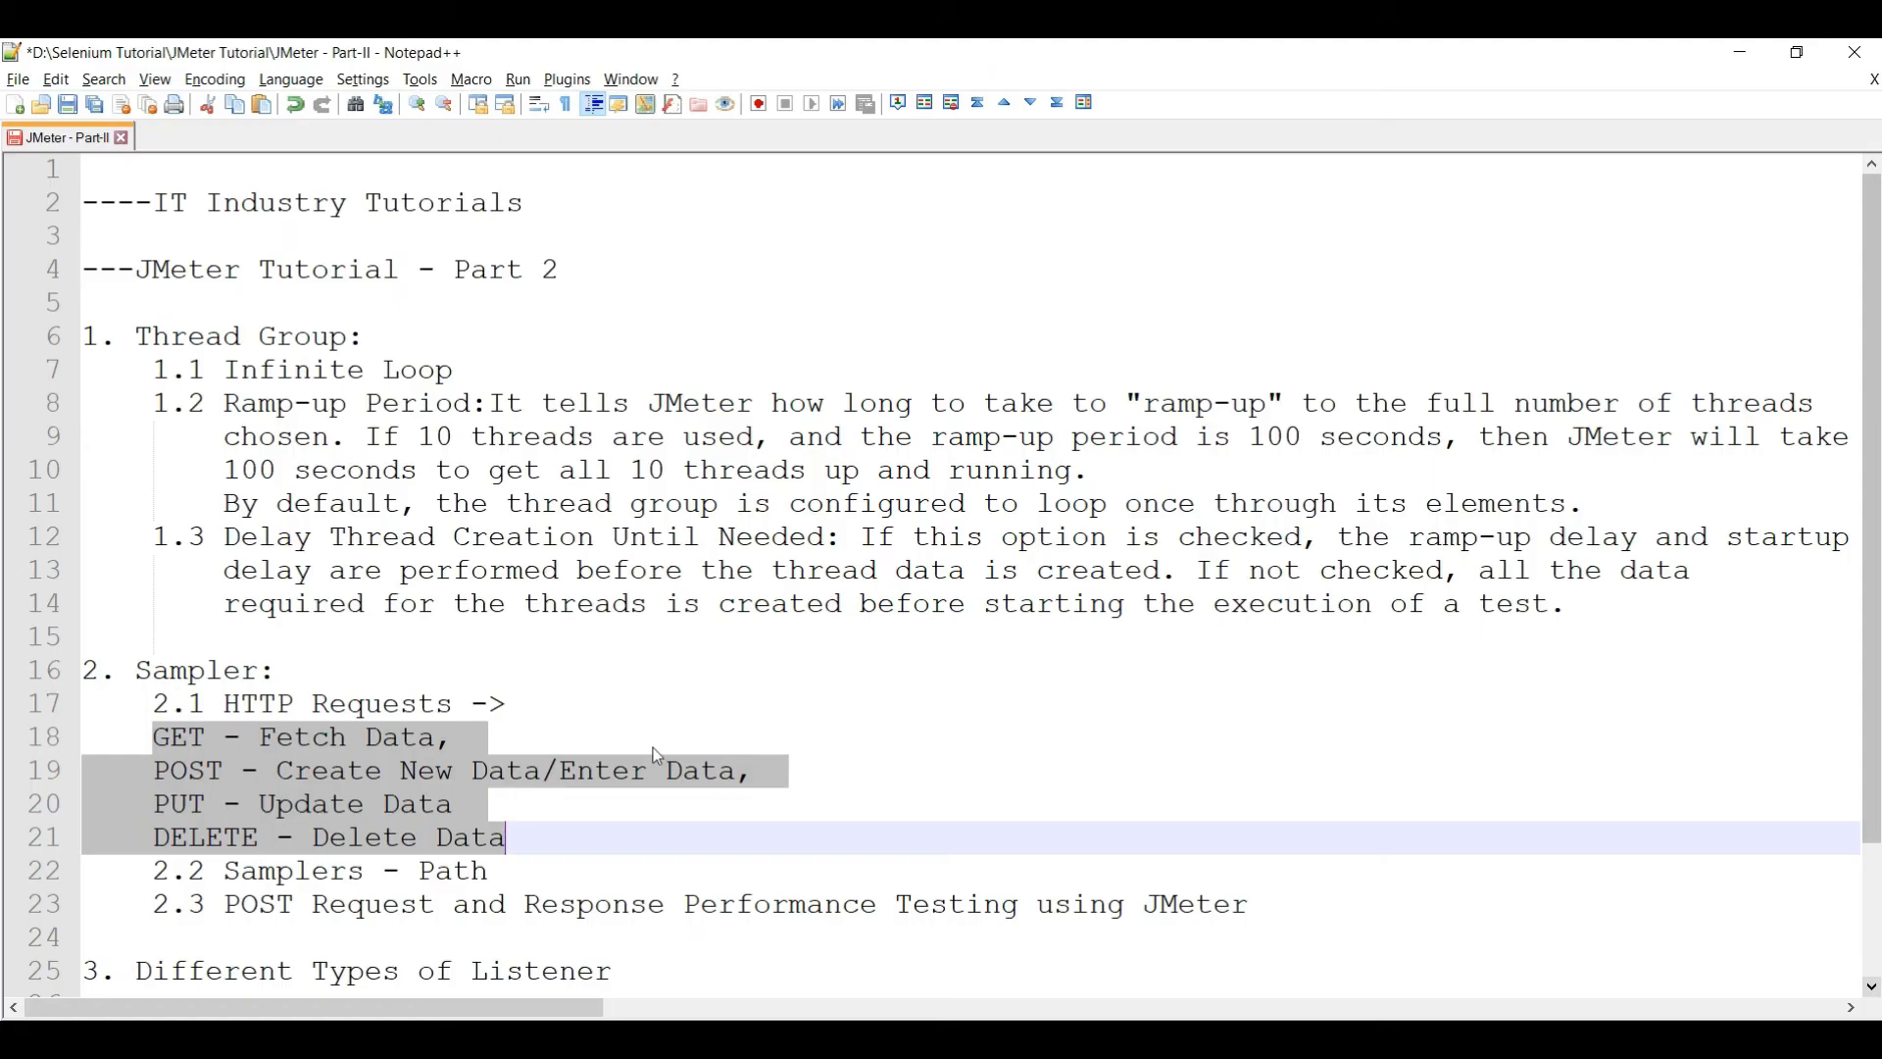
click(473, 839)
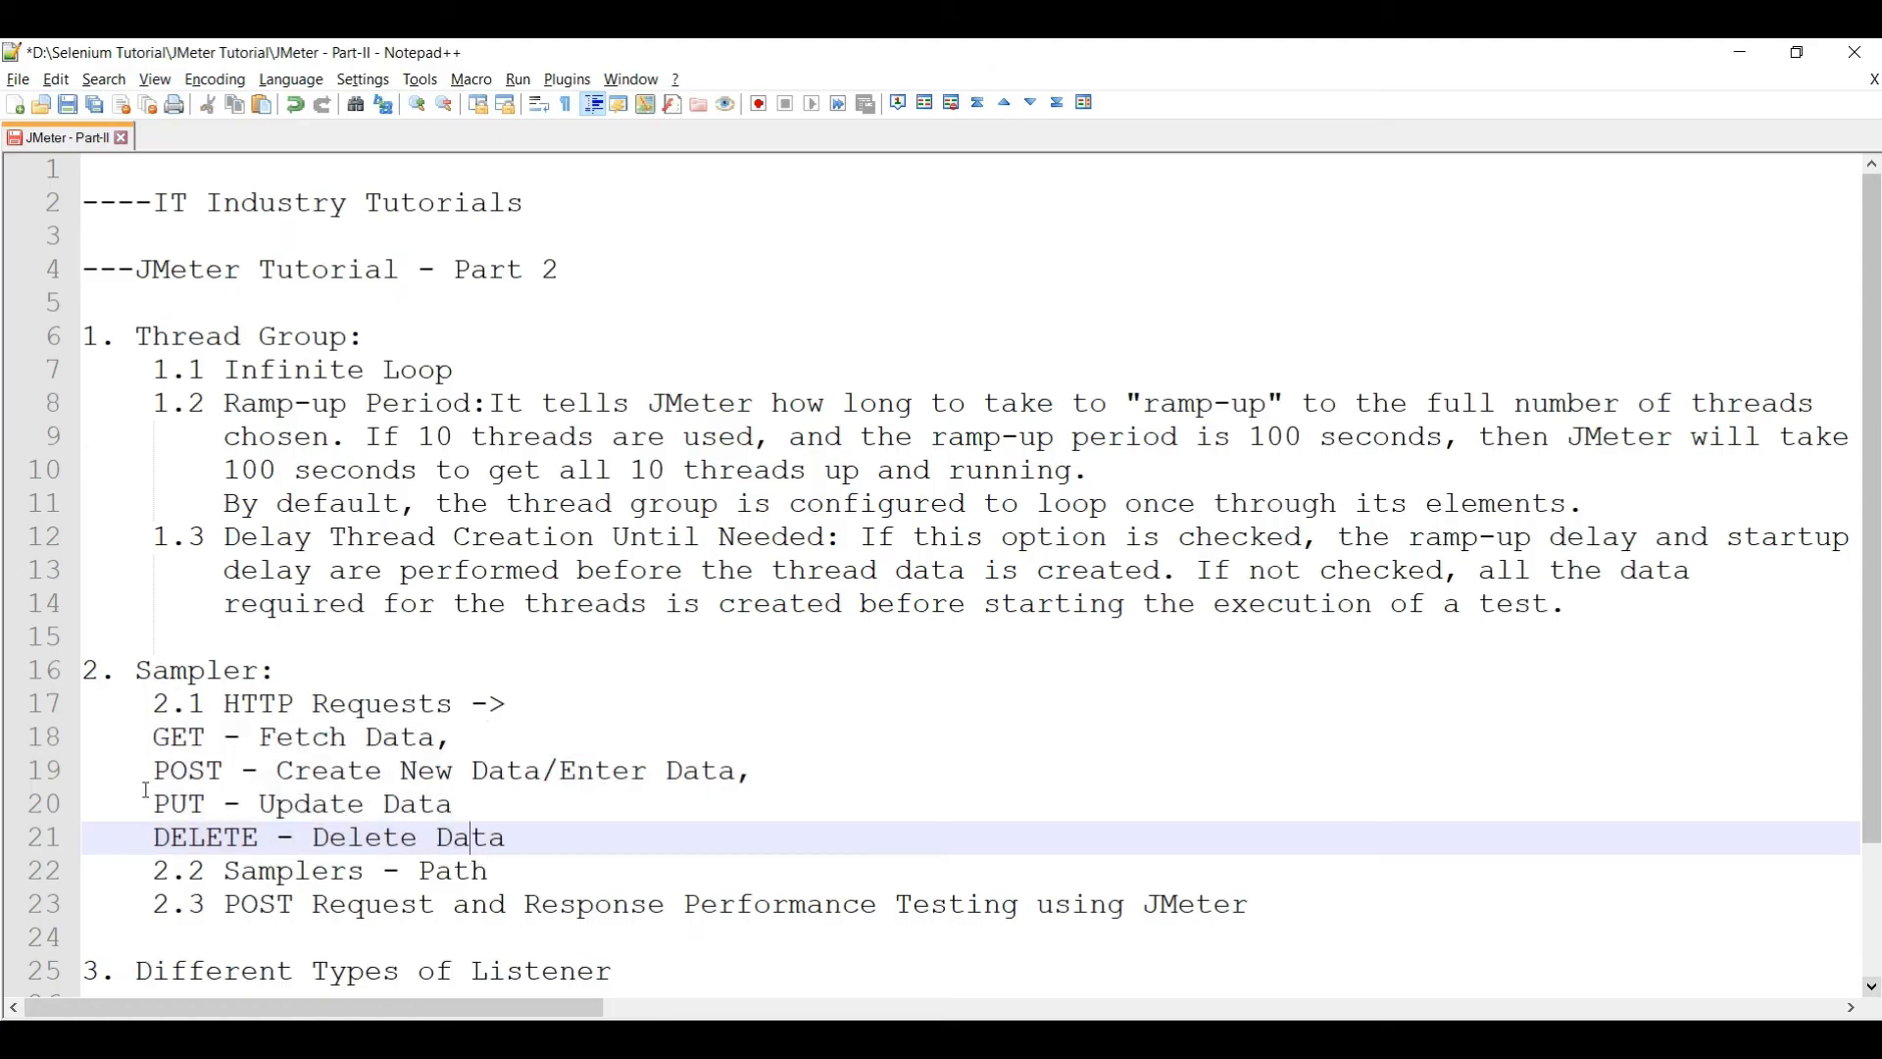
double_click(197, 774)
drag(312, 775, 453, 774)
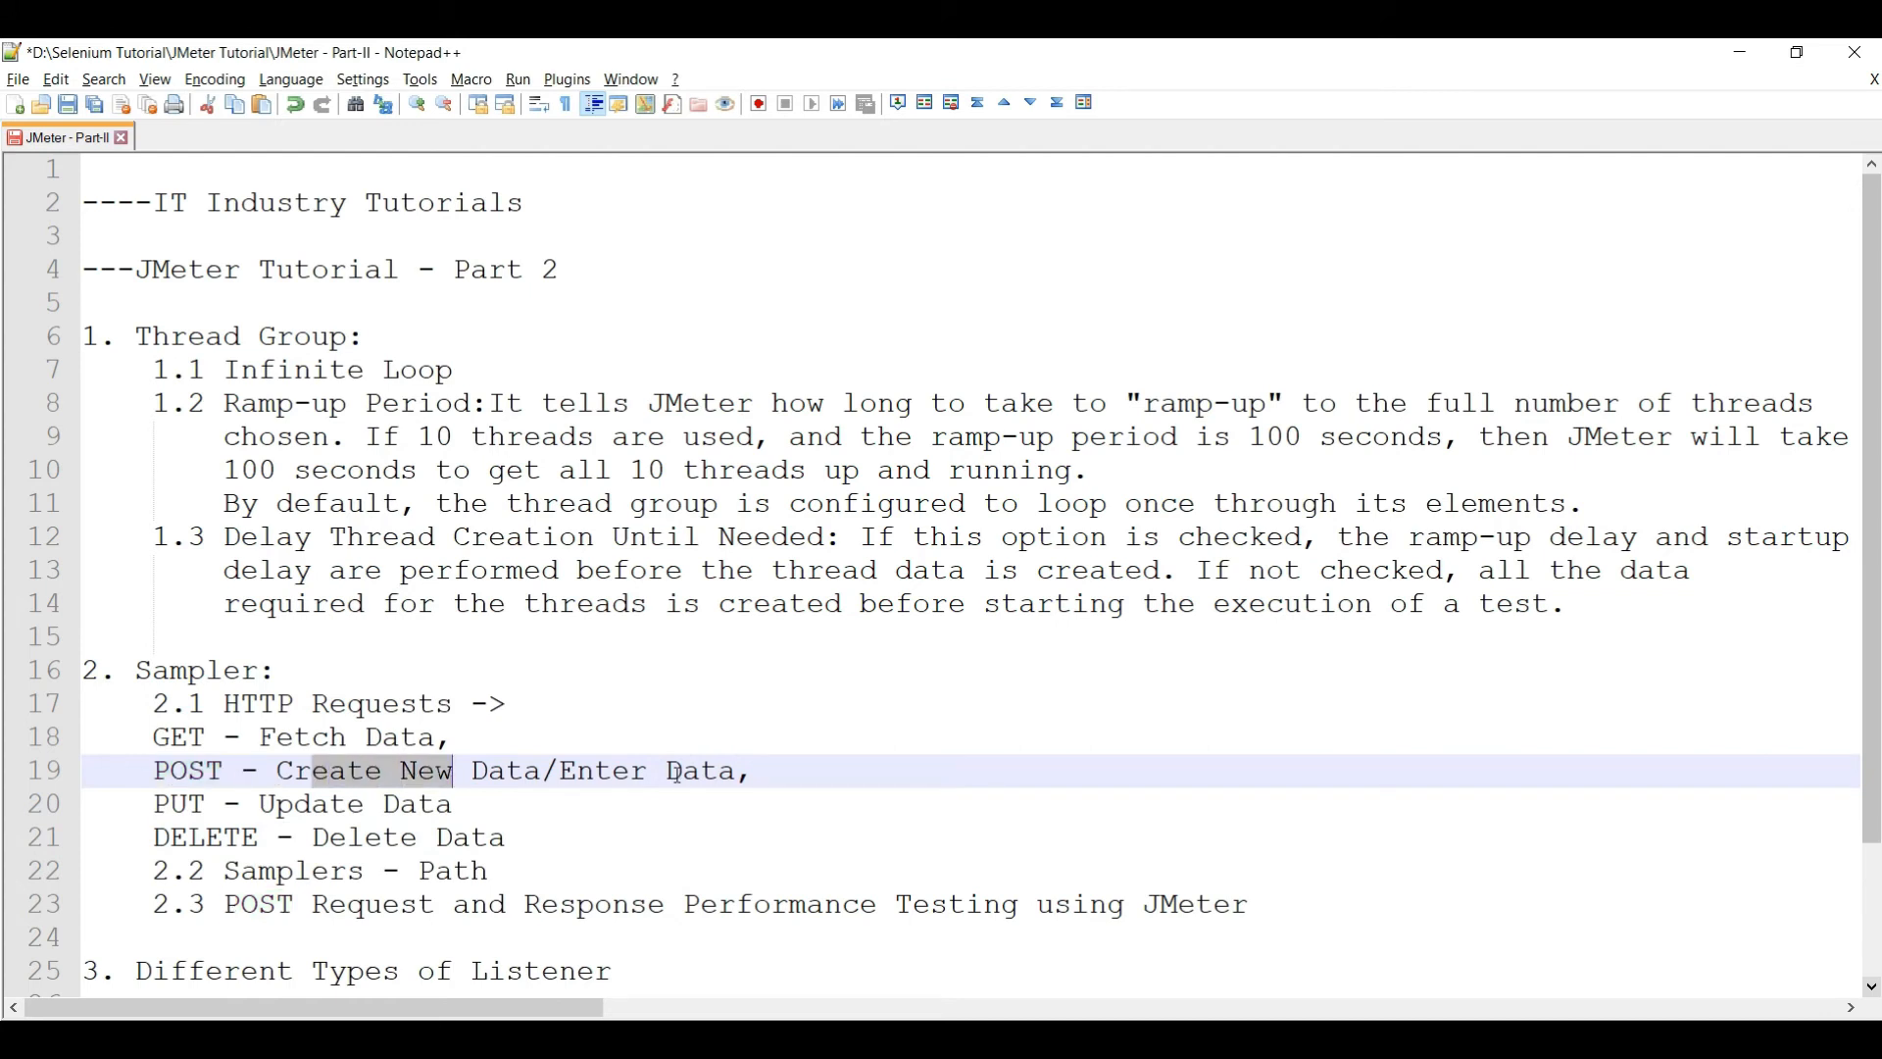
key(alt+Tab)
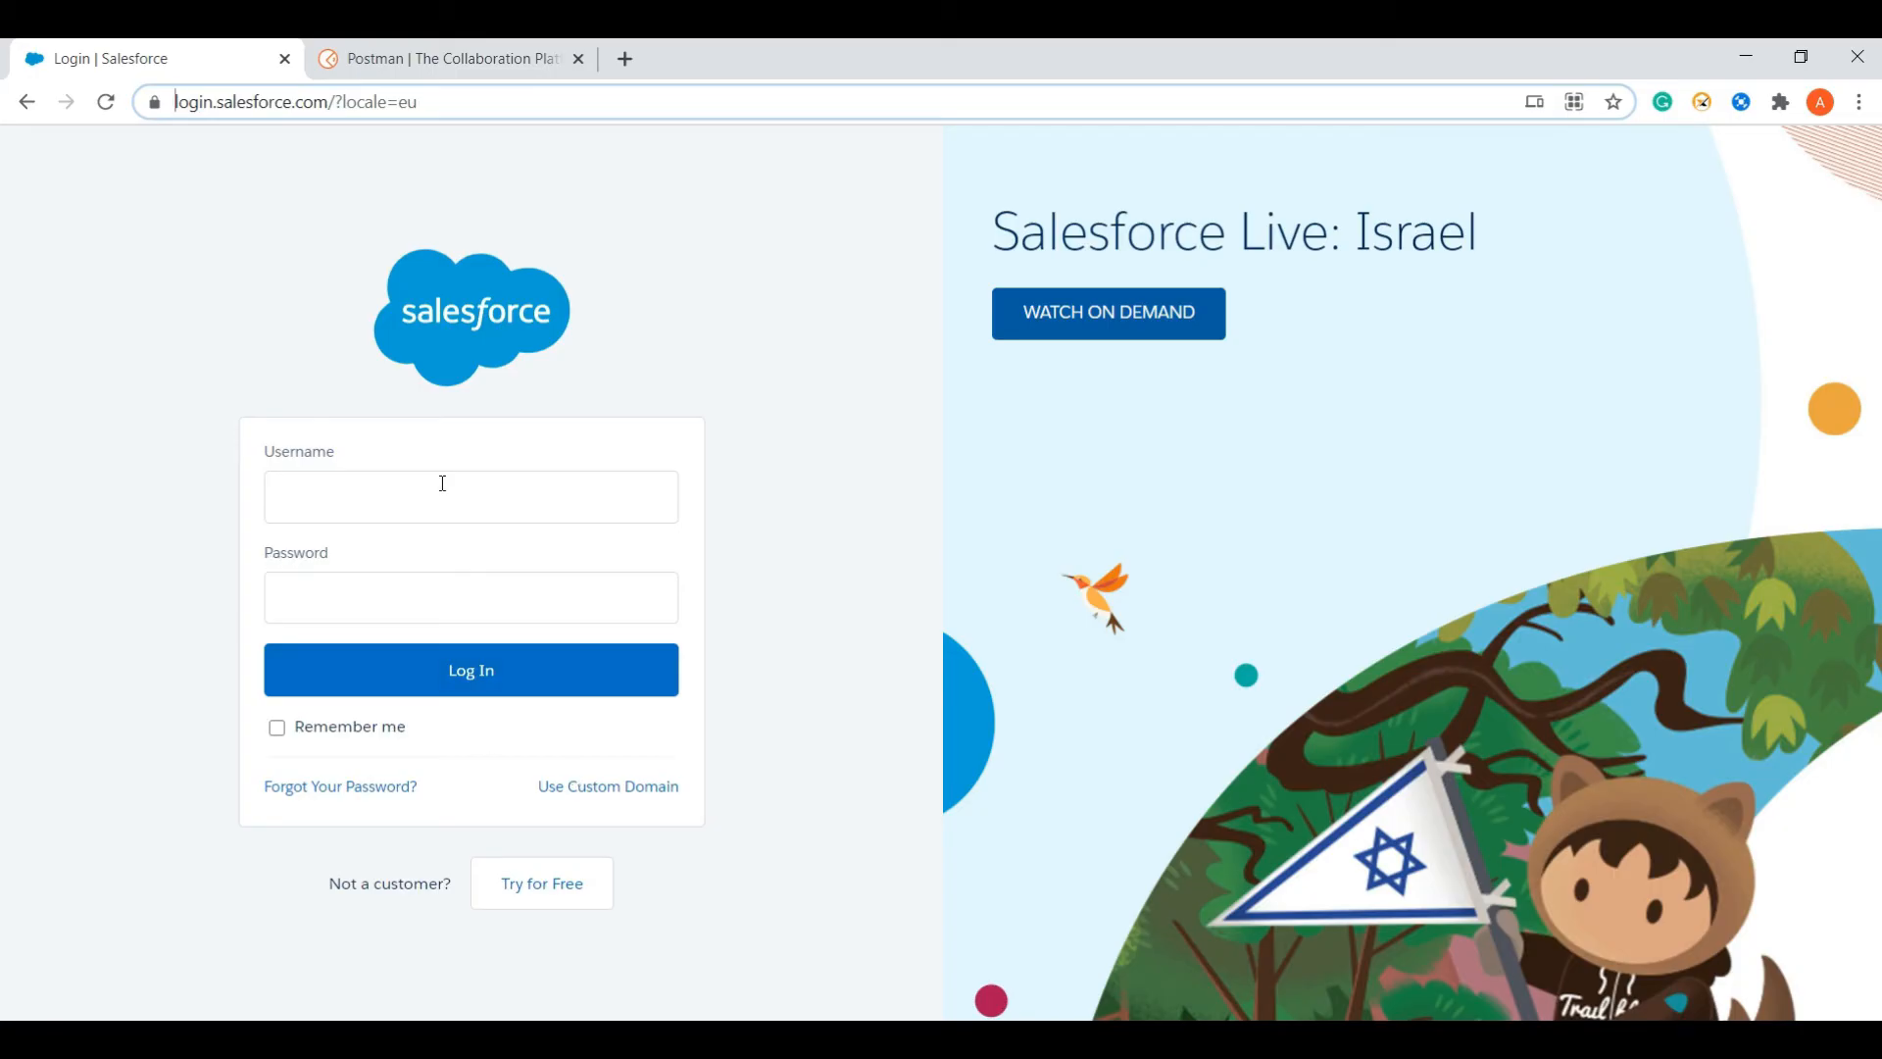
- Inspect the Salesforce Username field in DevTools and select its id value "username"
click(443, 483)
click(395, 597)
click(378, 487)
right_click(376, 483)
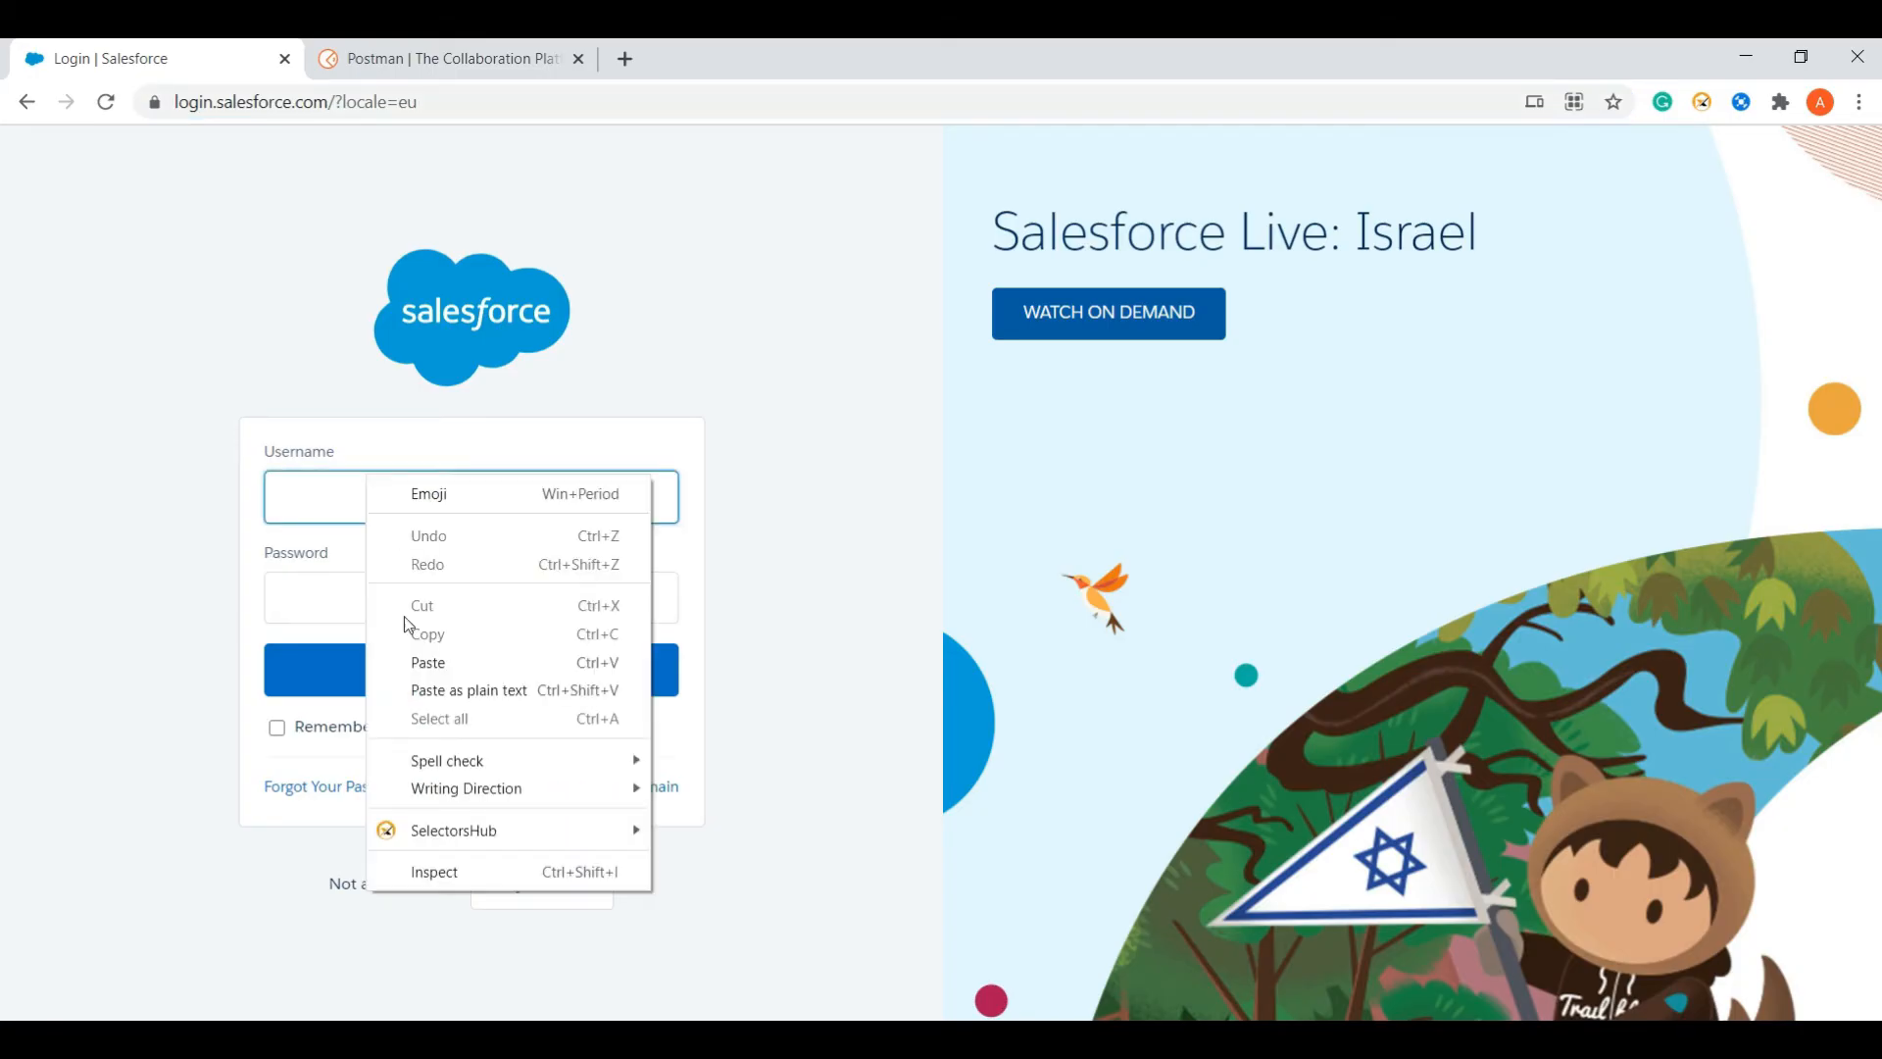
click(435, 873)
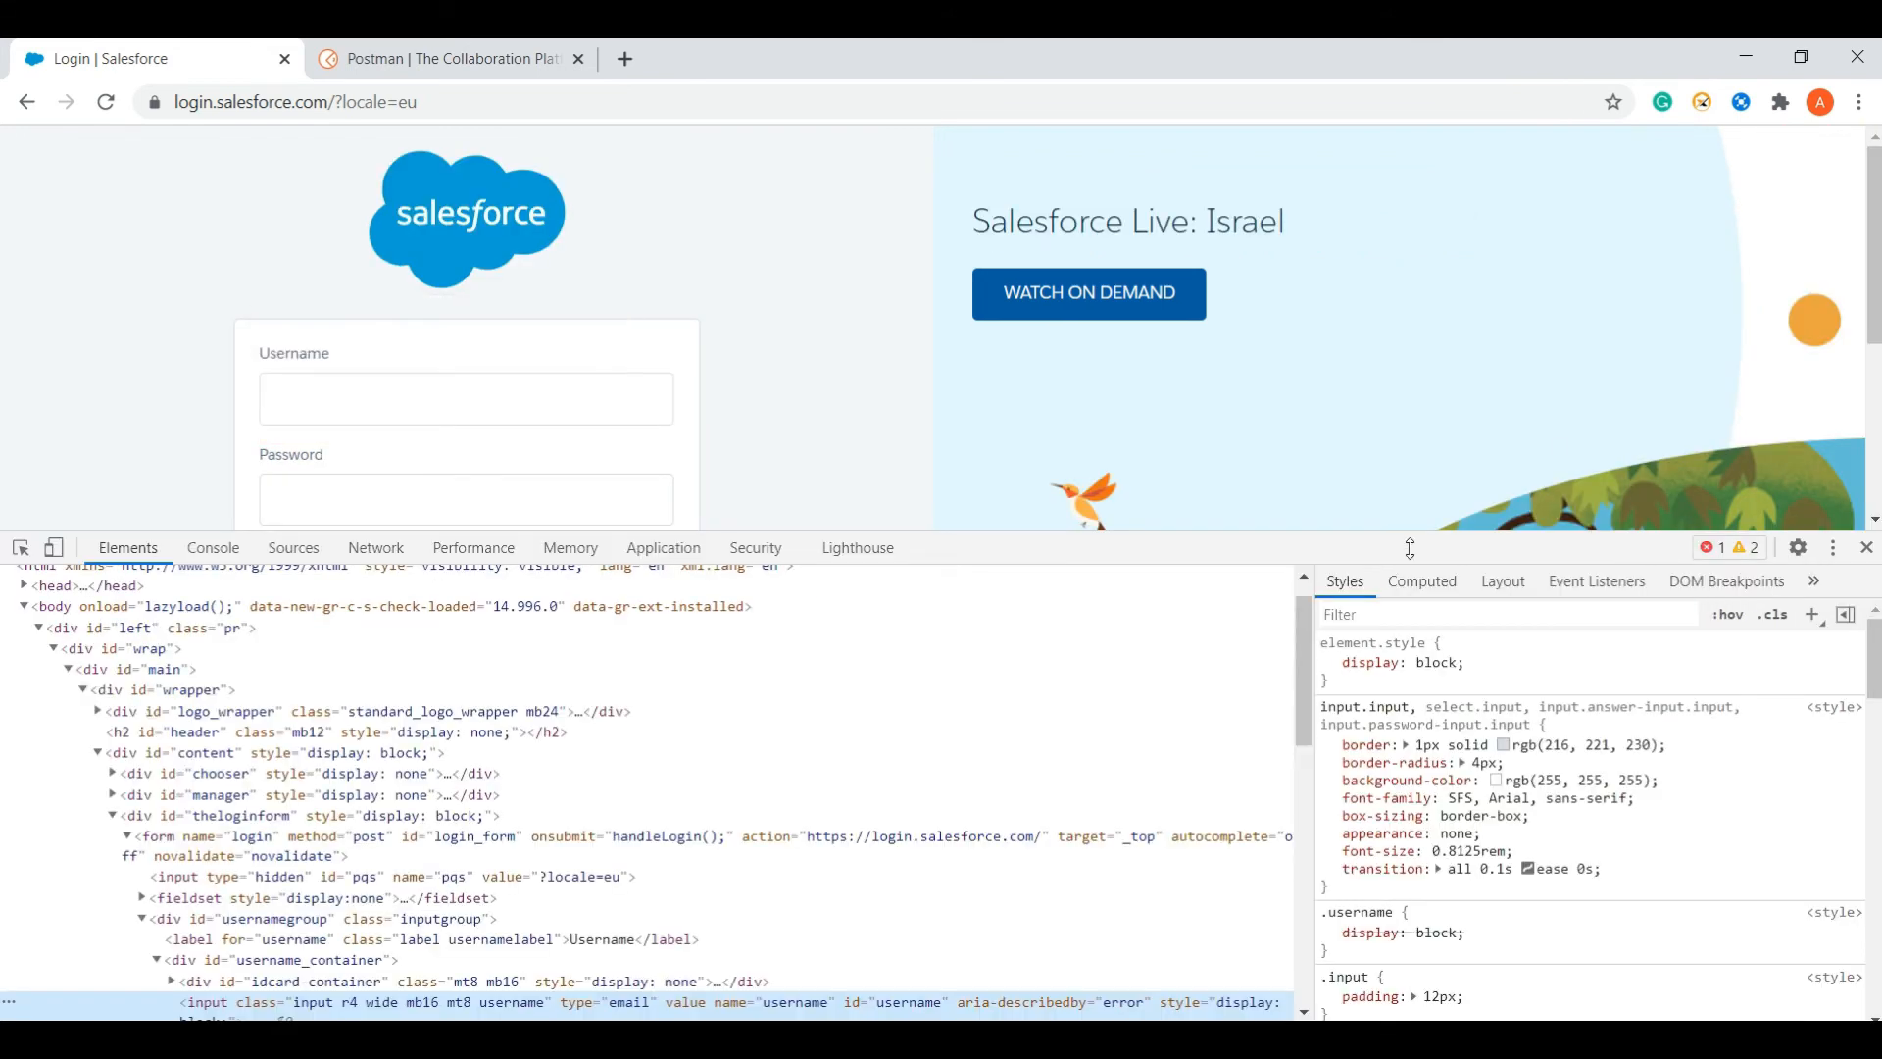
drag(1879, 265, 1879, 312)
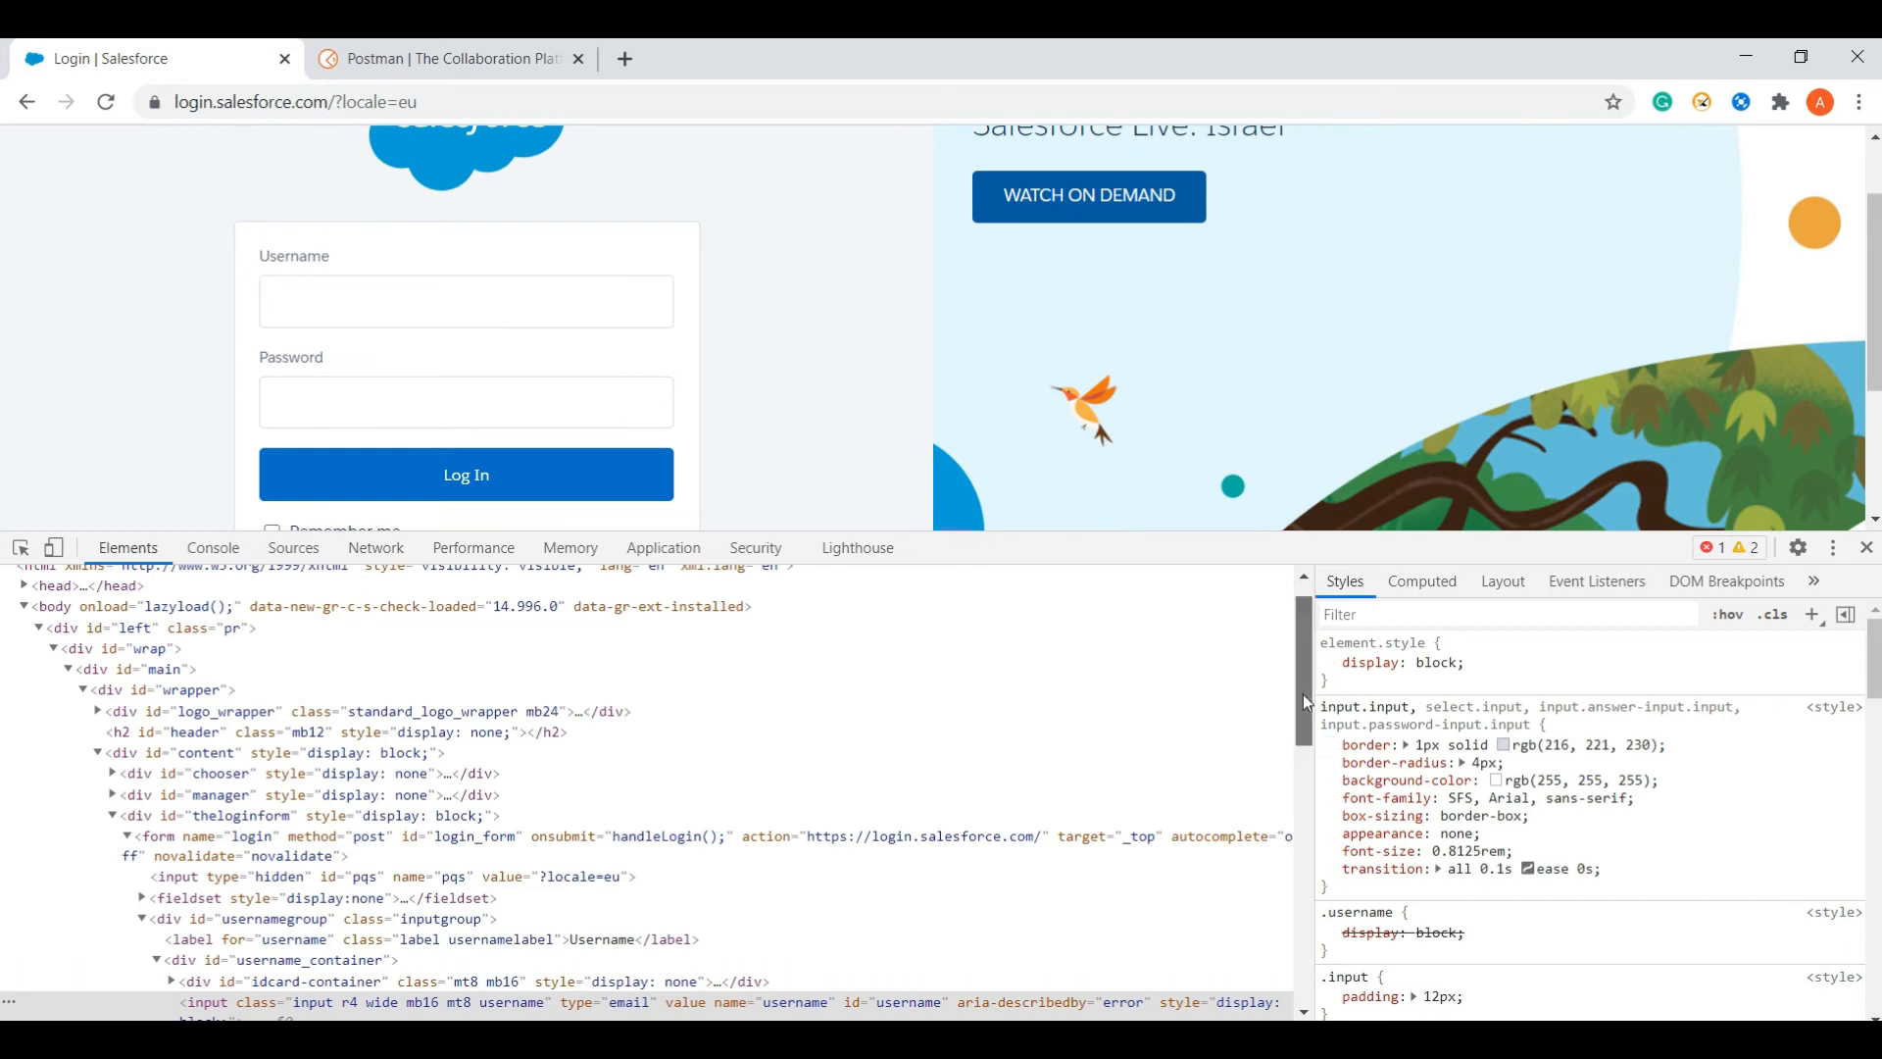
drag(1303, 694, 1307, 732)
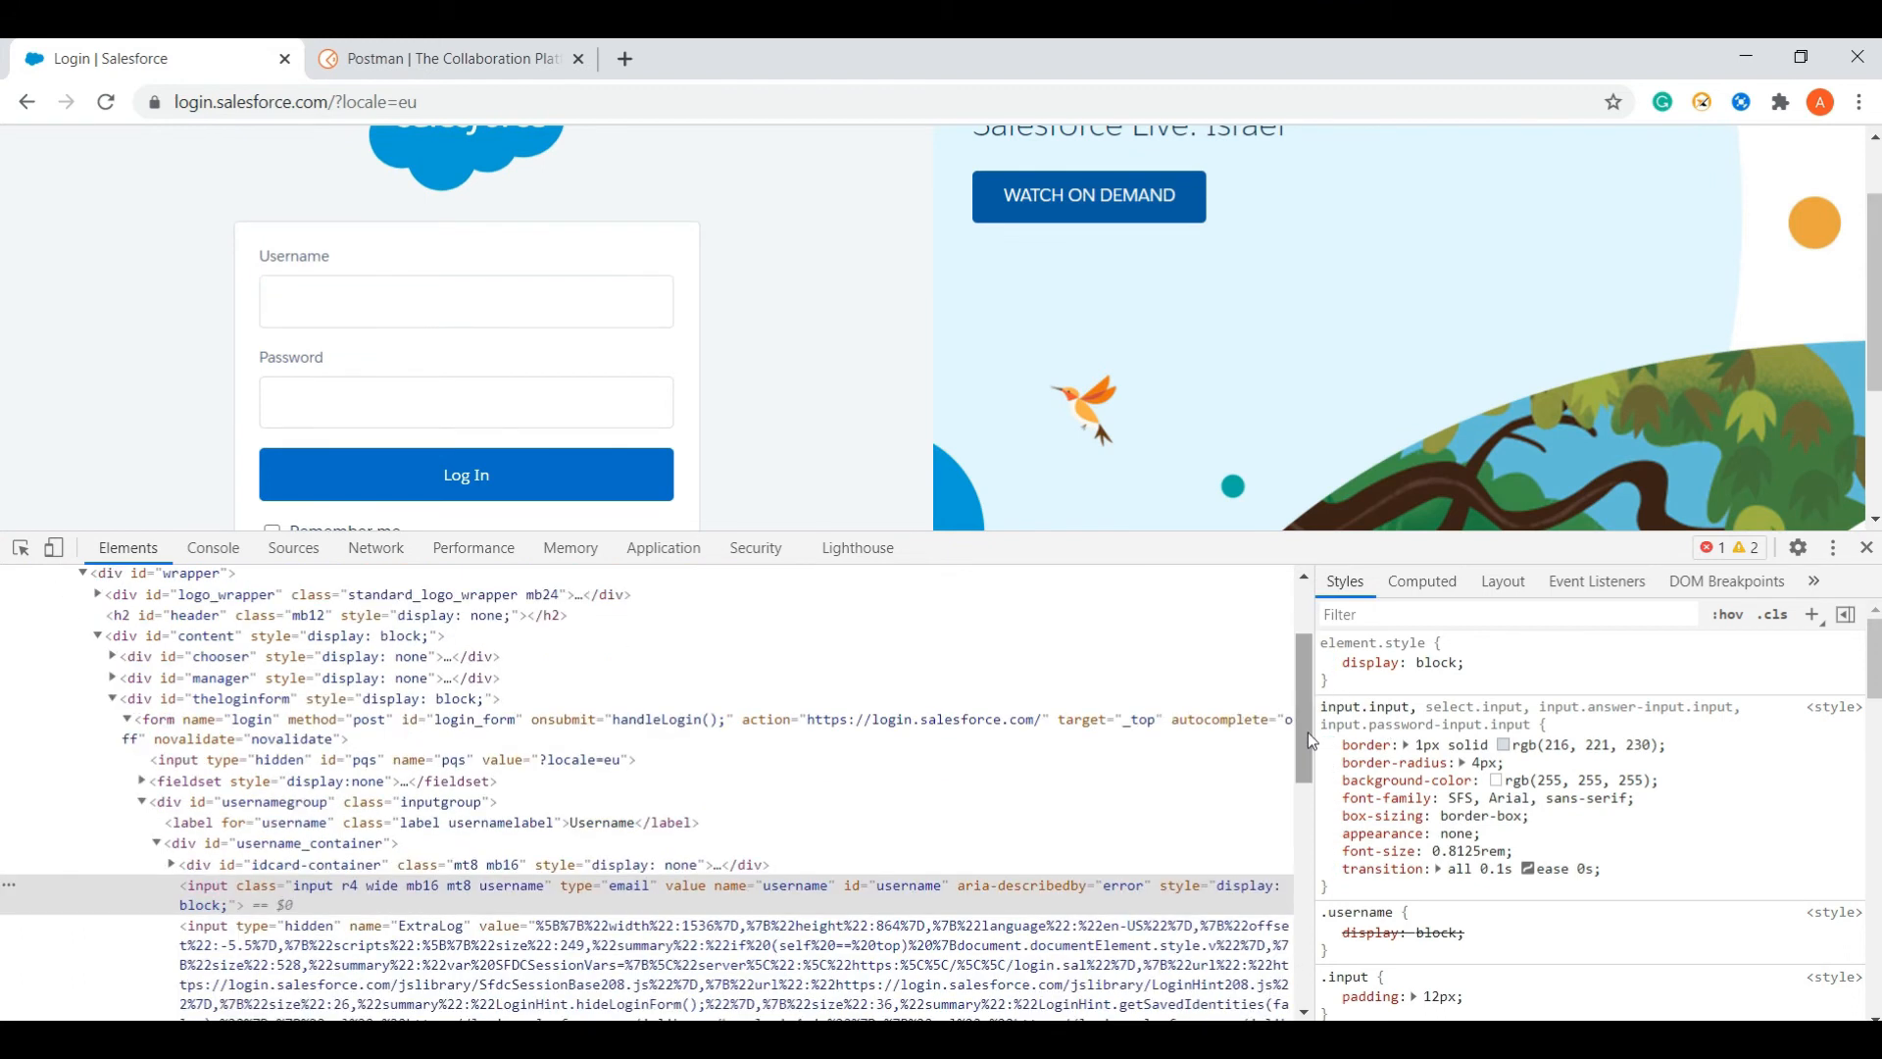
double_click(922, 894)
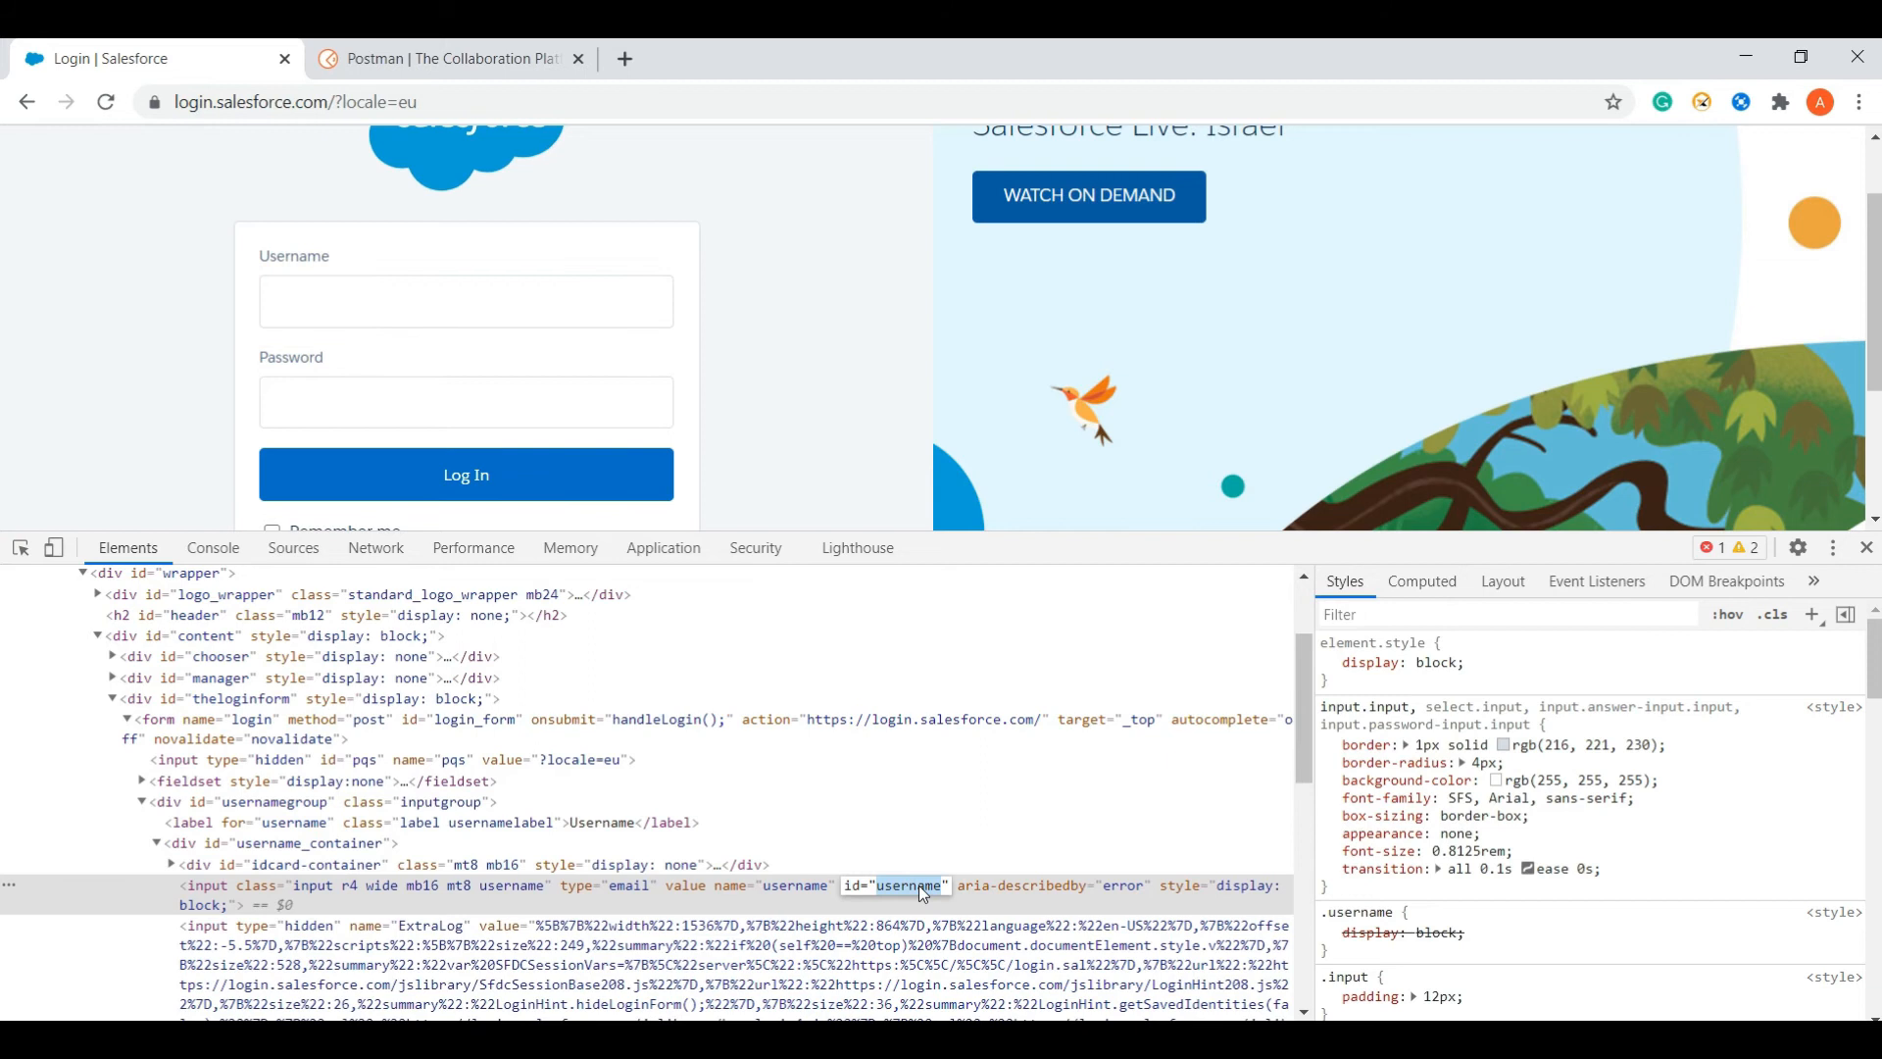
key(alt+Tab)
key(alt+Tab)
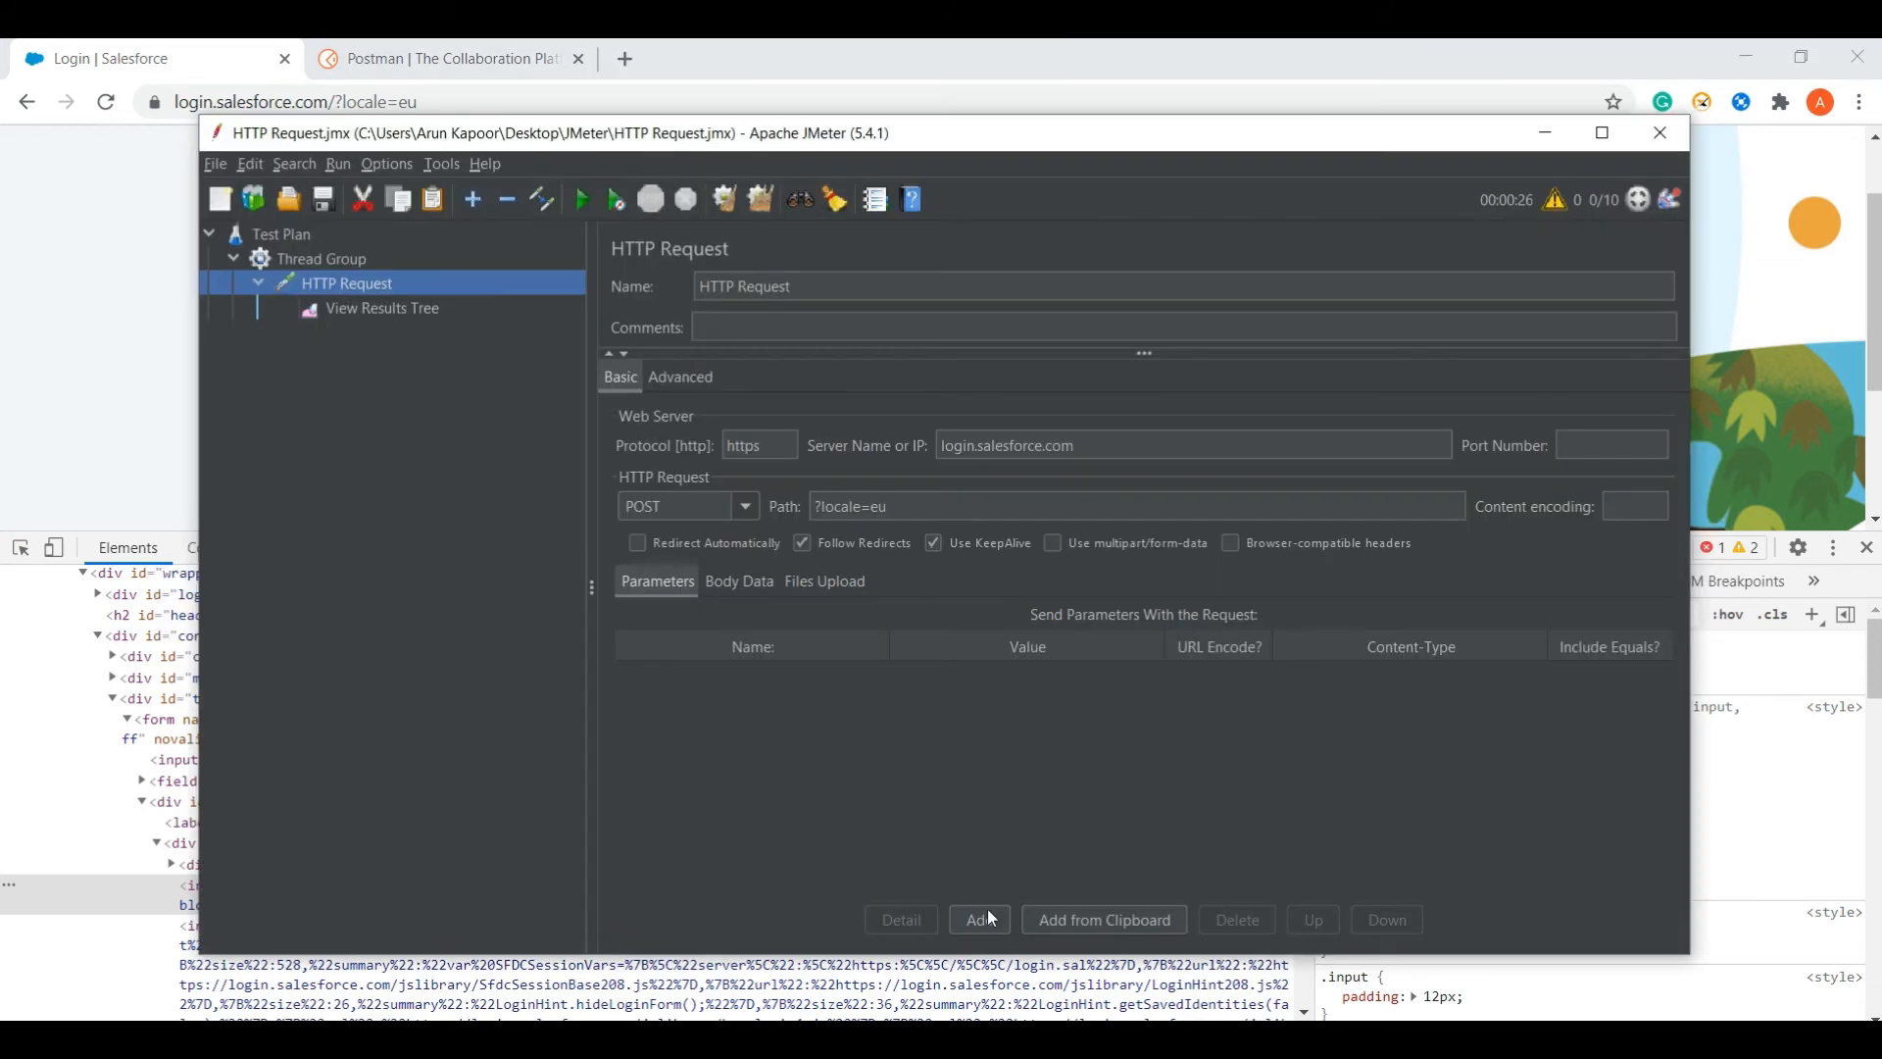
- Add a parameter named username whose value is the account's login username
click(983, 919)
double_click(798, 676)
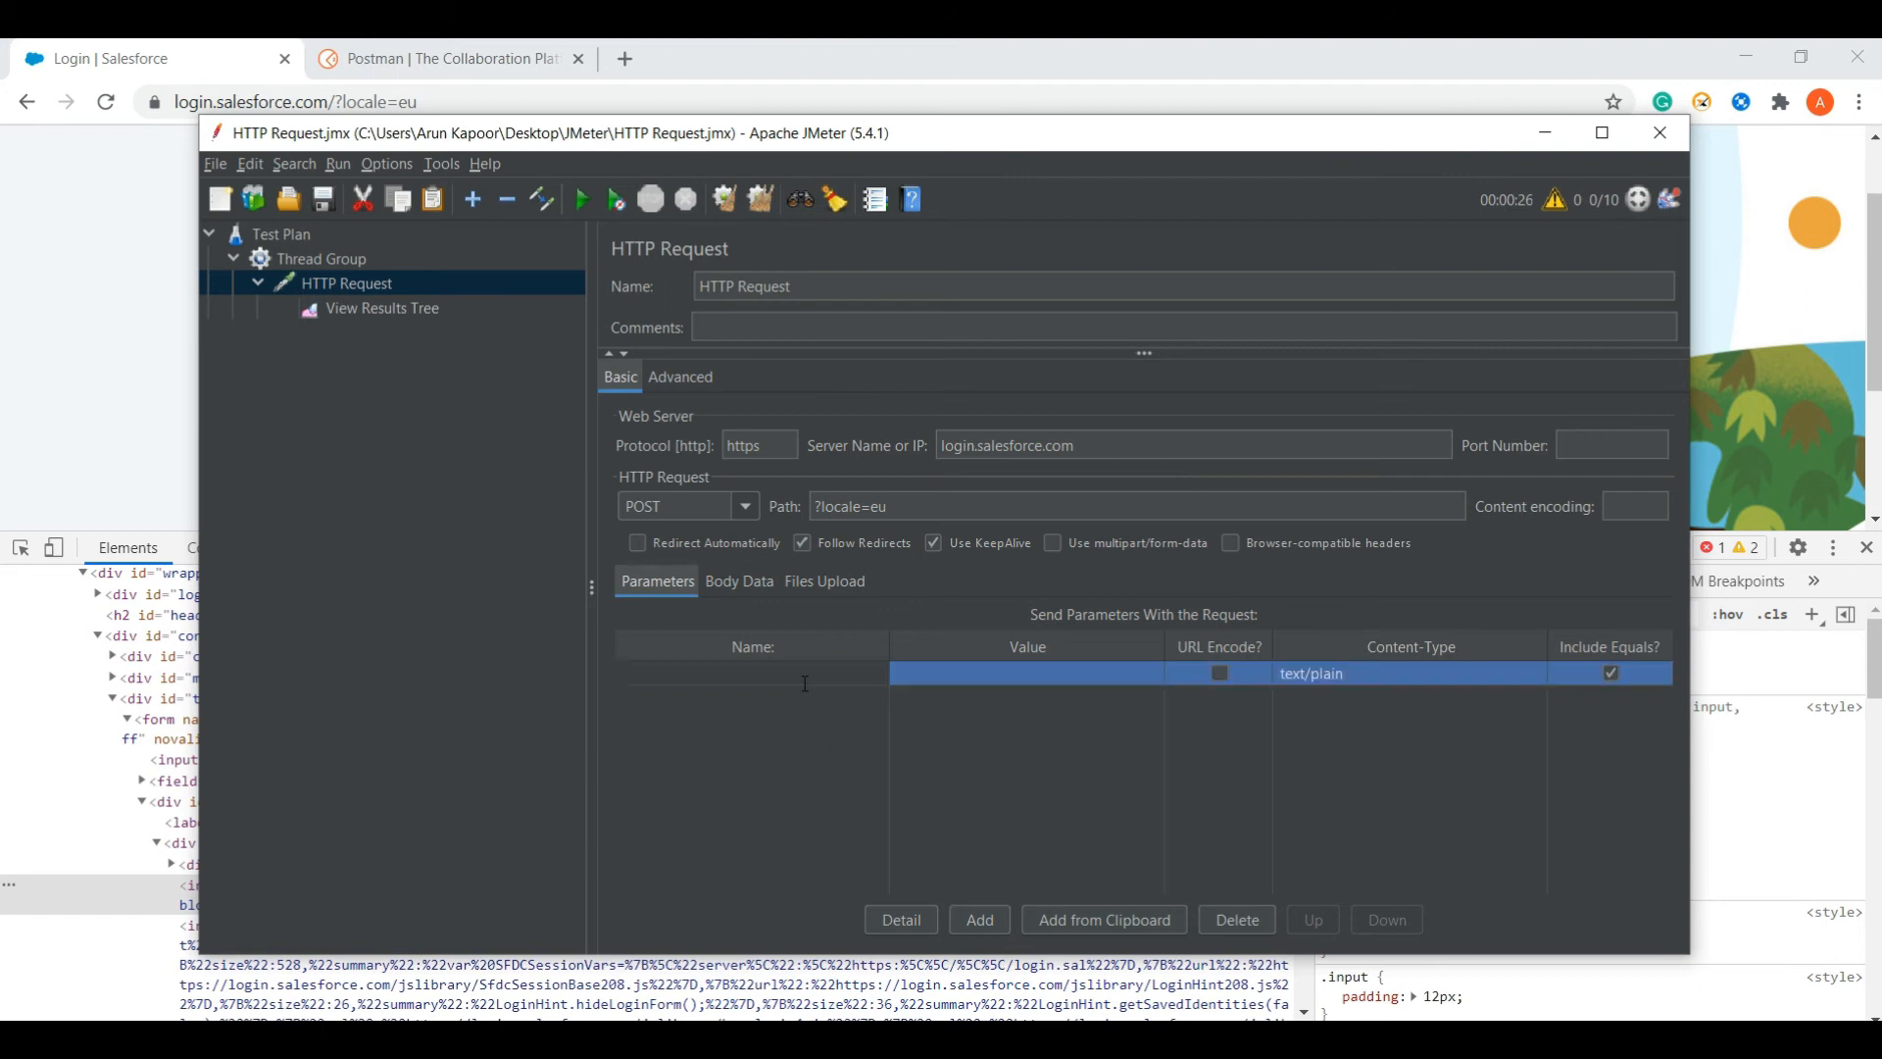
text(username)
double_click(954, 676)
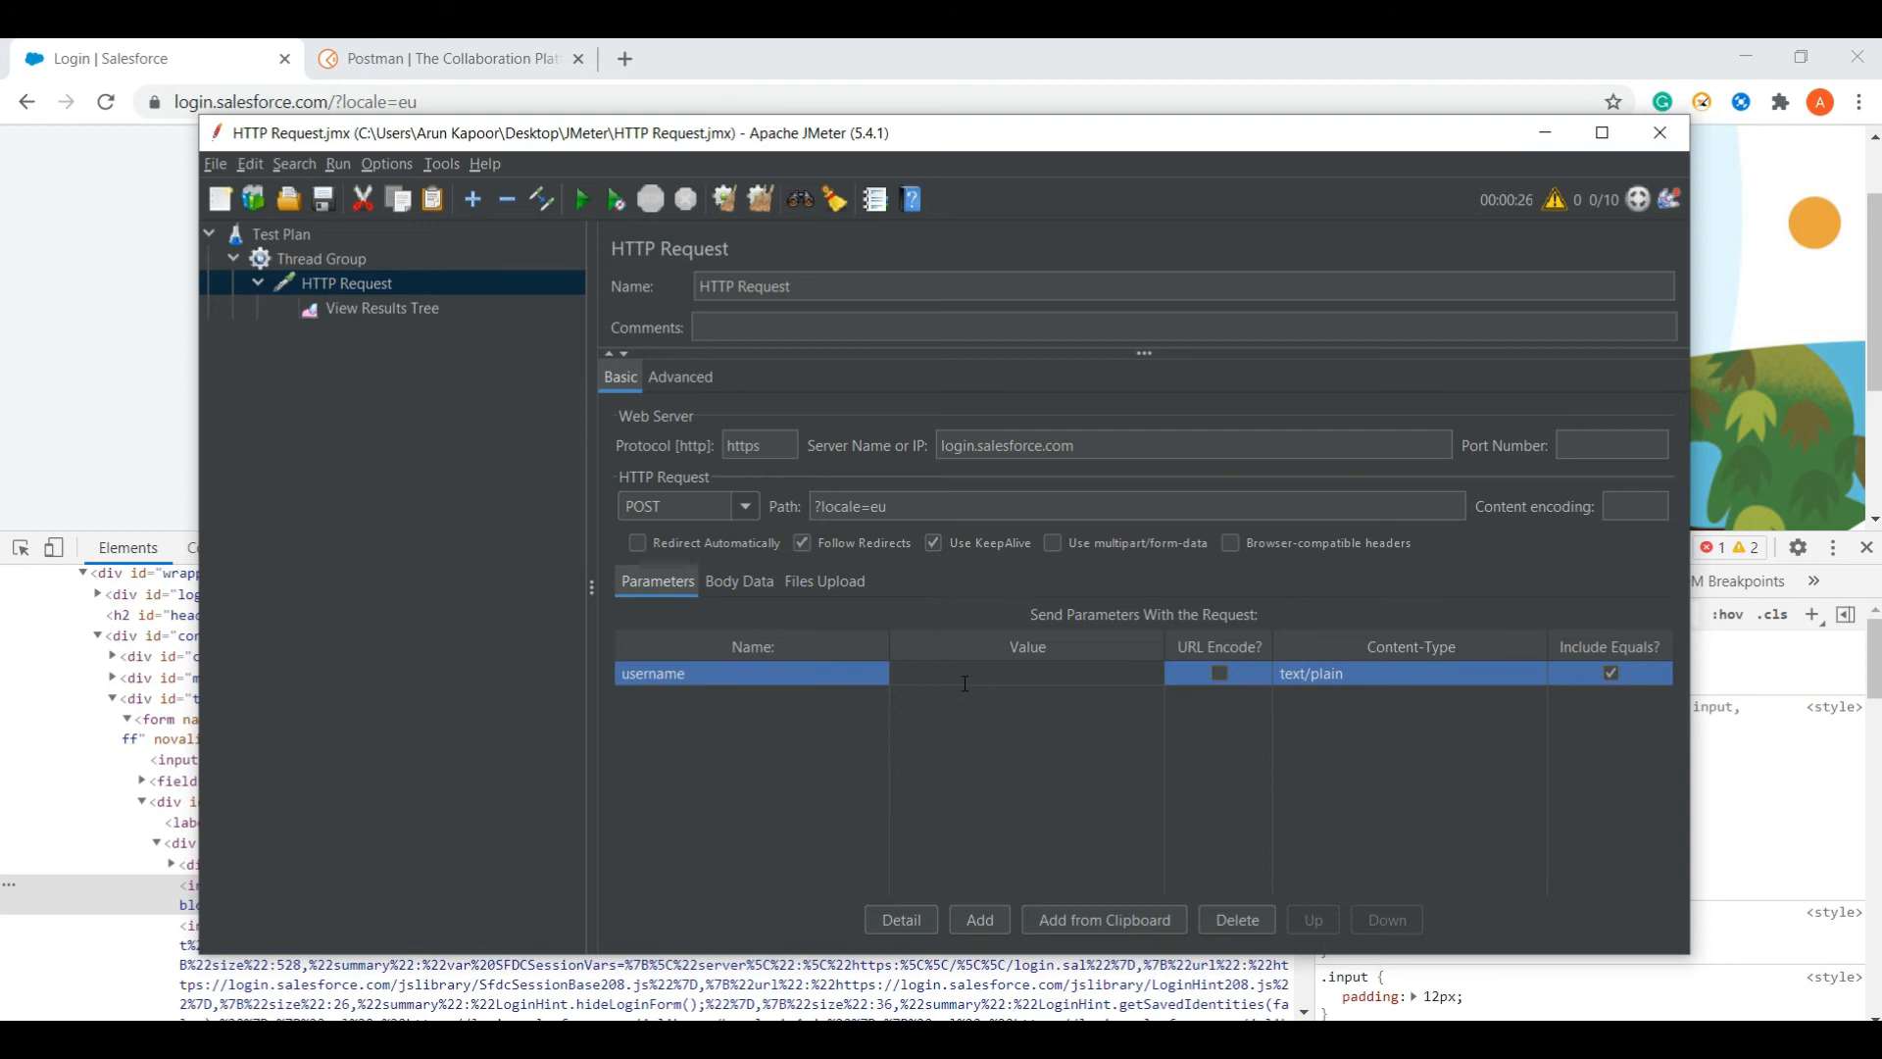
text(ITIndustryTutorials)
- Add a second parameter row named password, leaving its value empty
click(980, 919)
click(719, 702)
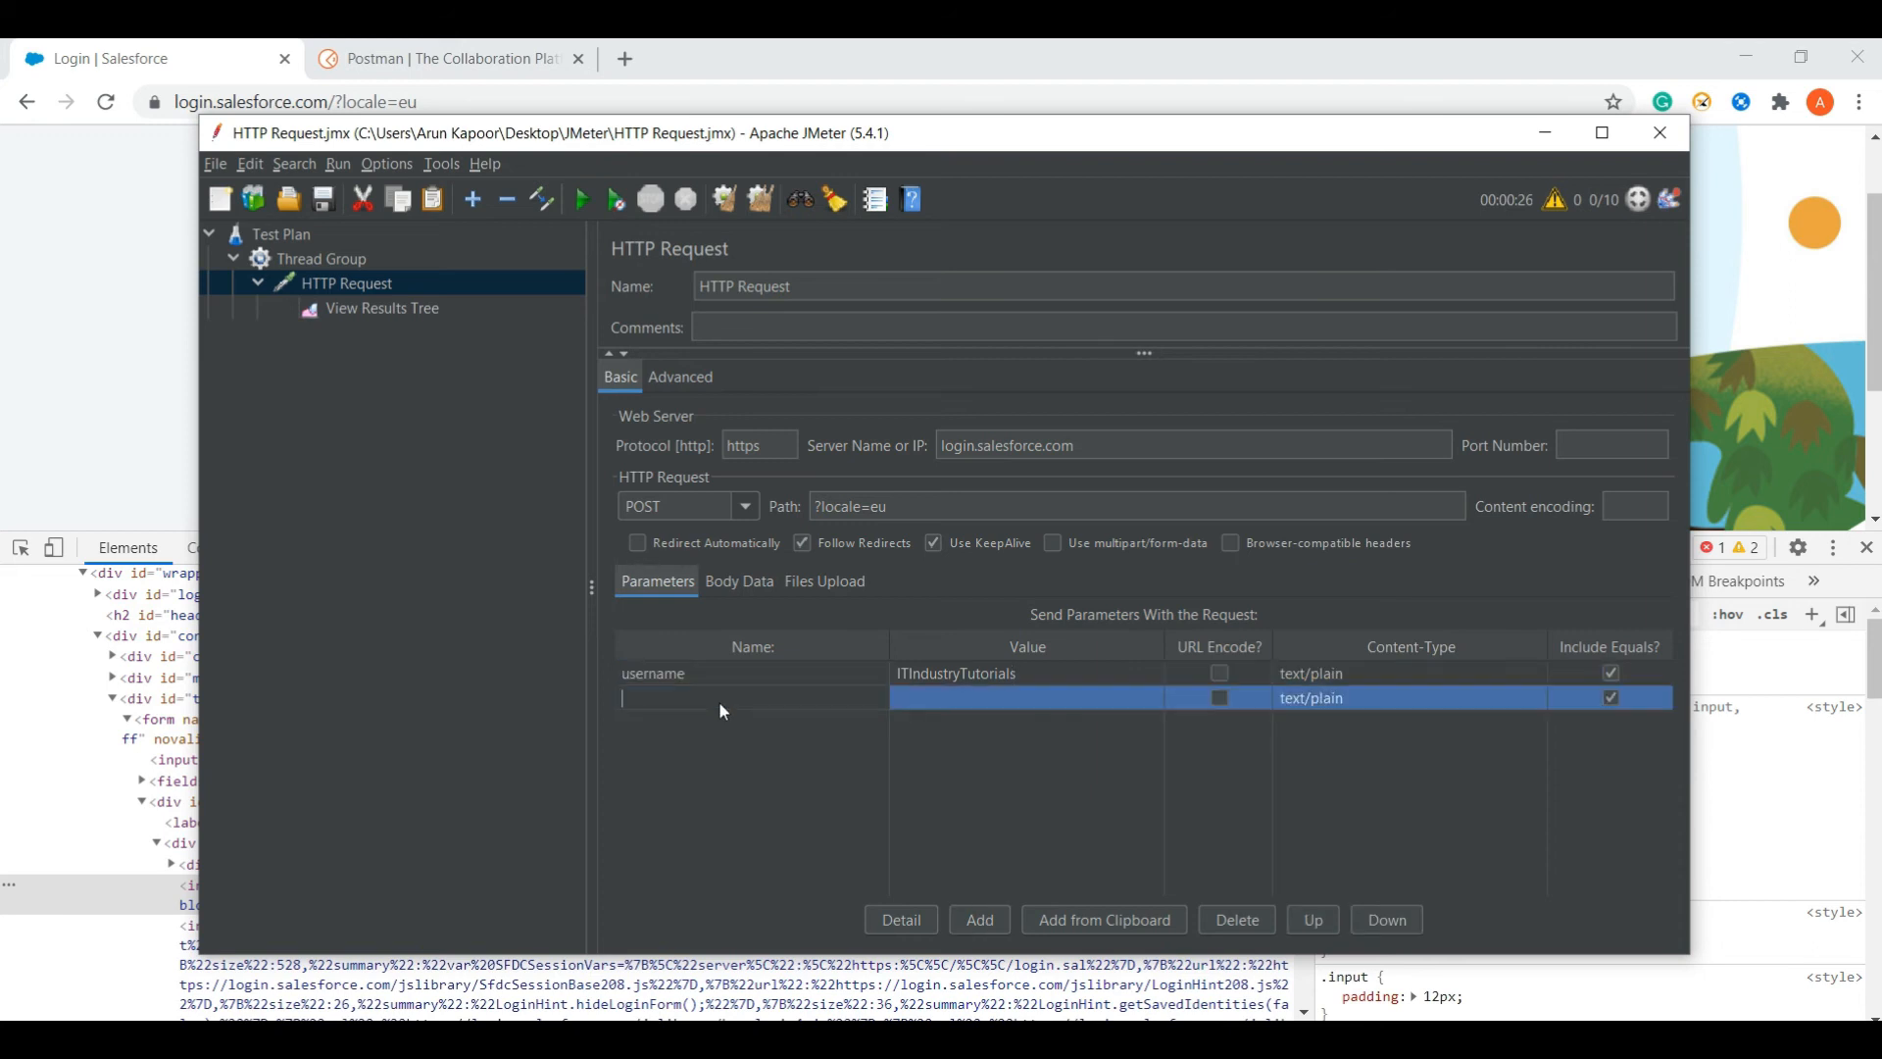
text(password)
click(957, 688)
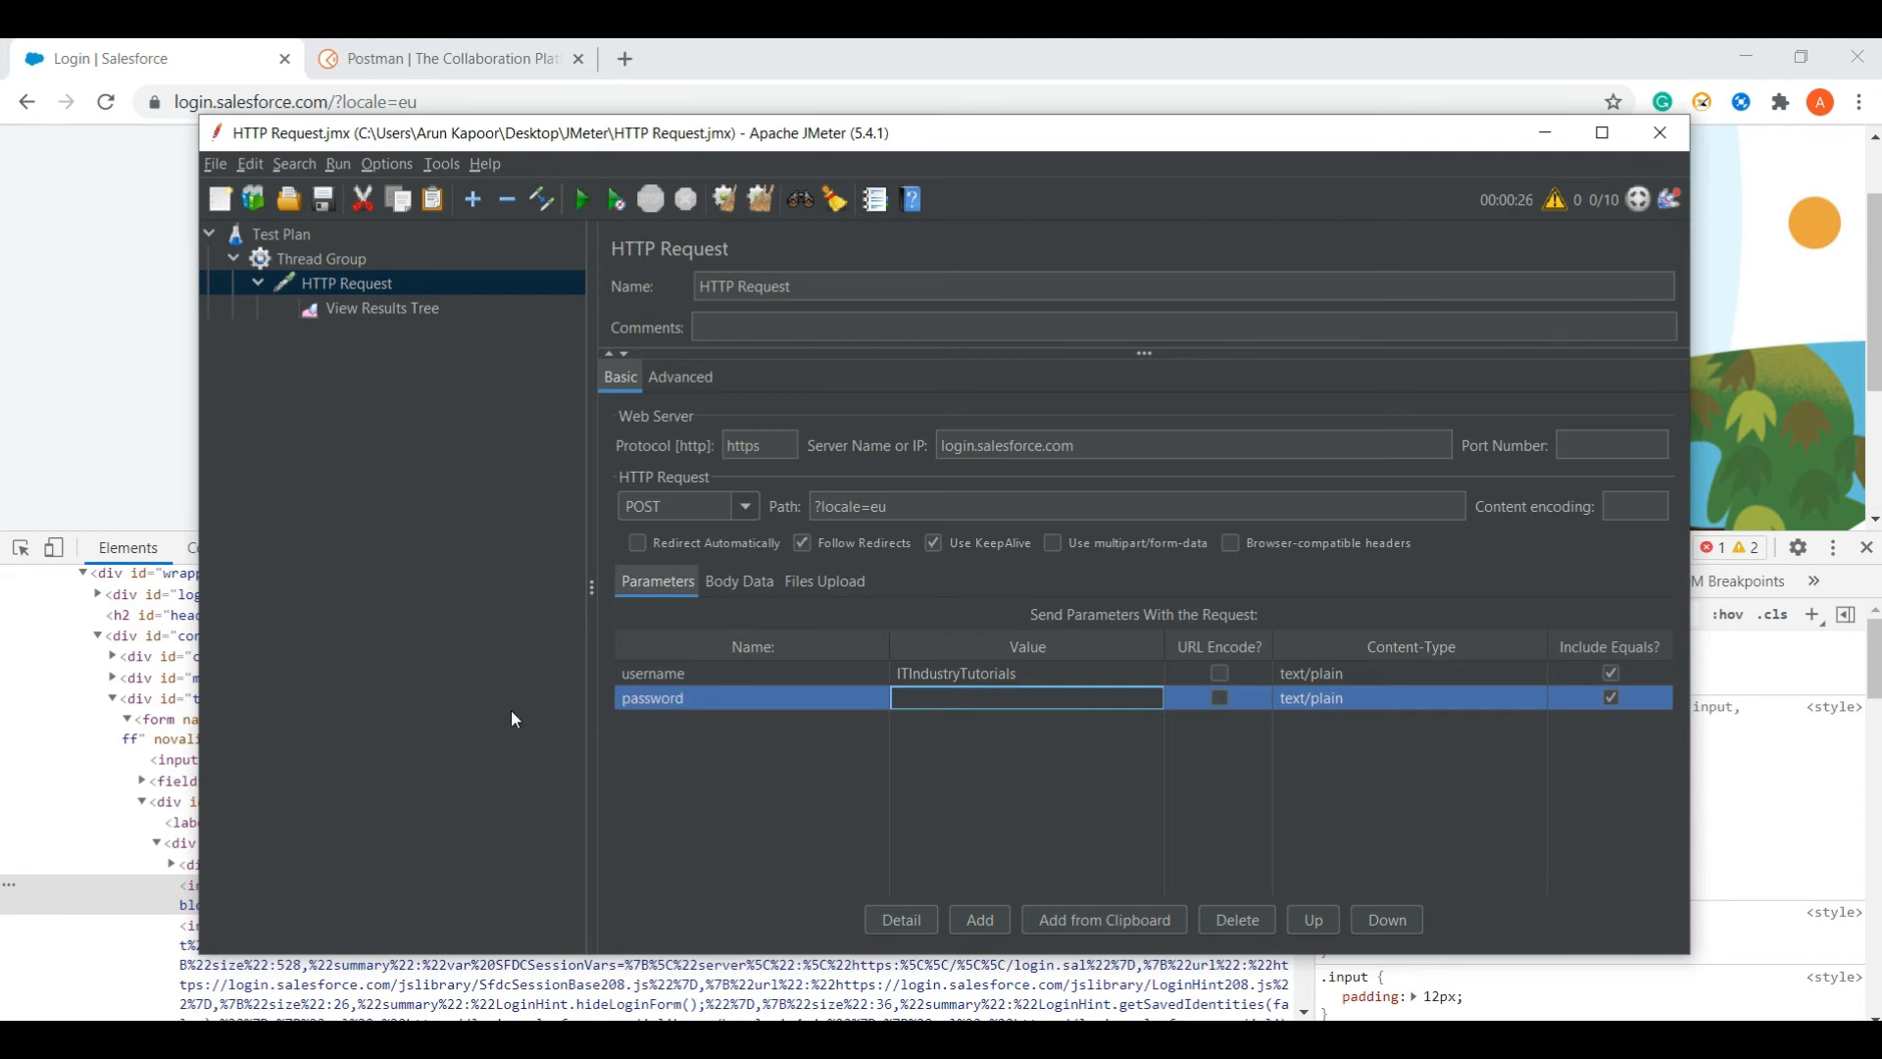
key(alt+Tab)
click(20, 547)
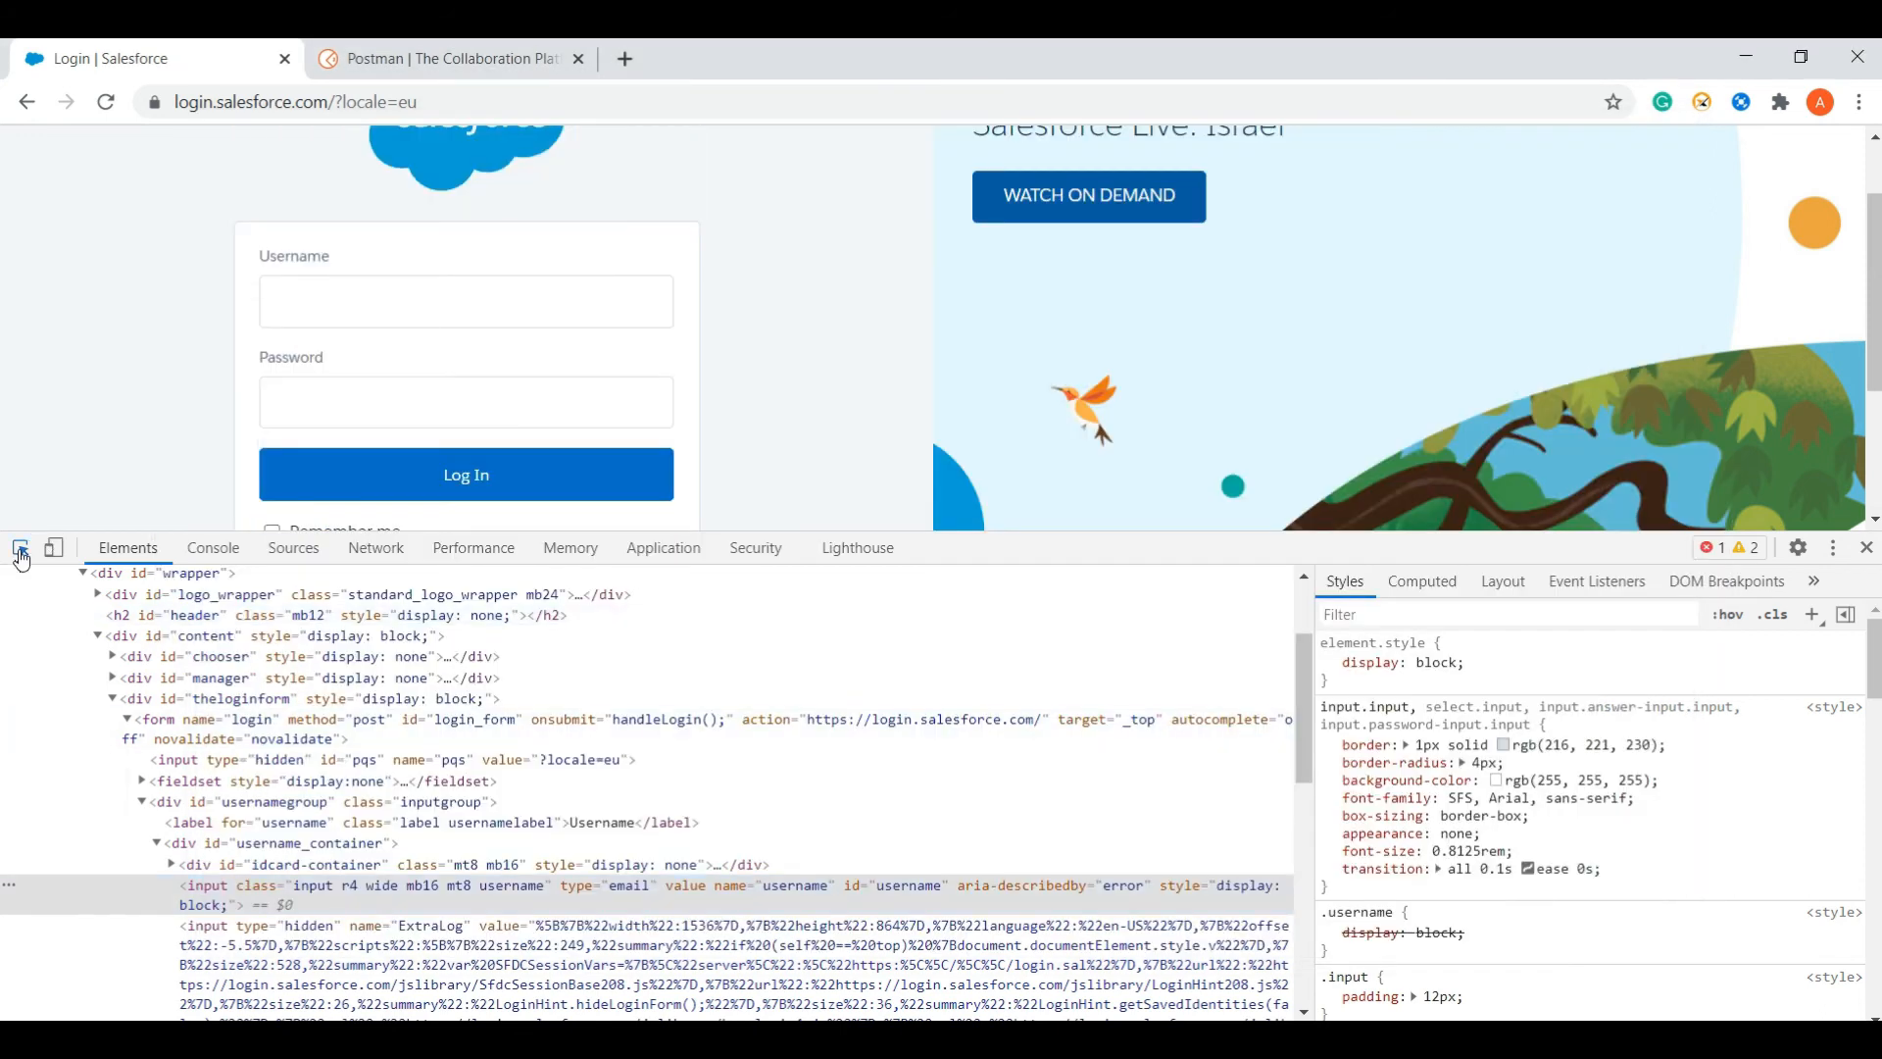
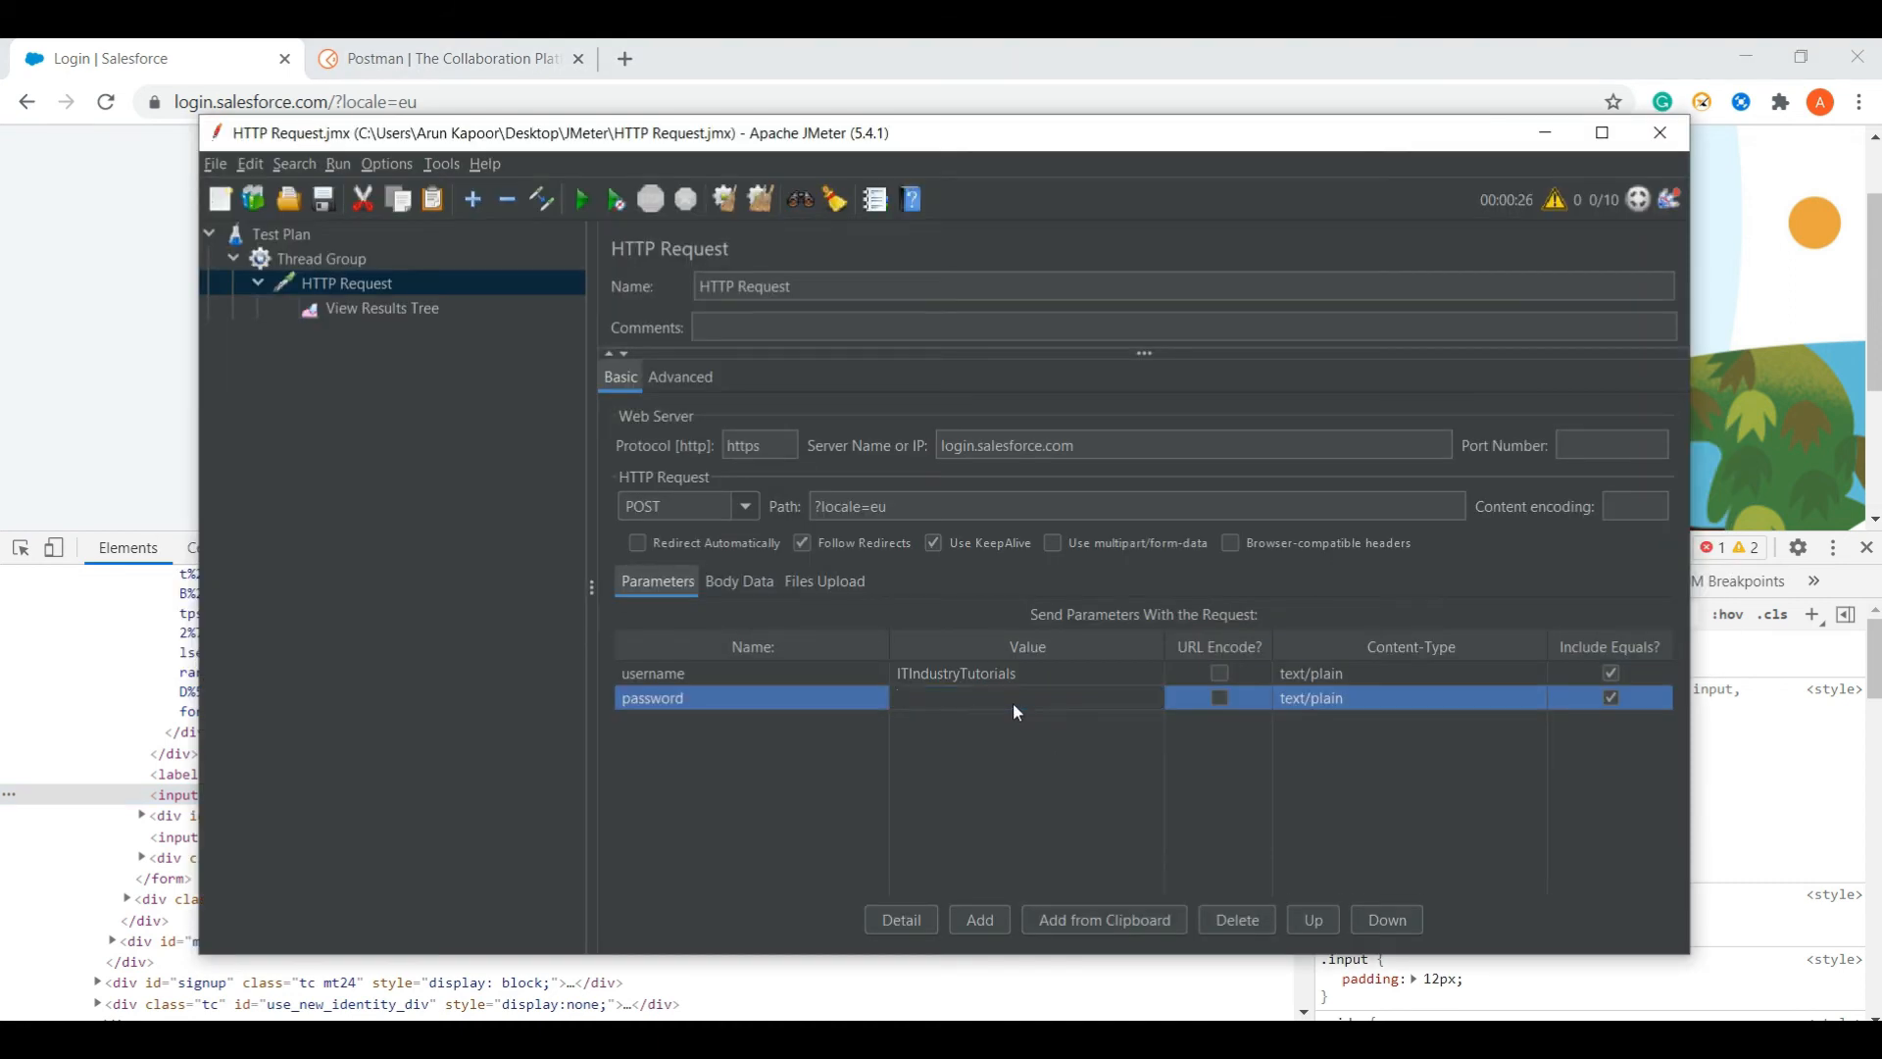
- Enter the account password as the password parameter's value and commit it
click(876, 822)
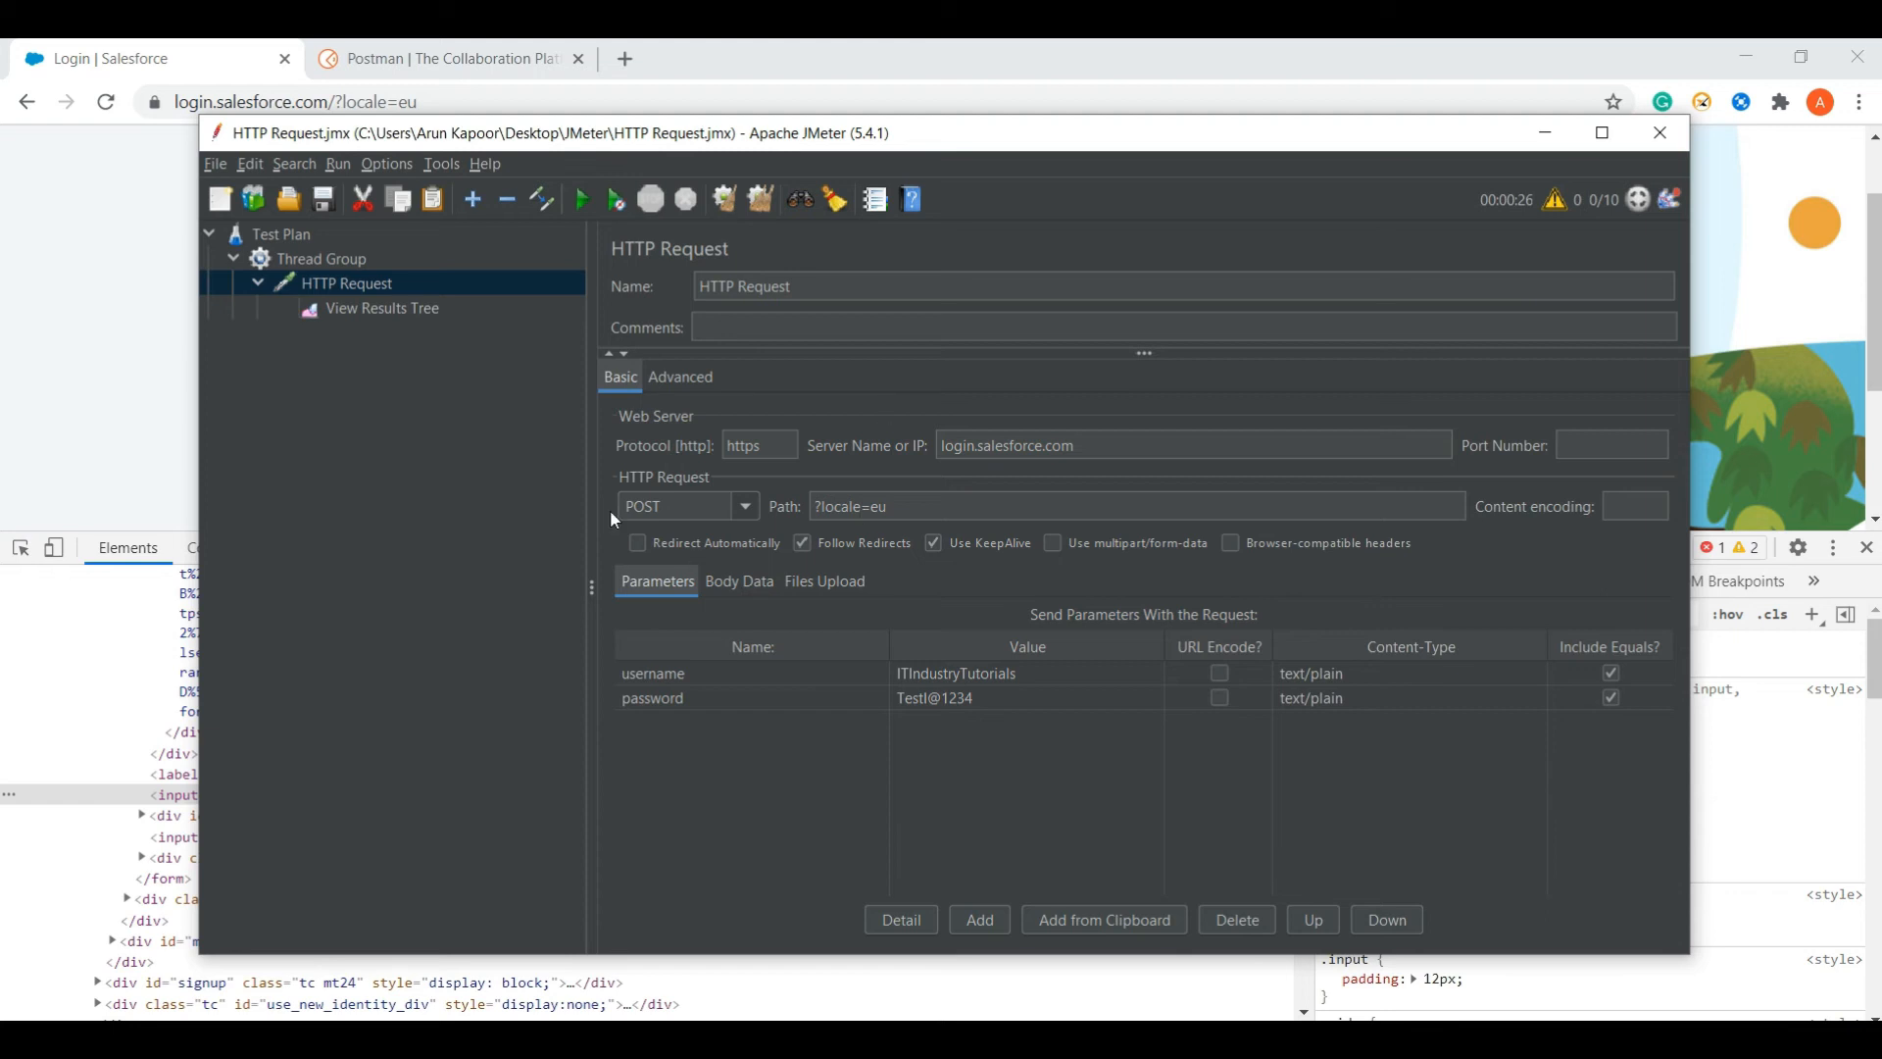
key(alt+Tab)
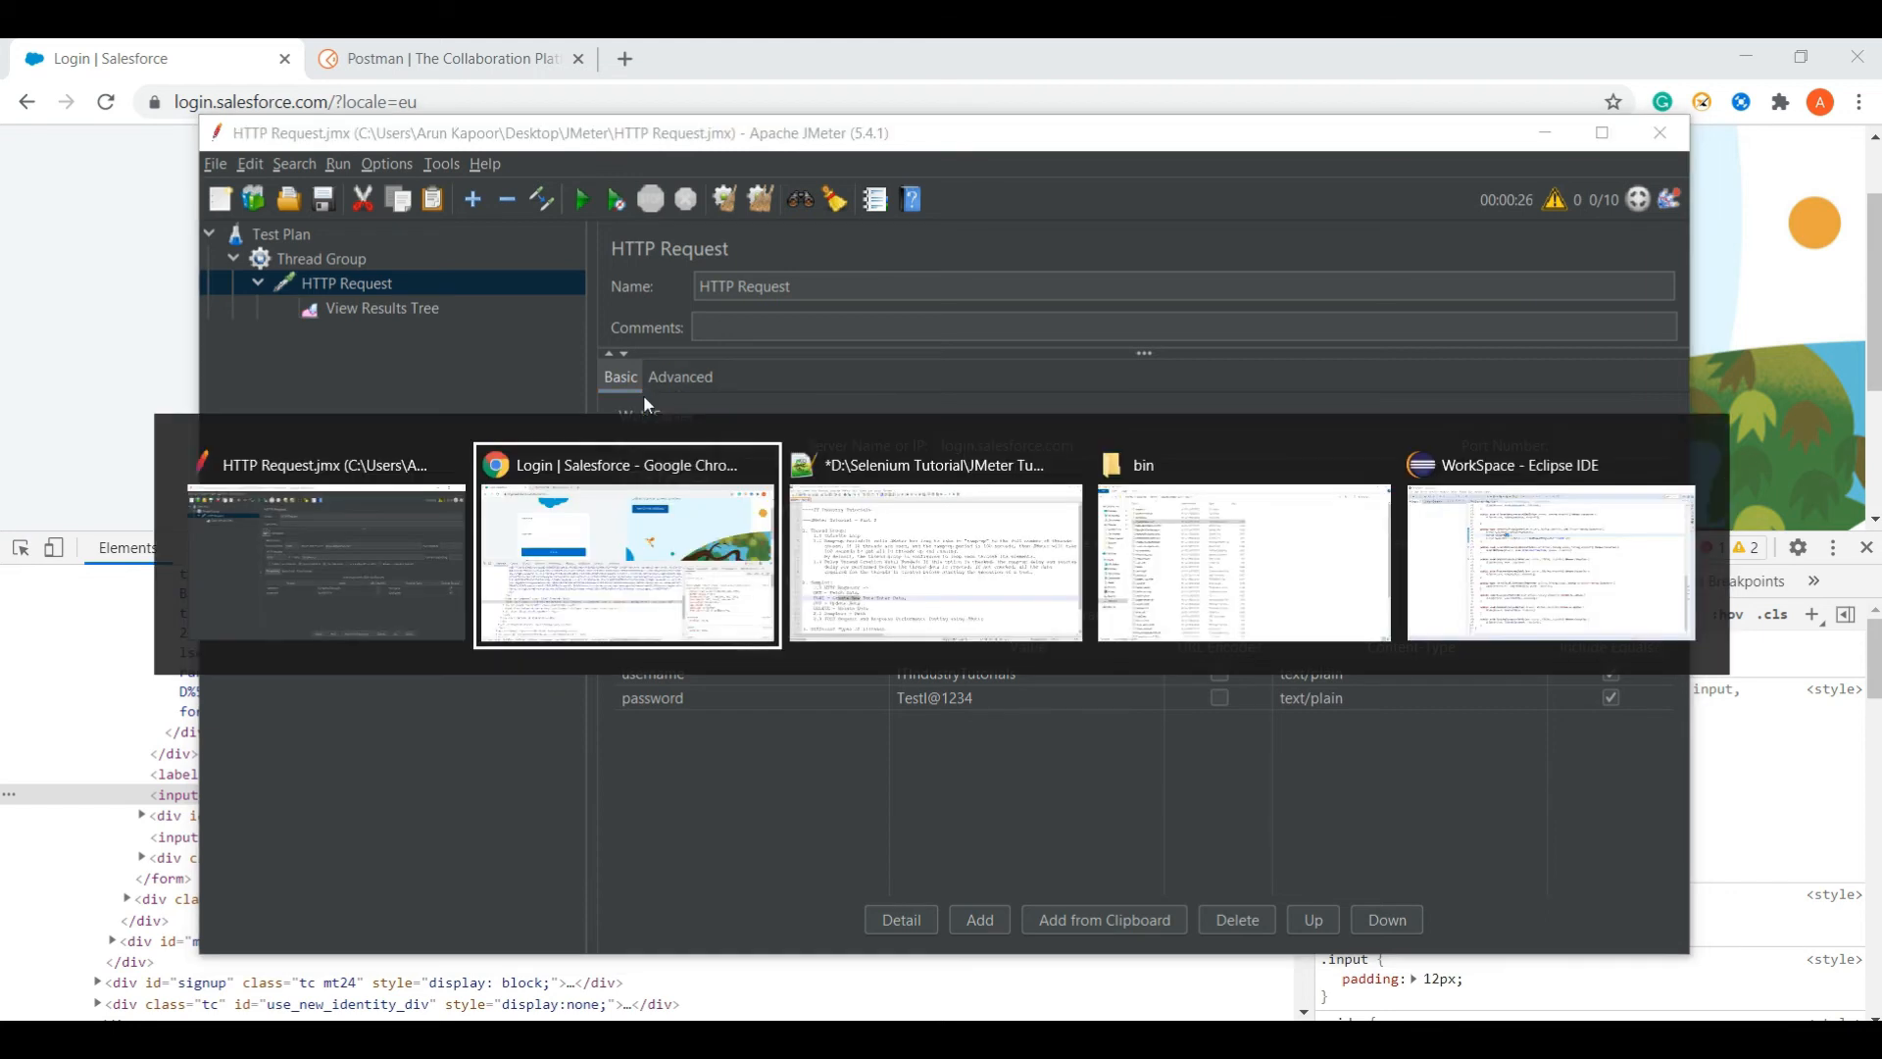
key(alt+Tab)
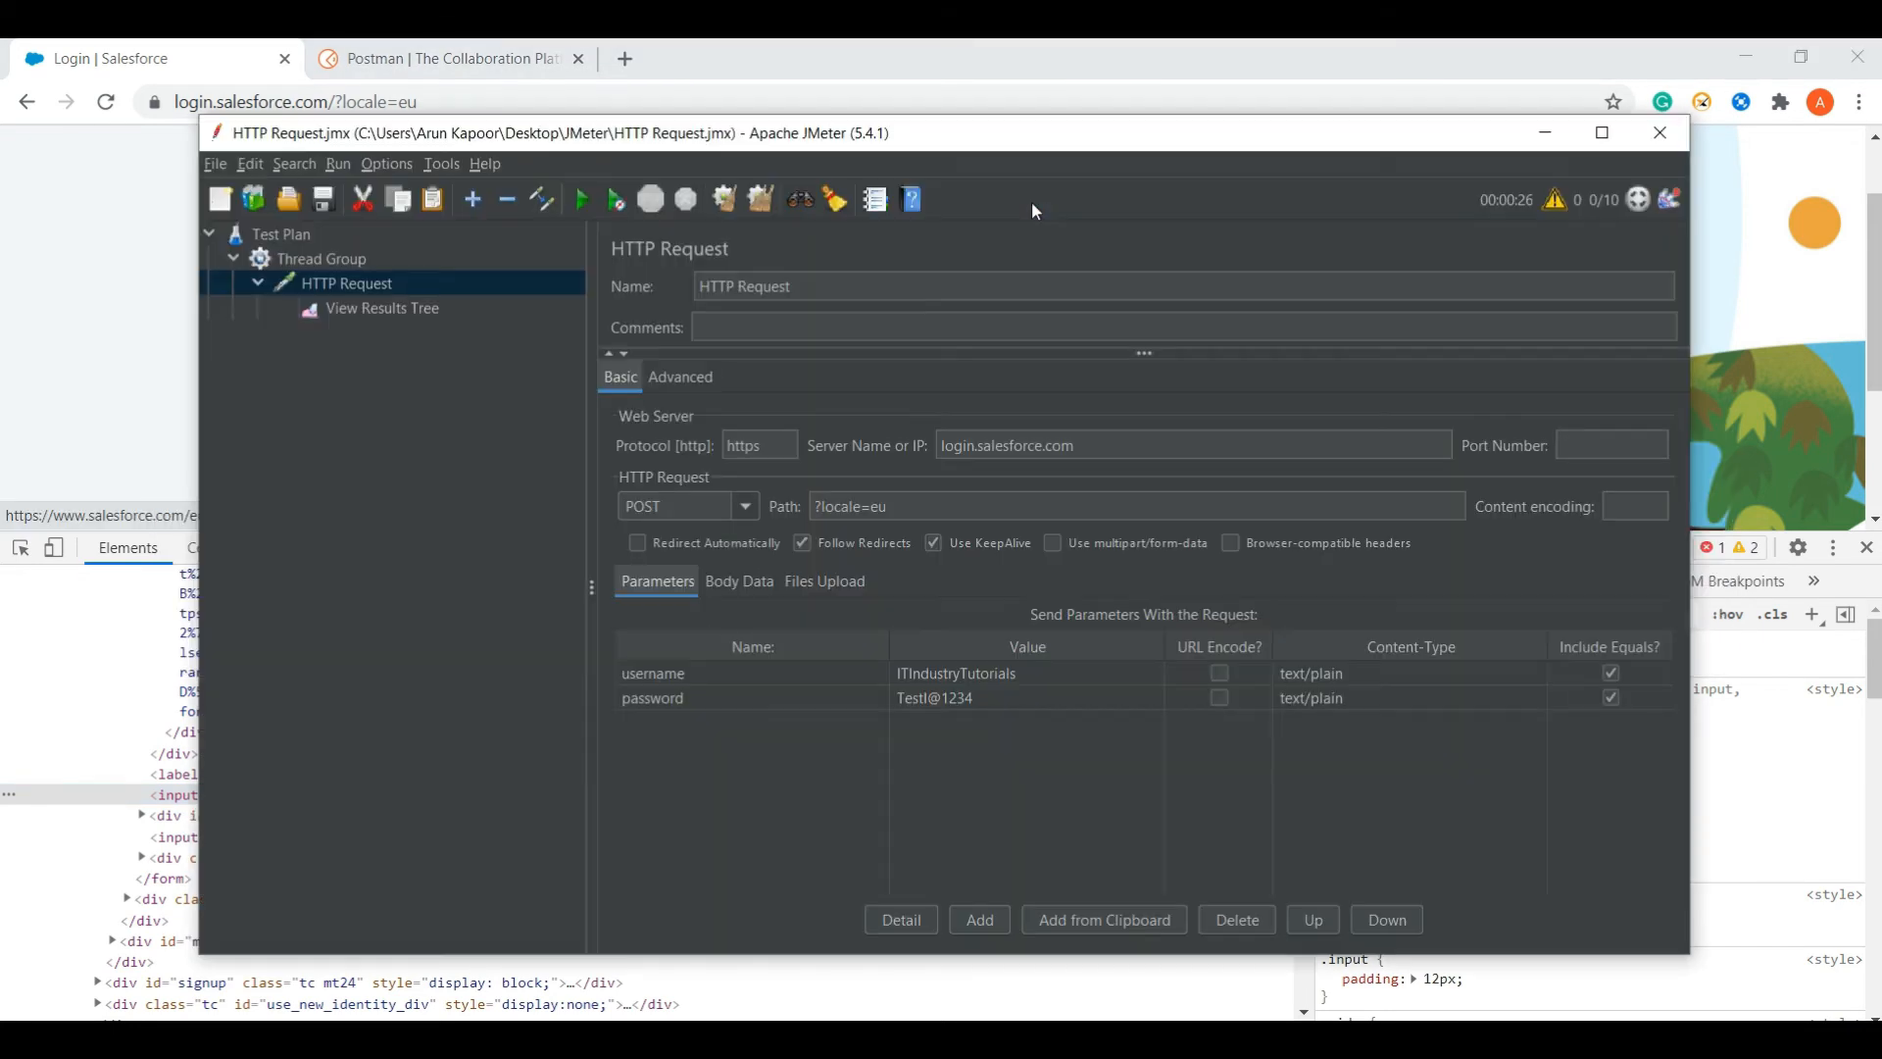
- Set the Thread Group ramp-up period to 1 second and turn off delayed thread creation
click(343, 261)
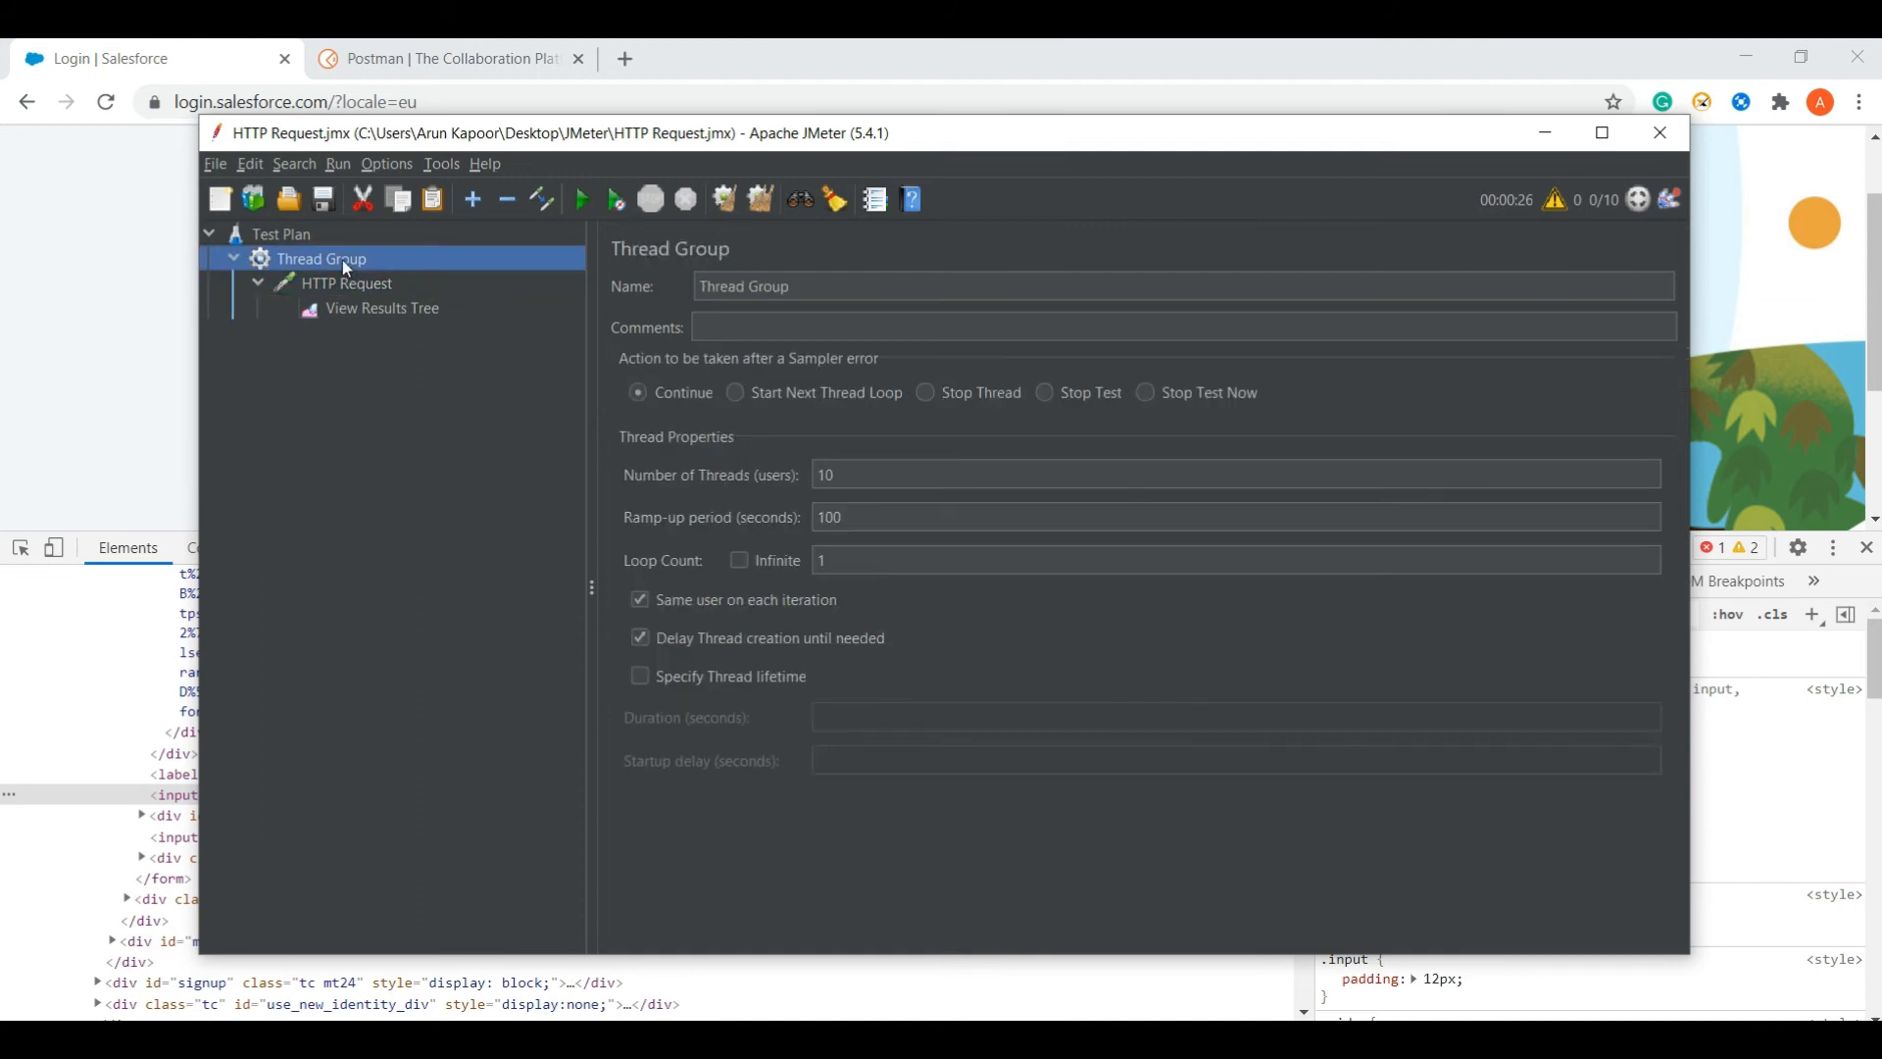
click(861, 520)
key(BackSpace)
key(BackSpace)
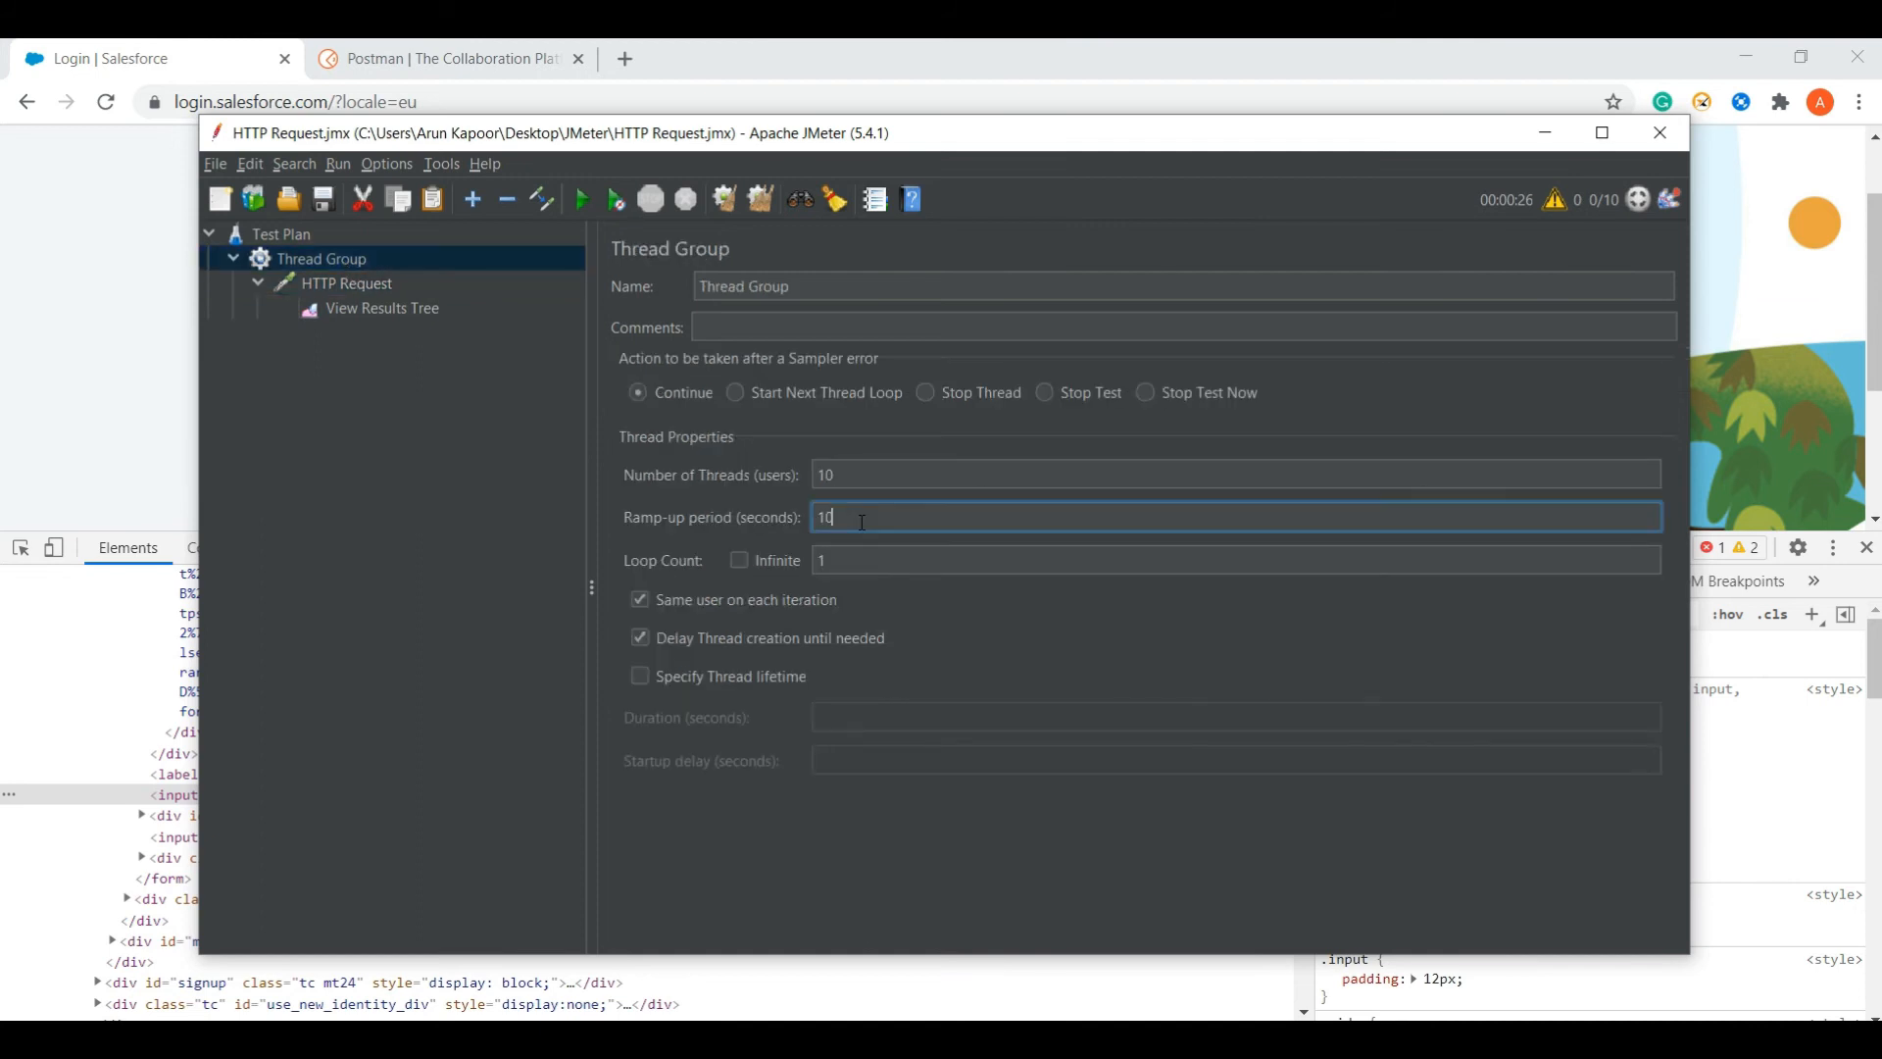
click(642, 636)
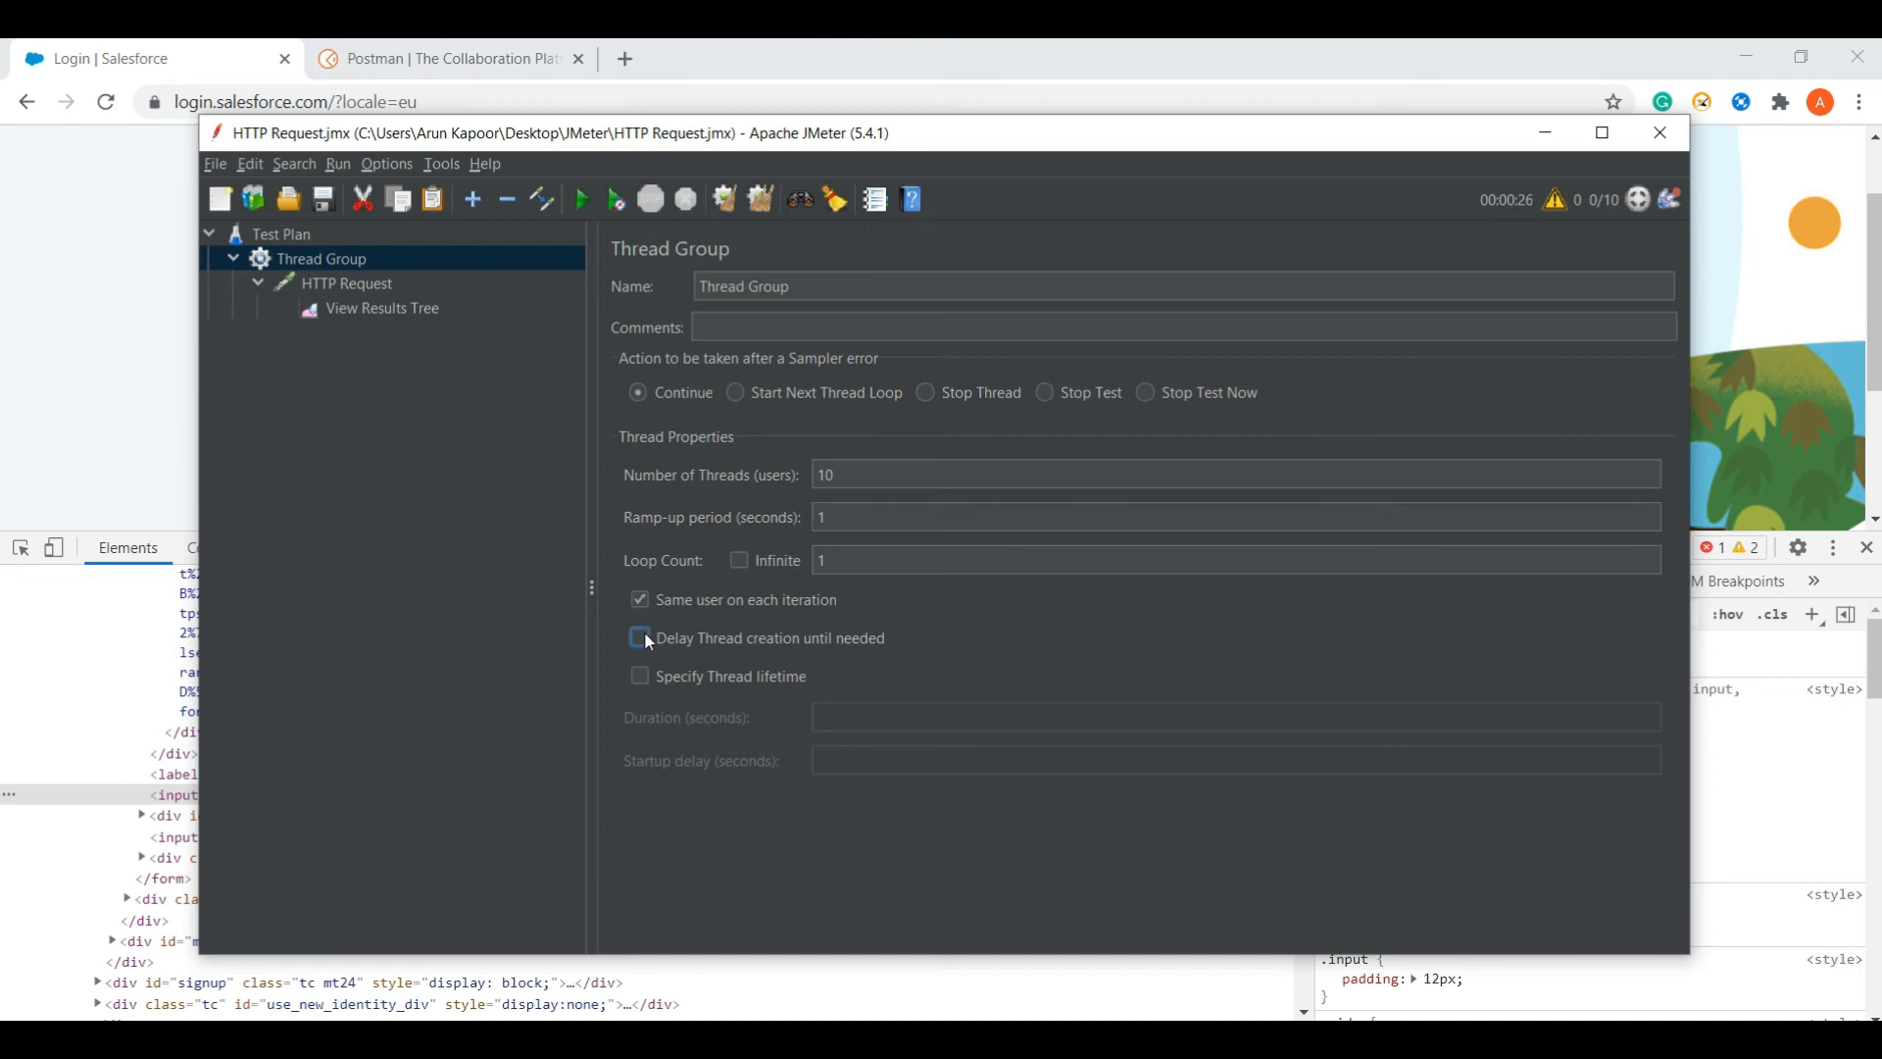
click(313, 456)
- Run the test from View Results Tree and inspect the first sample's request
click(384, 310)
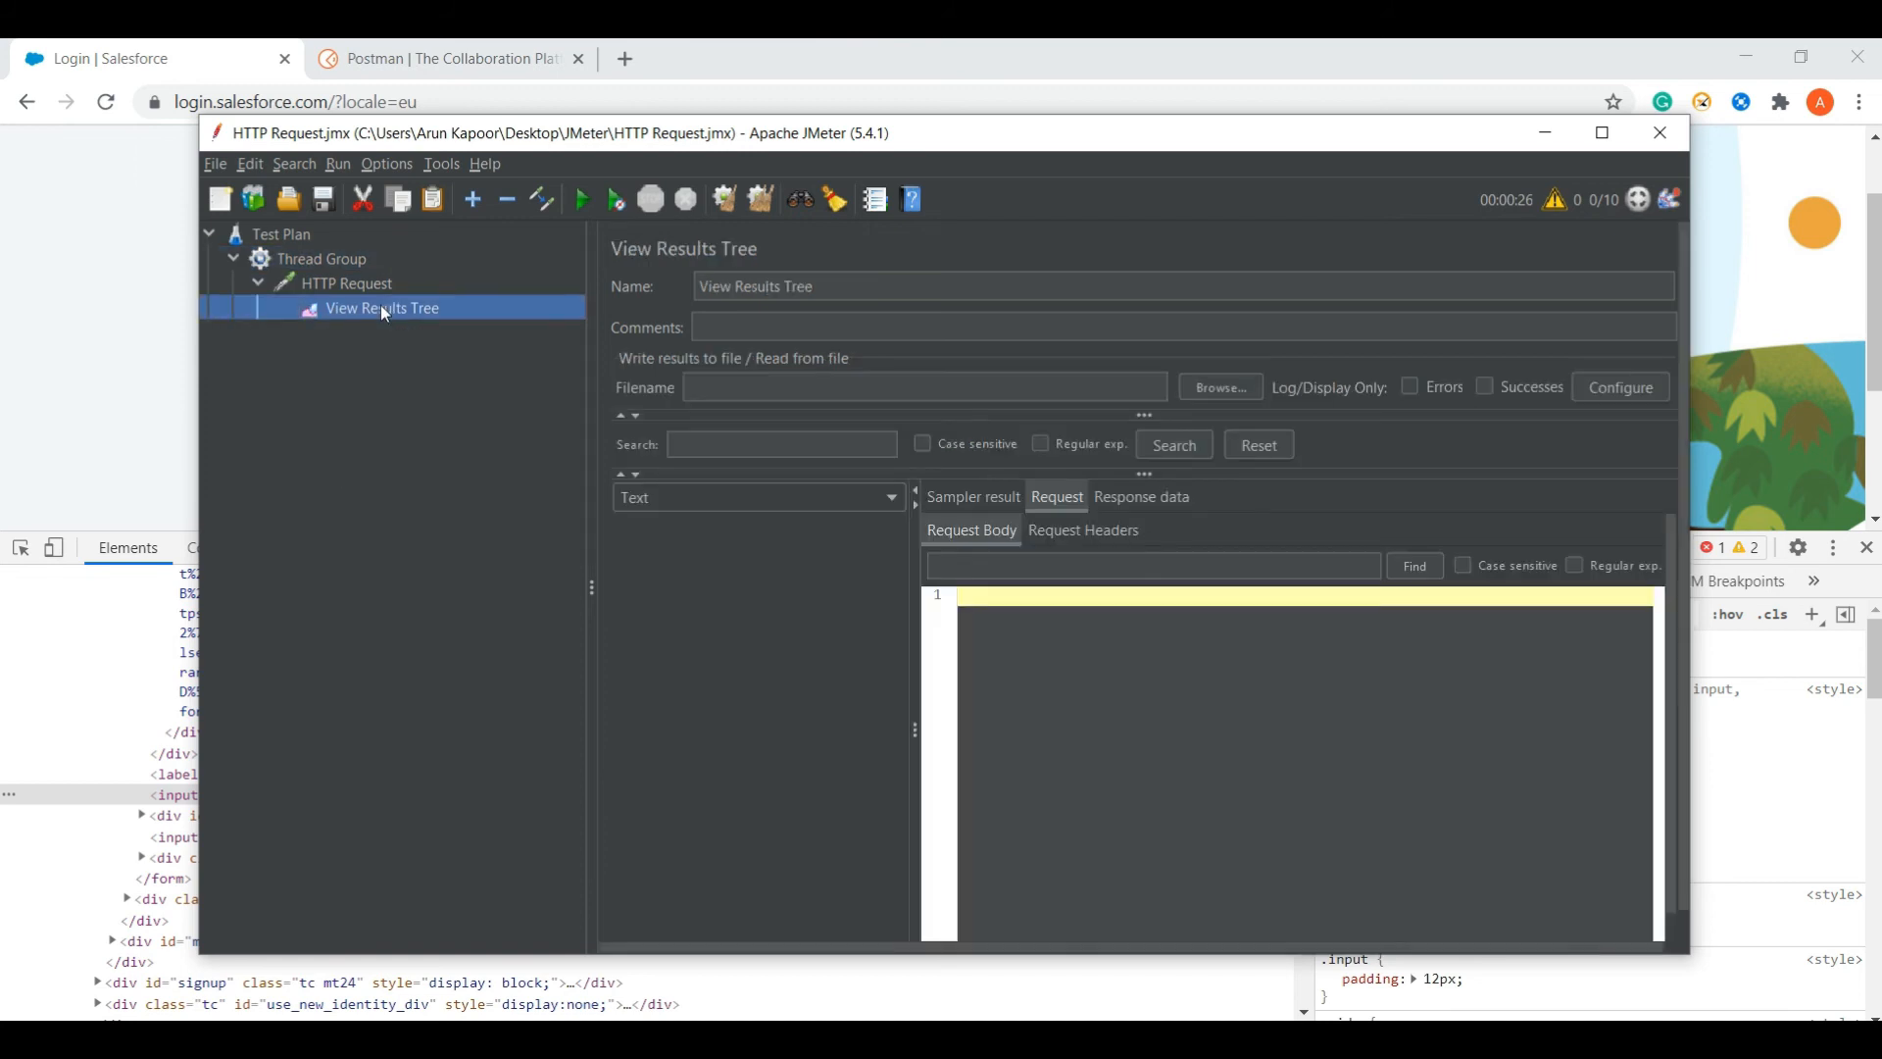
click(584, 200)
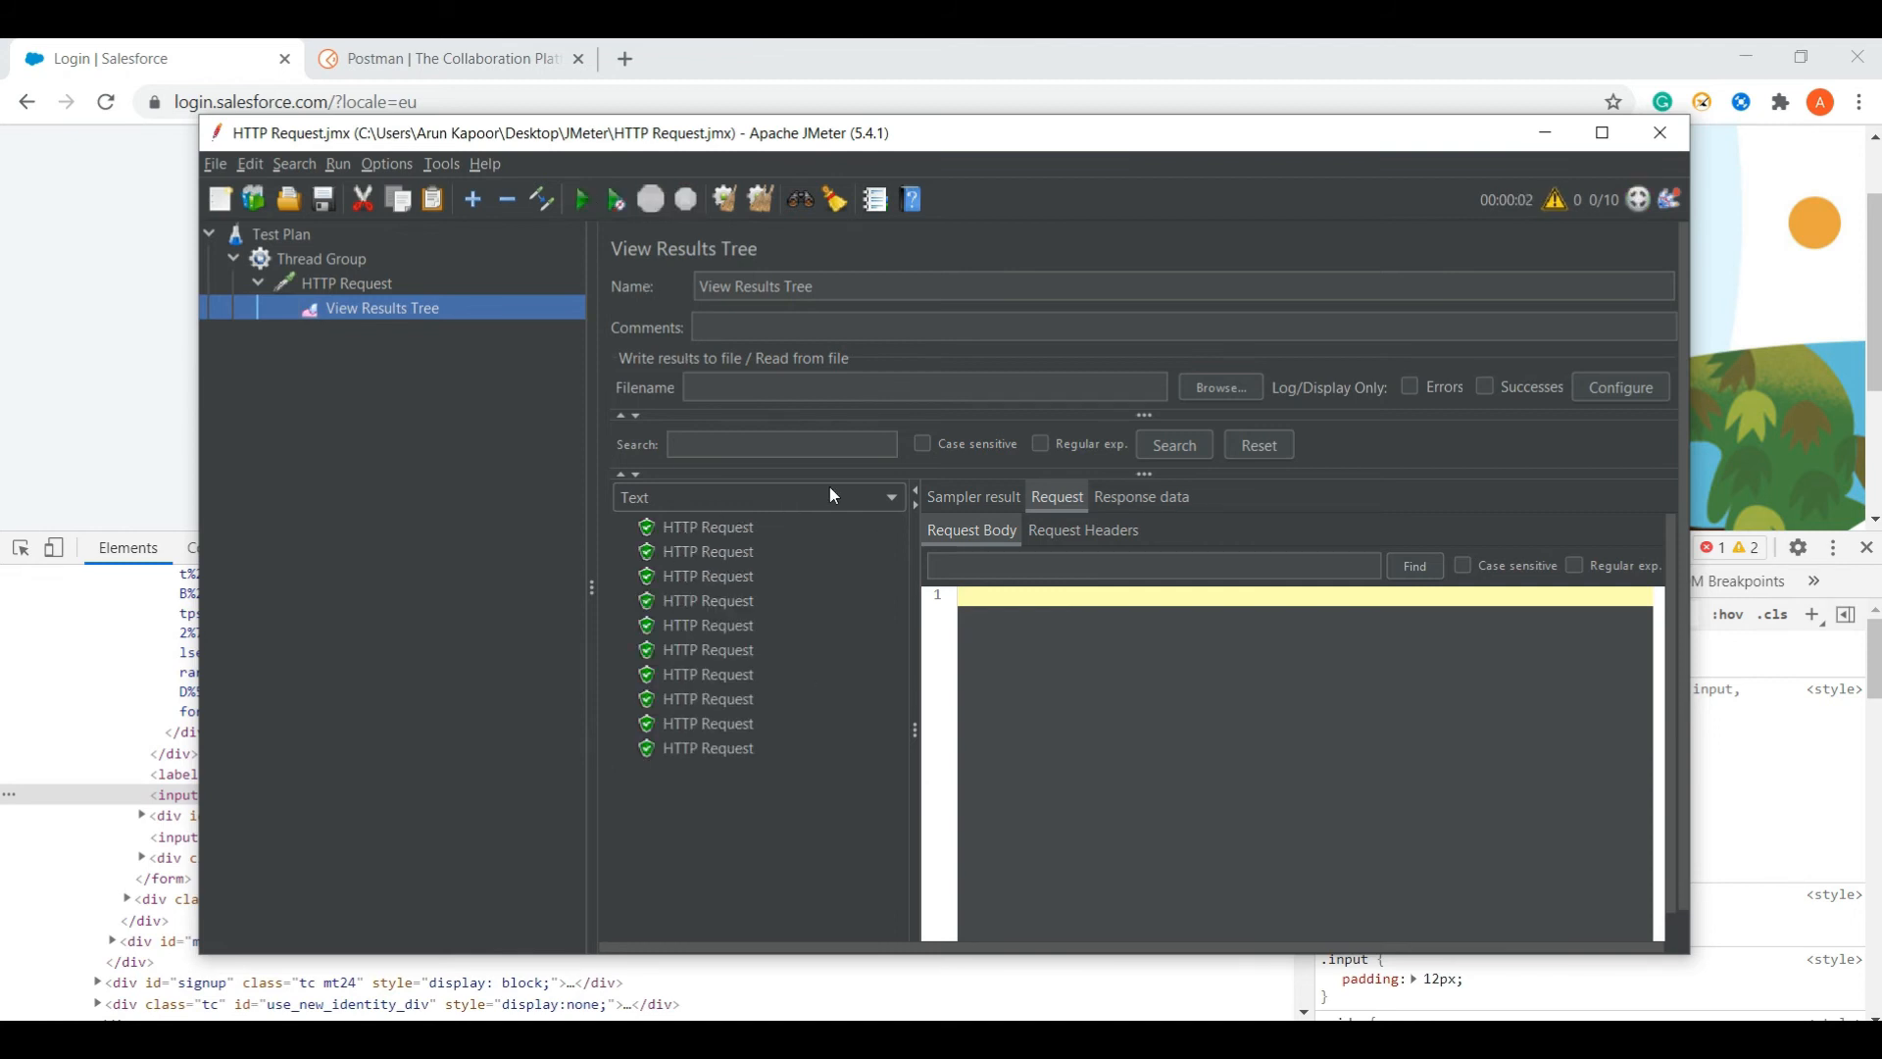
click(713, 530)
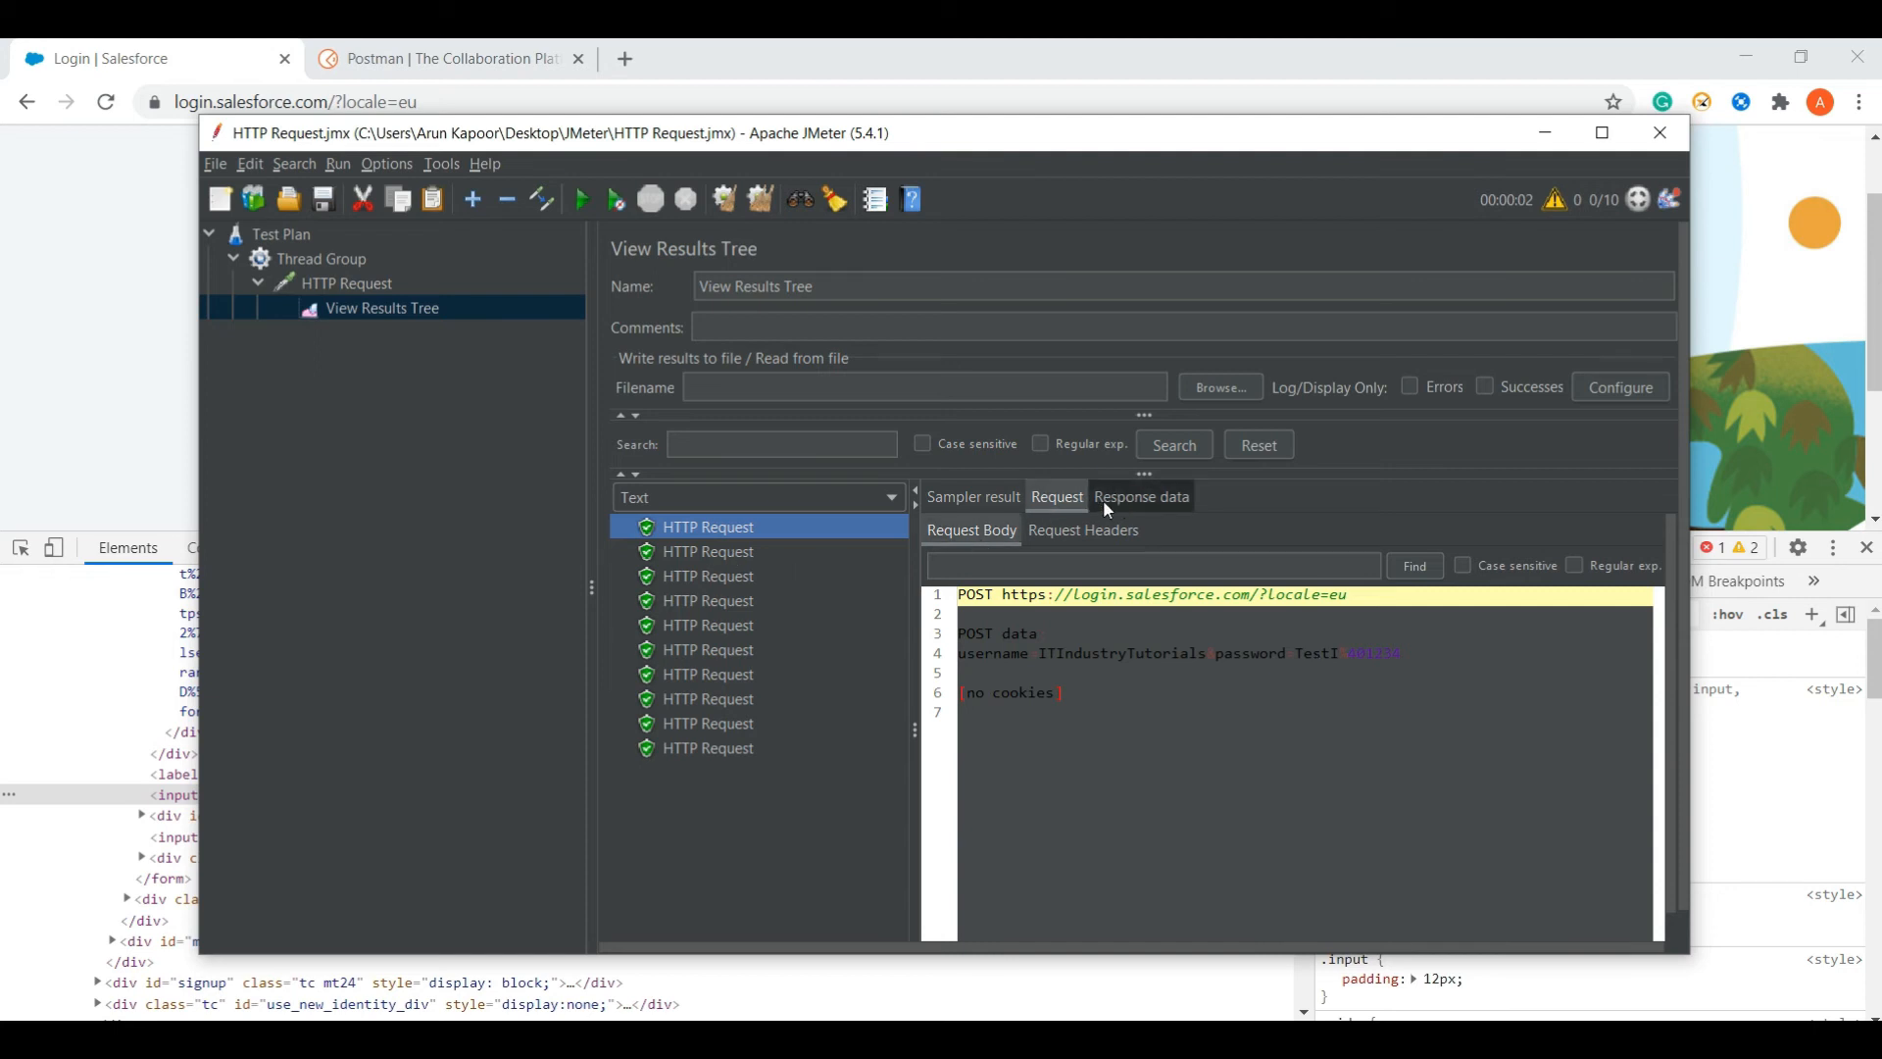
- Review the first sample's Sampler result, Request and Response data showing the returned Salesforce HTML
click(972, 496)
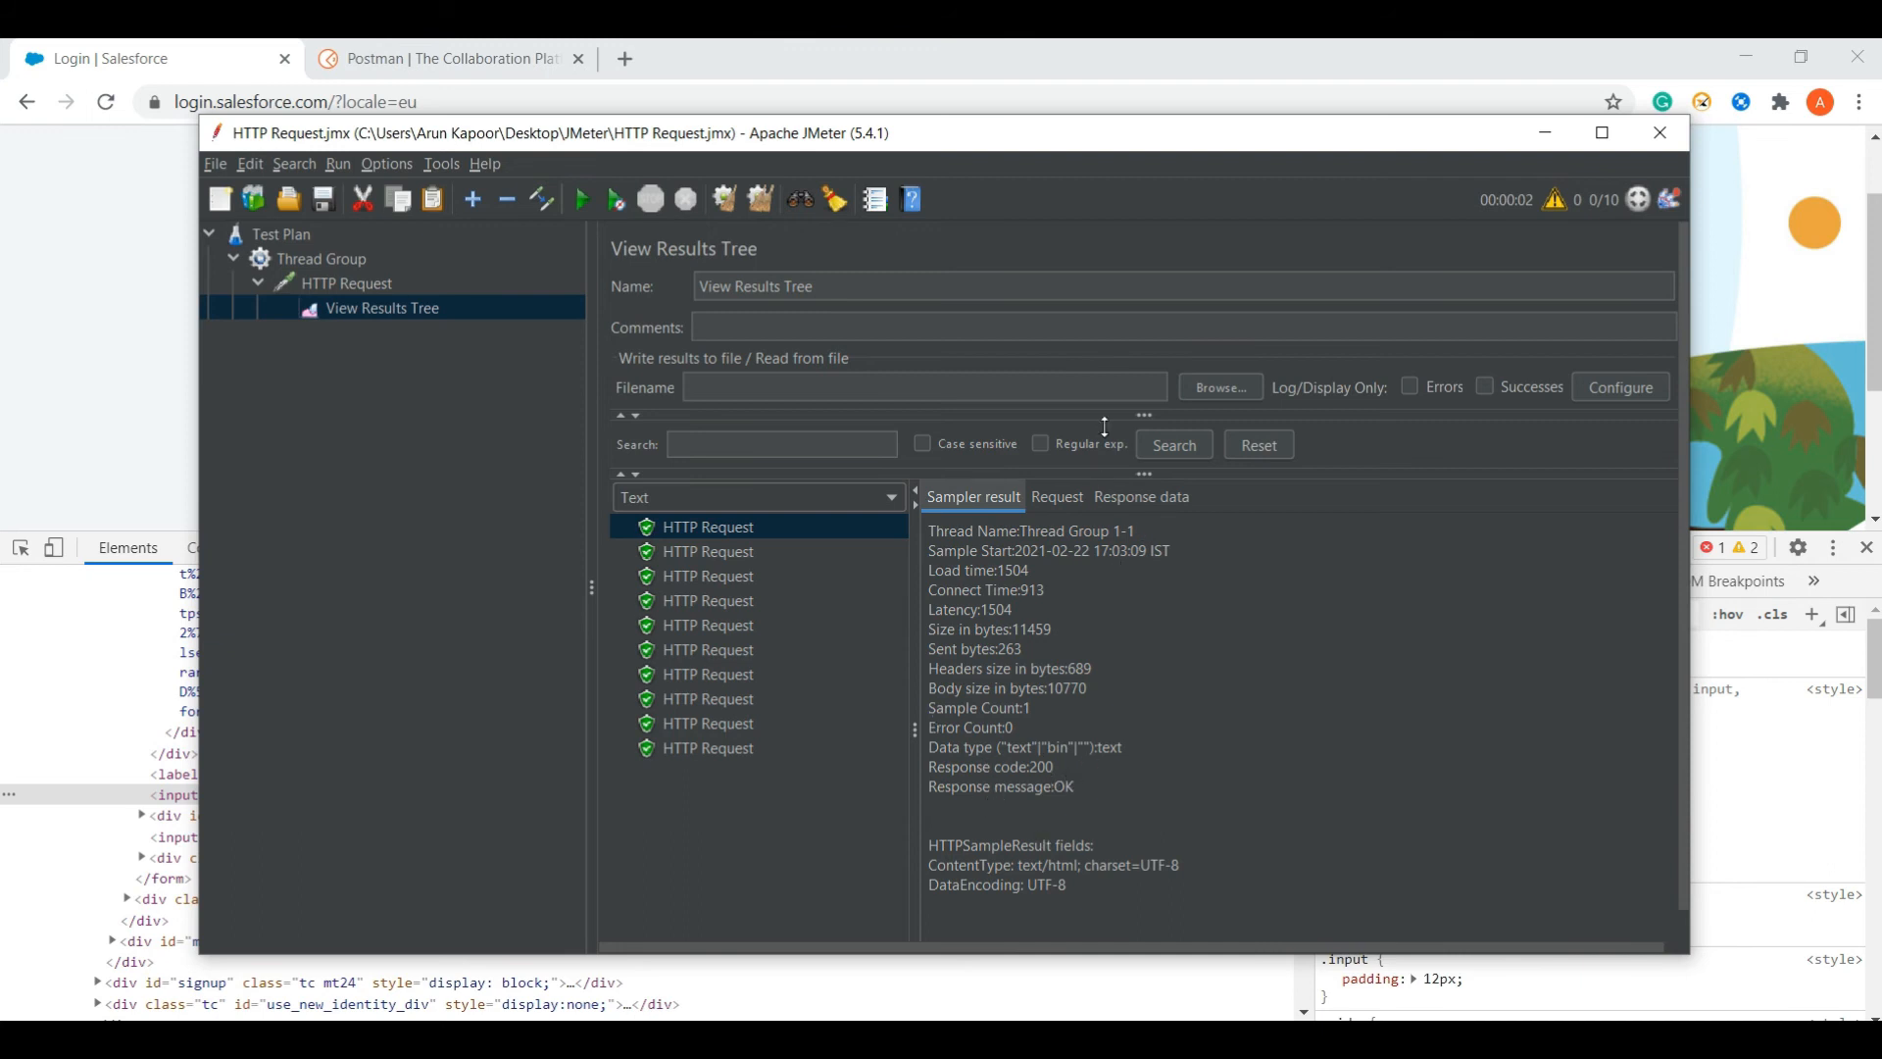
click(1056, 497)
click(1141, 498)
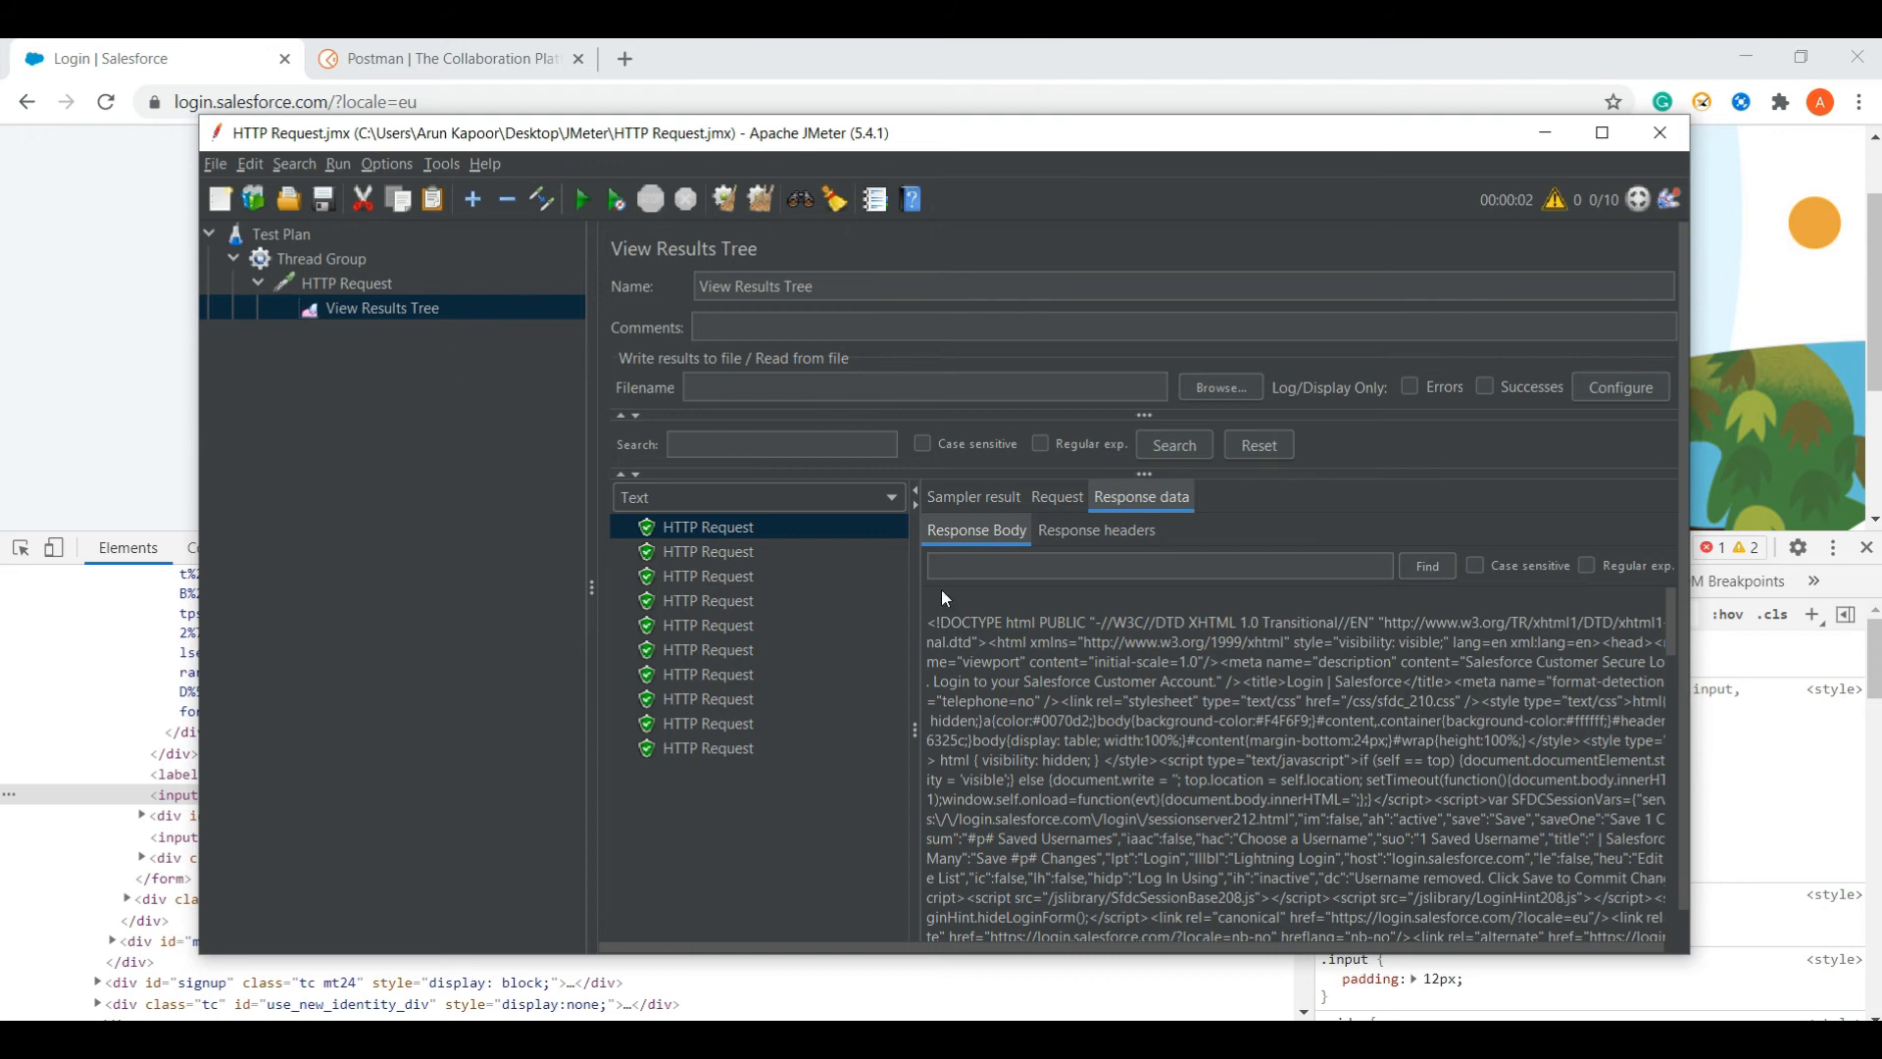
click(349, 274)
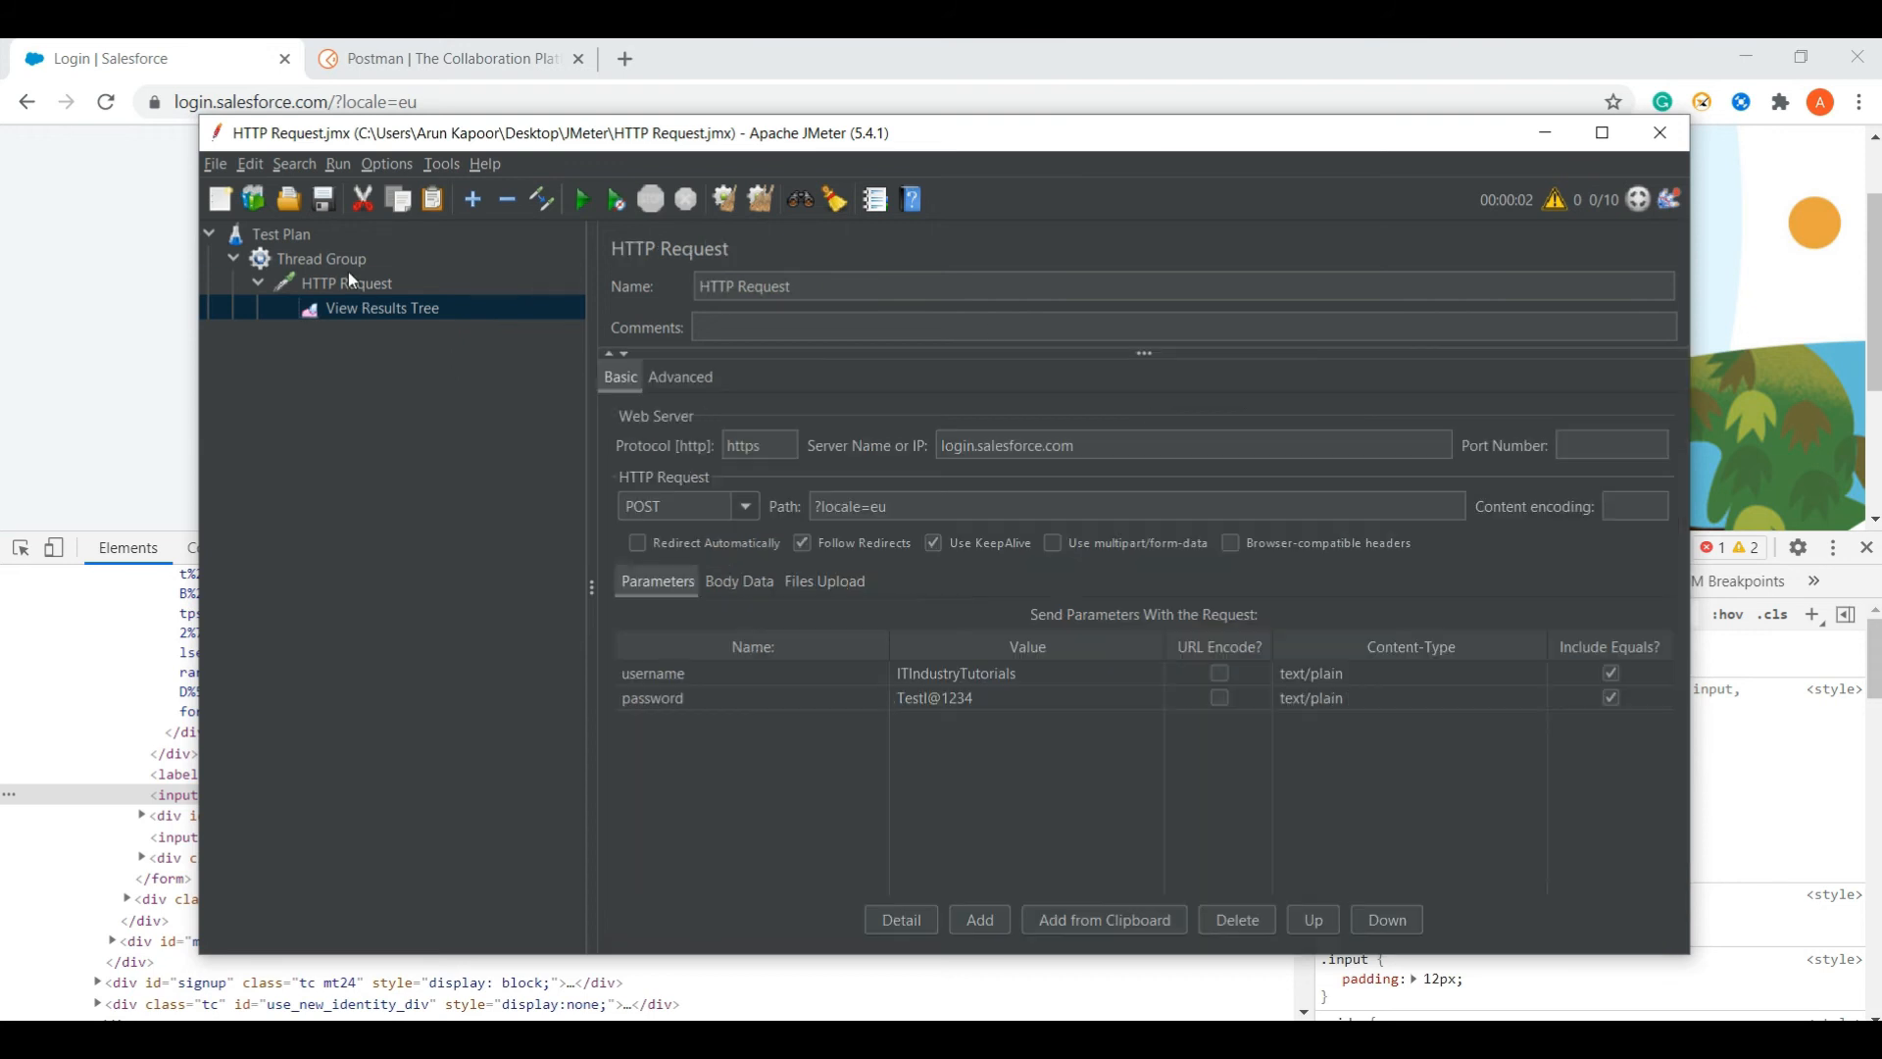
click(362, 305)
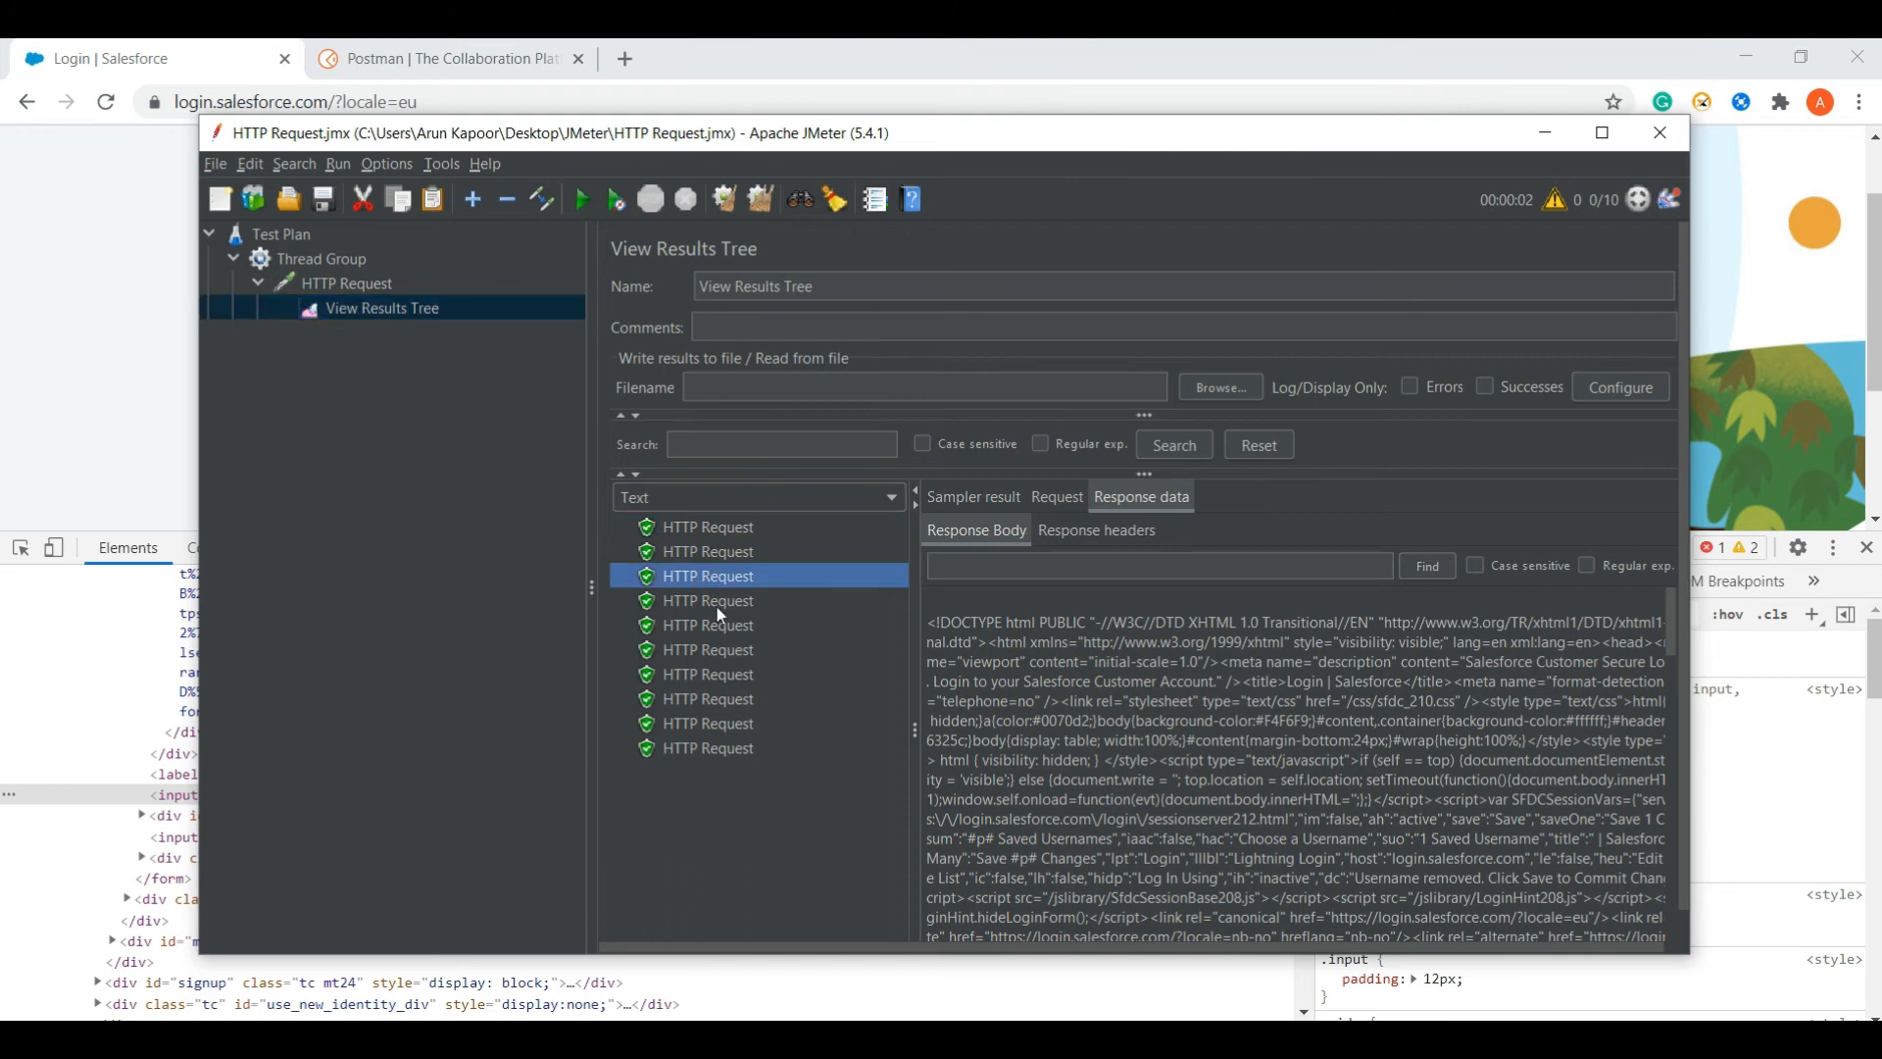
click(973, 500)
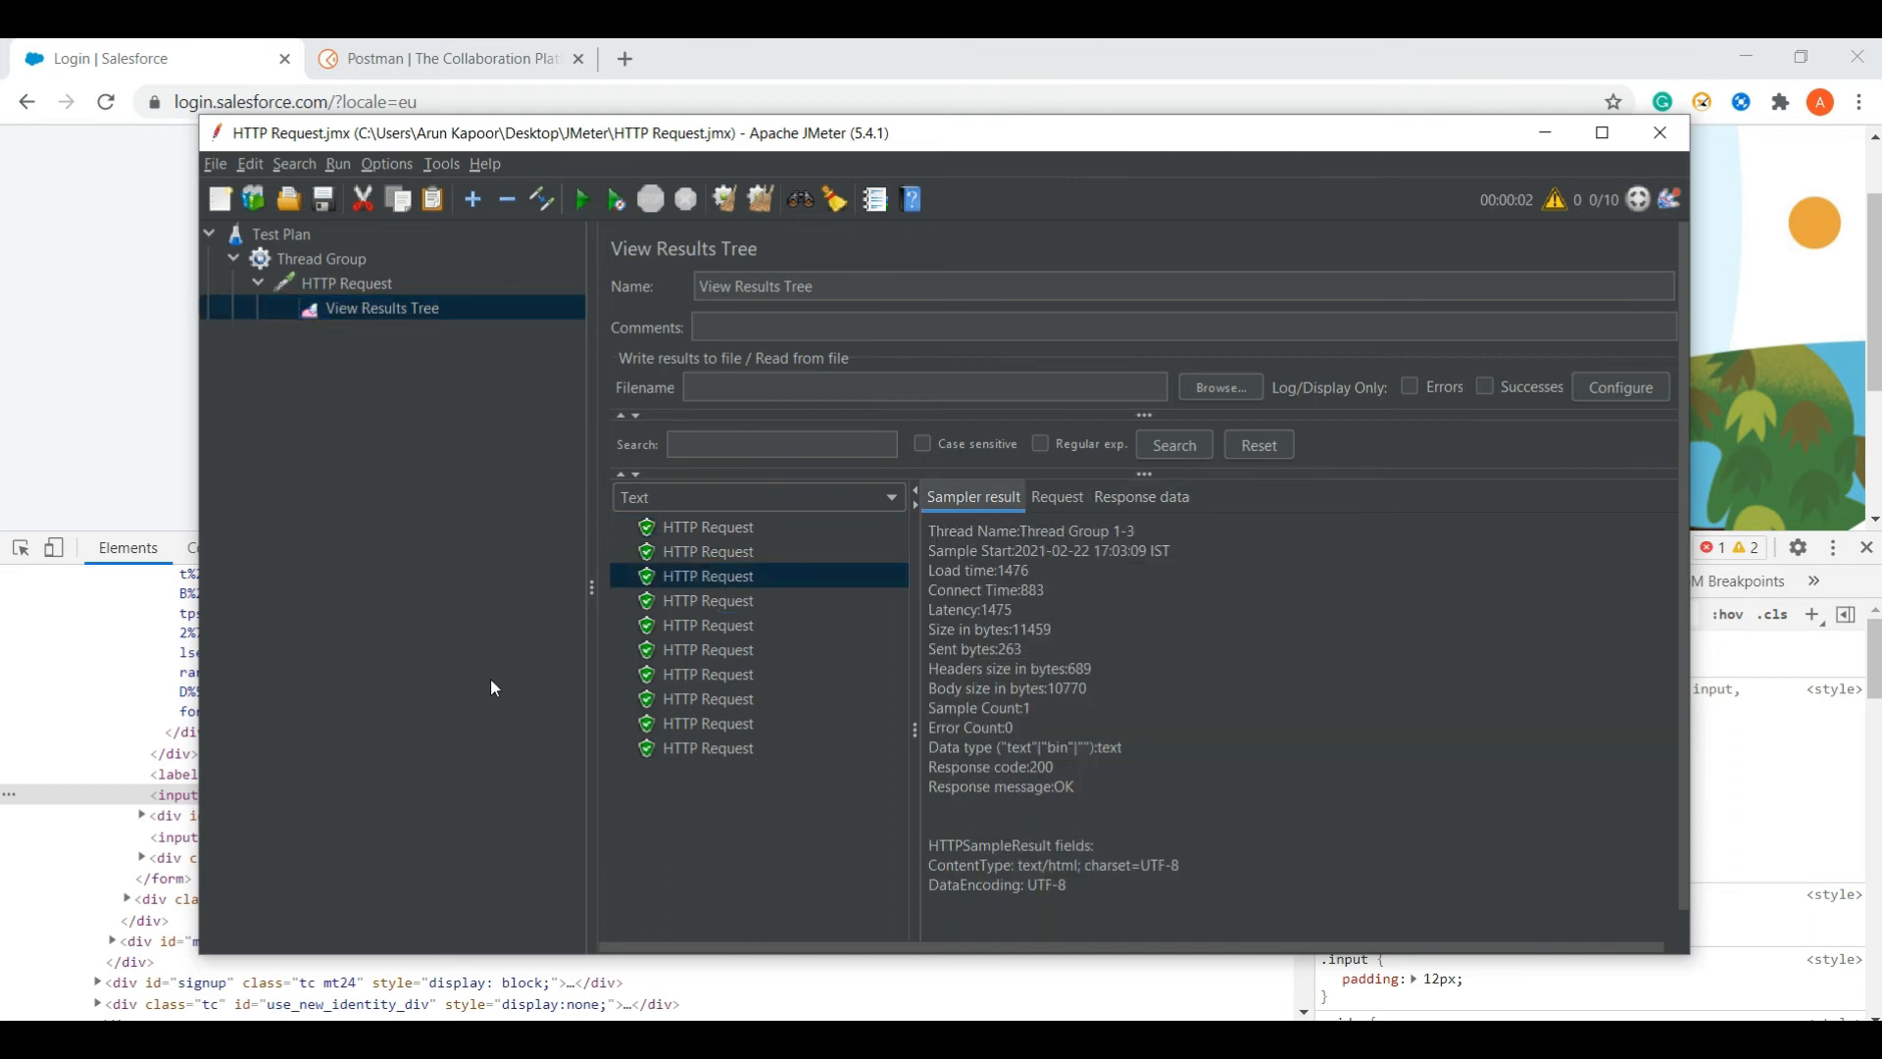
click(710, 536)
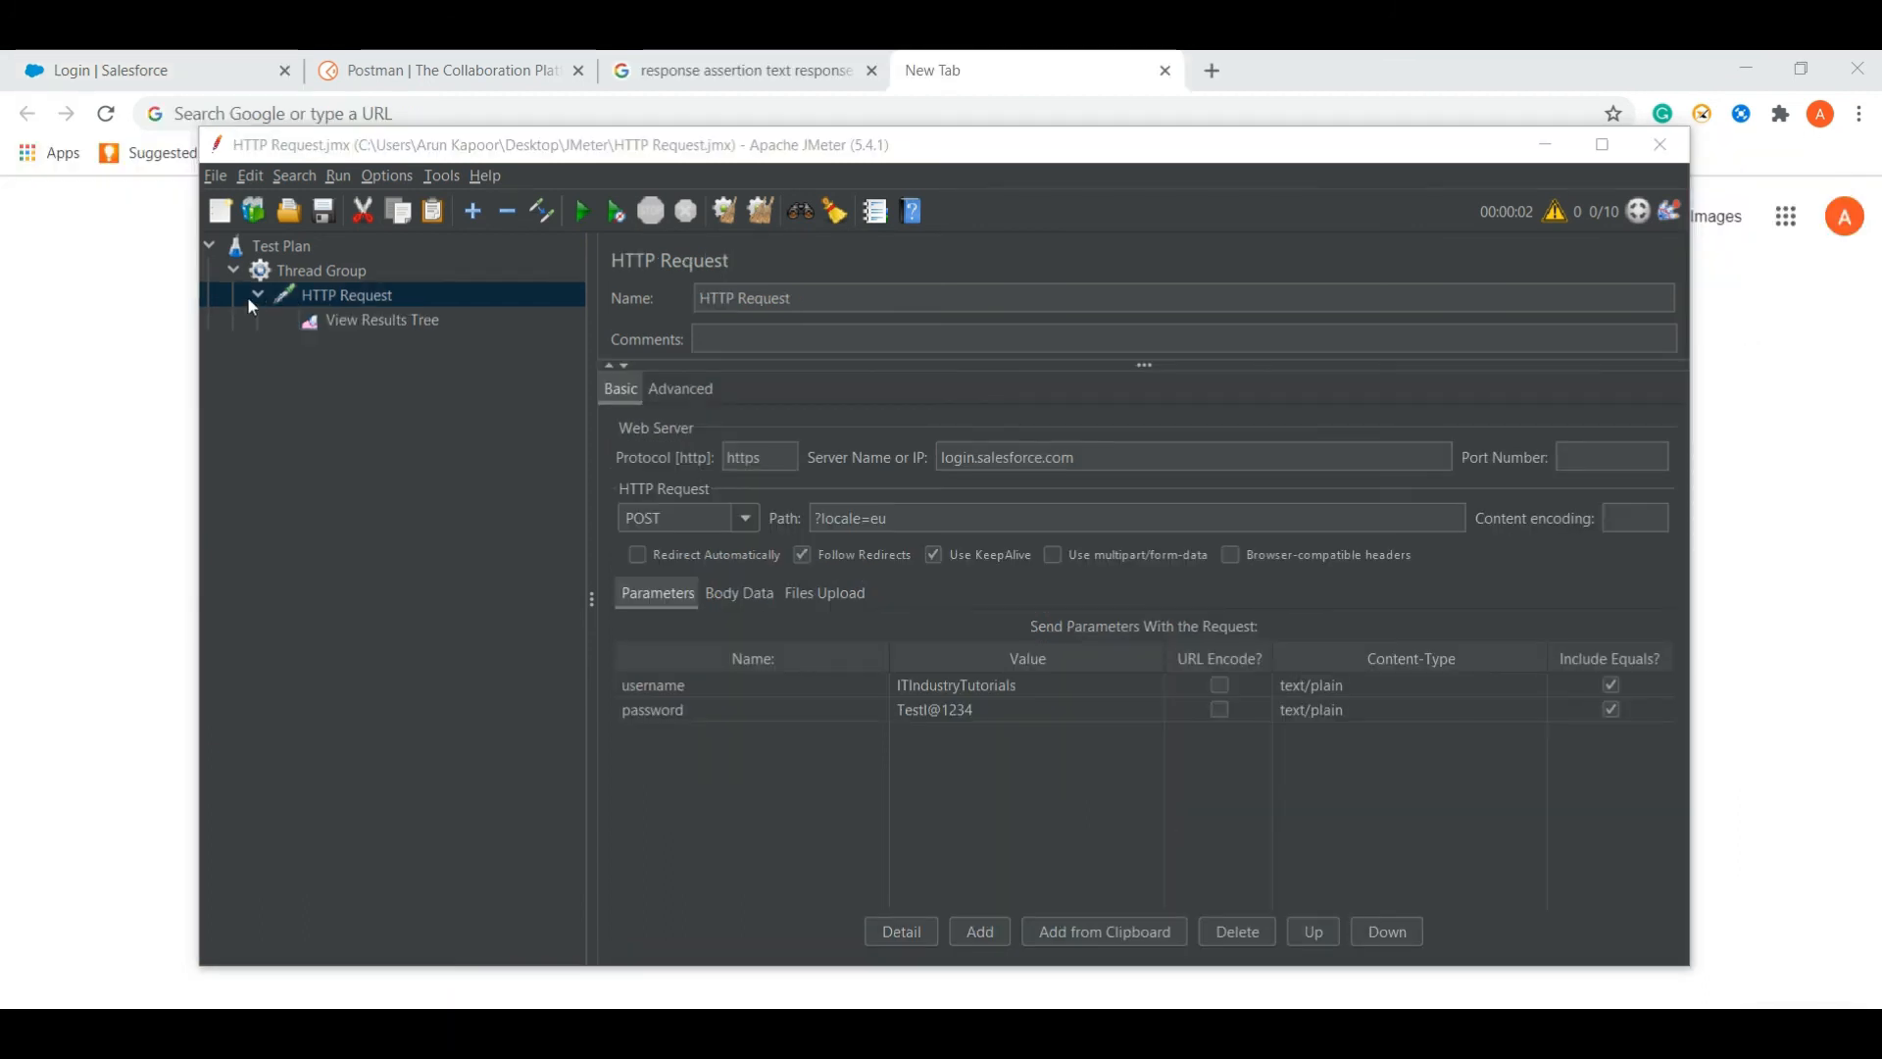
- Add a Response Assertion under the HTTP Request sampler
right_click(385, 327)
click(354, 327)
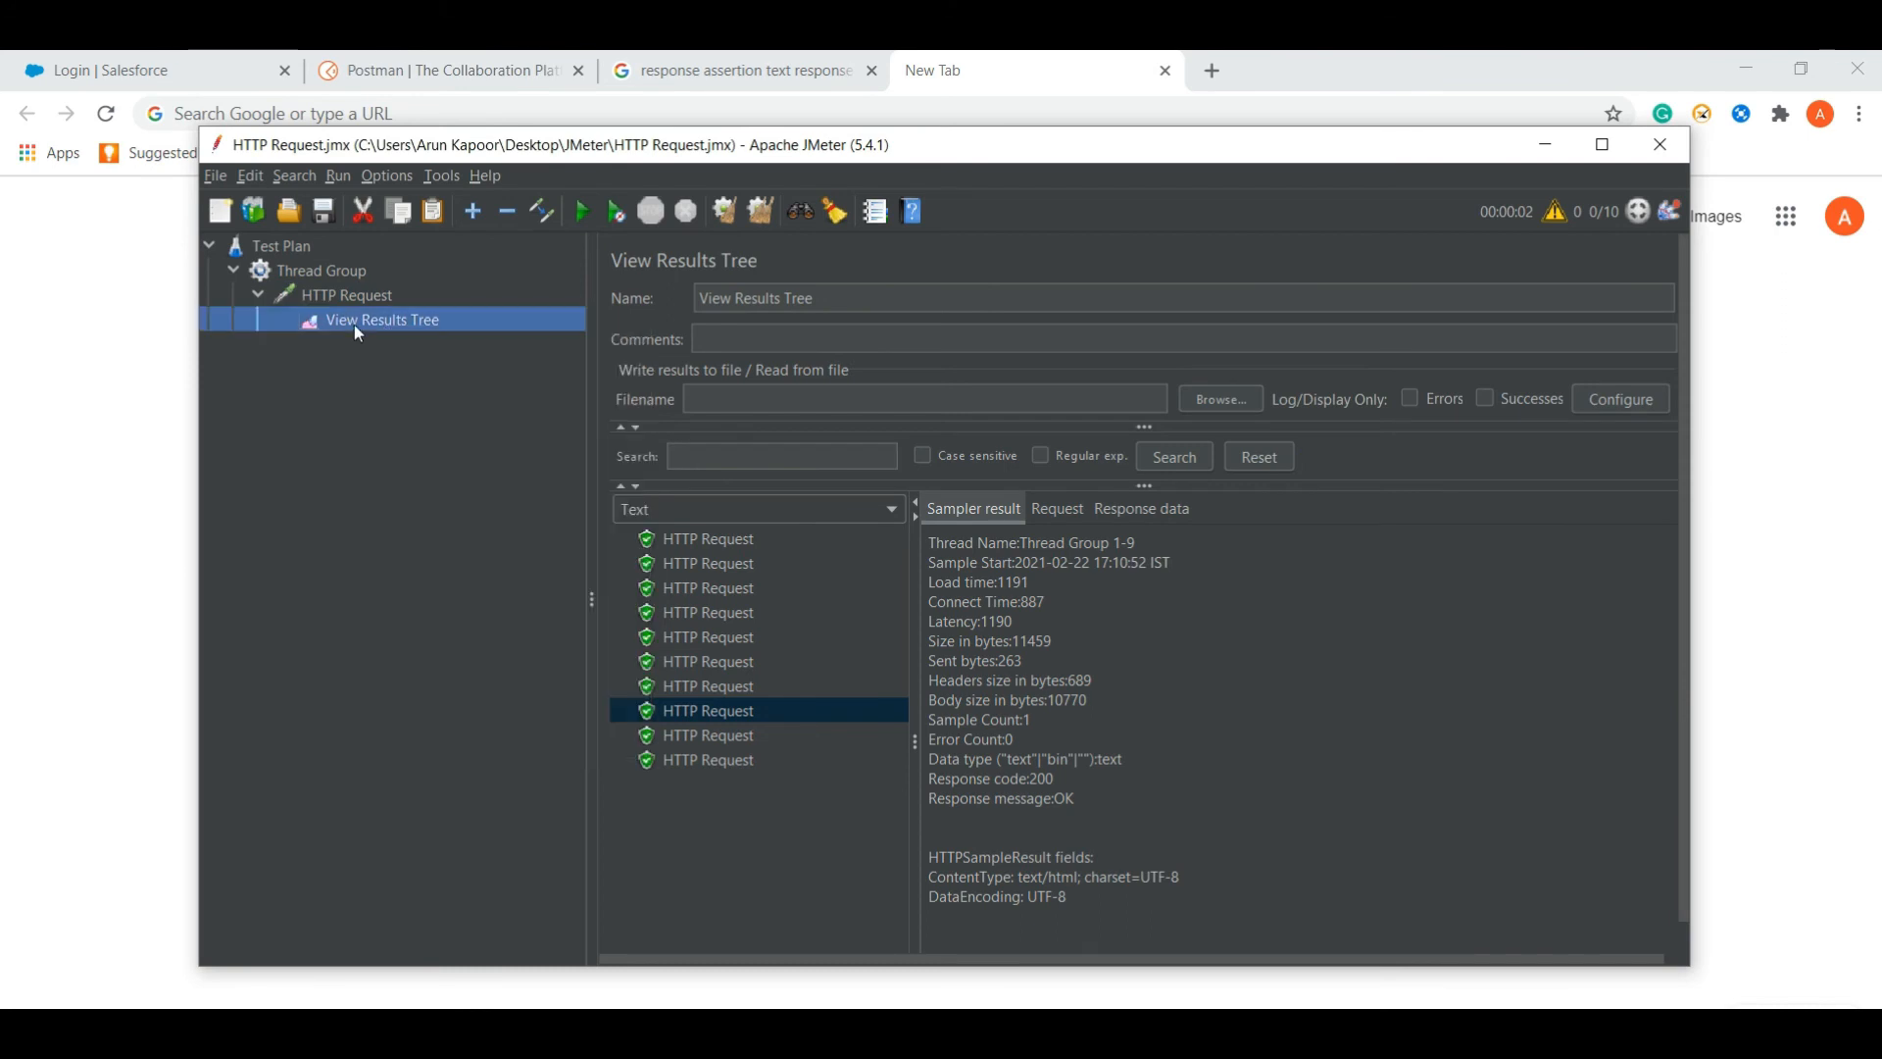
right_click(355, 325)
click(330, 296)
right_click(327, 294)
mouse_move(403, 309)
mouse_move(686, 309)
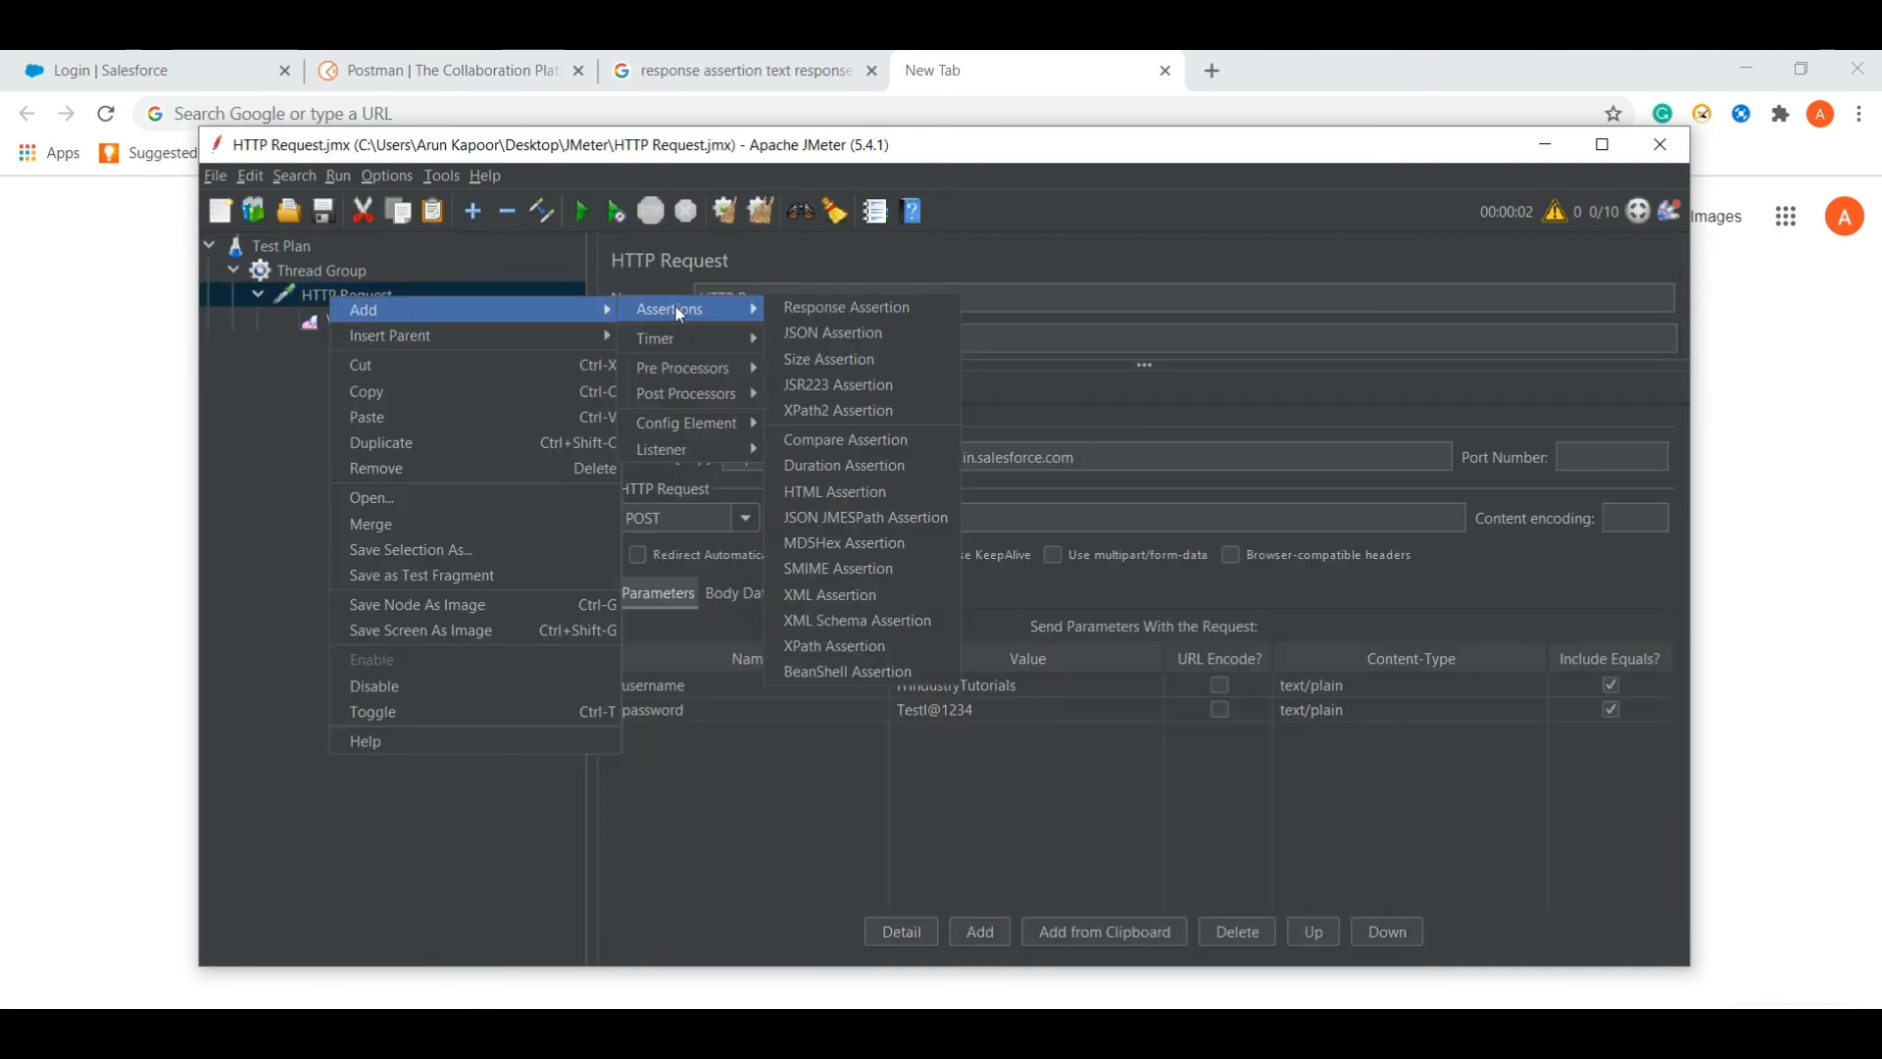
click(803, 309)
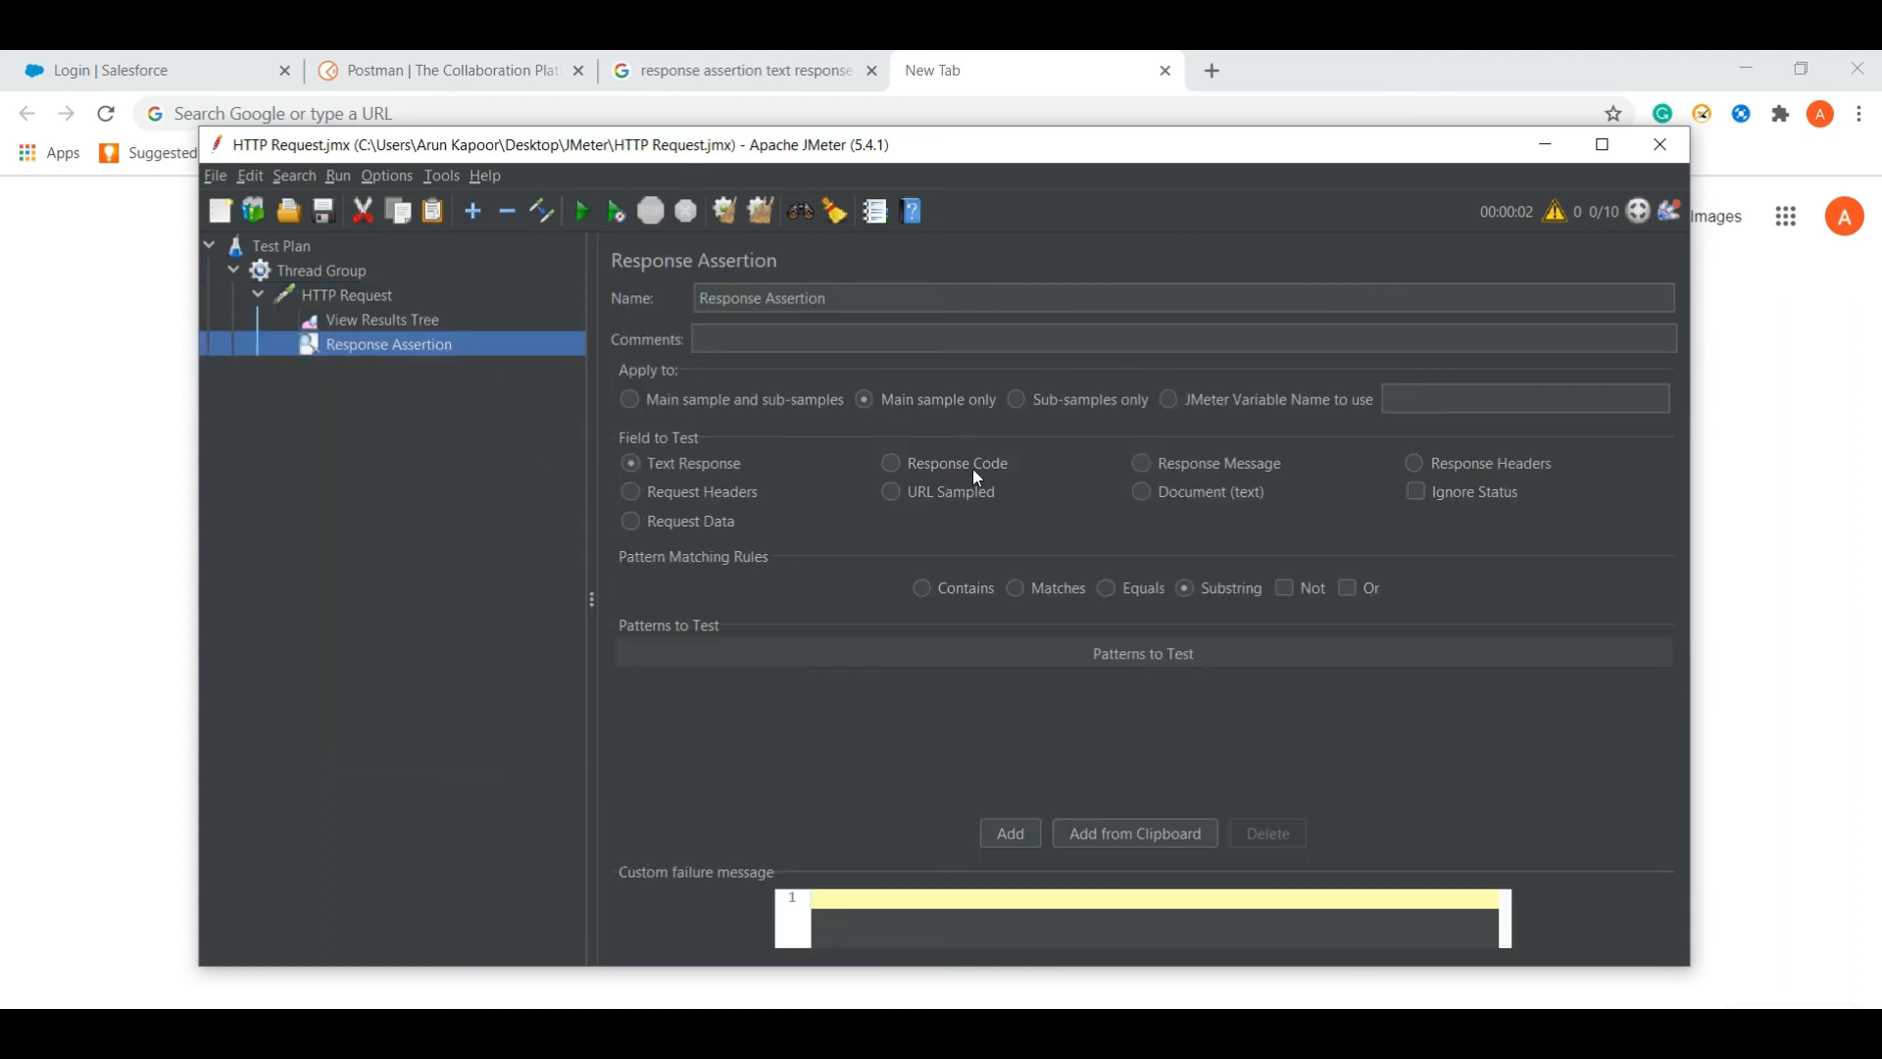
- Set the assertion to test the Response Message and add an empty pattern row
click(397, 324)
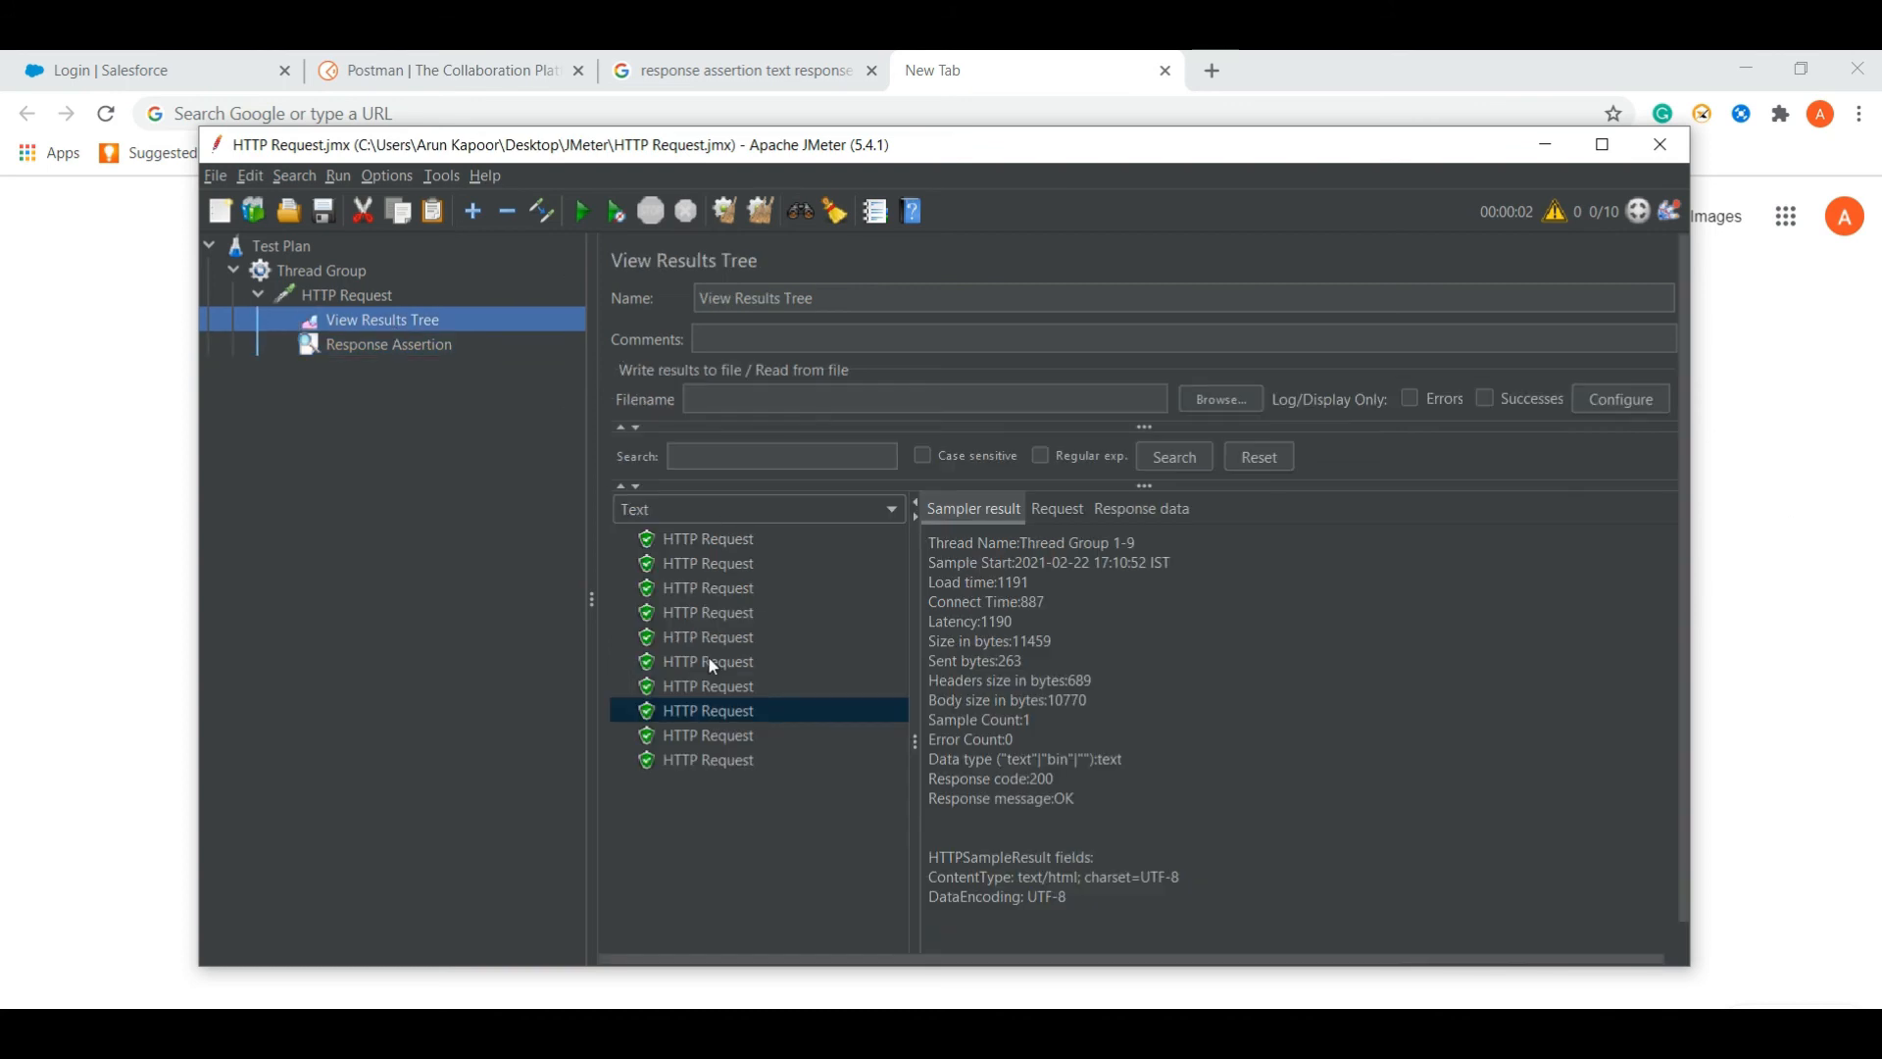
click(384, 343)
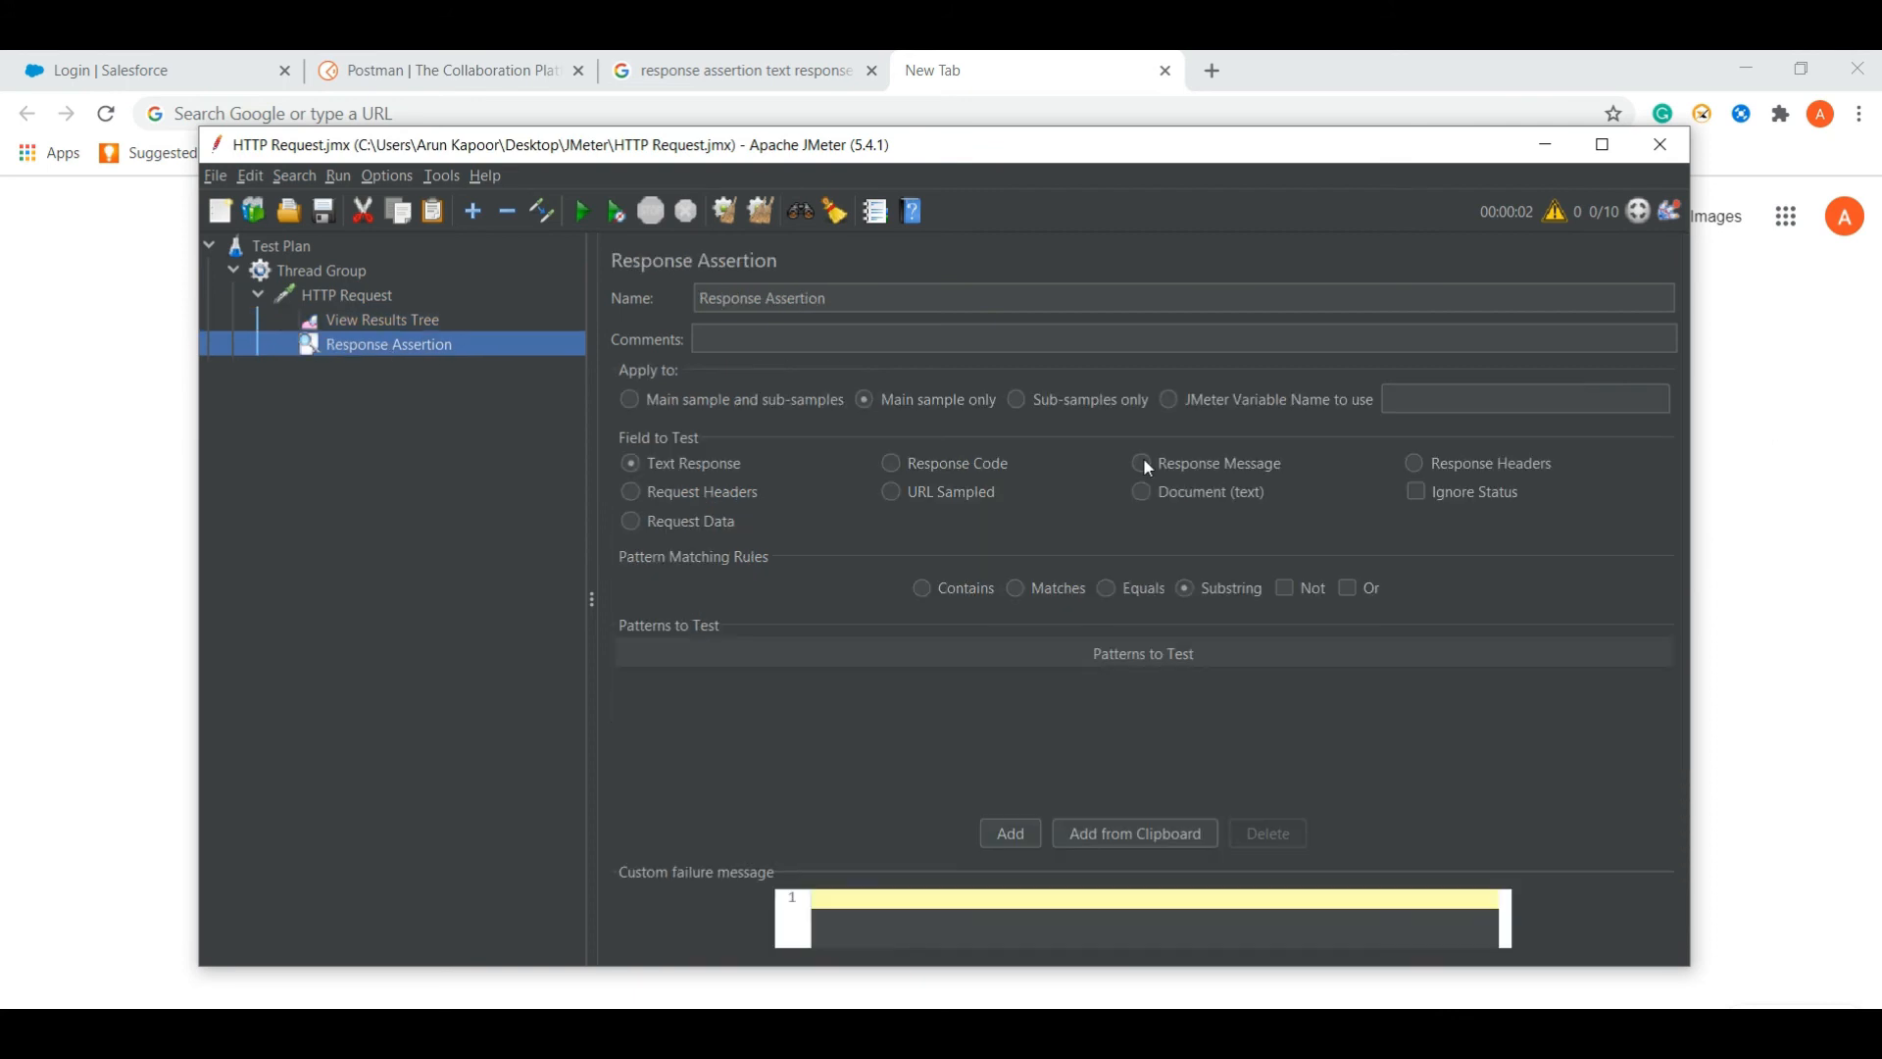
click(1142, 462)
click(1011, 835)
- Enter OK as the assertion pattern, matching the sample's response message
click(408, 321)
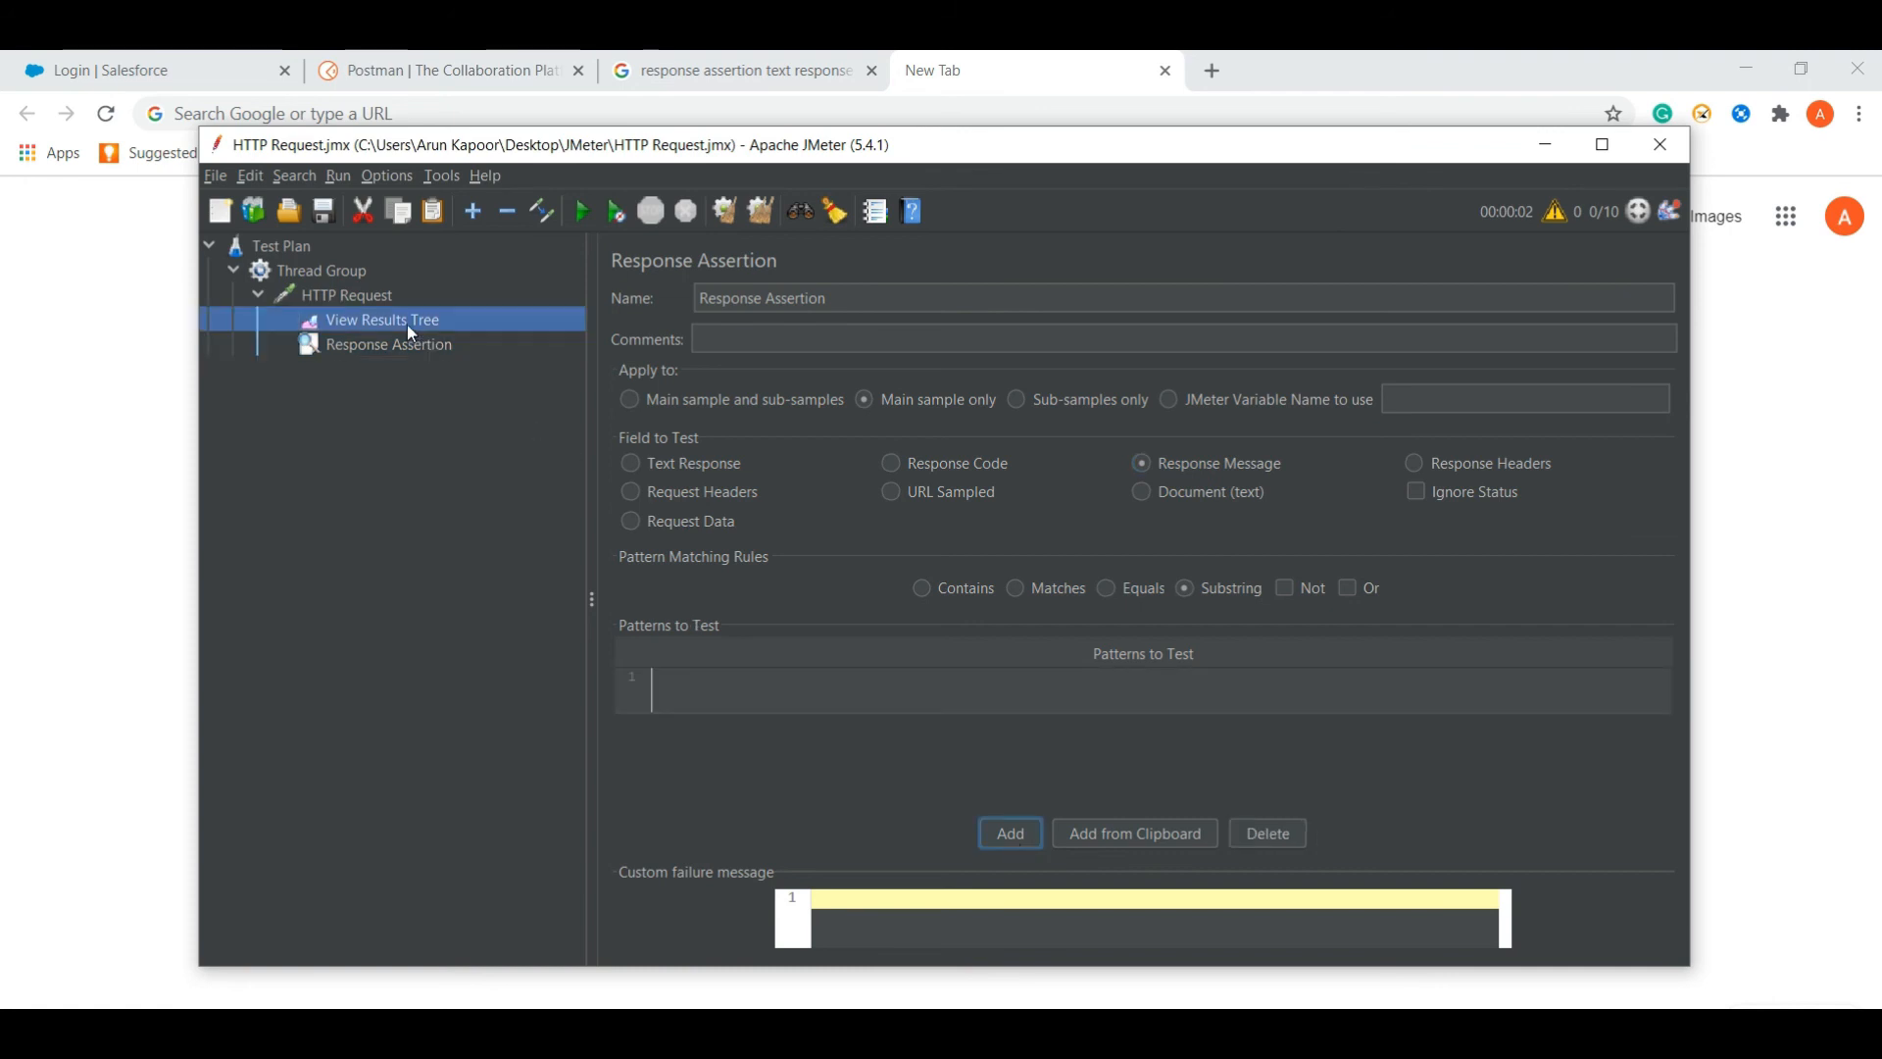
drag(1092, 799, 1056, 799)
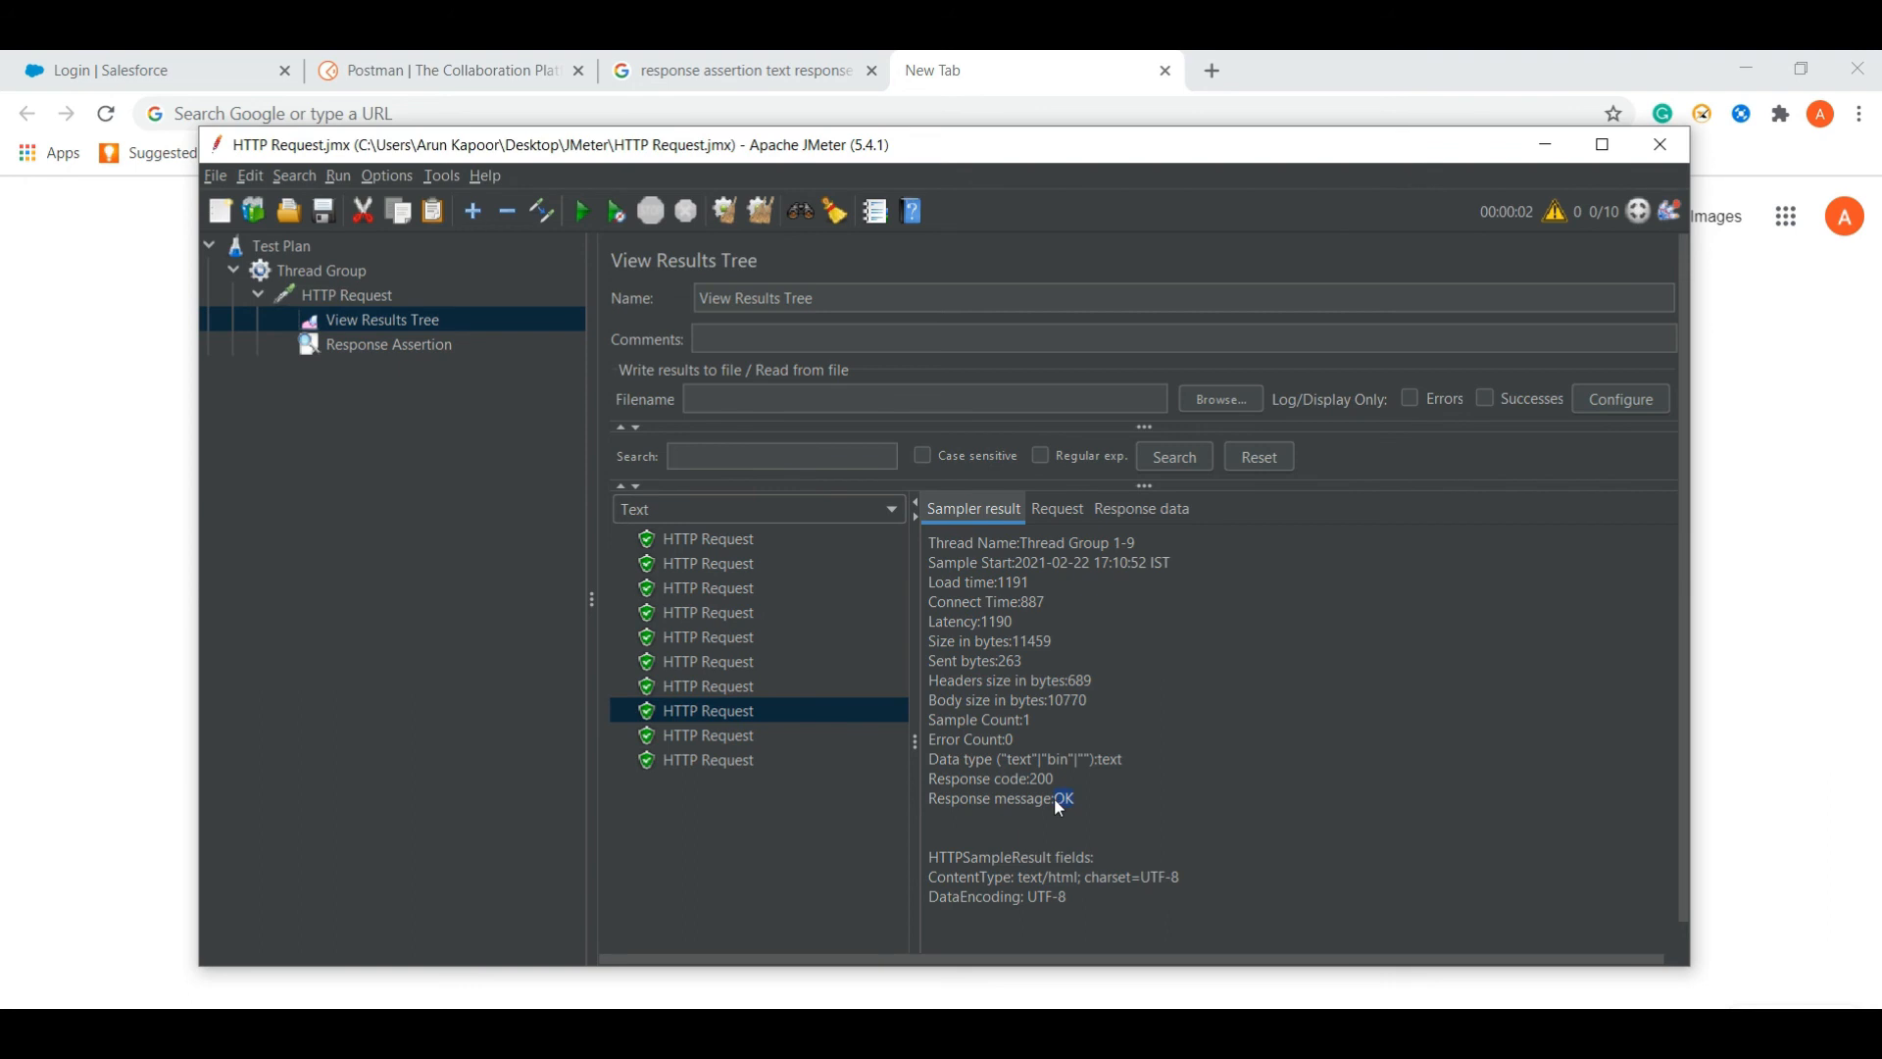
click(413, 342)
click(706, 694)
text(OK)
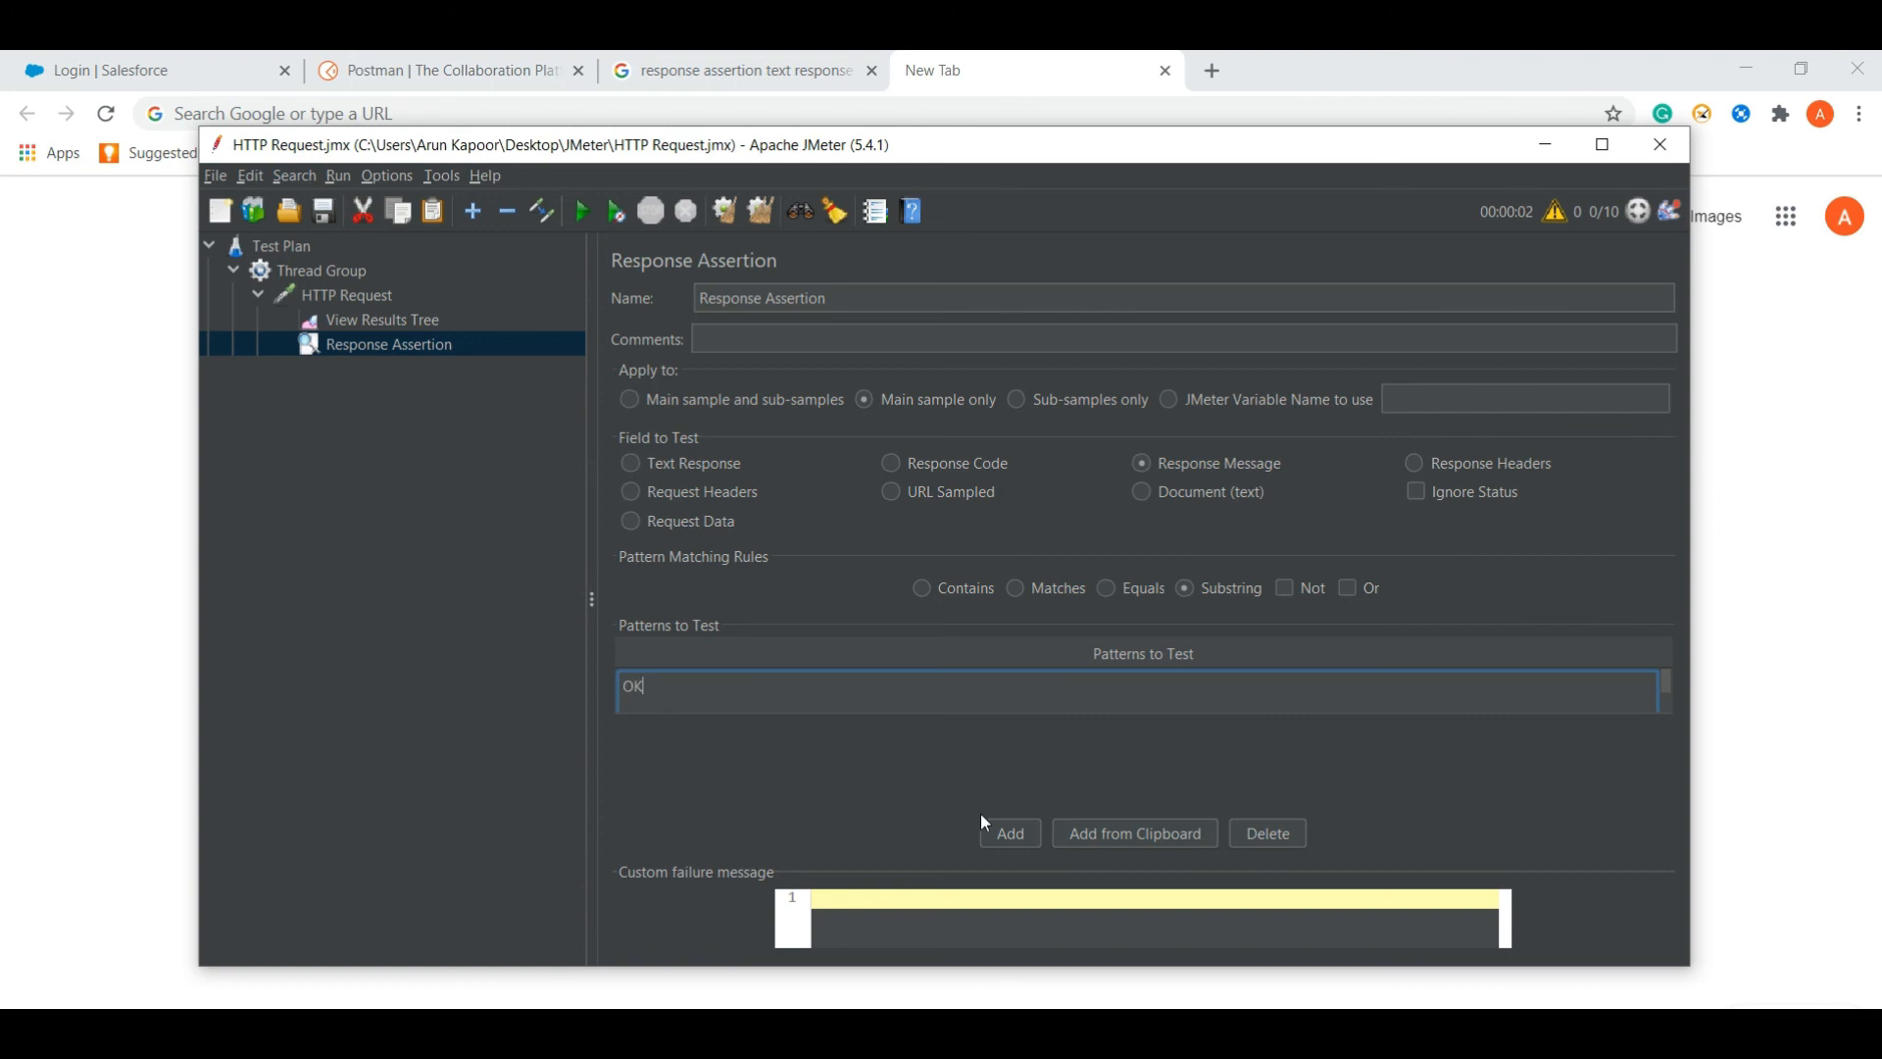
click(765, 785)
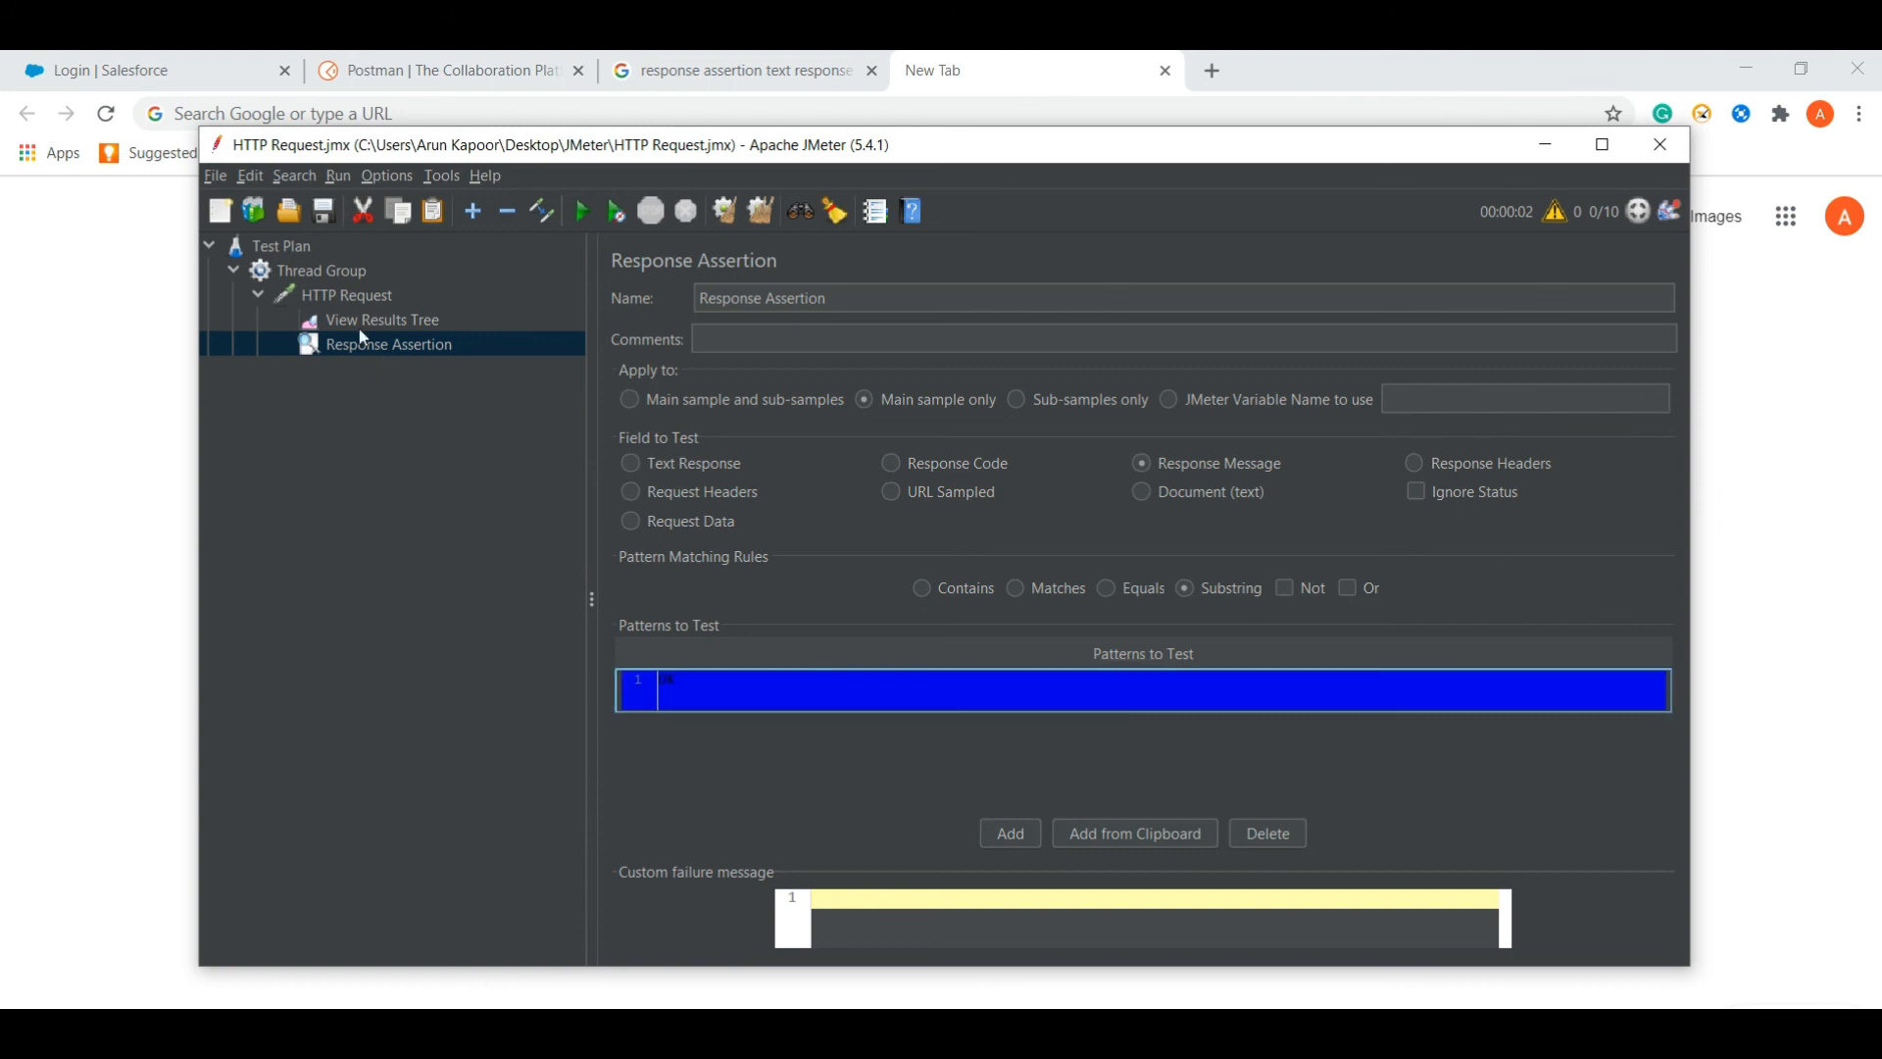
click(357, 327)
- Clear the old results, rerun the test, and confirm the first three samples pass
right_click(365, 319)
click(397, 337)
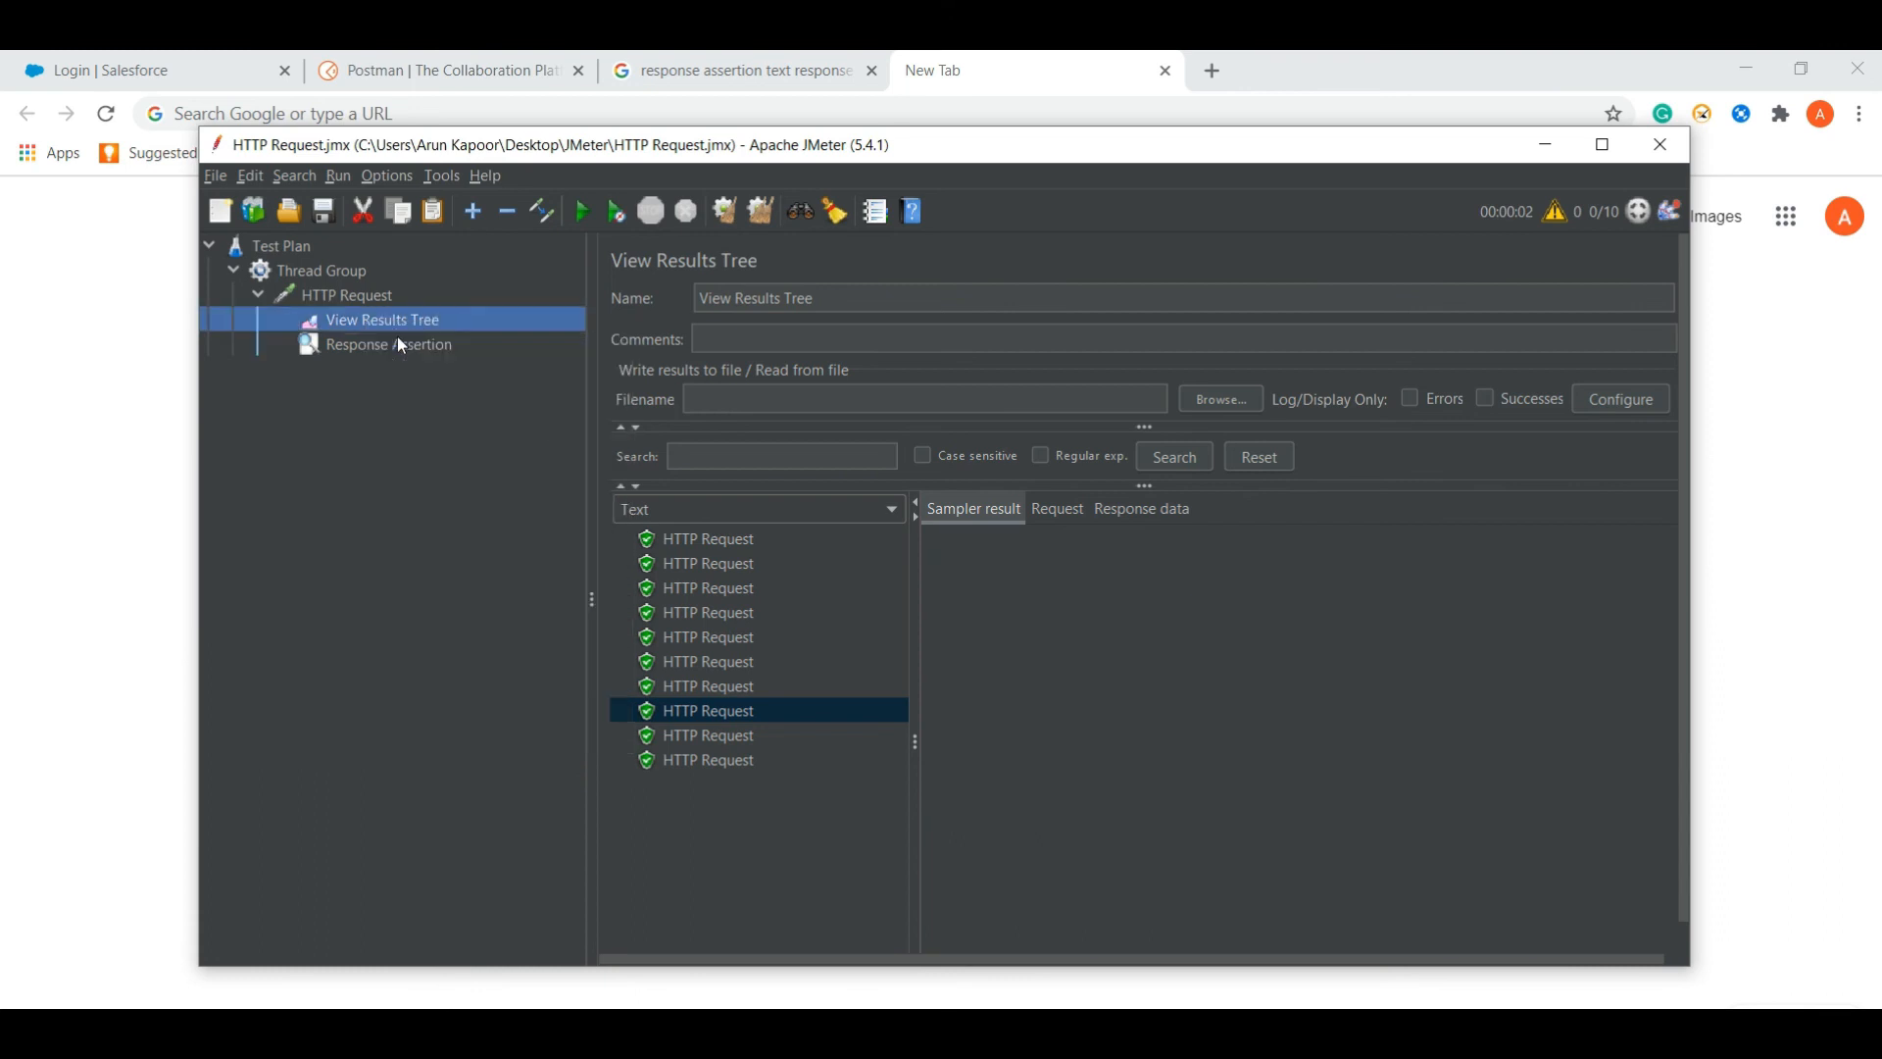
click(588, 215)
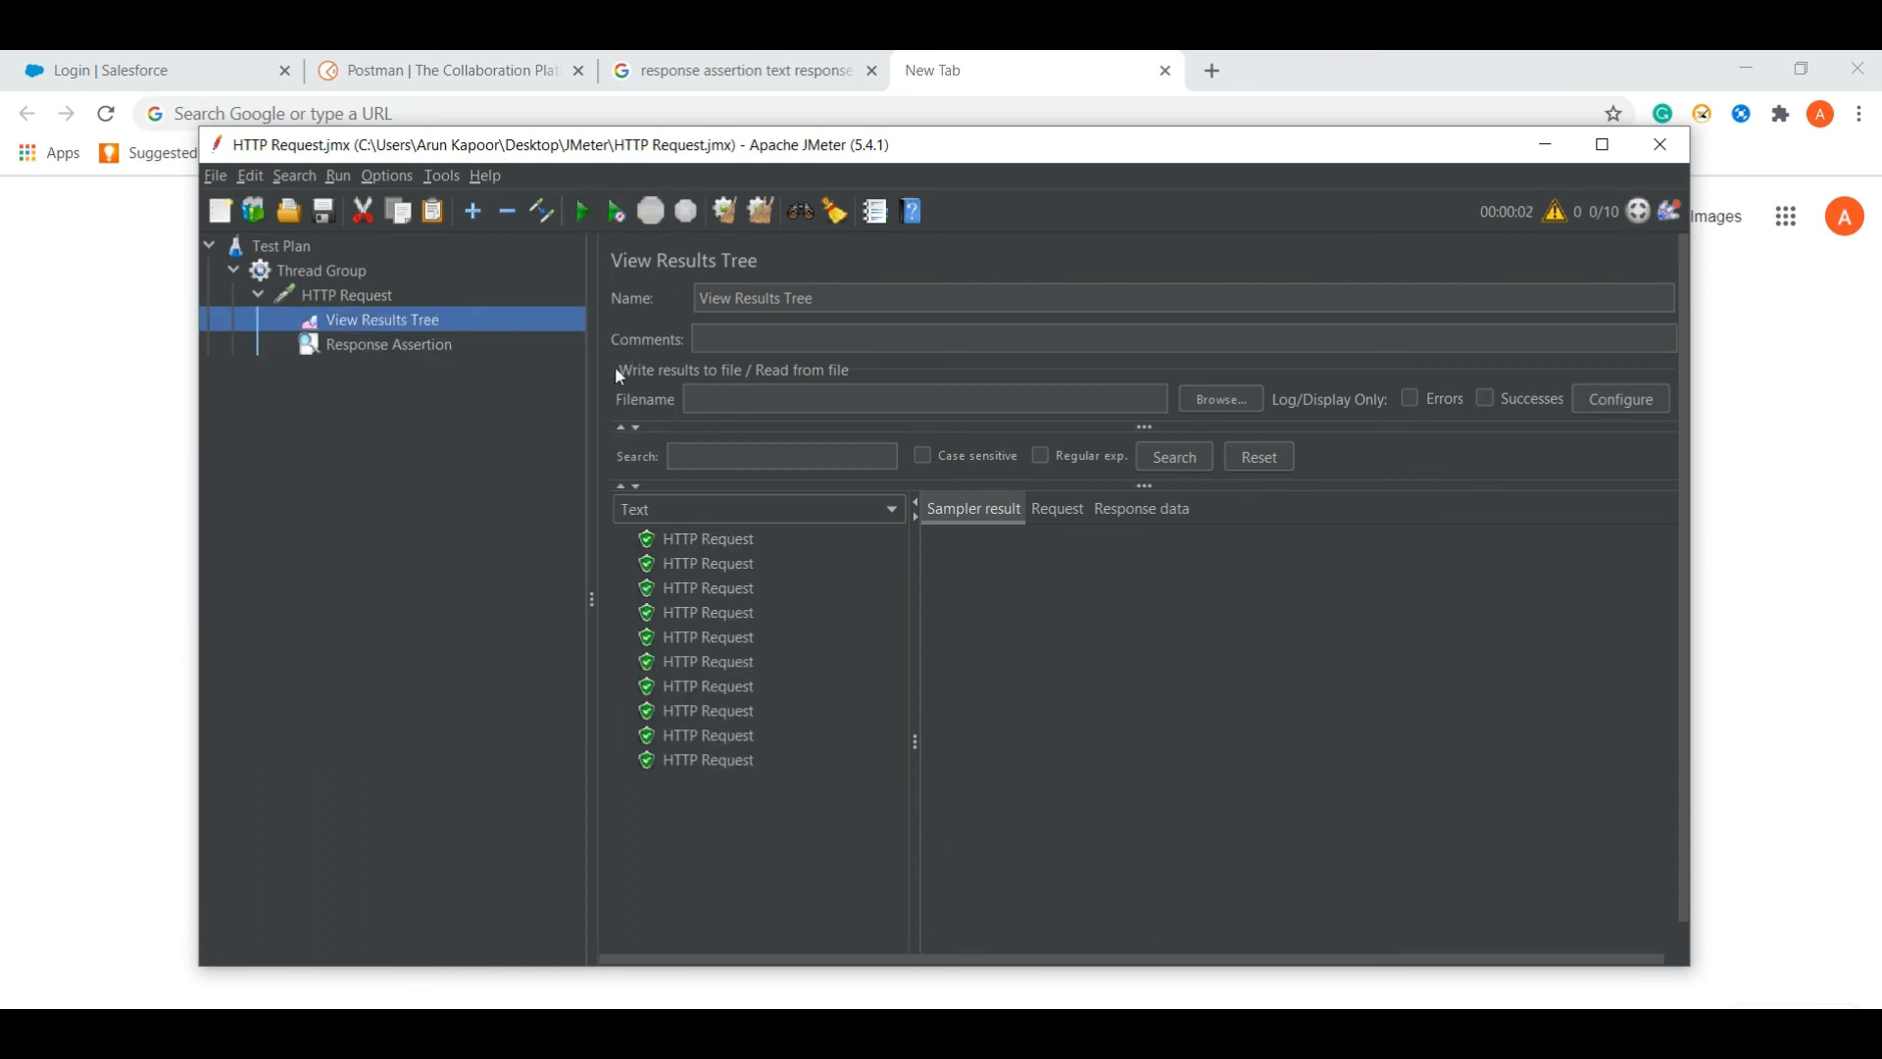
click(728, 542)
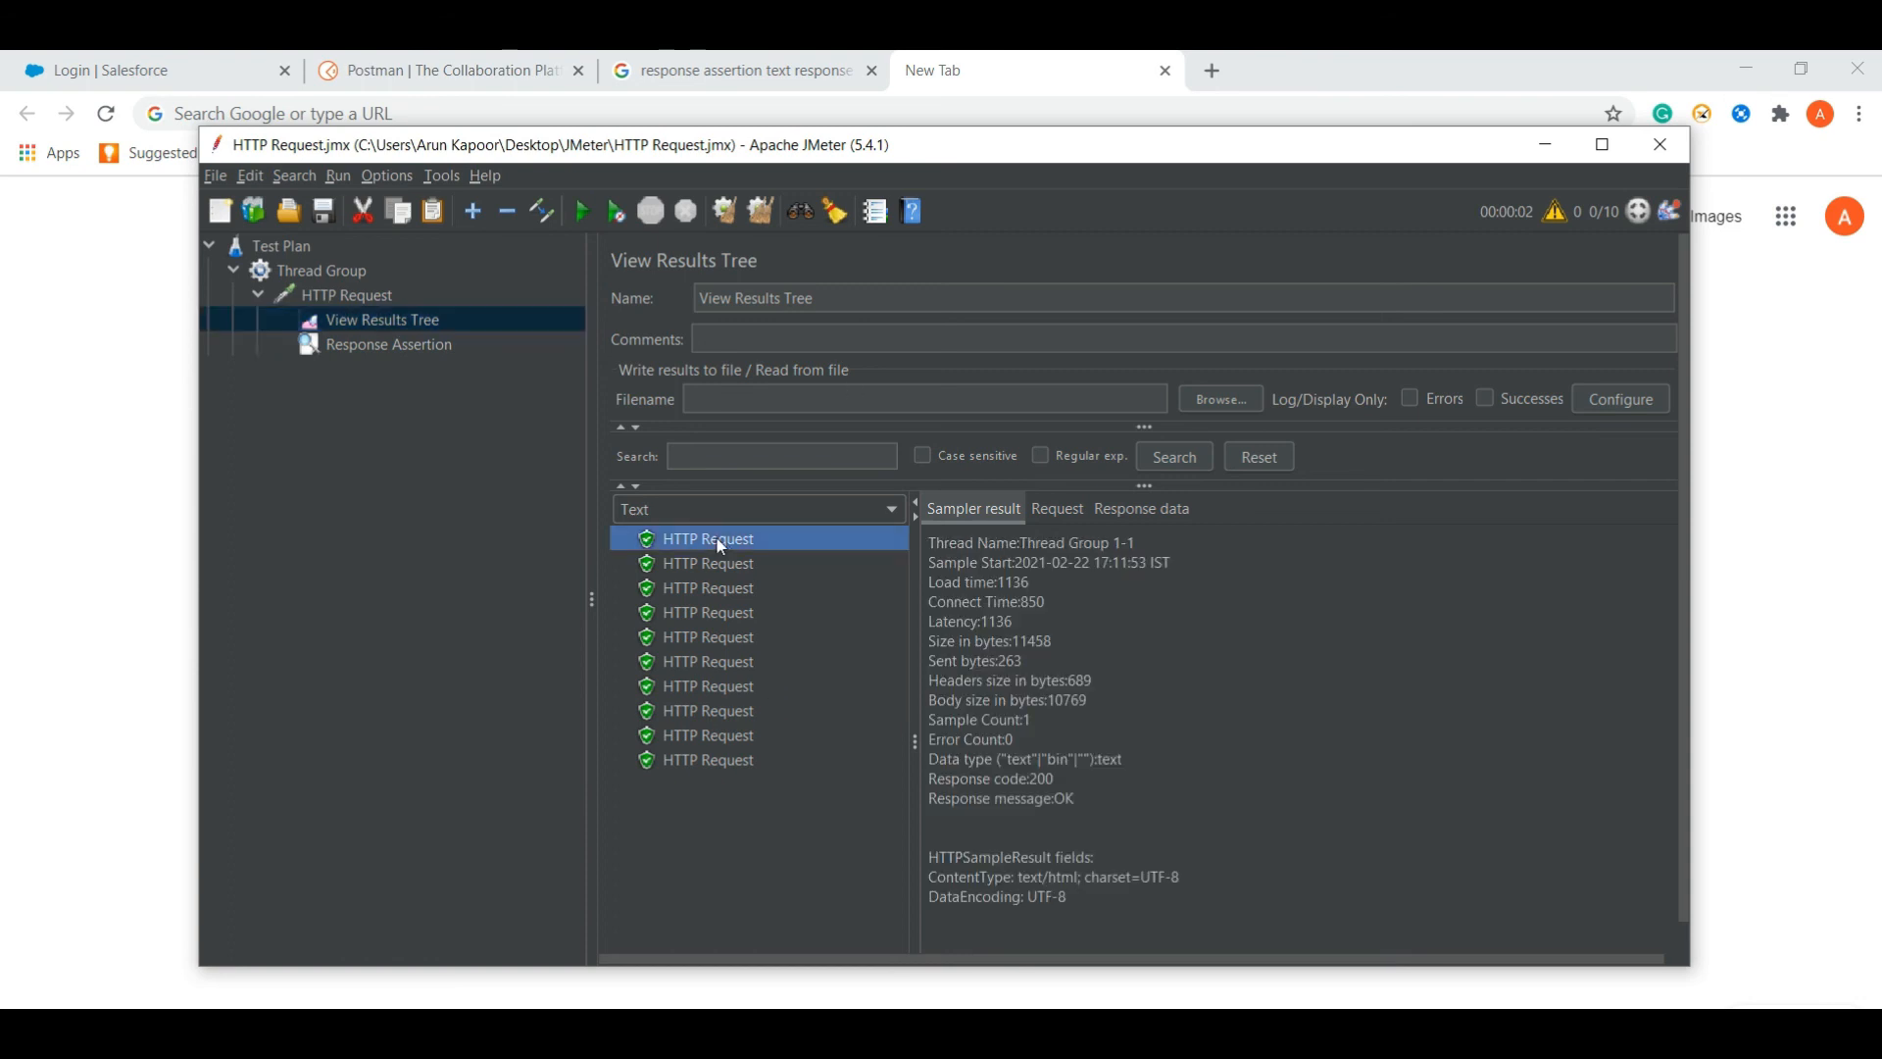
click(727, 569)
click(722, 587)
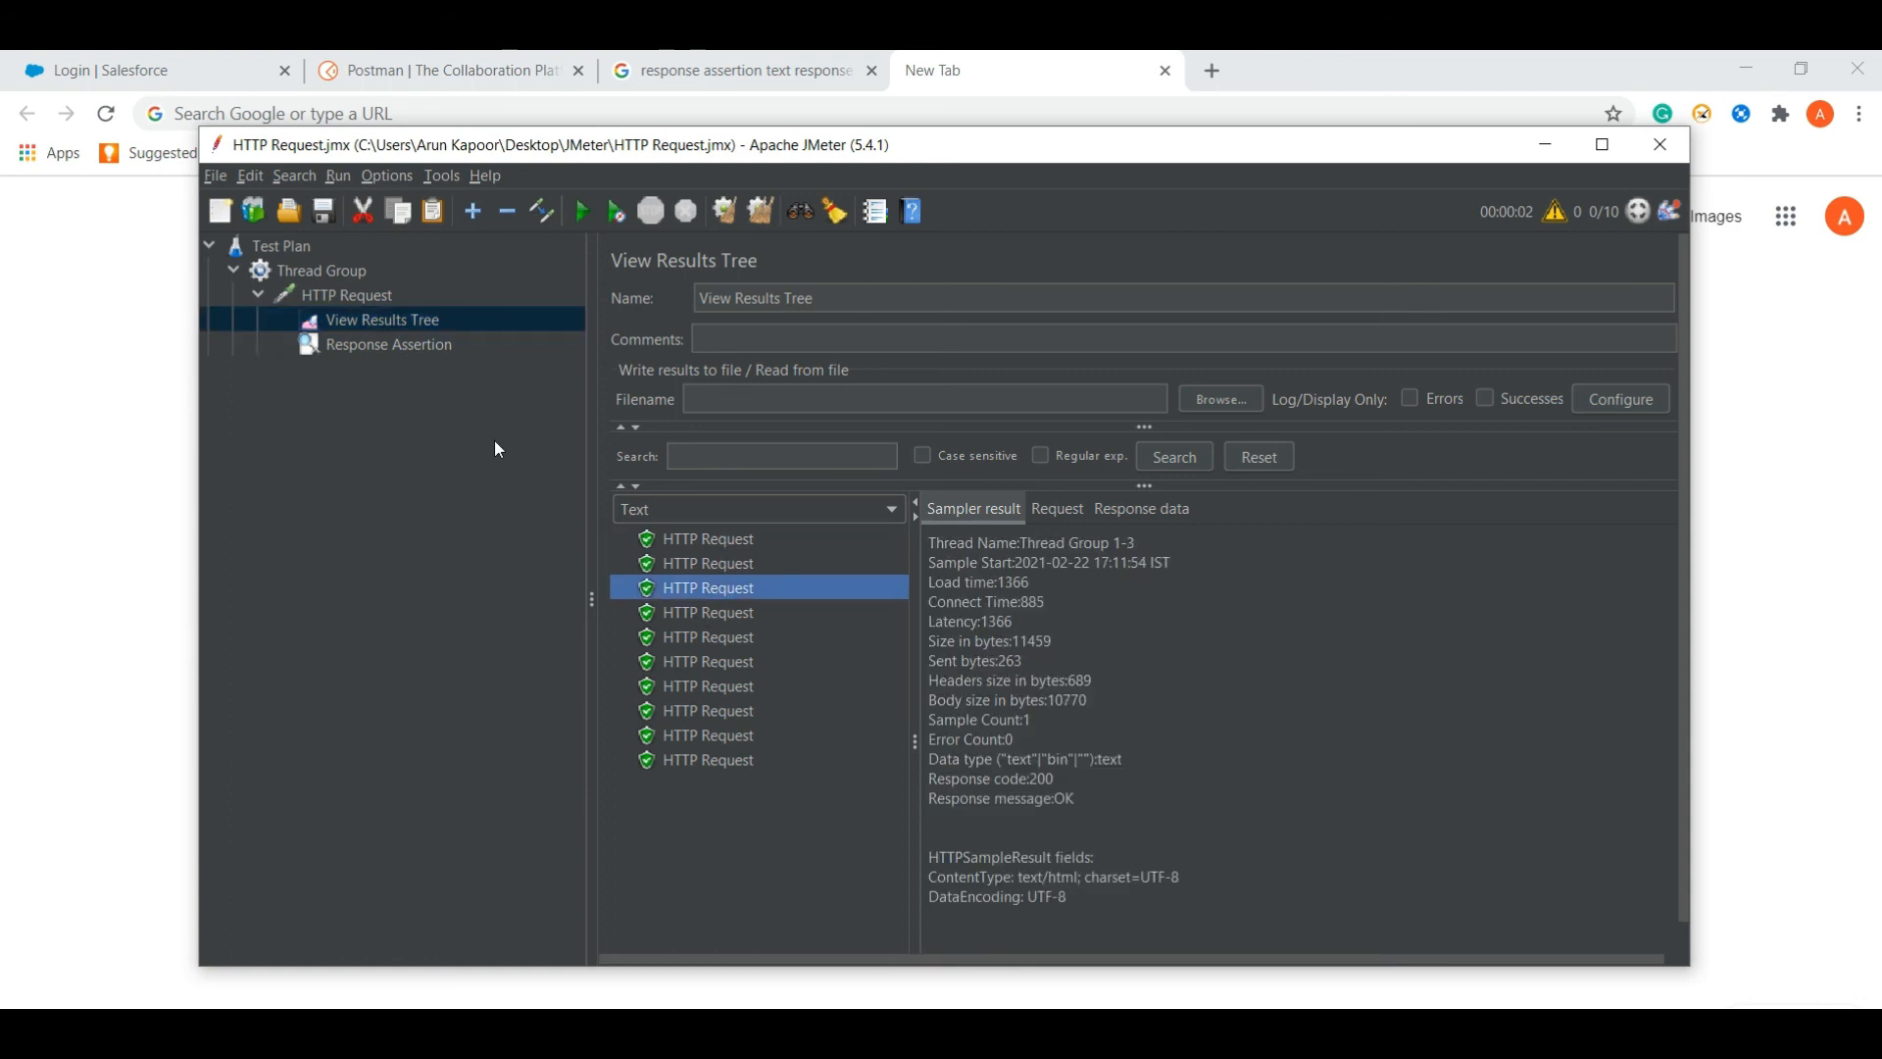
click(388, 345)
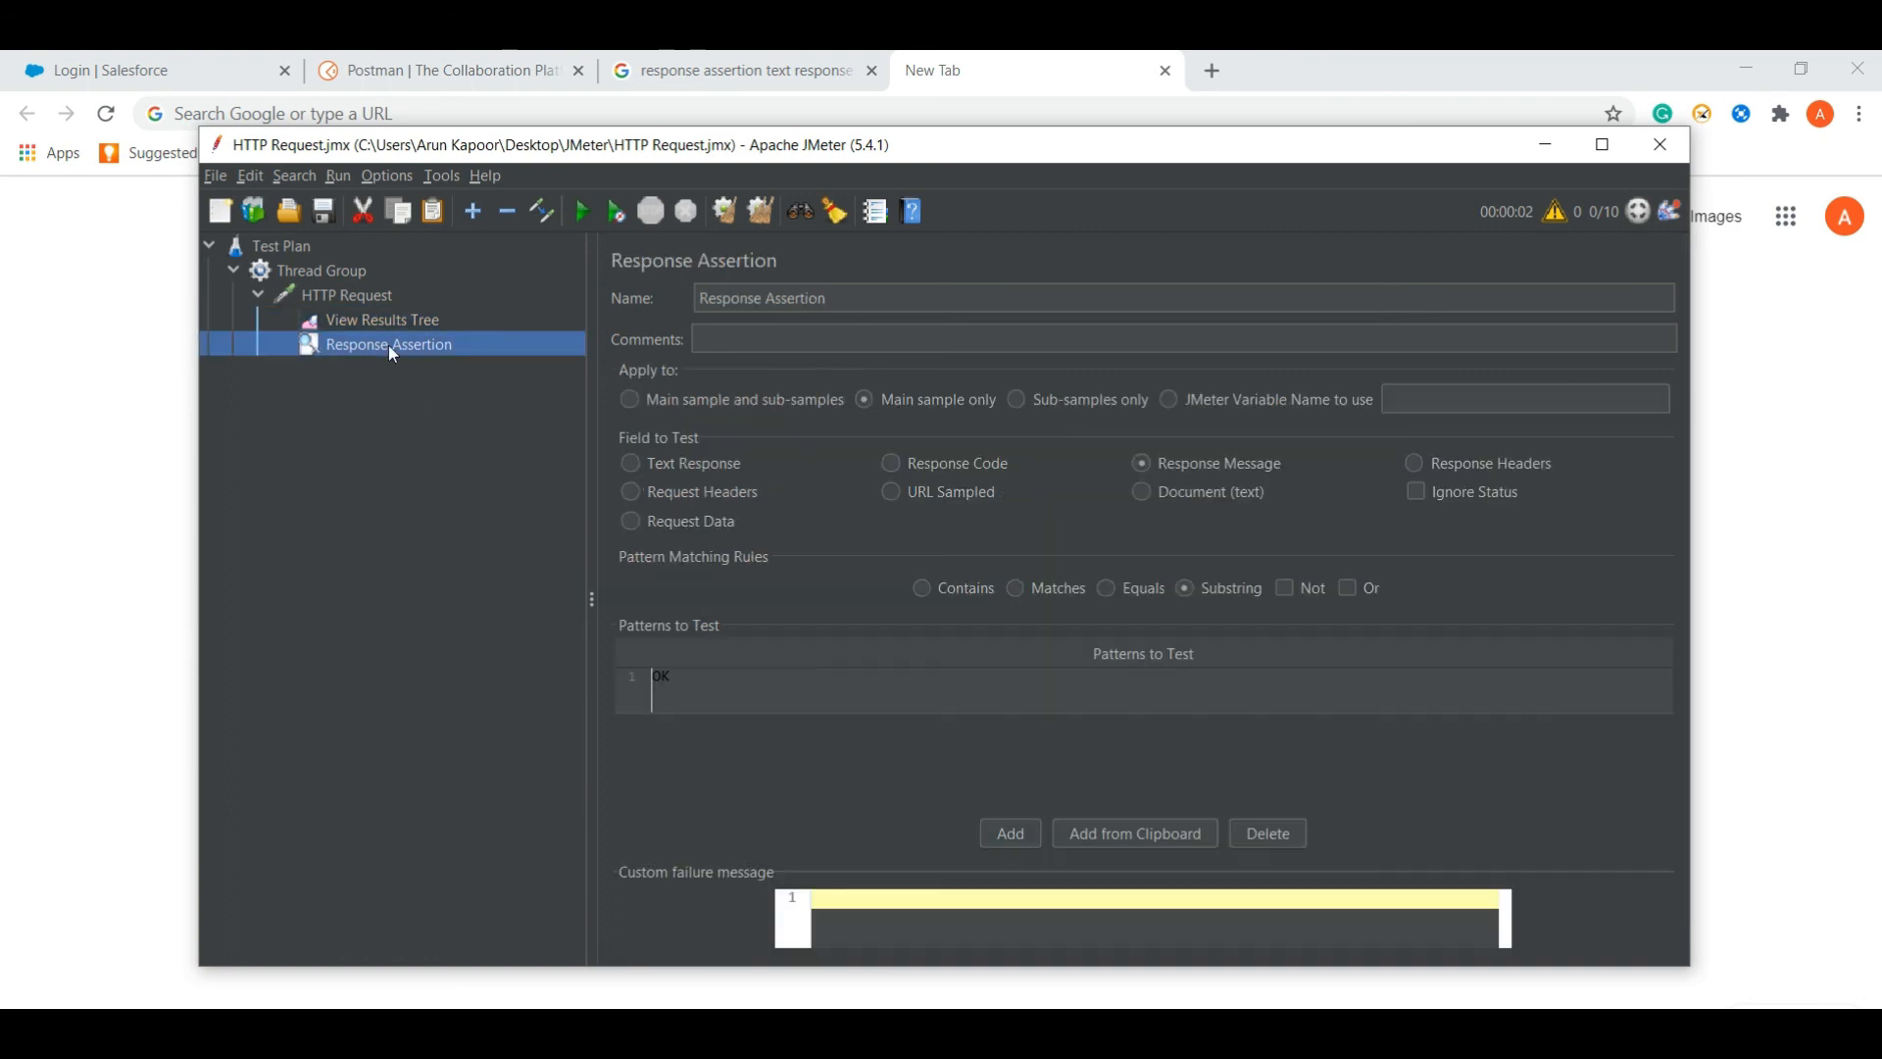
- Replace the assertion pattern OK with NO
double_click(719, 679)
key(BackSpace)
key(BackSpace)
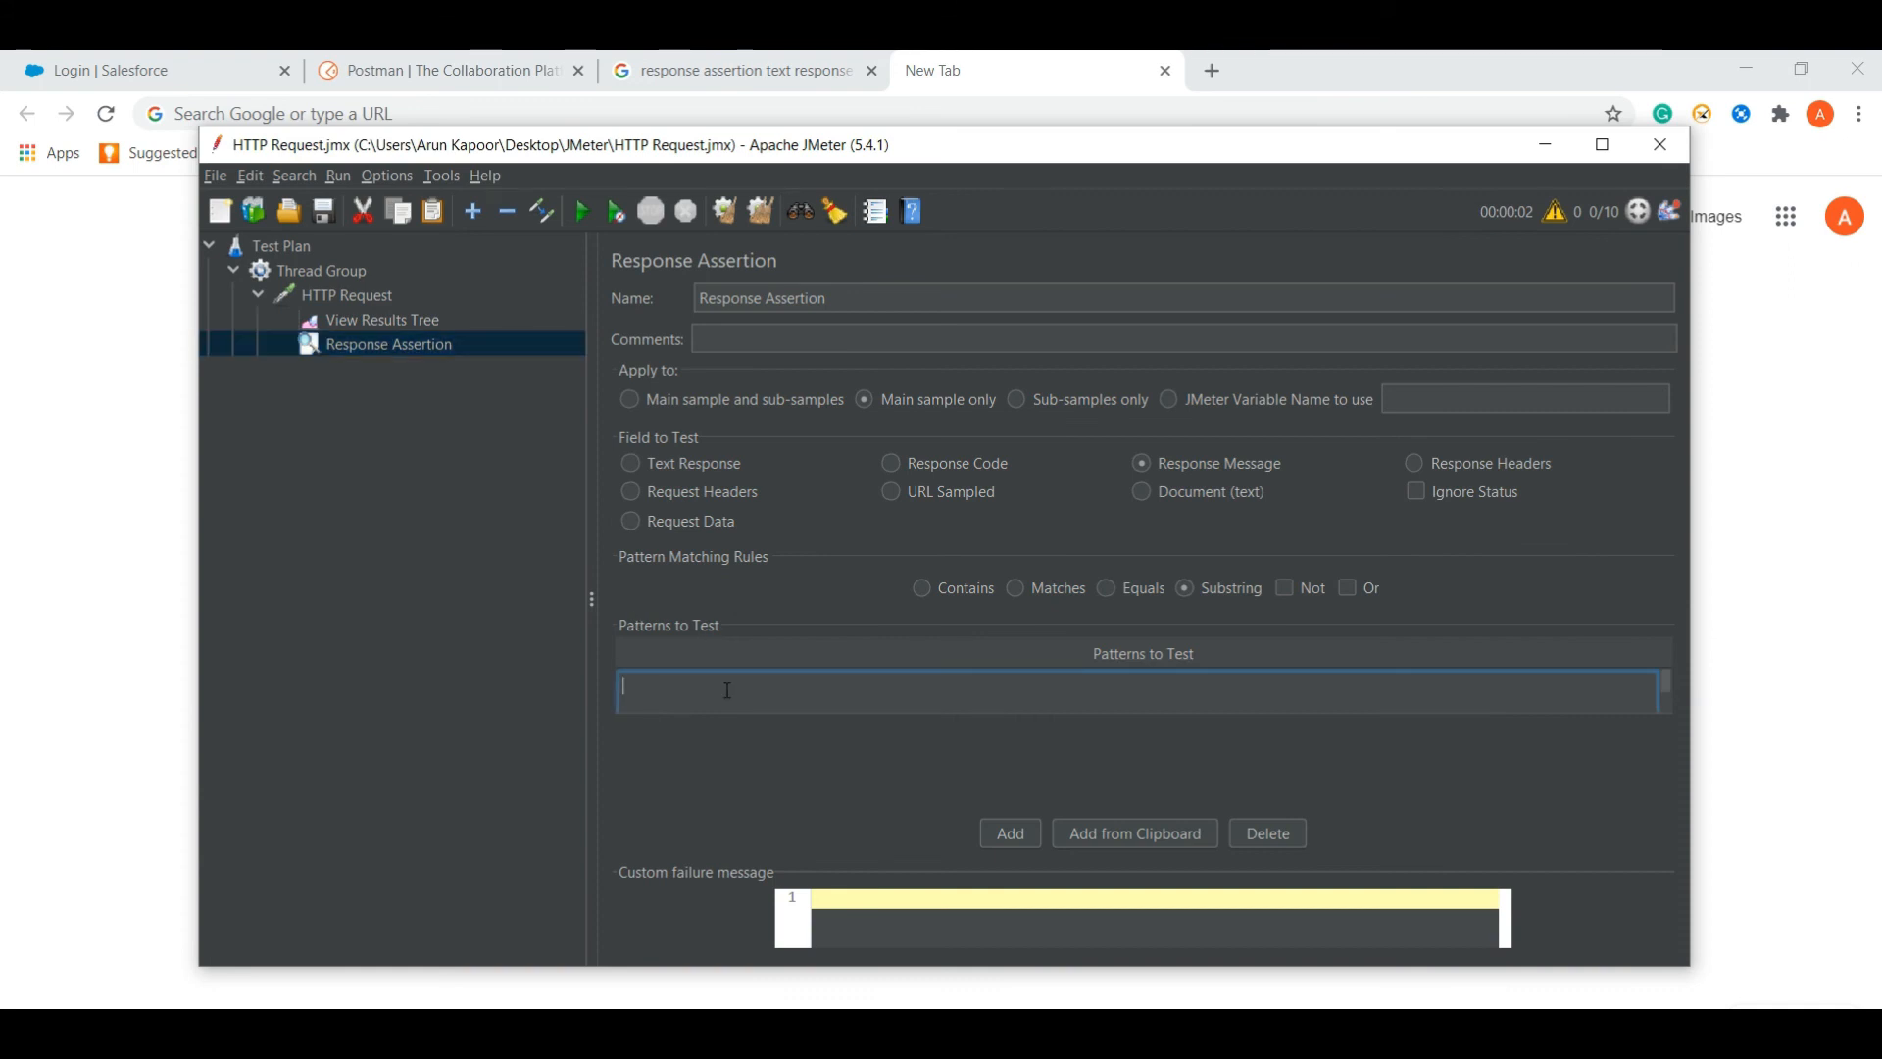
text(NO)
click(759, 761)
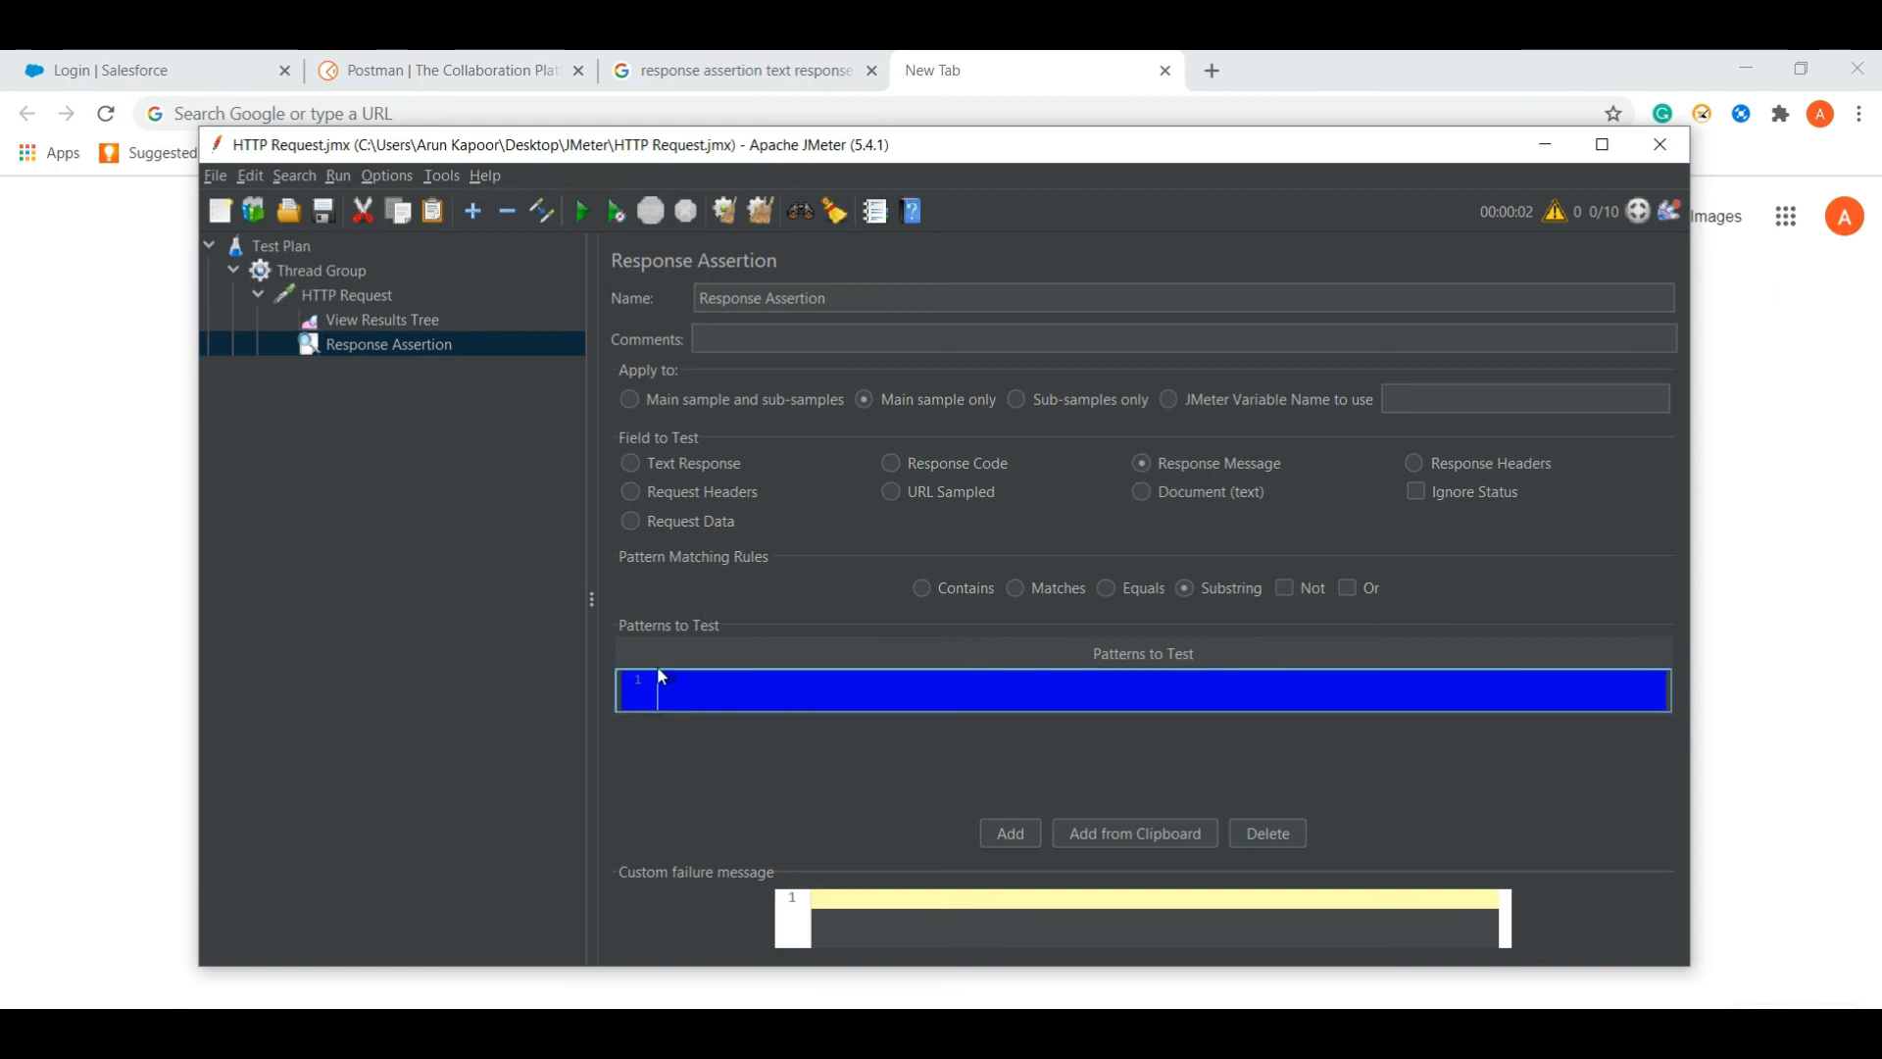
- Switch the Response Assertion's pattern matching rule from Substring to Matches
click(381, 317)
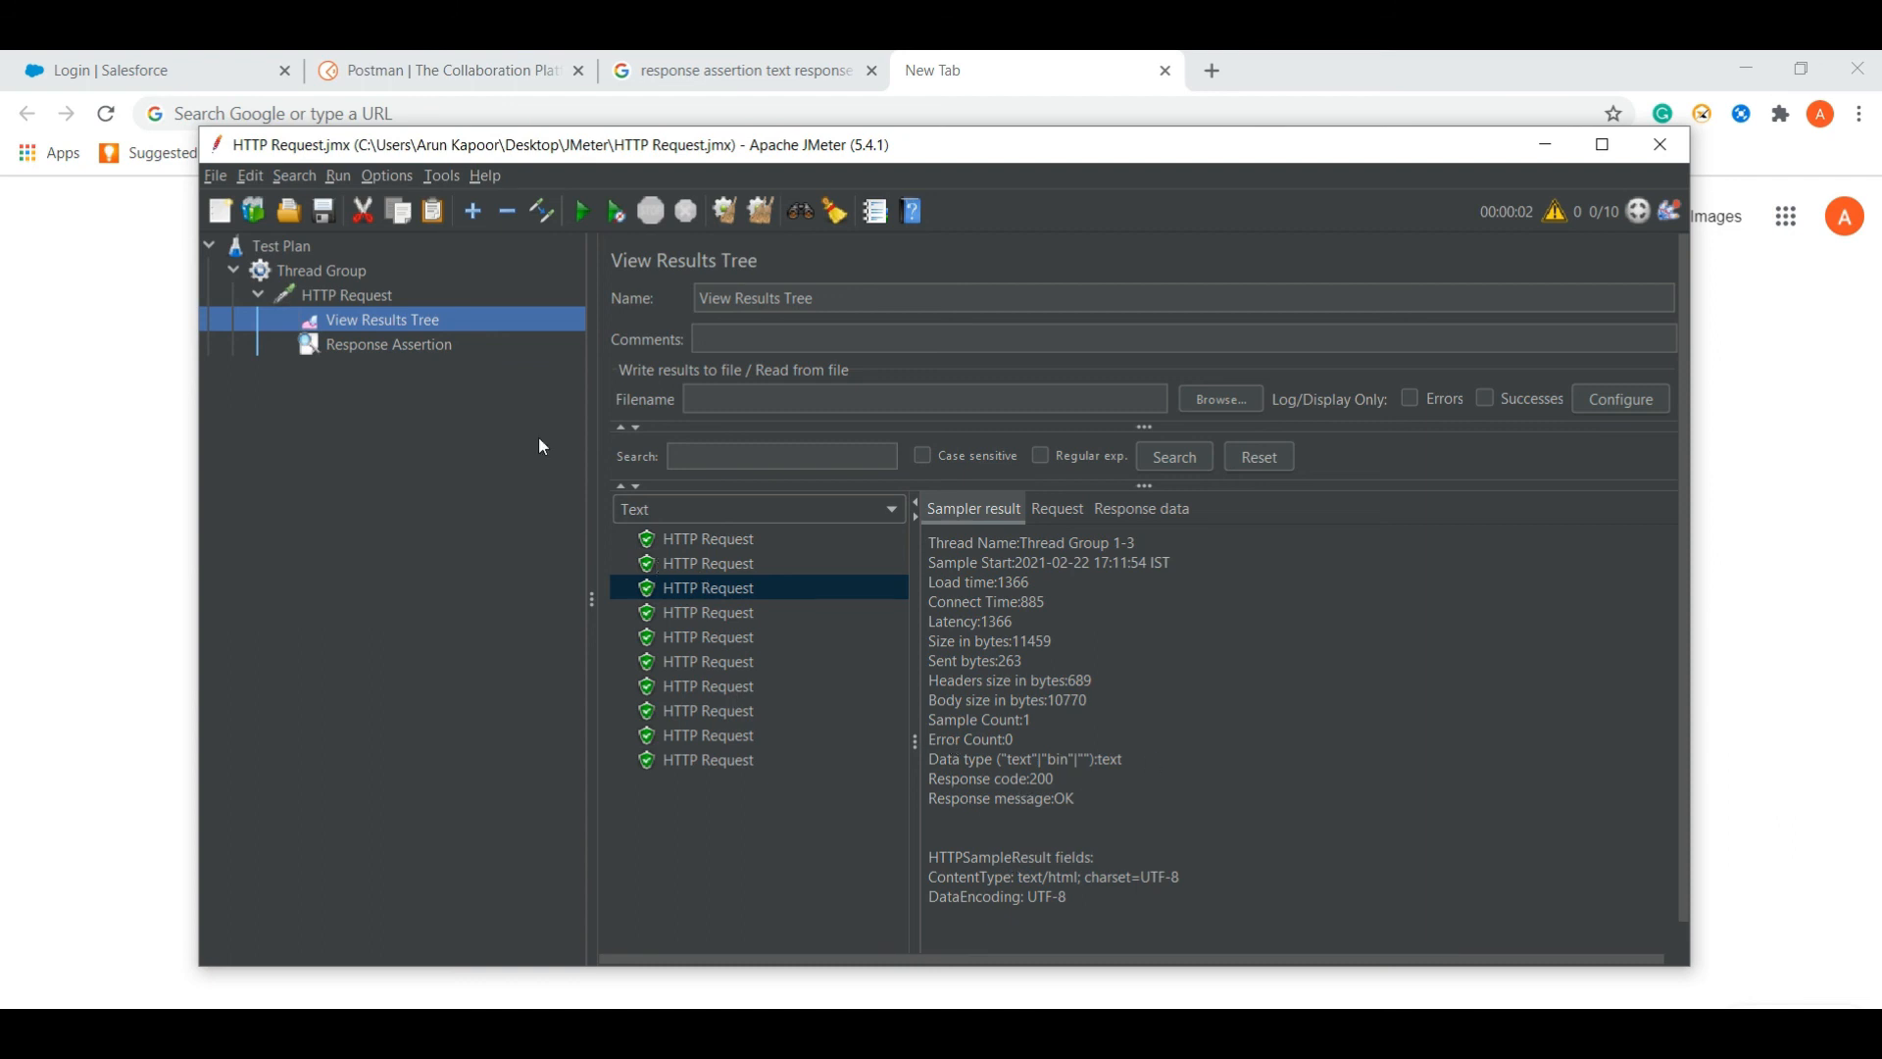
click(395, 348)
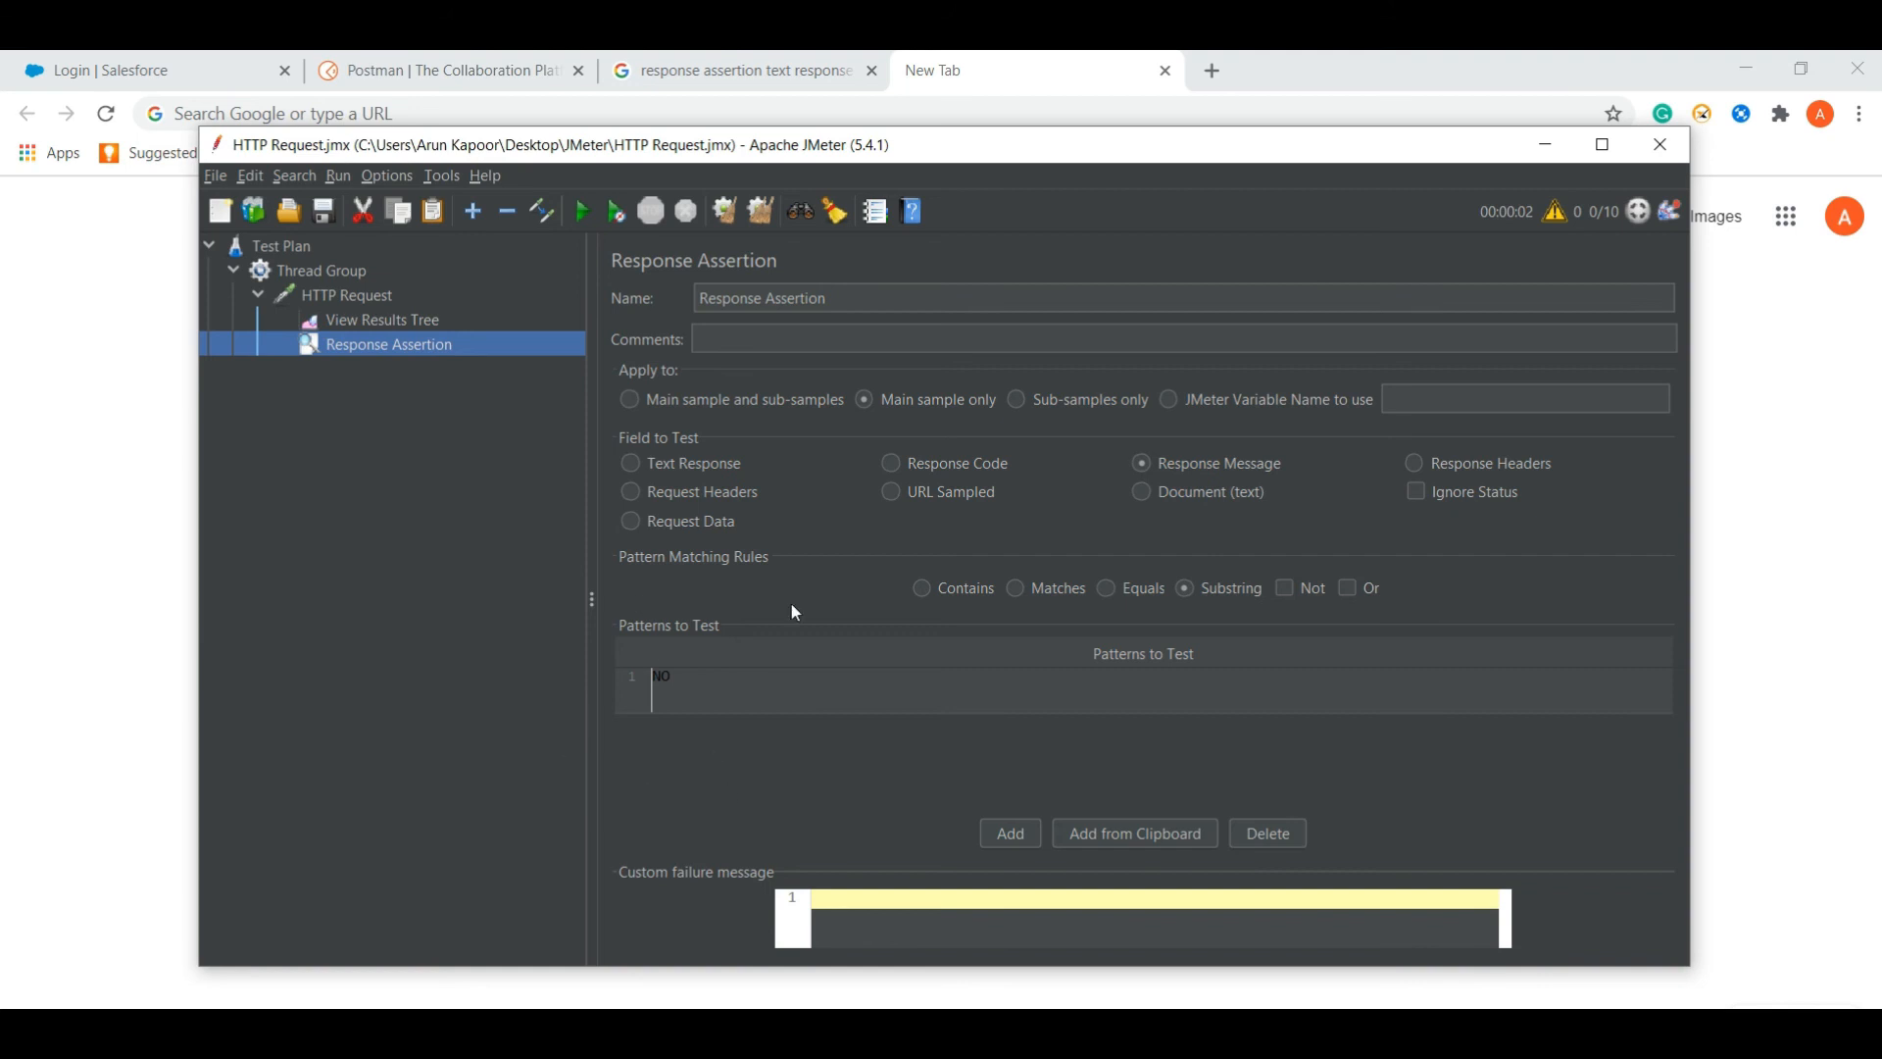
click(1014, 587)
click(898, 689)
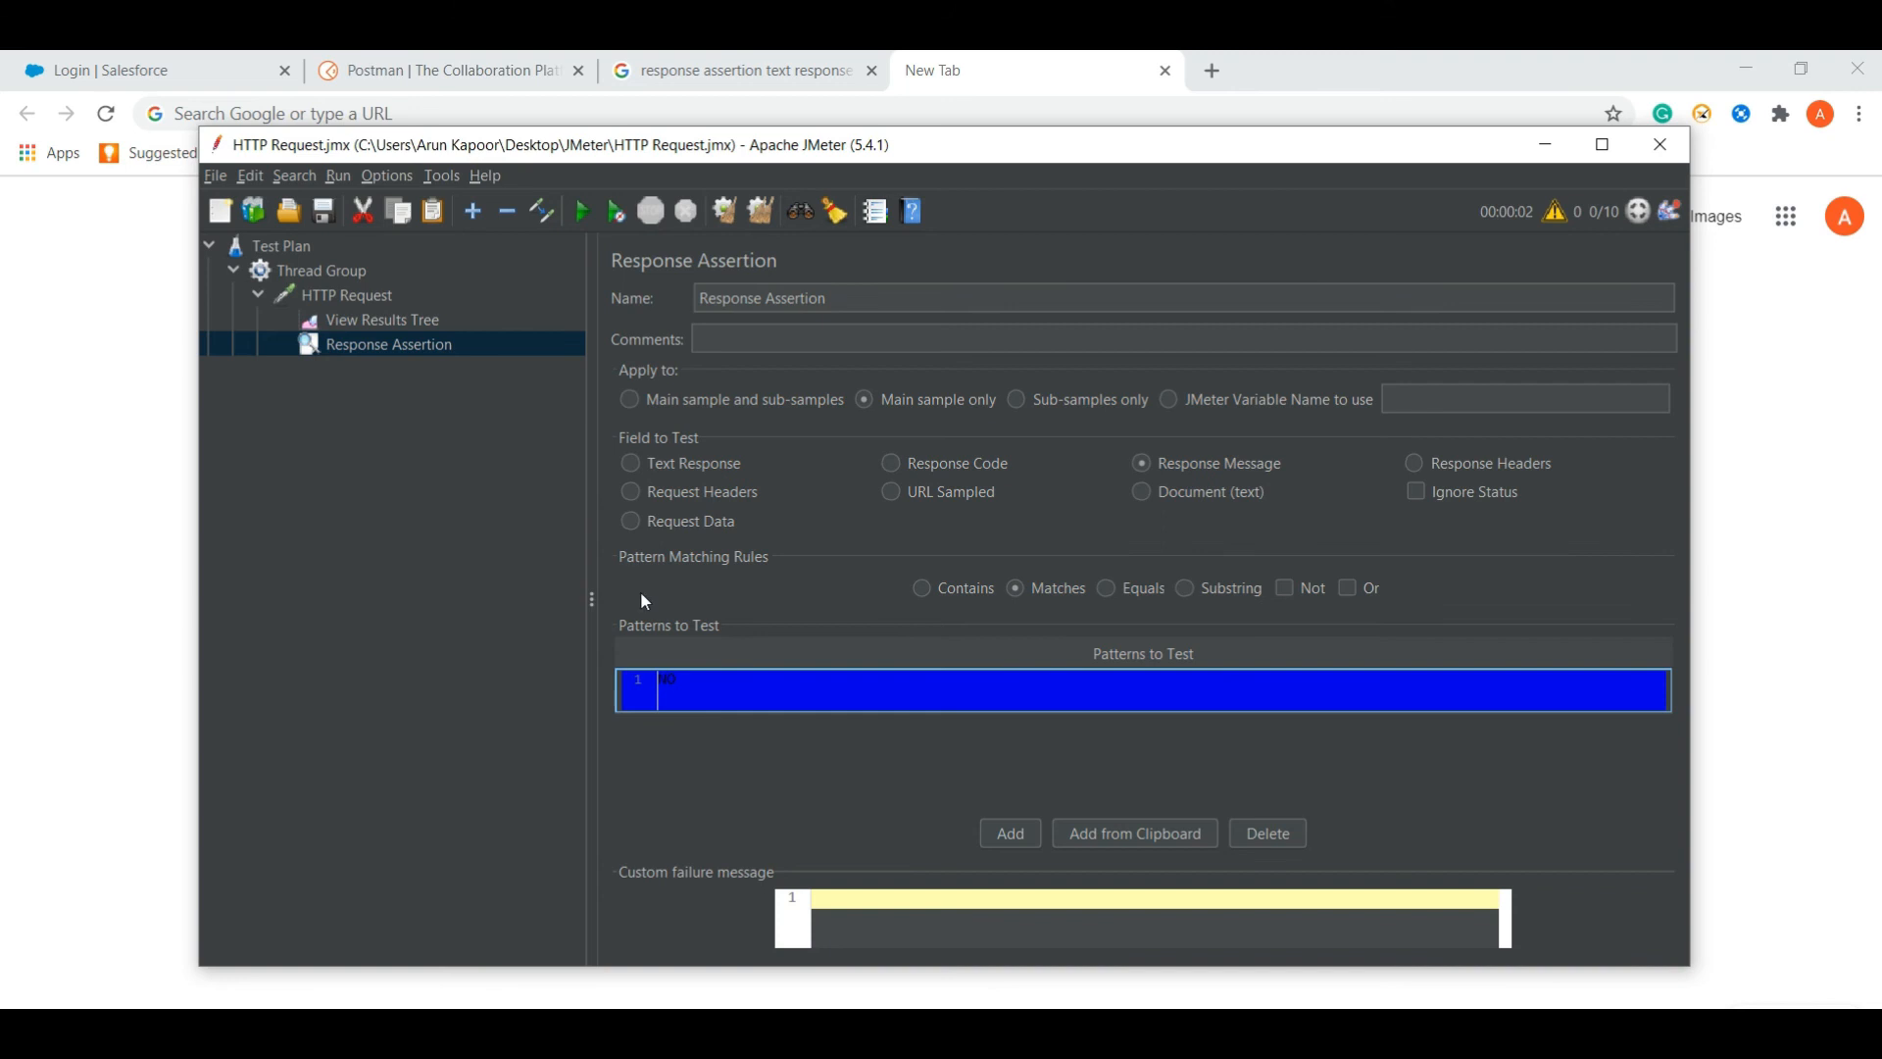
right_click(421, 323)
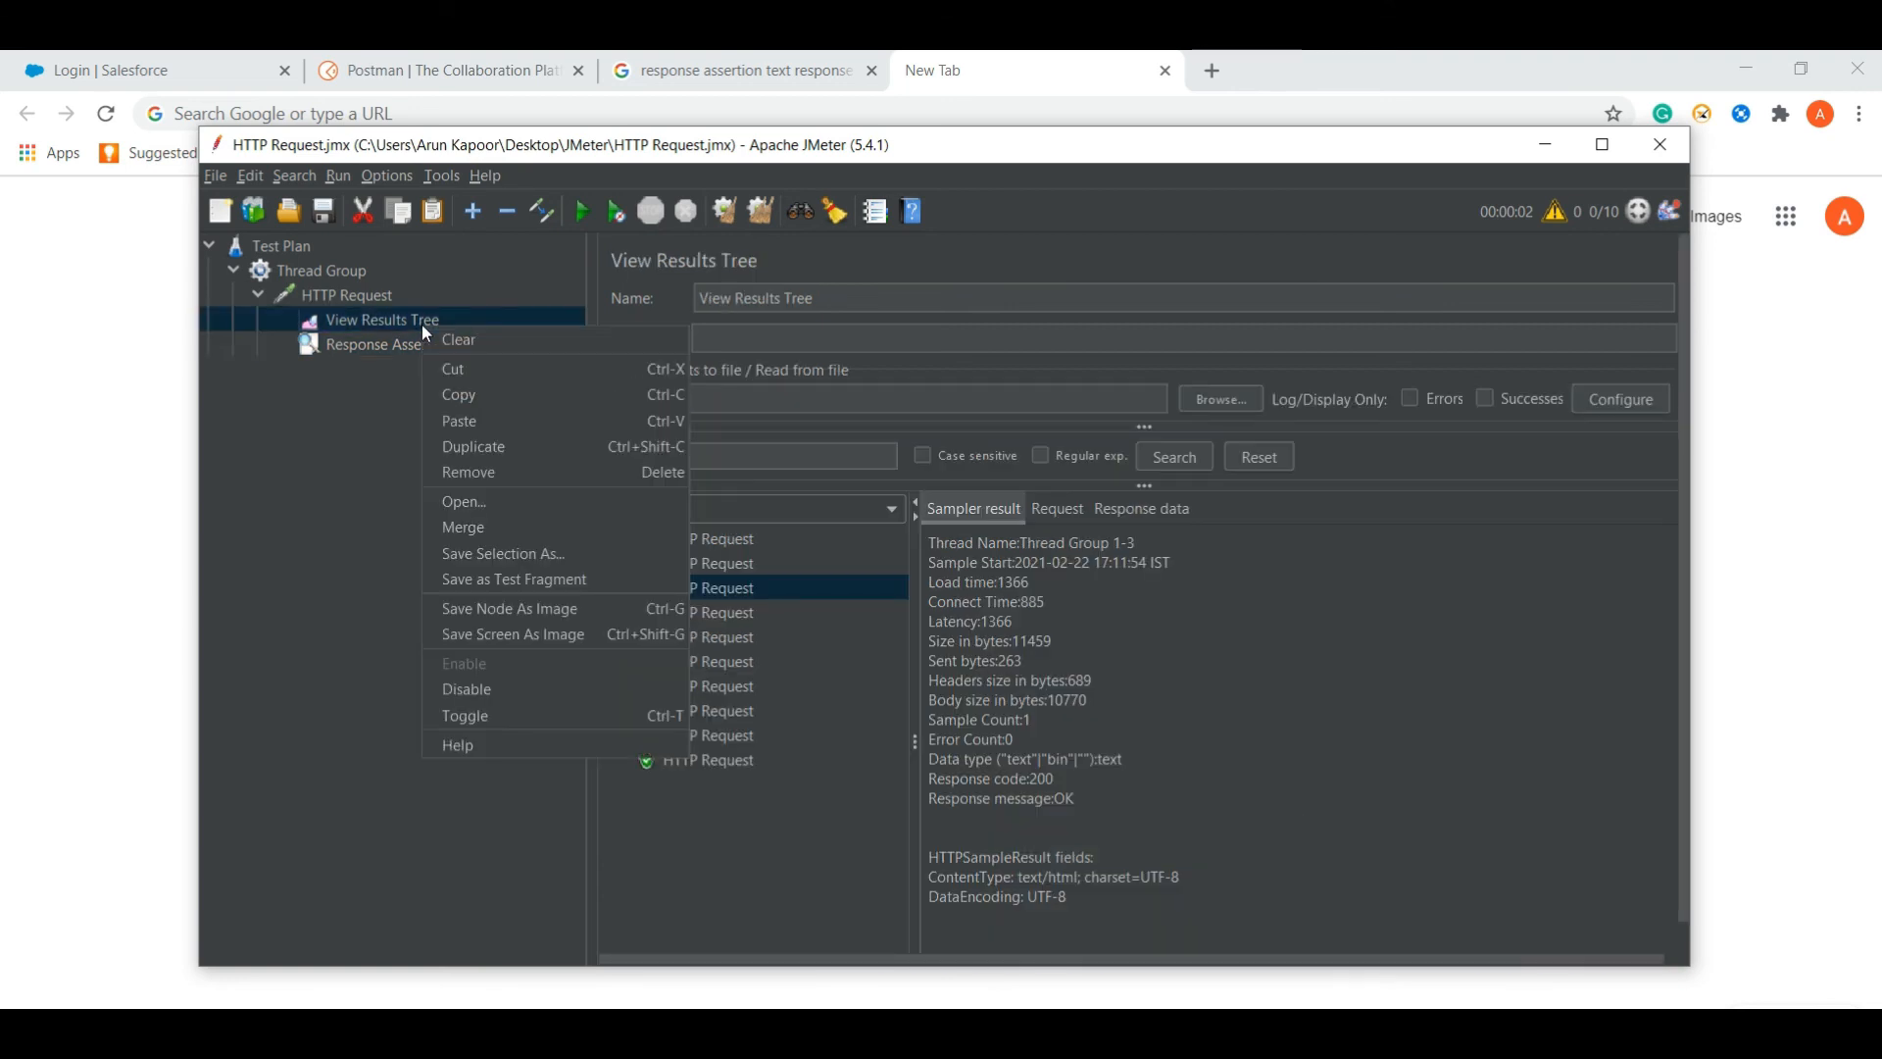
- Clear the results, rerun, and confirm the samples now fail the NO assertion
click(464, 345)
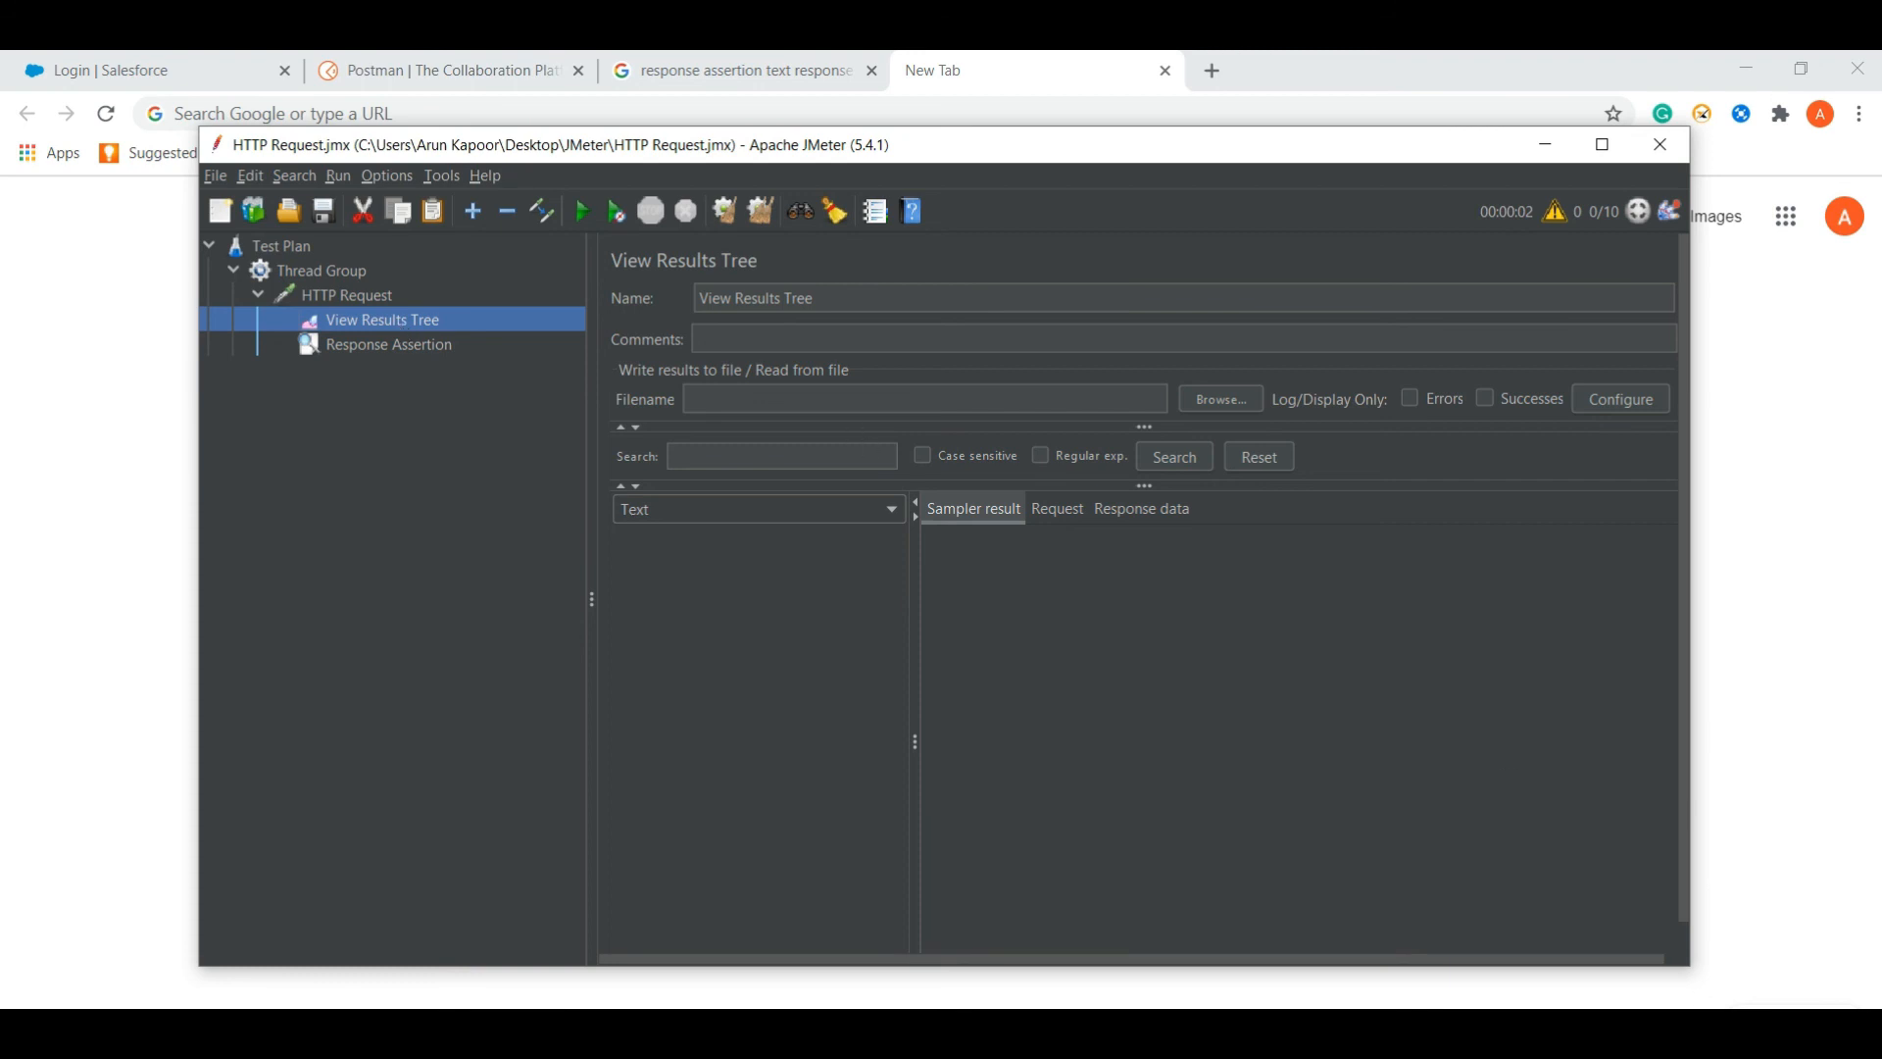
click(586, 211)
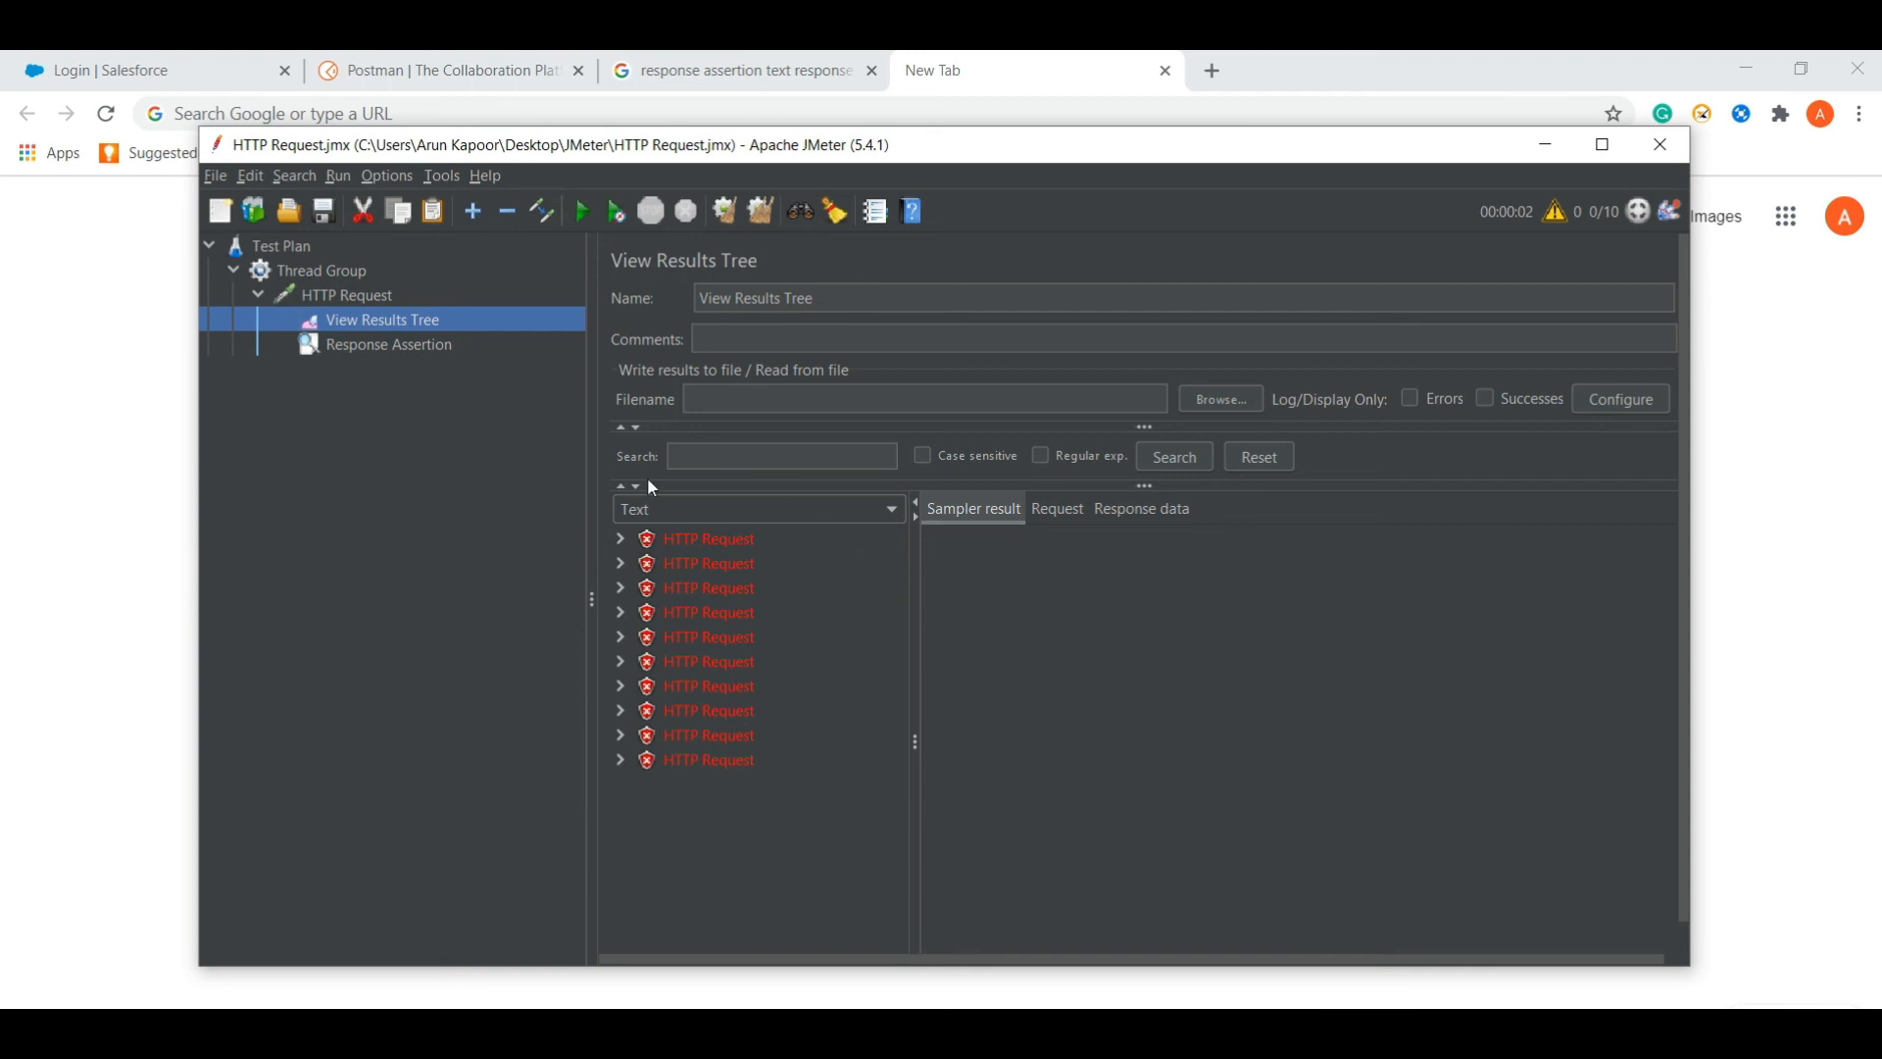
click(710, 588)
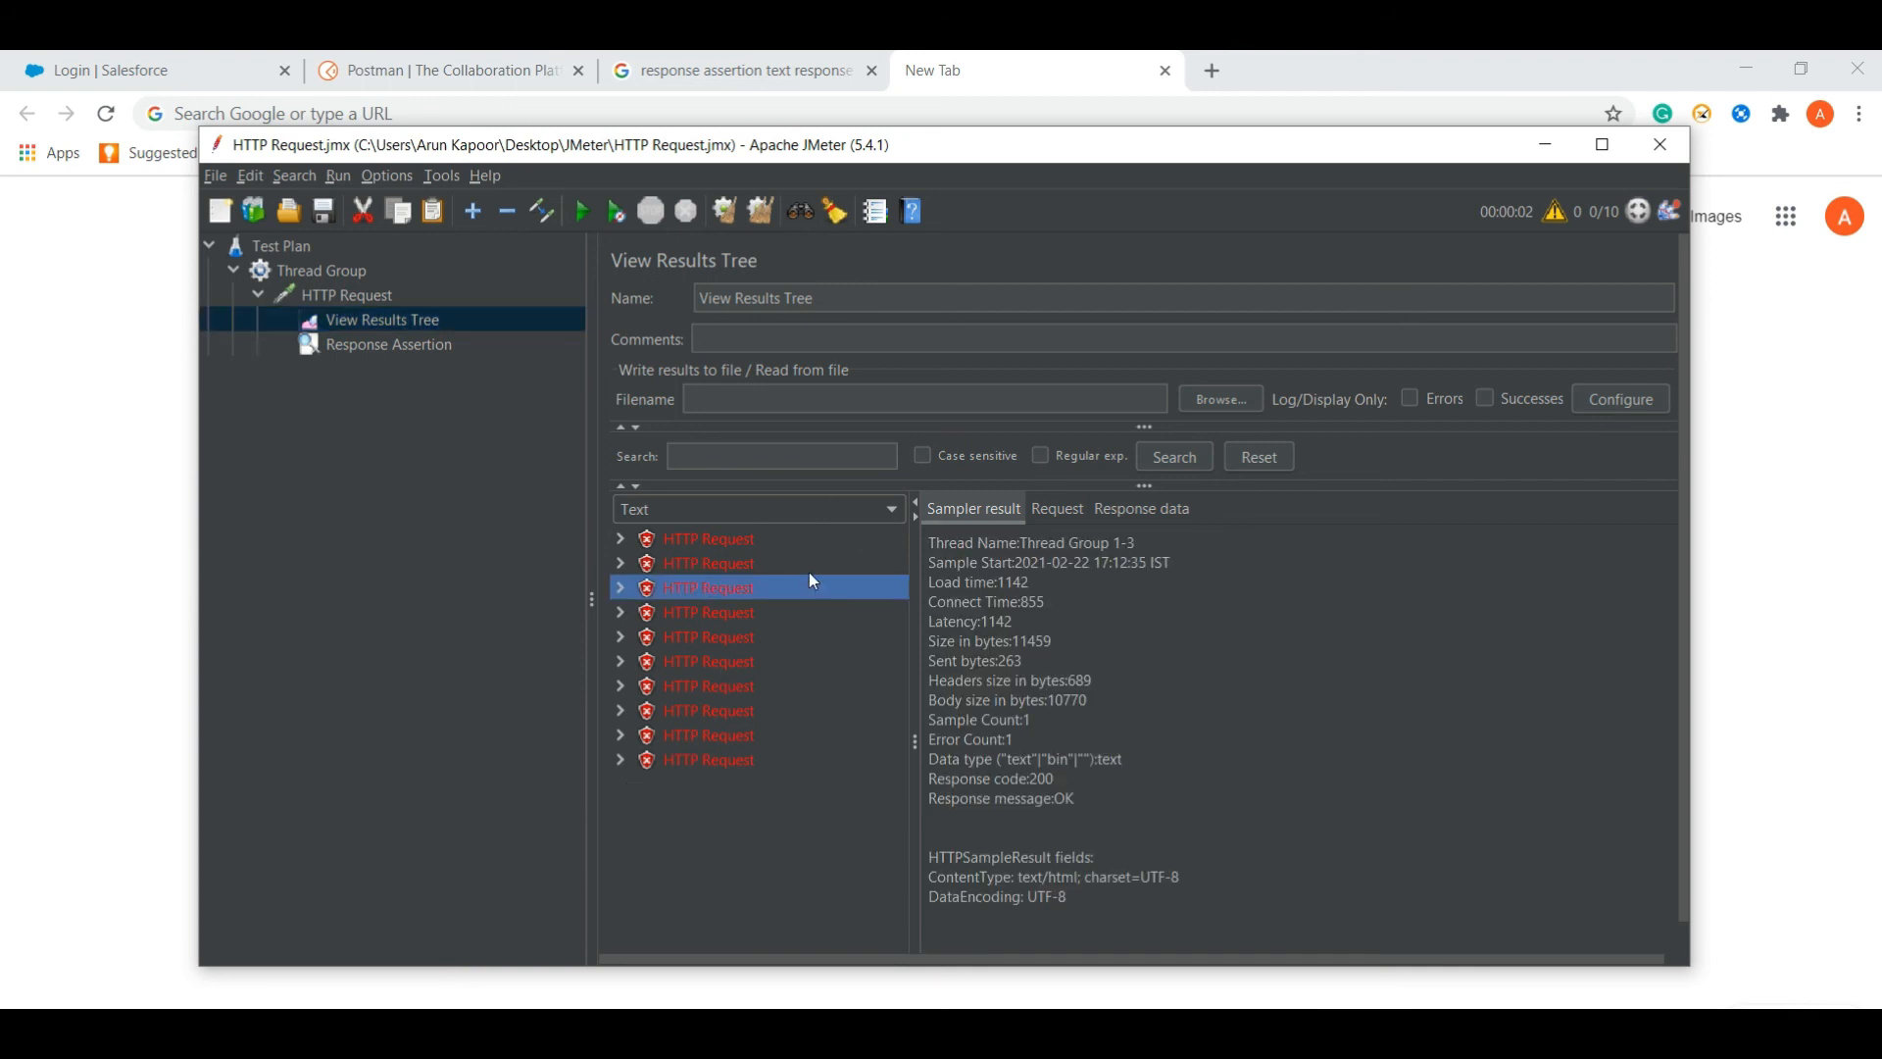
click(378, 349)
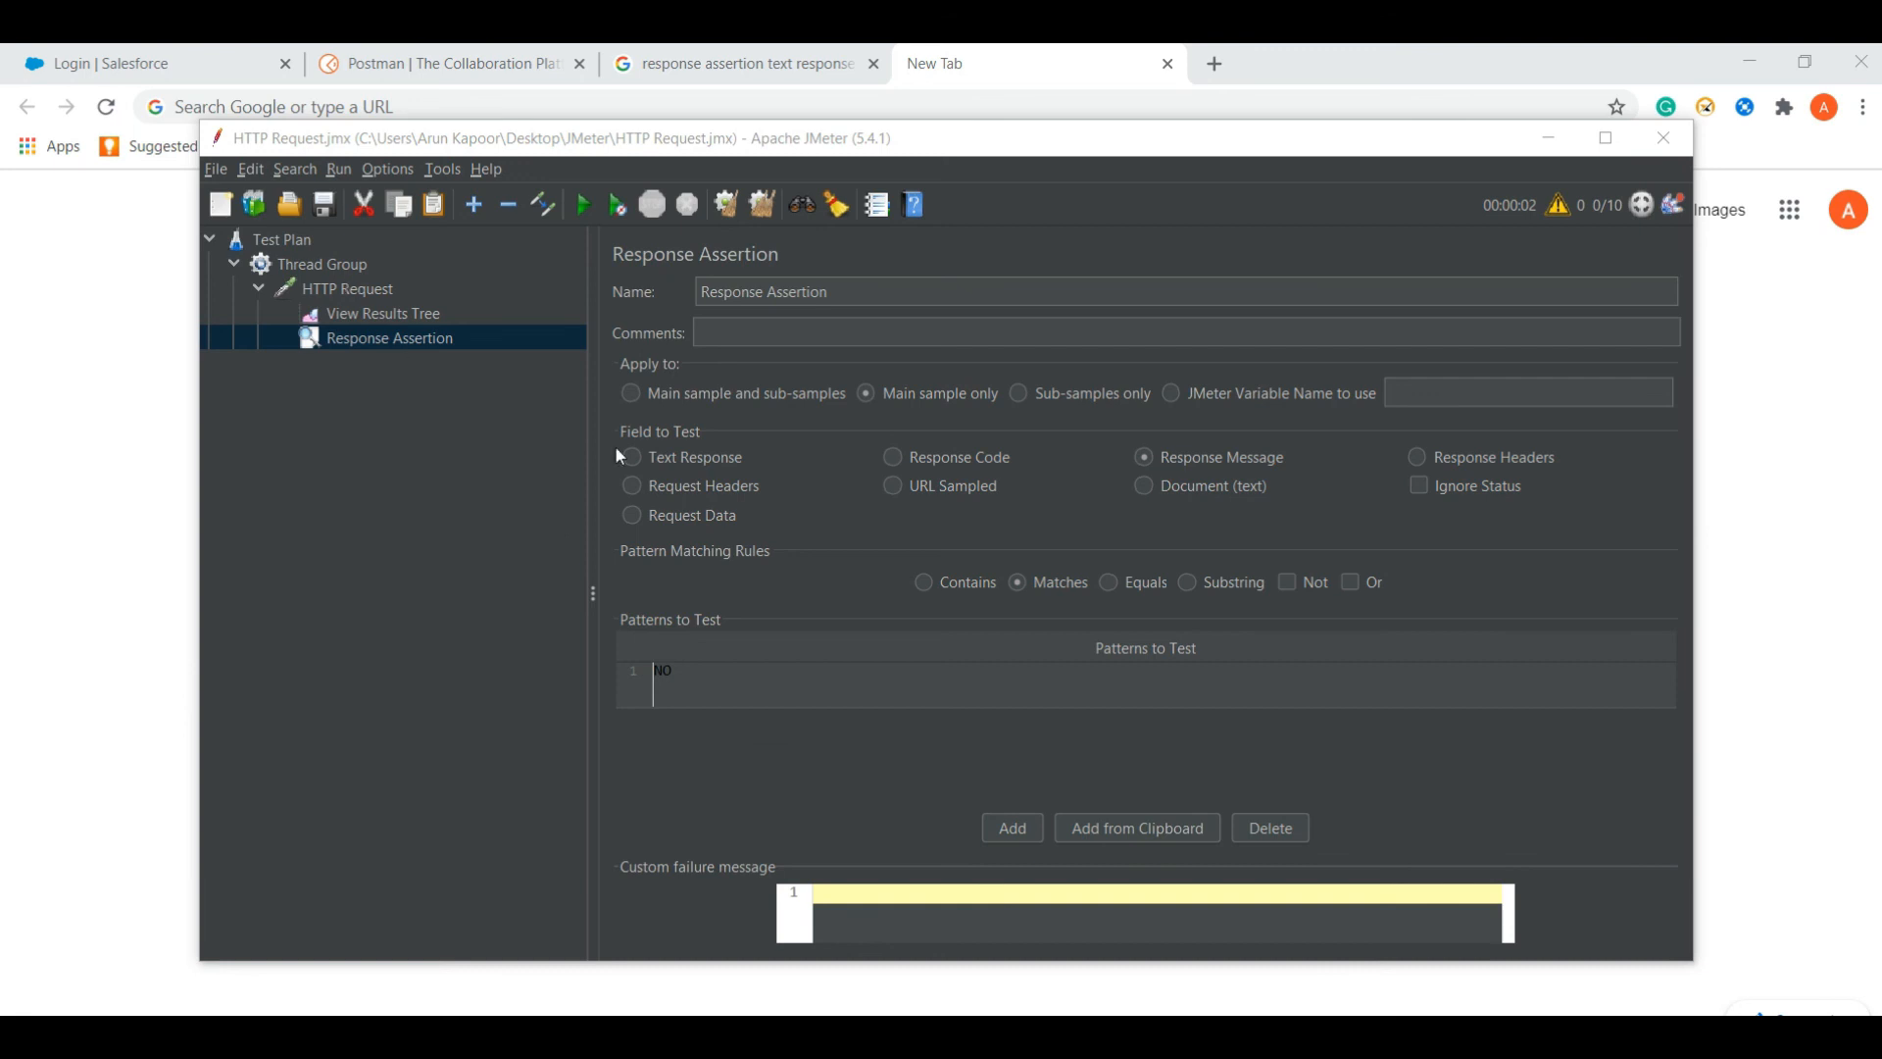
- Change the assertion pattern from NO back to OK
click(737, 690)
key(BackSpace)
key(BackSpace)
text(OK)
key(Return)
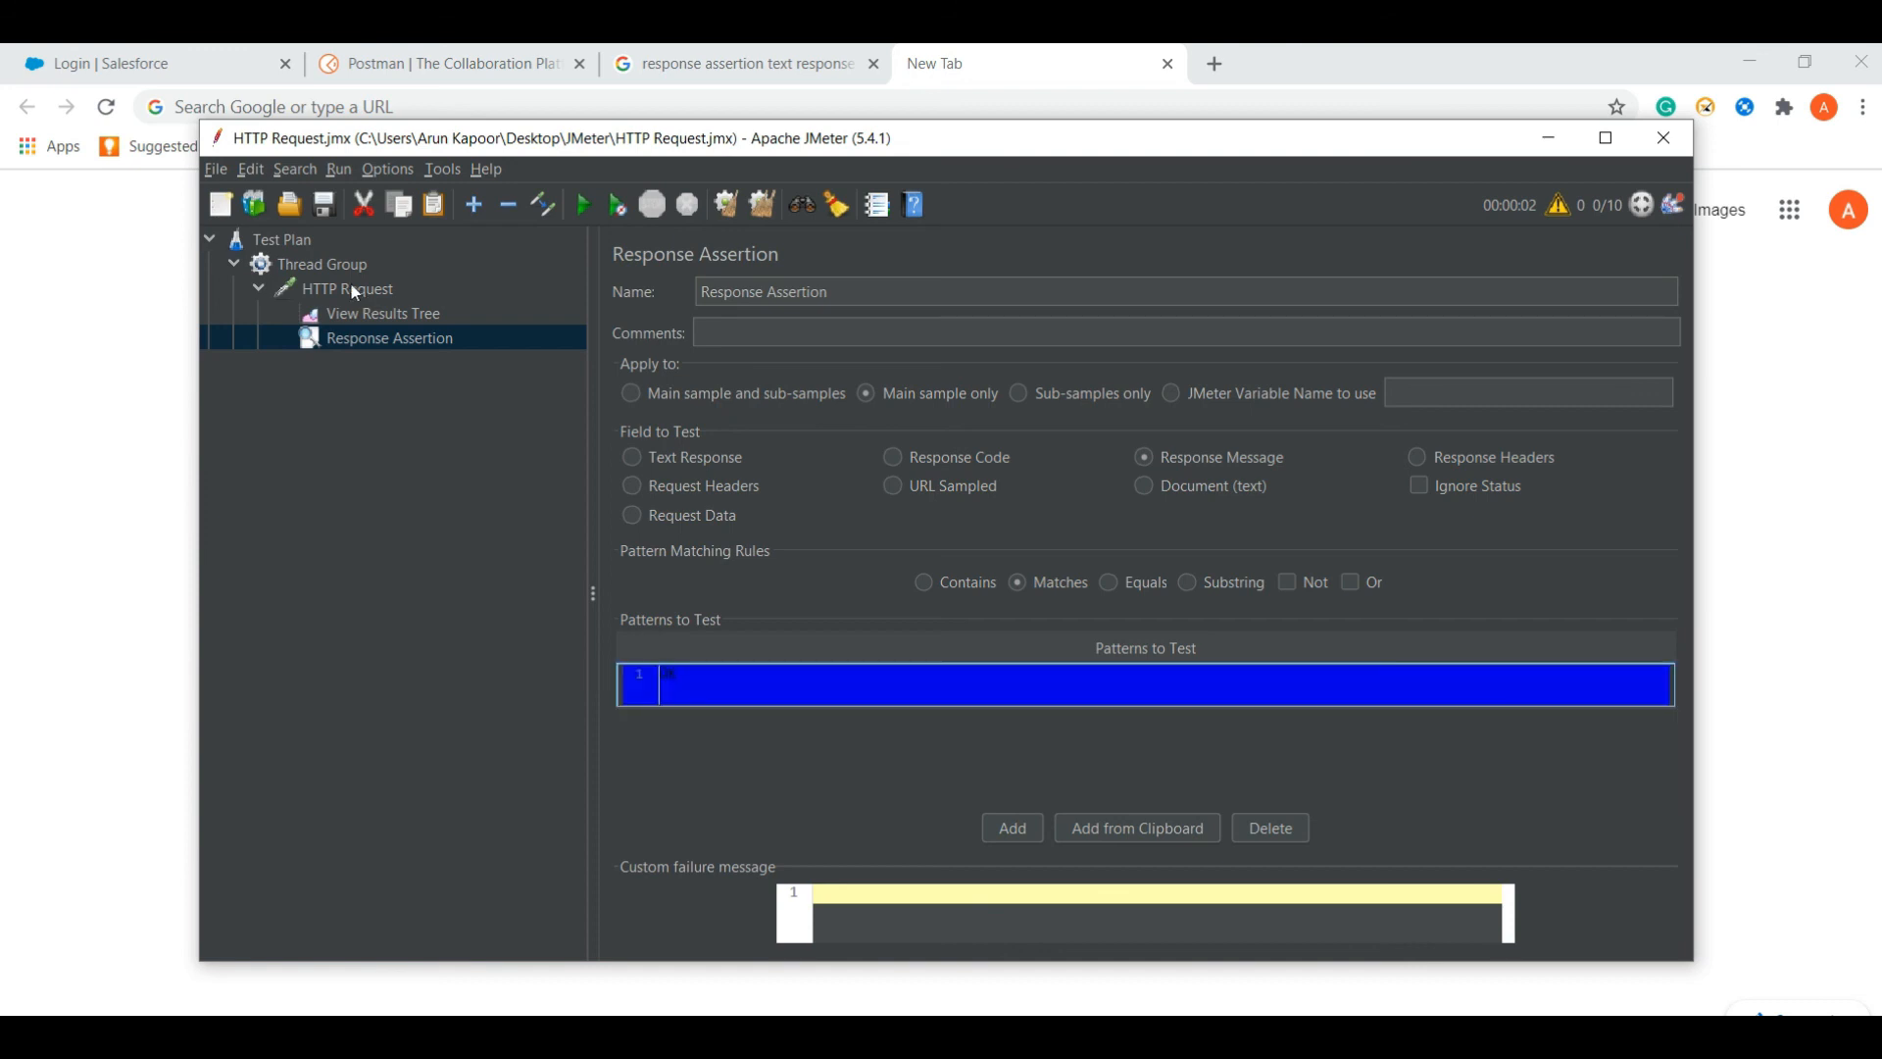
- Clear the ten failed samples from View Results Tree
click(359, 312)
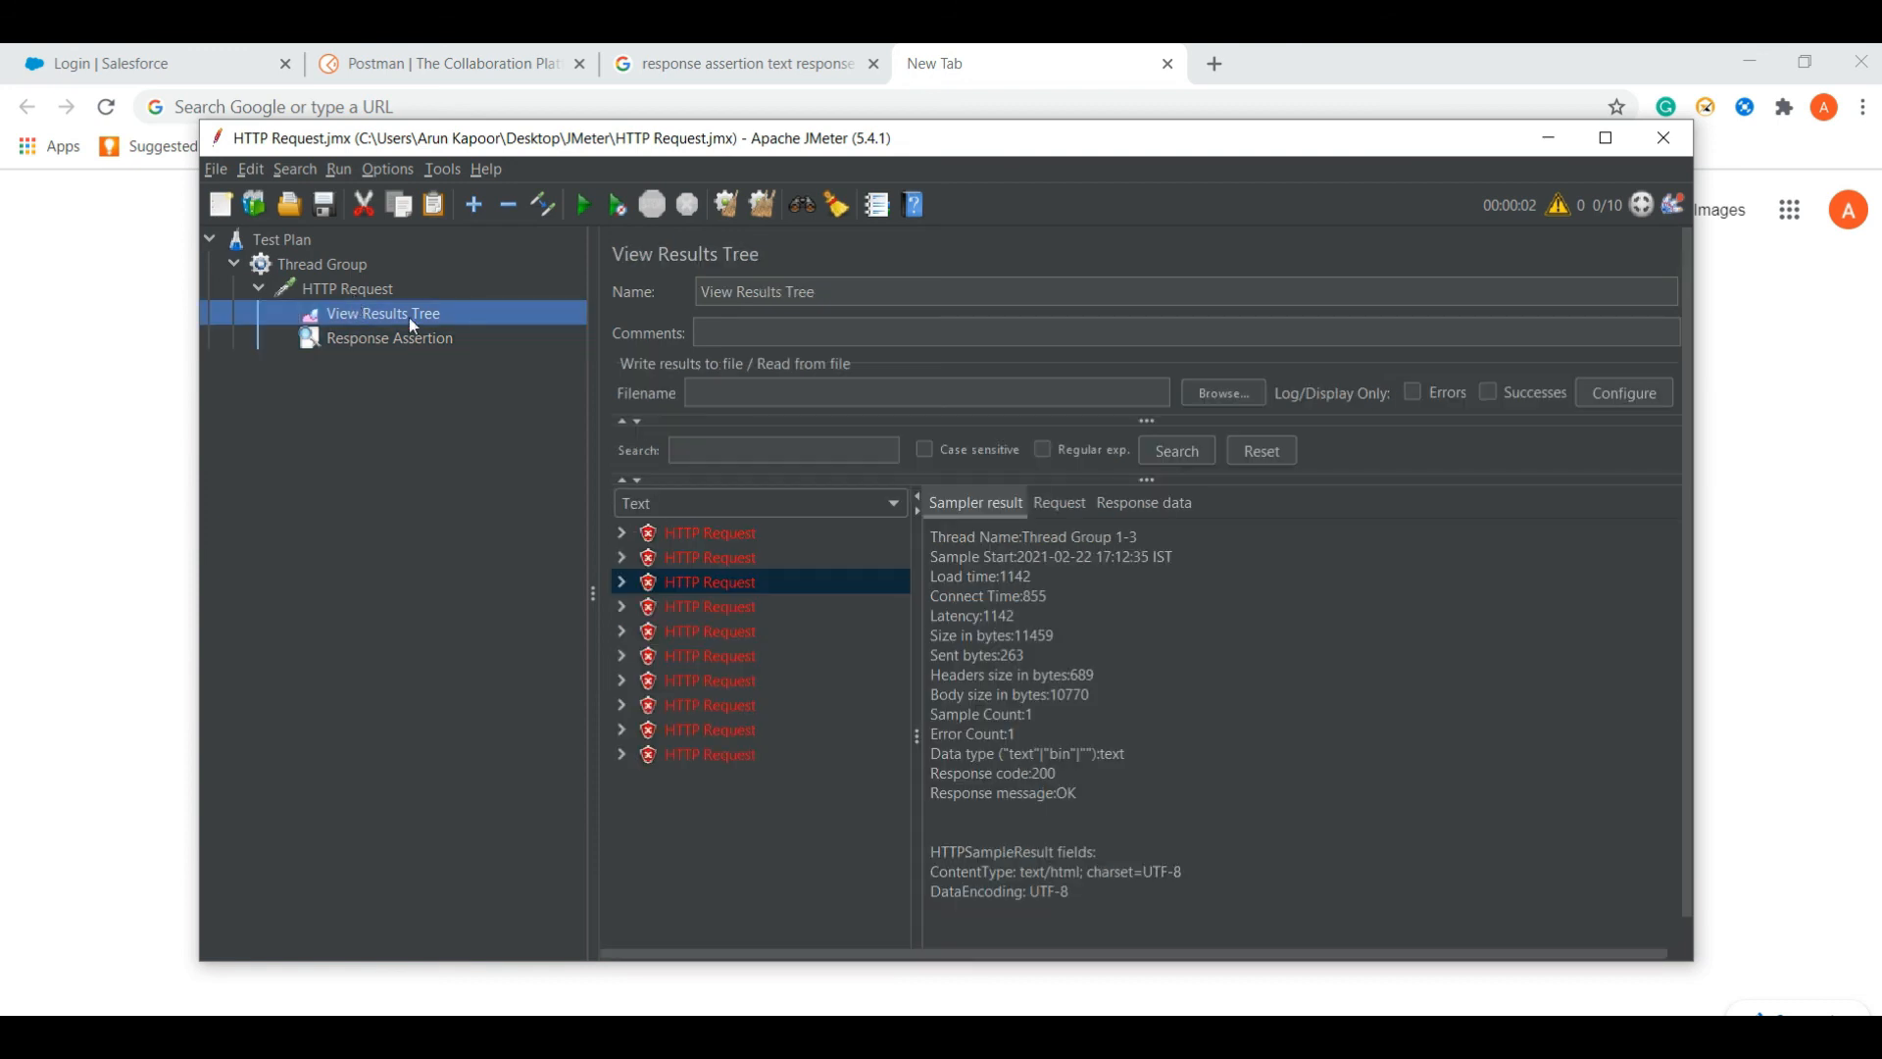
right_click(402, 320)
click(451, 337)
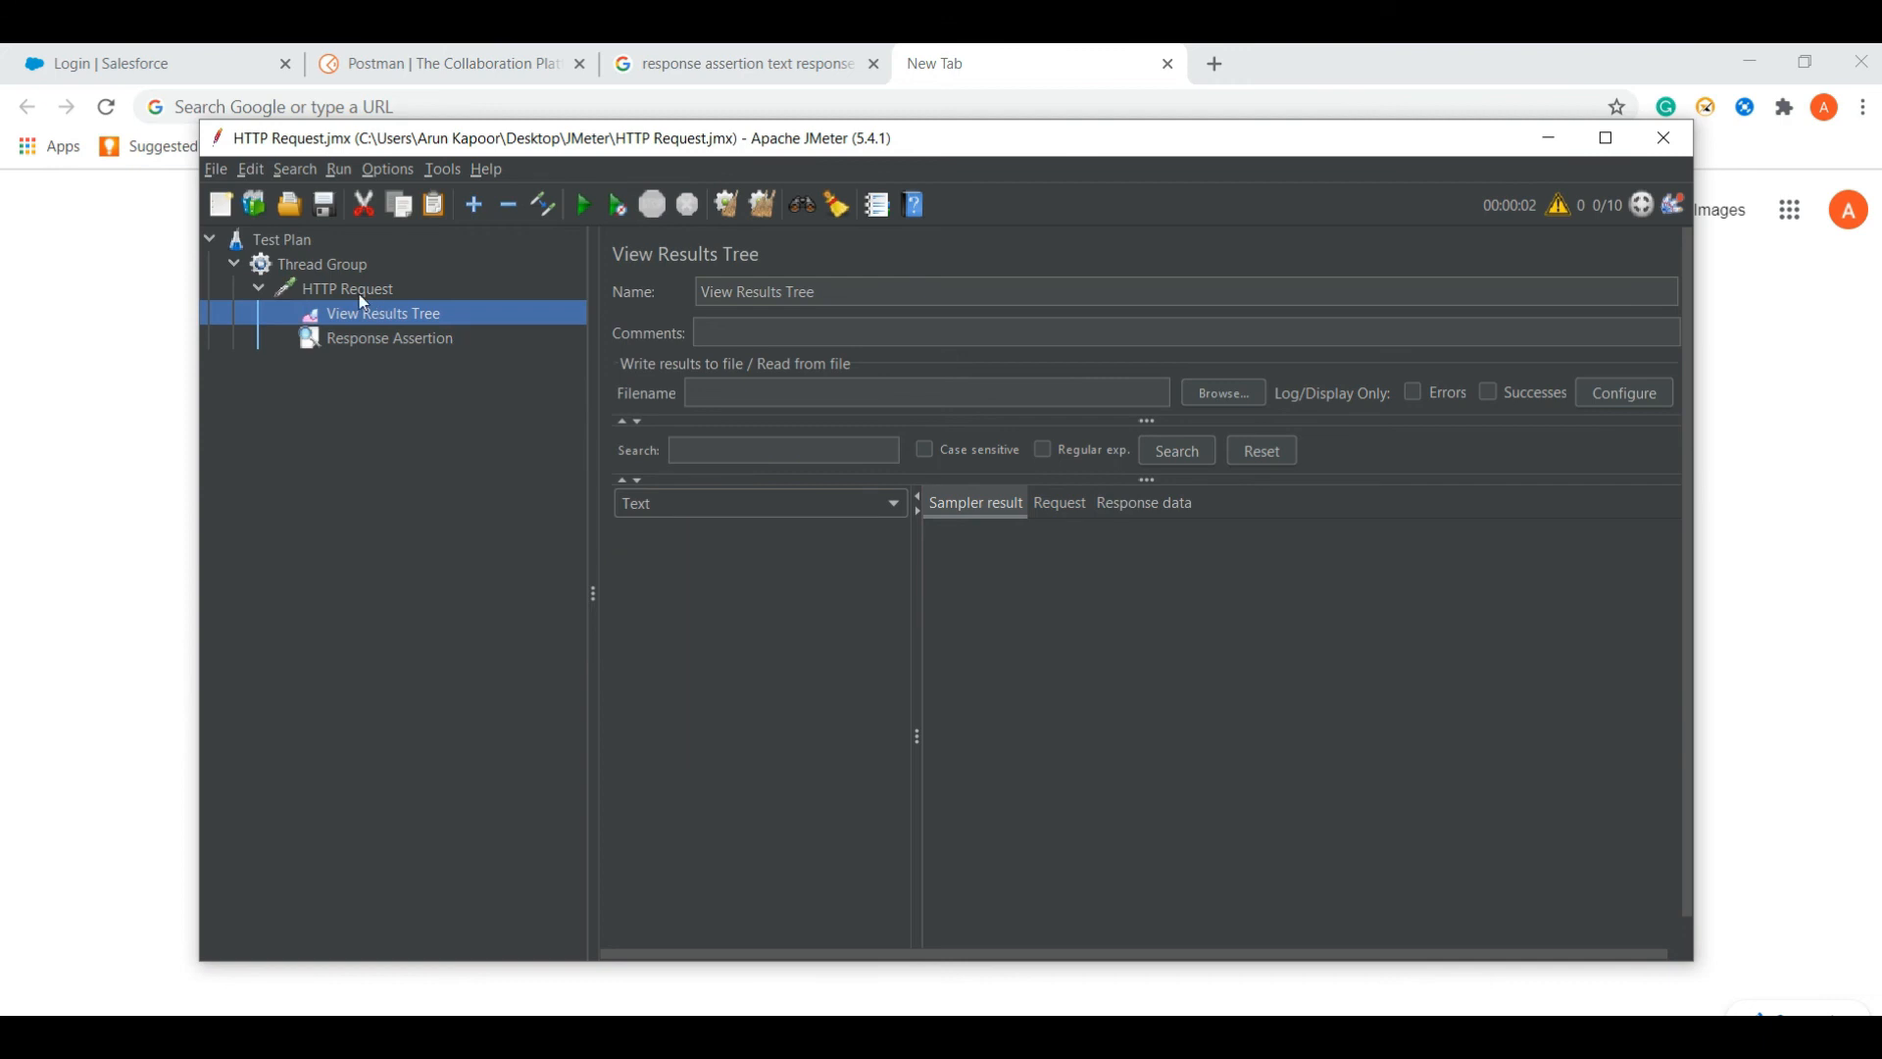
click(353, 288)
- Add a Summary Report listener under HTTP Request and move it above Response Assertion
right_click(345, 285)
mouse_move(507, 302)
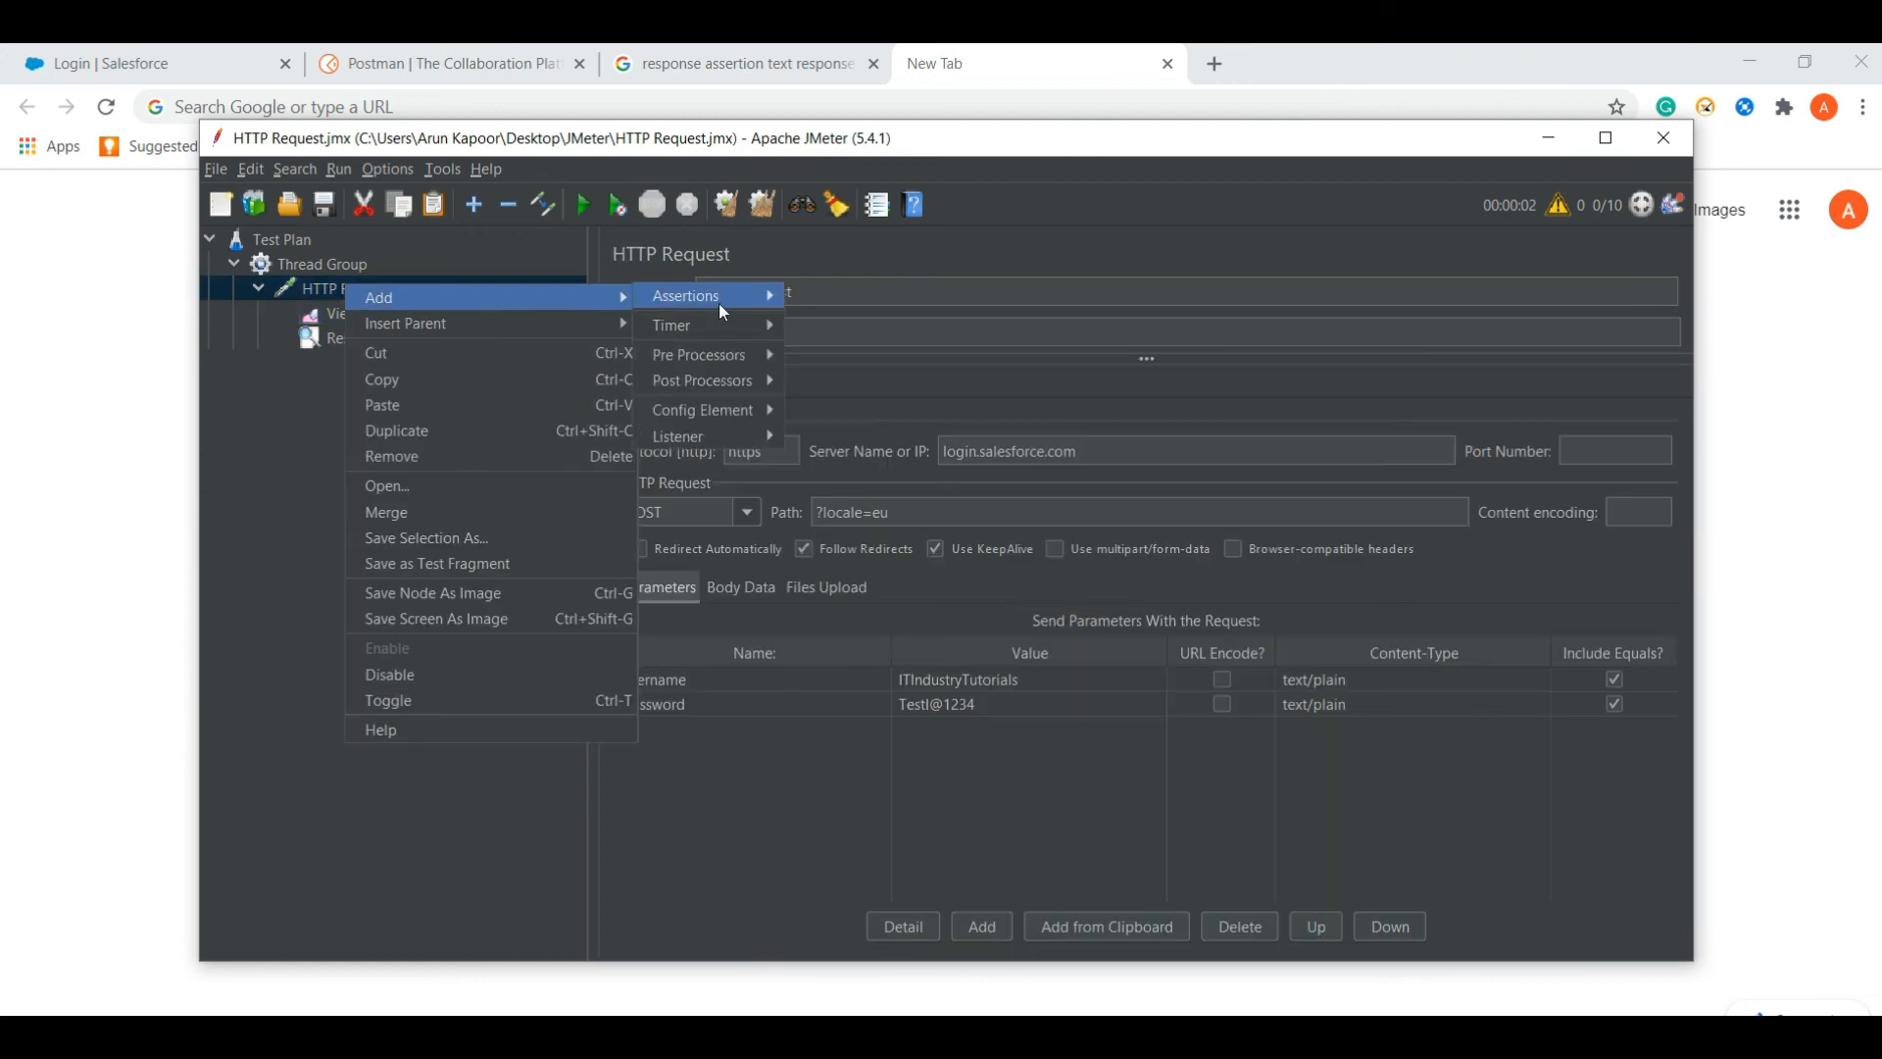
mouse_move(751, 437)
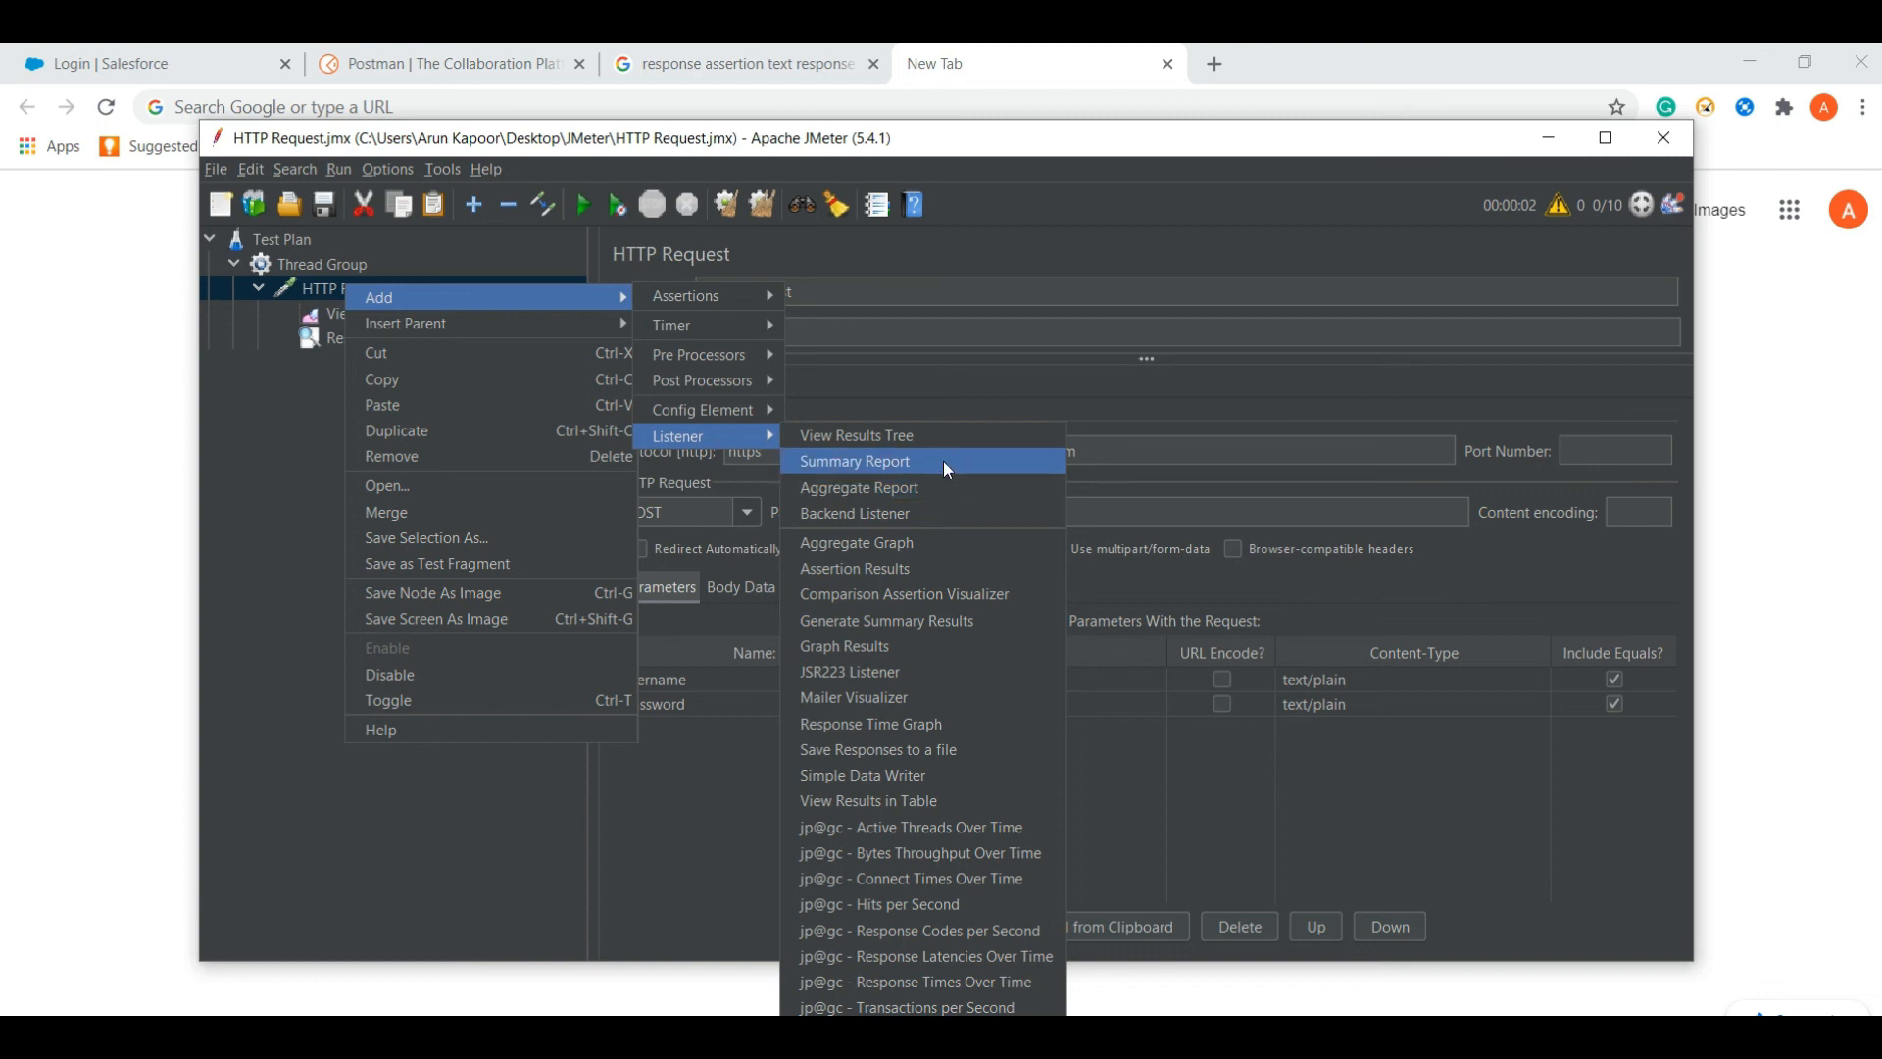
click(934, 461)
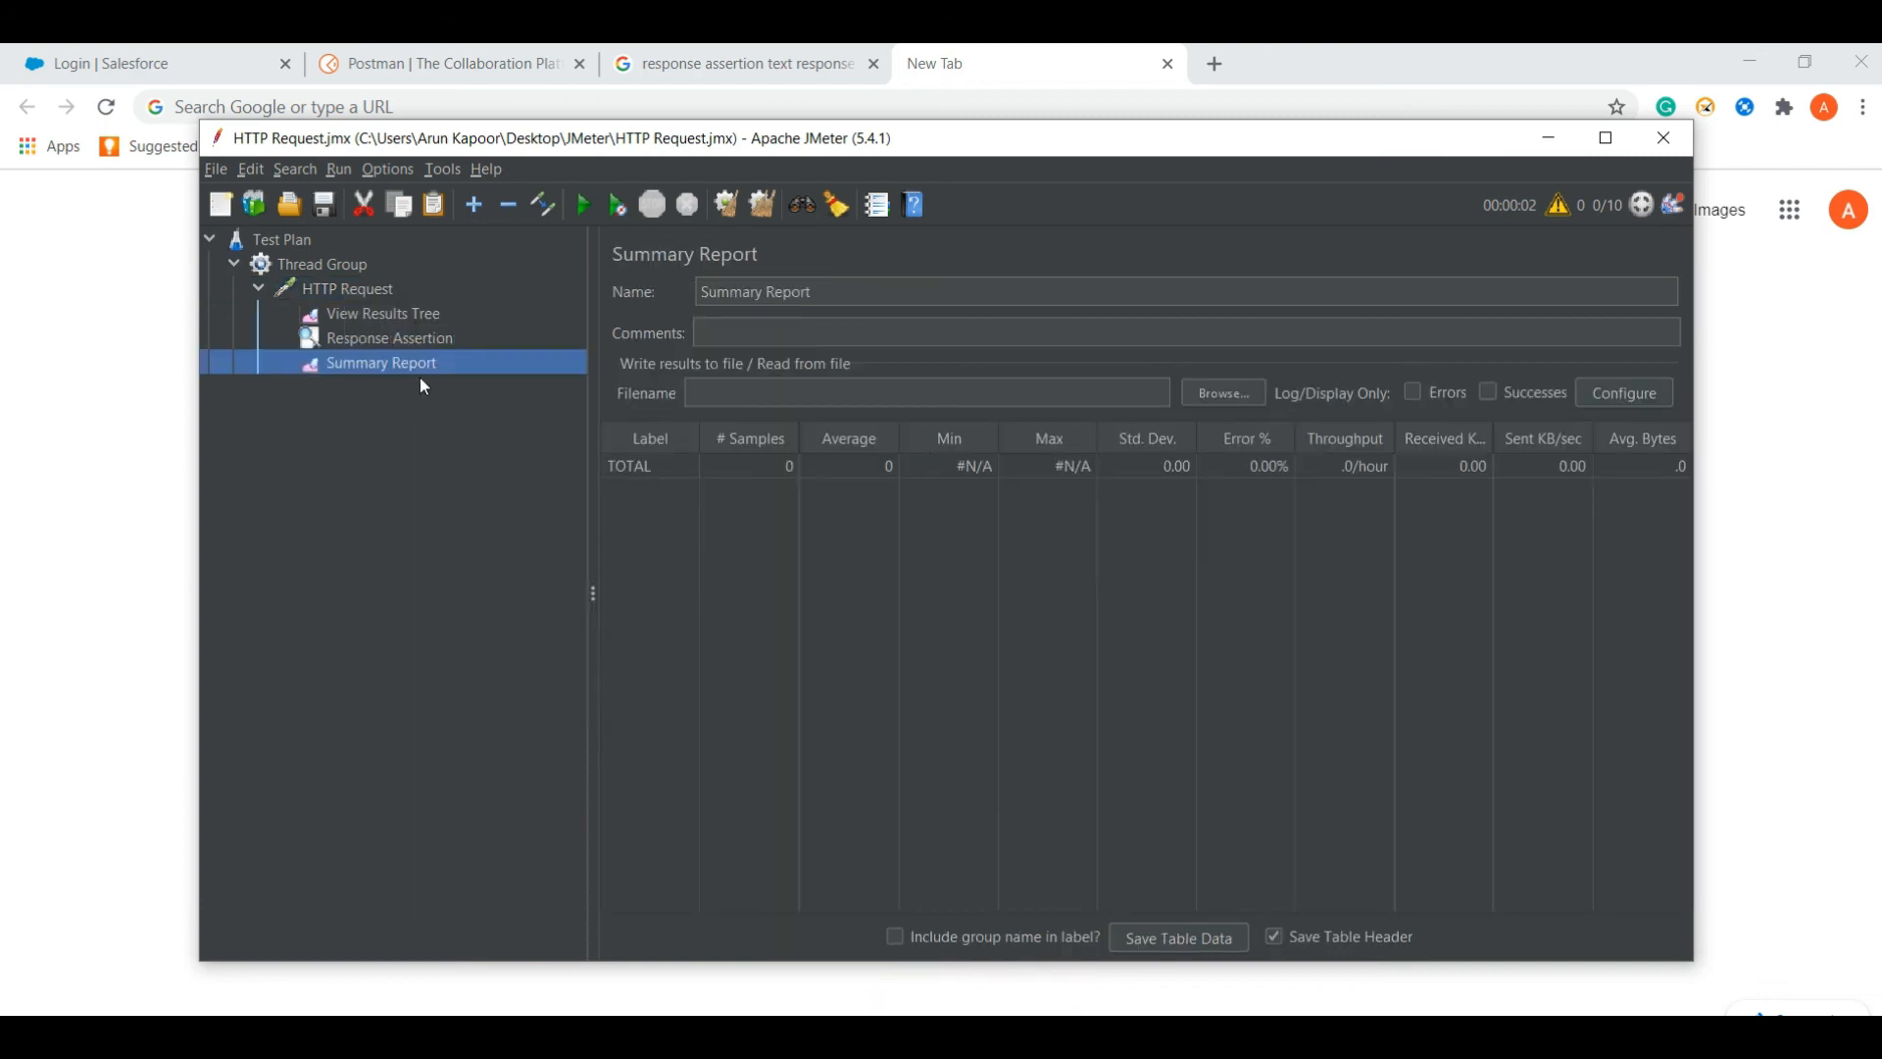
drag(405, 370, 384, 330)
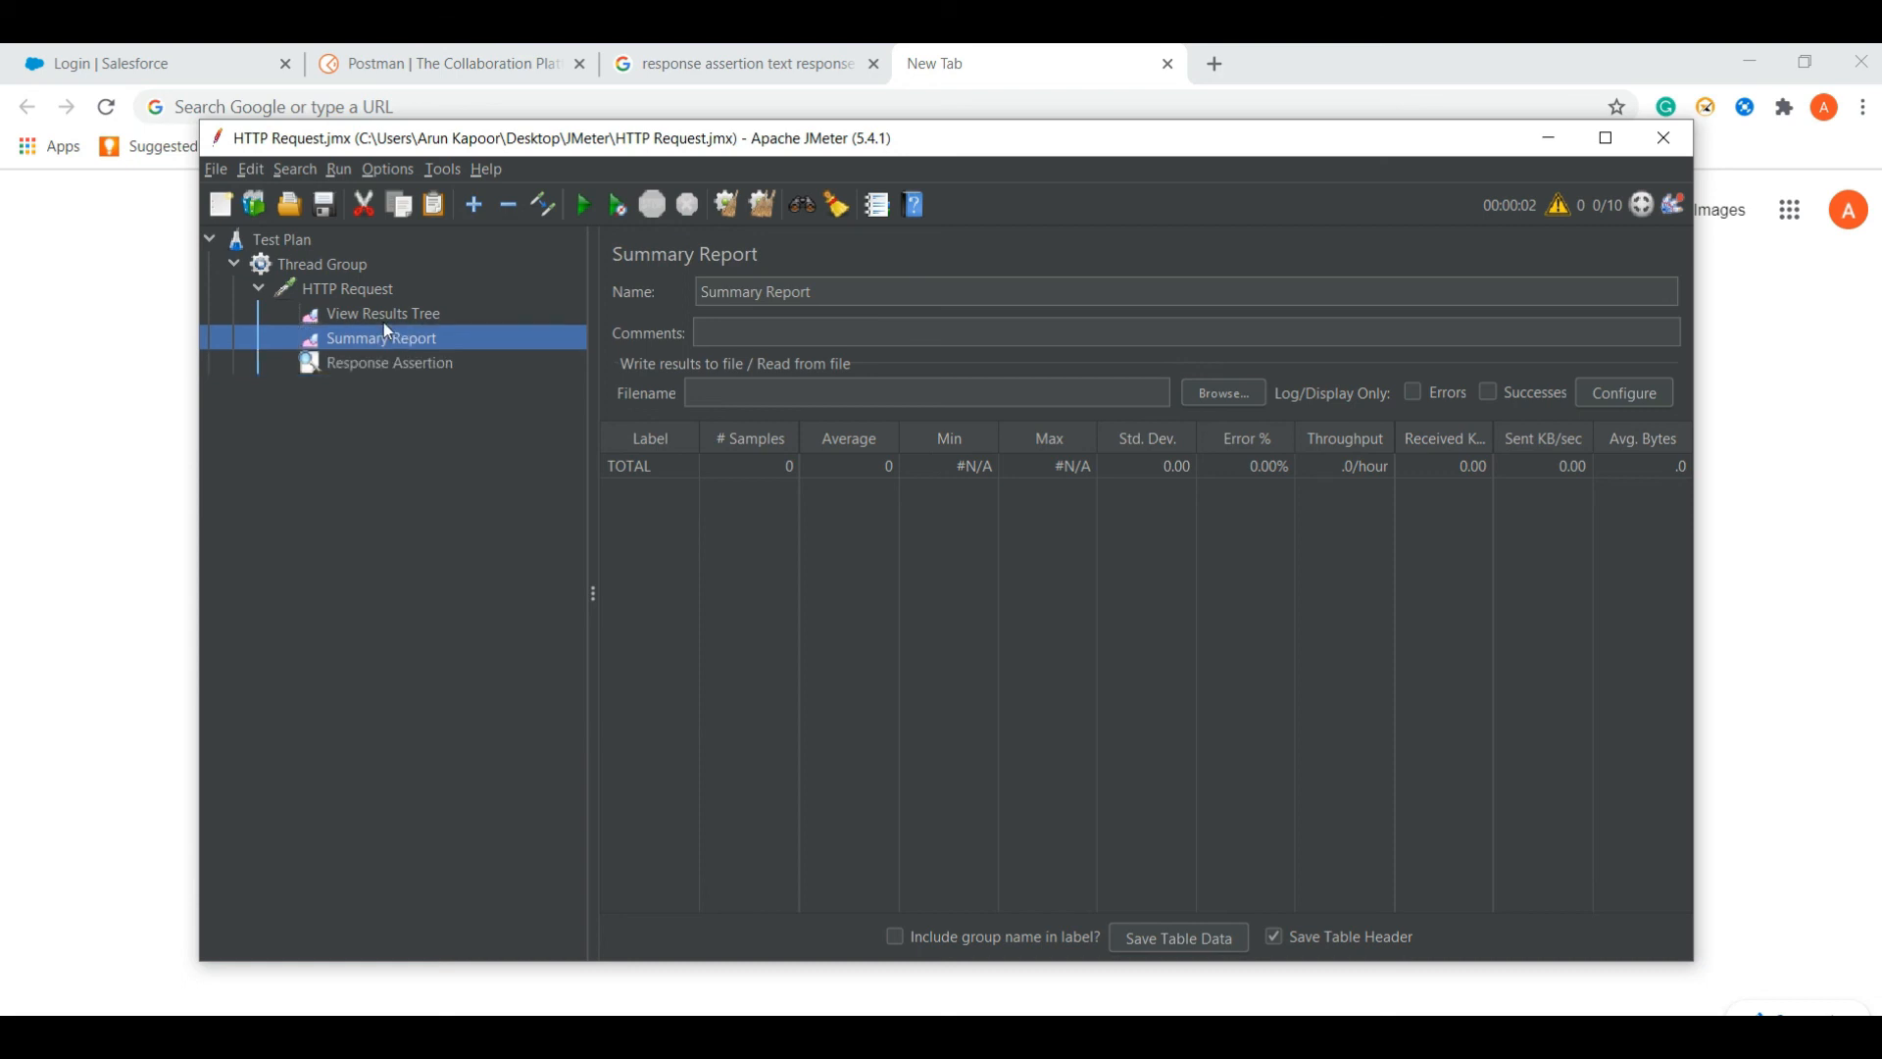
- Add a View Results in Table listener and move it above Response Assertion too
right_click(339, 290)
mouse_move(435, 309)
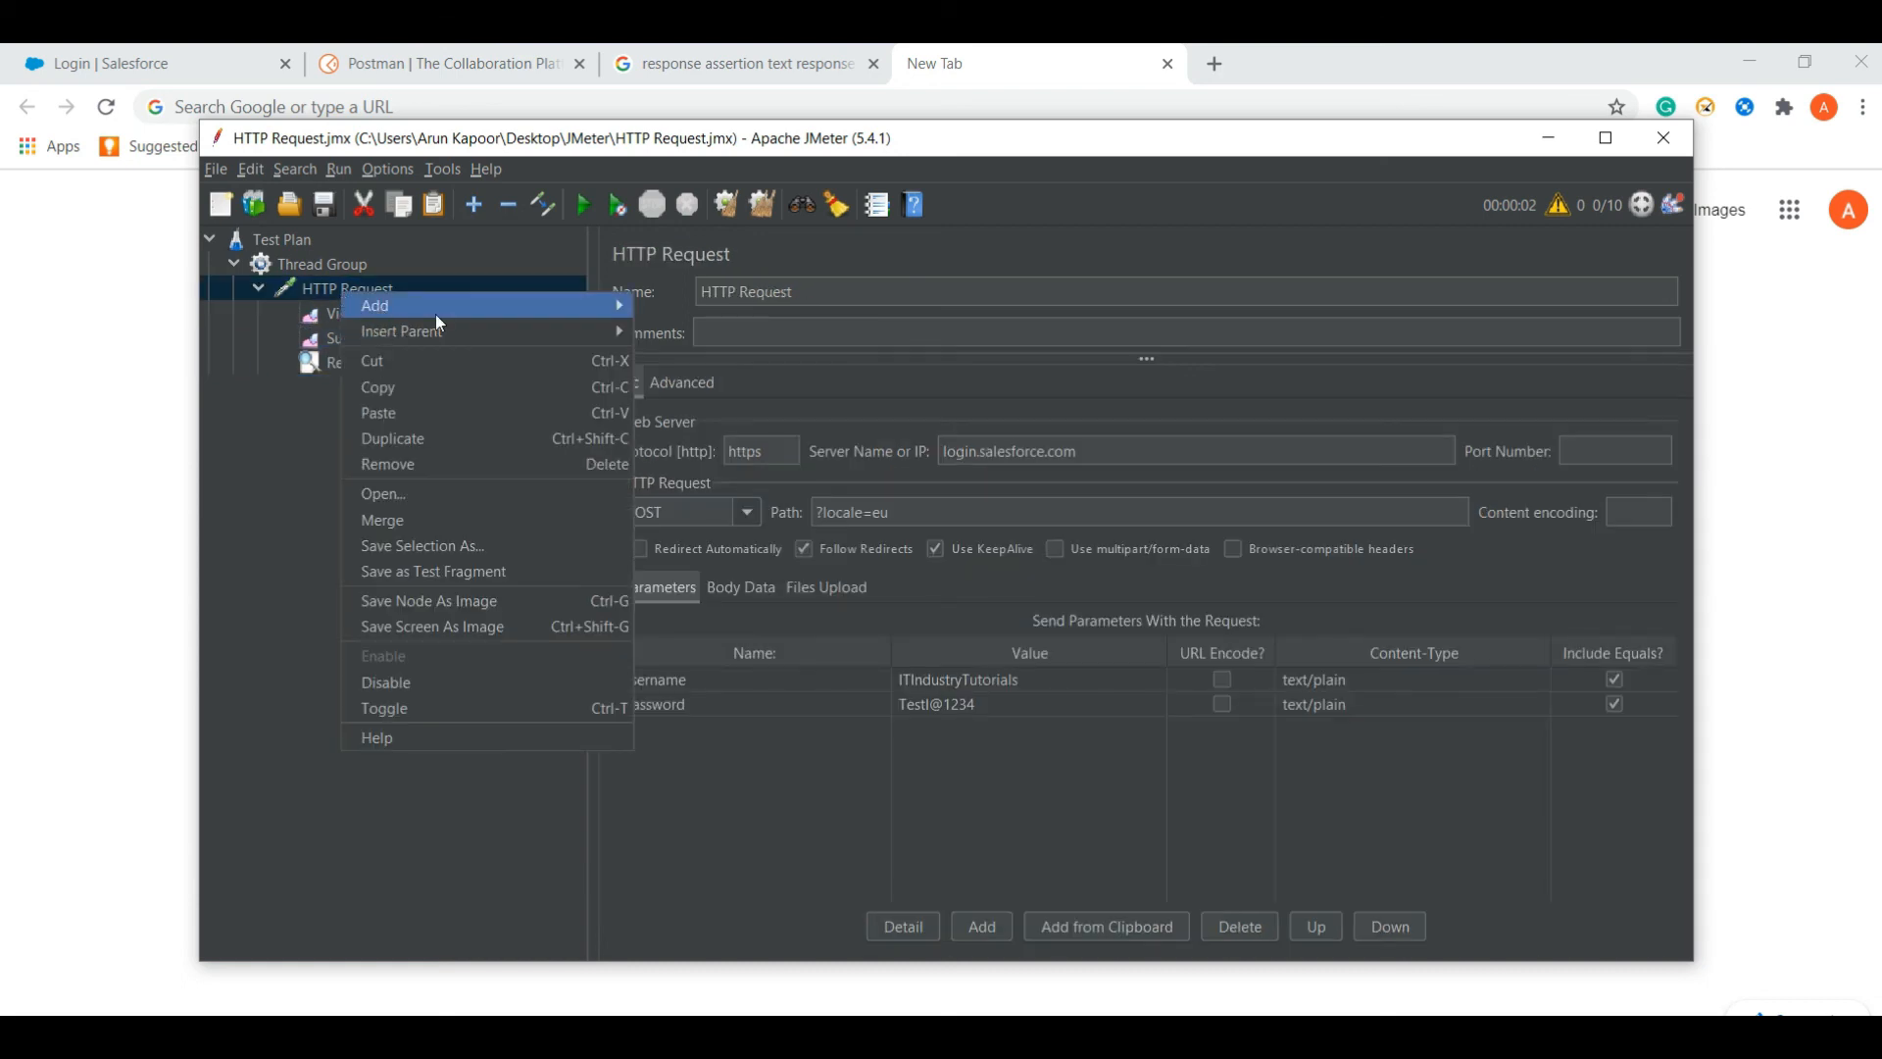
mouse_move(705, 304)
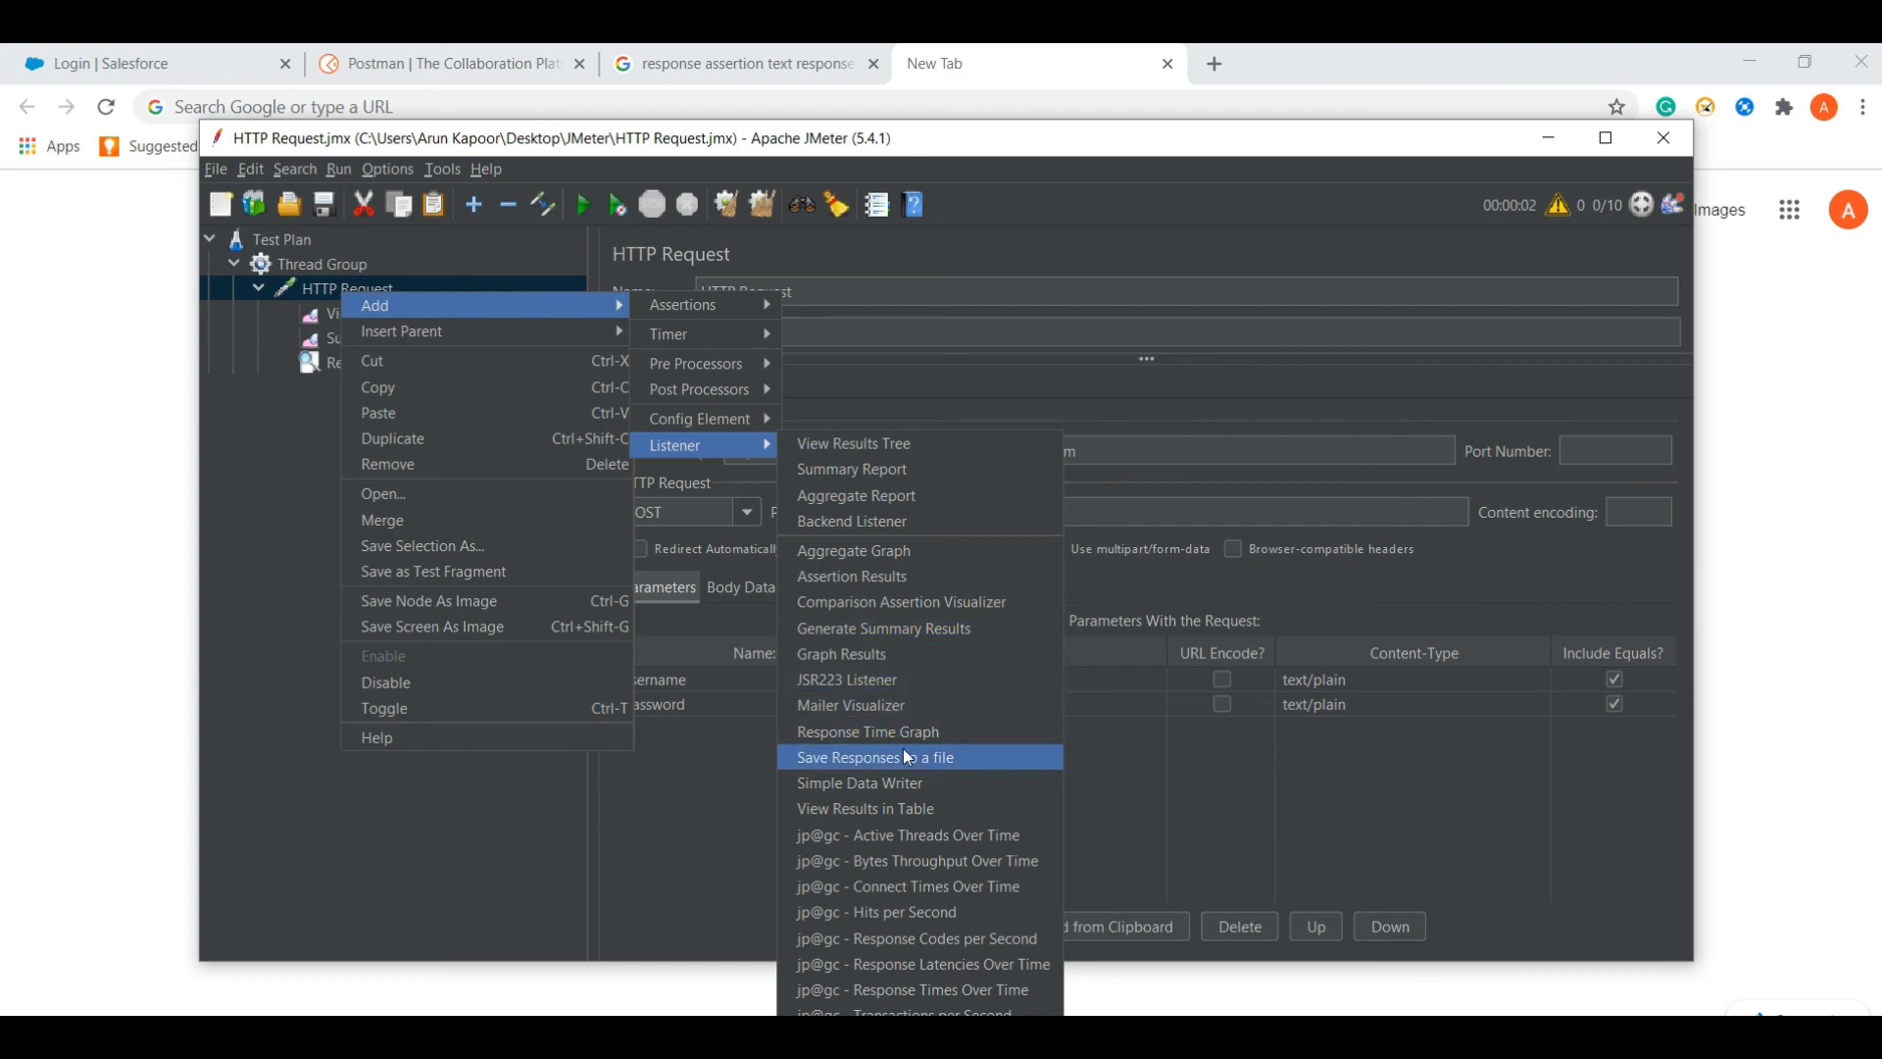
click(909, 808)
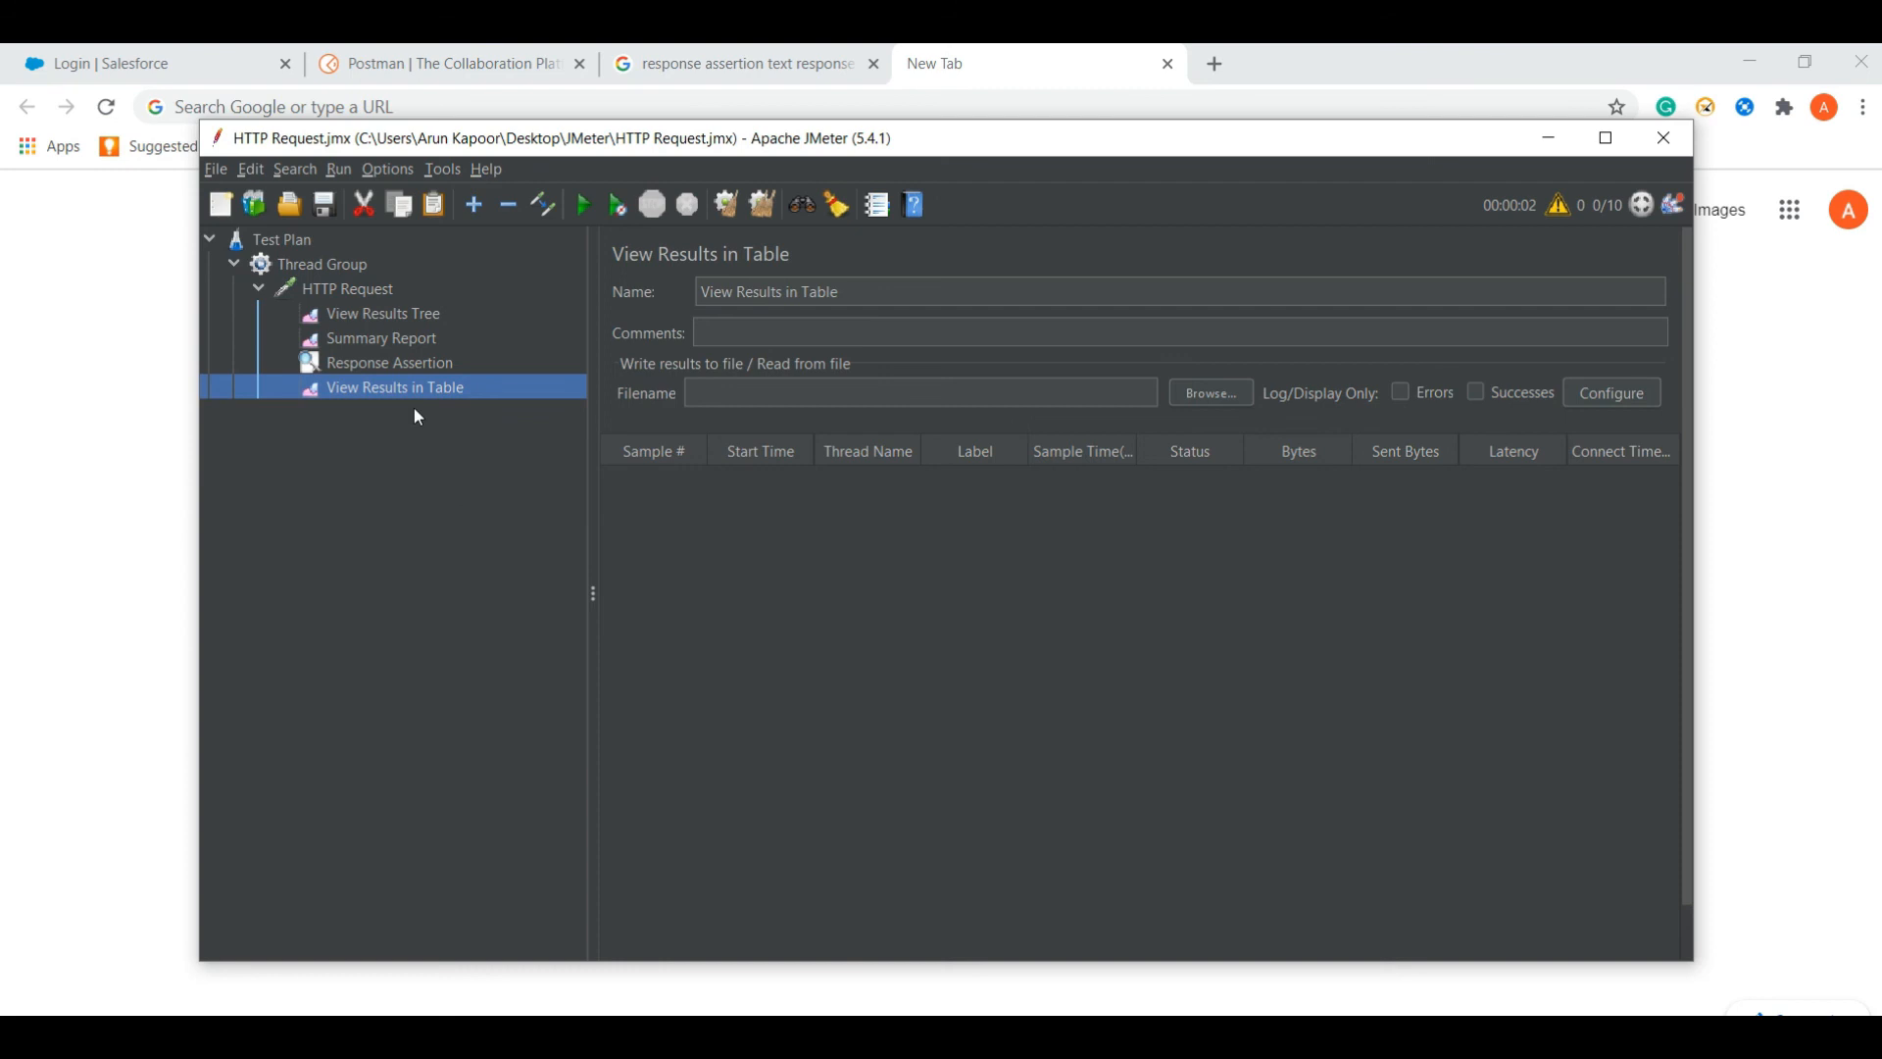
drag(391, 390, 383, 360)
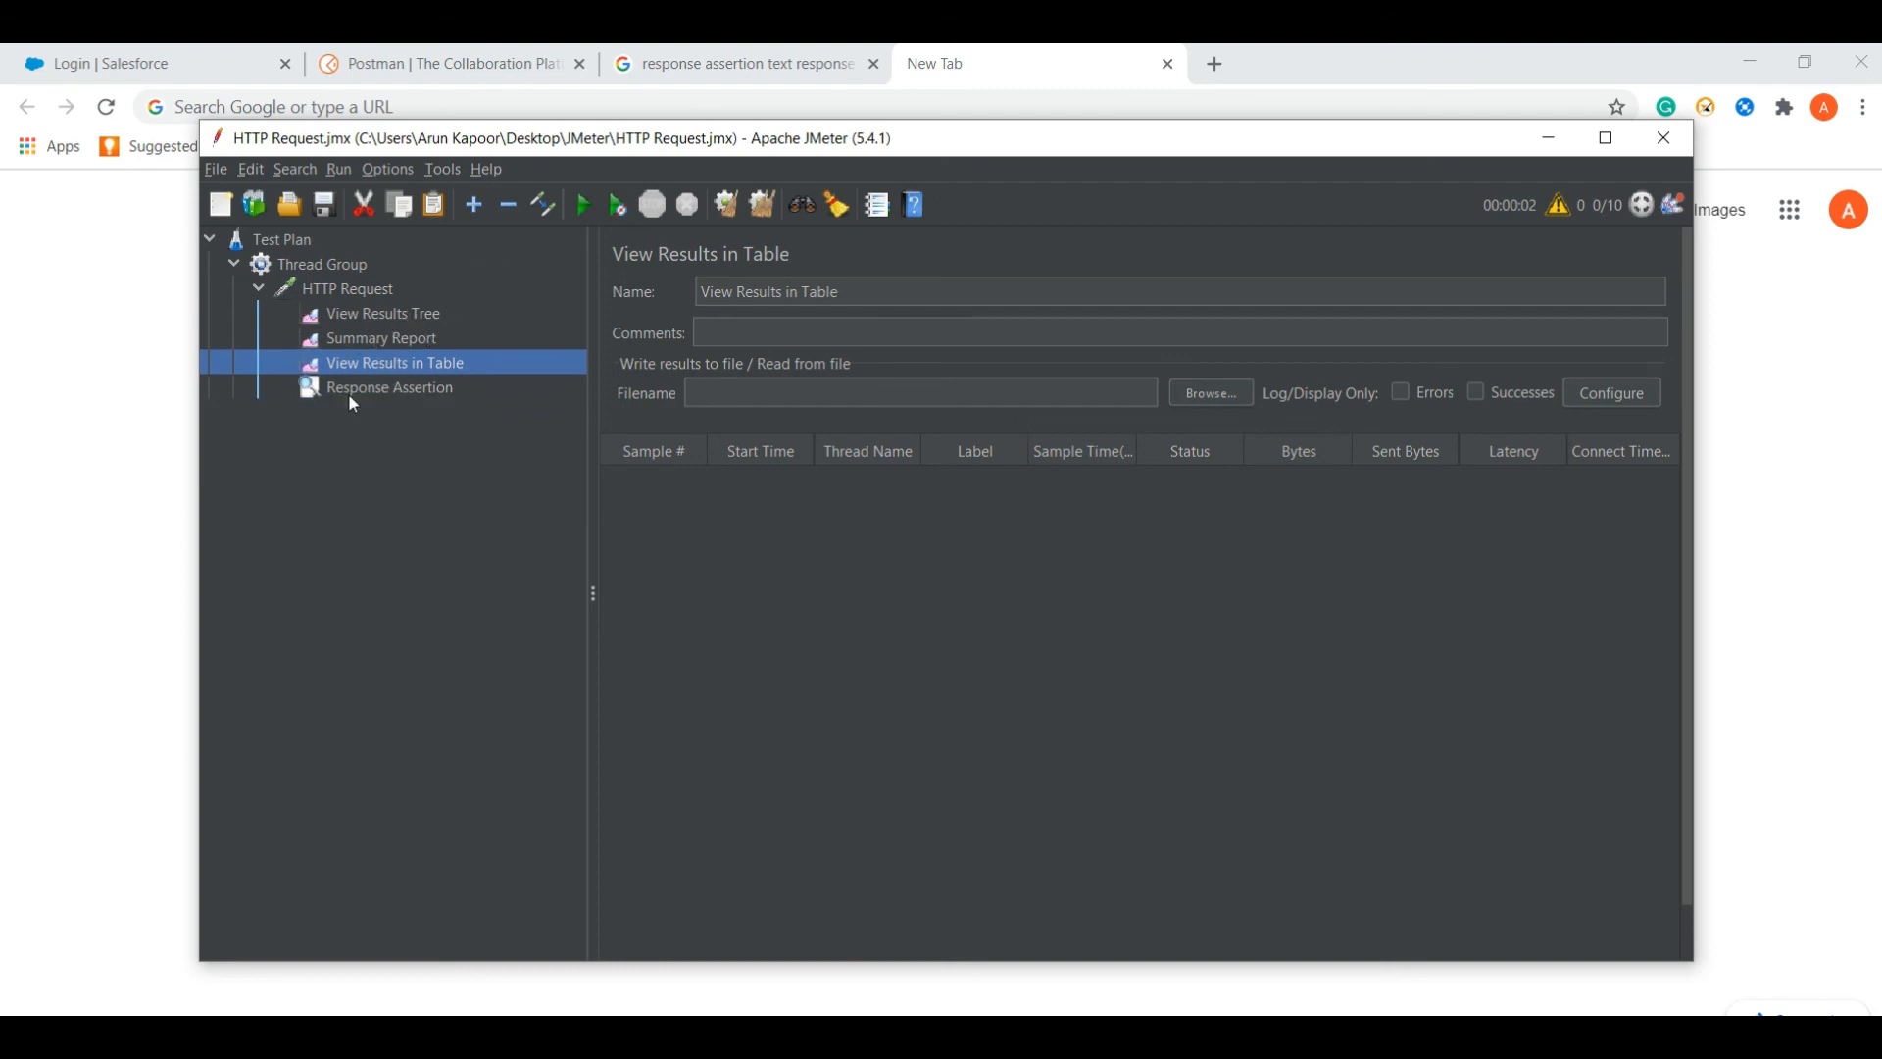
click(345, 292)
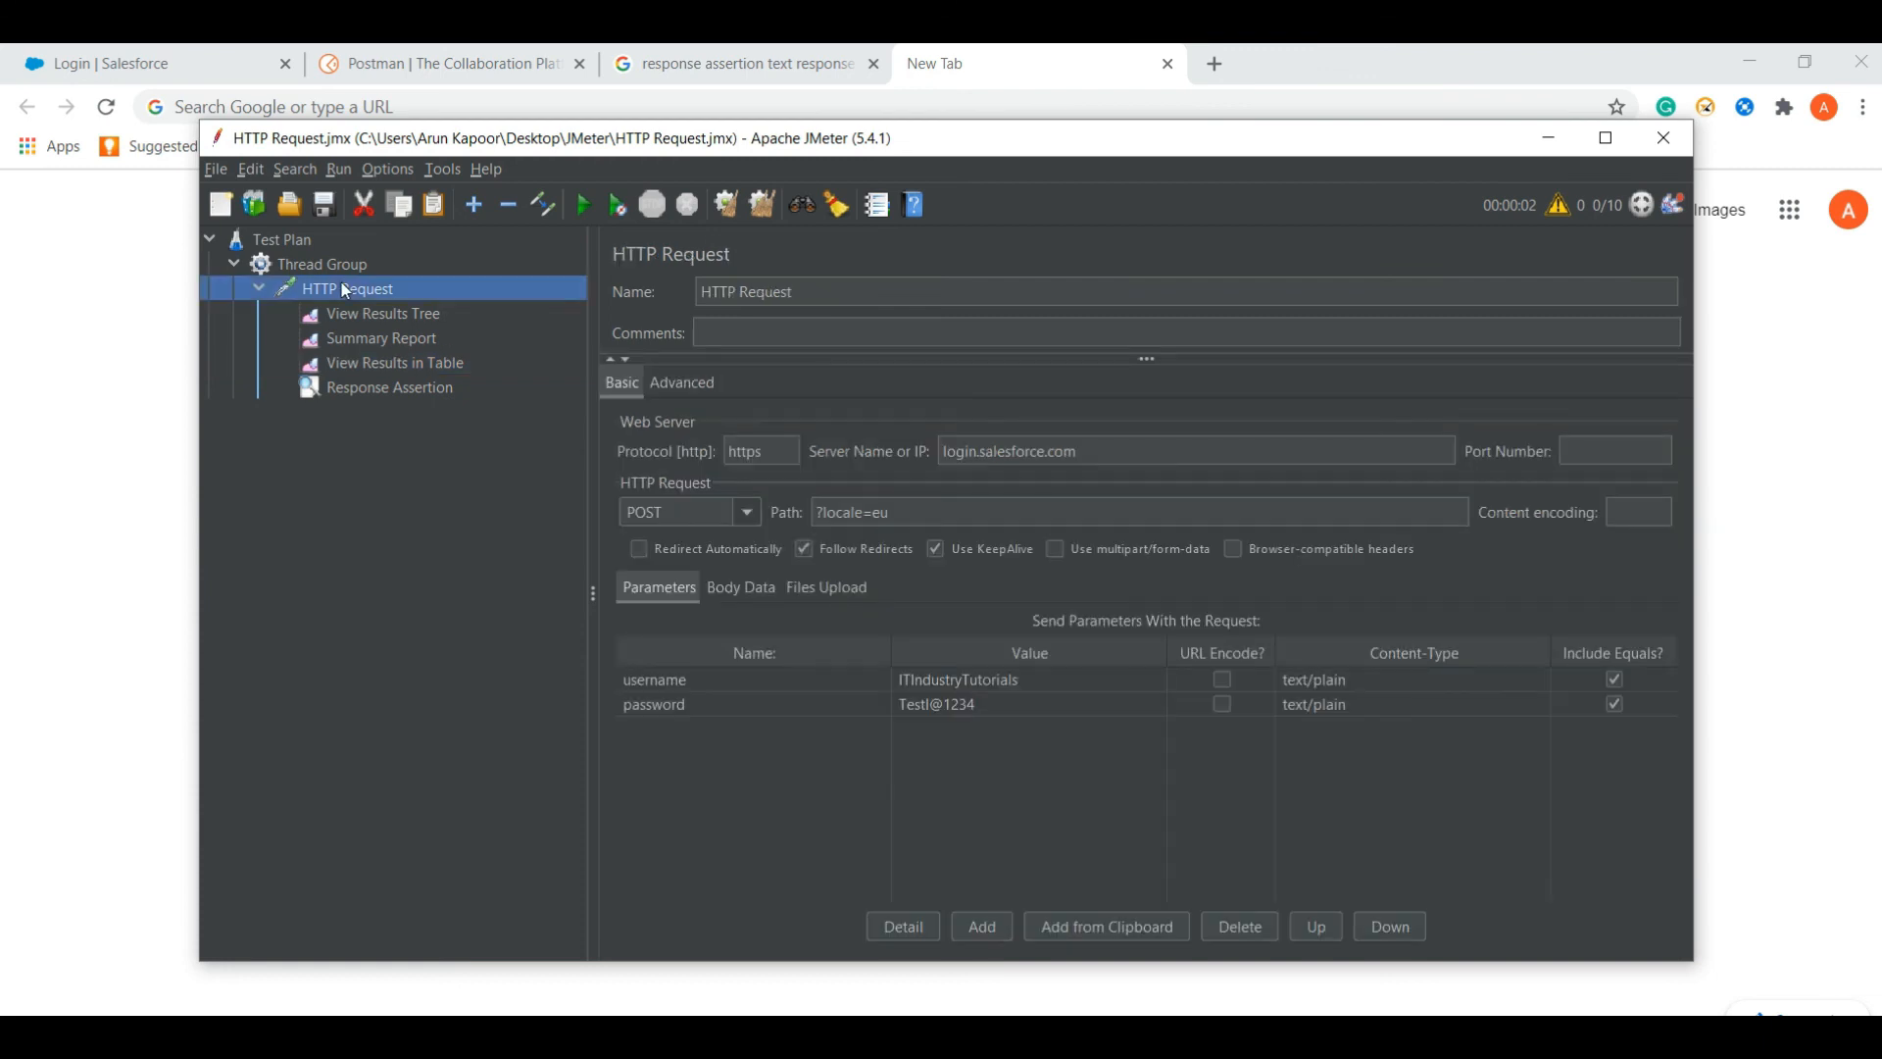
- Look through the View Results Tree, Summary Report and View Results in Table listeners
click(355, 315)
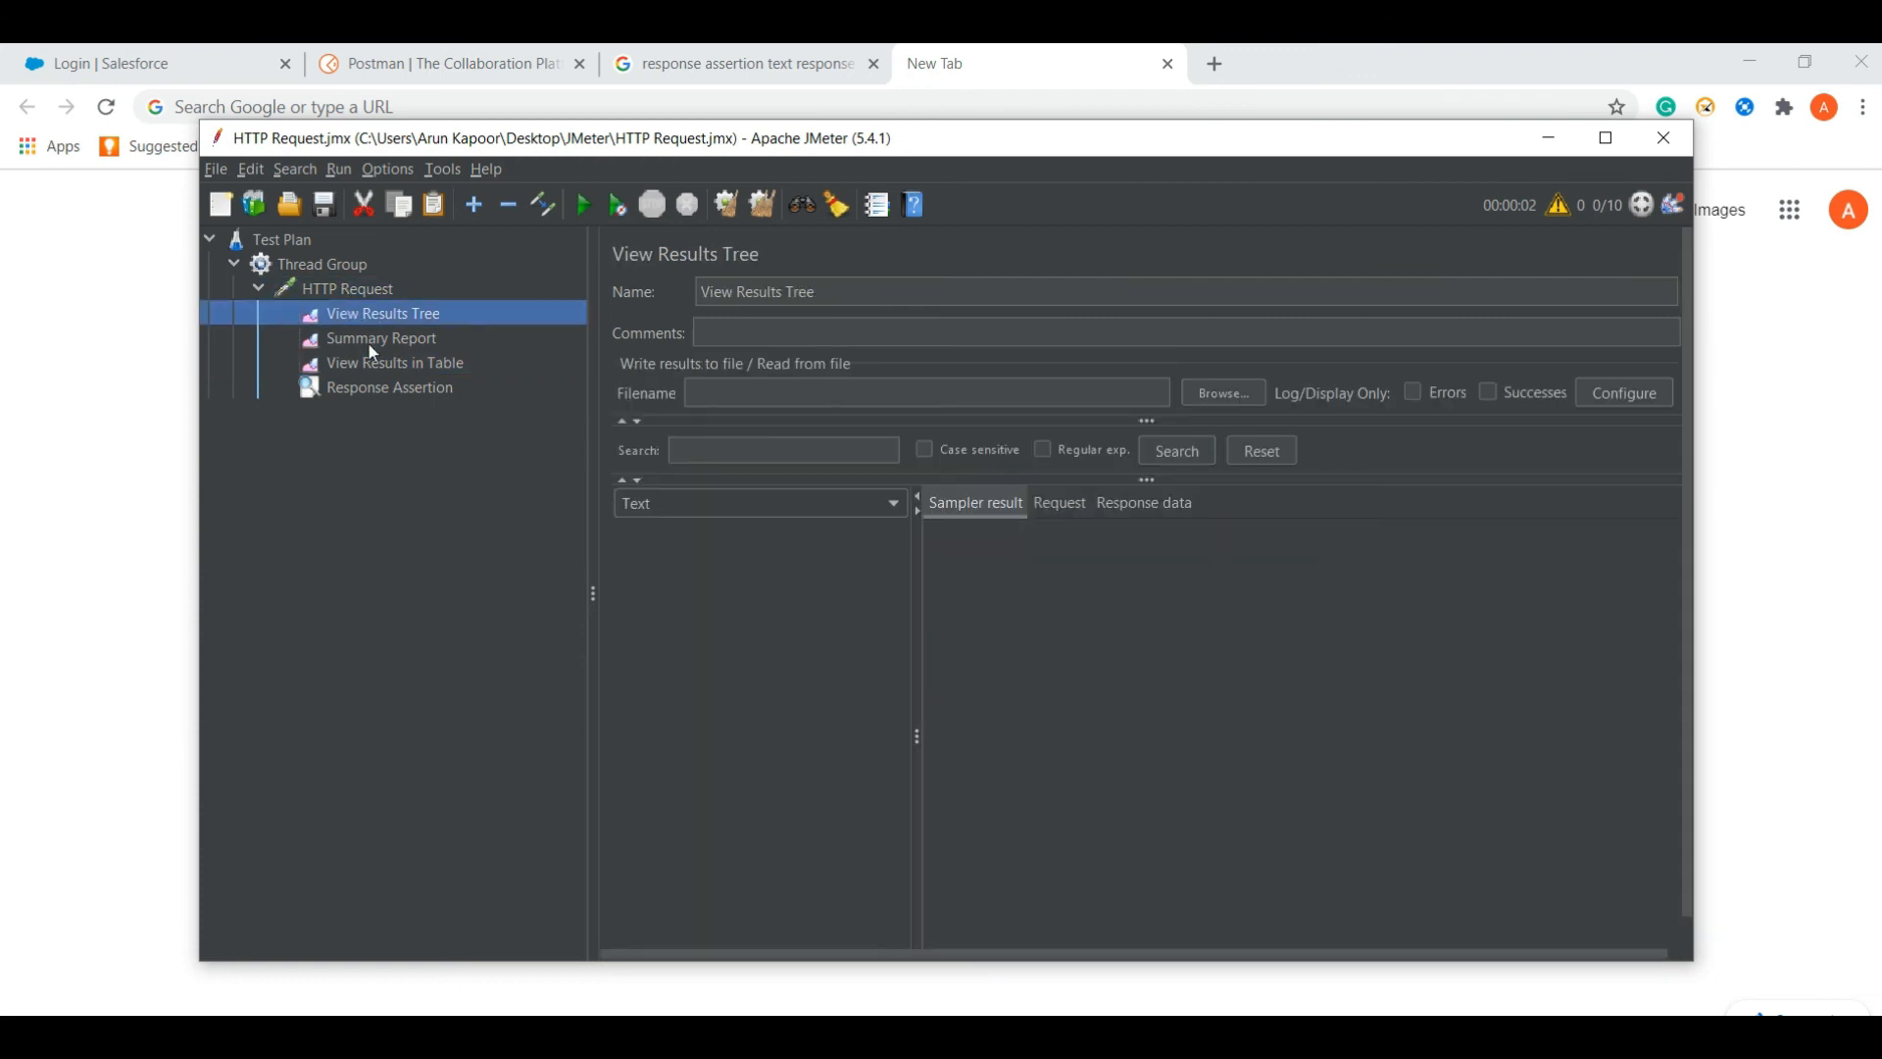
click(371, 345)
click(379, 358)
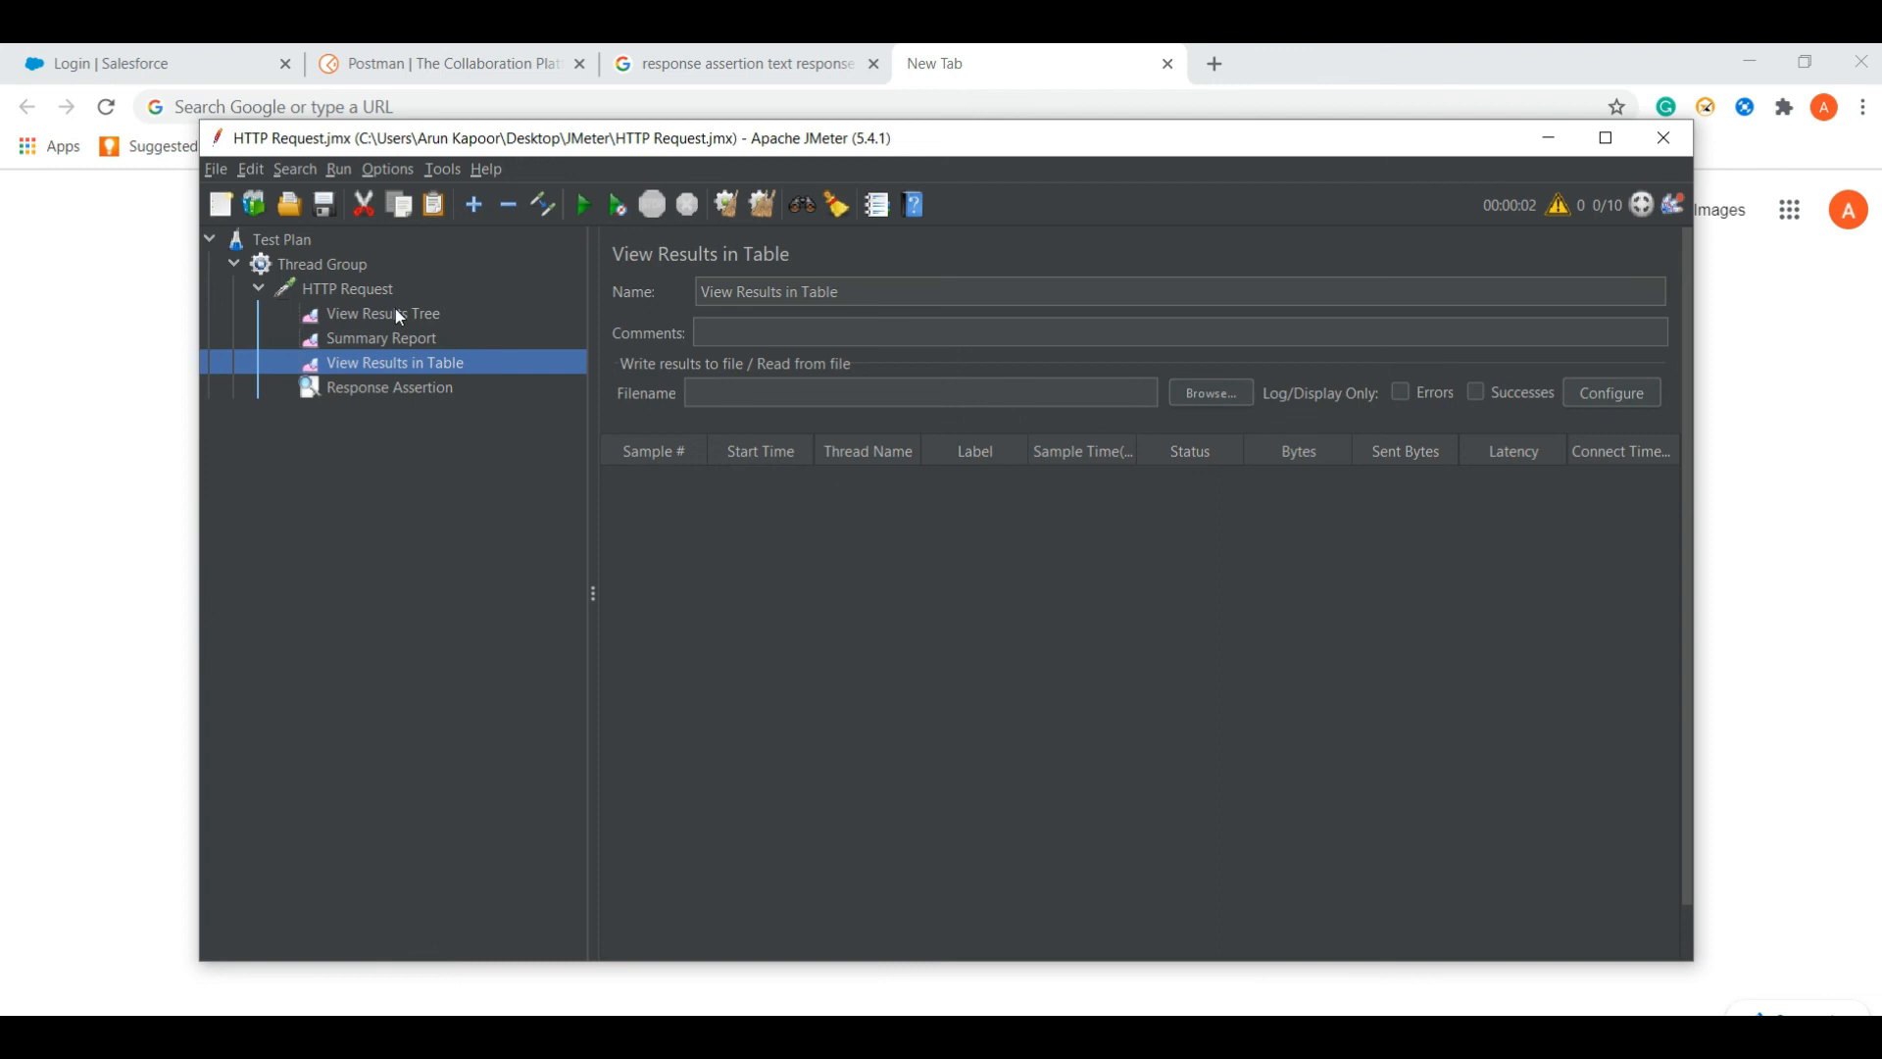
click(396, 311)
click(396, 338)
click(397, 360)
click(379, 290)
- Run the test and check the first passing sample shows response code 200, OK
click(585, 206)
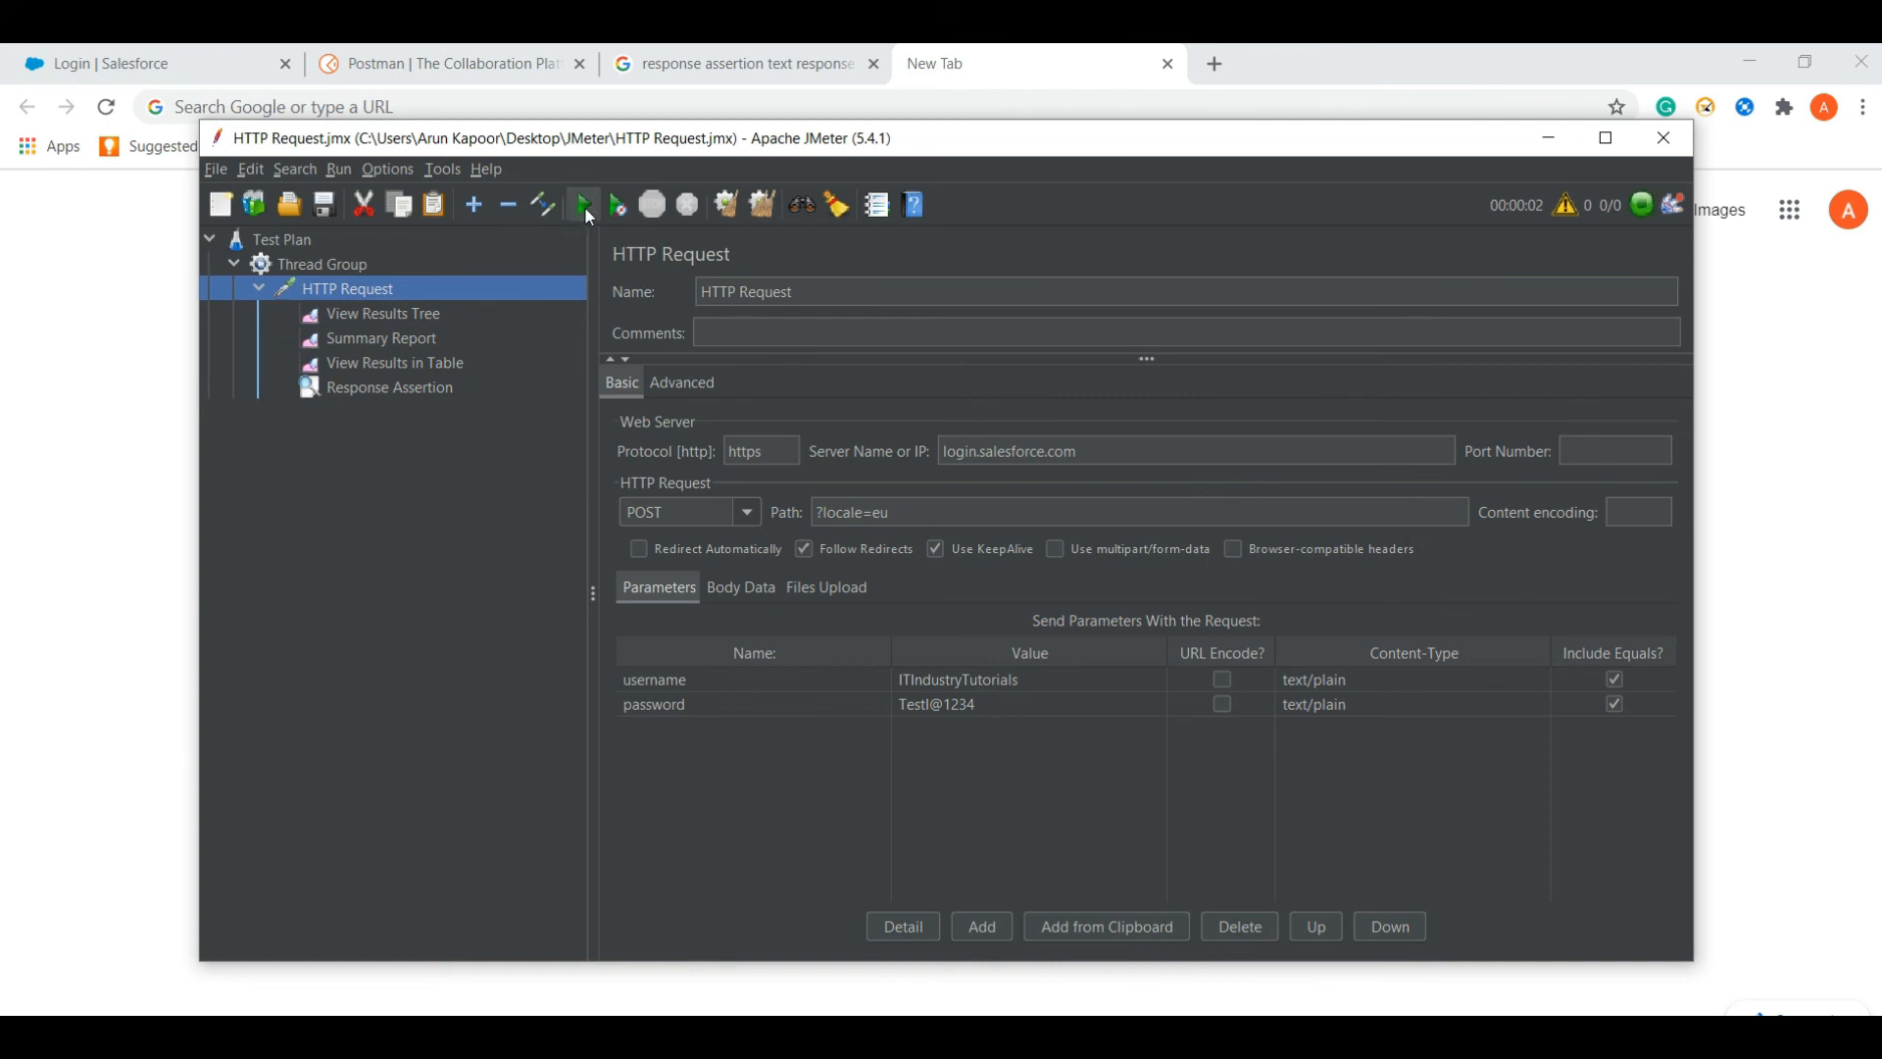
click(404, 314)
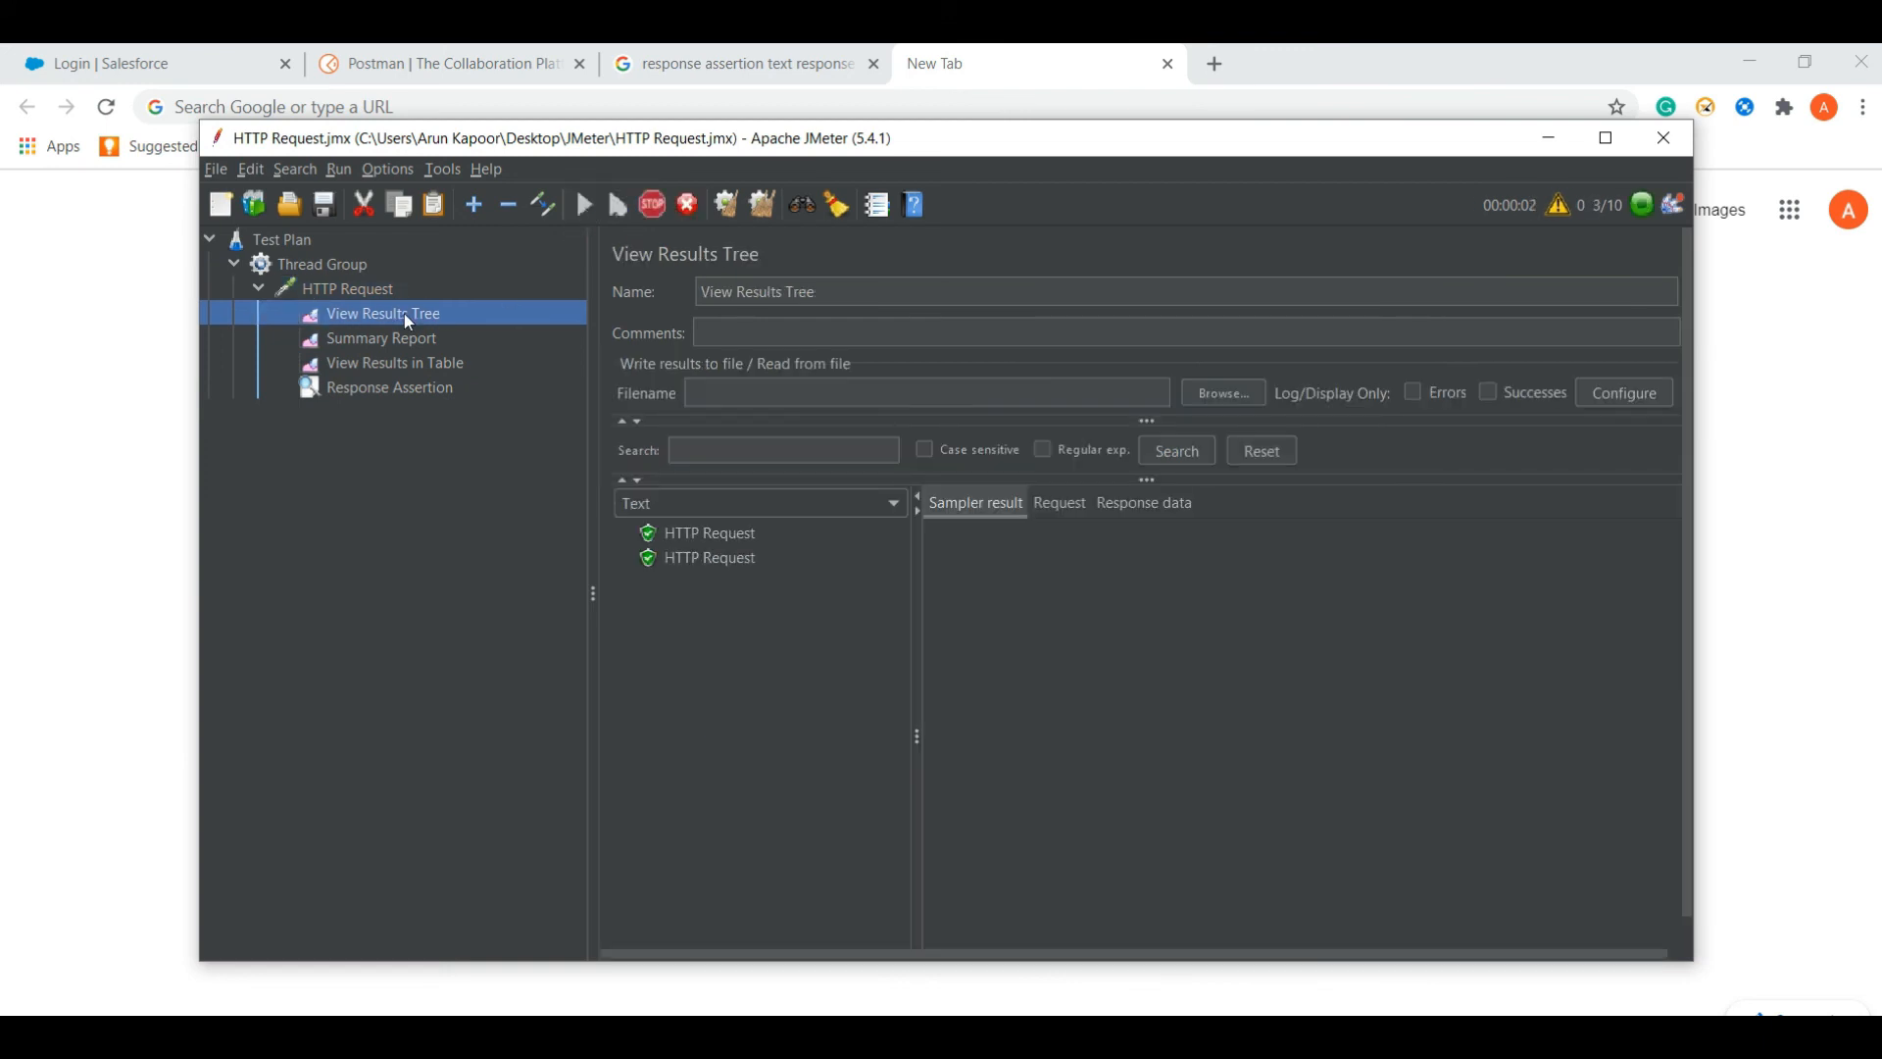
click(683, 535)
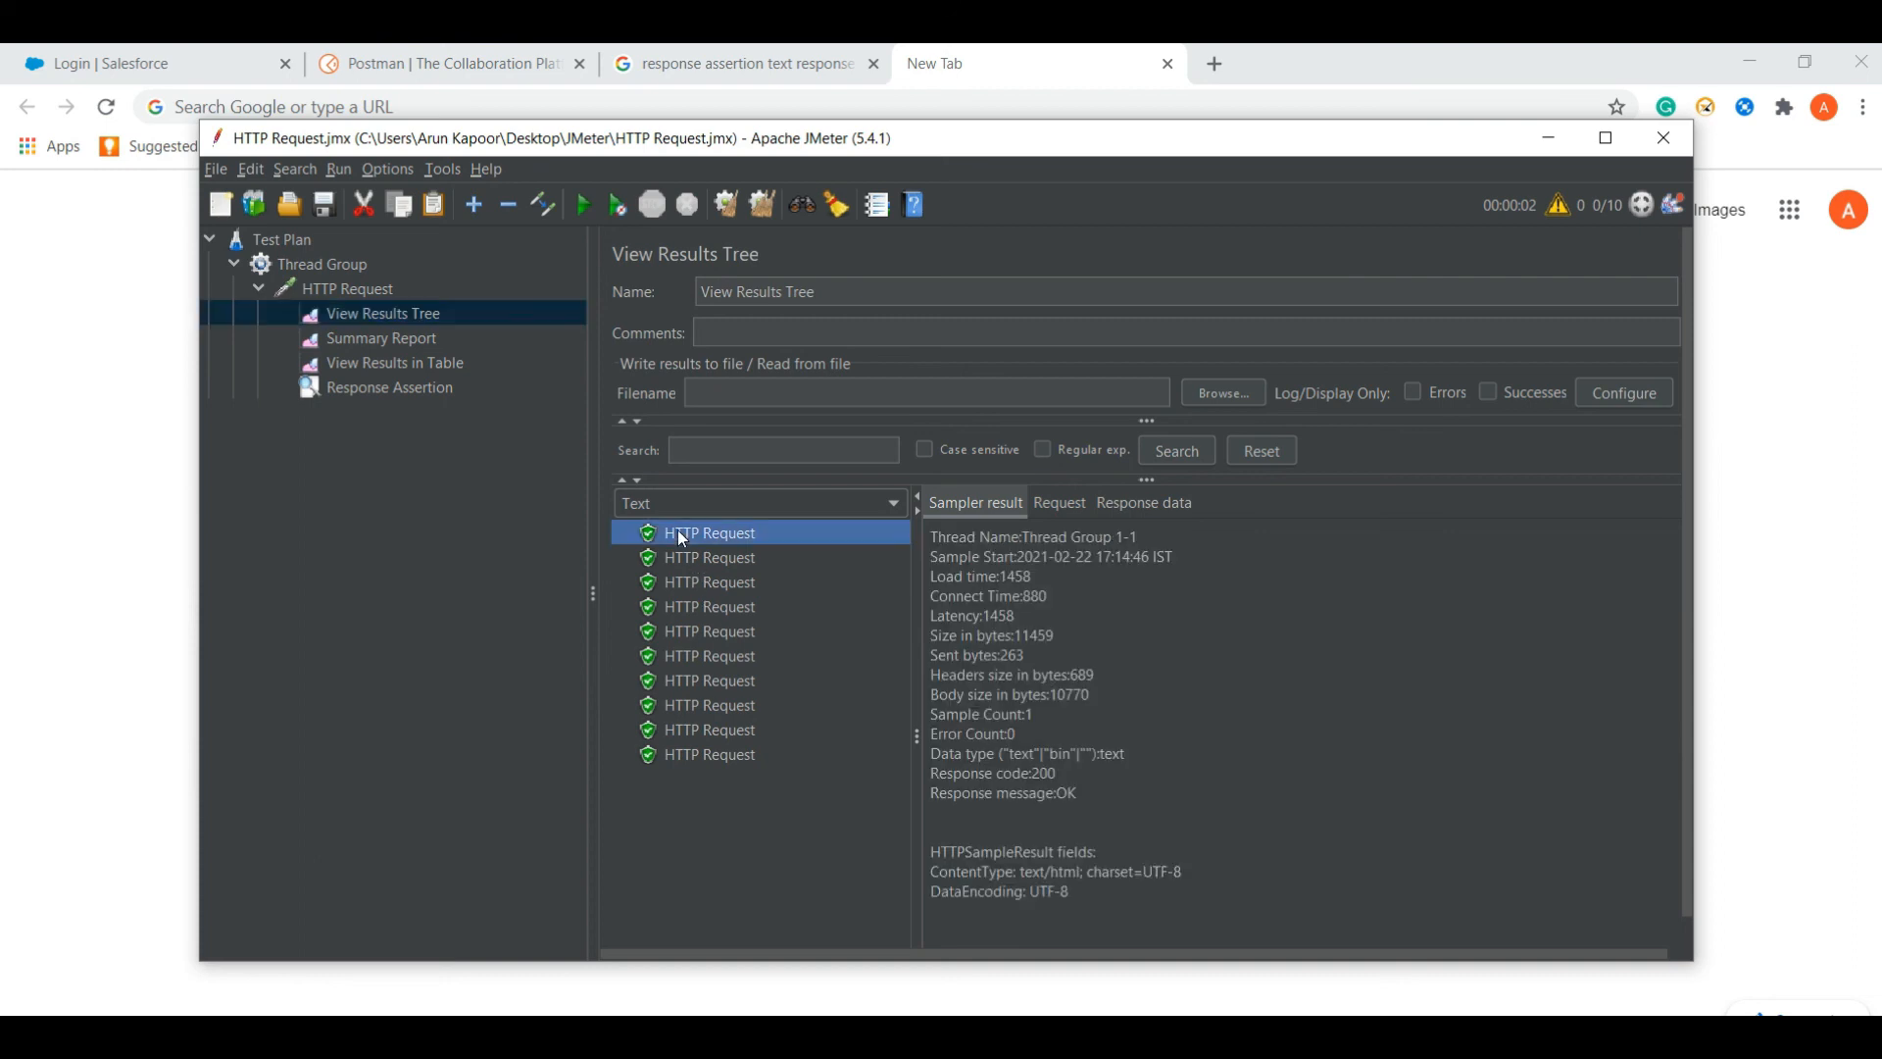
- View the sent request body, try the XPath Tester, Text and JSON Path Tester renderers, then show the results table
click(1053, 498)
click(873, 503)
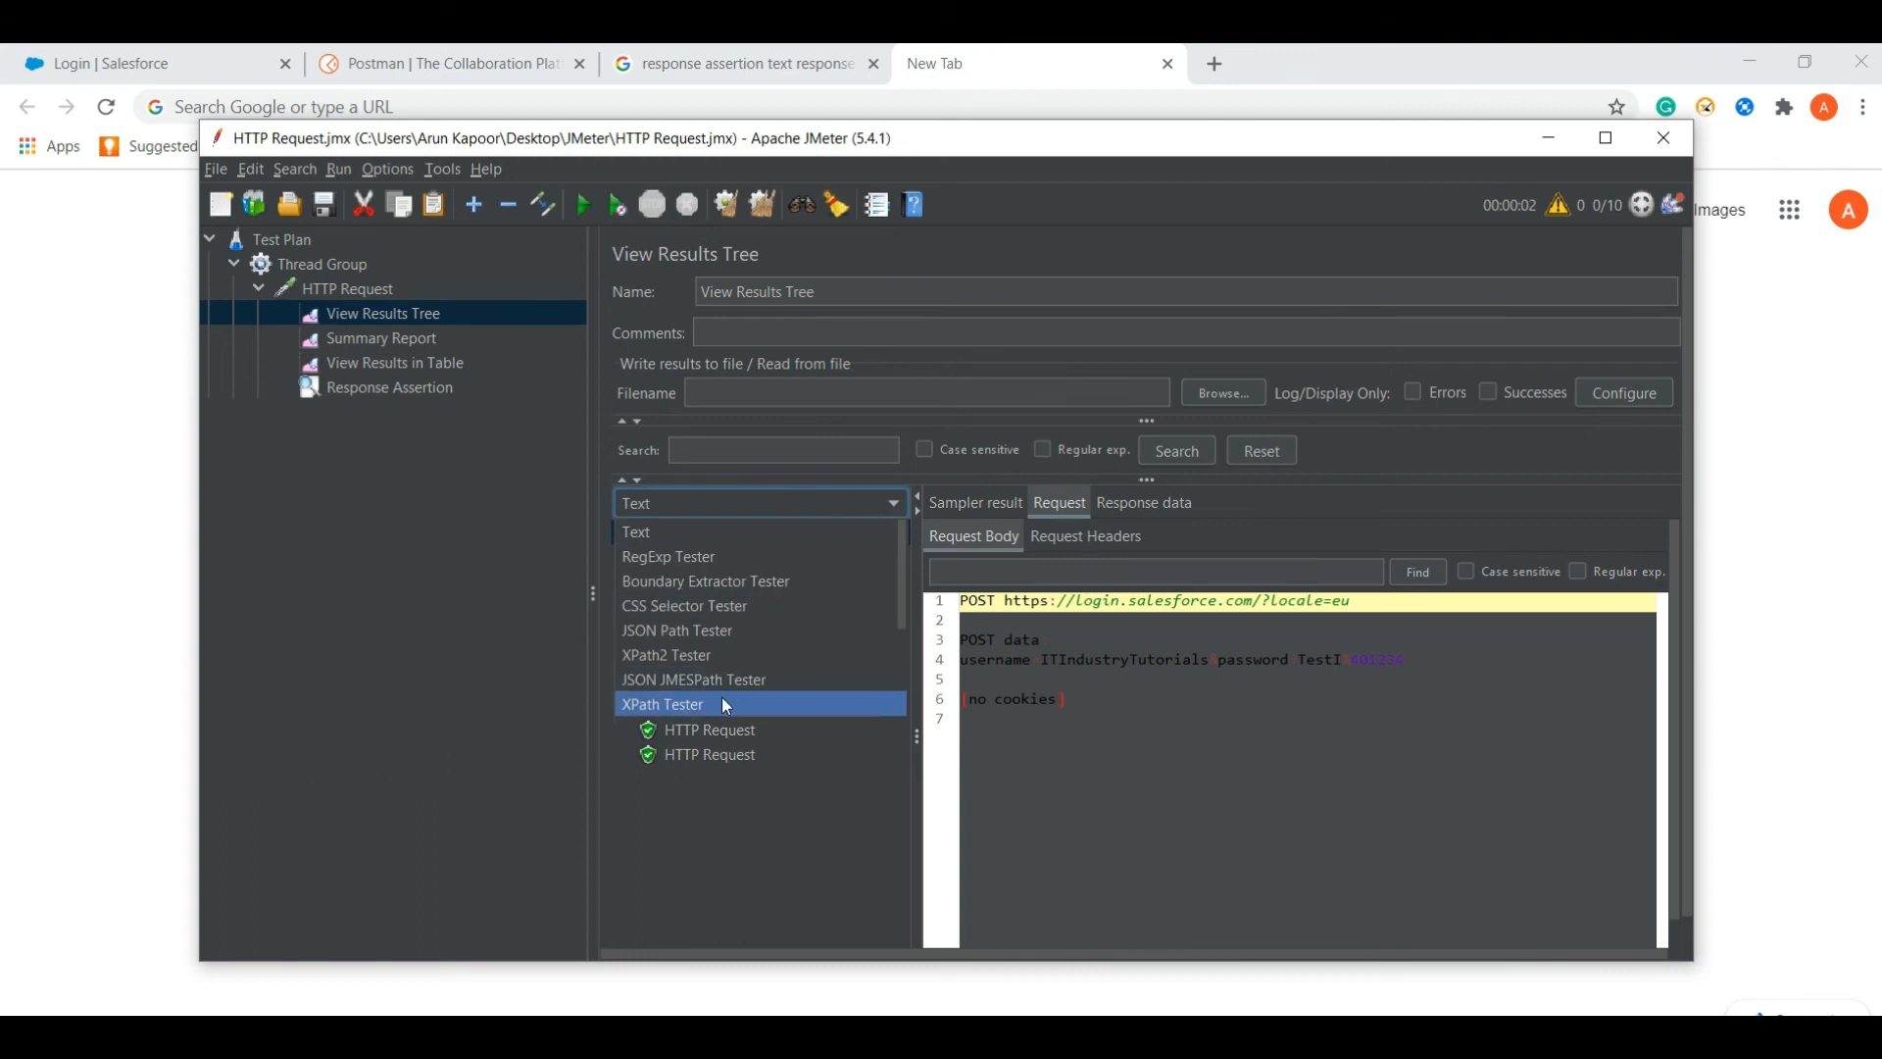
click(725, 705)
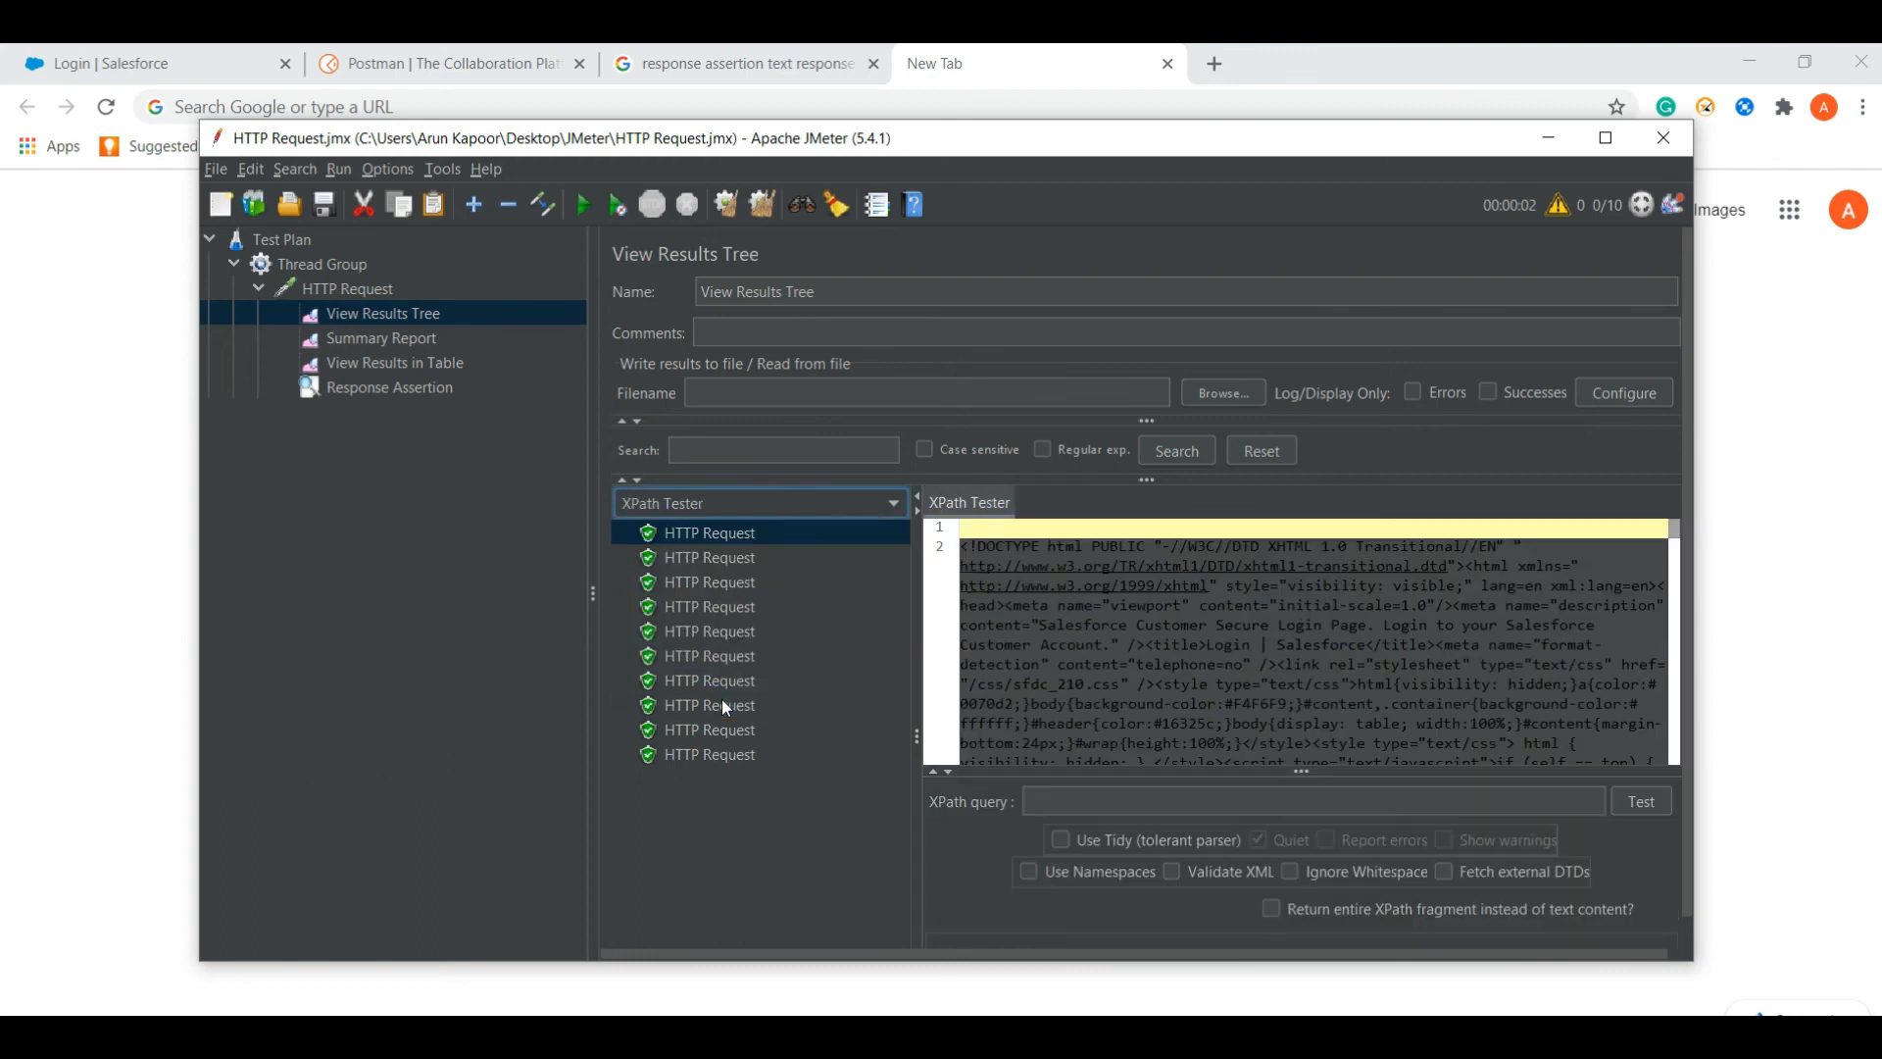
click(684, 512)
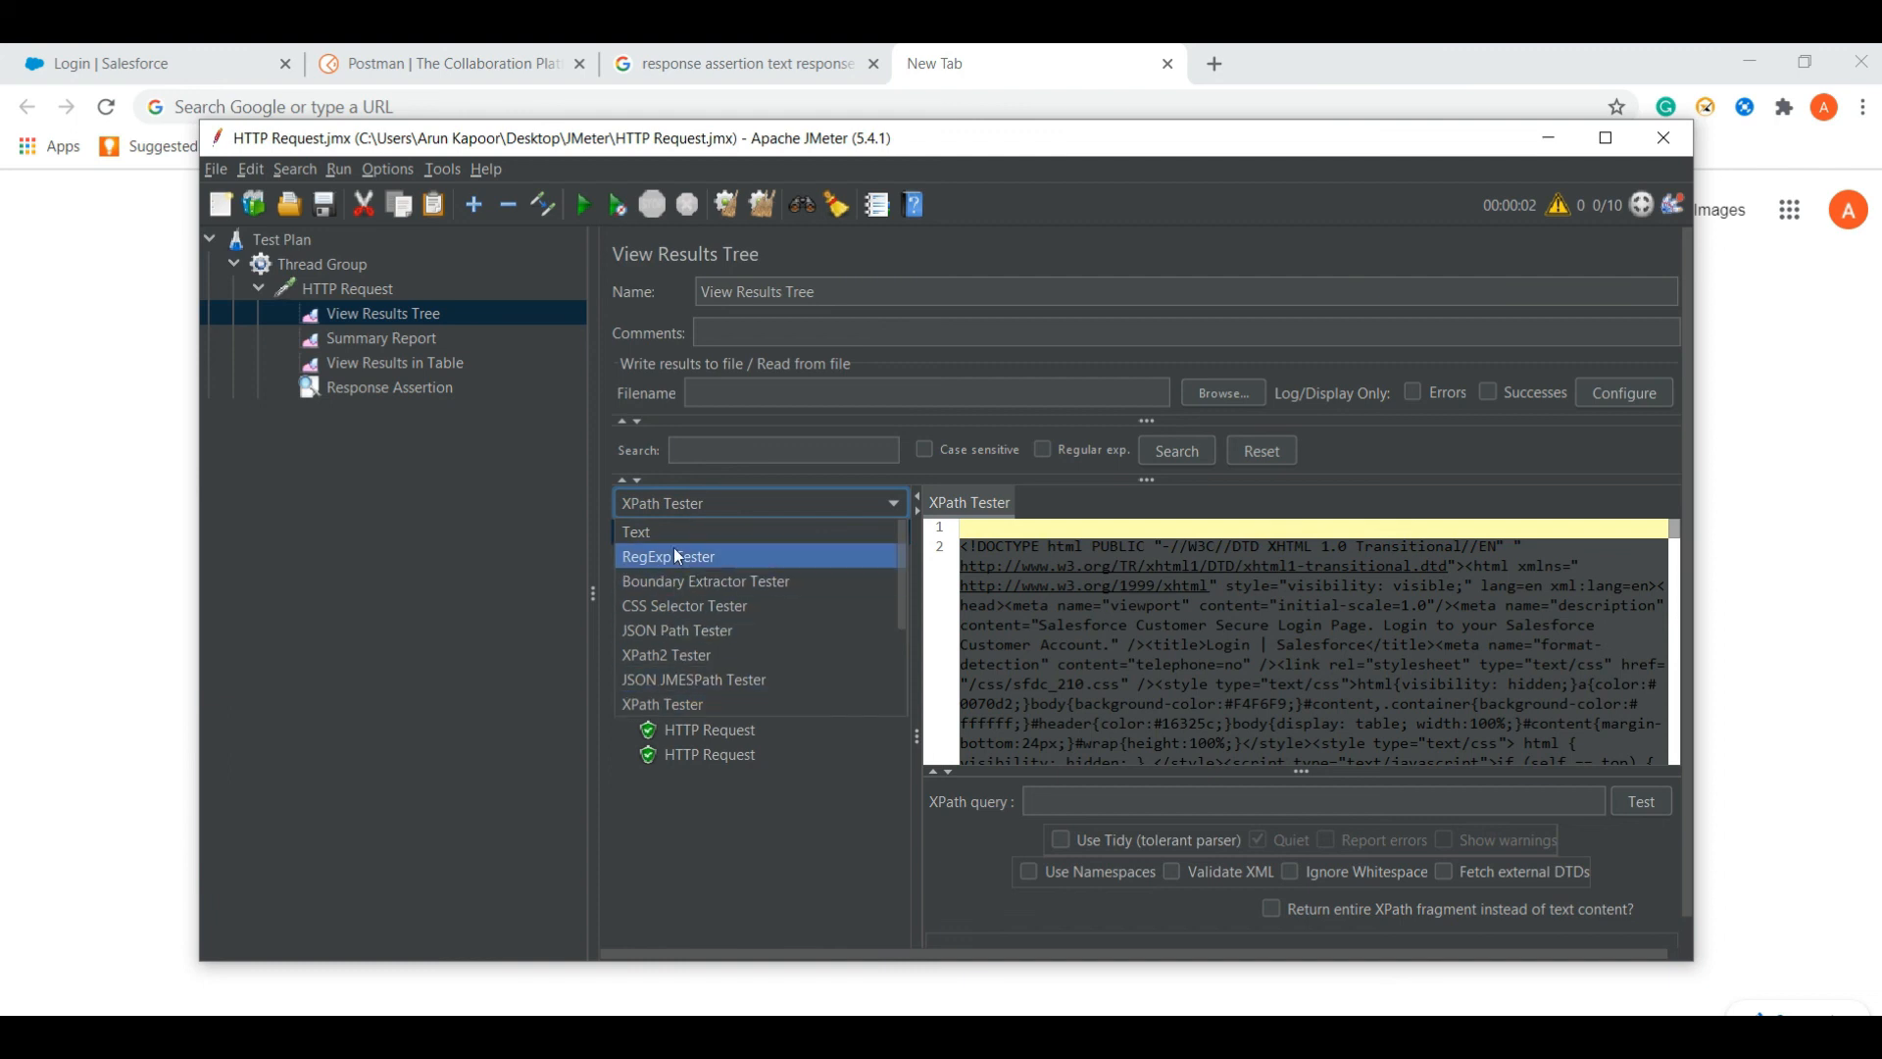
click(665, 533)
click(712, 503)
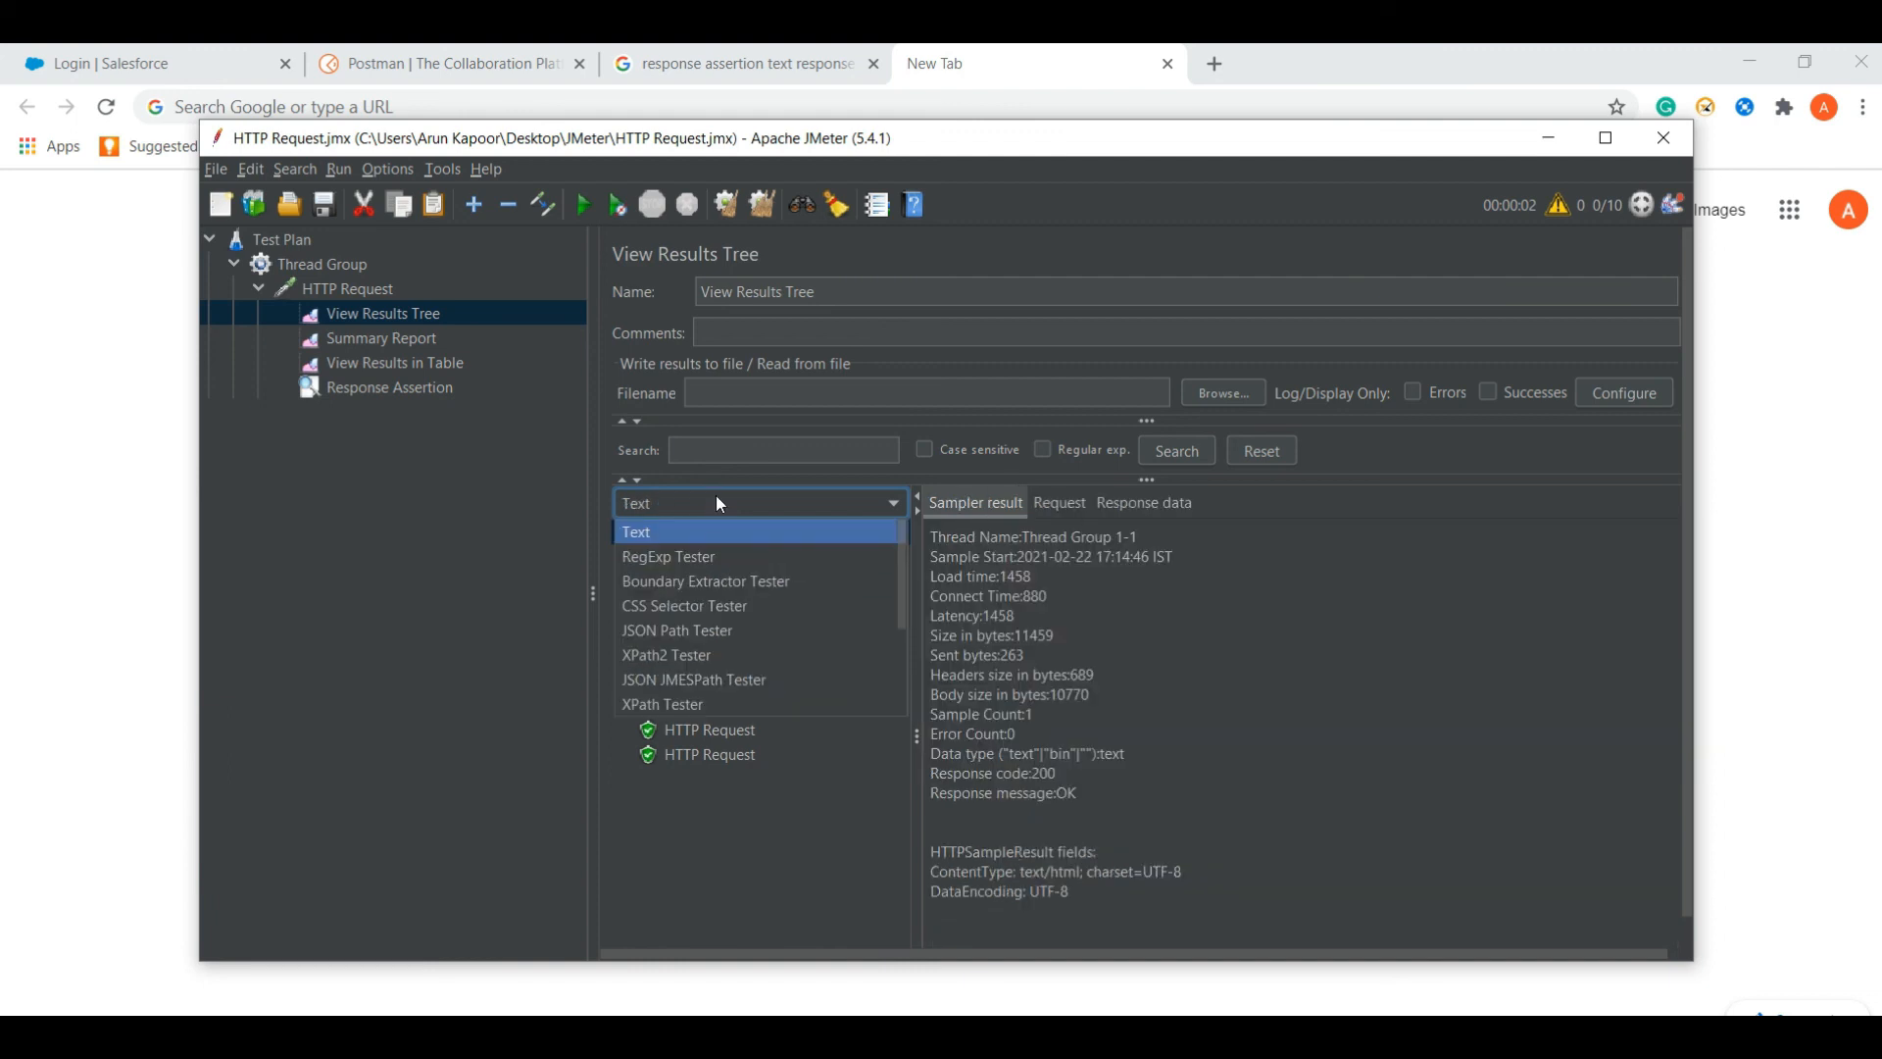
click(696, 632)
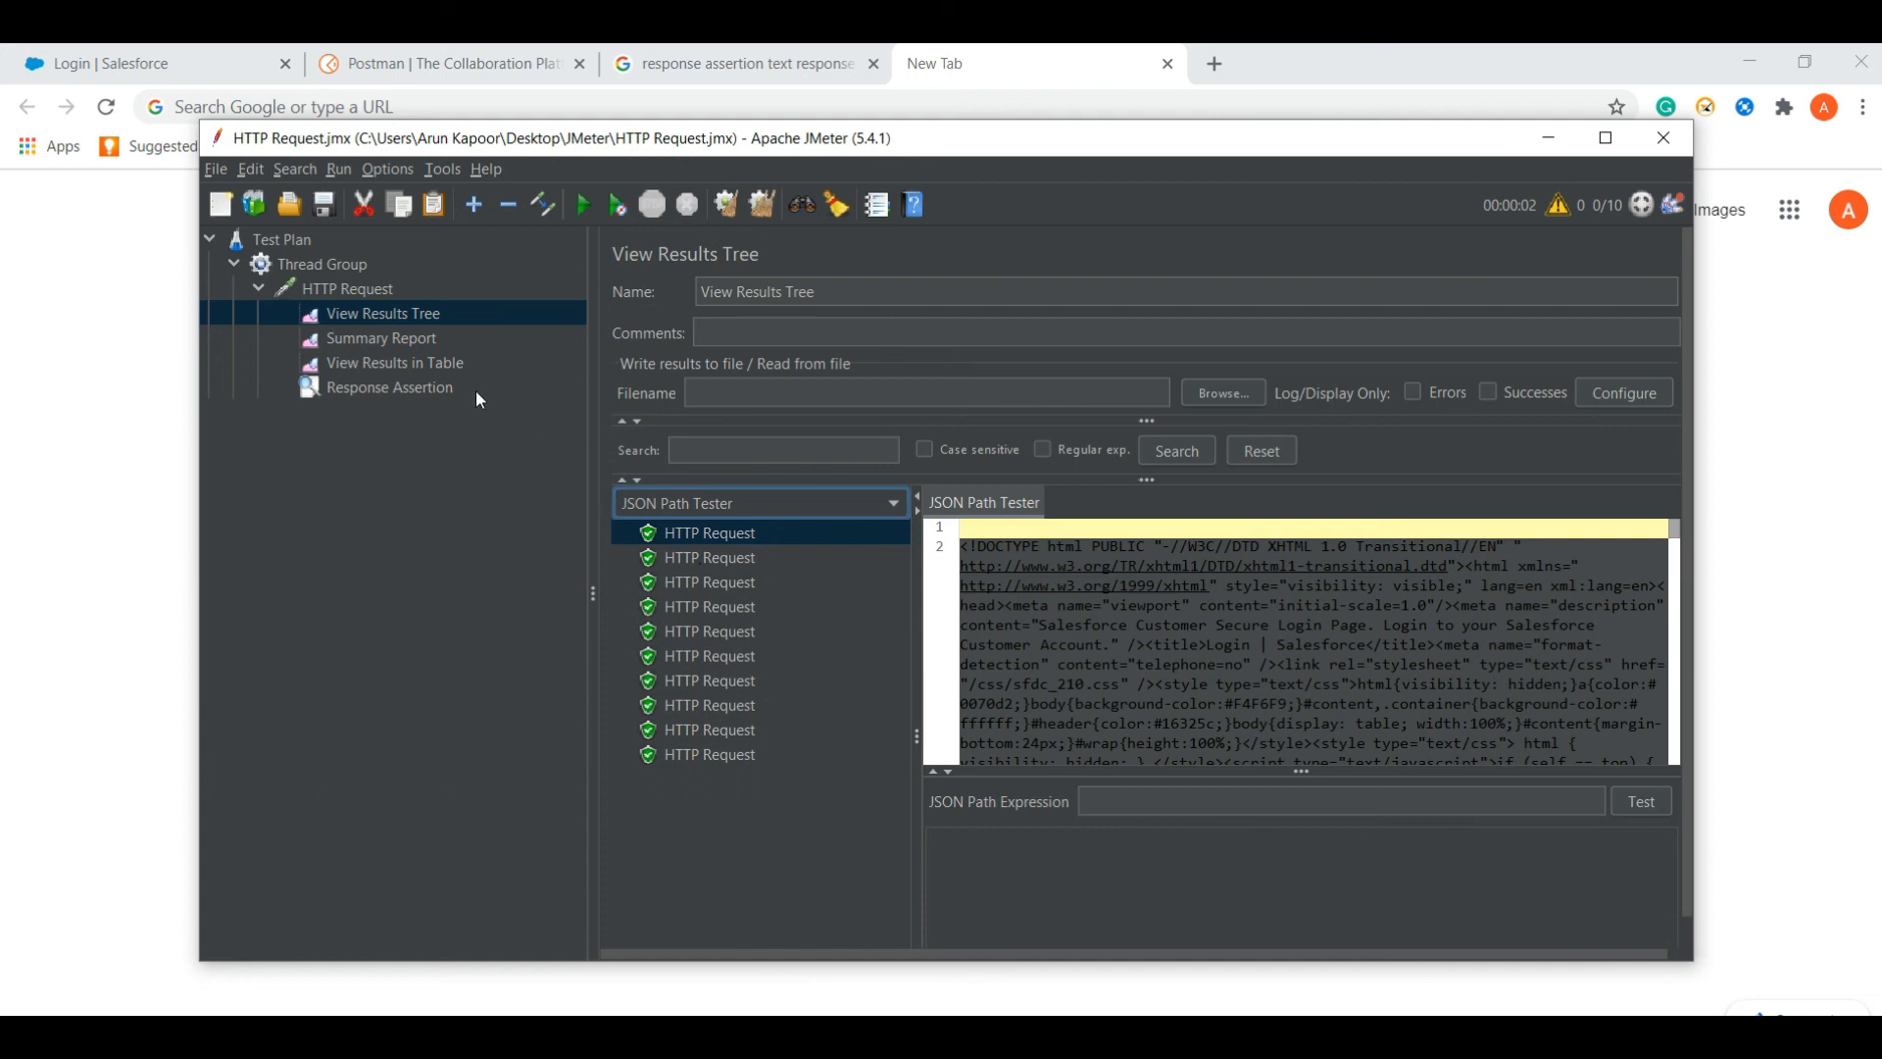
click(419, 364)
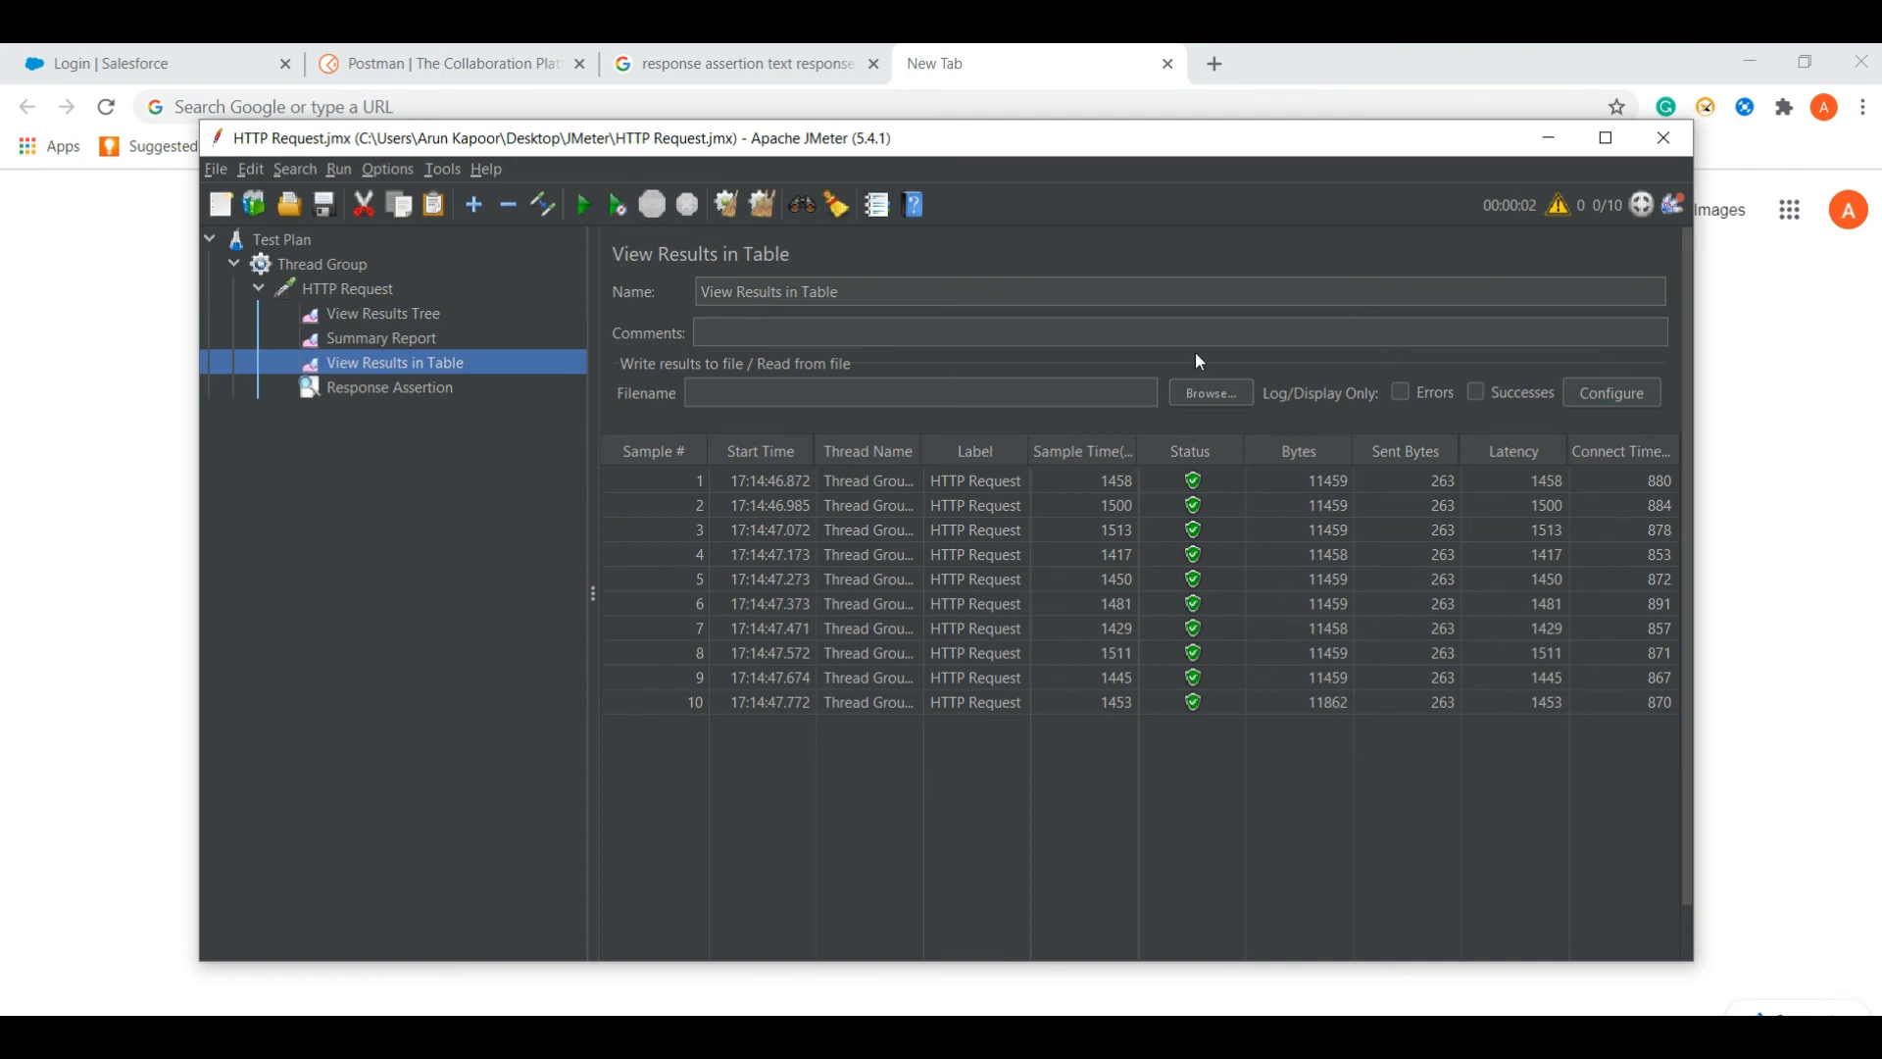
- Sort the results table by Start Time and widen the Thread Name and Label columns
click(801, 450)
drag(924, 450, 1016, 451)
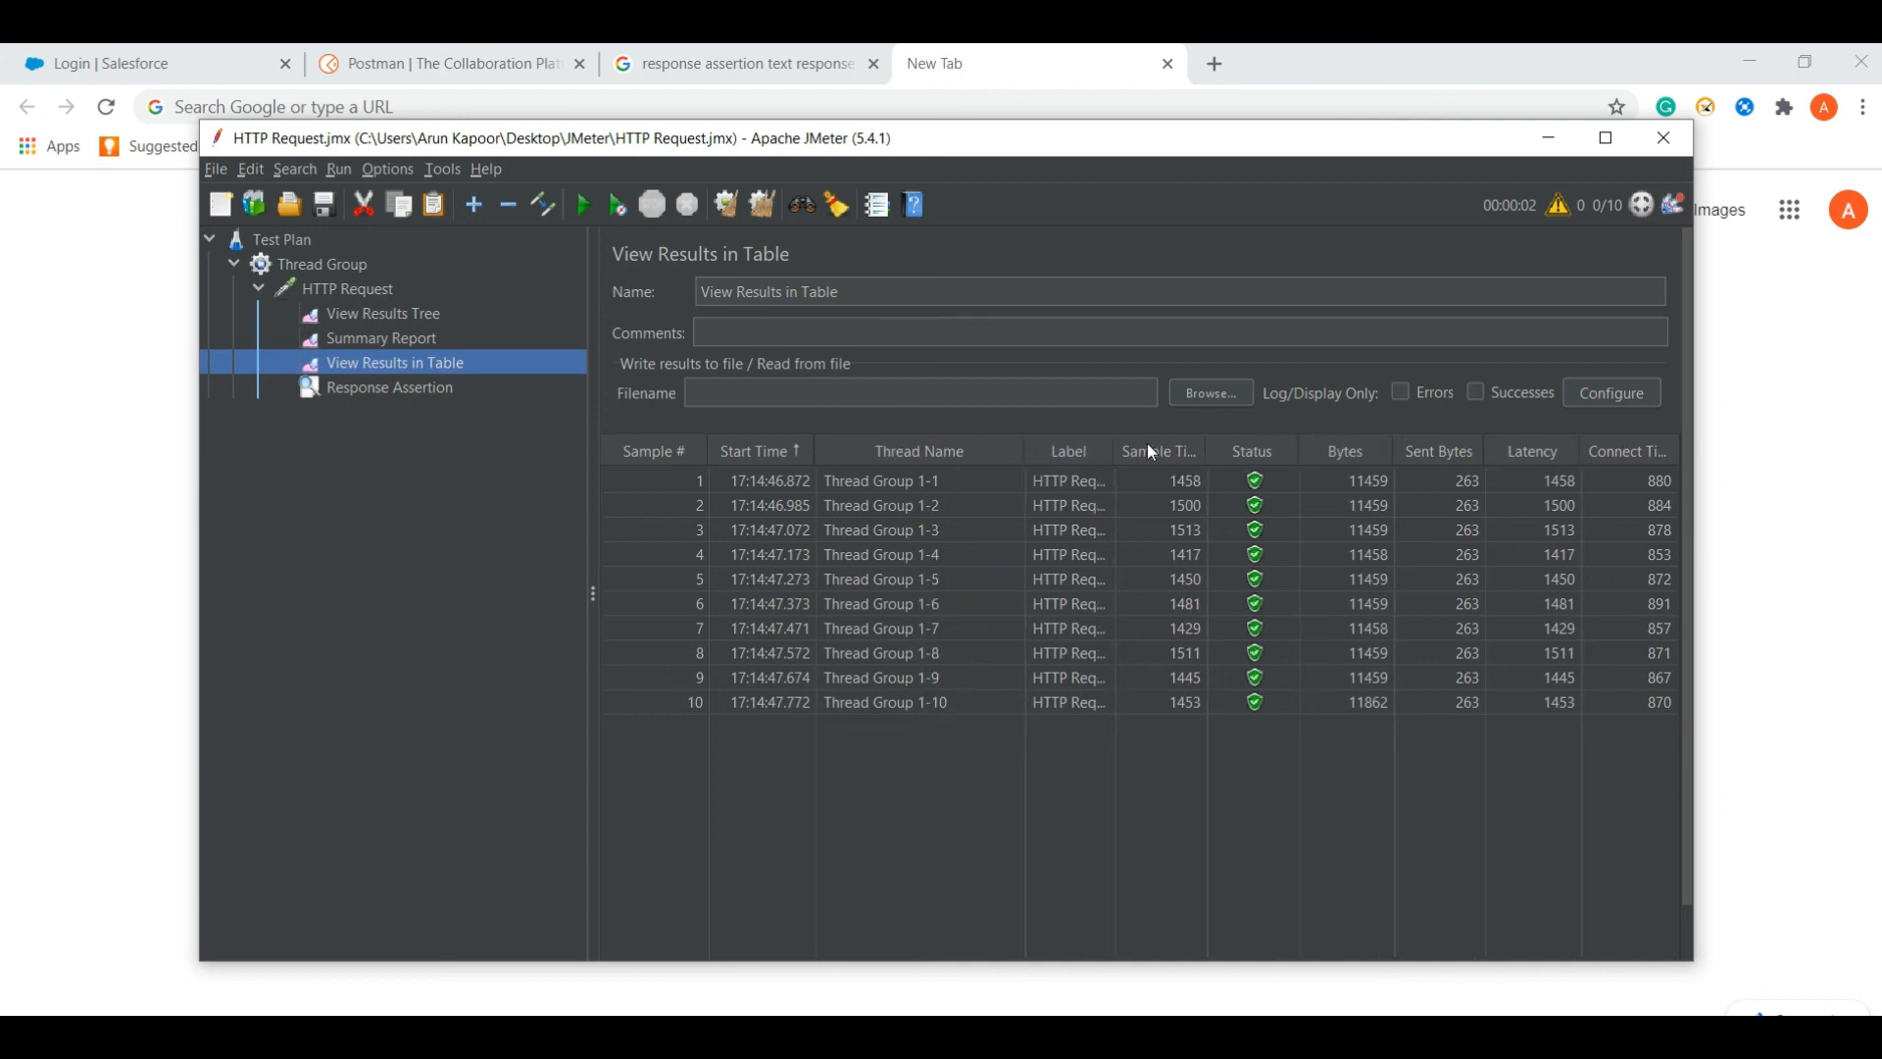
drag(1118, 451, 1322, 454)
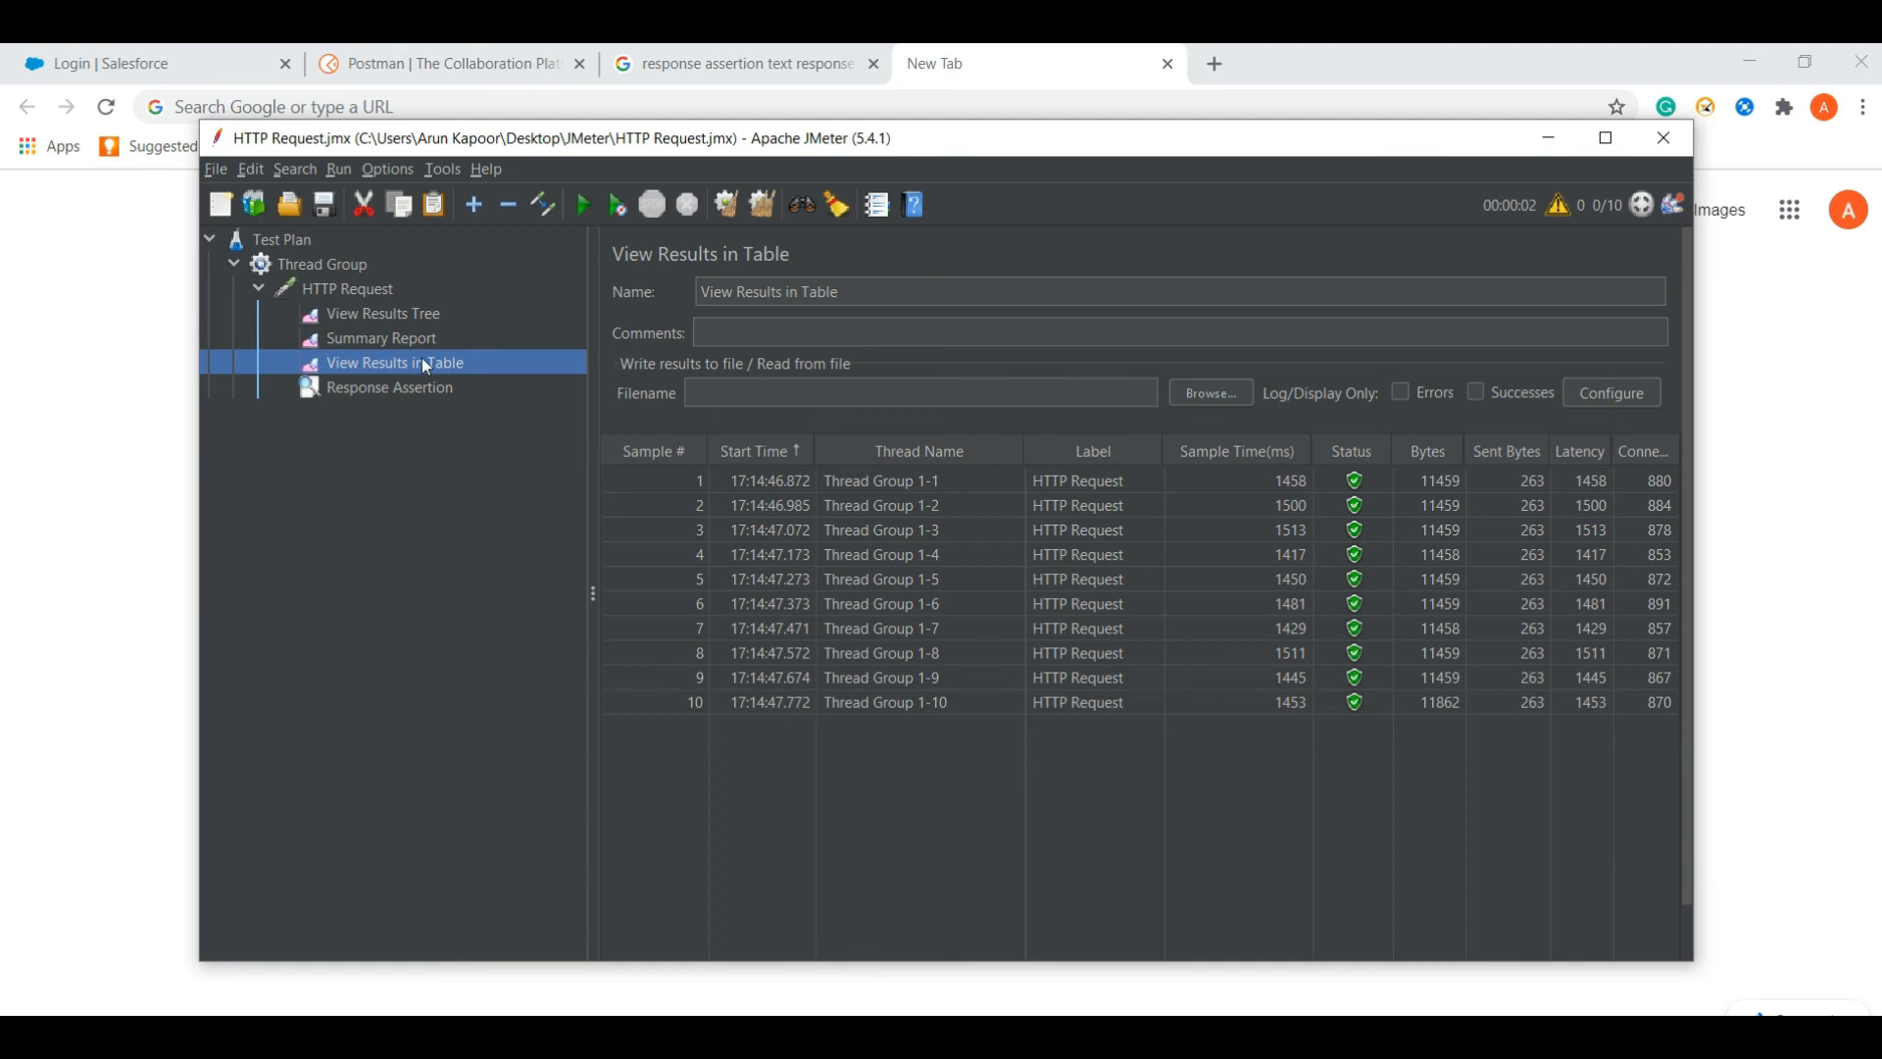
- Compare the Summary Report's 0.00% error rate against the Results Tree and Results Table listeners
click(400, 338)
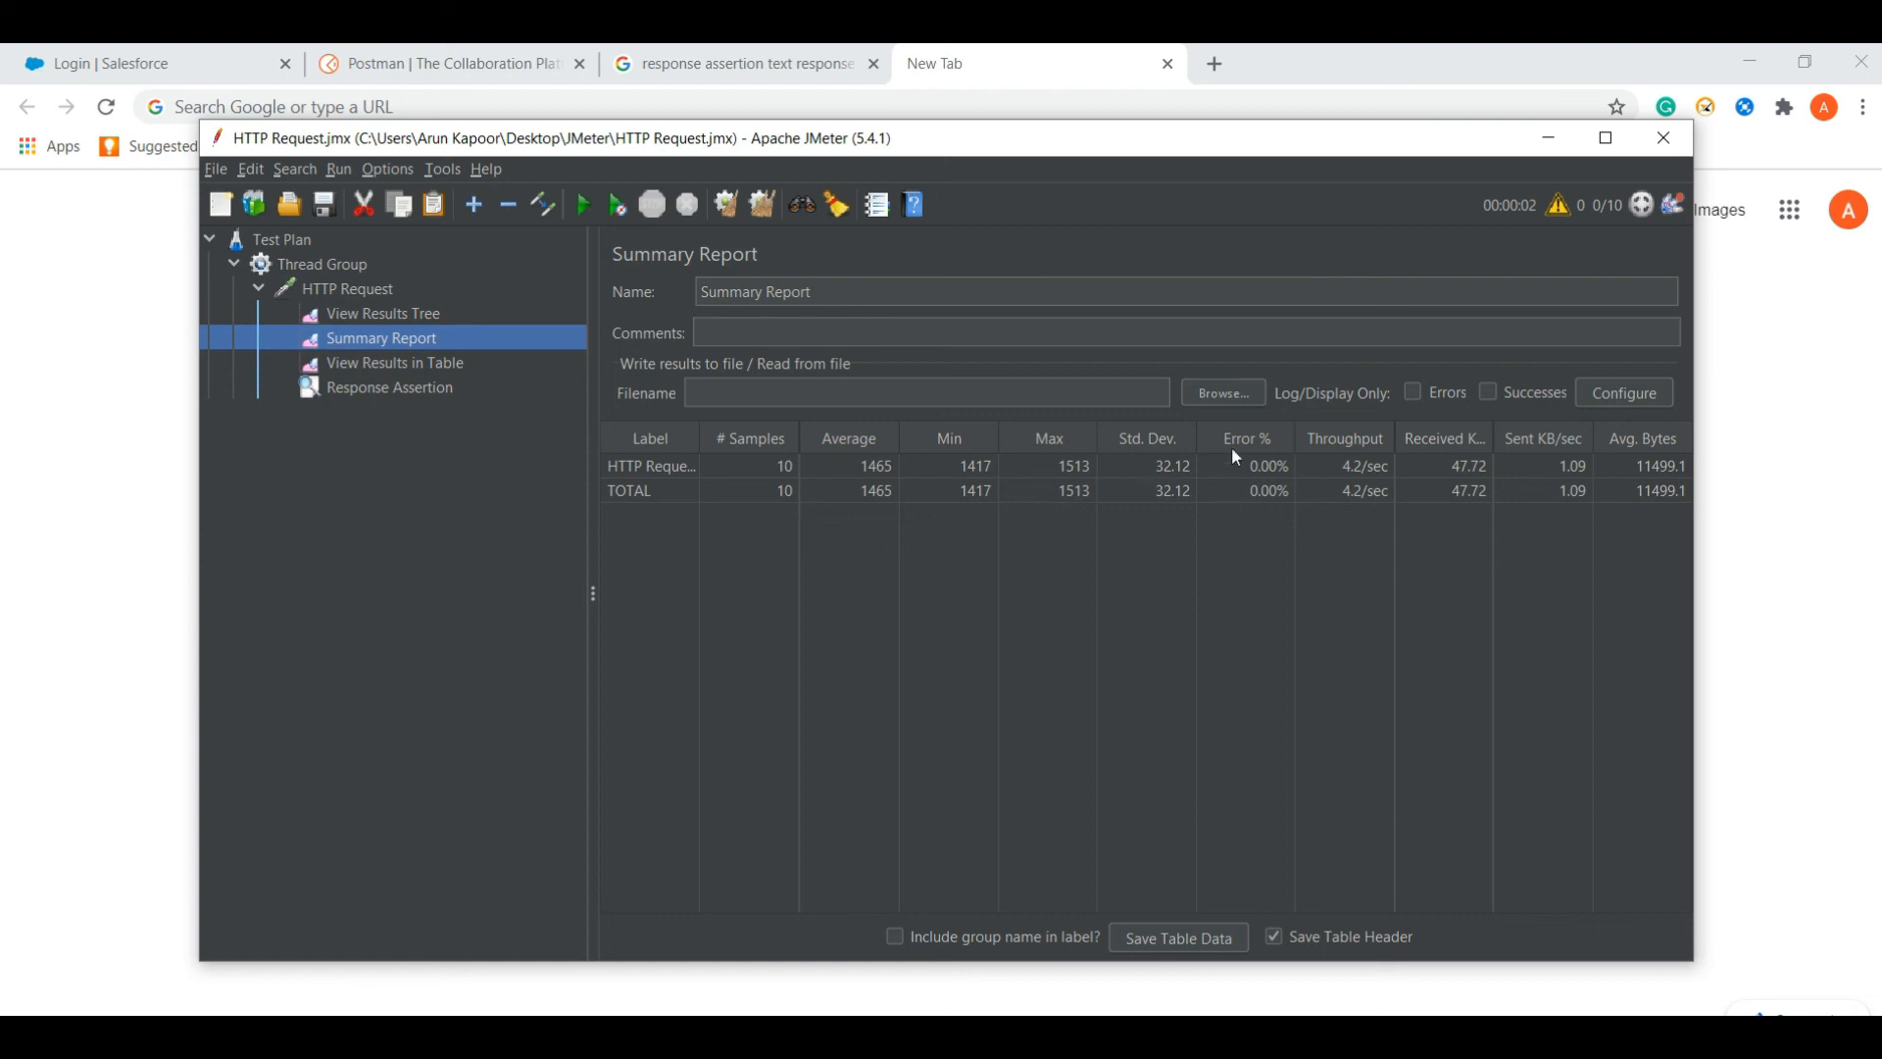
click(385, 312)
click(390, 342)
click(392, 362)
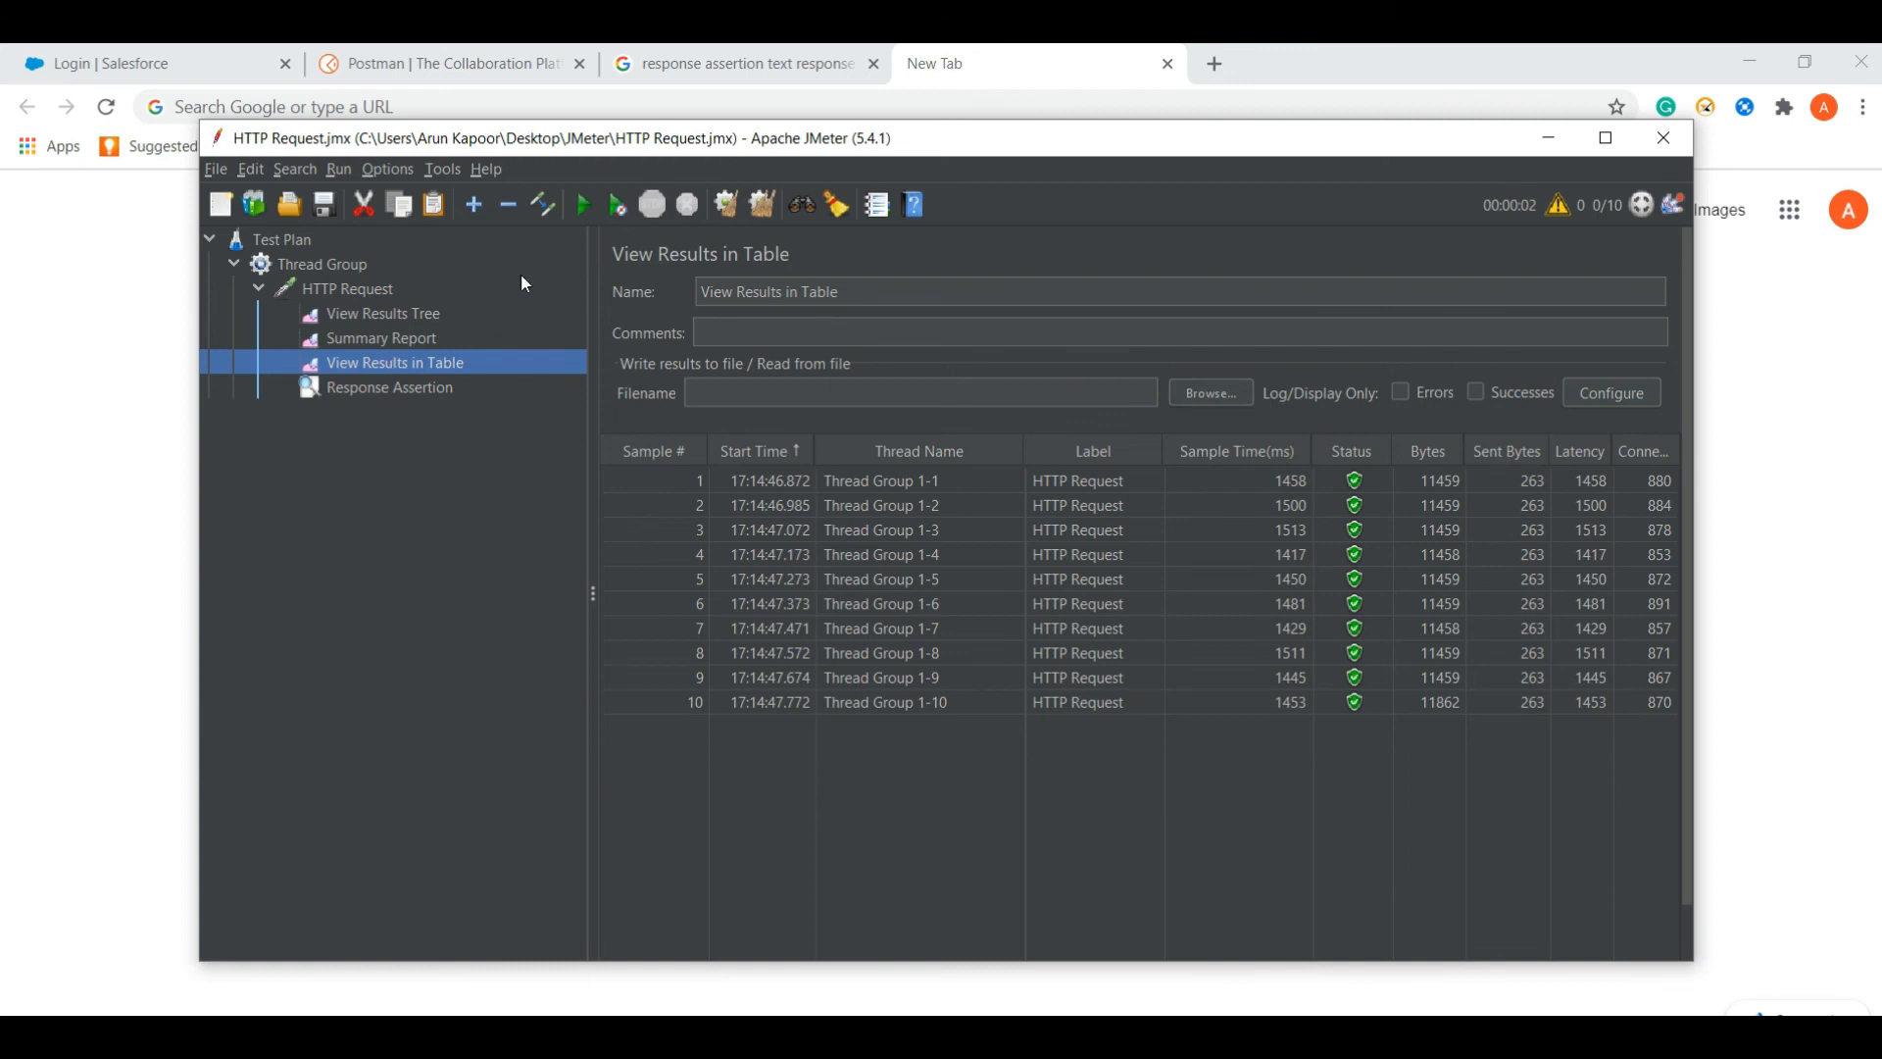
click(404, 338)
click(388, 318)
click(380, 338)
click(389, 363)
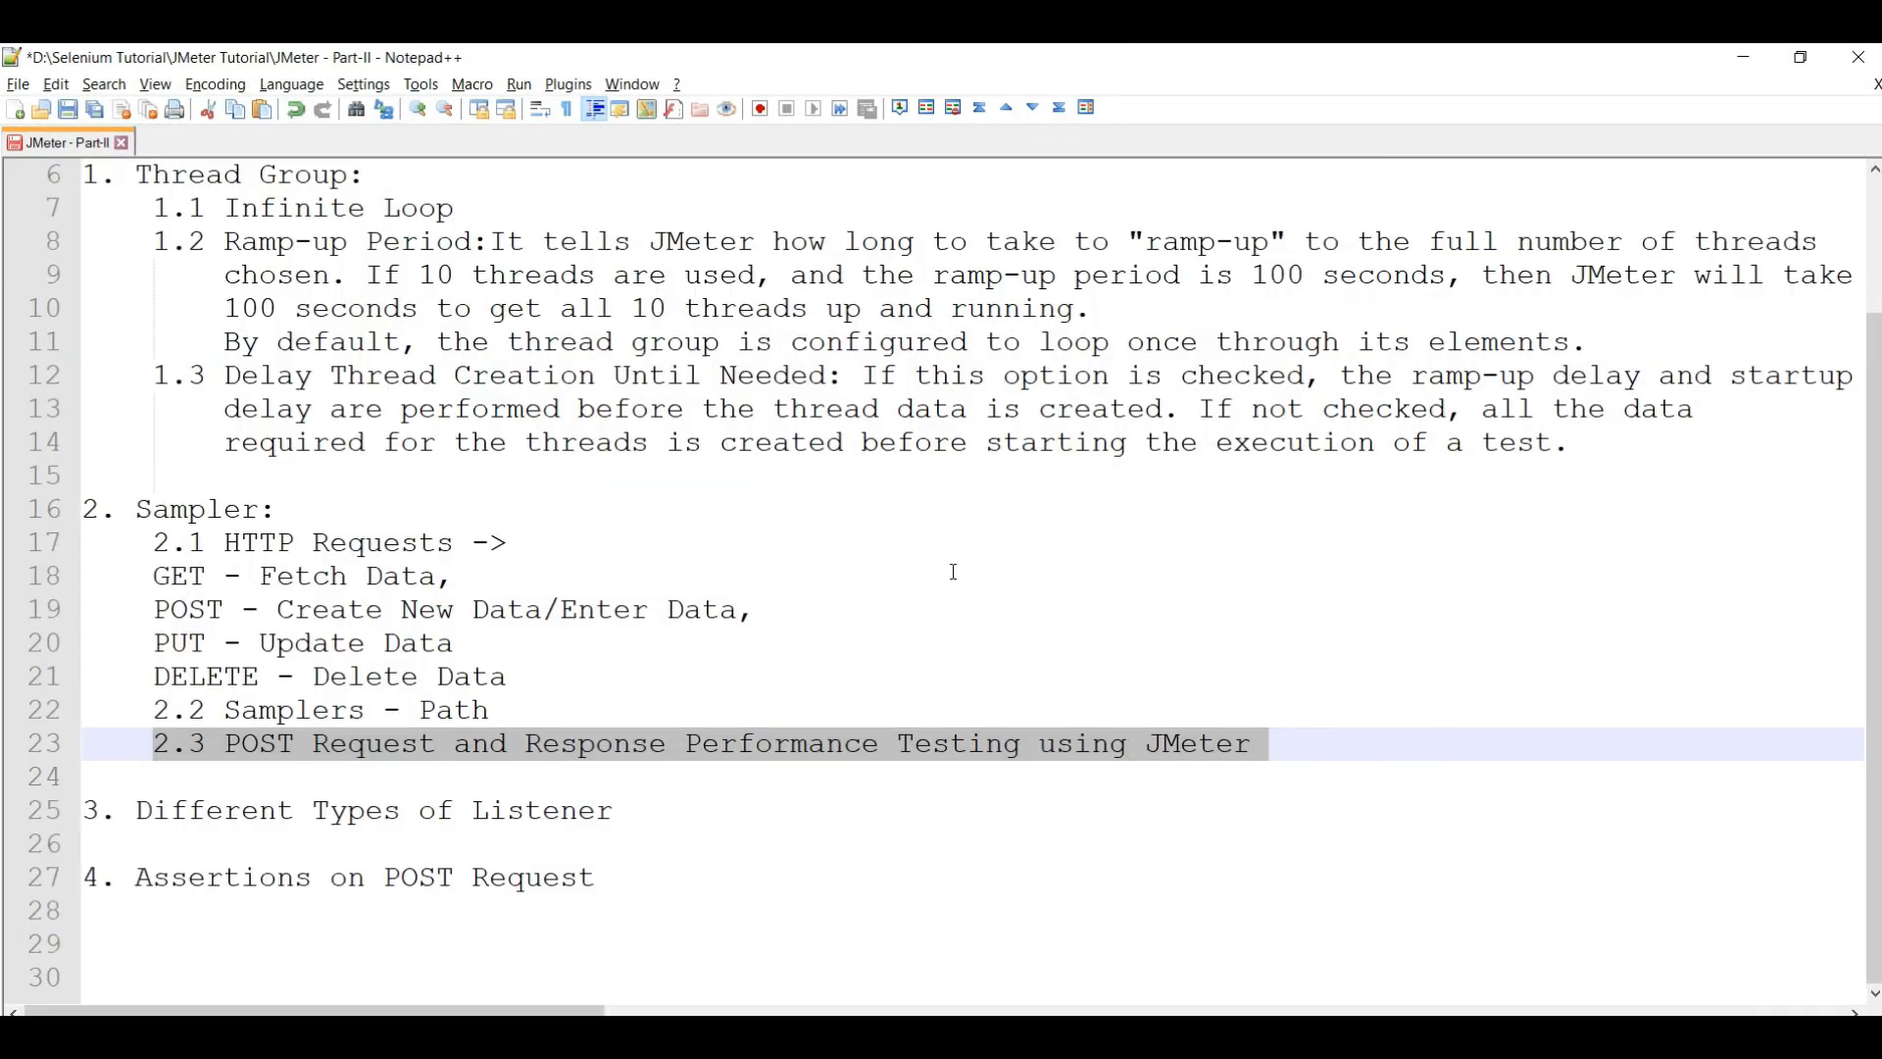
- Review the Notepad++ notes down to the Assertions on POST Request line, then return to JMeter's results table
click(955, 576)
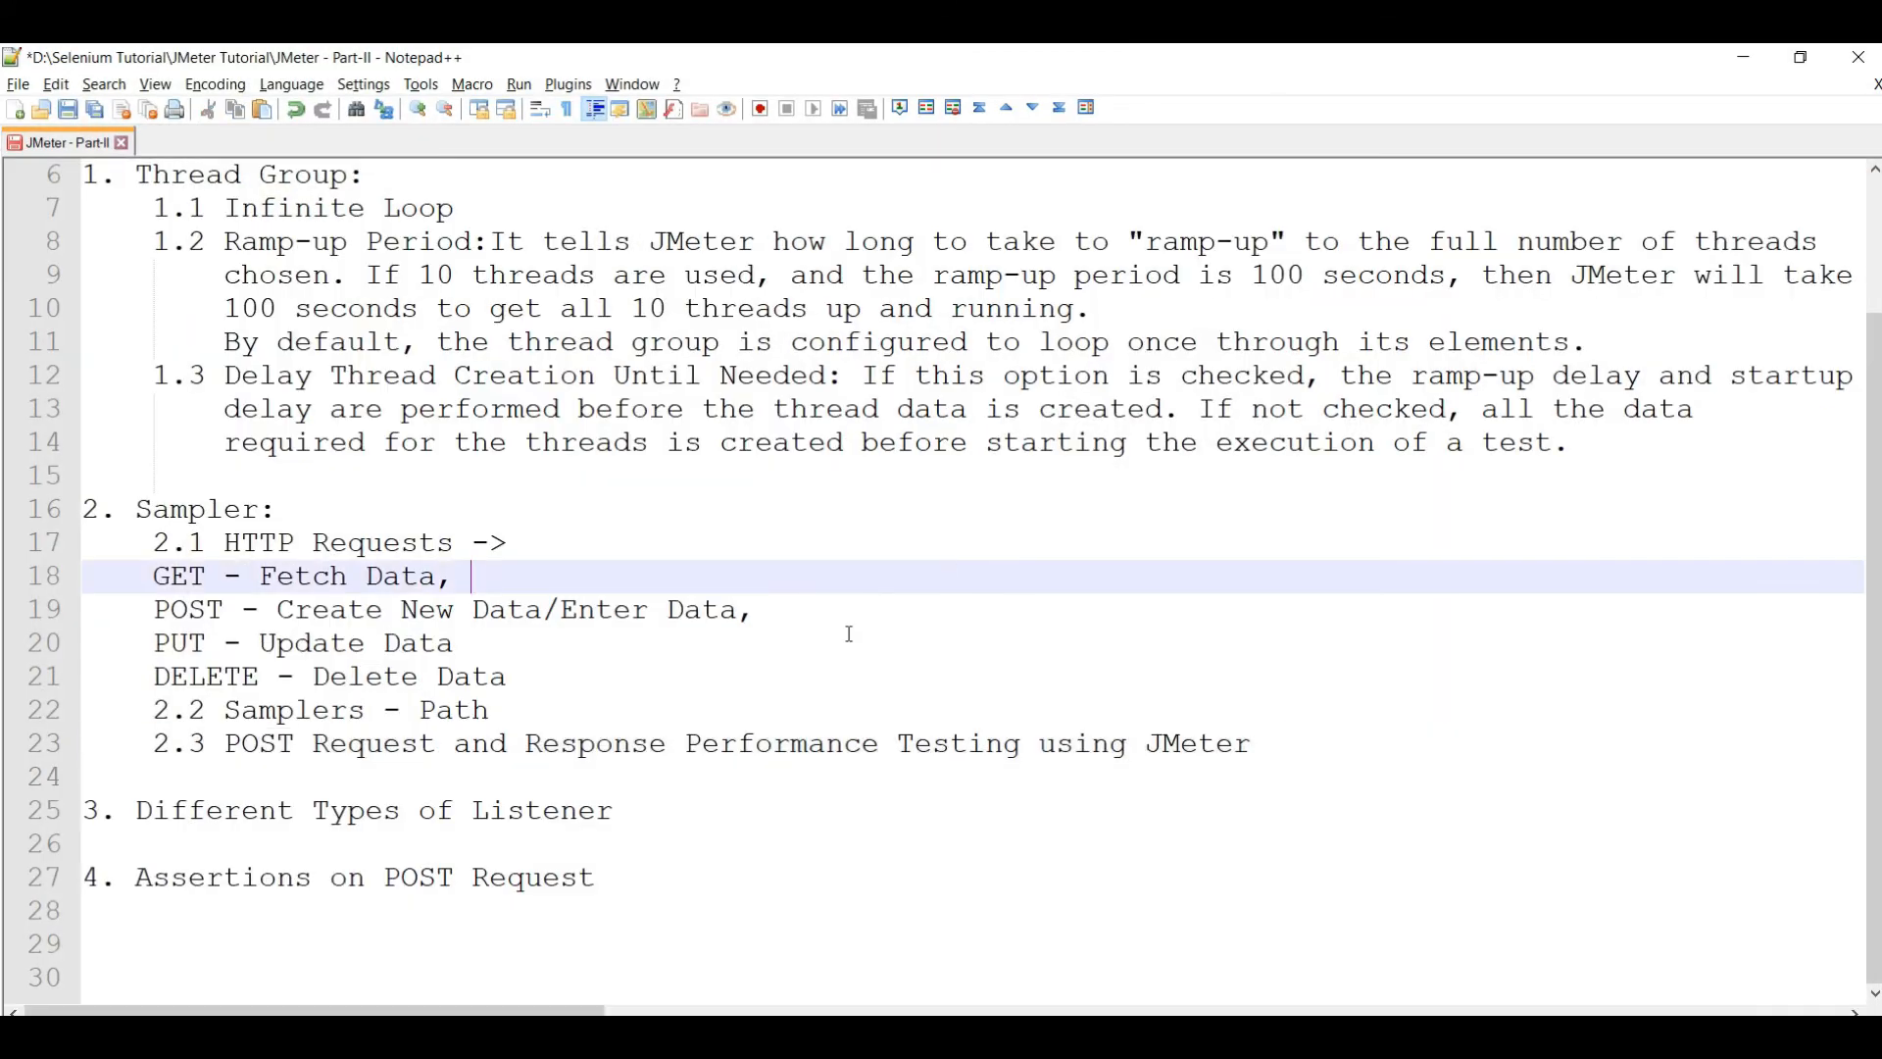
click(620, 880)
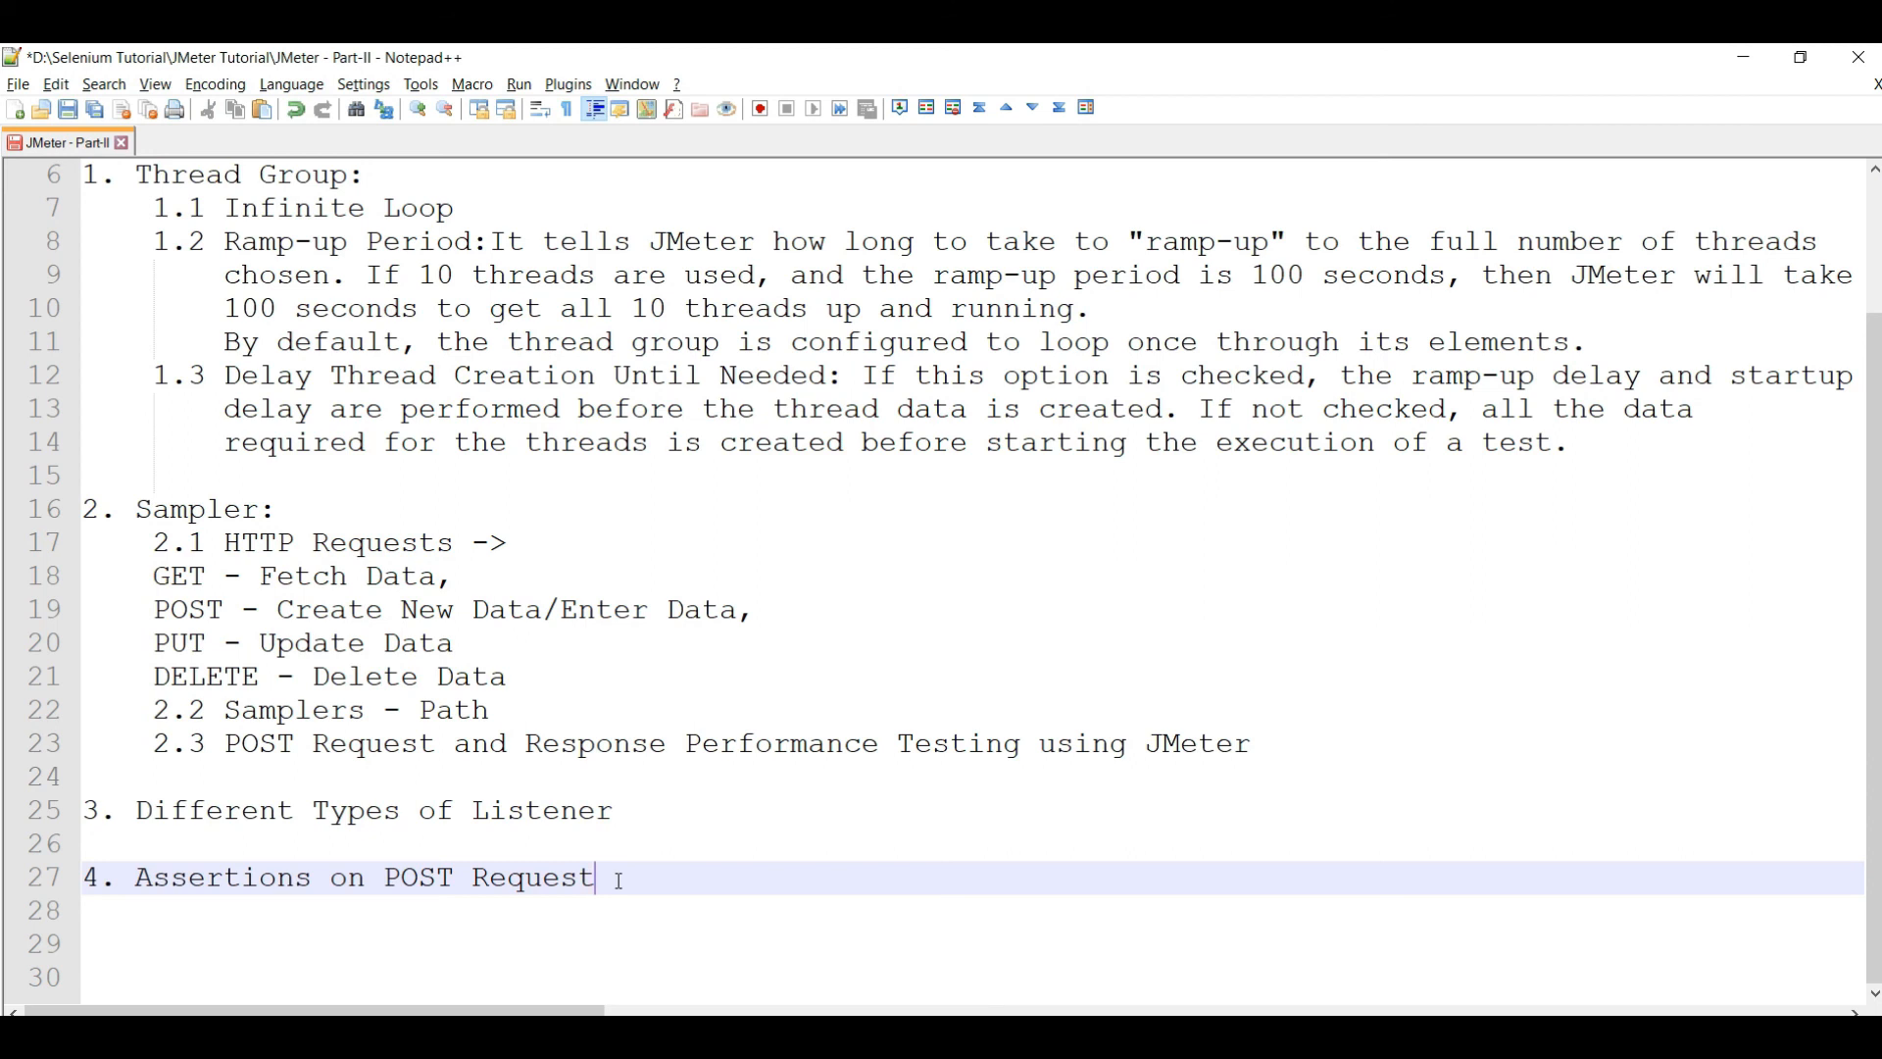
key(alt+Tab)
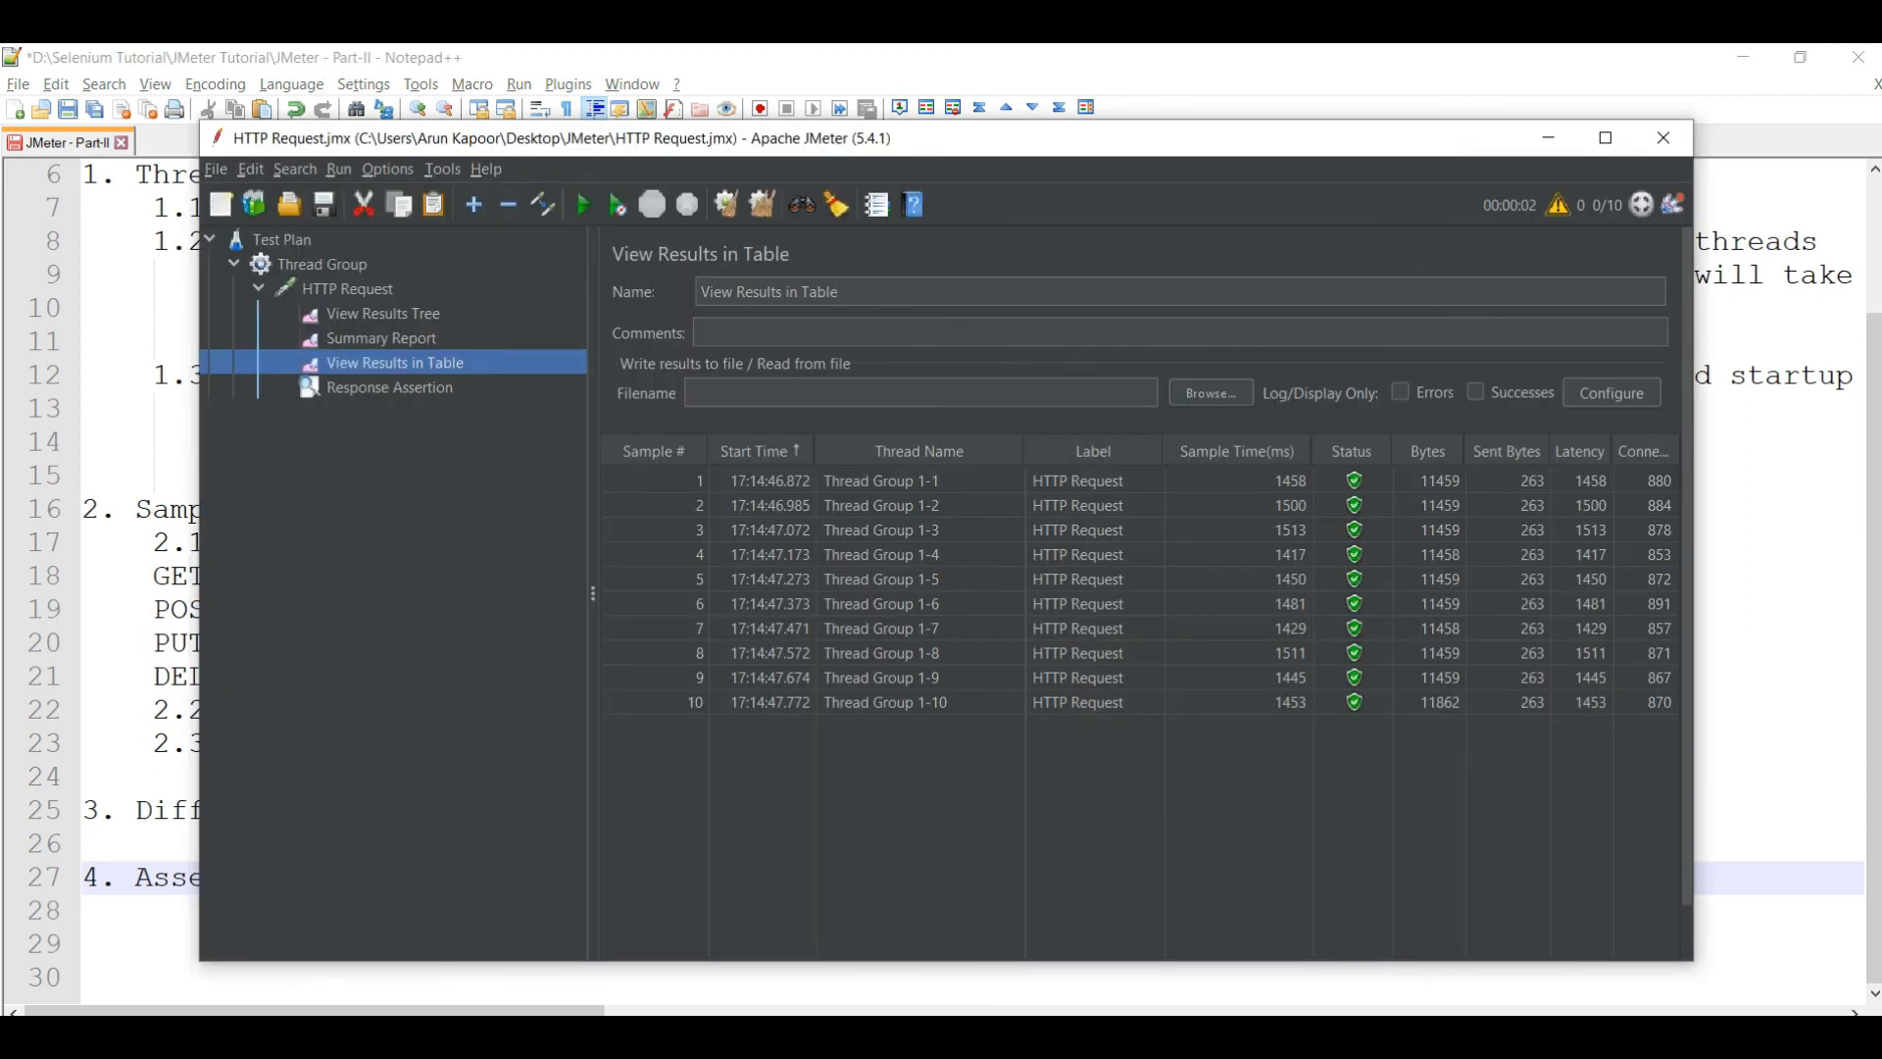